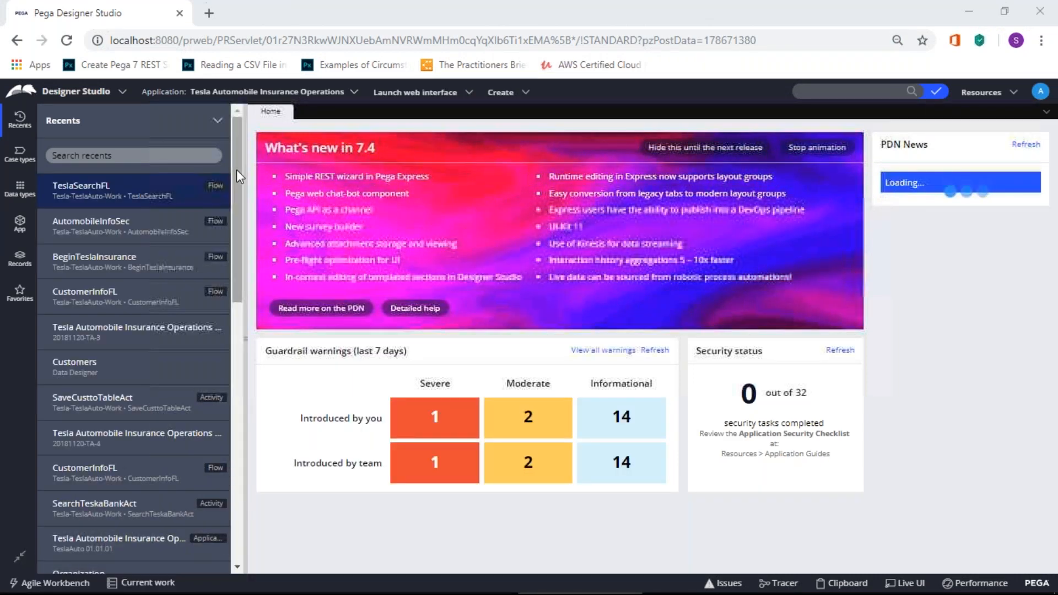
Step: In the App explorer, expand User Interface > Section for Tesla-TeslaAuto-Work to list its sections
click(20, 223)
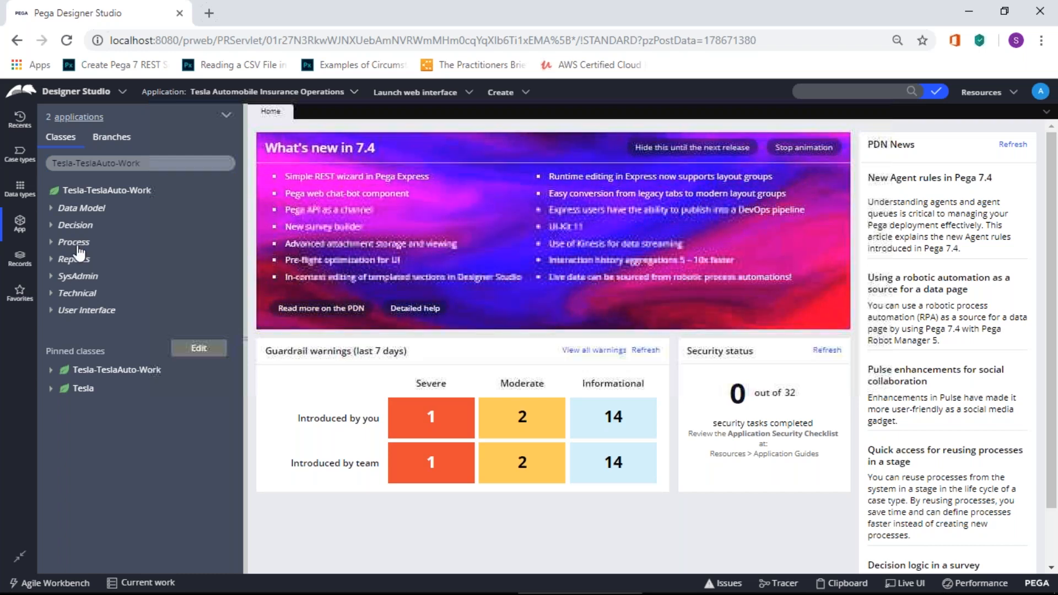
click(51, 210)
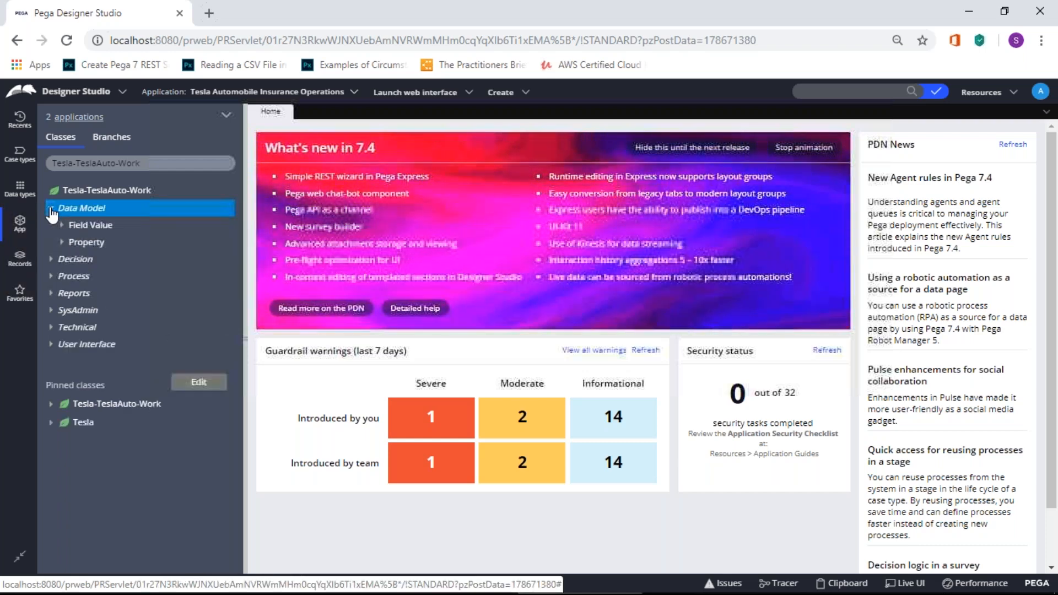
click(51, 209)
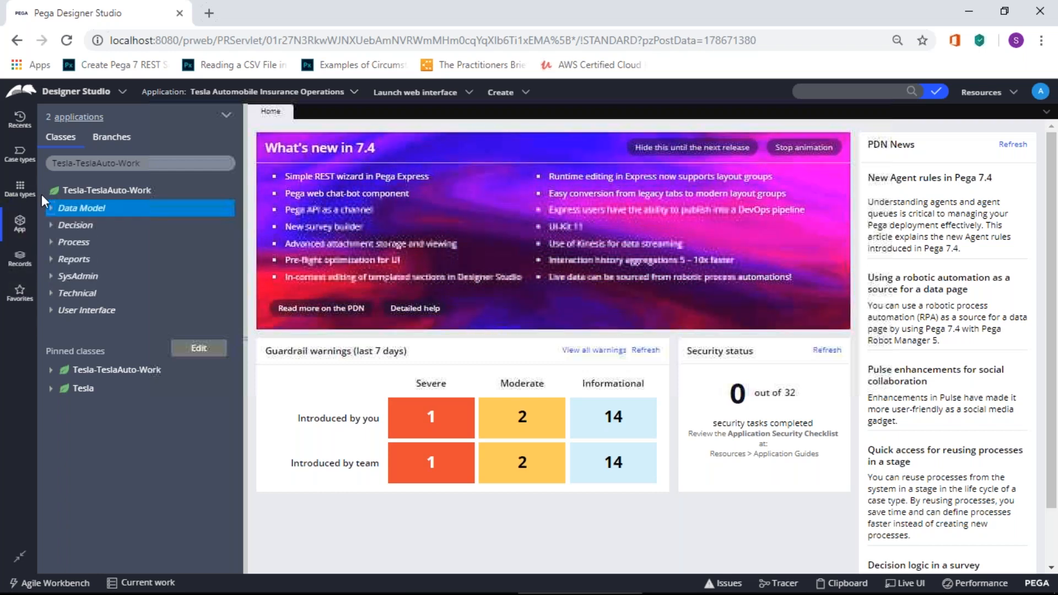
click(51, 242)
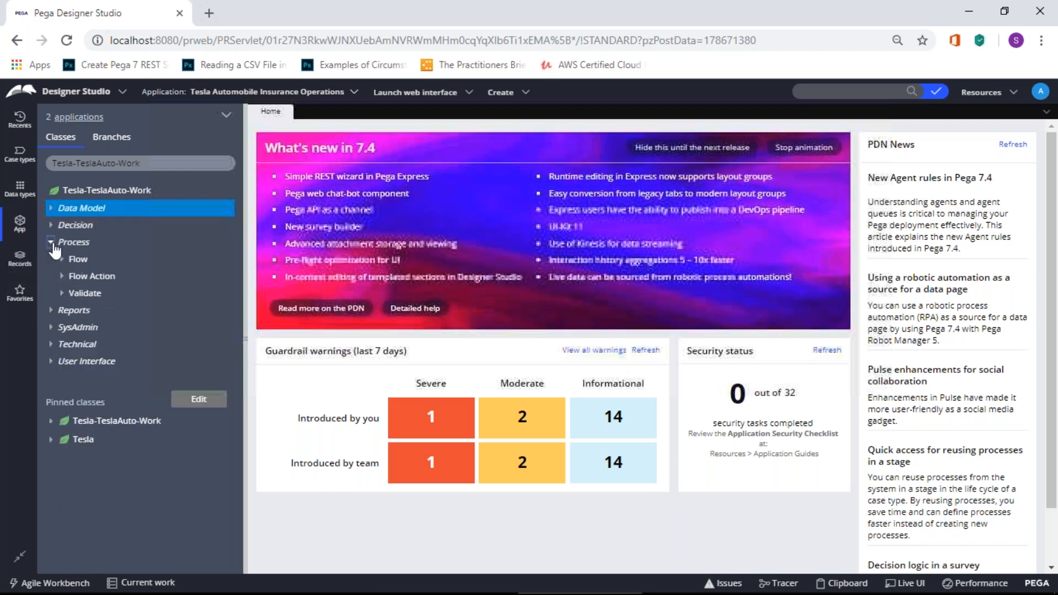
click(51, 242)
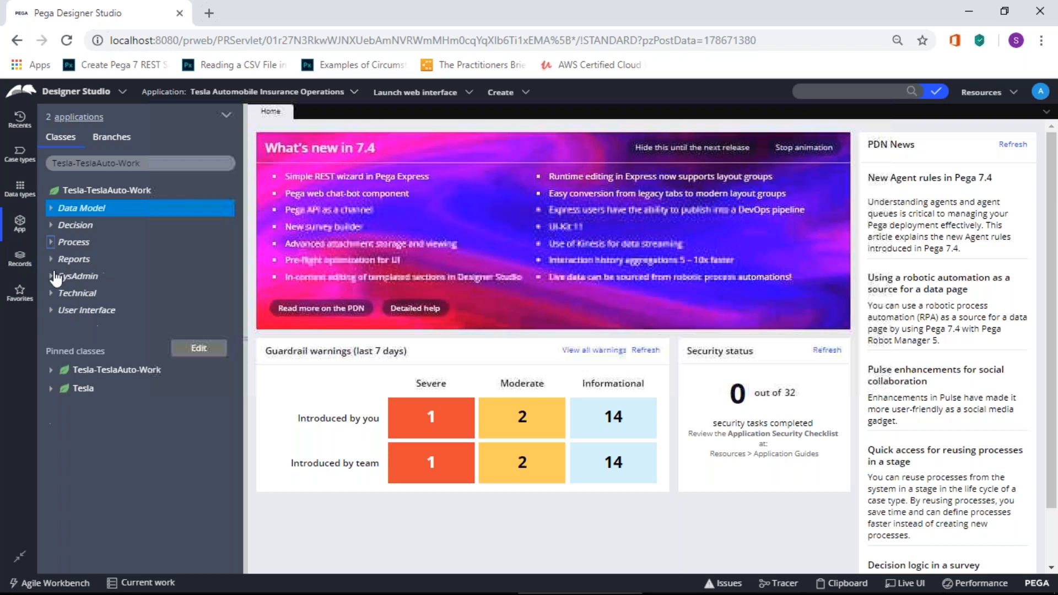
click(51, 310)
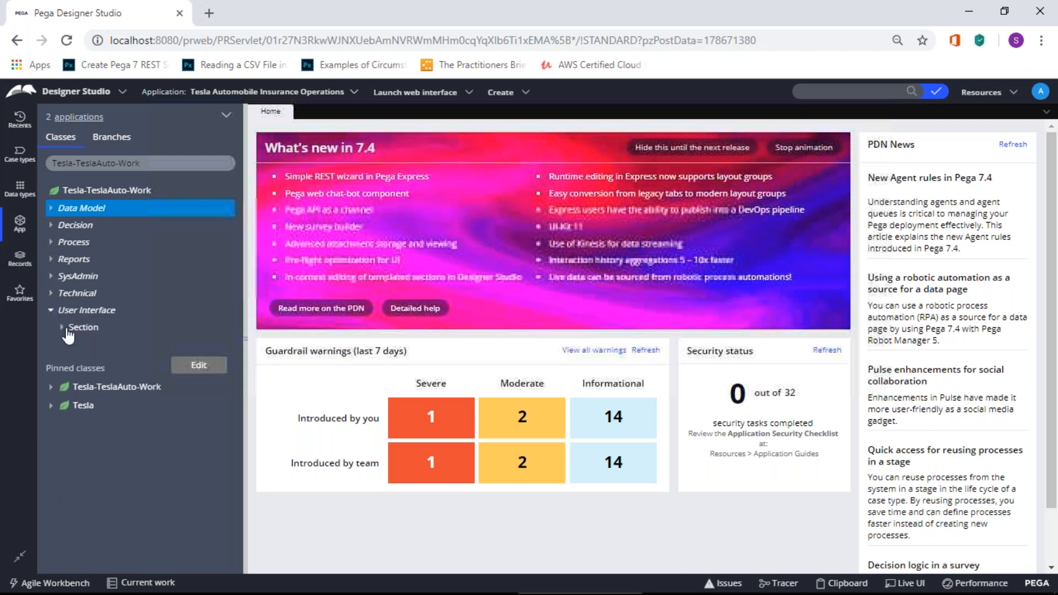
click(66, 329)
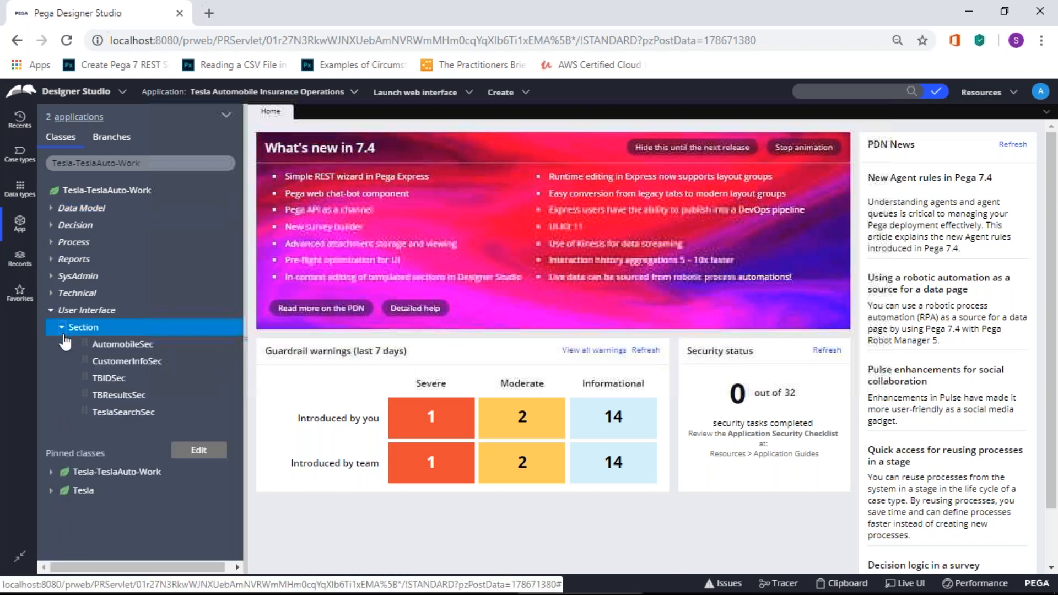
Step: Check the State field in CustomerInfoSec, then filter the explorer to Tesla and open its State property
click(139, 361)
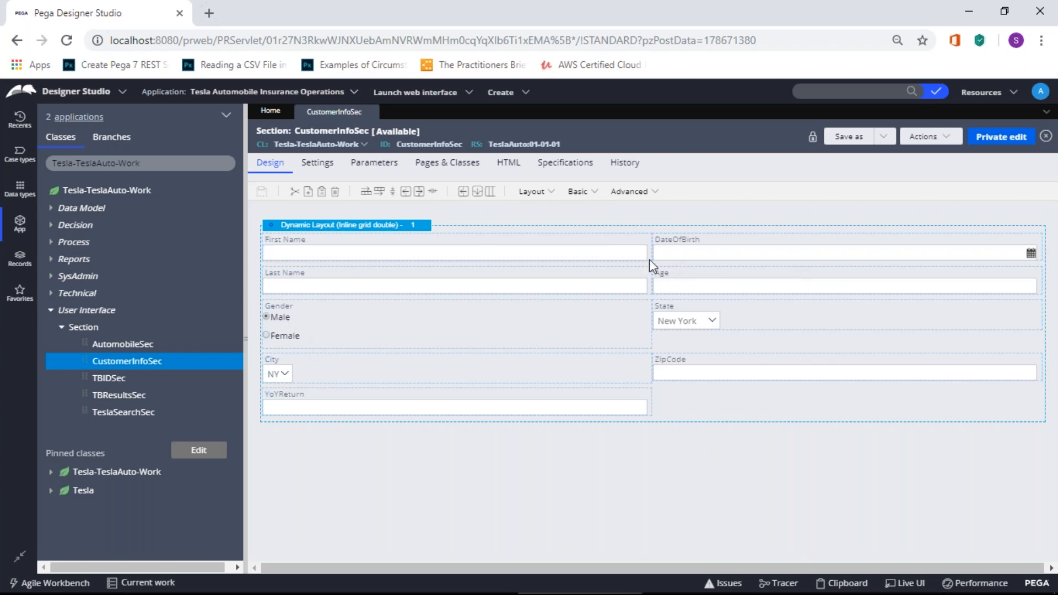
click(683, 319)
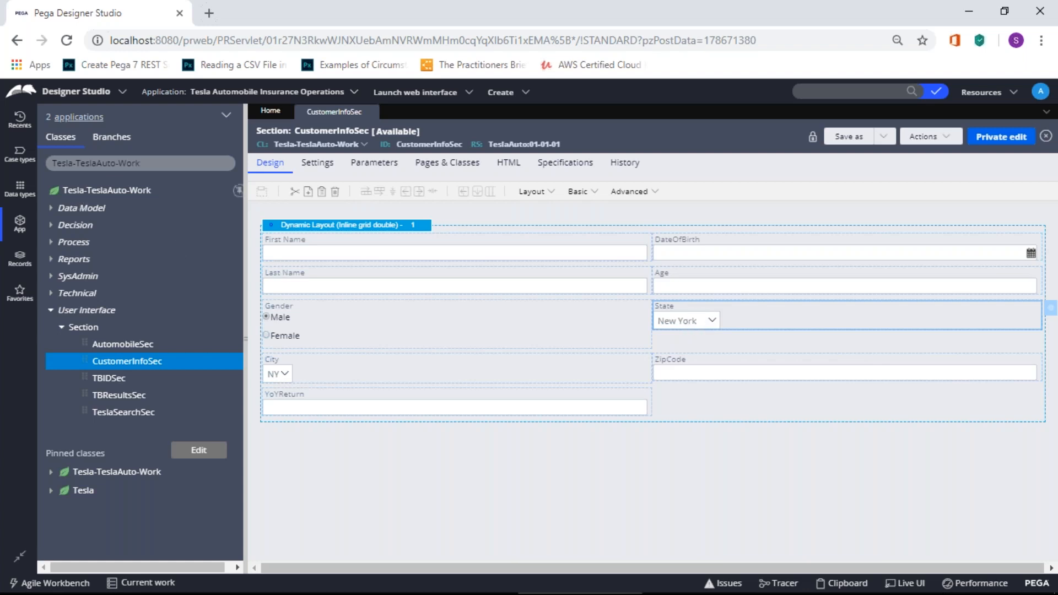
click(165, 163)
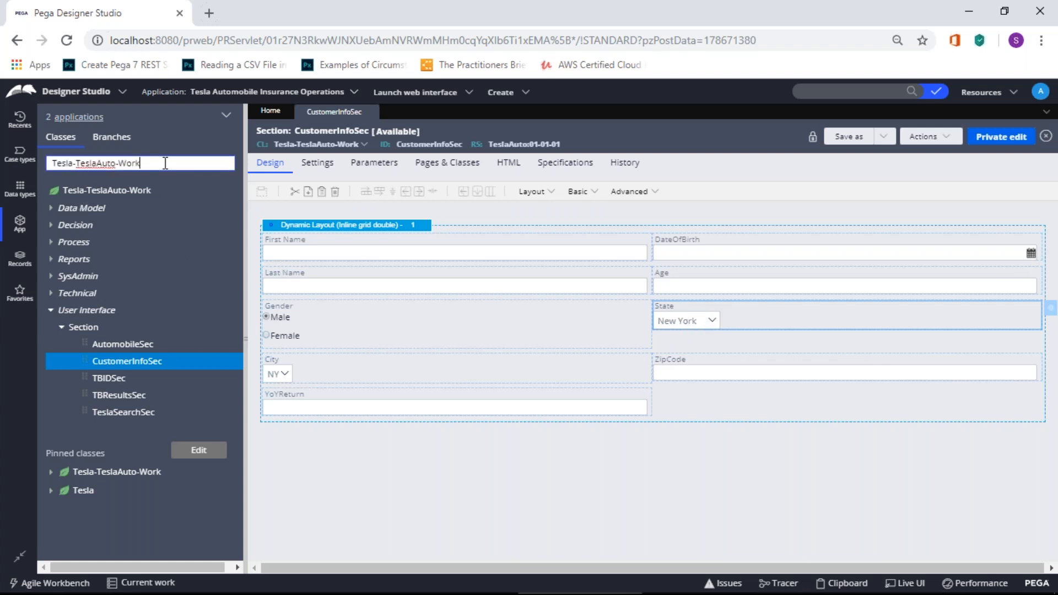
key(BackSpace)
key(BackSpace)
key(BackSpace)
key(BackSpace)
key(BackSpace)
key(BackSpace)
key(BackSpace)
key(BackSpace)
key(BackSpace)
key(BackSpace)
key(BackSpace)
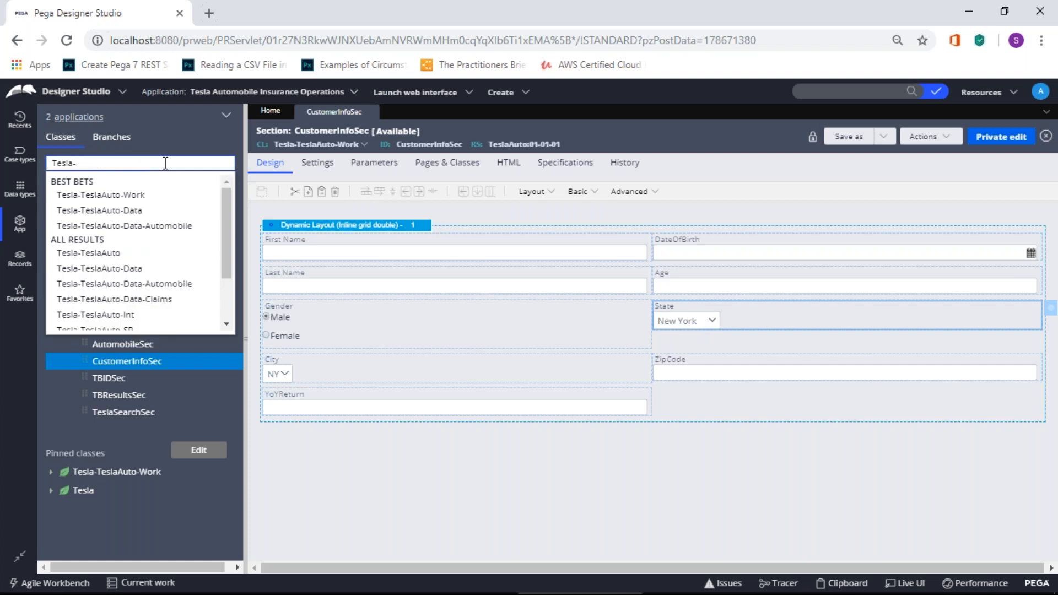
key(Return)
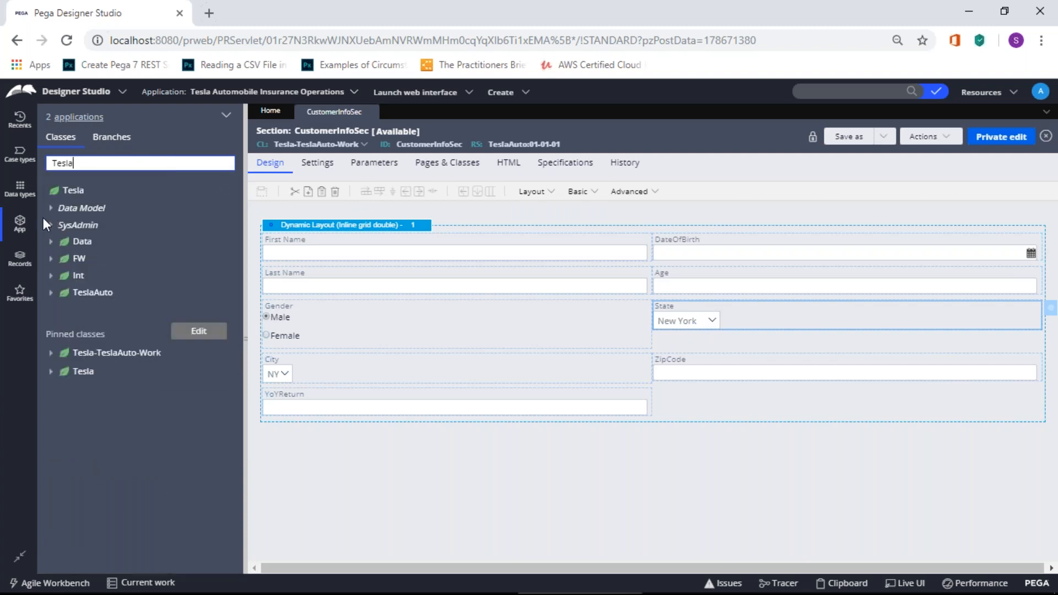
click(50, 211)
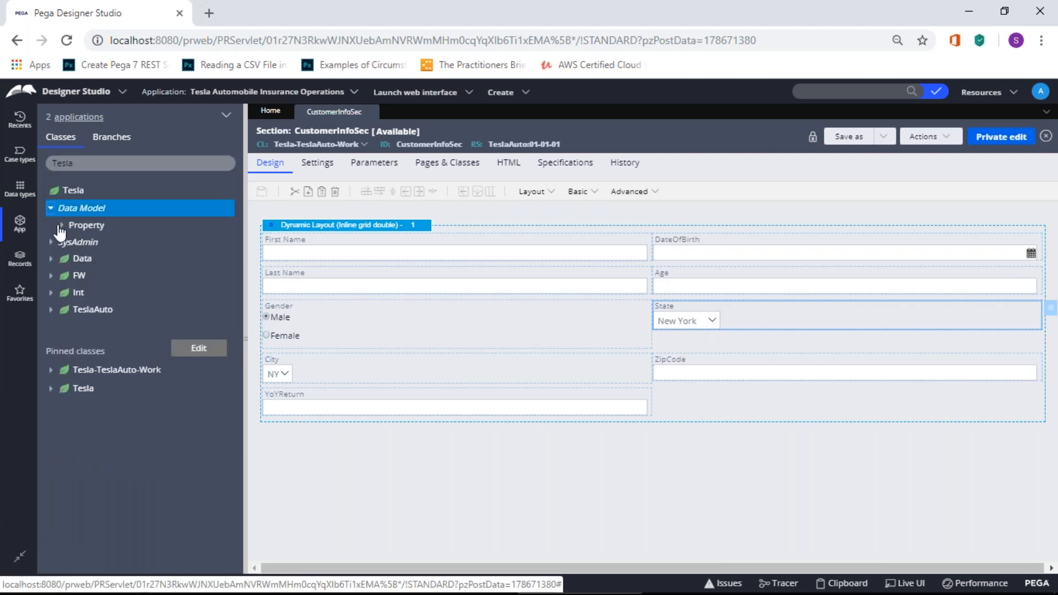
click(61, 225)
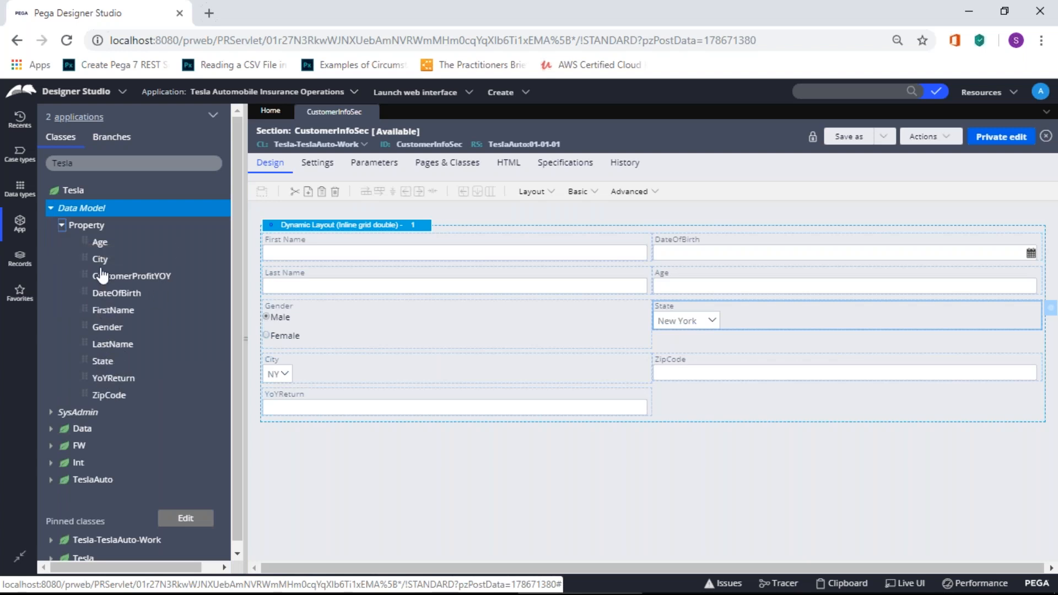
click(103, 361)
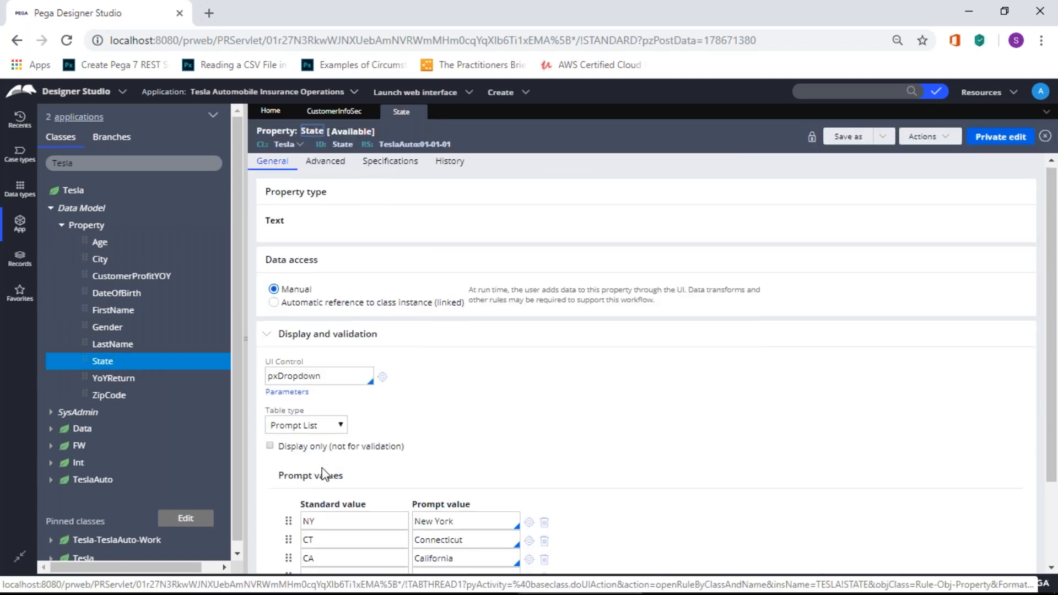
Step: Set the State property's table type to None and start a Save As copy
scroll(324, 474, down, 2)
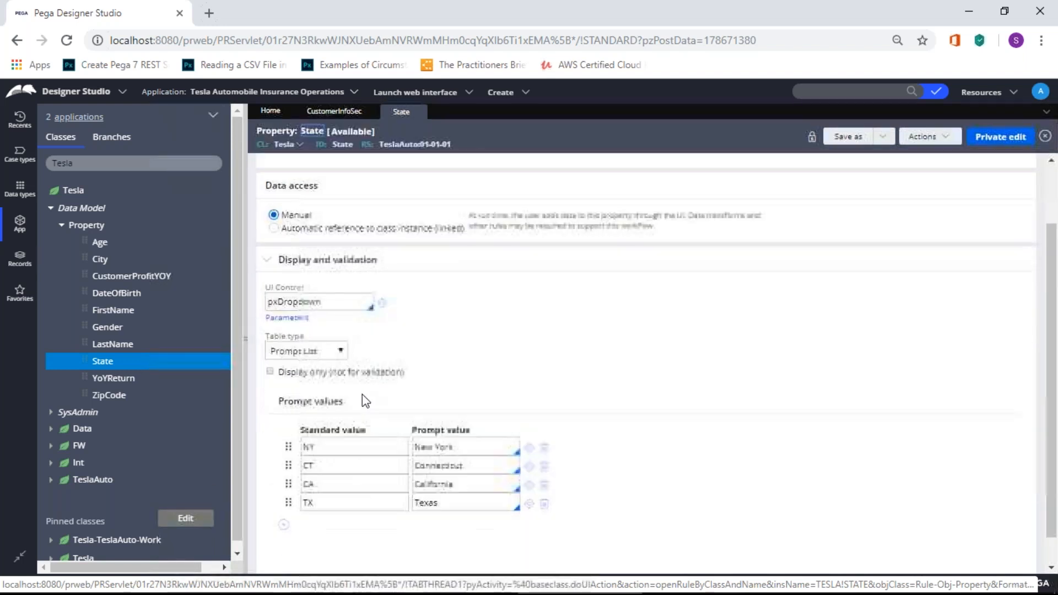
click(329, 346)
click(305, 362)
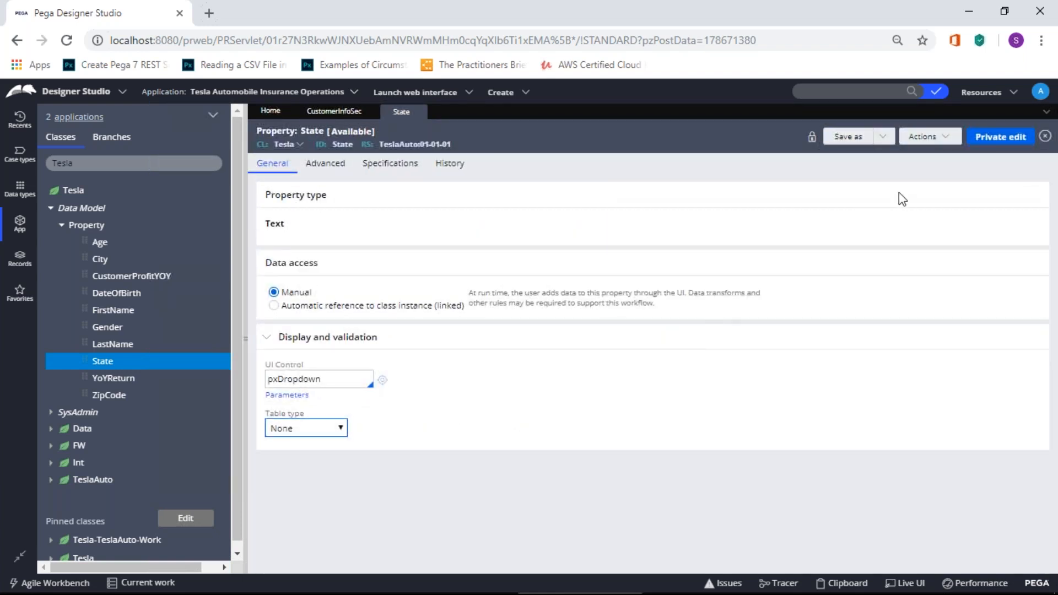
click(882, 136)
click(898, 155)
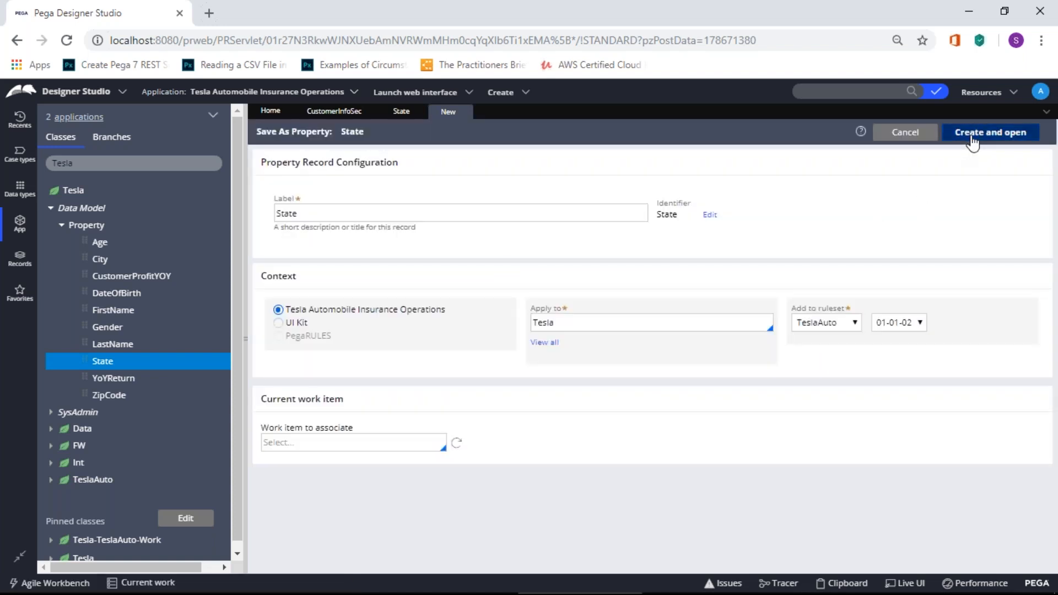
Step: Create the State property copy in TeslaAuto 01-01-02, accepting the duplicate-property warning
click(973, 137)
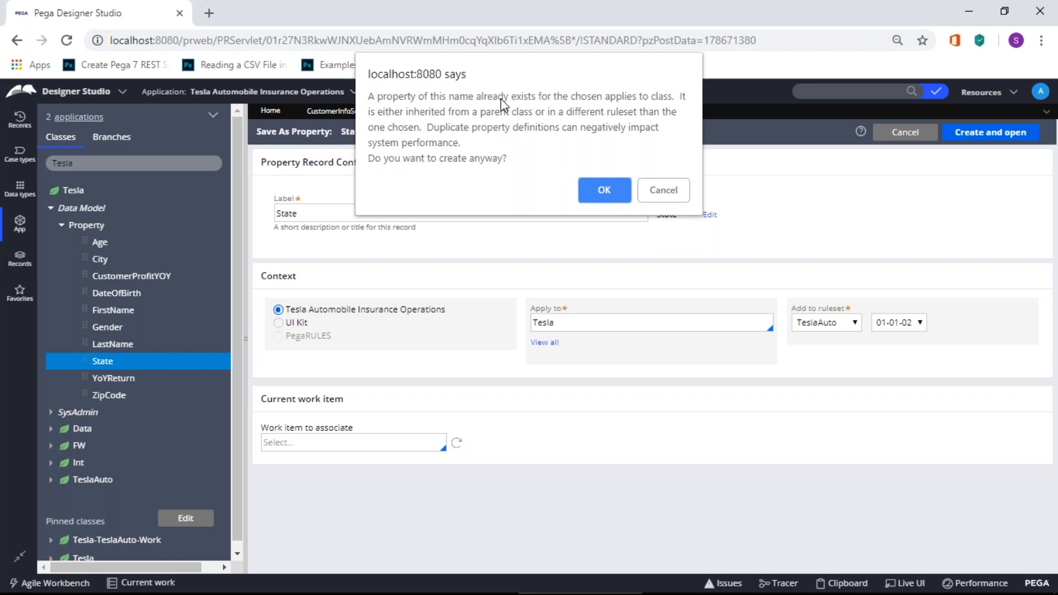
click(582, 180)
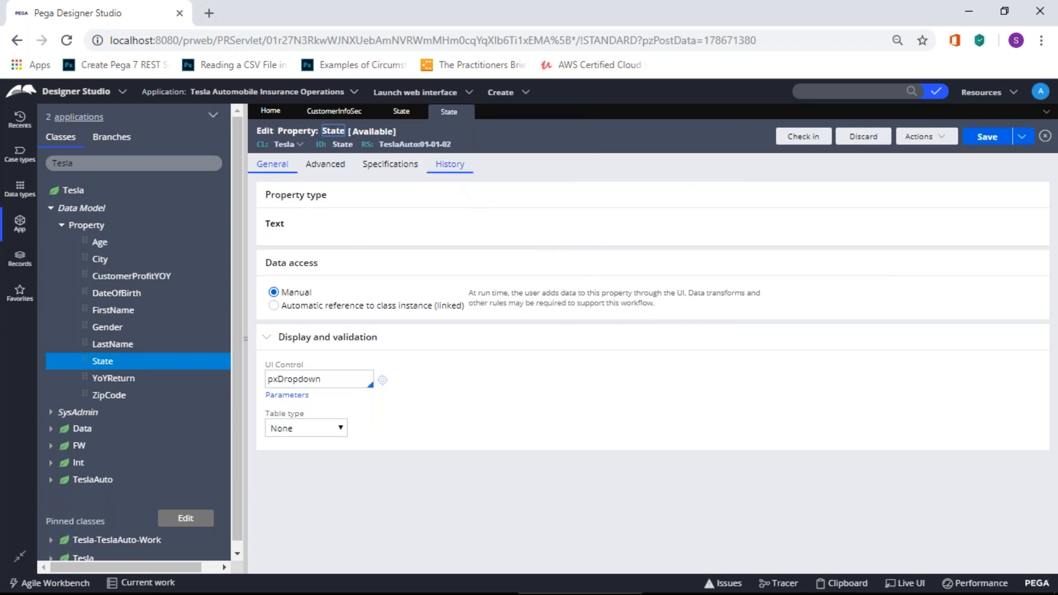
Step: Save the new State property copy and check it in with the comment 'dfvdfv'
click(403, 111)
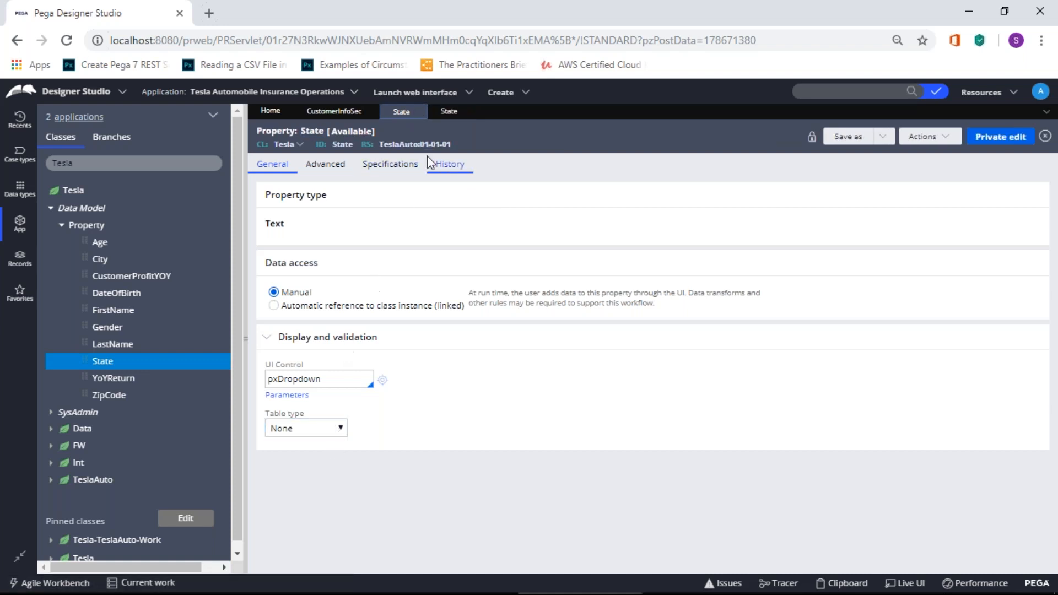
click(449, 112)
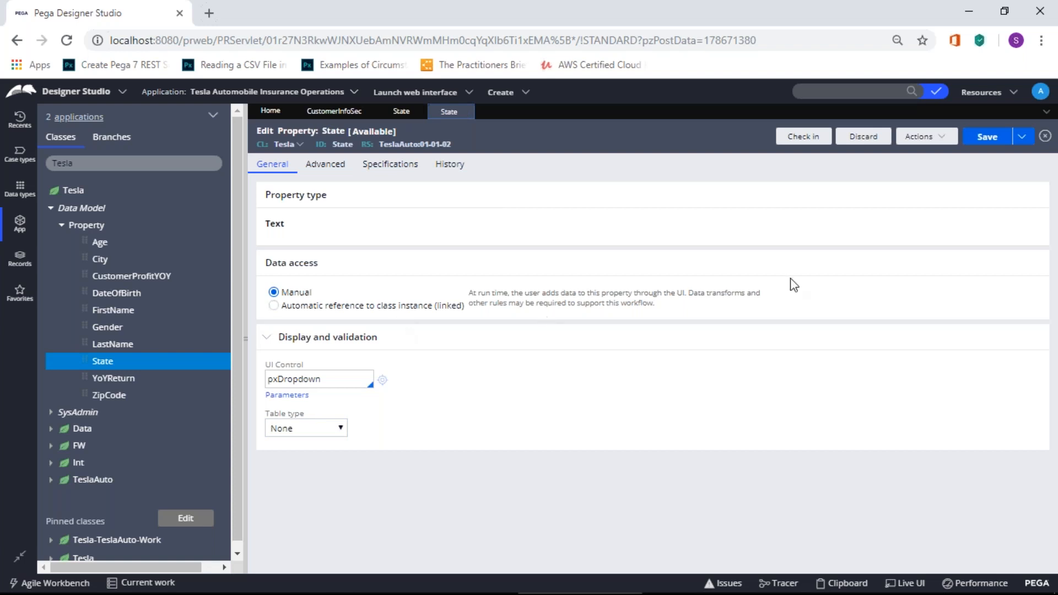
click(987, 139)
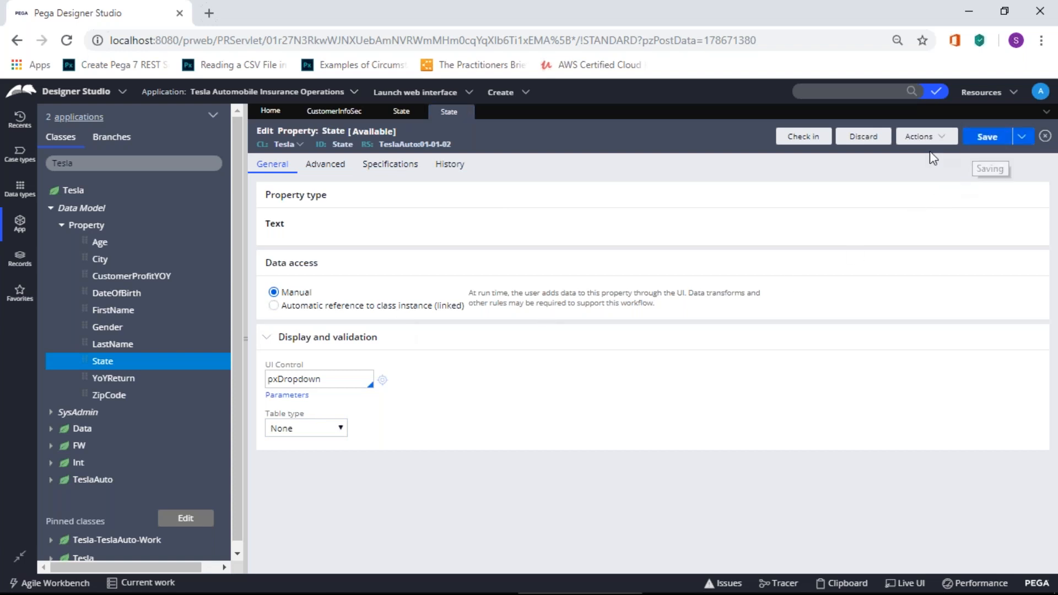
click(804, 138)
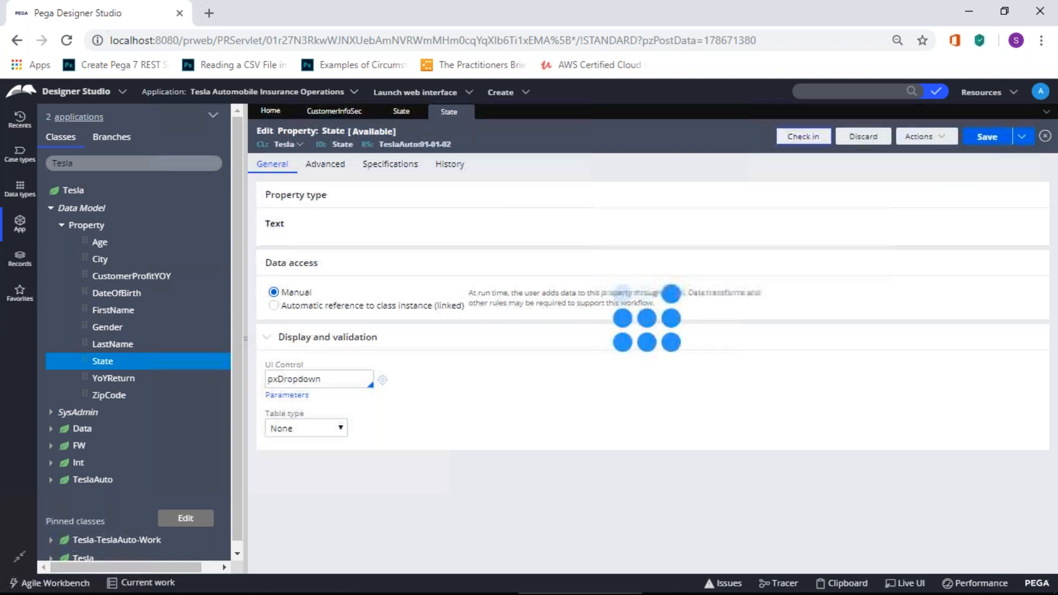
click(678, 317)
text(dfvdfv)
click(788, 398)
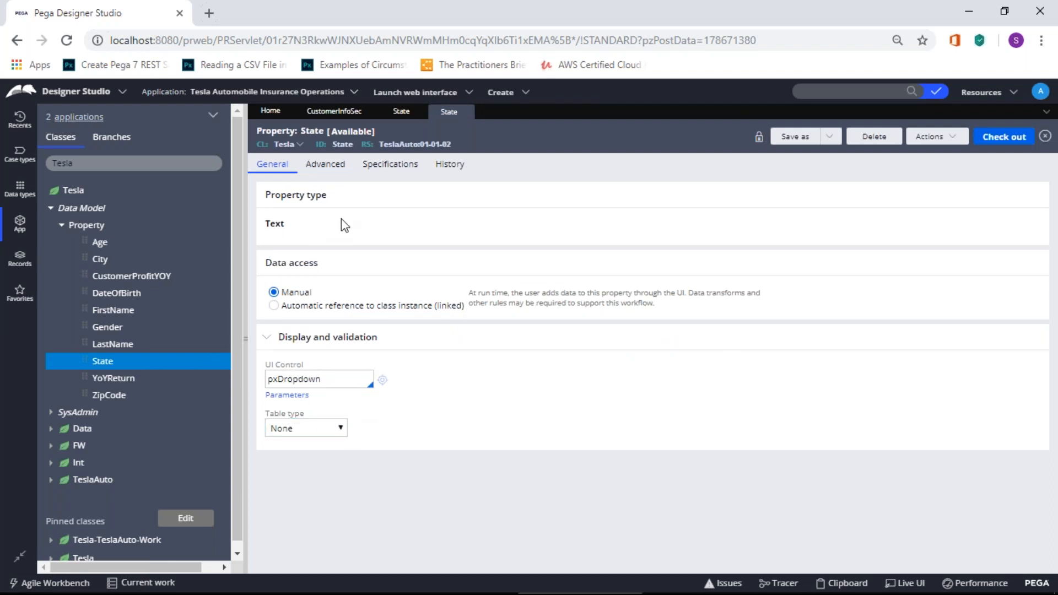
Step: Collapse Data Model and switch the class filter back to Tesla-TeslaAuto-Work
click(51, 208)
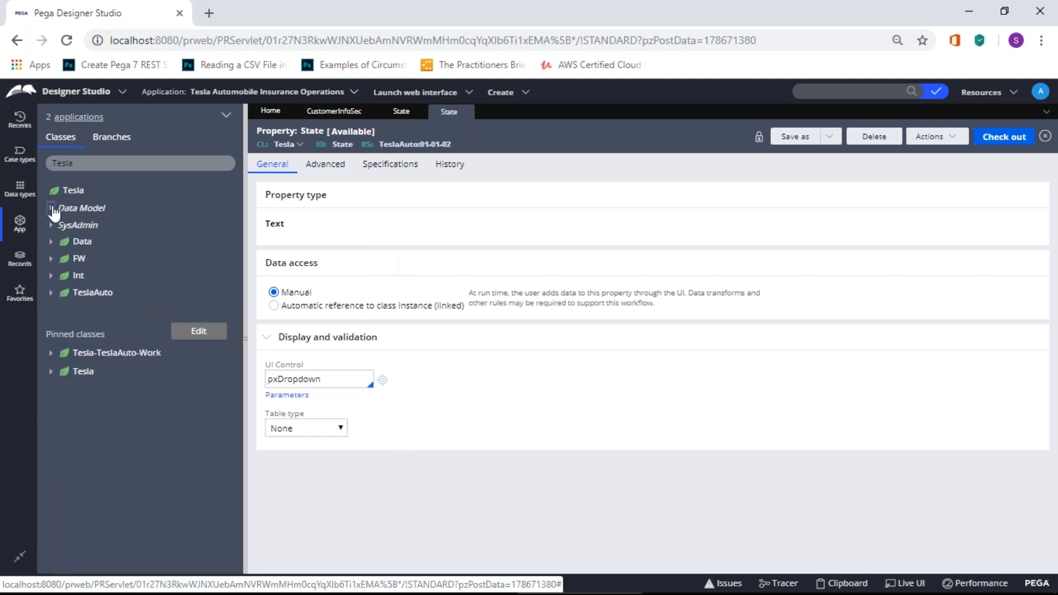
click(103, 164)
text(-)
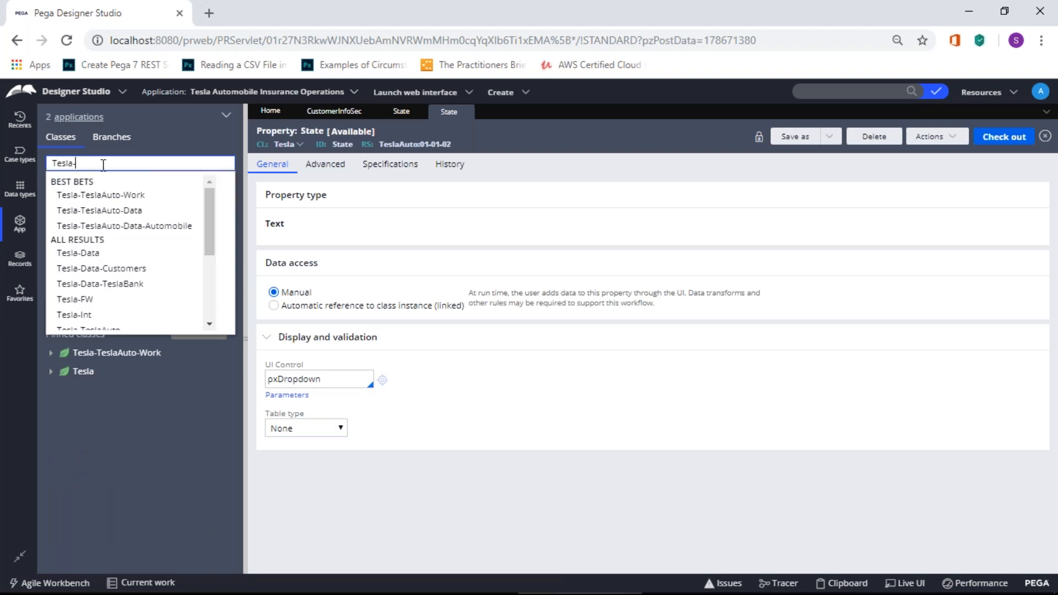
click(87, 194)
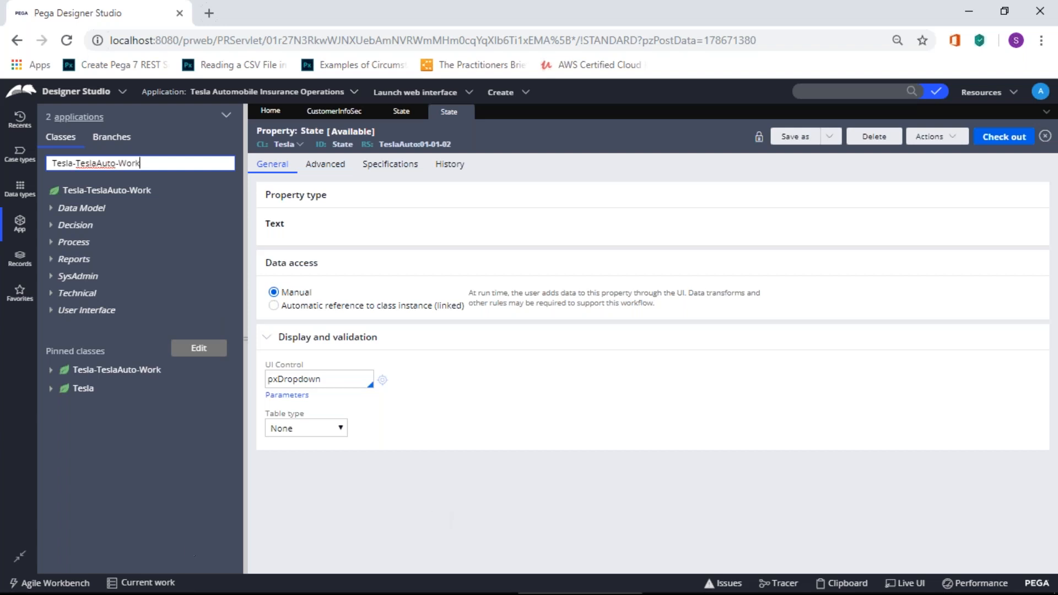
Step: Search for 'paint' in Windows search and launch Paint
mouse_move(31, 585)
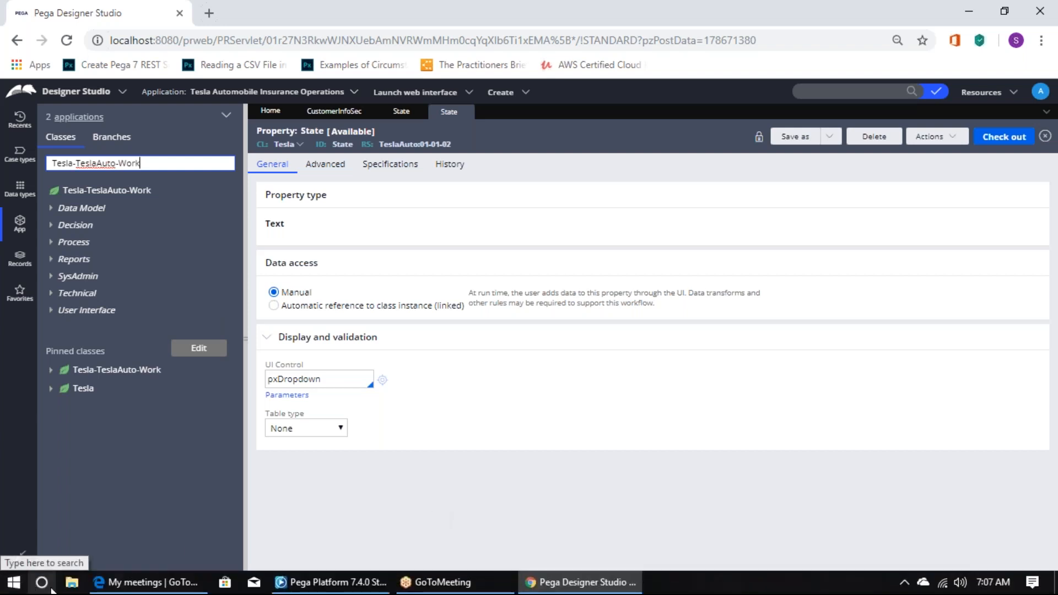
click(40, 582)
text(paint)
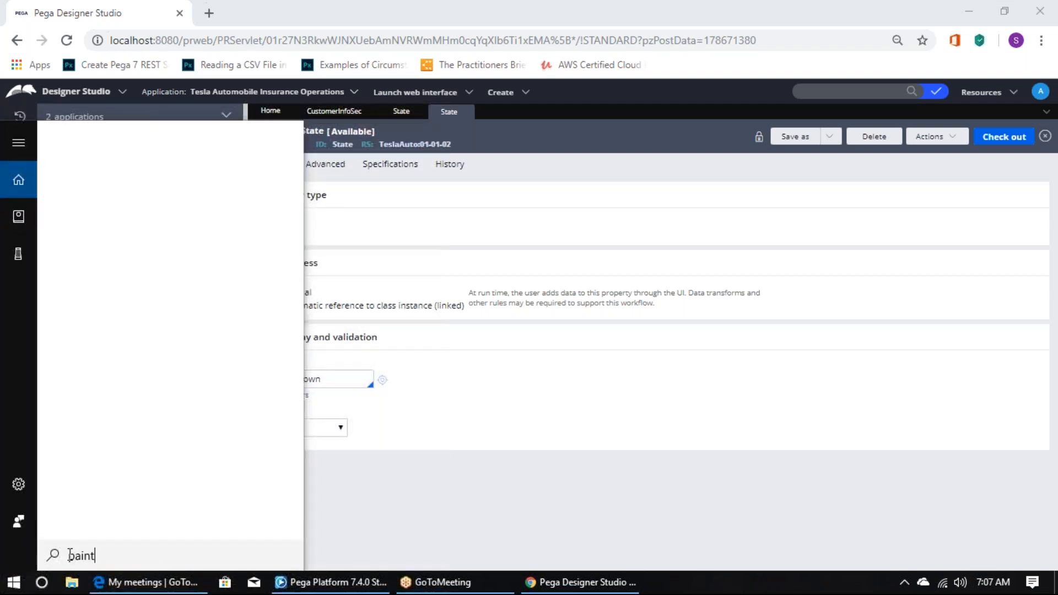
key(Return)
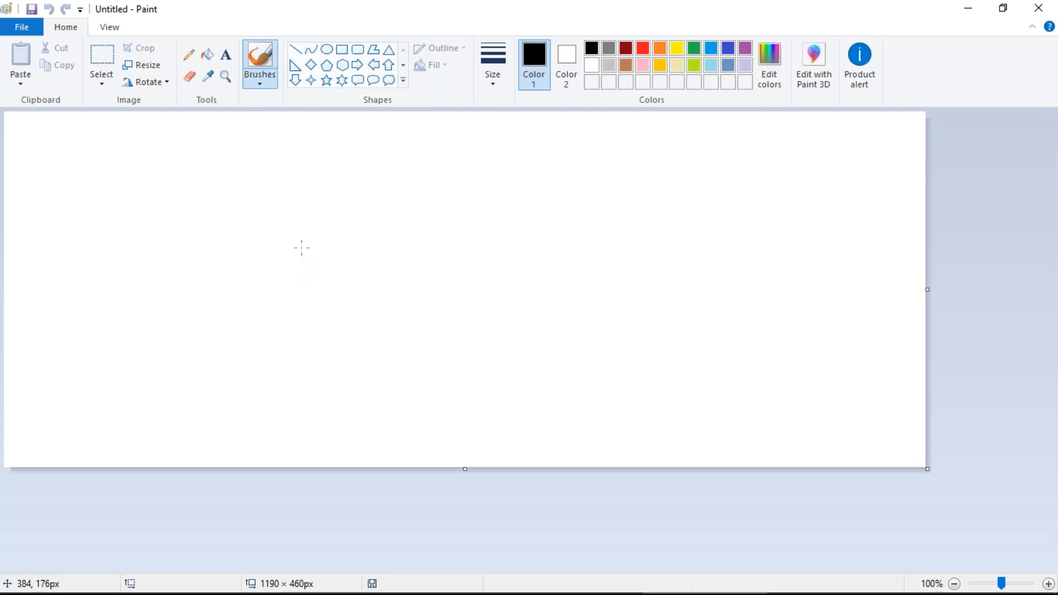
Step: Draw a tall rectangle and label it 'Data Page' above
click(342, 50)
drag(227, 188, 306, 328)
click(226, 54)
click(235, 180)
text(Date)
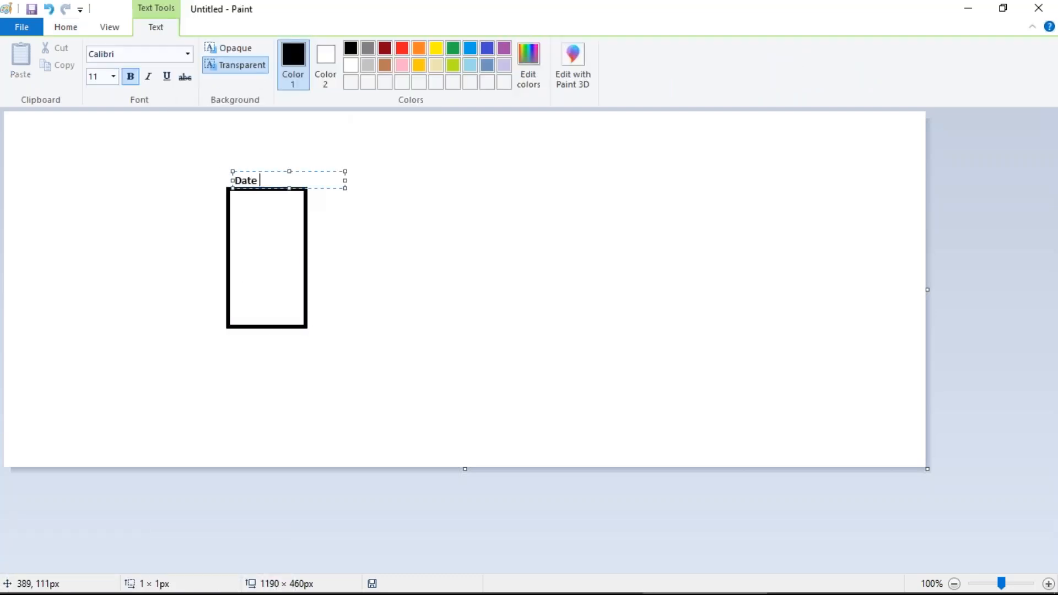
key(BackSpace)
key(BackSpace)
text(a ()
text(age)
click(297, 233)
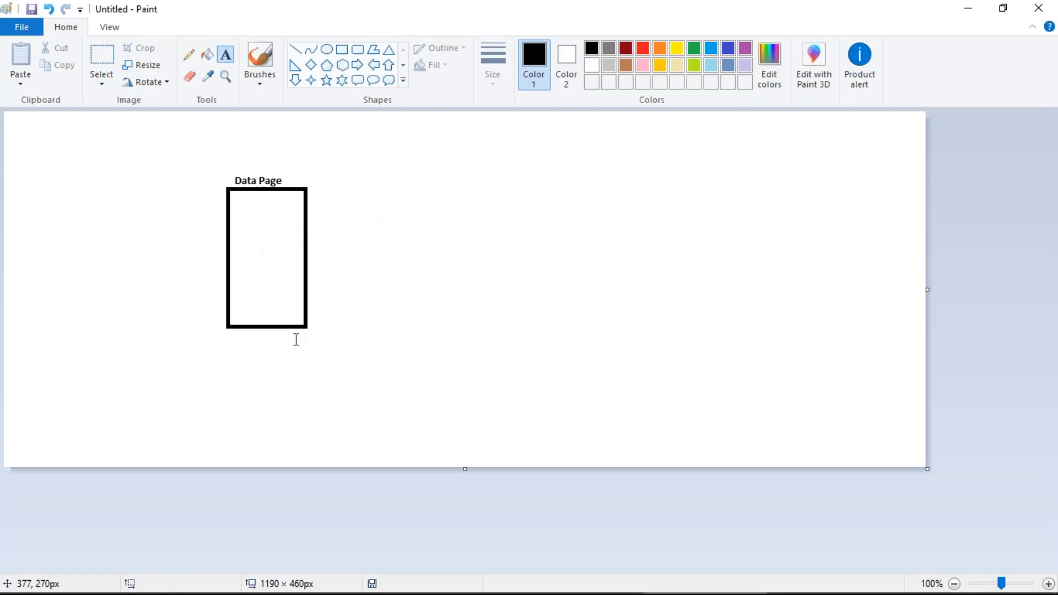
Step: Write 'User Page -- Customers' beneath the rectangle
click(245, 358)
text(Us)
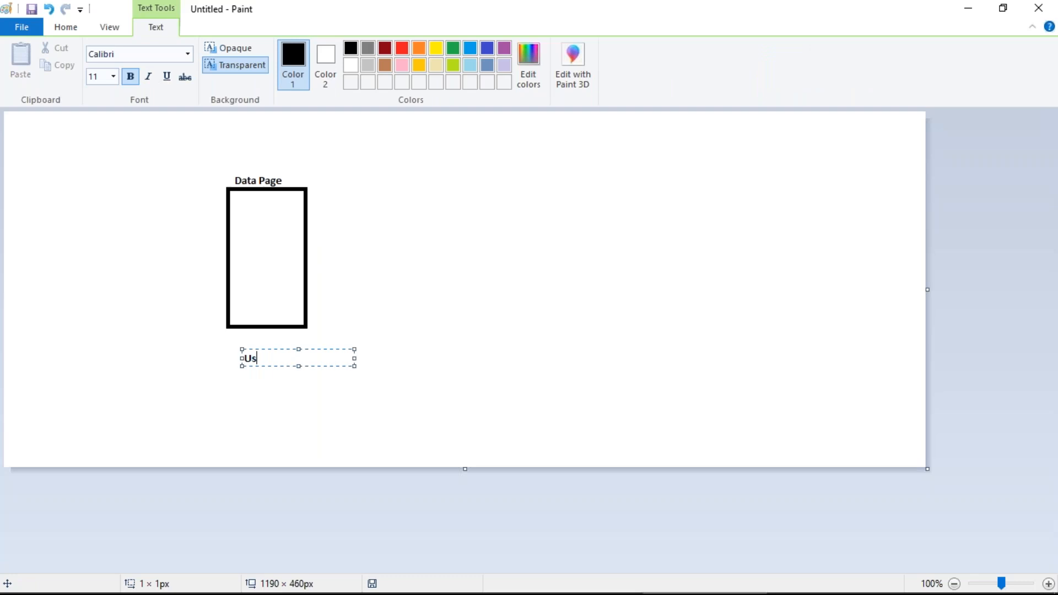
text(er Page)
click(278, 386)
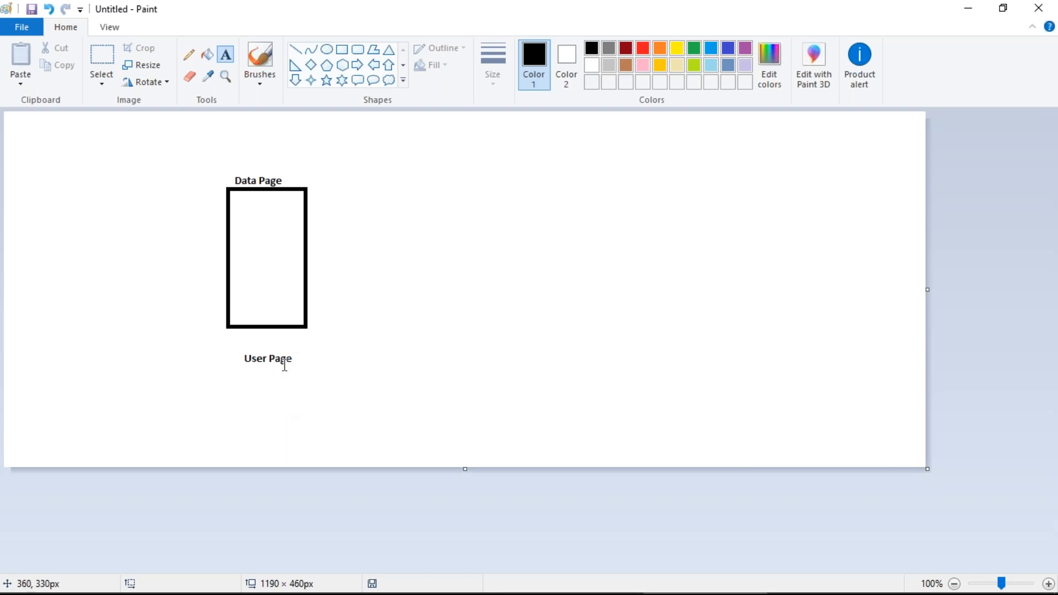
click(298, 357)
text(-- Custo)
key(BackSpace)
text(tomers)
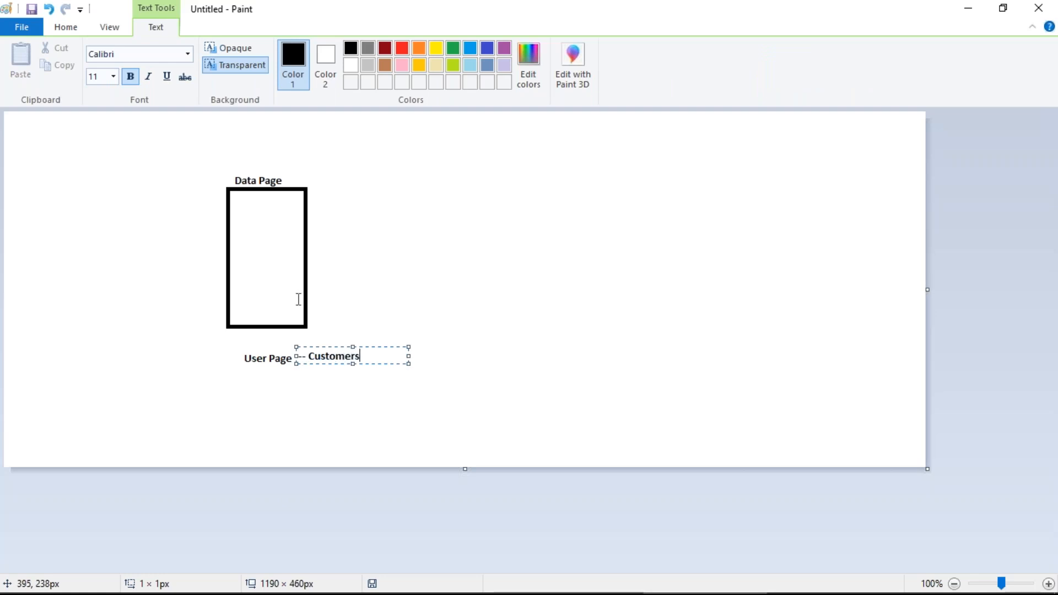
click(267, 365)
drag(247, 357, 356, 372)
click(301, 380)
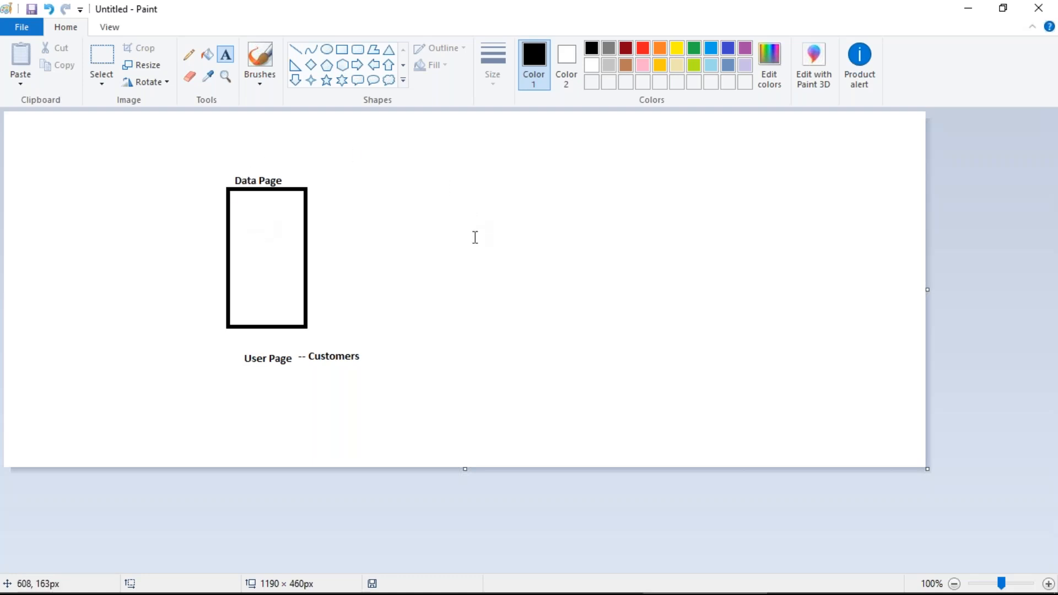
Step: Type a text block beside the rectangle: Thread, Session -- Requestor, Global -- Node on separate lines
click(350, 193)
text(Thread)
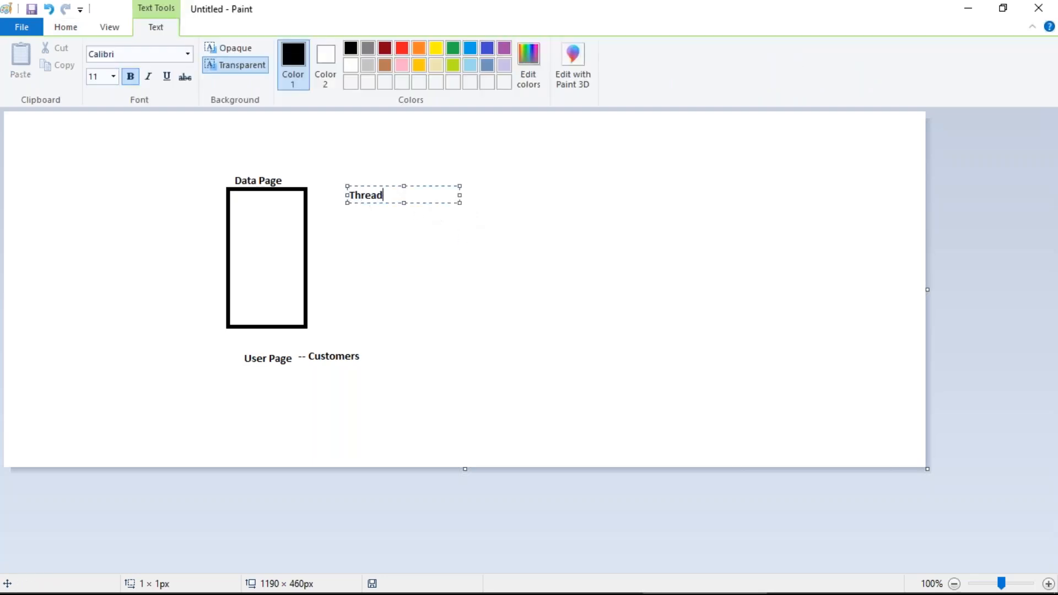
key(Return)
key(Return)
text(Sessi)
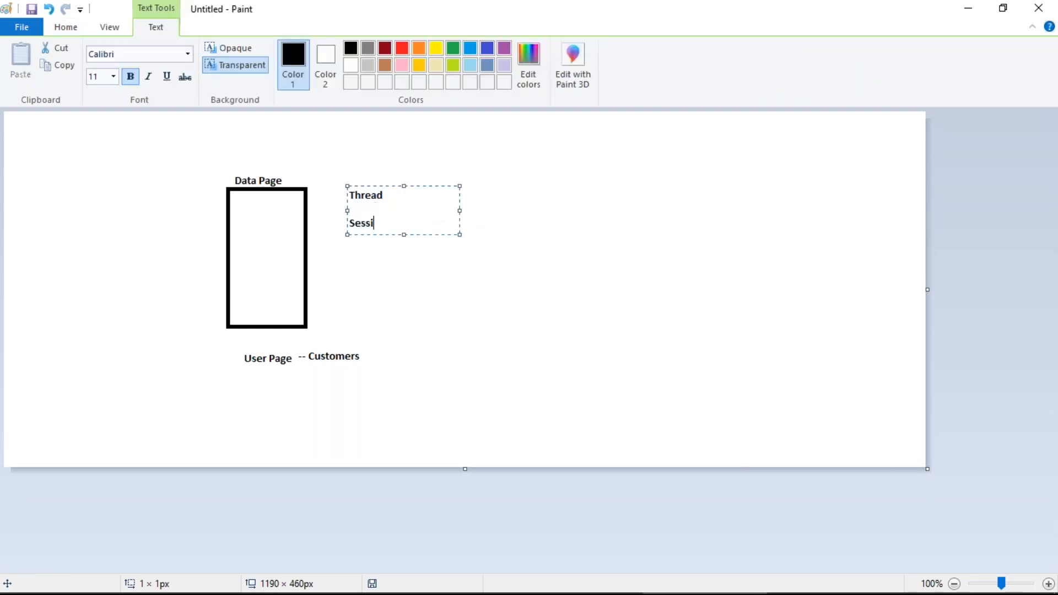
text(on -- Requestor)
key(Return)
key(Return)
text(Global)
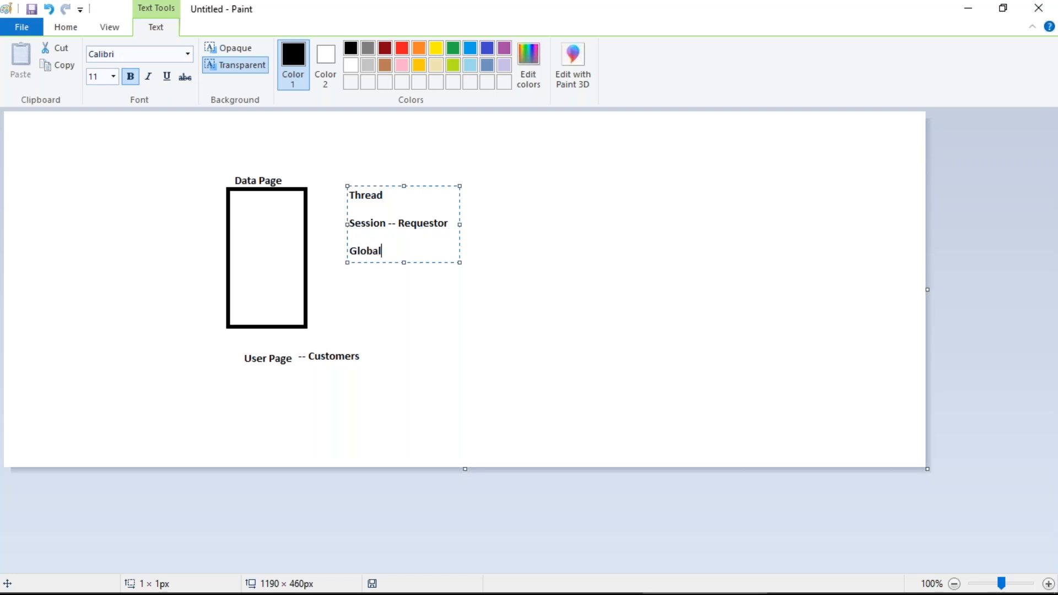
text( -- Node)
click(327, 252)
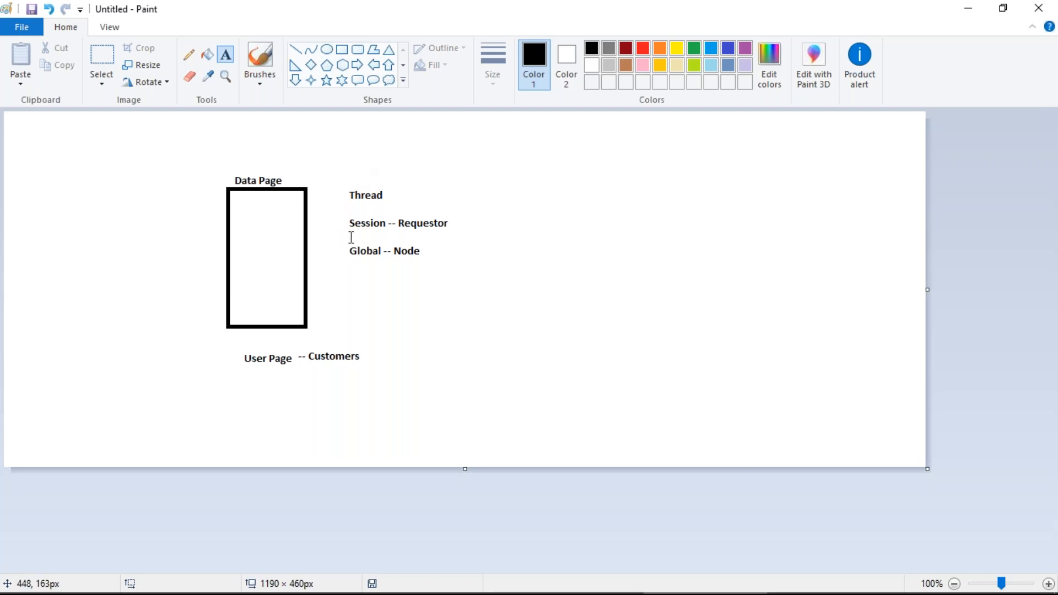
Step: Add the label 'Refresh Statergy' below Global -- Node
click(356, 274)
text(Refresh Statergy)
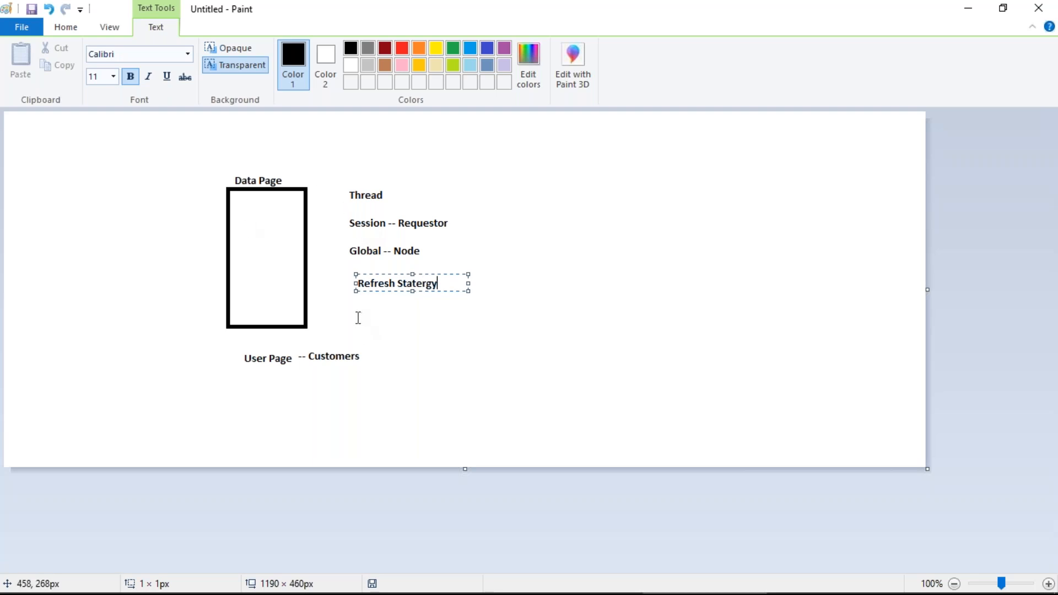
click(357, 307)
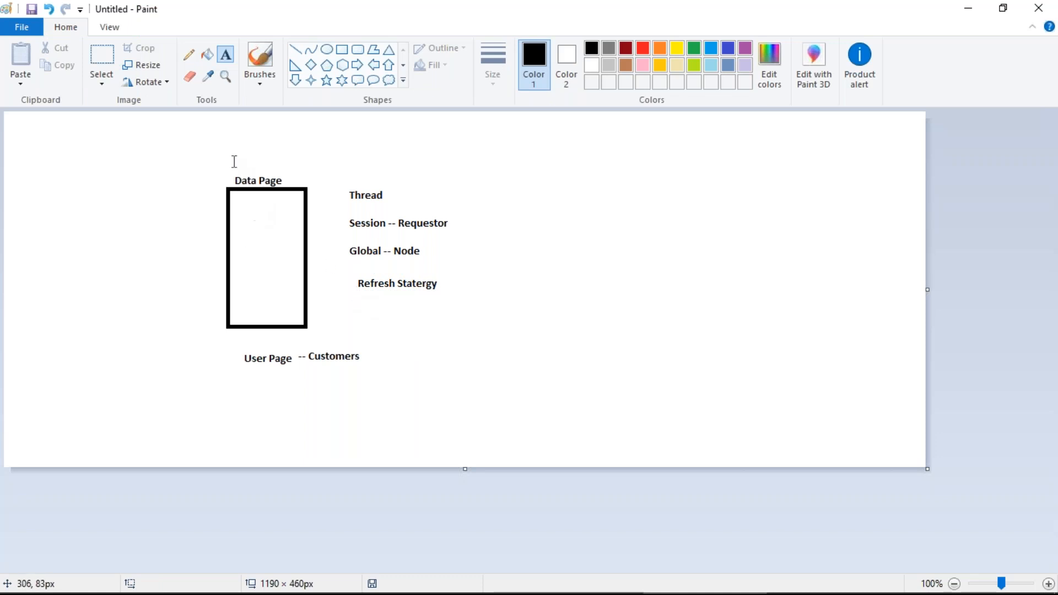
Step: Draw a right arrow into the Data Page box and label it 'RD' on its left
click(357, 65)
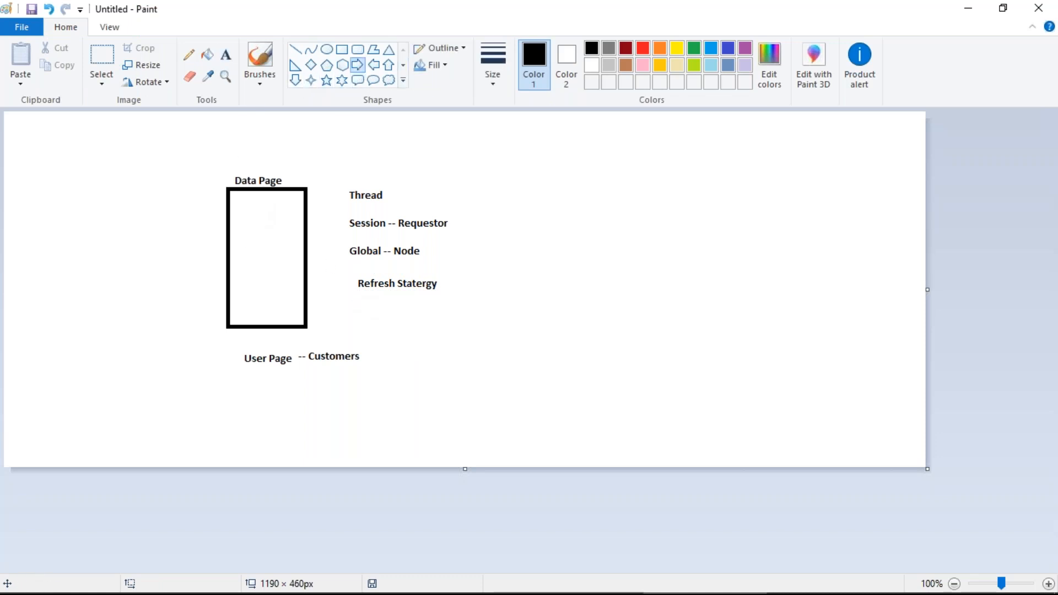
drag(166, 206, 269, 247)
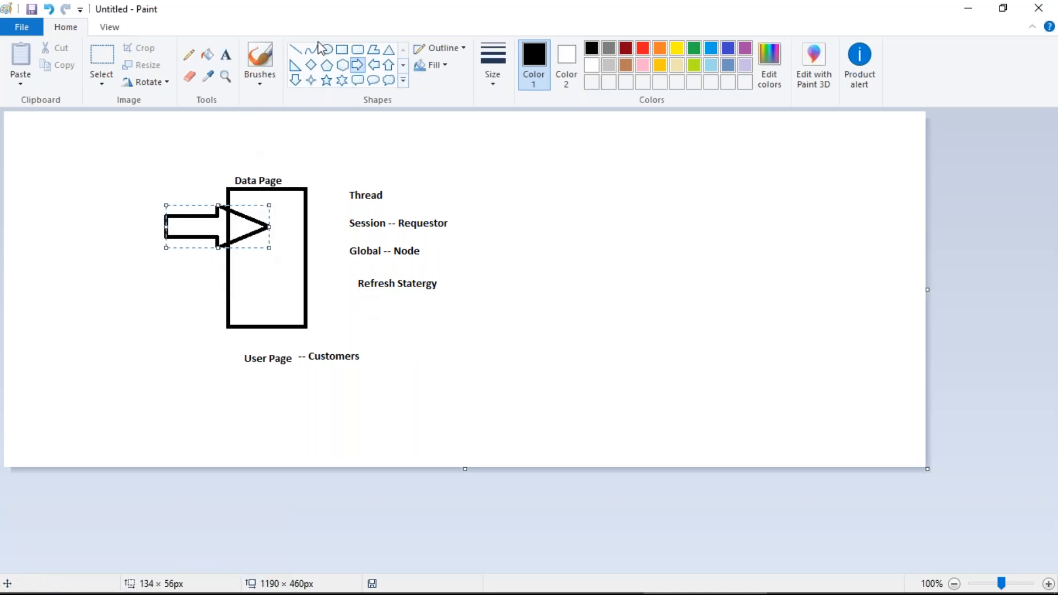
click(225, 55)
click(97, 222)
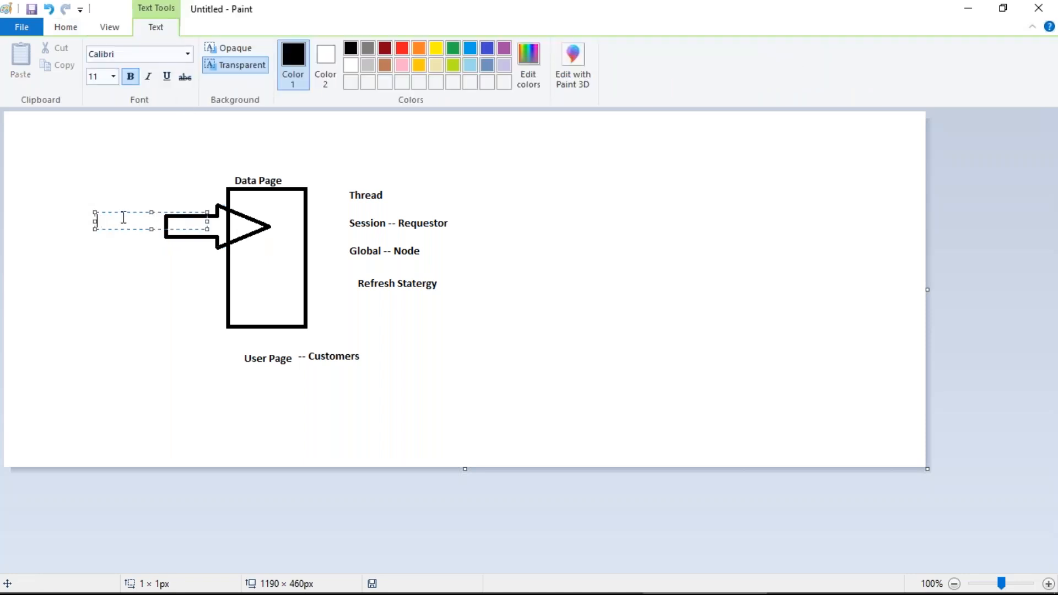
text(RD)
click(133, 286)
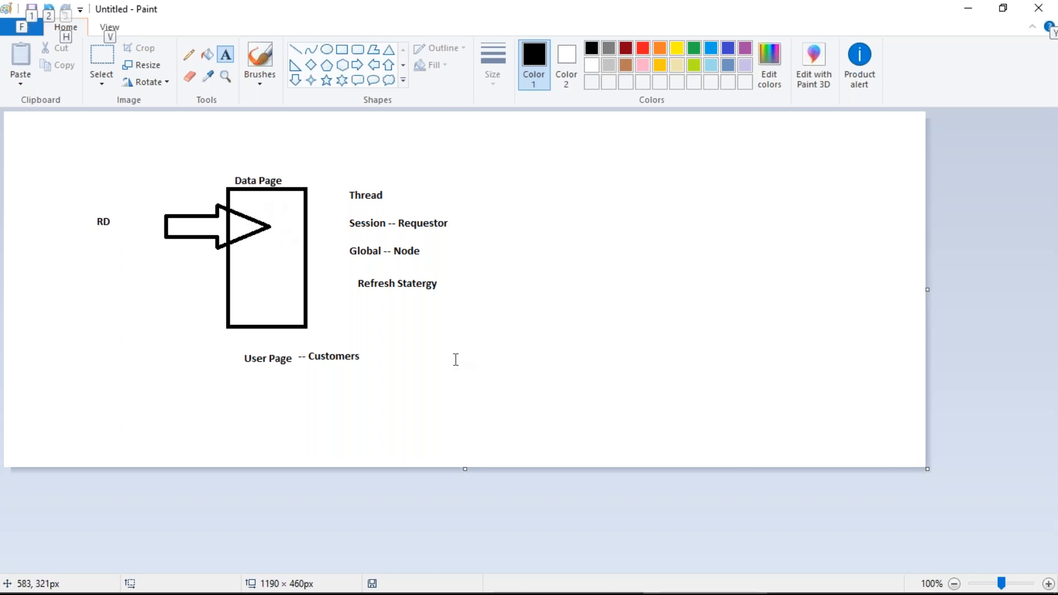
click(454, 351)
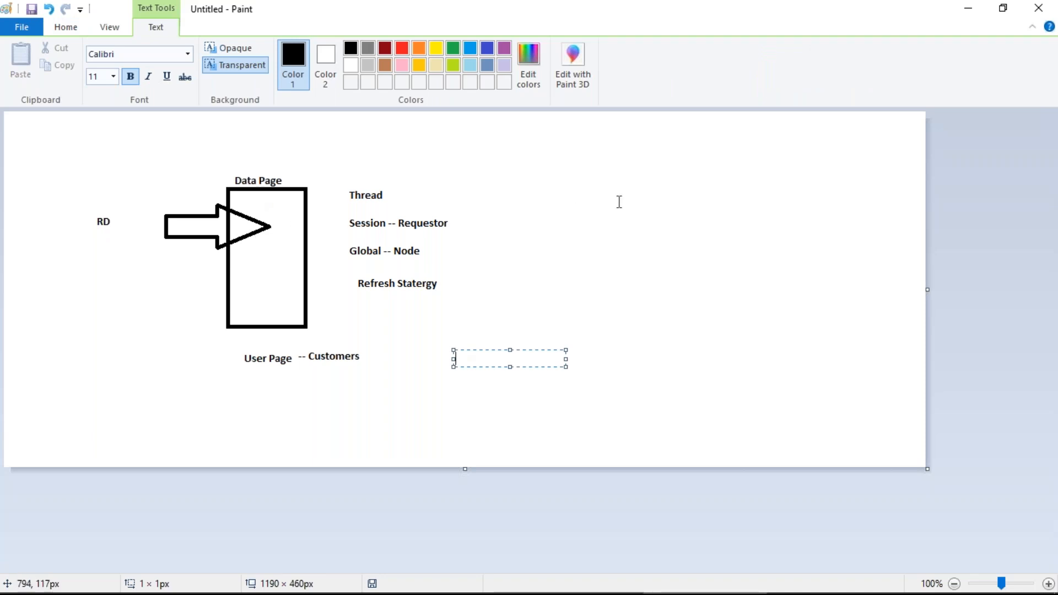
Step: Start a text note at the upper right headed 'Clipboard'
click(564, 174)
click(565, 174)
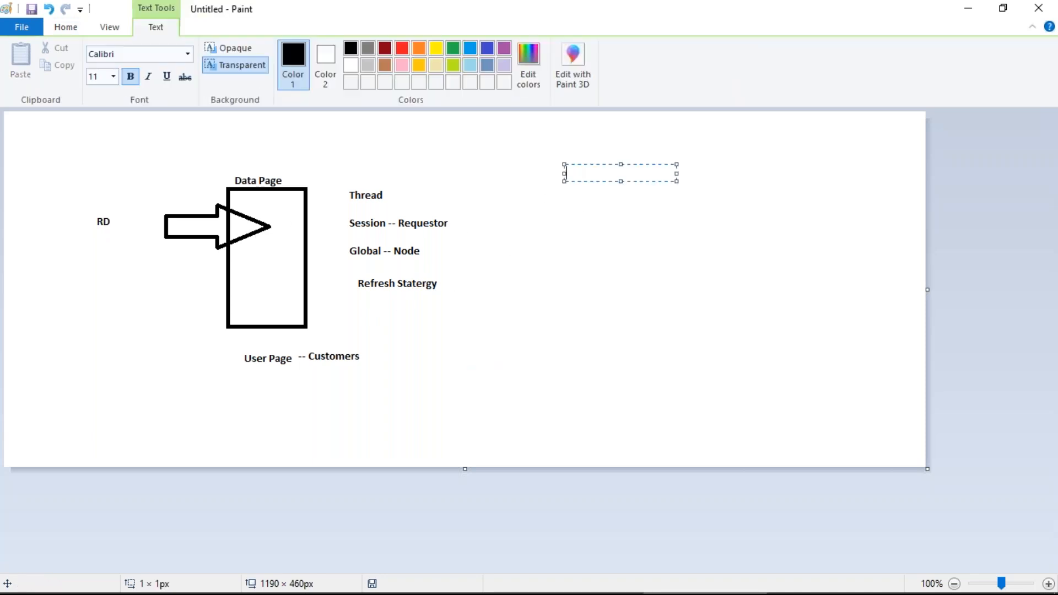
text(Clipboau)
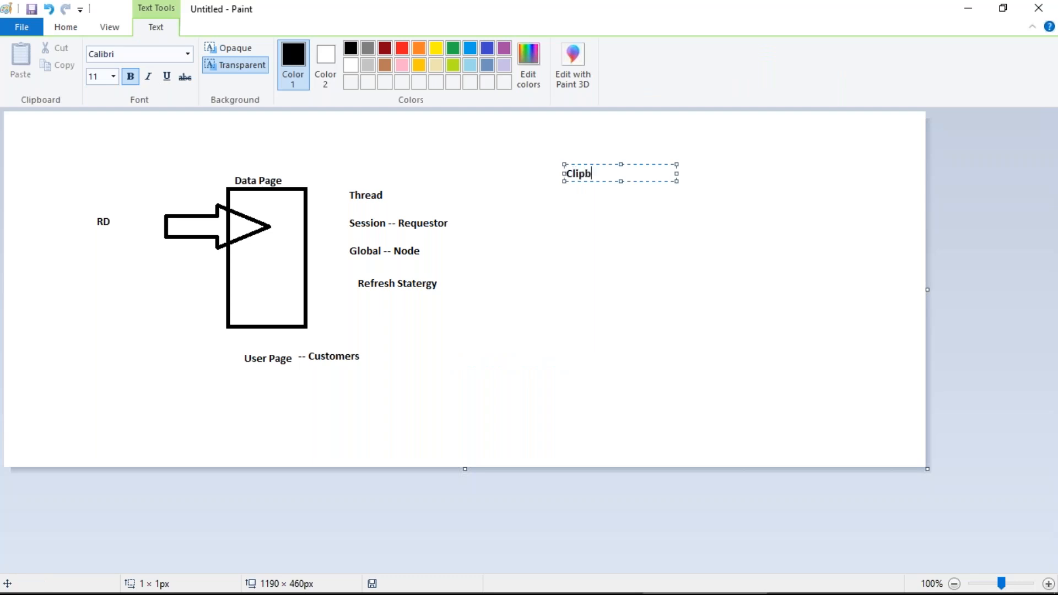
key(BackSpace)
key(BackSpace)
text(ard)
key(Return)
key(Return)
Step: Add 'Code-Pega-List ---> Tesla-Data-Customers' and 'pxResults(1)' beneath, widening the text box
text(--)
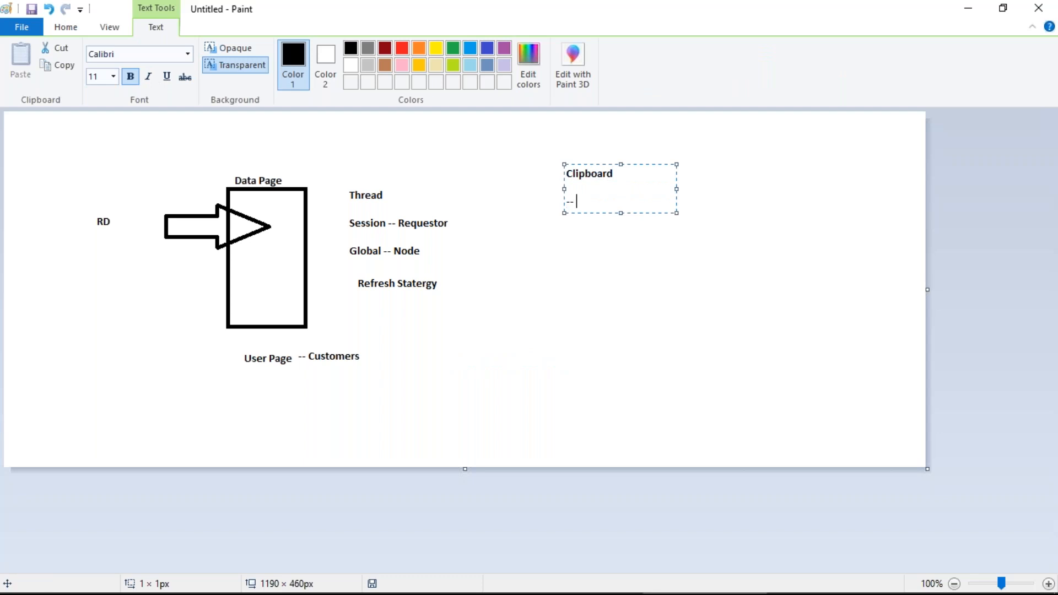
text( Code-Pega-List)
key(BackSpace)
key(BackSpace)
key(BackSpace)
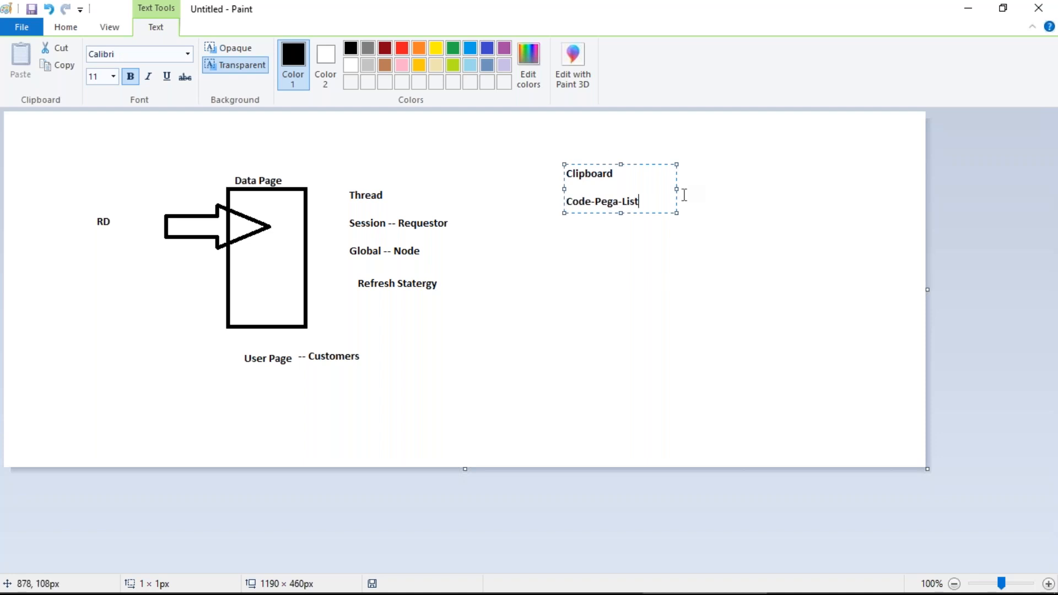
drag(676, 188, 807, 185)
text(--->)
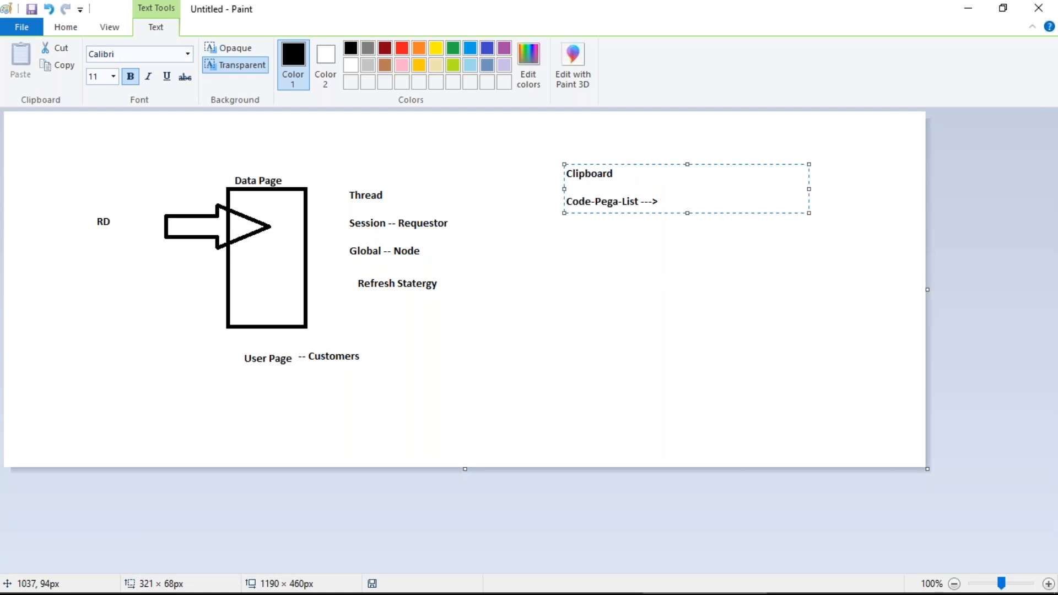
text(Testa-Da)
key(BackSpace)
text(ata-Customers)
key(Return)
text(p)
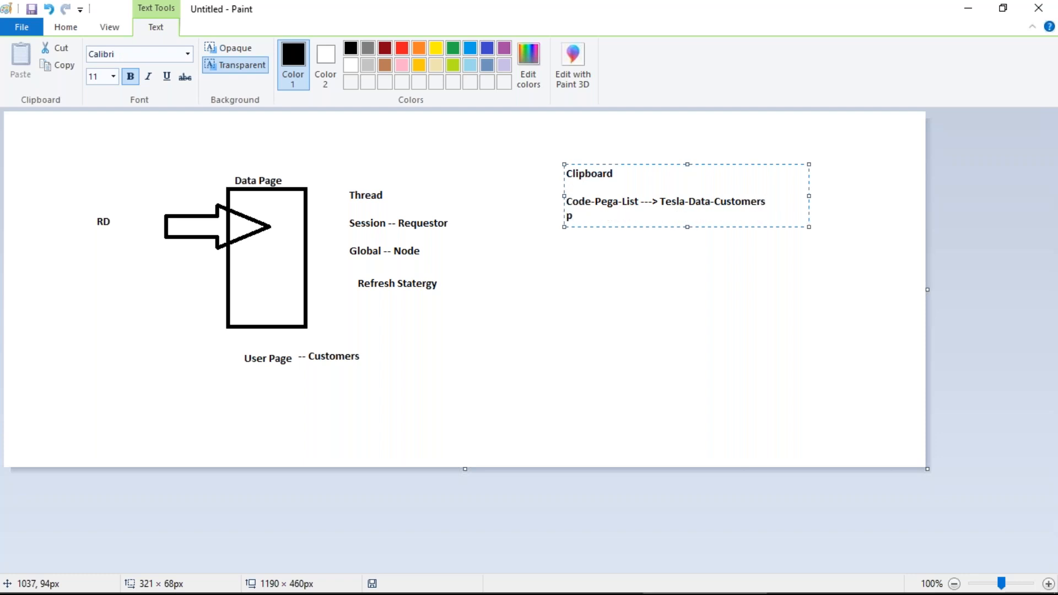
text(xResults(1))
key(Return)
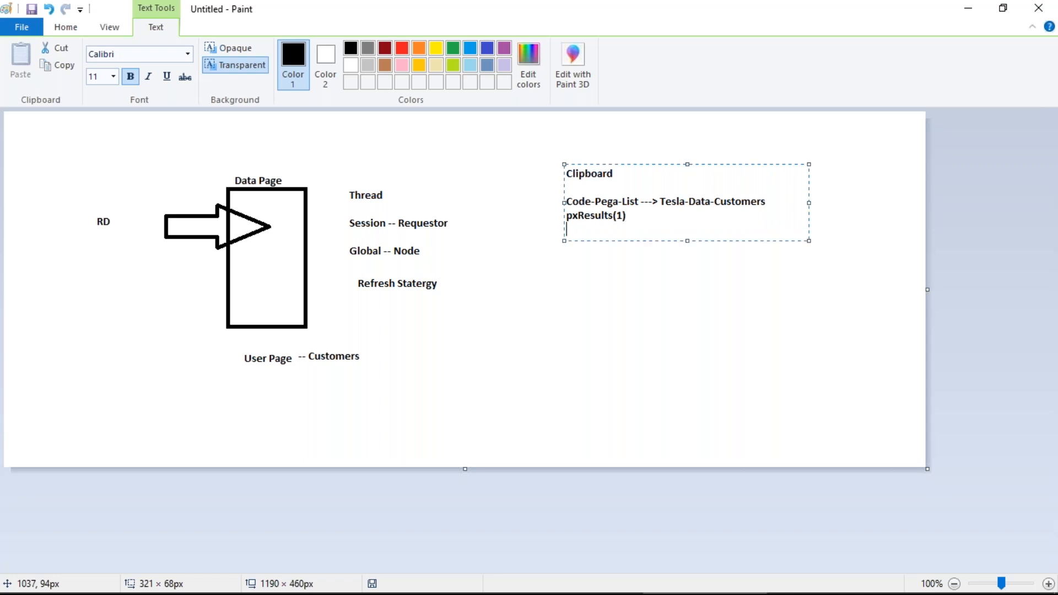
Step: Copy the pxResults(1) line into pxResults(1)–(4) lines, tagging pxResults(4) with '-- <records>'
drag(565, 215, 626, 216)
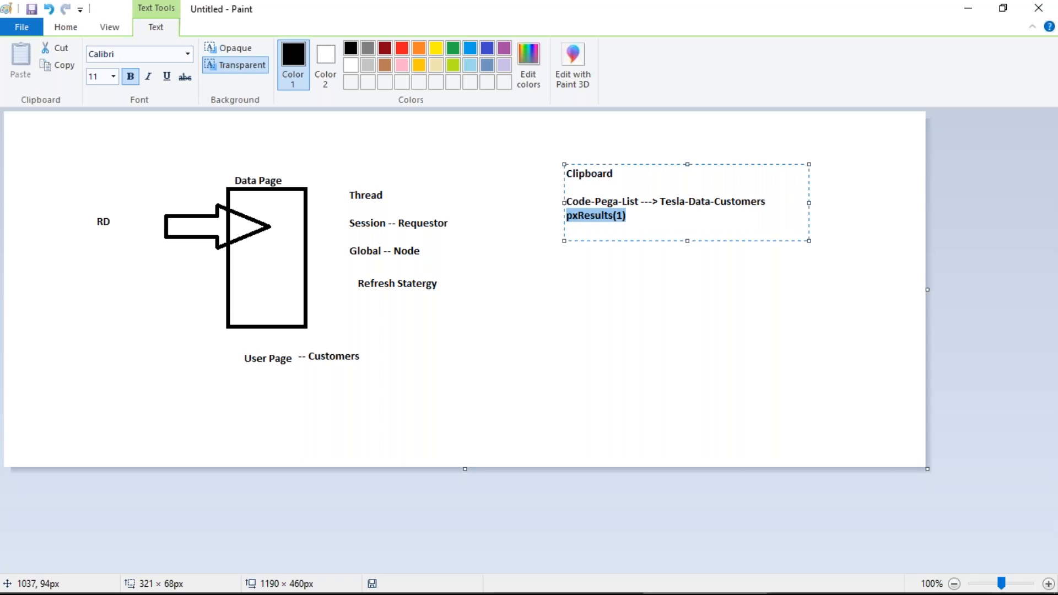
key(ctrl+c)
key(Down)
key(ctrl+v)
key(Return)
key(ctrl+v)
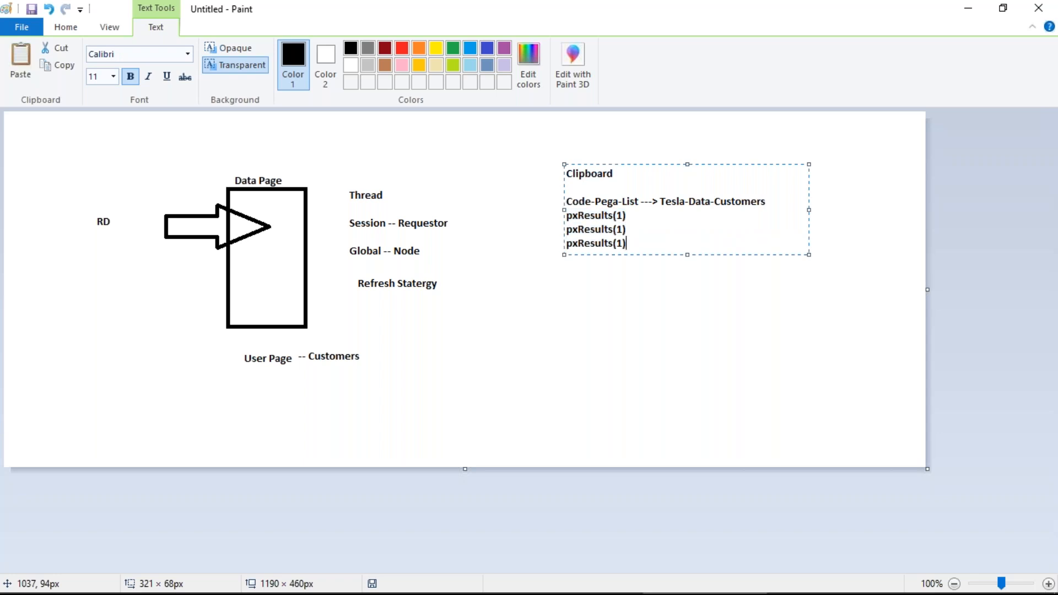
key(Return)
key(ctrl+v)
key(Up)
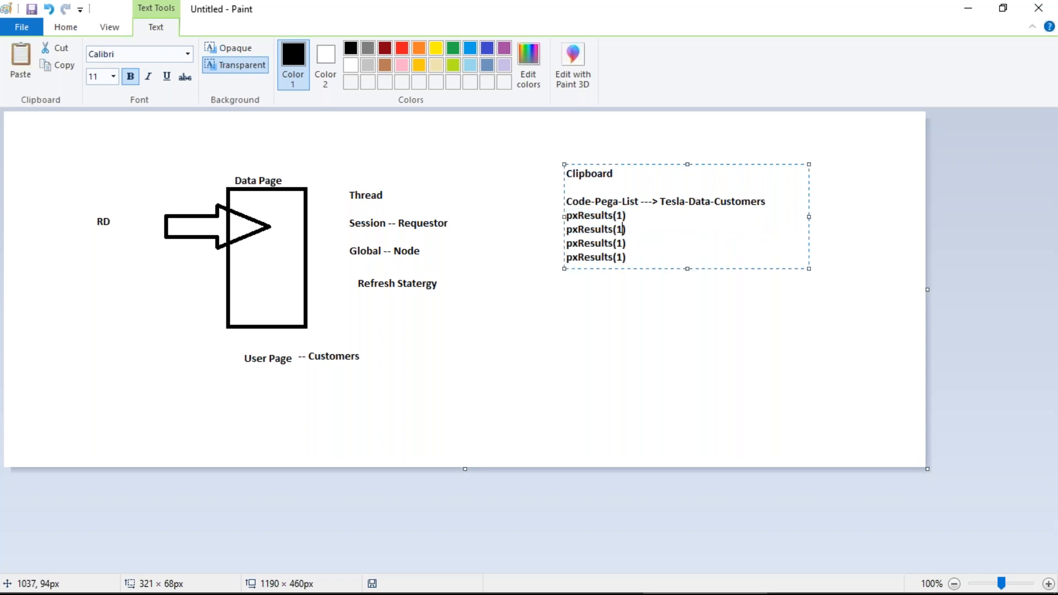
key(BackSpace)
text(2)
key(BackSpace)
text(4)
text( -- )
text(<records)
text(>)
Step: Append the '-- <records>' annotation to the pxResults(2), (3) and (4) lines
key(shift+Left)
key(shift+Left)
key(shift+Left)
key(shift+Left)
key(shift+Left)
key(shift+Left)
key(shift+Left)
key(shift+Left)
key(shift+Left)
key(shift+Left)
key(shift+Left)
key(shift+Left)
key(shift+Left)
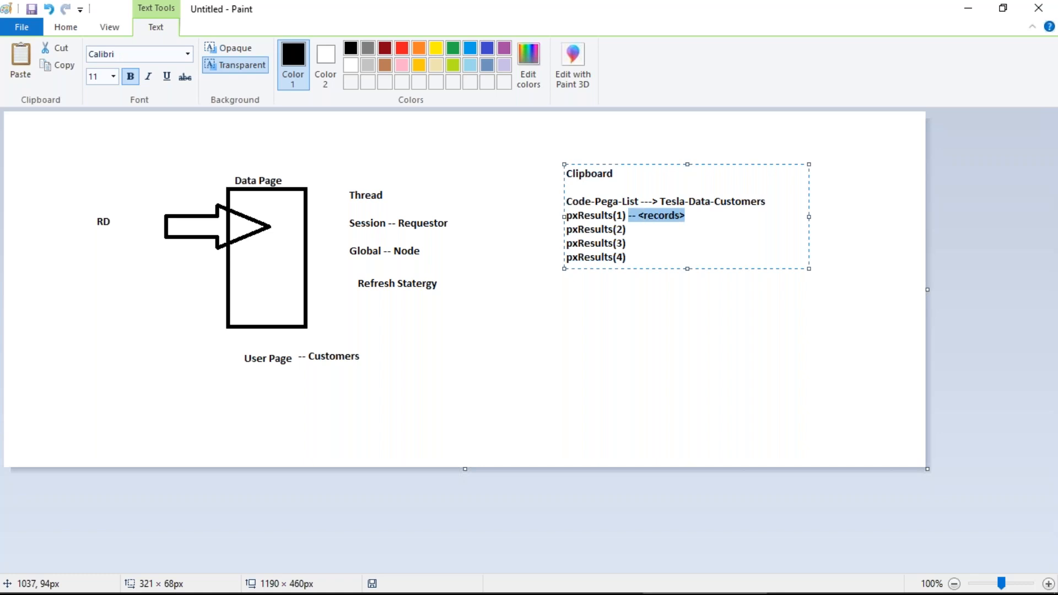
key(Down)
key(ctrl+v)
key(Down)
key(ctrl+v)
key(Down)
key(ctrl+v)
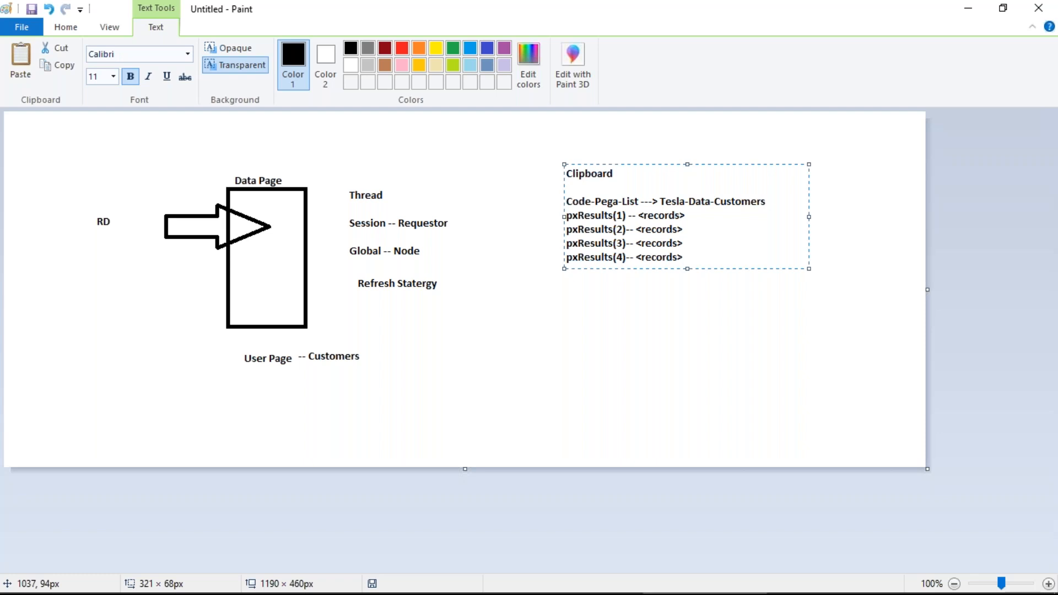
Step: Add a line reading 'pxResulsCount -- 0' below the records list
key(Up)
key(Up)
key(Up)
key(Up)
drag(568, 203, 776, 202)
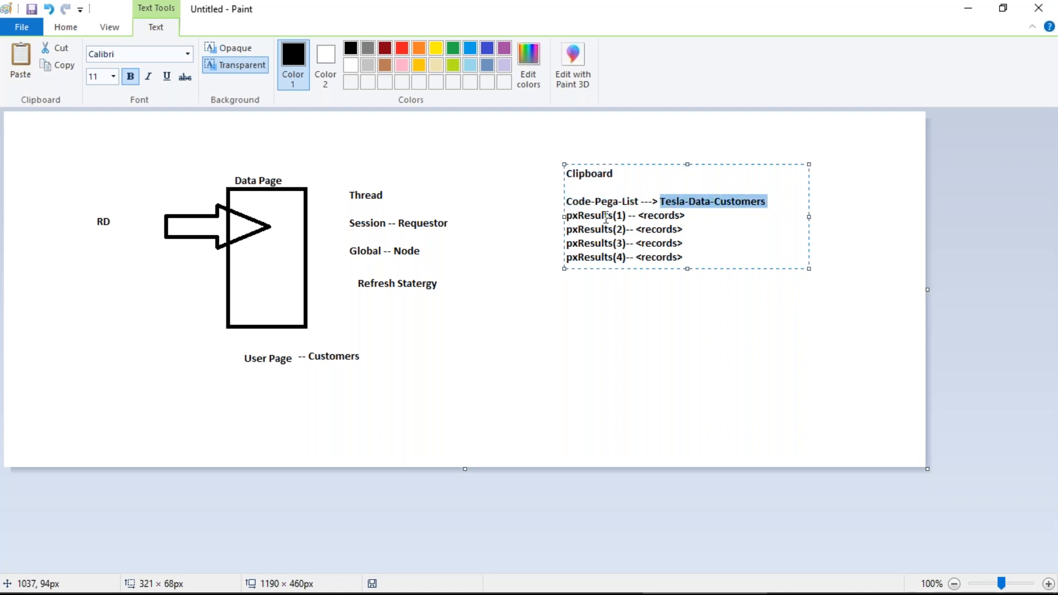
click(692, 260)
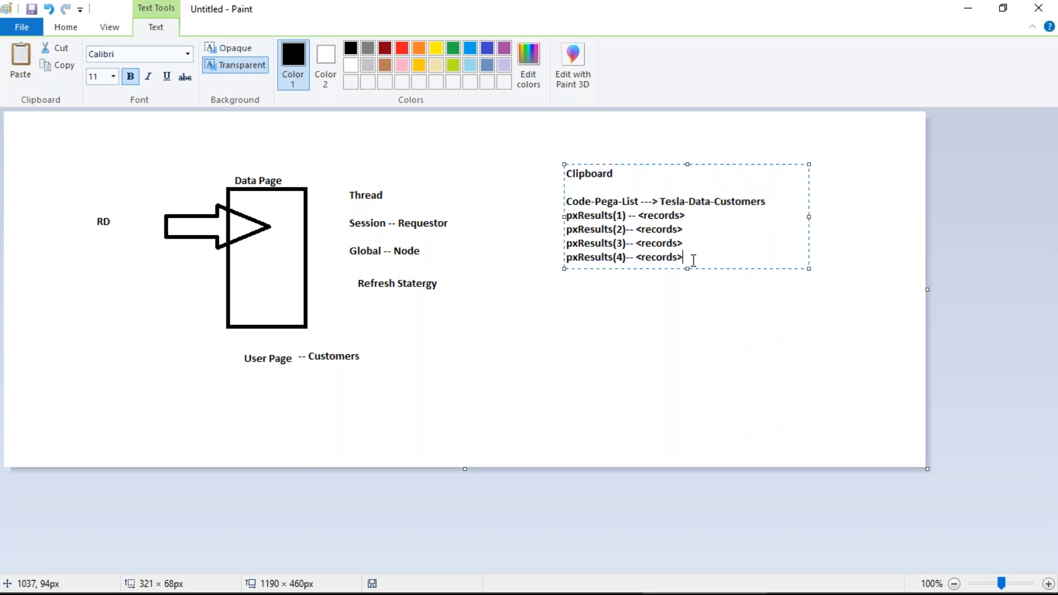
key(Return)
key(Return)
key(Return)
text(pxResulsCount)
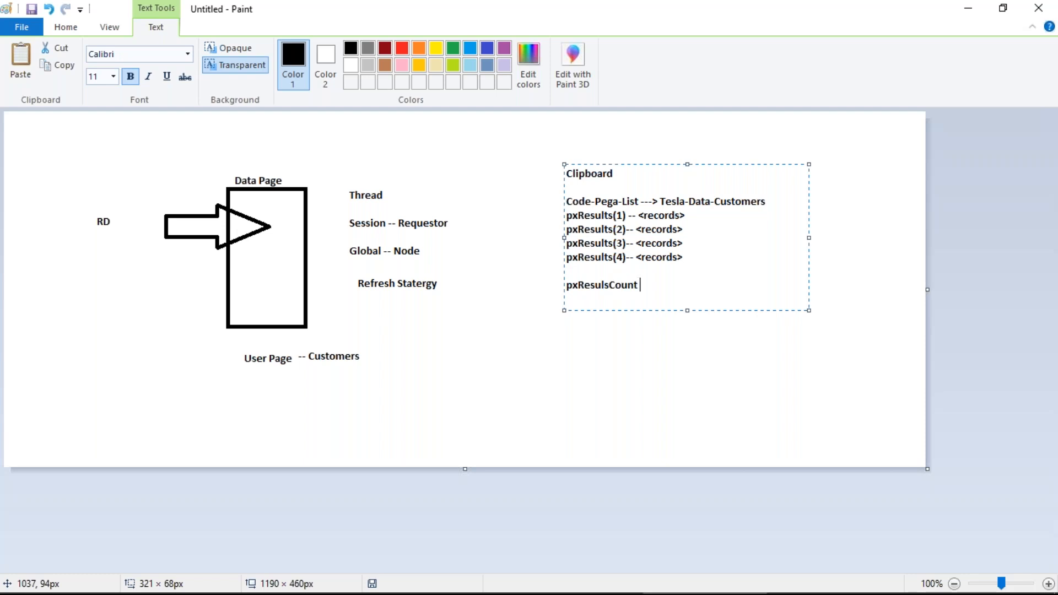
text( -- 0)
Step: Colour the Clipboard heading red and draw a red line from Data Page to Code-Pega-List
drag(613, 173, 565, 174)
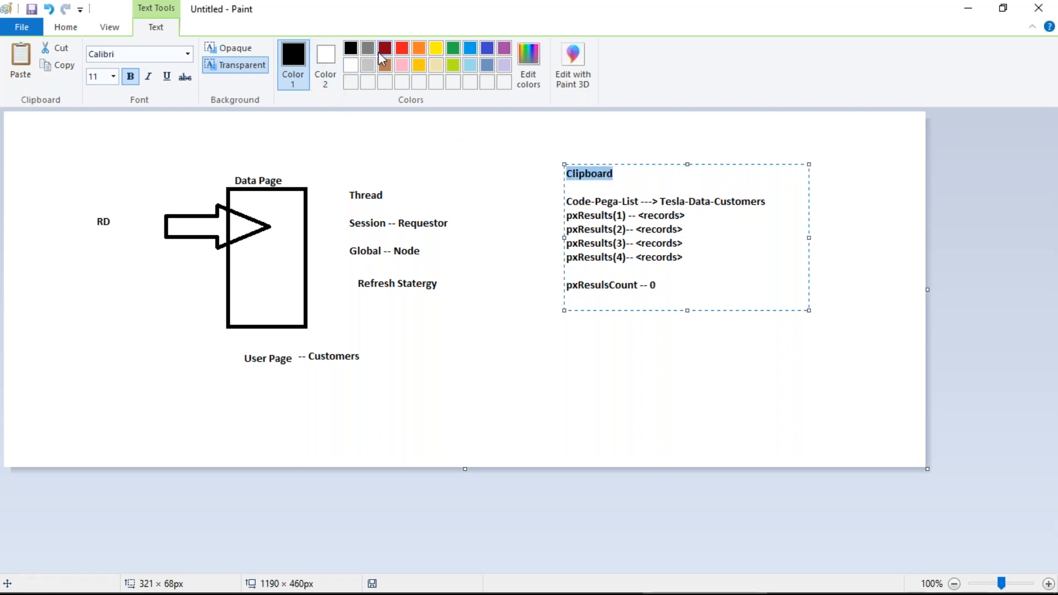
click(402, 48)
click(649, 378)
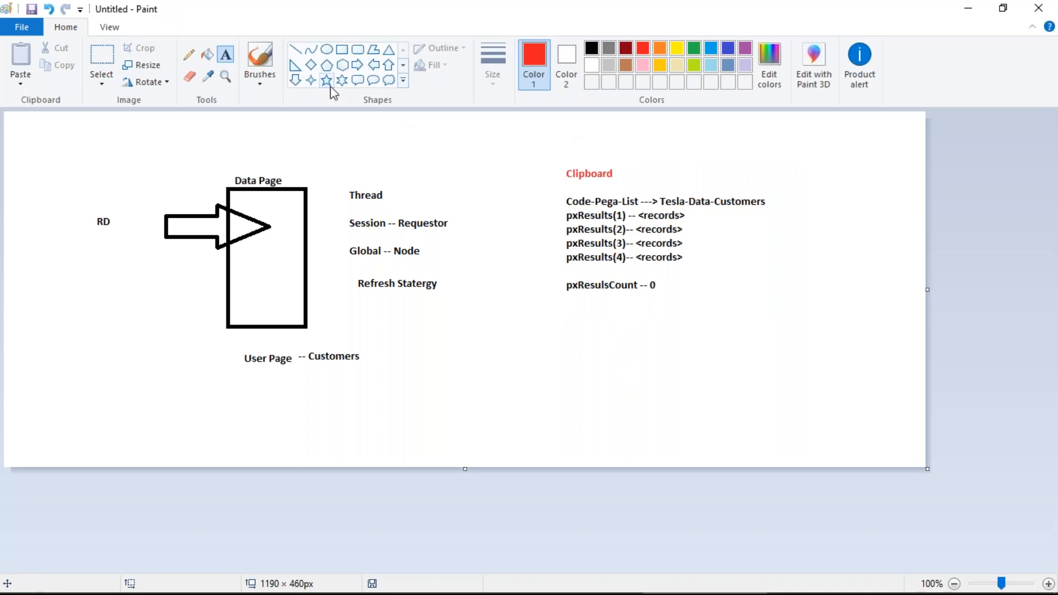
click(296, 49)
drag(558, 204, 292, 218)
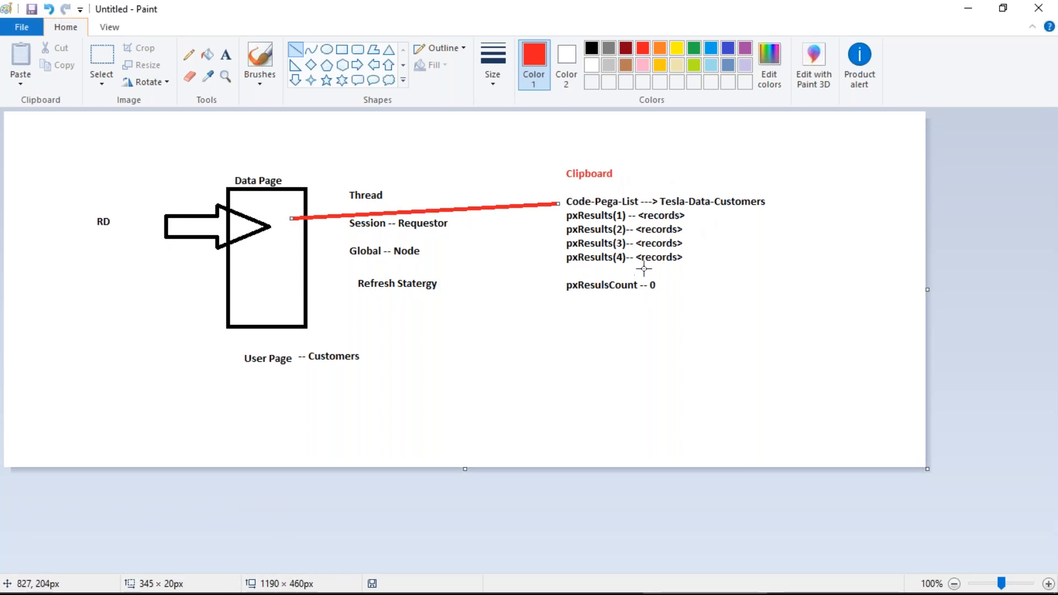
Step: Switch back to Pega Designer Studio
key(alt)
key(alt+Tab)
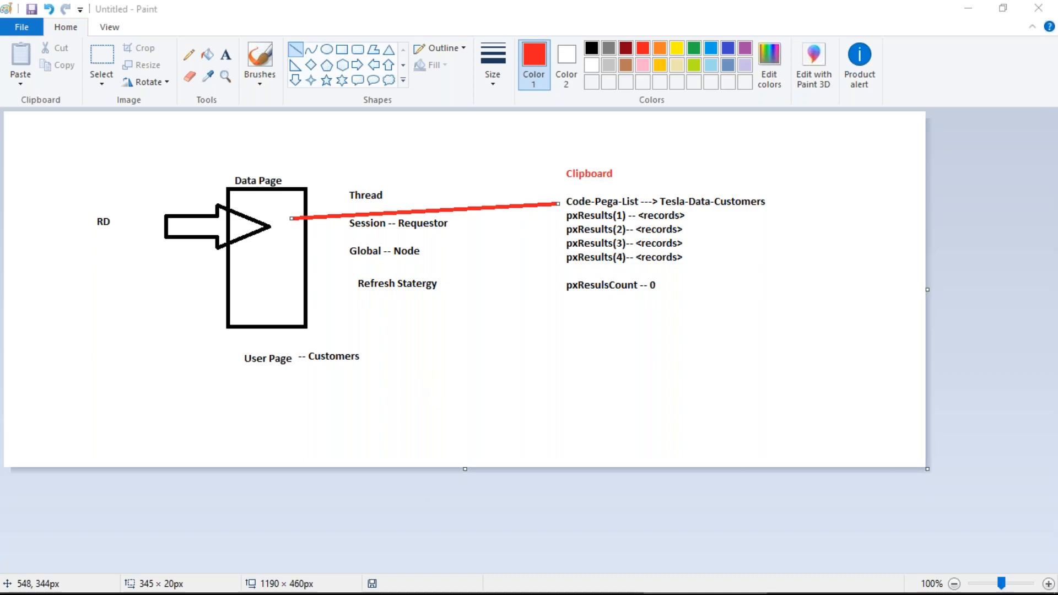
key(alt+Tab)
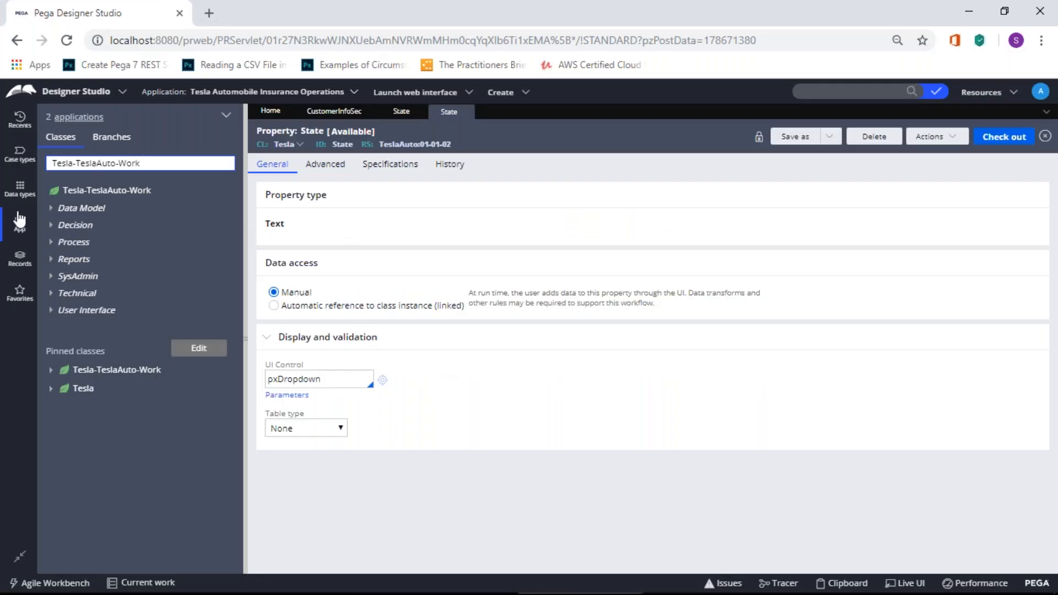
Step: Add a data type labelled USStates with parent class Tesla-Data, creating Tesla-Data-USStates
click(21, 194)
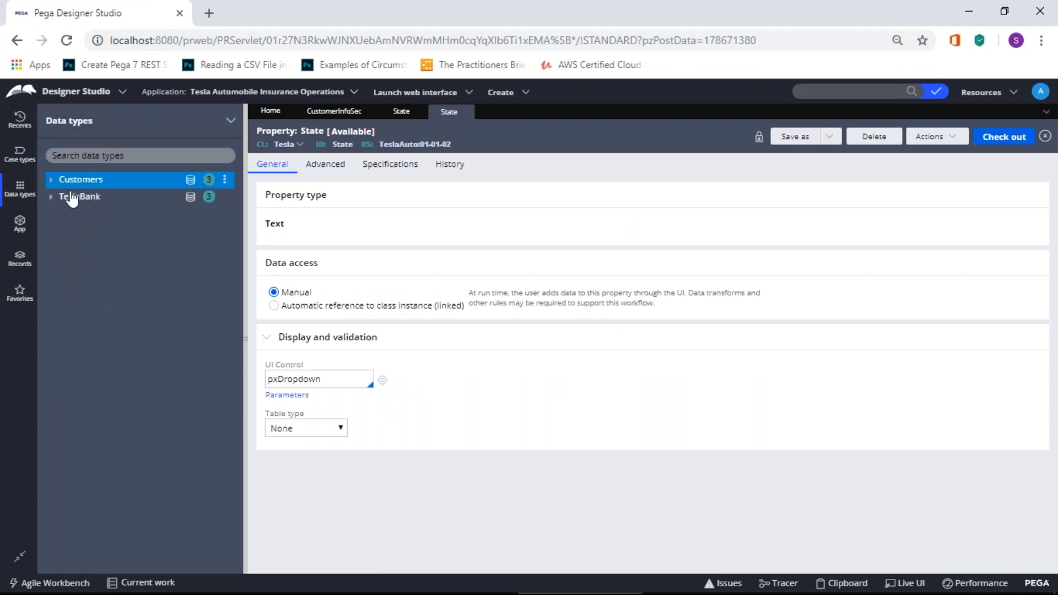
click(231, 121)
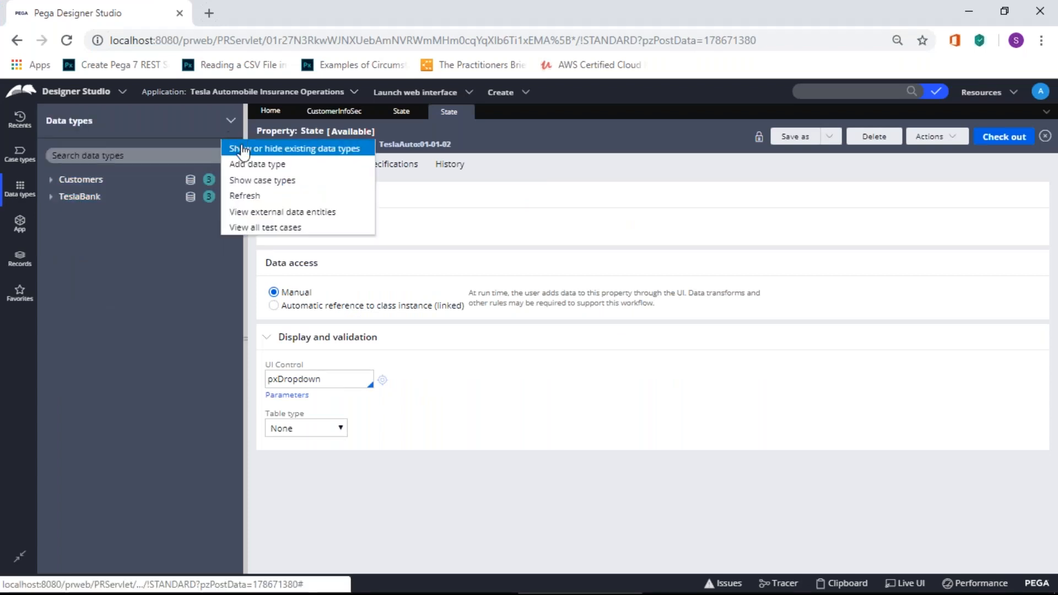
click(264, 165)
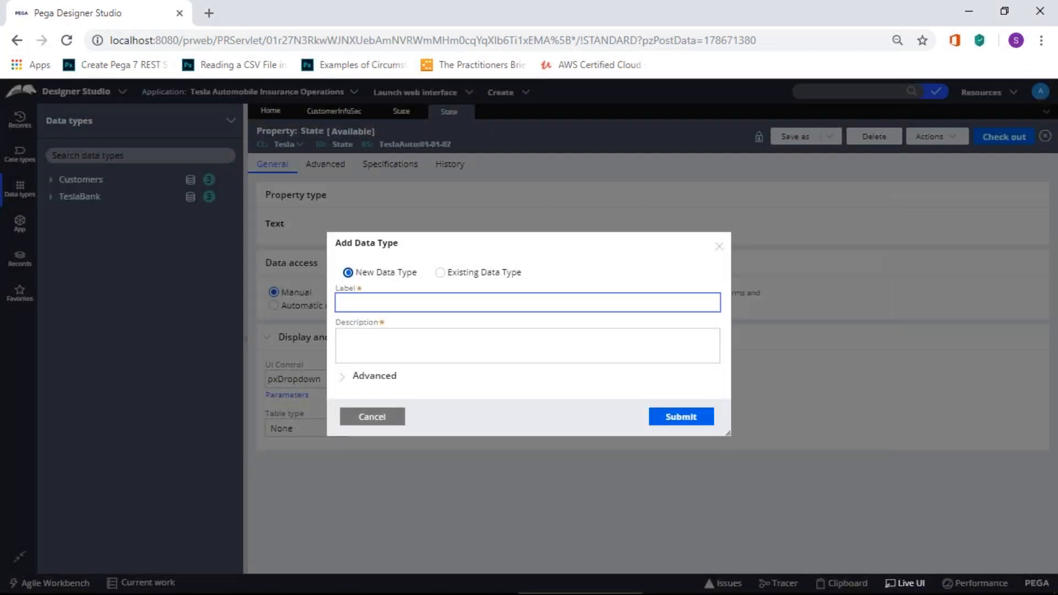
text(USSates)
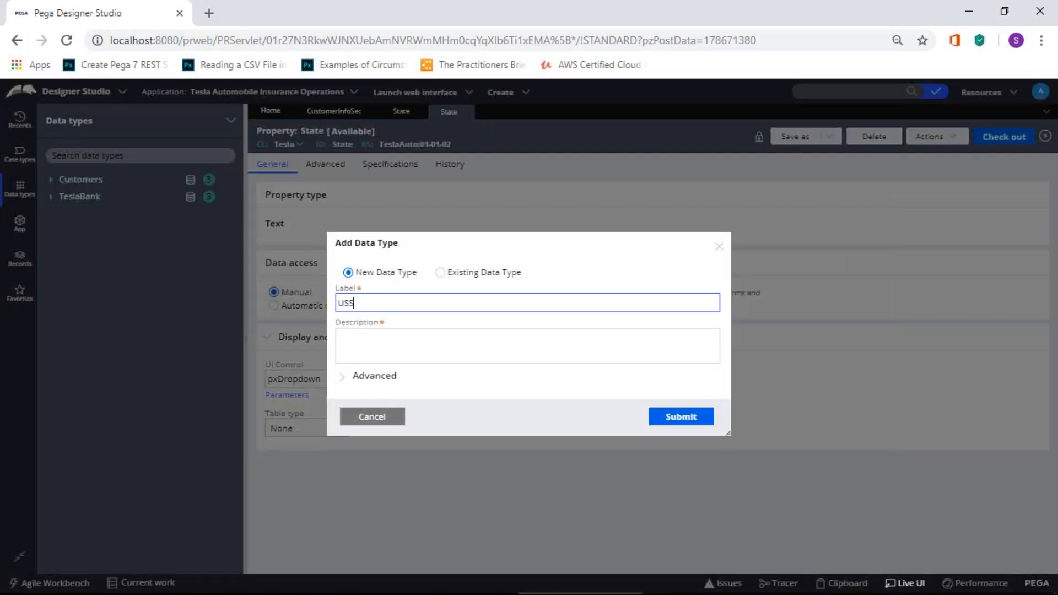
key(BackSpace)
key(BackSpace)
key(BackSpace)
key(BackSpace)
text(tates)
click(394, 346)
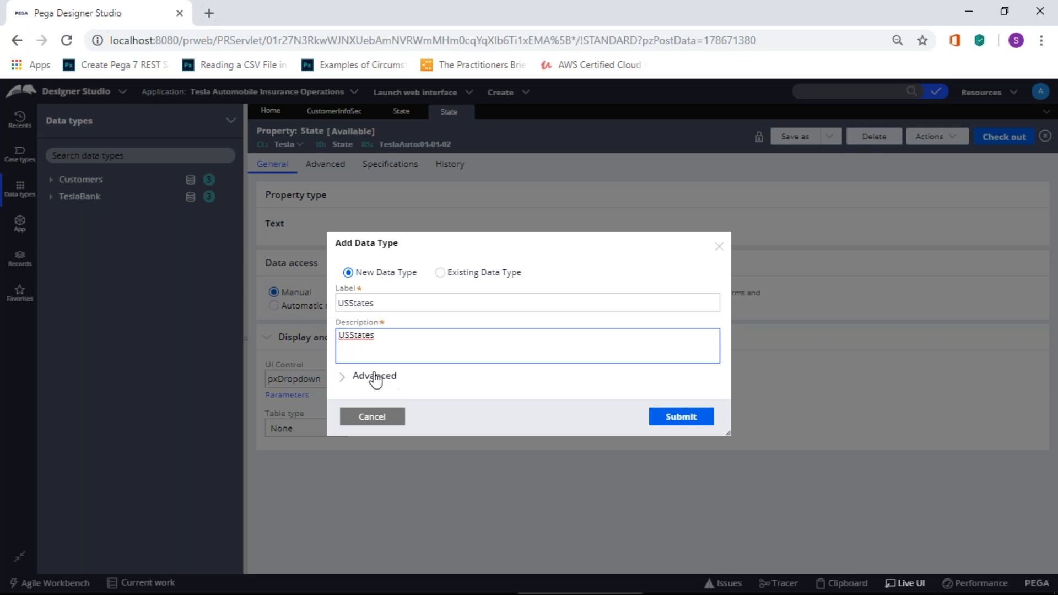
click(372, 376)
click(404, 343)
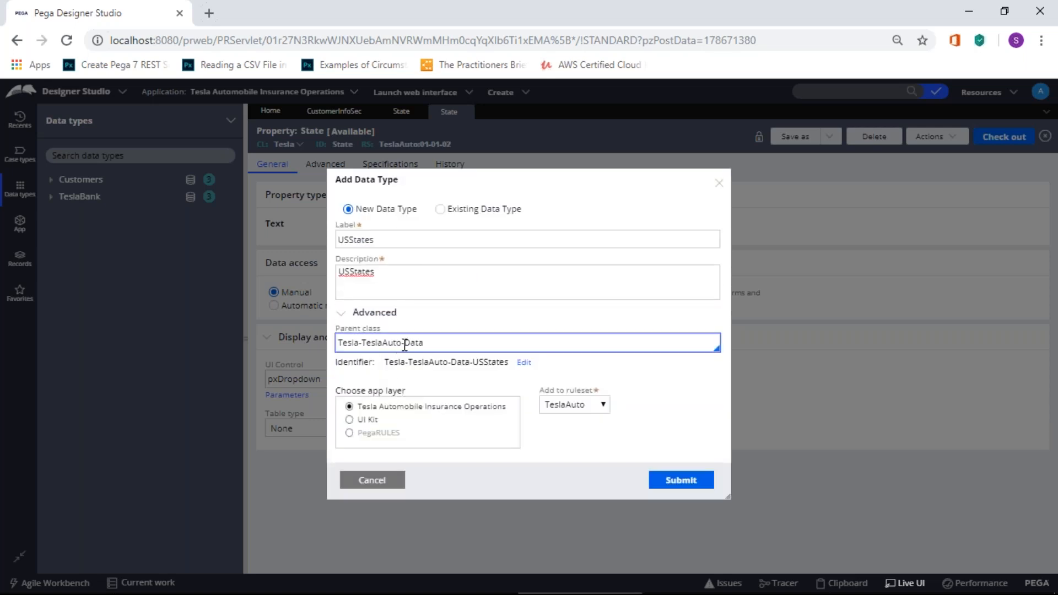
key(BackSpace)
key(BackSpace)
key(BackSpace)
key(BackSpace)
key(BackSpace)
key(BackSpace)
key(BackSpace)
key(BackSpace)
key(BackSpace)
key(BackSpace)
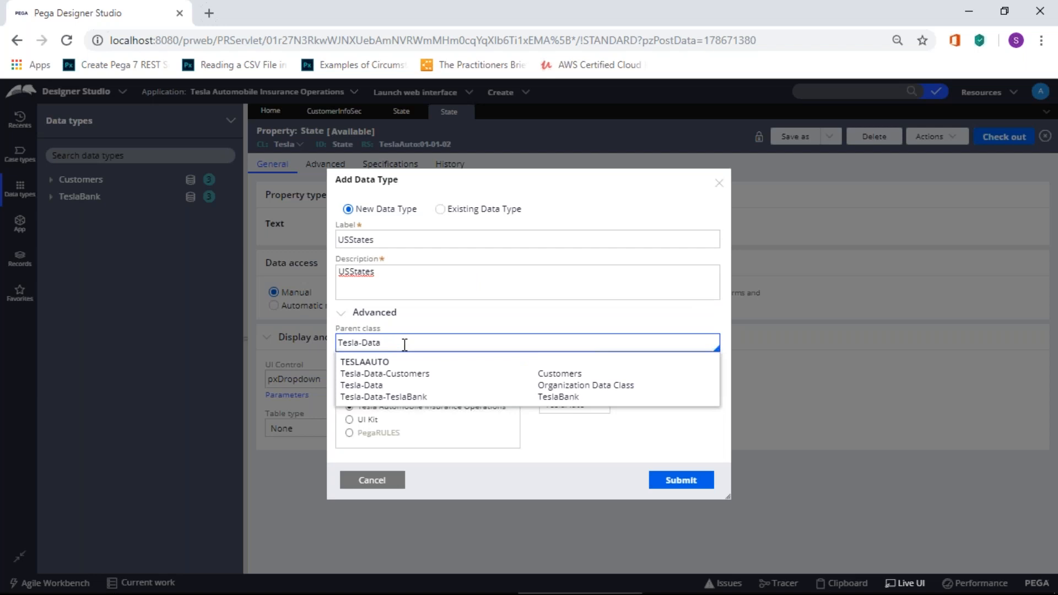
click(557, 451)
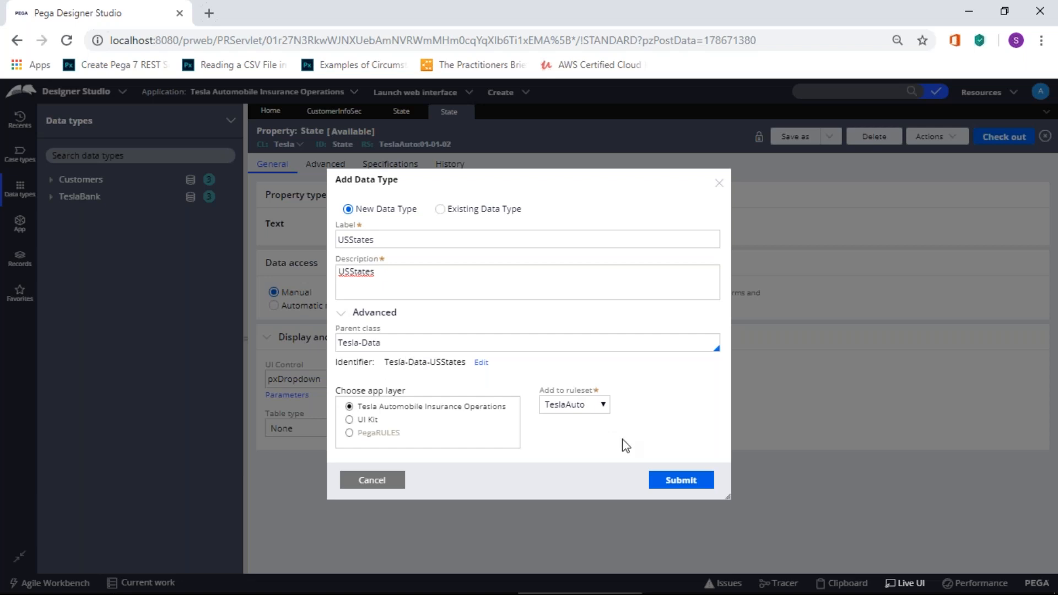
click(692, 484)
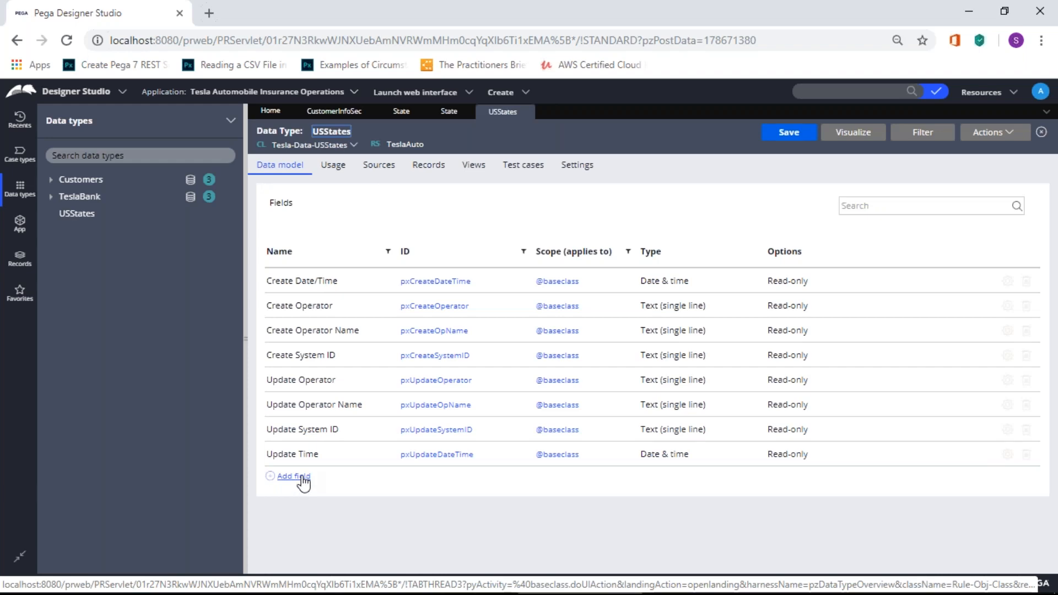
Step: Search Google for 'US States data in excel sheet' and open the WhyPad result
click(209, 13)
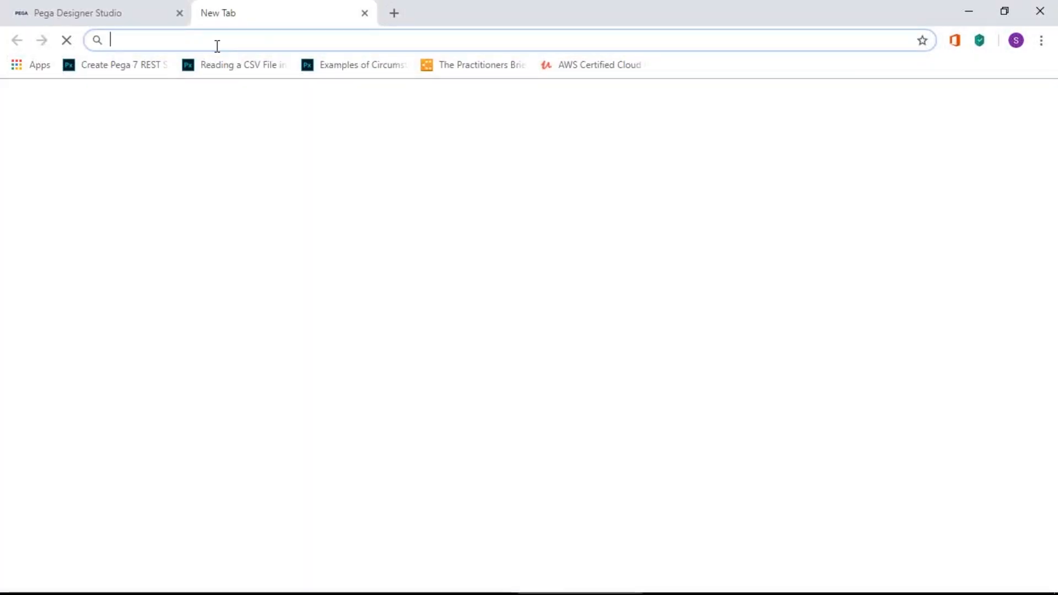
text(US Sa)
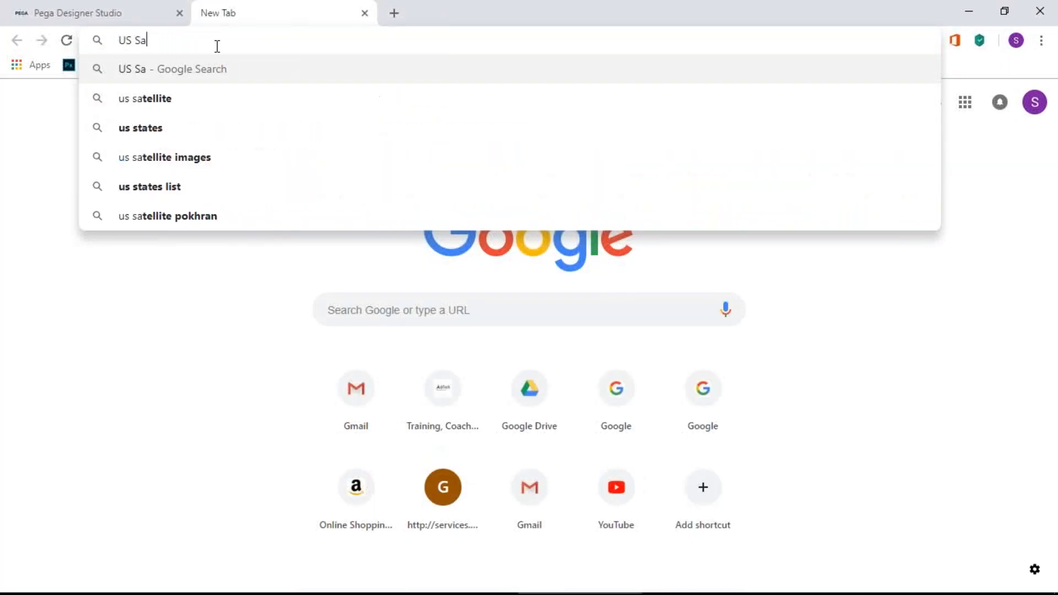
key(BackSpace)
text(tates )
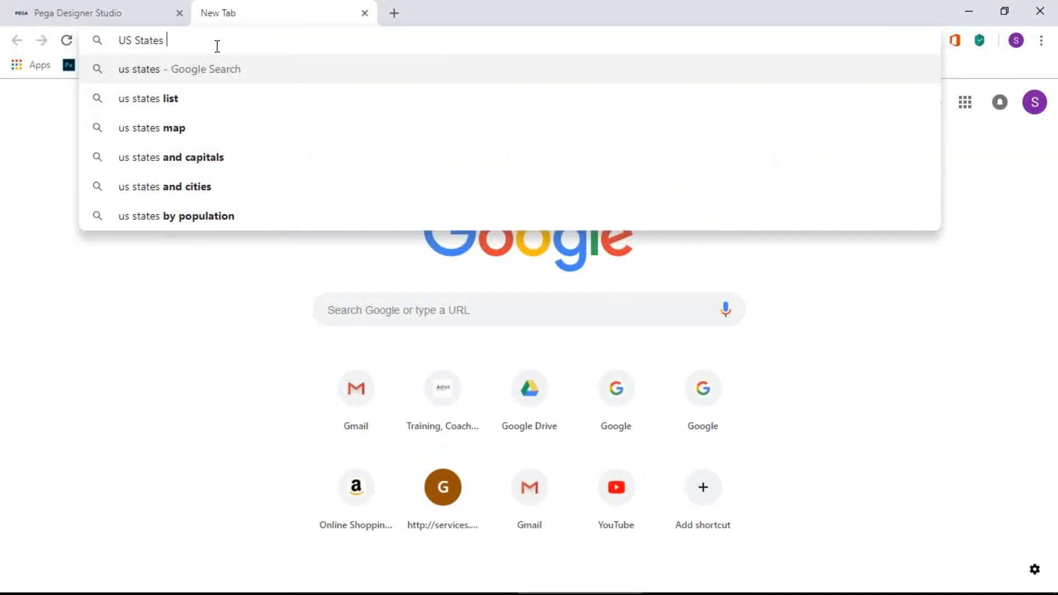
text(data i)
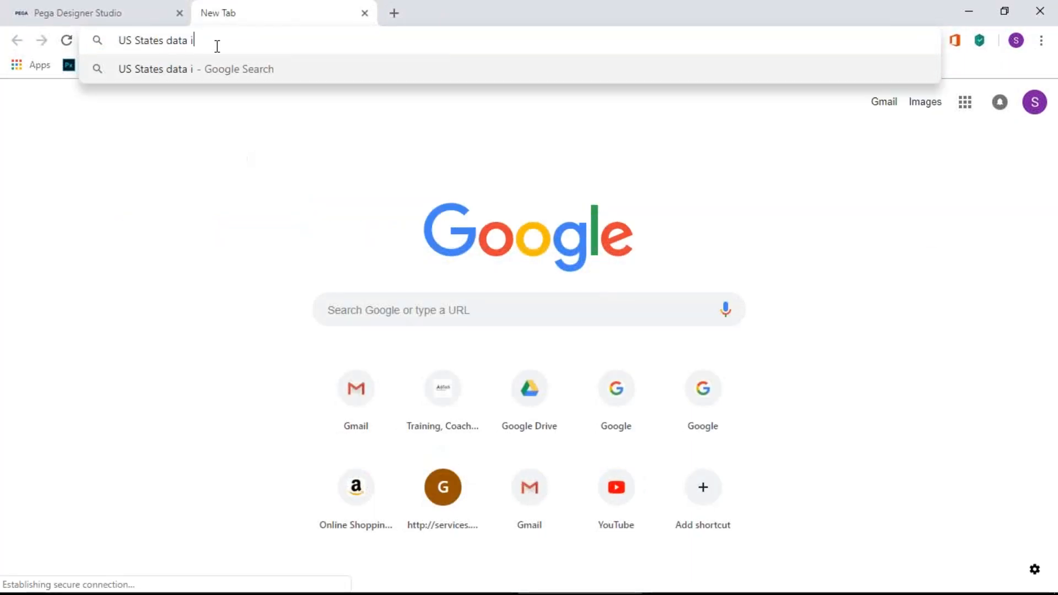
text(n exce)
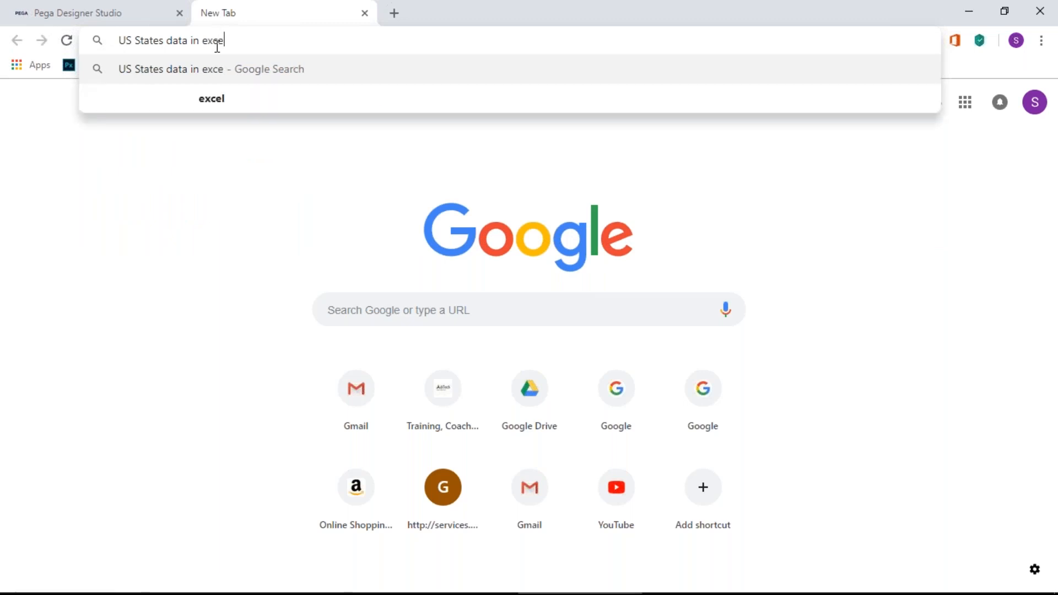
text(l sheet)
key(Return)
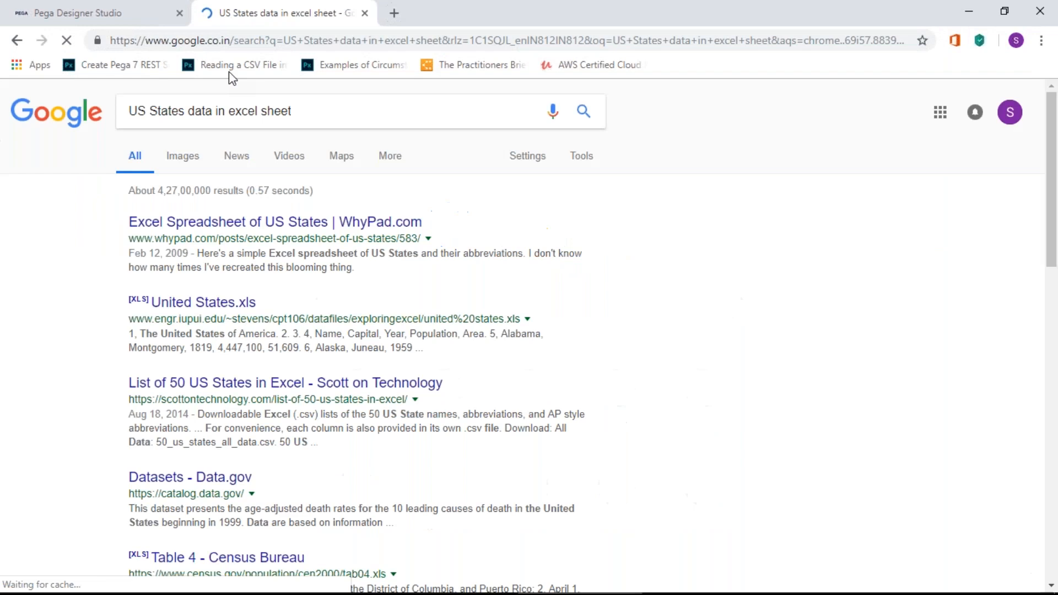
click(297, 226)
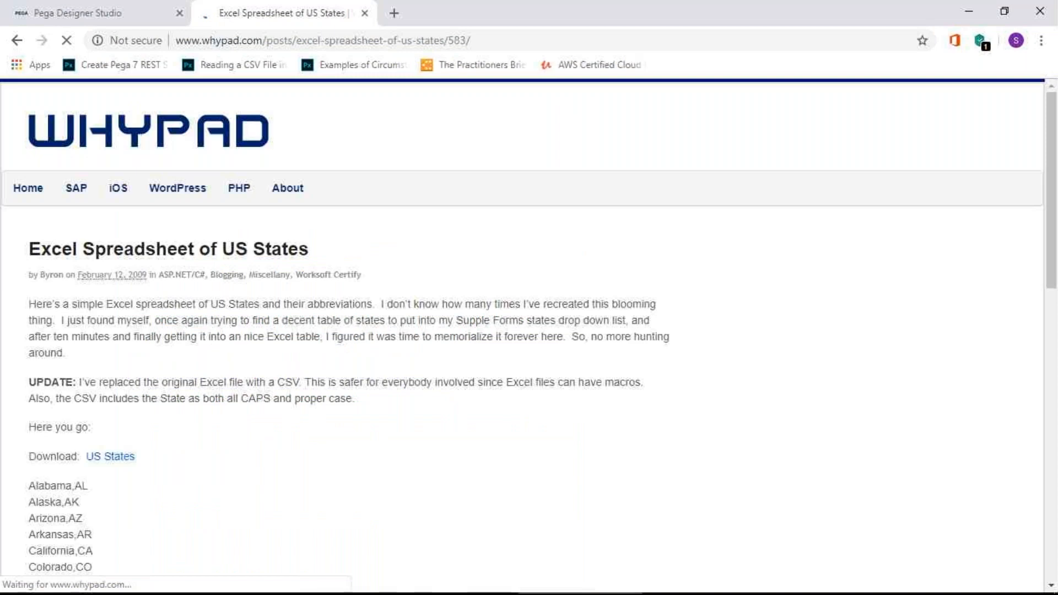
Step: Download the US States file and open us_states.zip
scroll(406, 420, down, 20)
scroll(411, 420, up, 5)
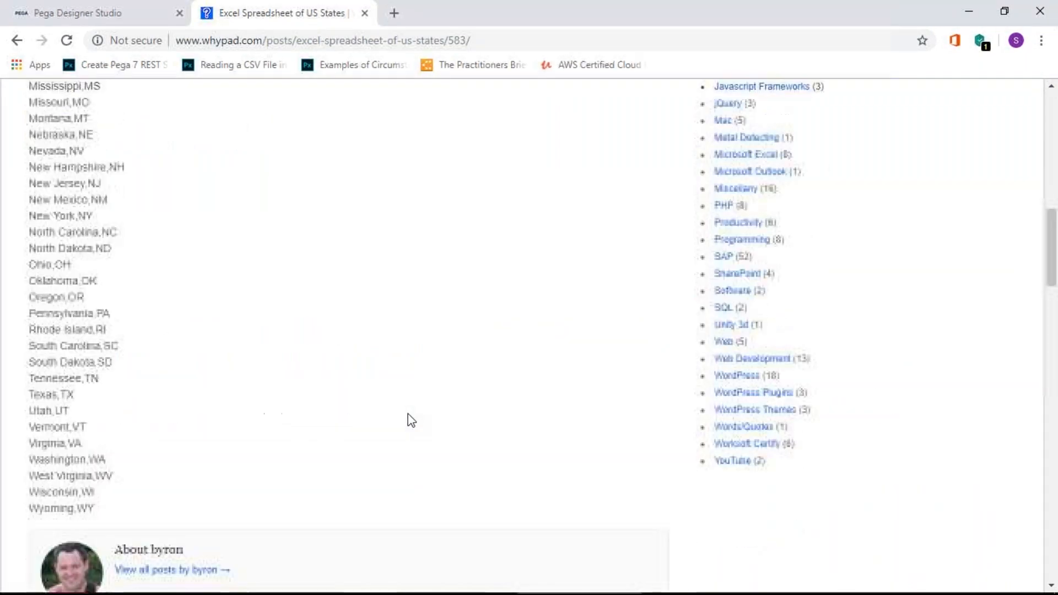
scroll(411, 420, up, 12)
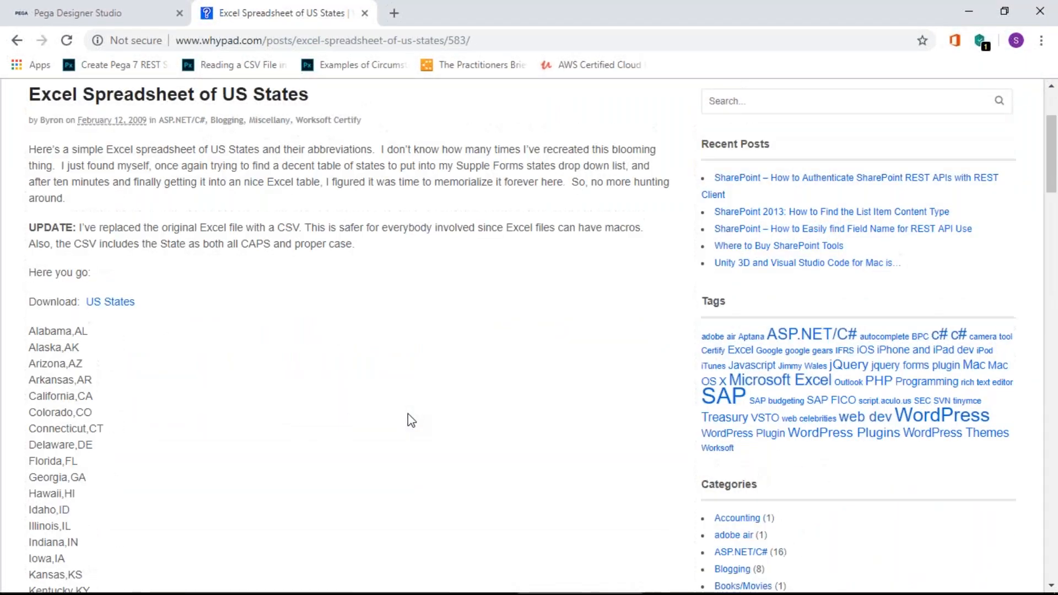
click(109, 302)
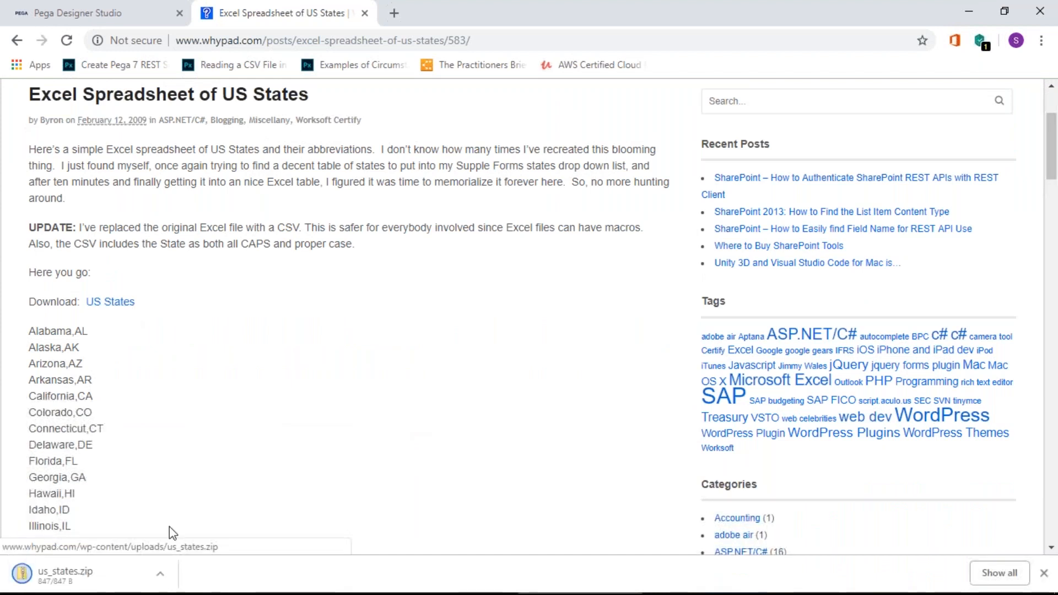
click(159, 574)
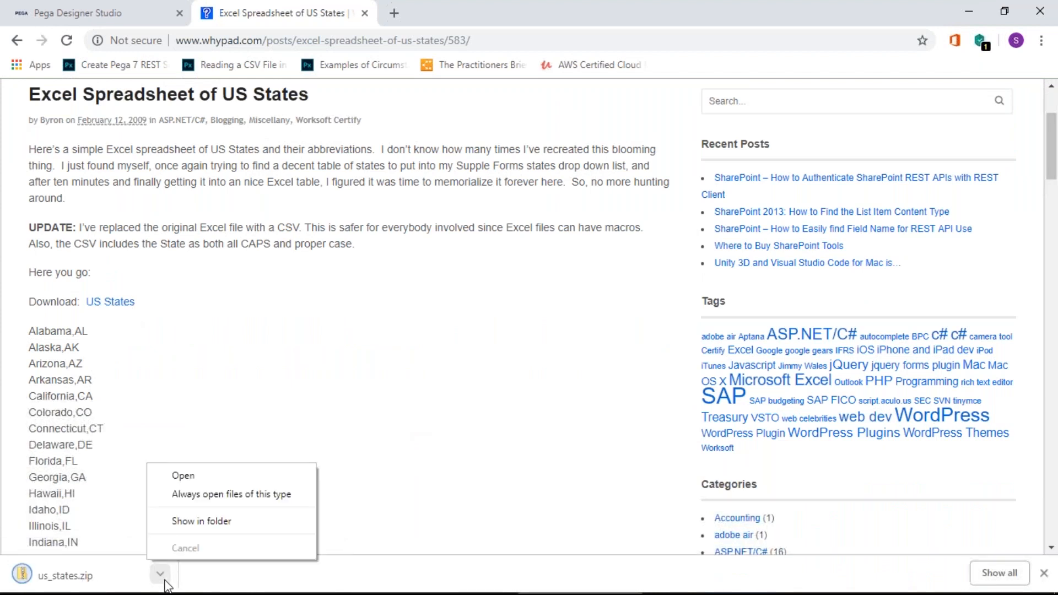
click(186, 483)
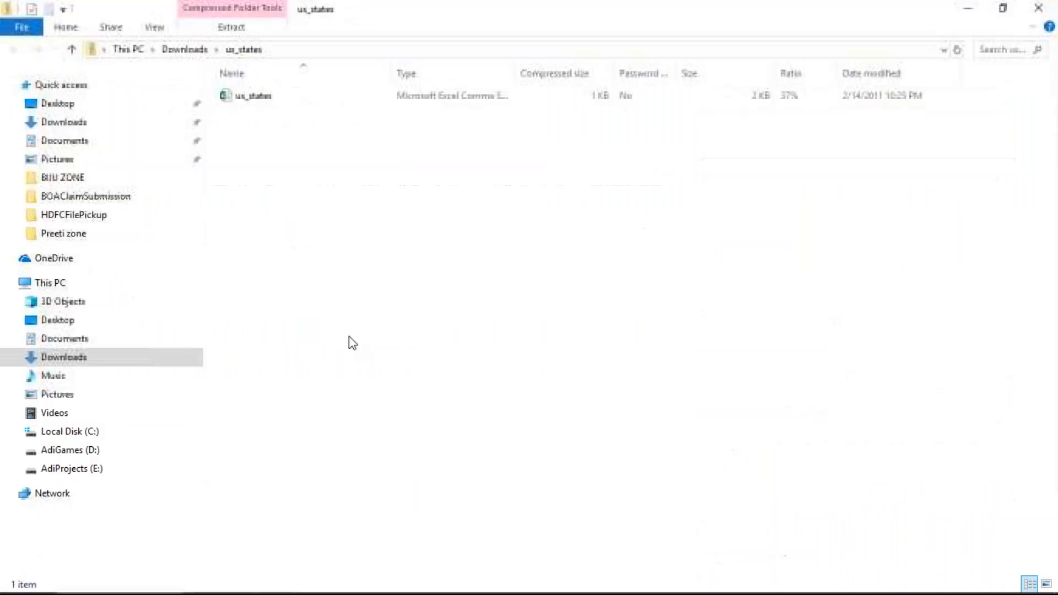
Step: Open the us_states file from the zip in Excel
click(267, 103)
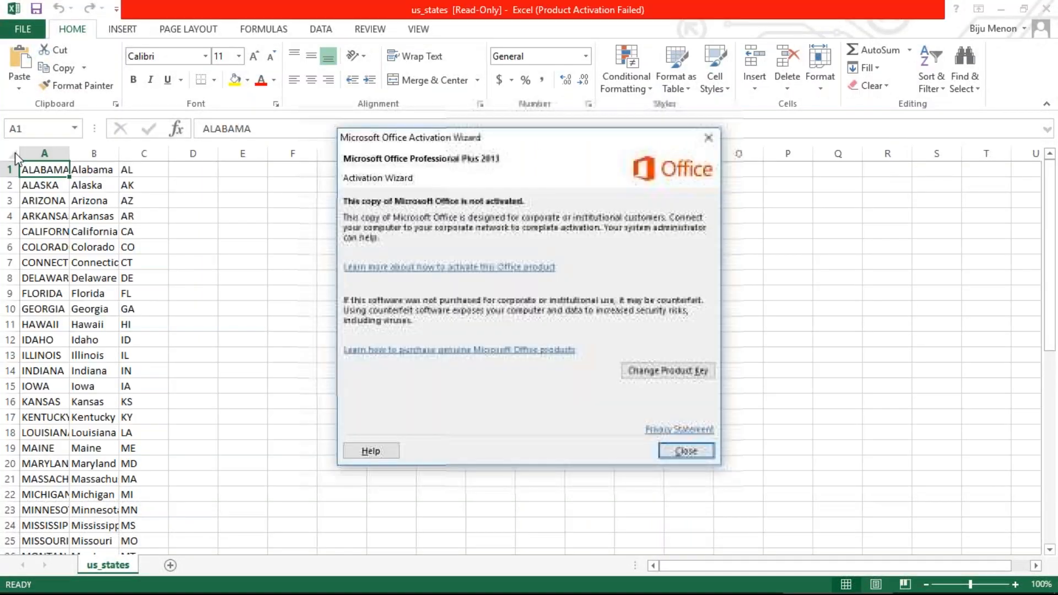
Step: Dismiss the activation message and AutoFit columns A–C to their state data
click(675, 451)
click(180, 311)
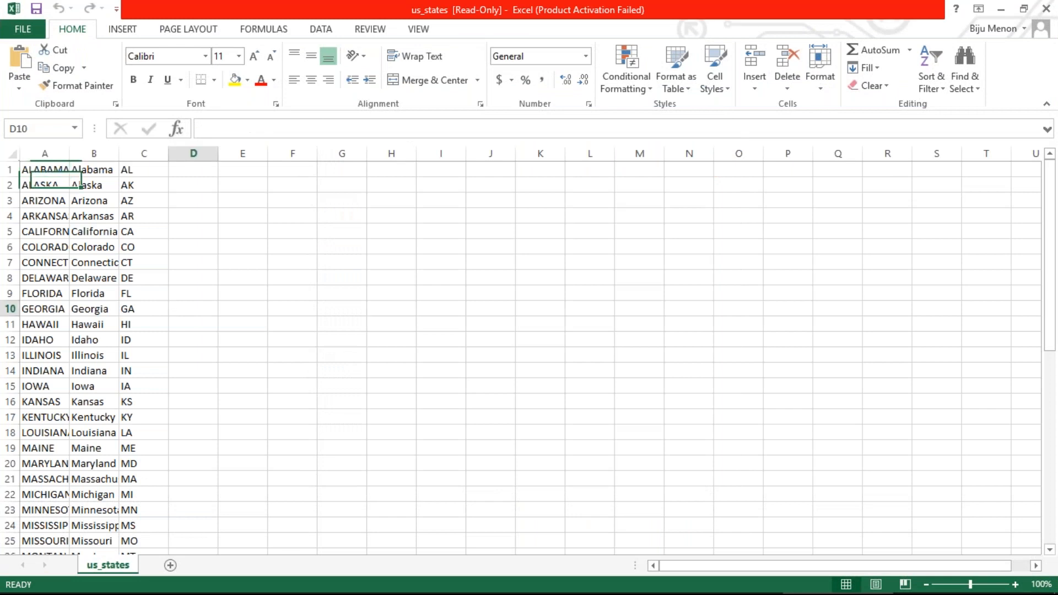
click(10, 157)
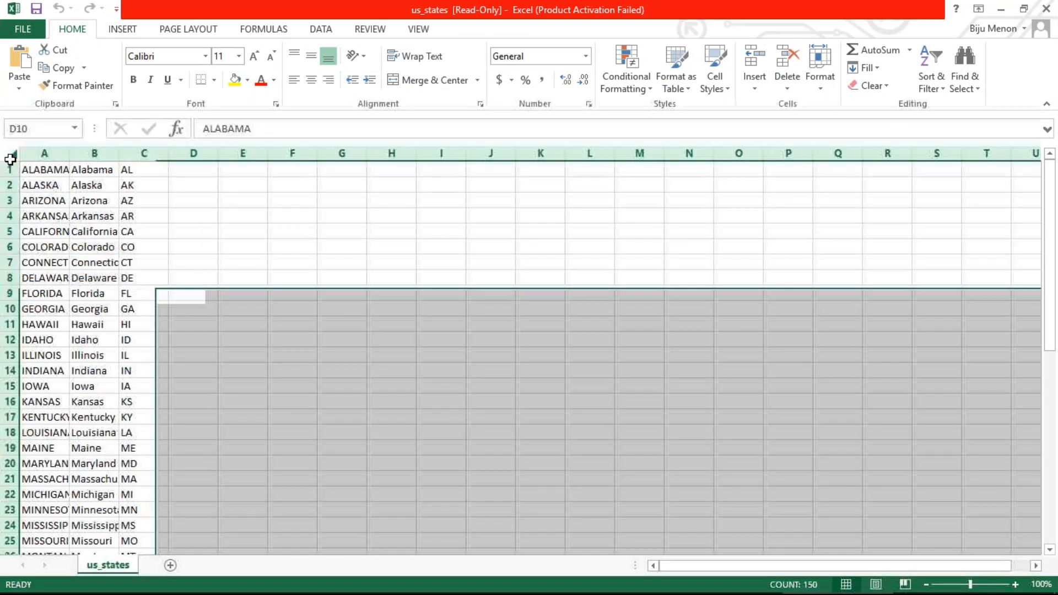
double_click(70, 155)
double_click(195, 155)
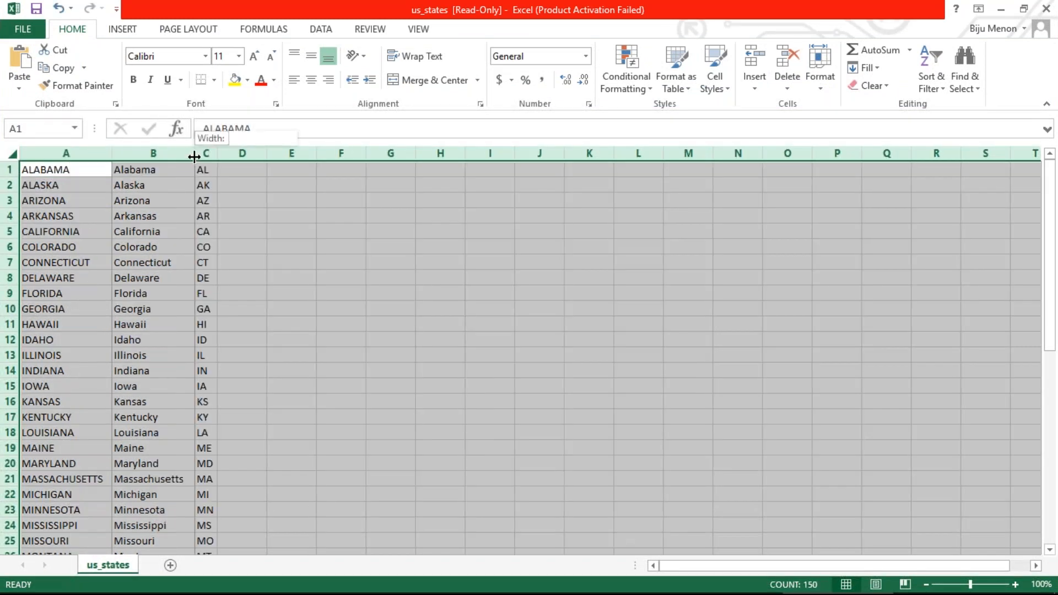
click(244, 229)
click(149, 325)
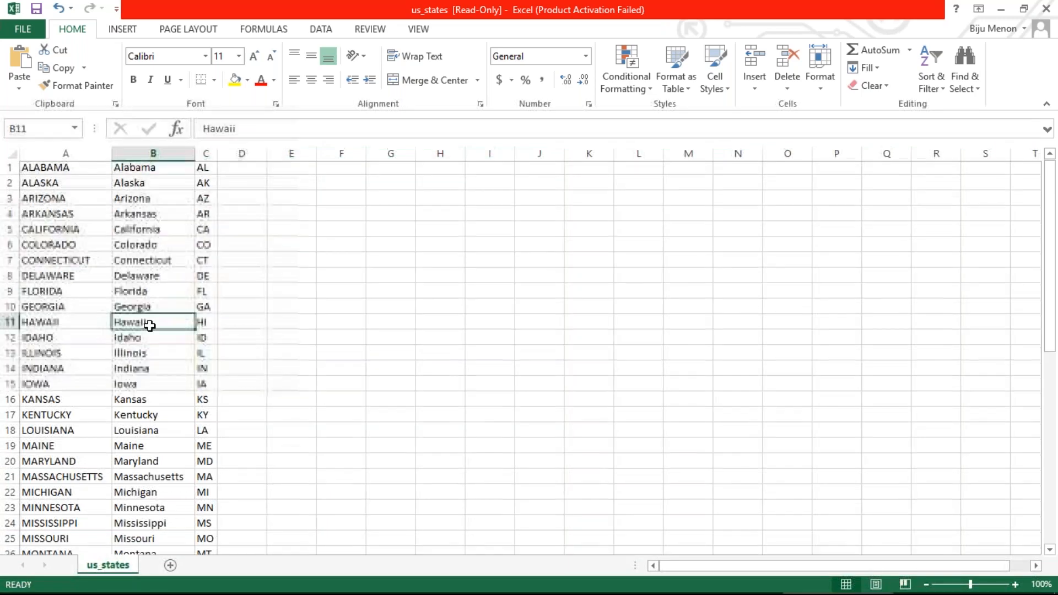
scroll(149, 325, down, 10)
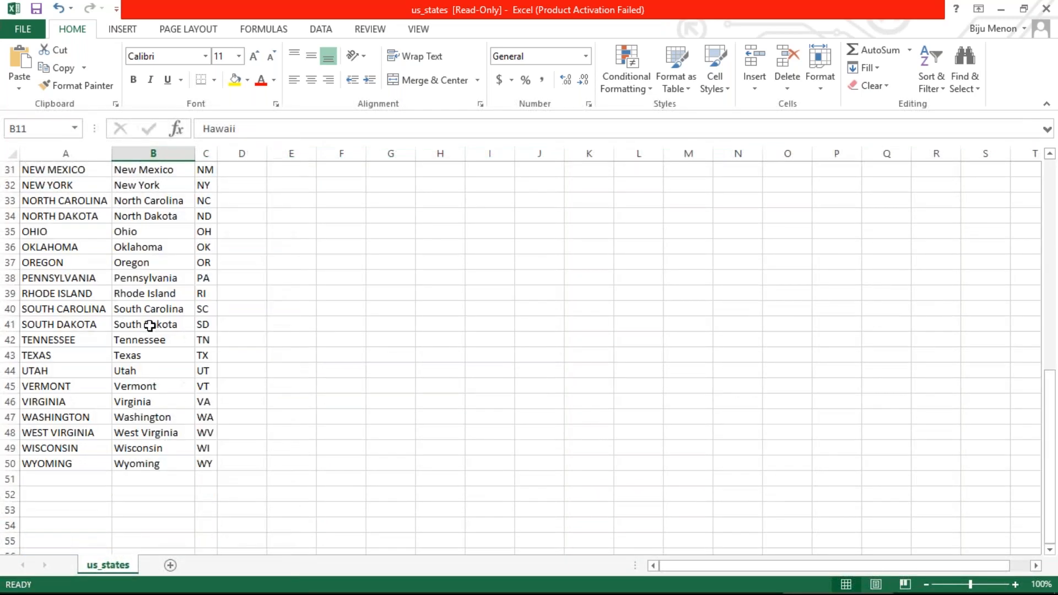
scroll(149, 325, up, 10)
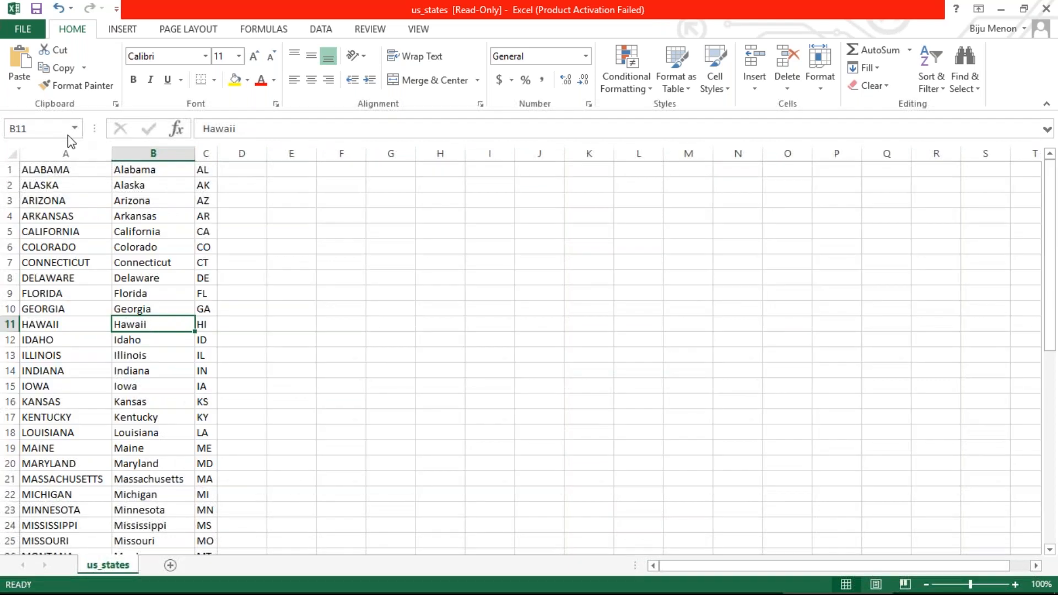
Step: Close the column A menu and select the first row of state data
click(65, 152)
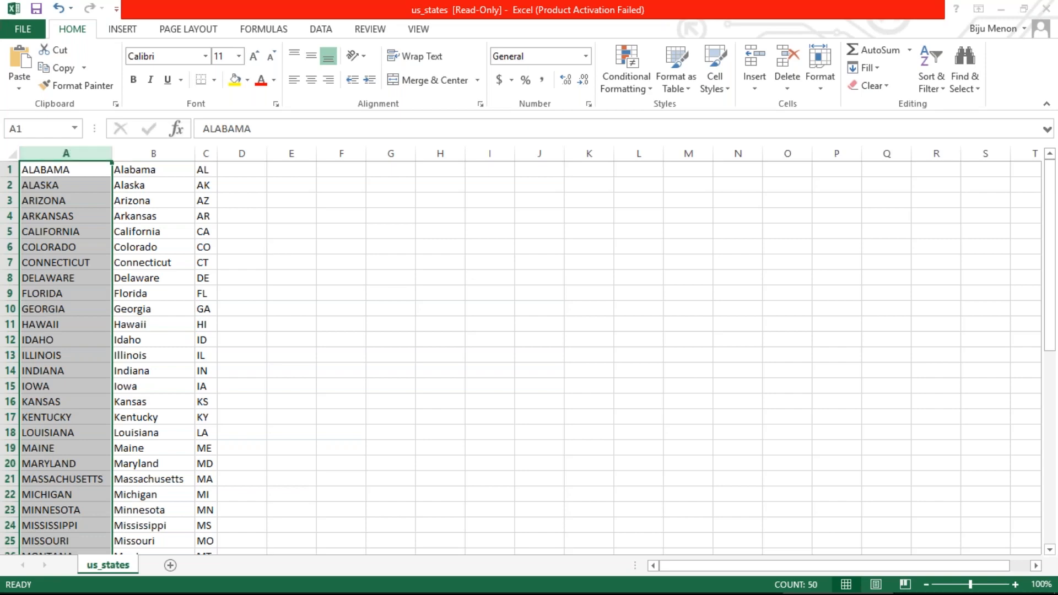
key(alt+Tab)
key(alt+Tab)
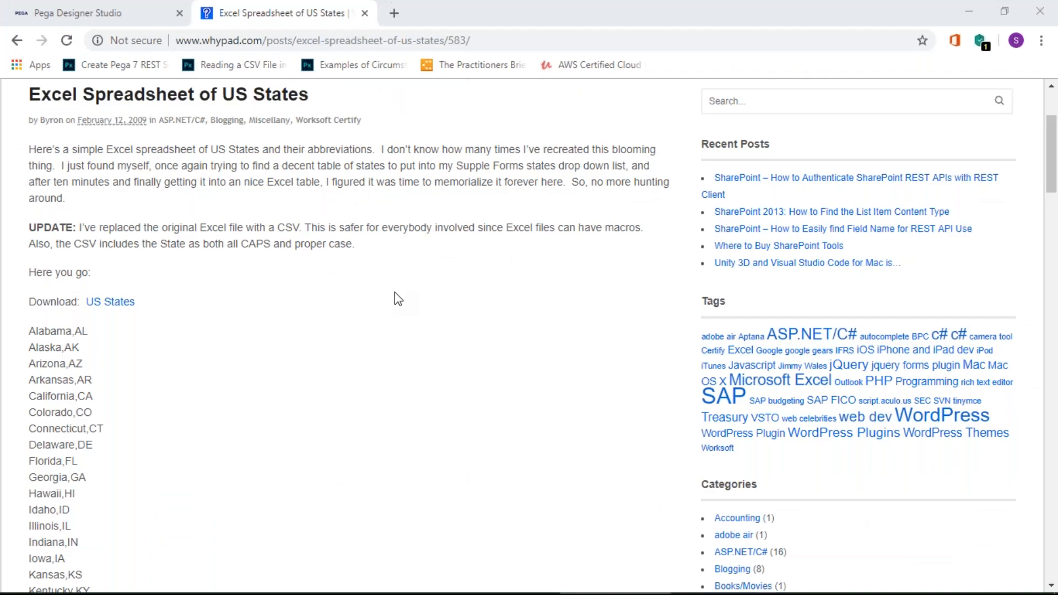
key(alt+Tab)
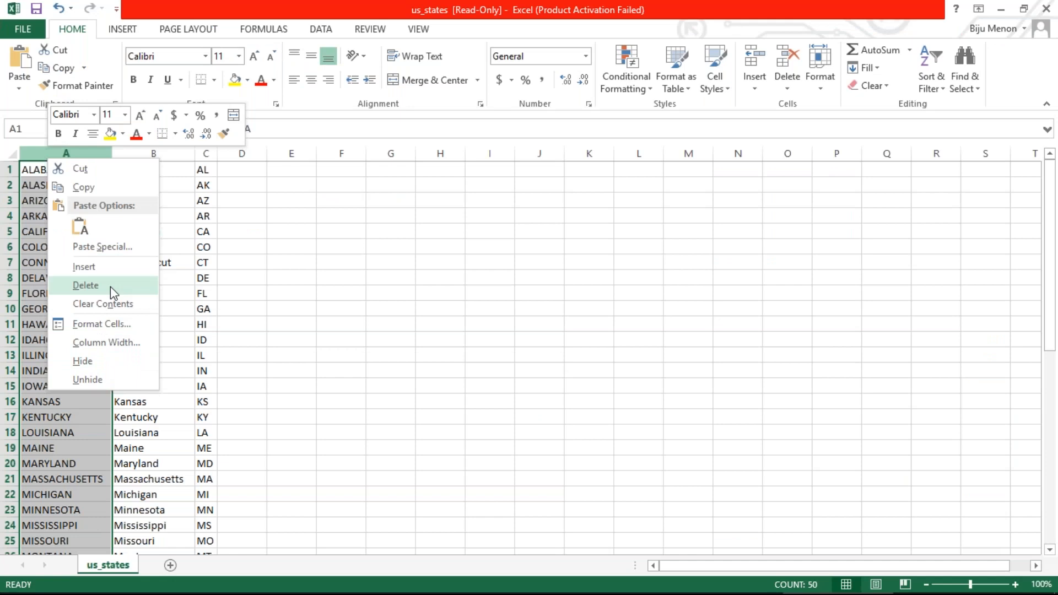
key(Escape)
click(56, 166)
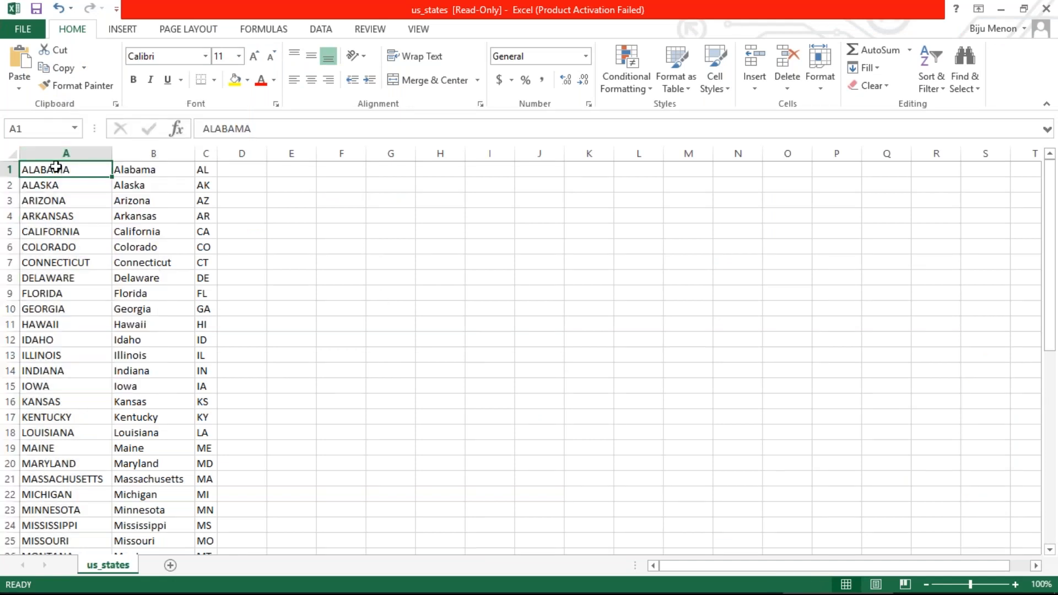
click(47, 220)
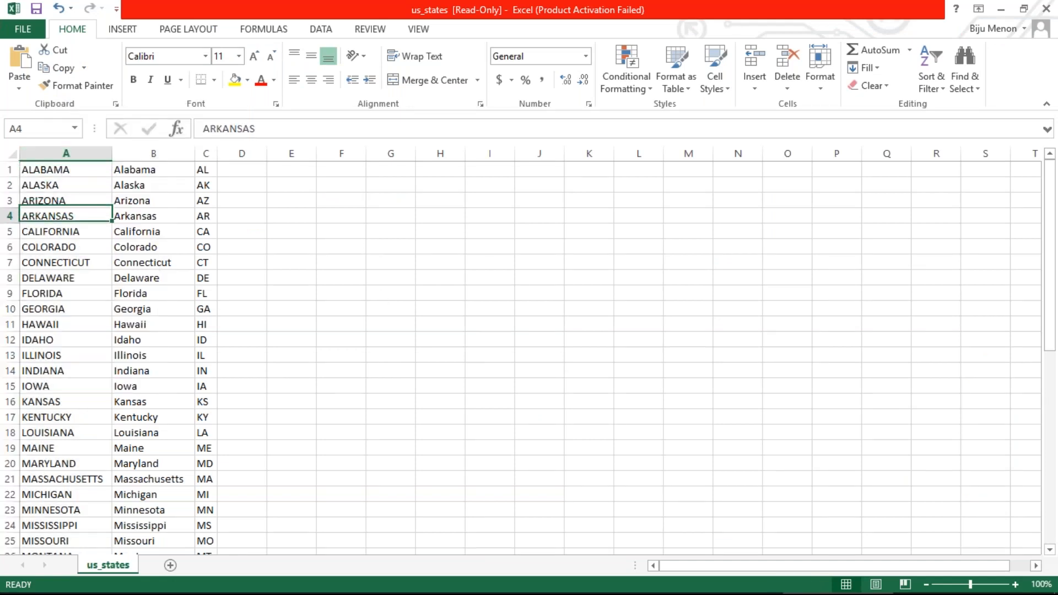
Step: Insert a blank row above ALABAMA and enter header USStateID in A1
right_click(10, 170)
click(41, 270)
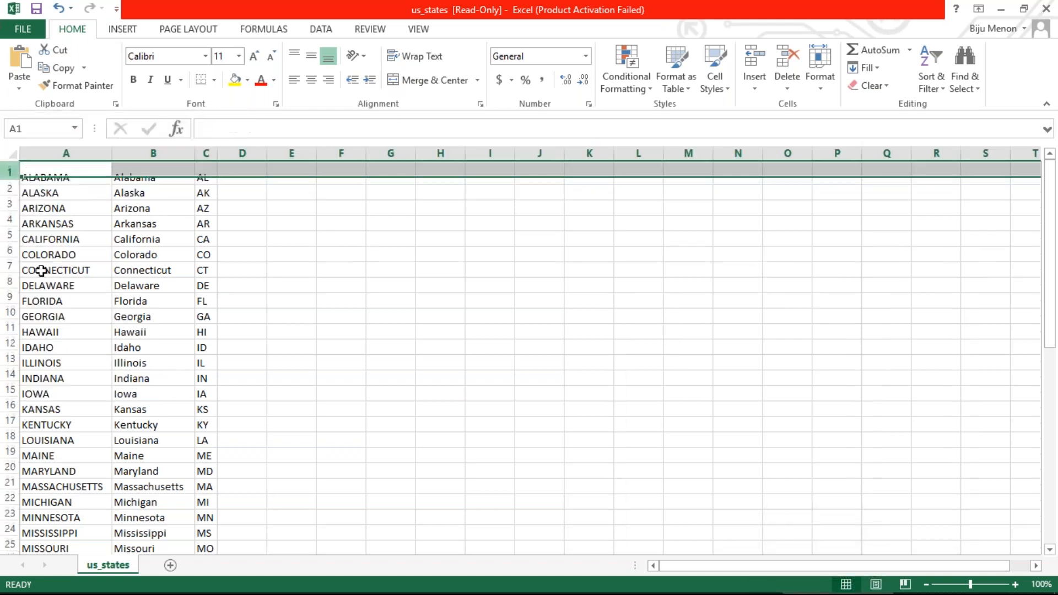
click(59, 168)
text(USStat)
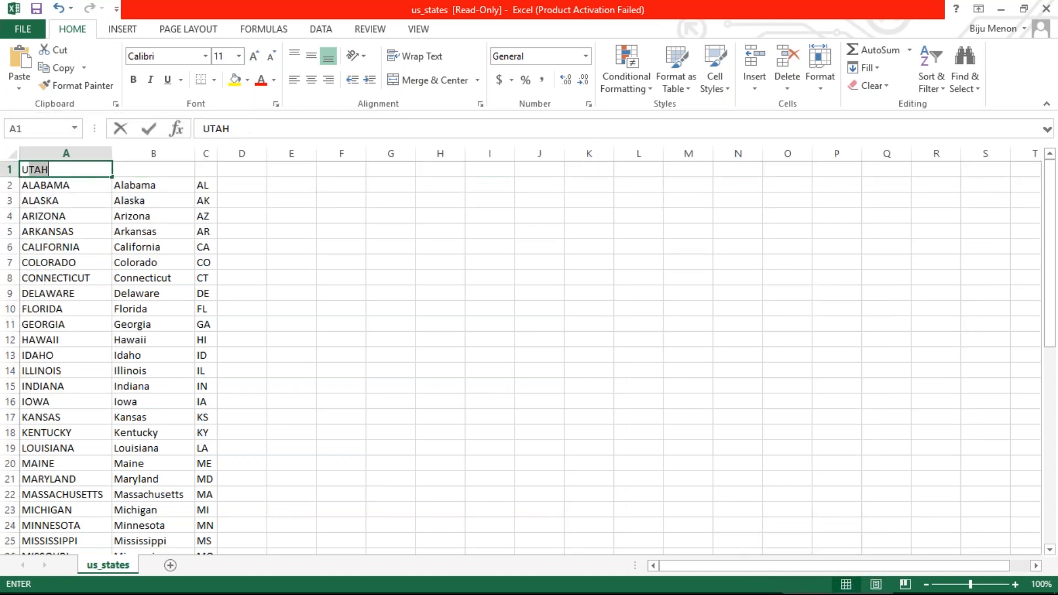
text(ed)
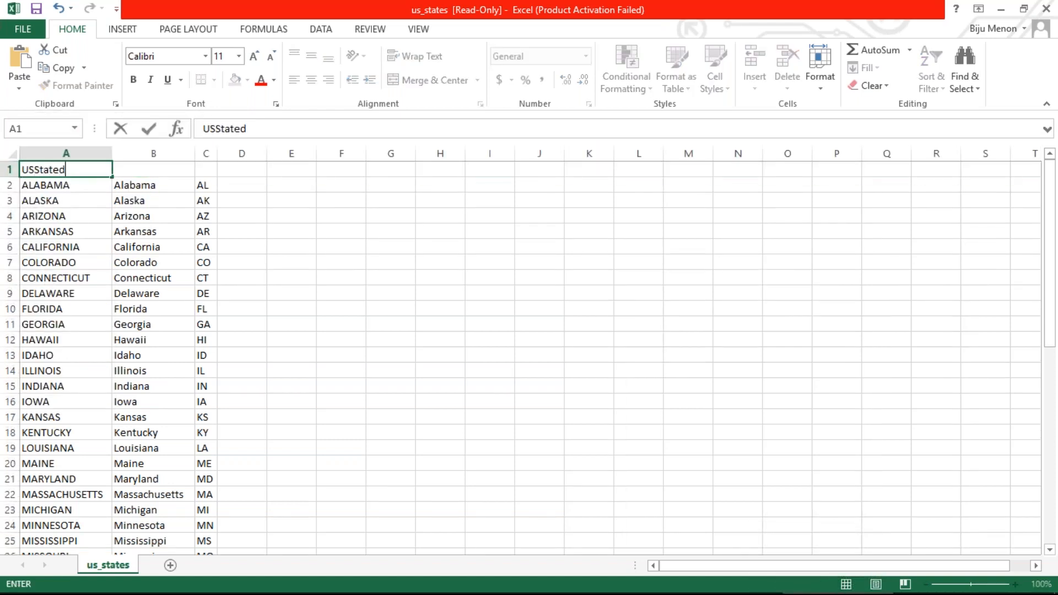
key(BackSpace)
text(ID)
key(Tab)
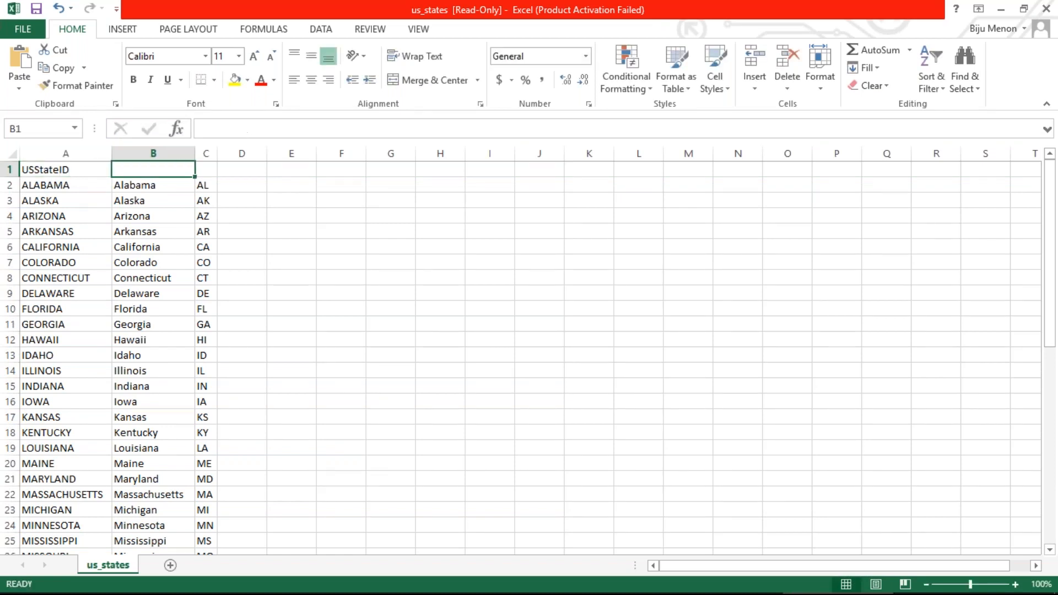
Step: Enter headers USStateName in B1 and USStateAbbr in C1, widening column C to fit
text(USSatat)
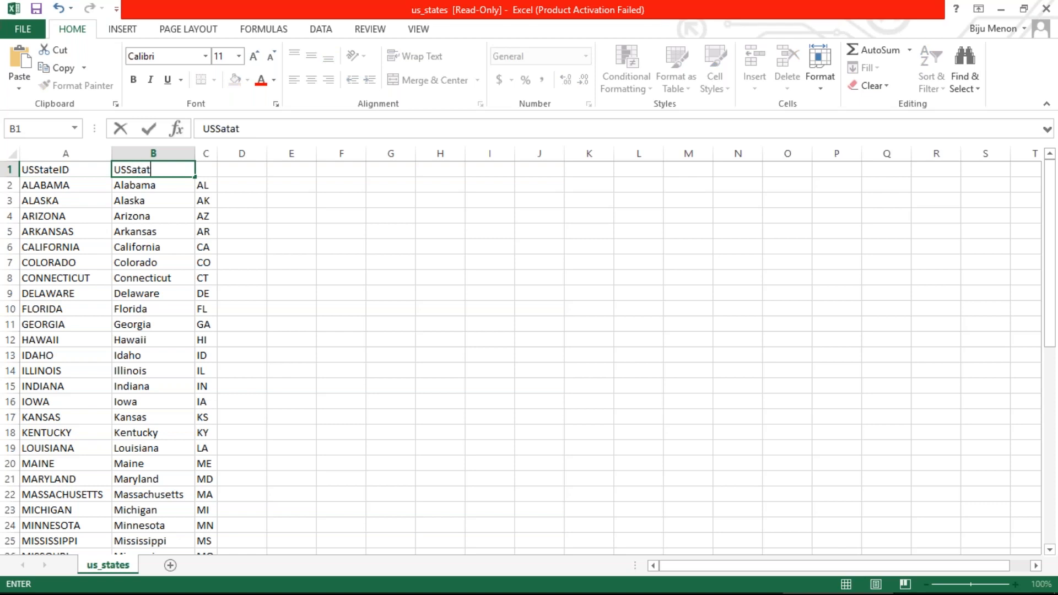
key(BackSpace)
key(BackSpace)
key(BackSpace)
key(BackSpace)
text(tateName)
key(ctrl+Return)
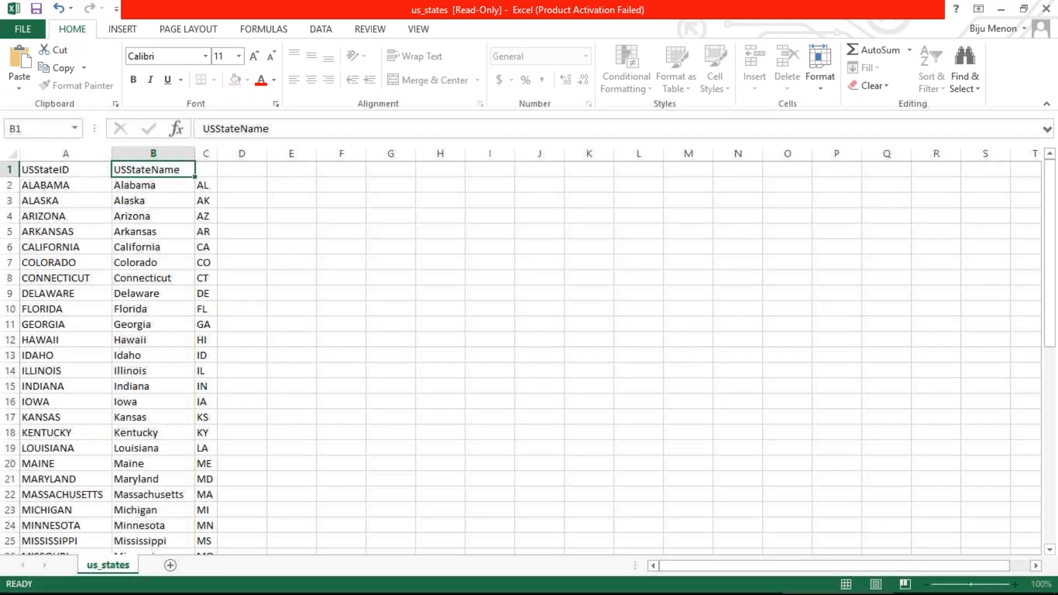
click(206, 169)
text(USStateAbbr)
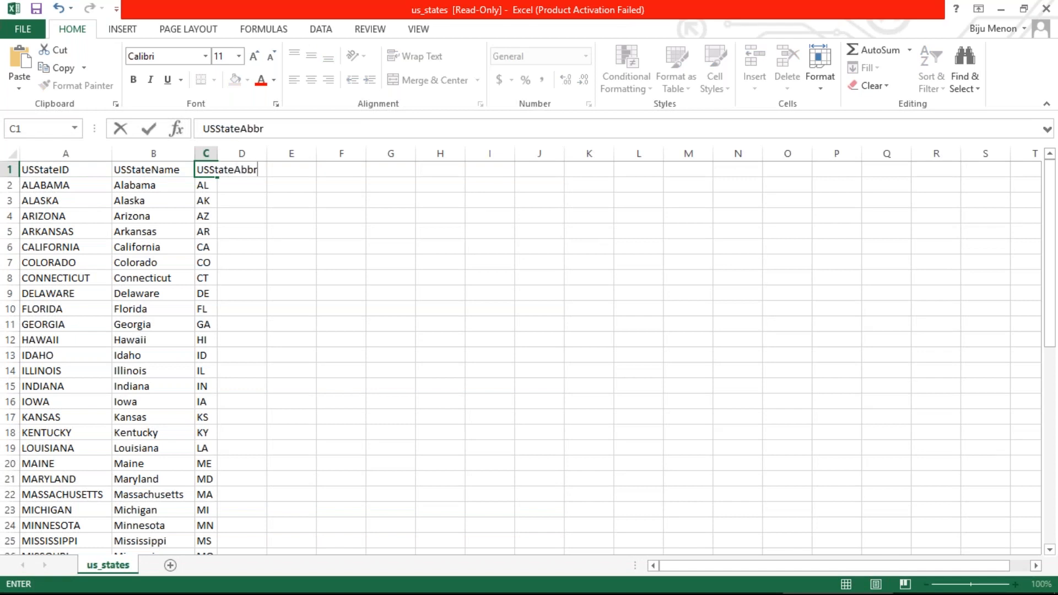
click(220, 200)
double_click(218, 153)
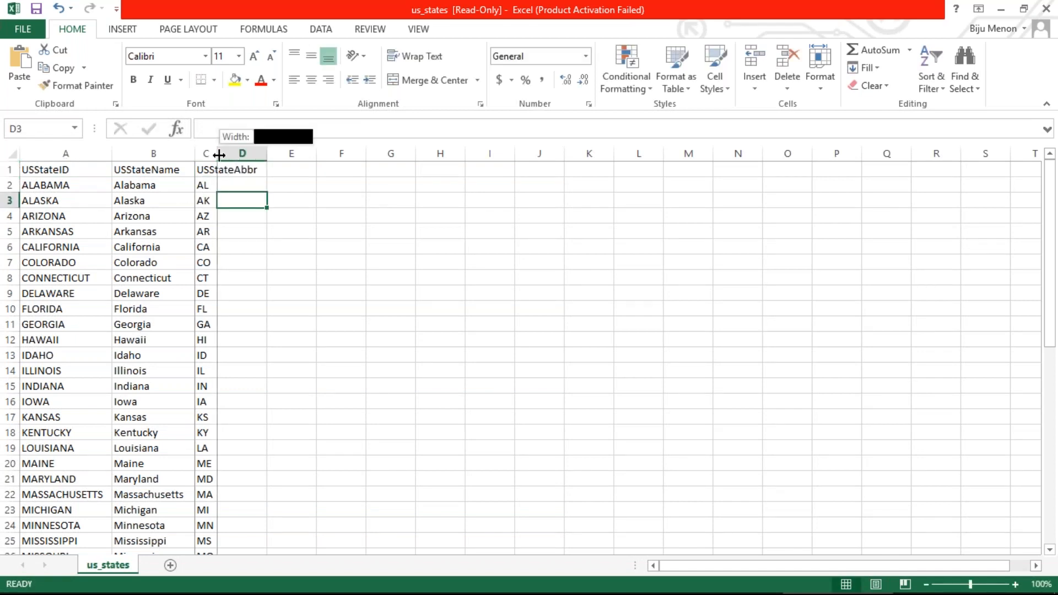
click(80, 184)
Step: Try out ID entries 01 and 2 in cells A2 and A3
text(USStateID)
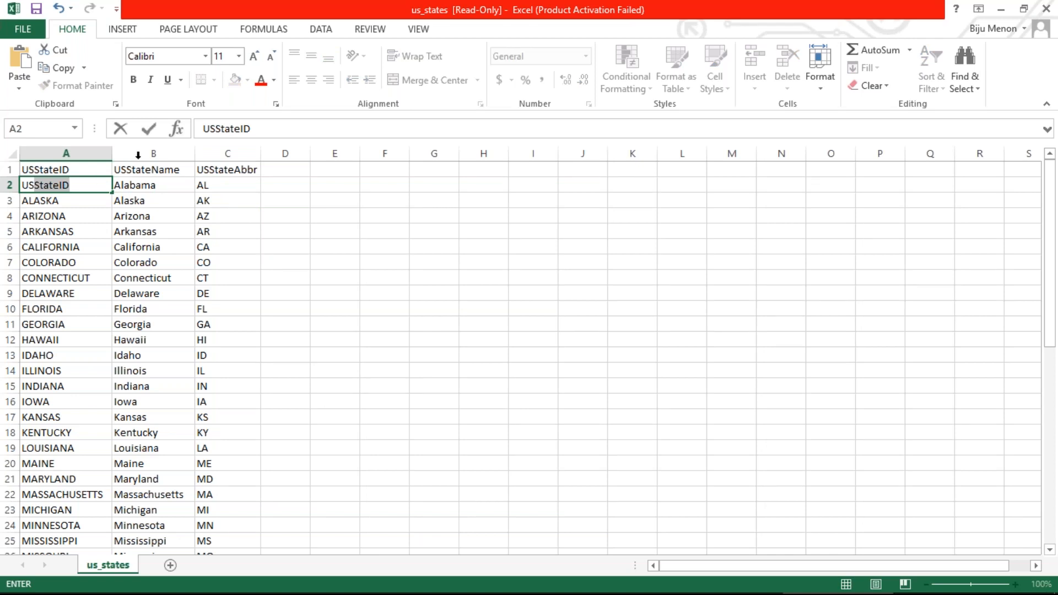
click(234, 154)
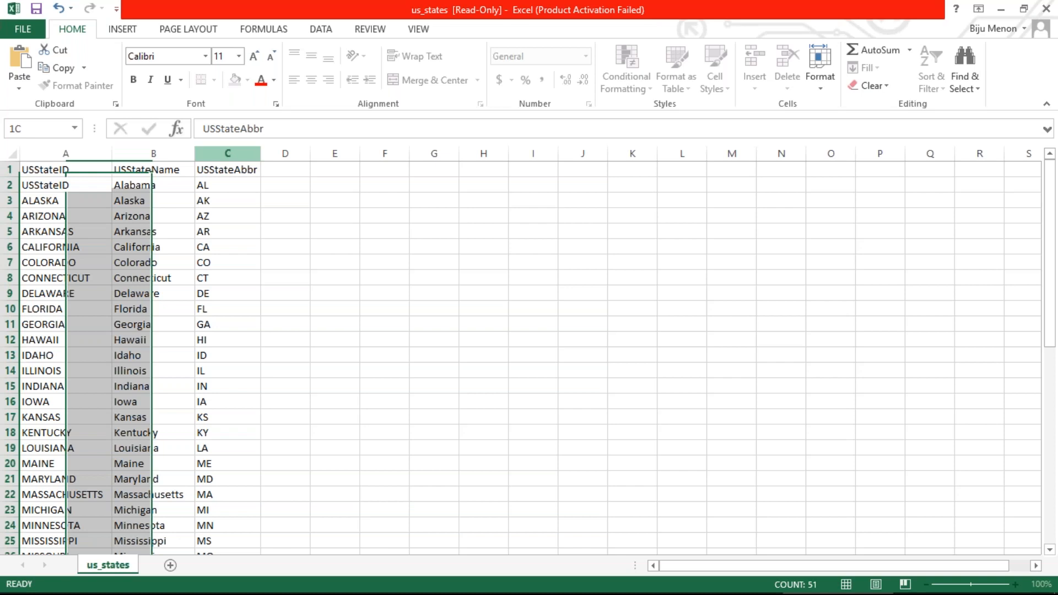
click(78, 172)
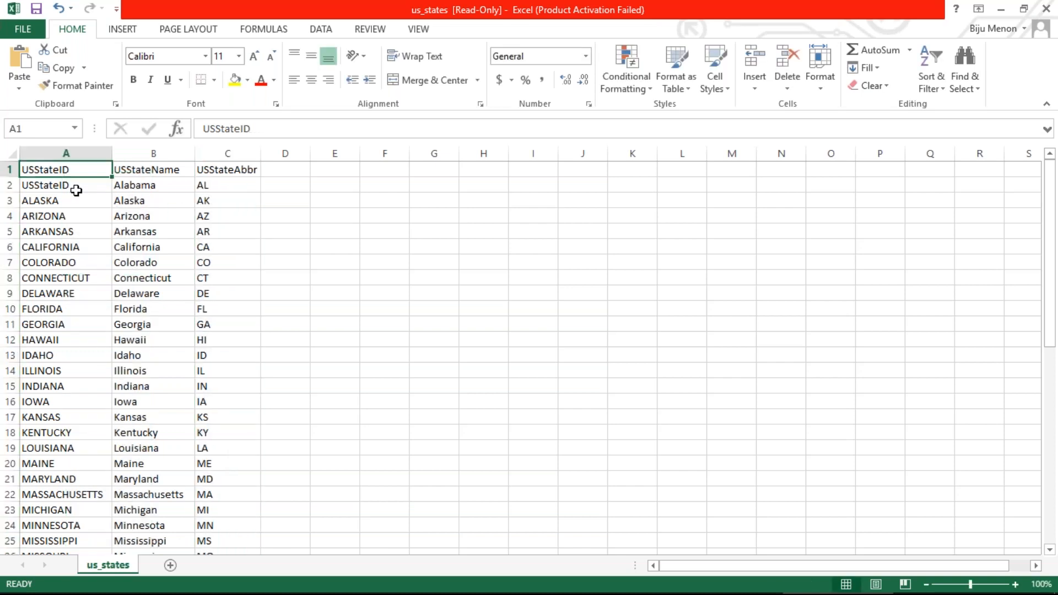
click(77, 188)
text(01)
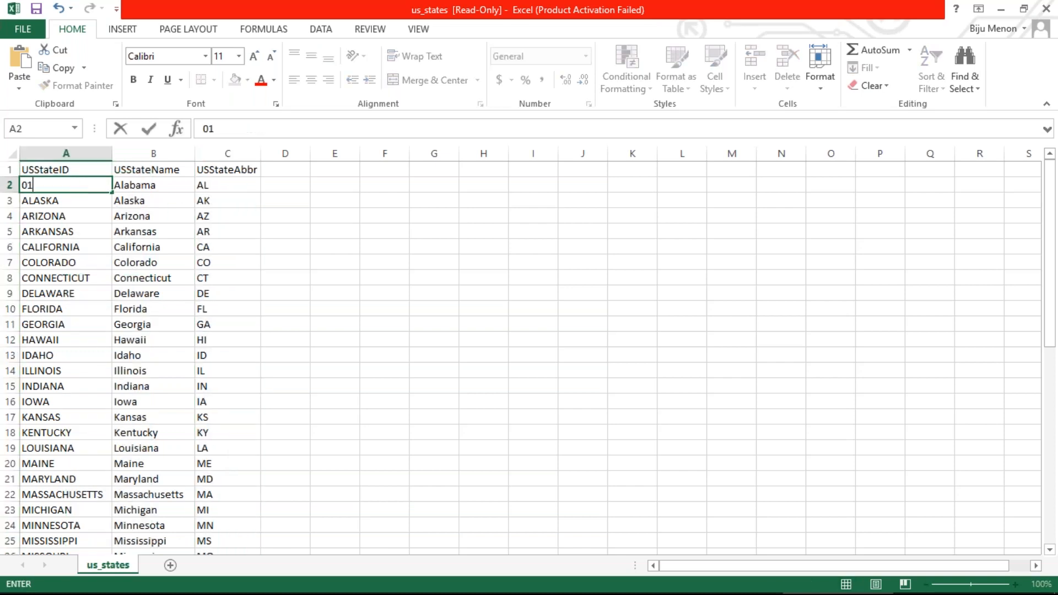
key(ctrl+Return)
click(66, 200)
text(2)
key(Return)
click(67, 185)
double_click(72, 186)
drag(72, 186, 76, 198)
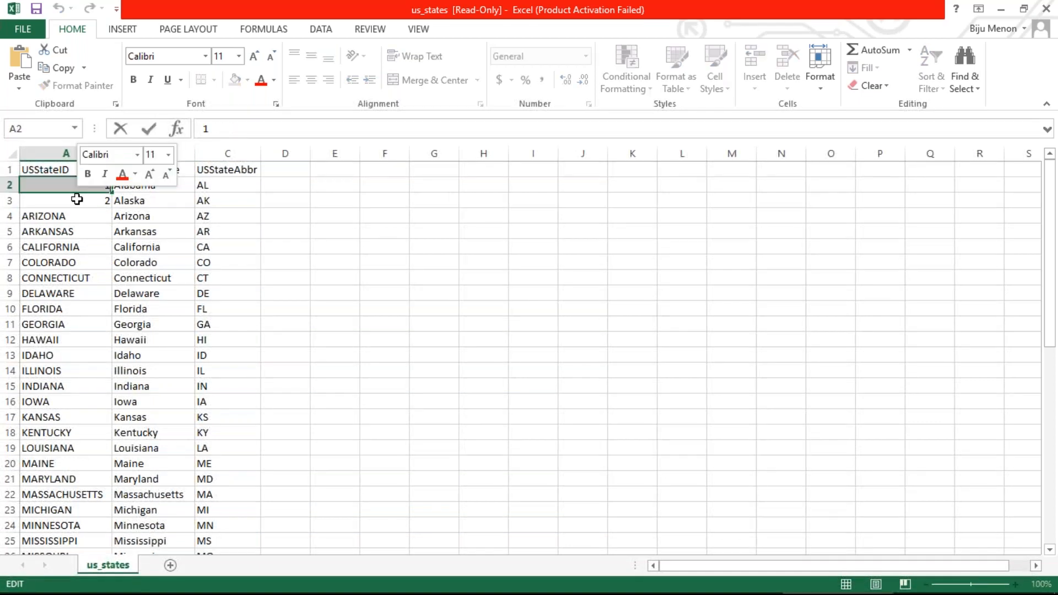
click(73, 211)
Step: Enter US01 in A2 and fill column A down with IDs US01 through US50
click(76, 183)
text(US01)
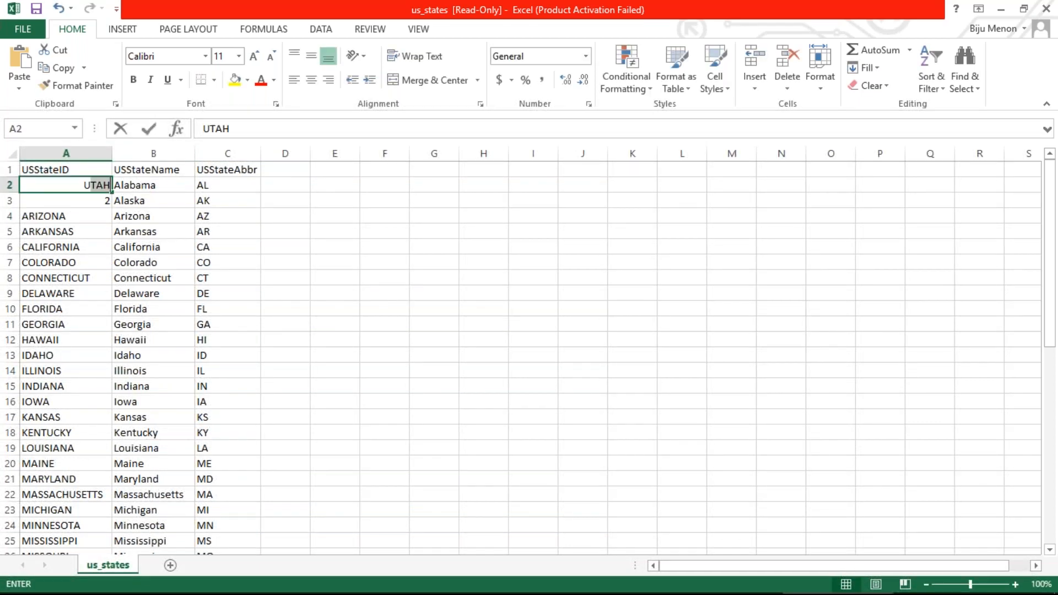
key(Return)
text(US01)
key(Return)
click(67, 185)
drag(112, 192, 104, 417)
click(162, 370)
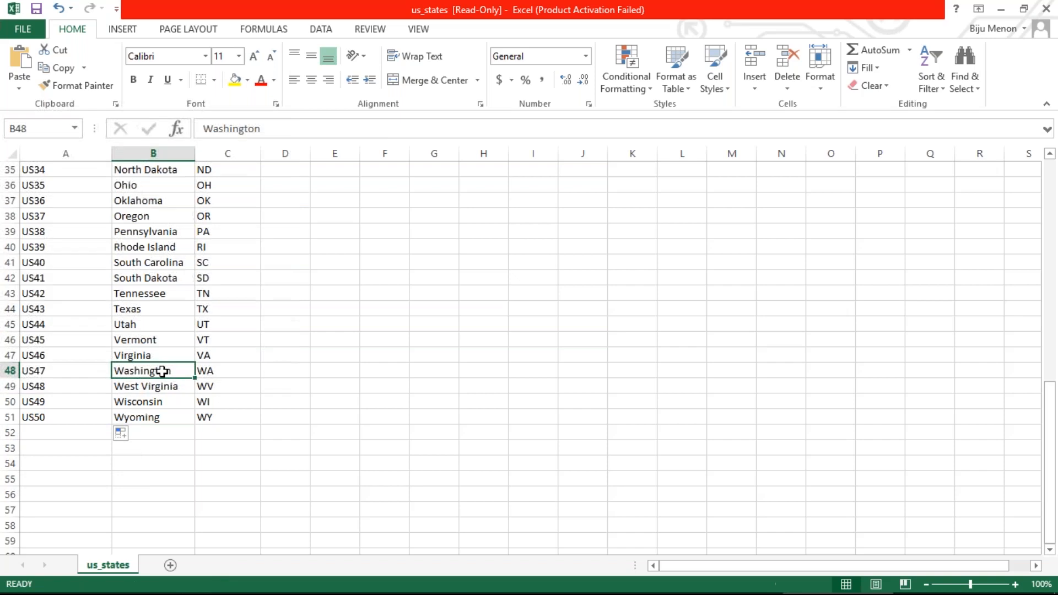
scroll(162, 371, up, 11)
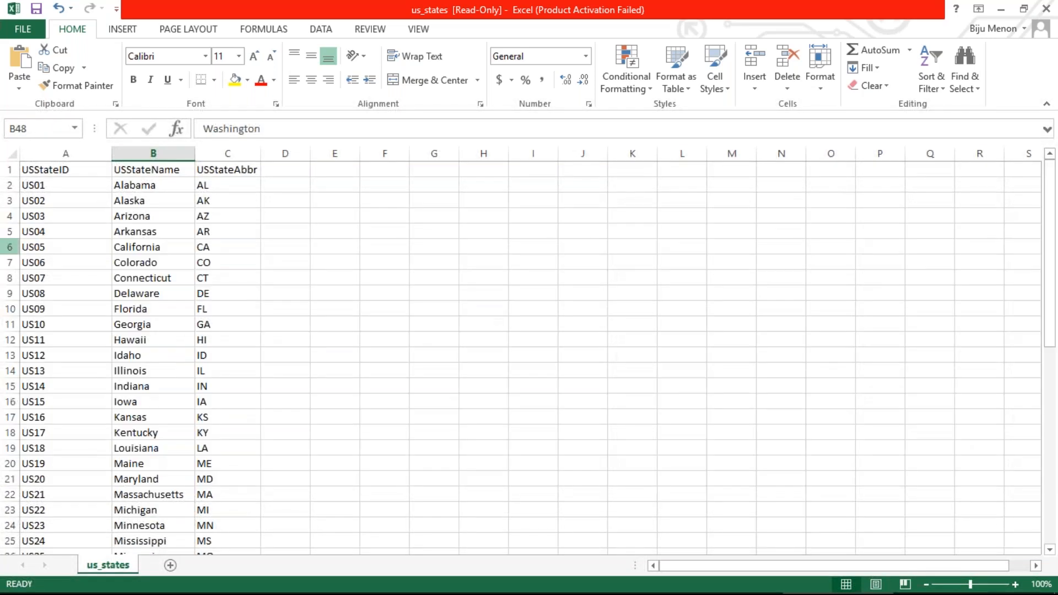
Step: Save the sheet as usstates in CSV format on the Desktop, then return to Chrome
click(25, 31)
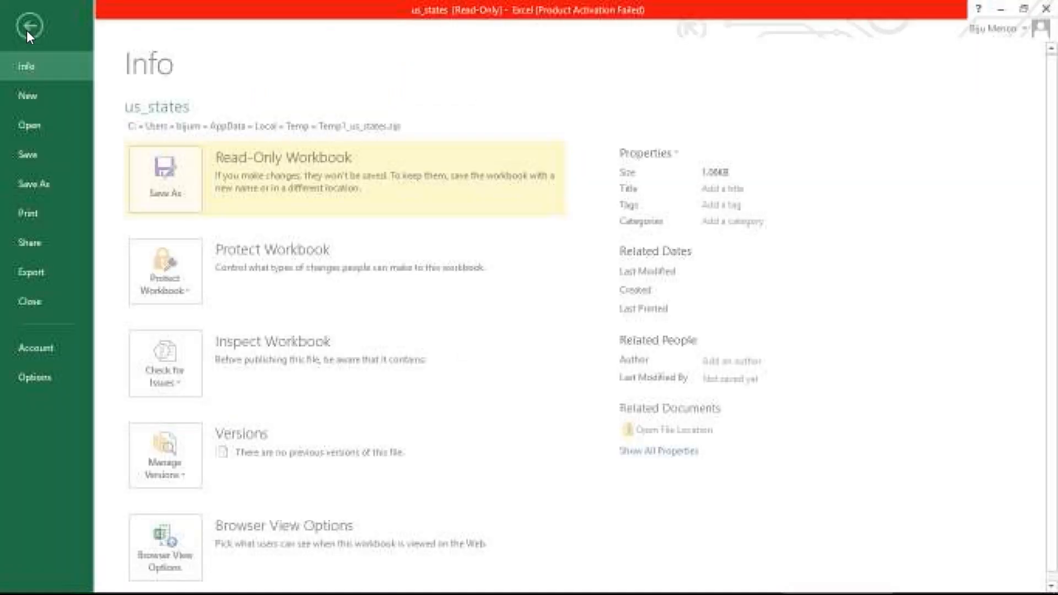
click(30, 155)
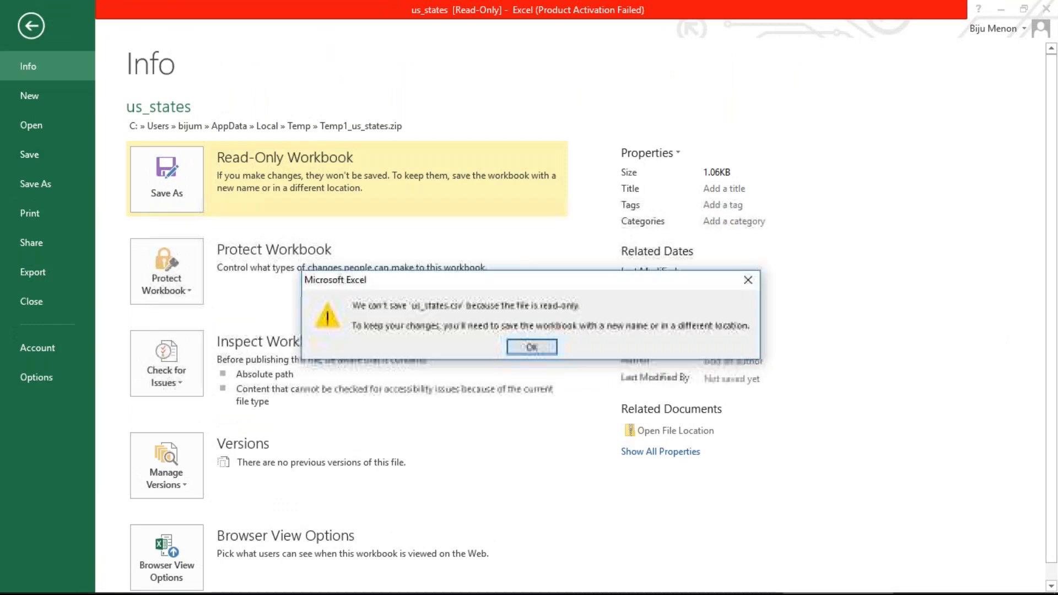
click(531, 347)
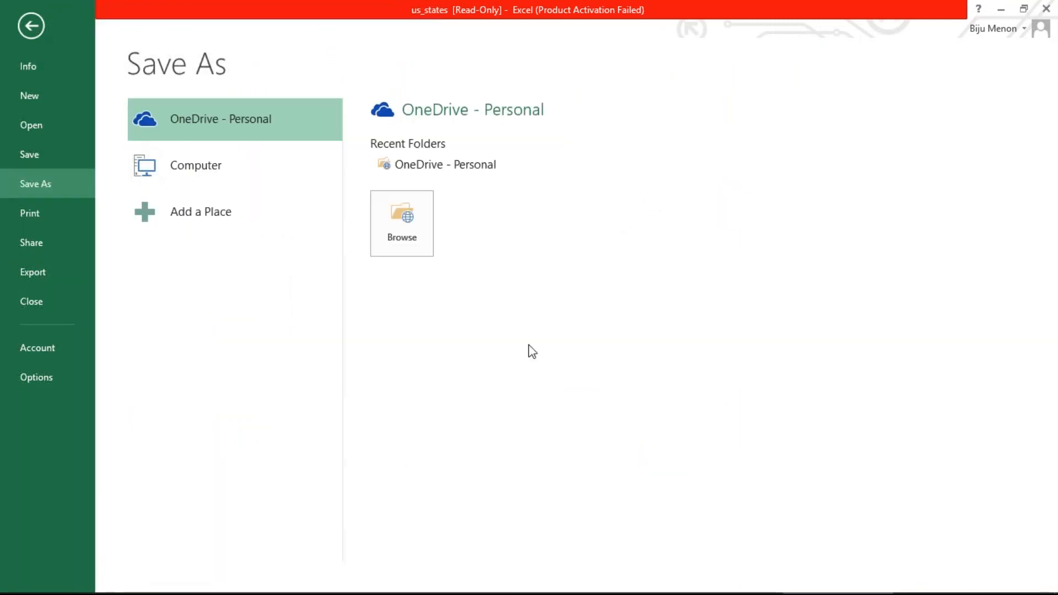
click(218, 172)
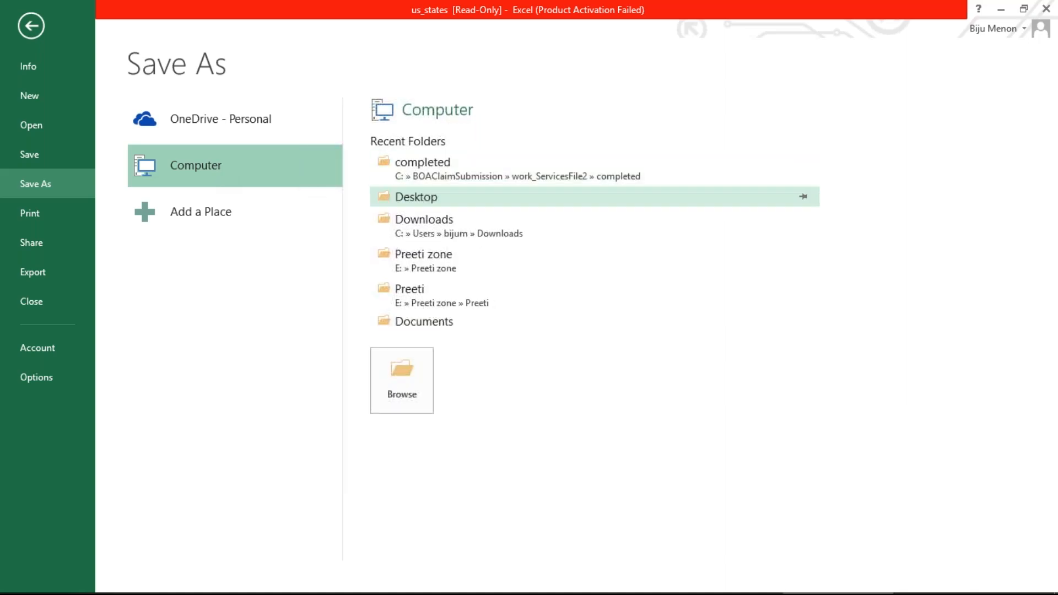
click(401, 380)
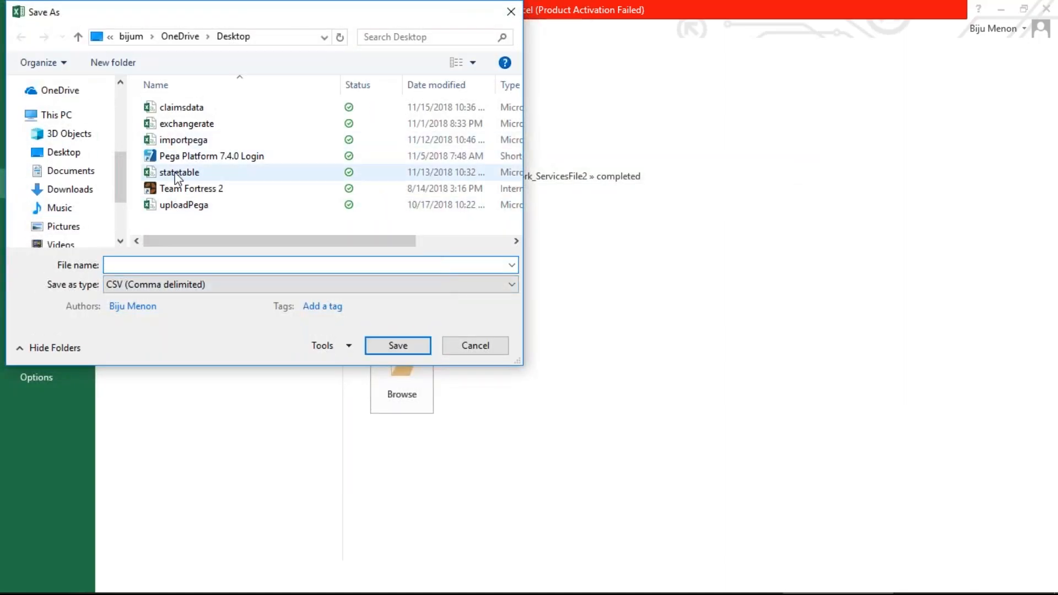
text(usstates)
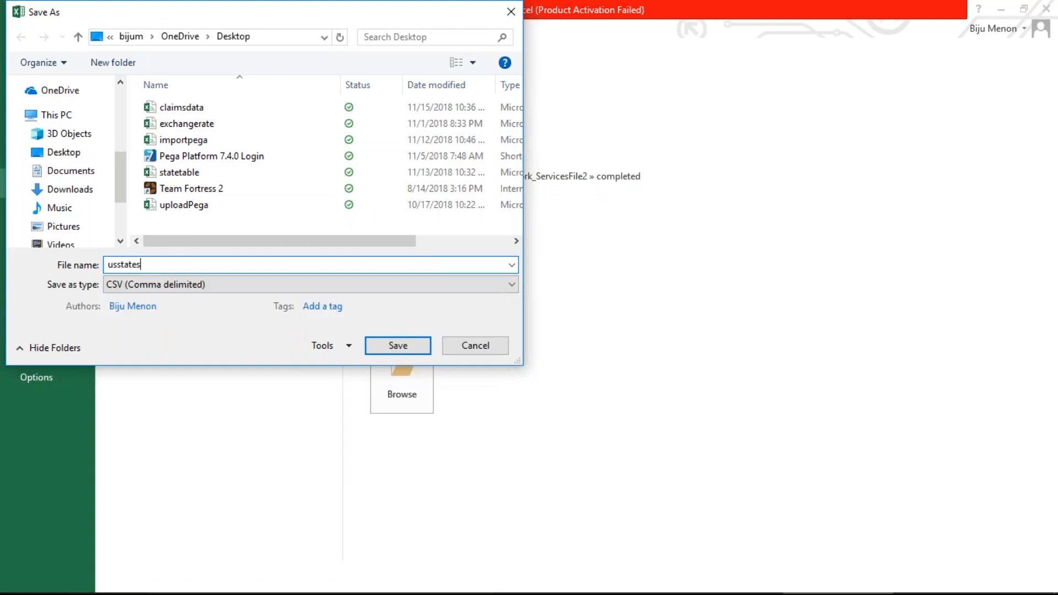
click(398, 345)
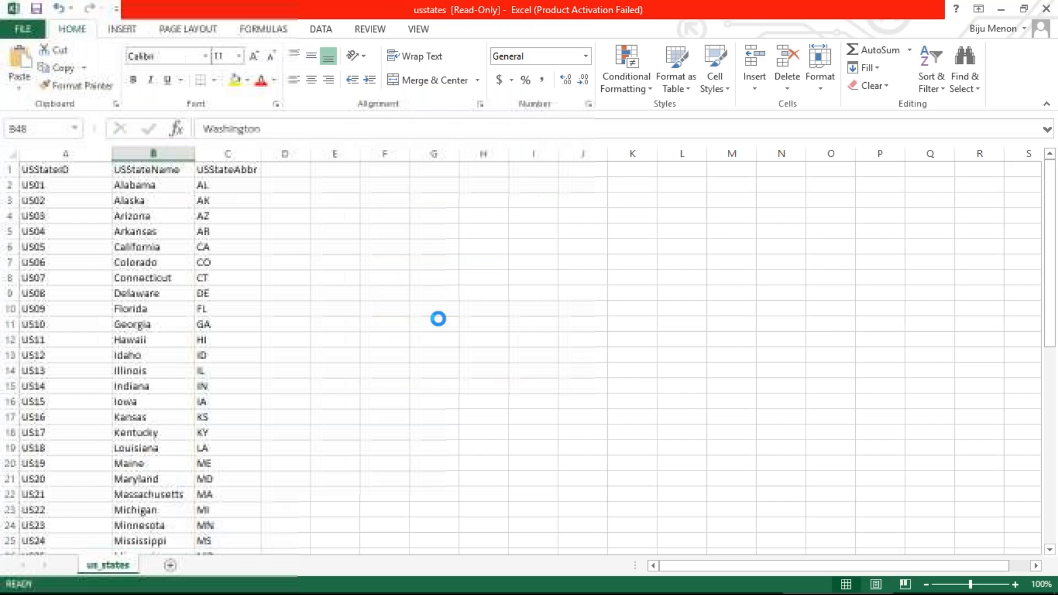
click(469, 345)
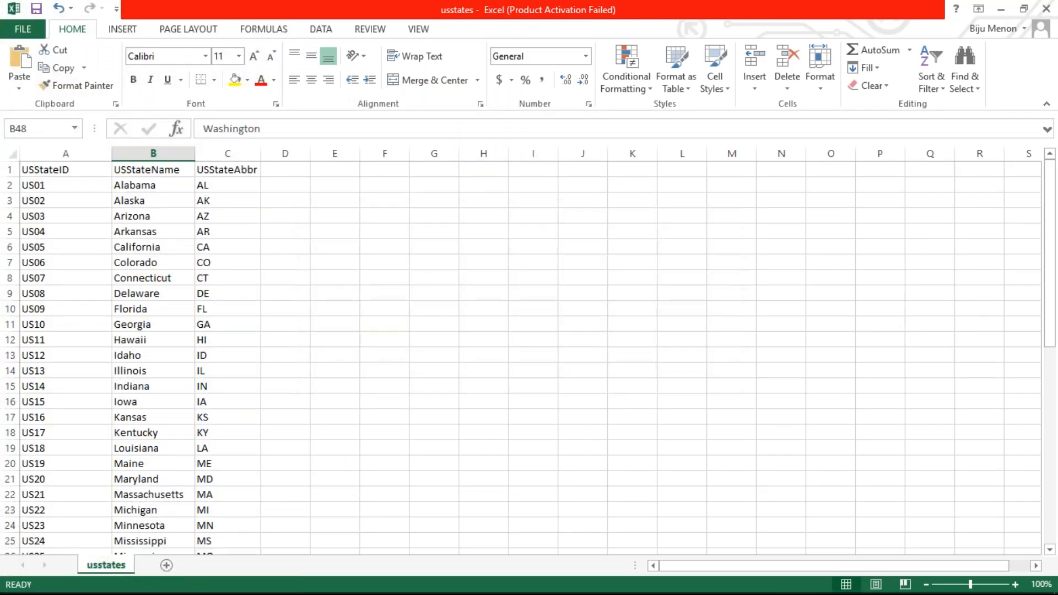
key(alt+Tab)
key(alt+Tab)
key(alt+Tab)
key(alt+Tab)
key(alt+Tab)
key(alt+Tab)
key(alt+Tab)
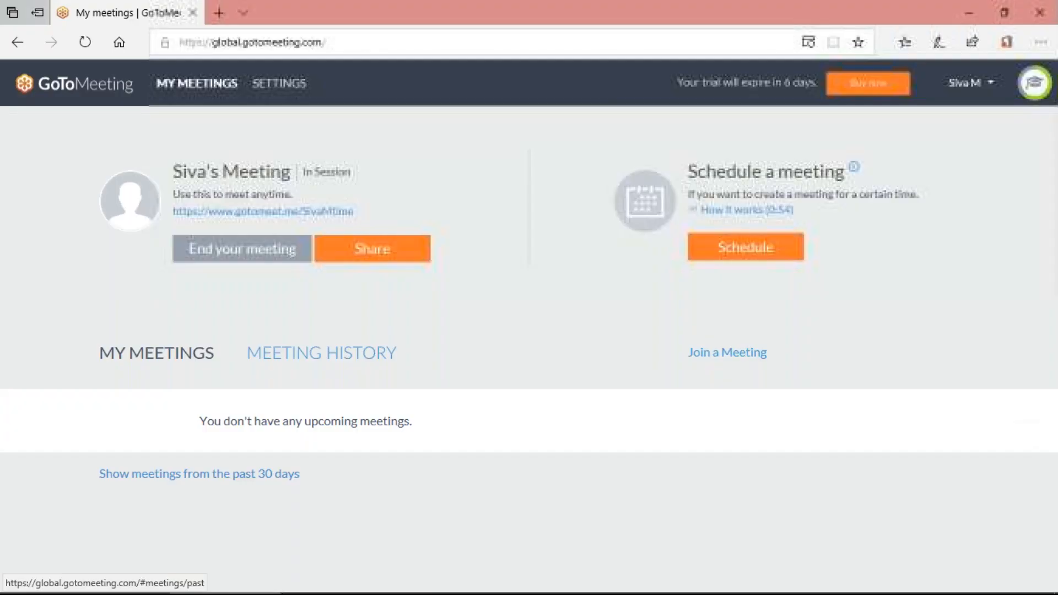
click(628, 584)
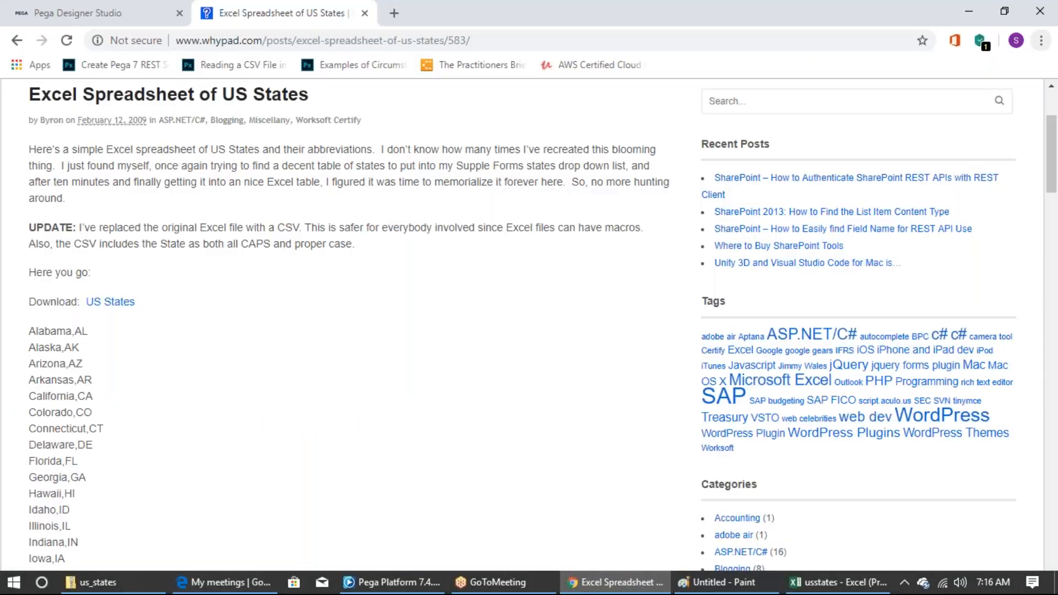
Step: Add a USStateID field to USStates, then delete it because its ID came out wrong
click(101, 13)
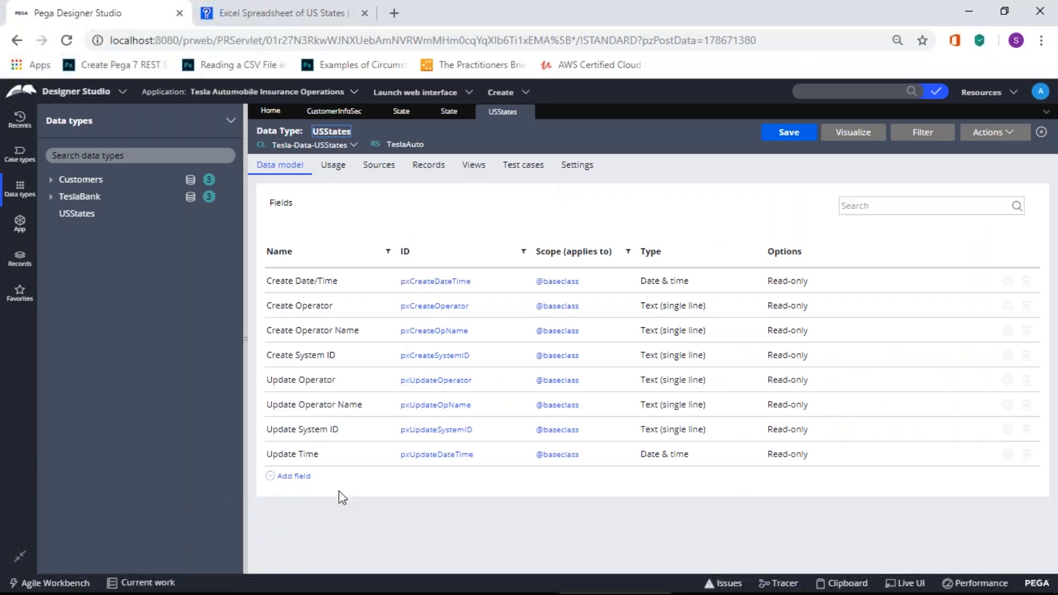
click(292, 476)
text(U)
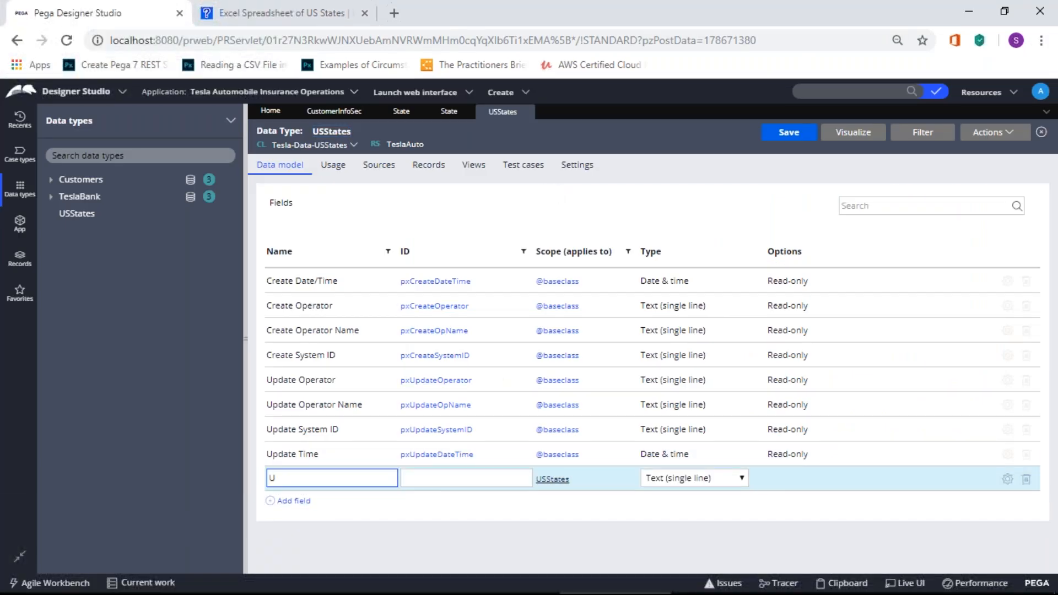
key(alt+Tab)
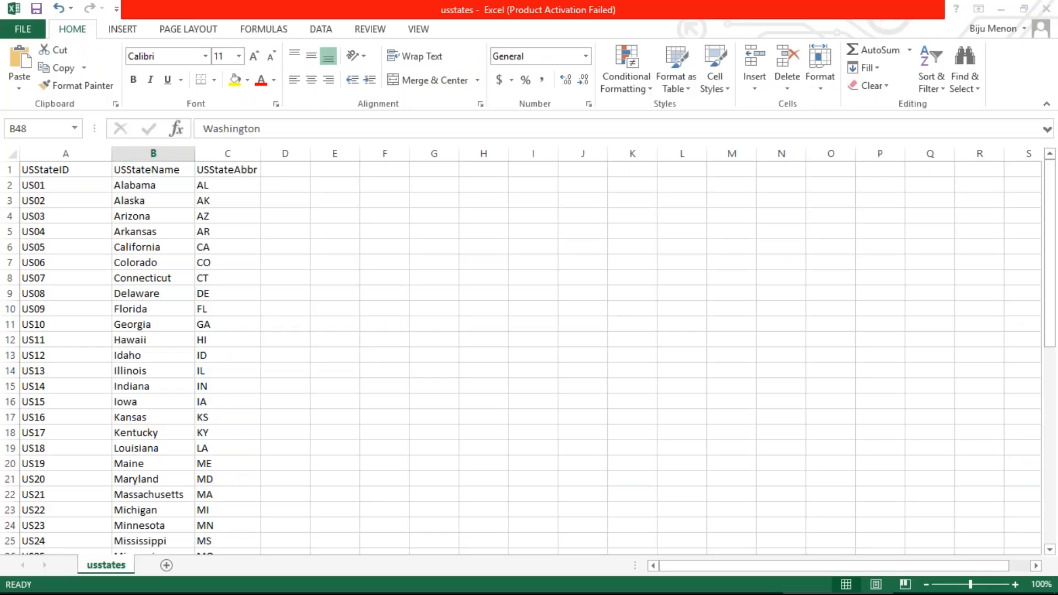
key(alt+Tab)
text(SStateID)
click(460, 516)
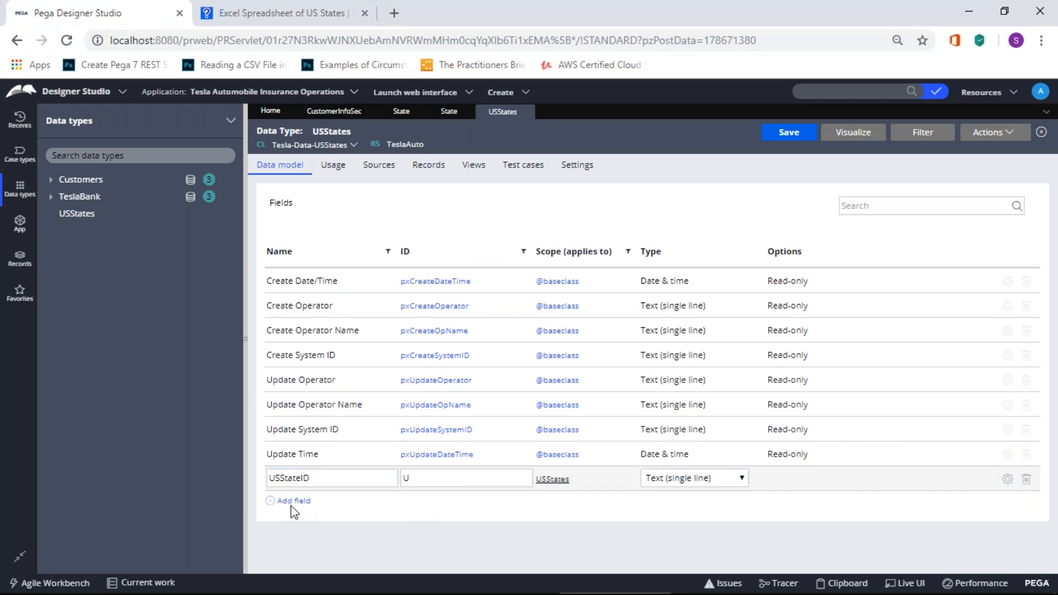
click(1028, 478)
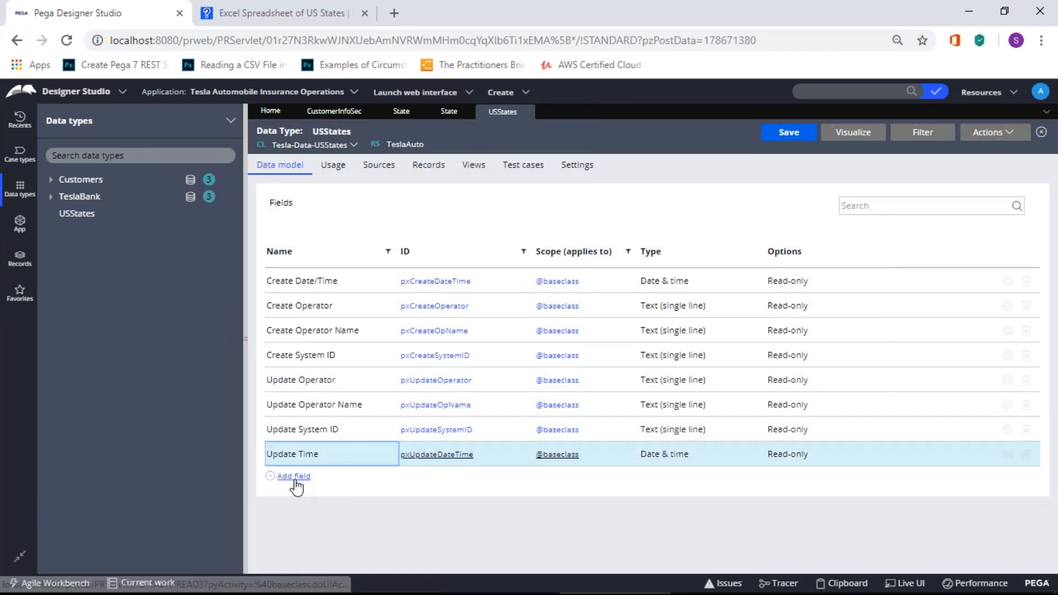
Step: Re-add the USStateID text field with its ID filled from the name
click(294, 476)
text(USSat)
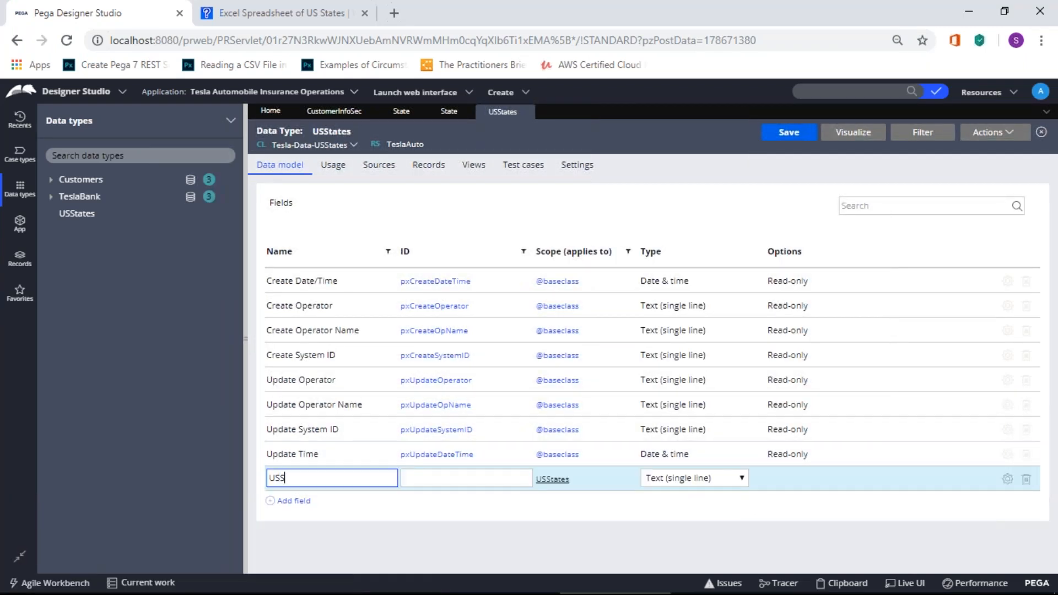
key(BackSpace)
key(BackSpace)
text(tateID)
click(515, 478)
click(445, 525)
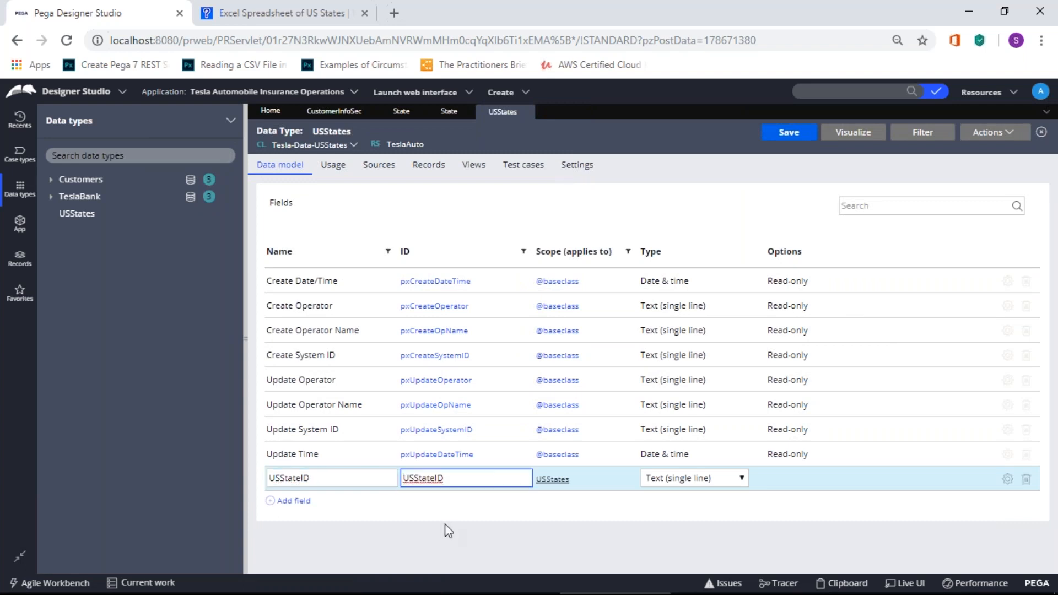
Step: Add the USStateName text field to the data model
click(302, 502)
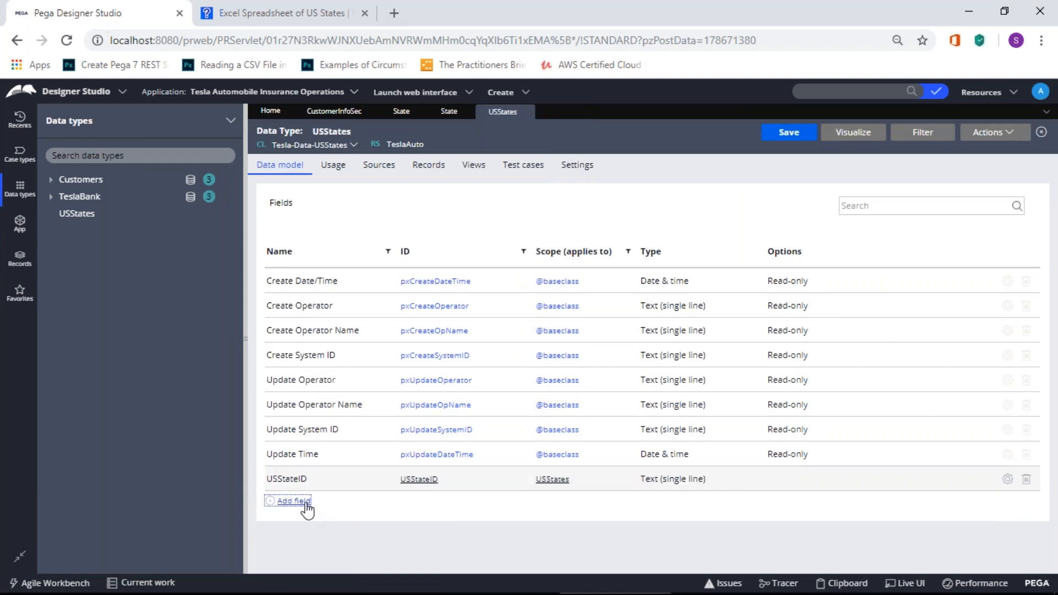
key(alt+Tab)
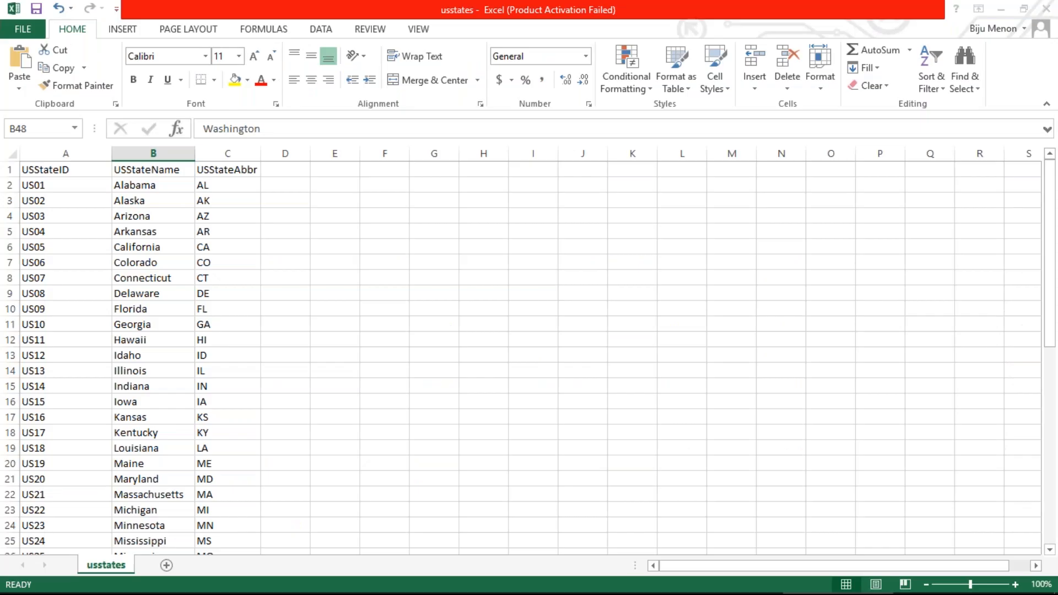
key(alt+Tab)
text(USStat)
key(BackSpace)
key(BackSpace)
key(BackSpace)
text(tateName)
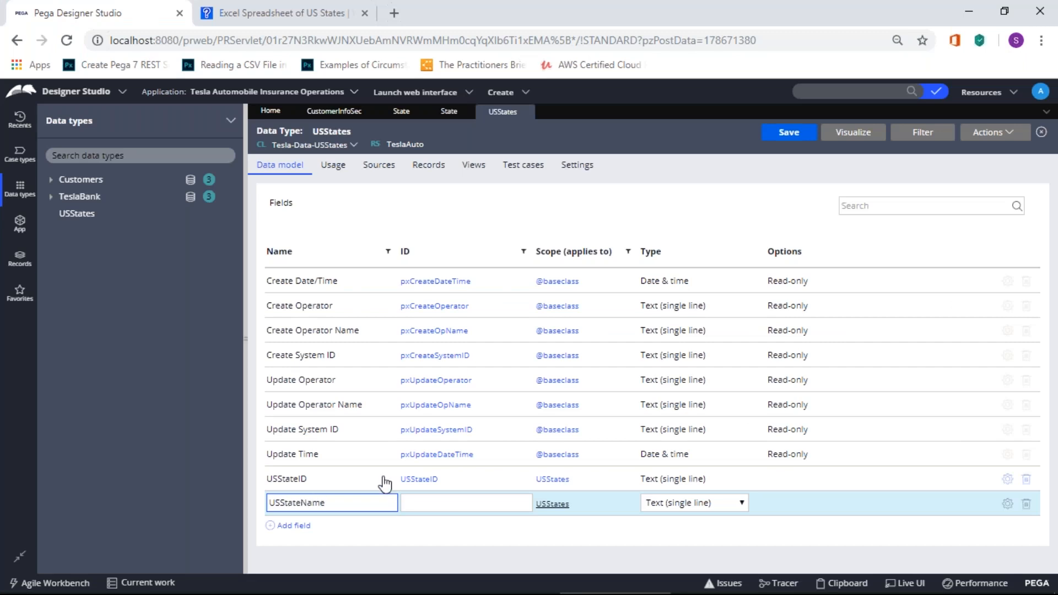
click(439, 501)
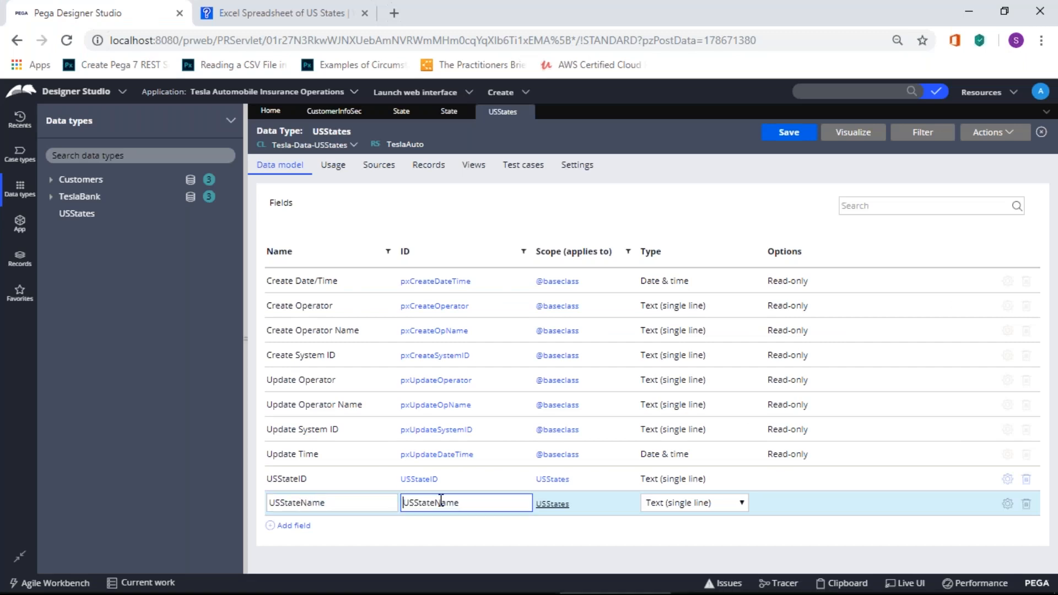
click(414, 546)
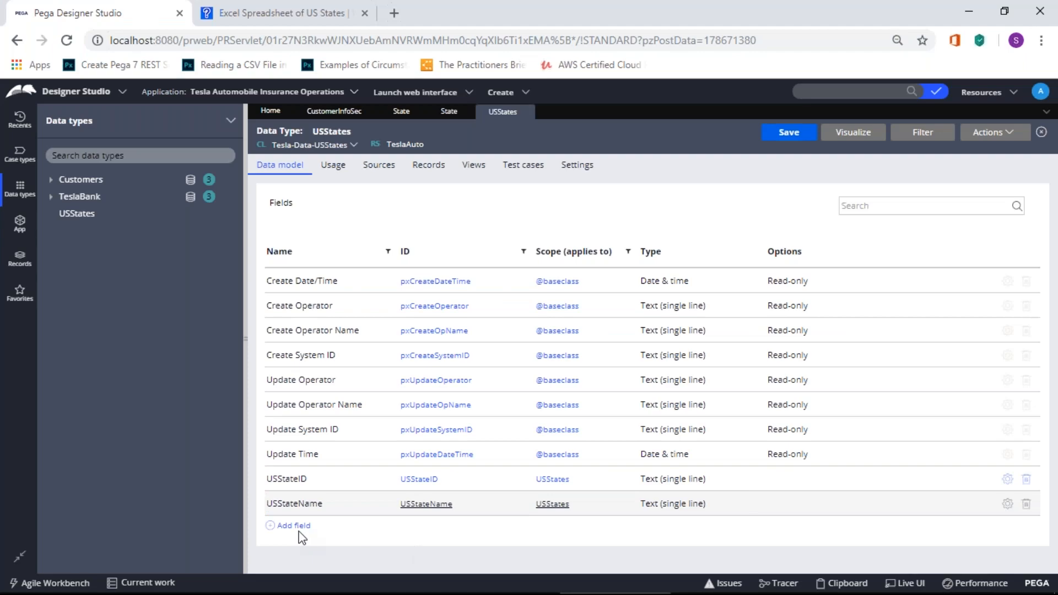
Step: Add the USStateAbbr text field and view the empty Sources page
key(alt+Tab)
key(alt+Tab)
click(277, 525)
text(USStateAbbr)
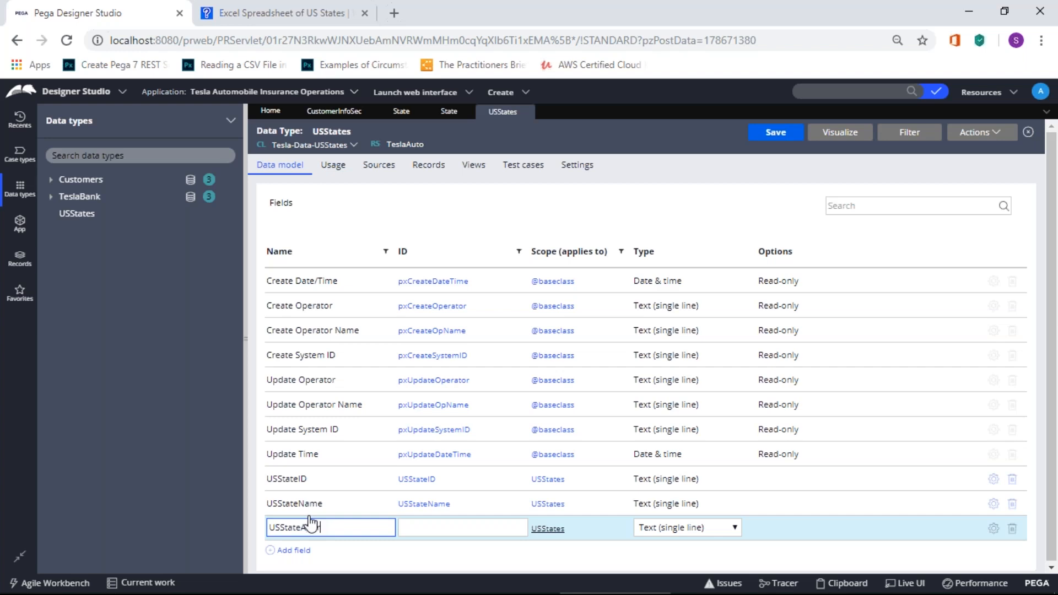
key(Tab)
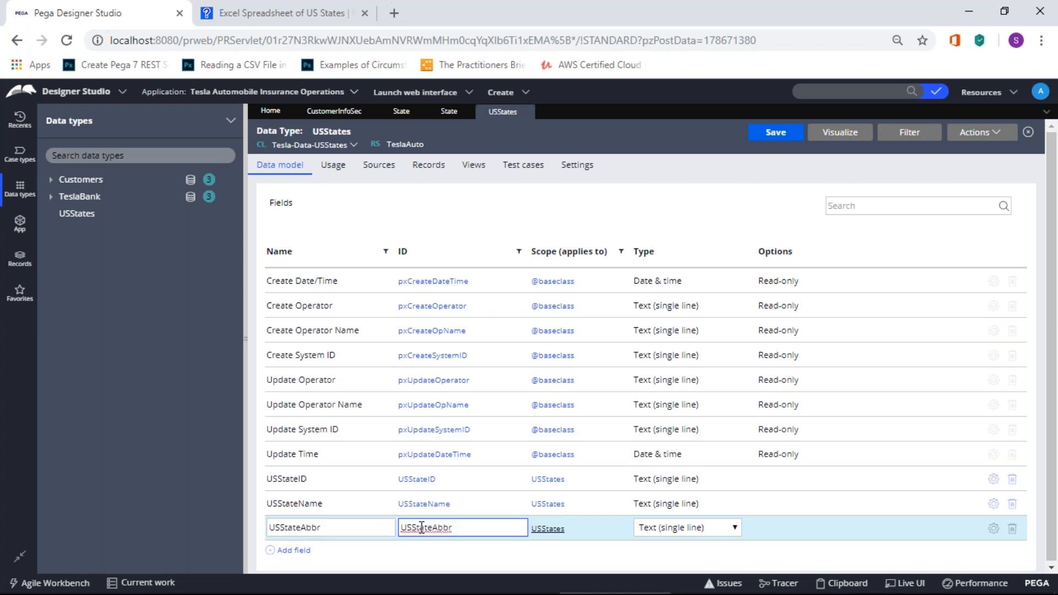
click(425, 558)
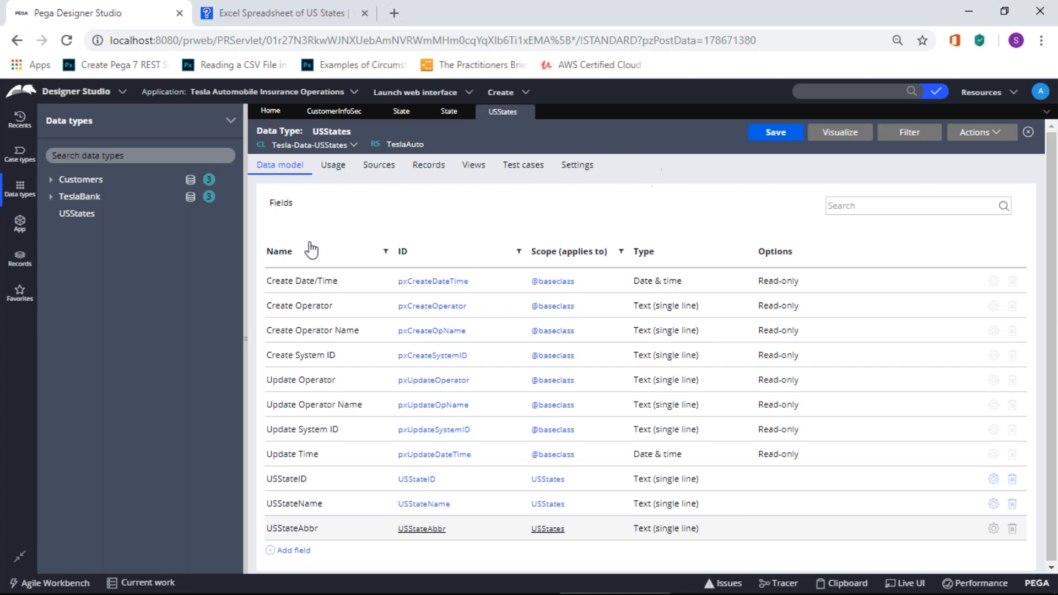
click(385, 169)
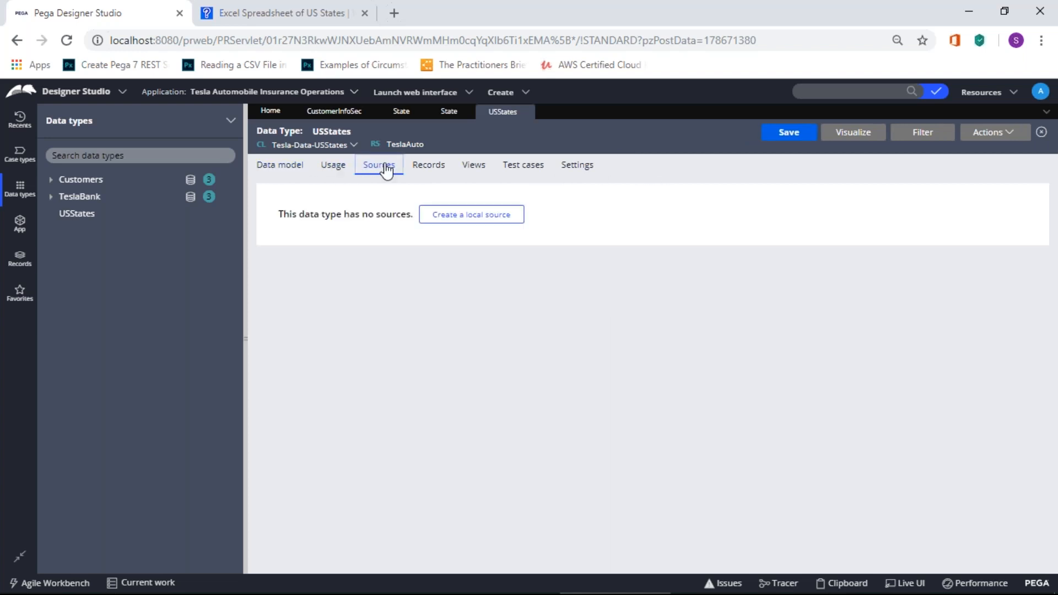
Step: Create a local data source for USStates keyed on USStateID
click(464, 218)
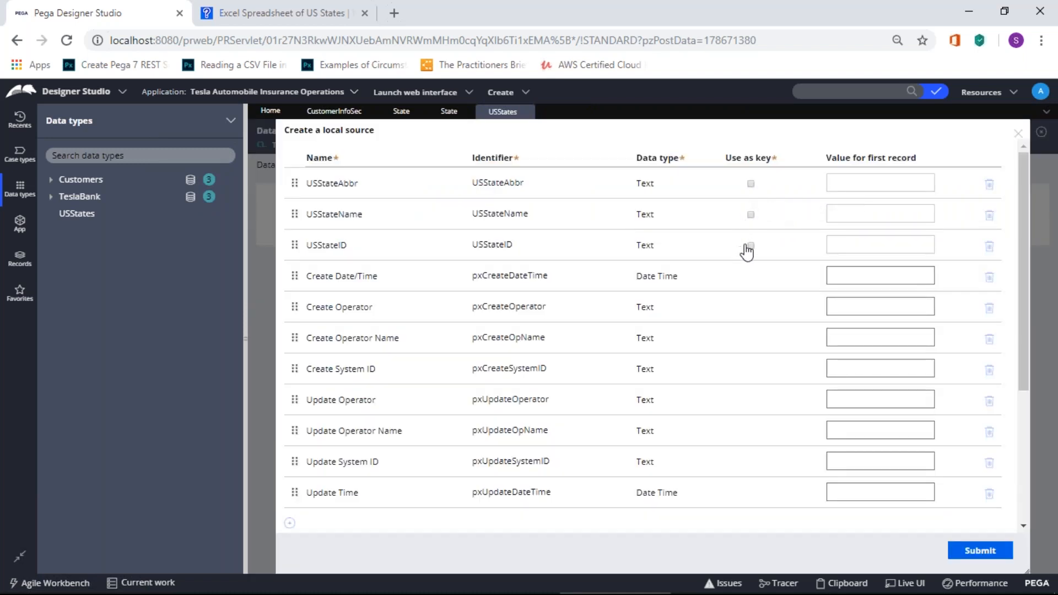
click(750, 246)
click(984, 557)
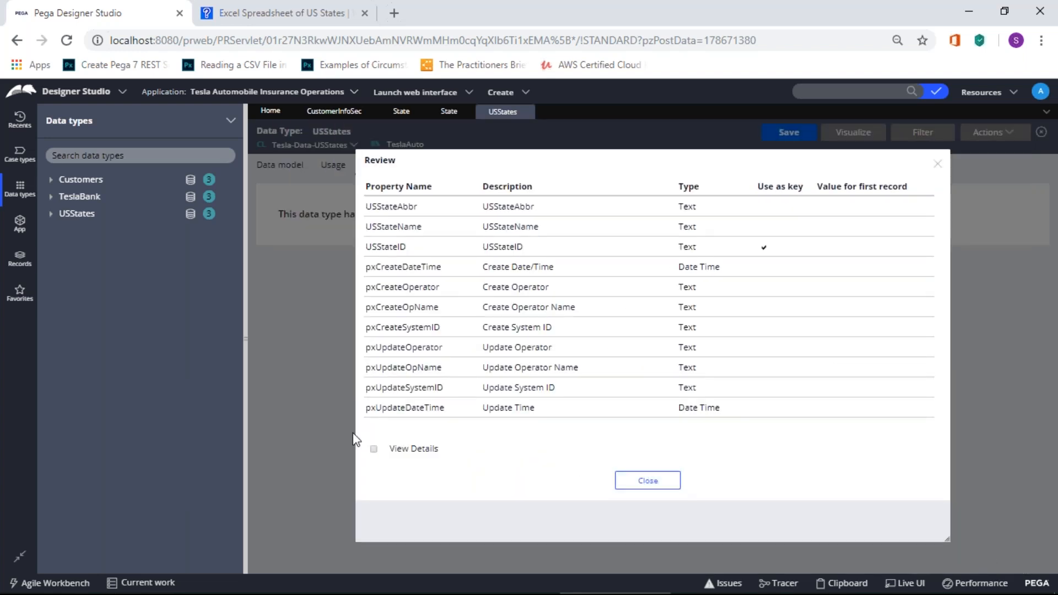
Step: Show the review details and inspect the generated database table name
click(374, 449)
scroll(431, 449, down, 2)
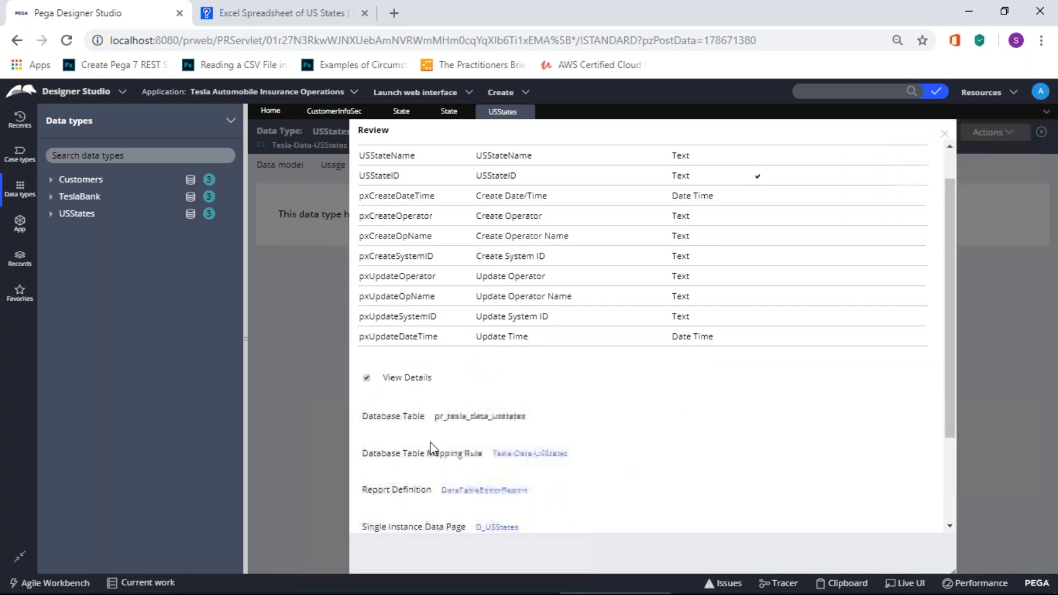
scroll(434, 449, down, 2)
scroll(570, 368, up, 3)
scroll(570, 368, down, 3)
scroll(515, 366, up, 4)
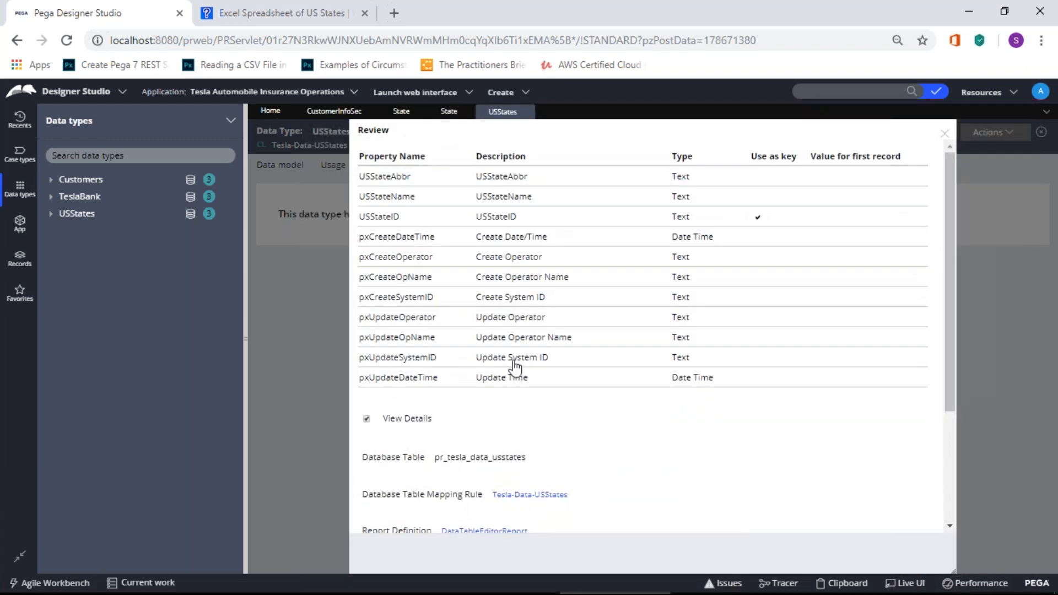
scroll(515, 367, down, 1)
scroll(515, 368, down, 4)
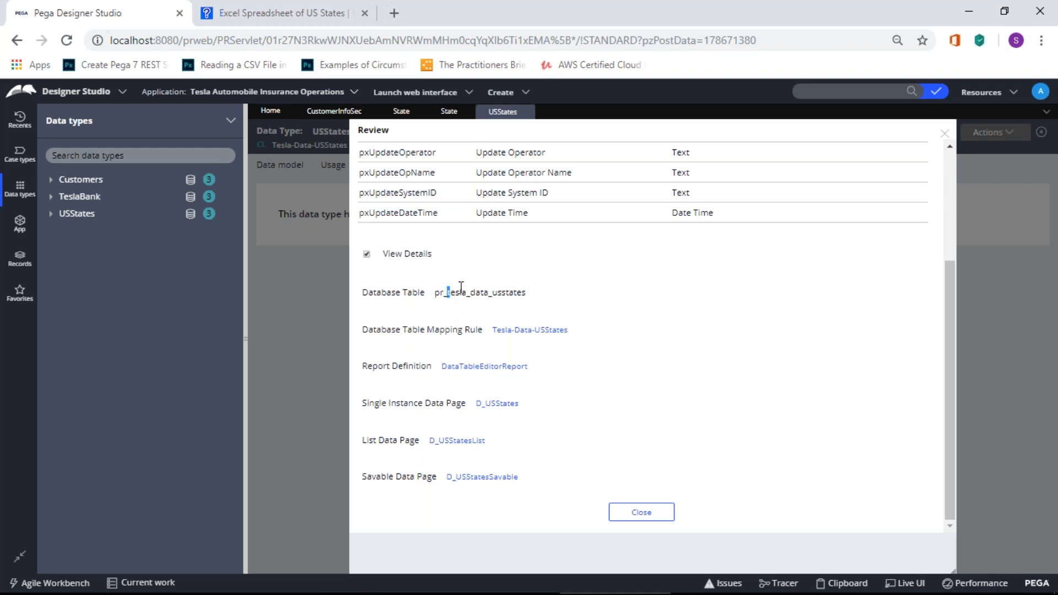
drag(447, 291, 523, 288)
click(509, 306)
Step: Check the generated report and data page entries, then open the DataTableEditorReport definition
drag(363, 367, 549, 471)
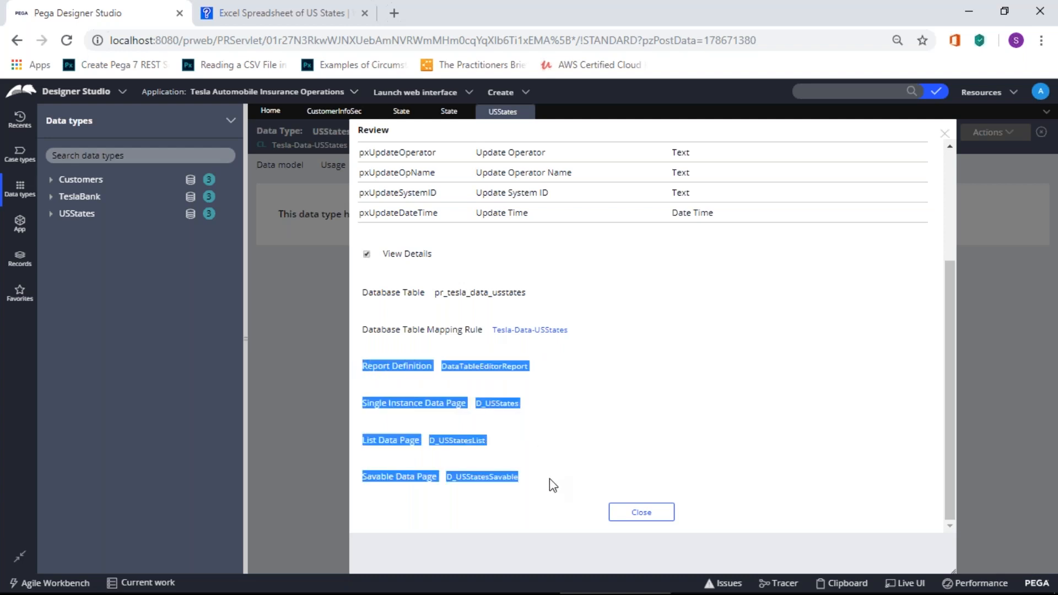
click(579, 422)
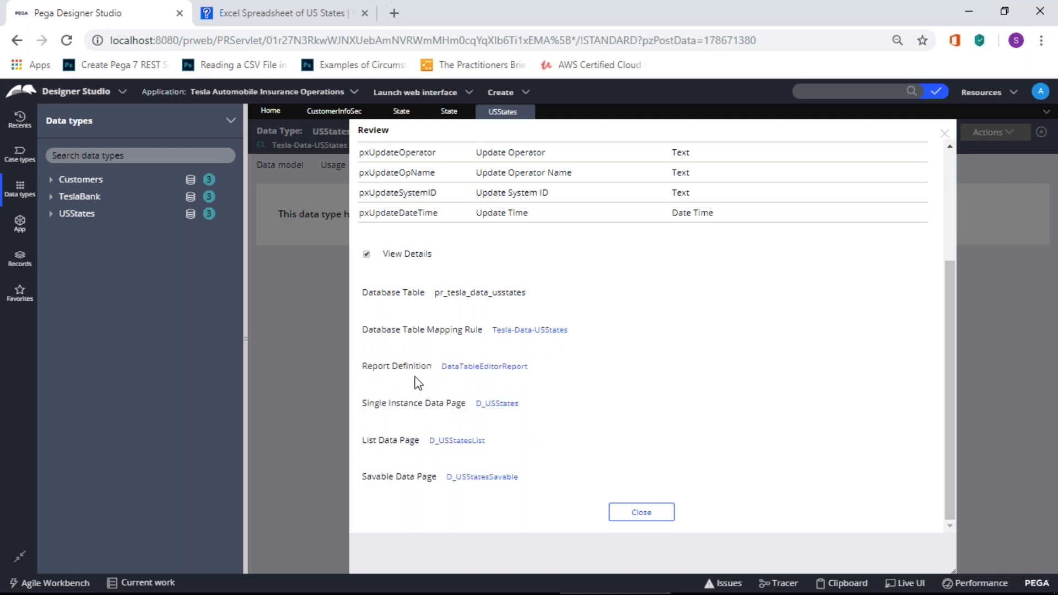
click(485, 366)
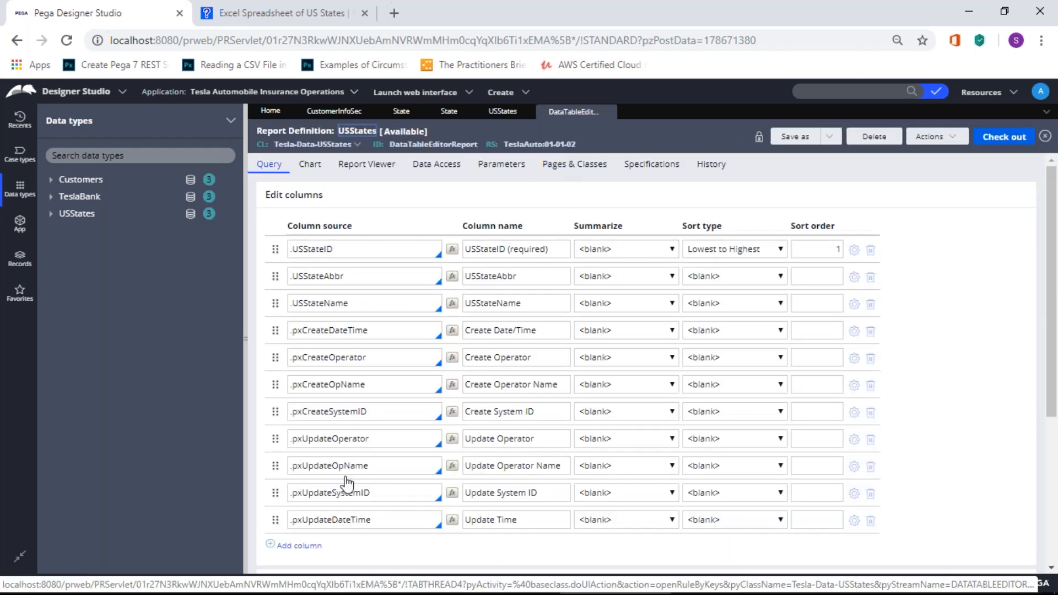
Step: Return from the report definition to the USStates data type's Review summary
scroll(347, 484, down, 5)
scroll(349, 479, up, 5)
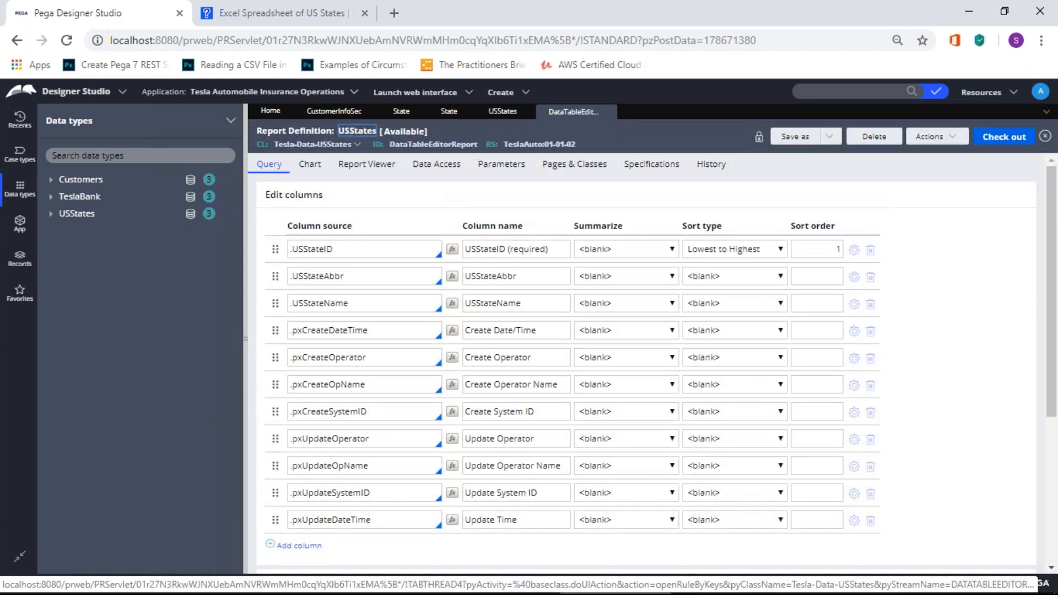
click(497, 113)
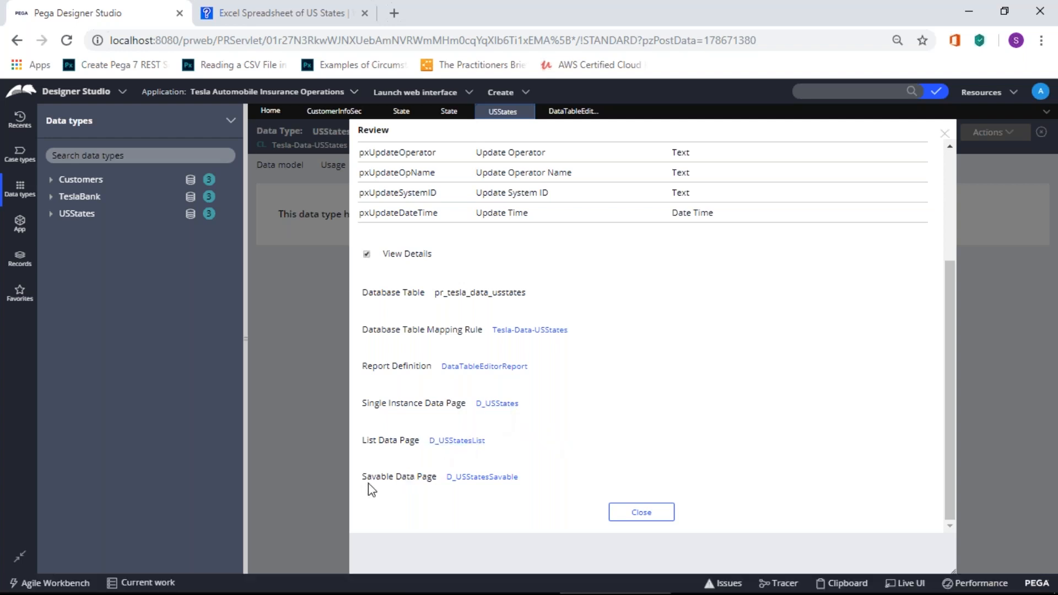
Step: Open the D_USStatesSavable data page listed in the Review summary
drag(362, 476, 436, 475)
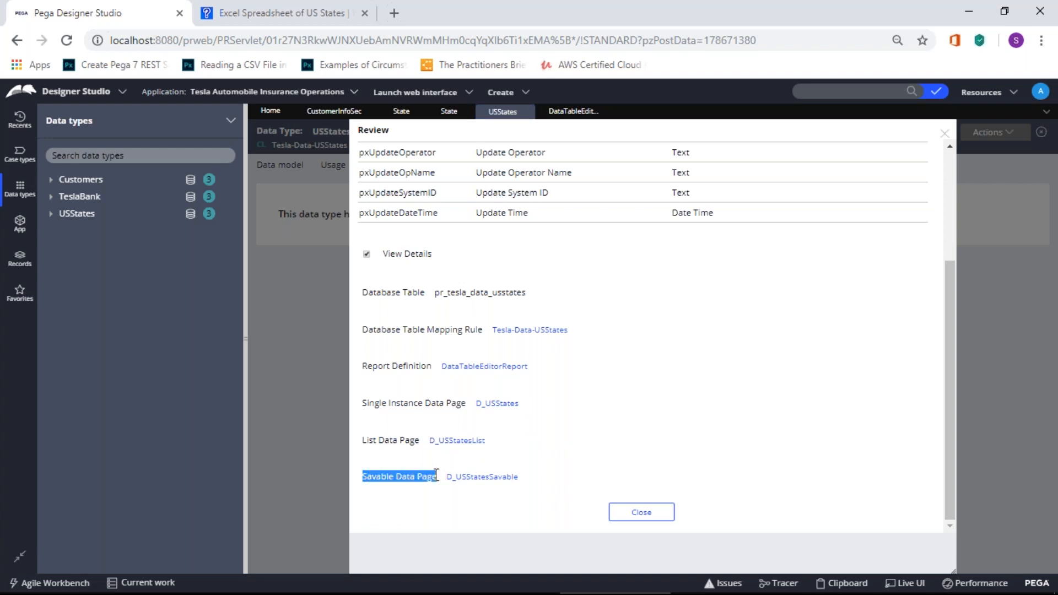
click(491, 478)
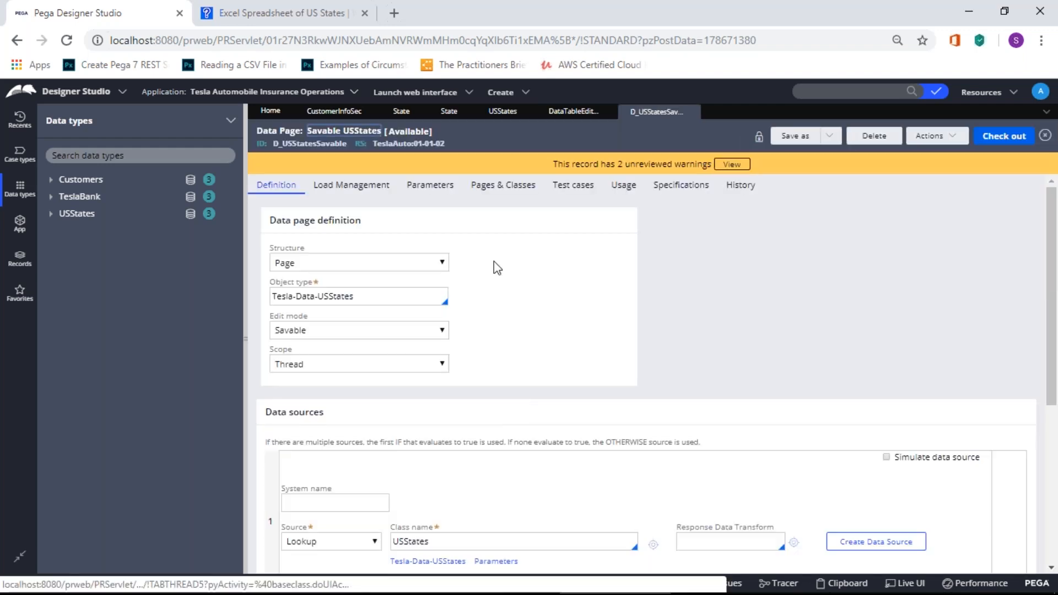
Step: Check the data page's edit mode options, keeping it set to Savable
click(441, 330)
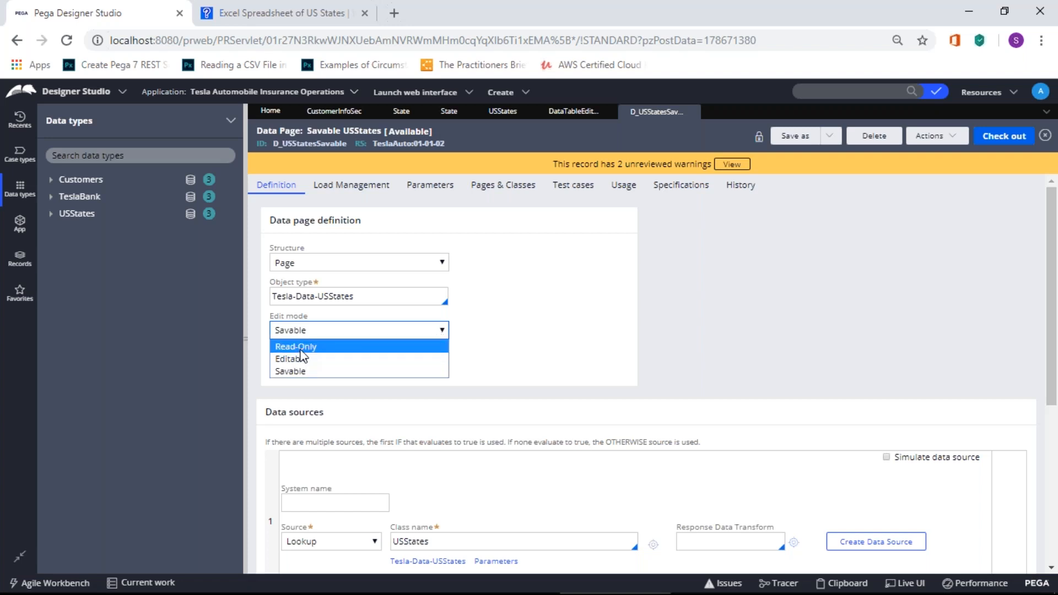
click(551, 311)
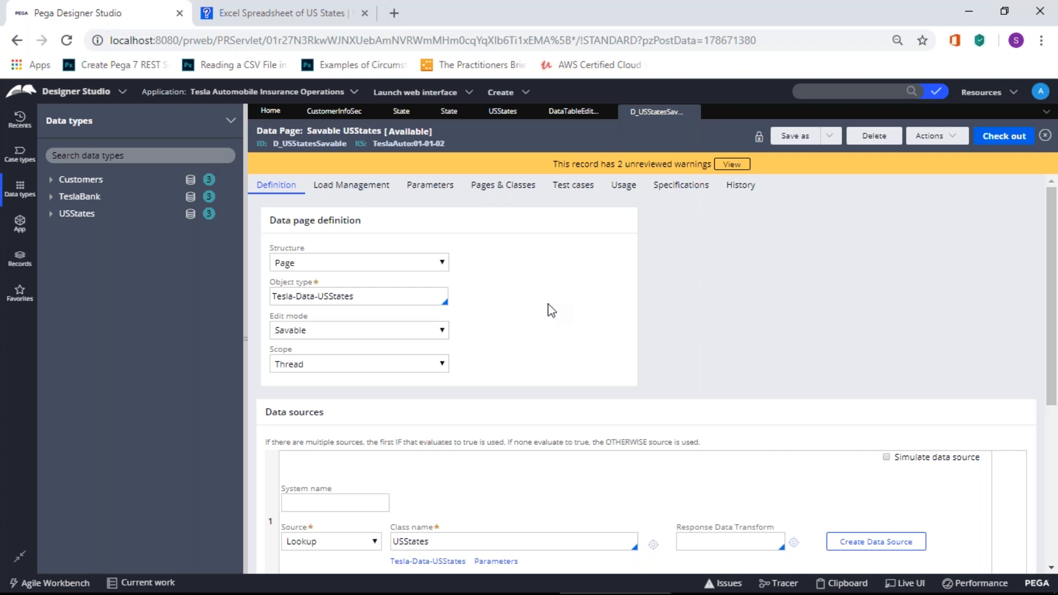
click(442, 333)
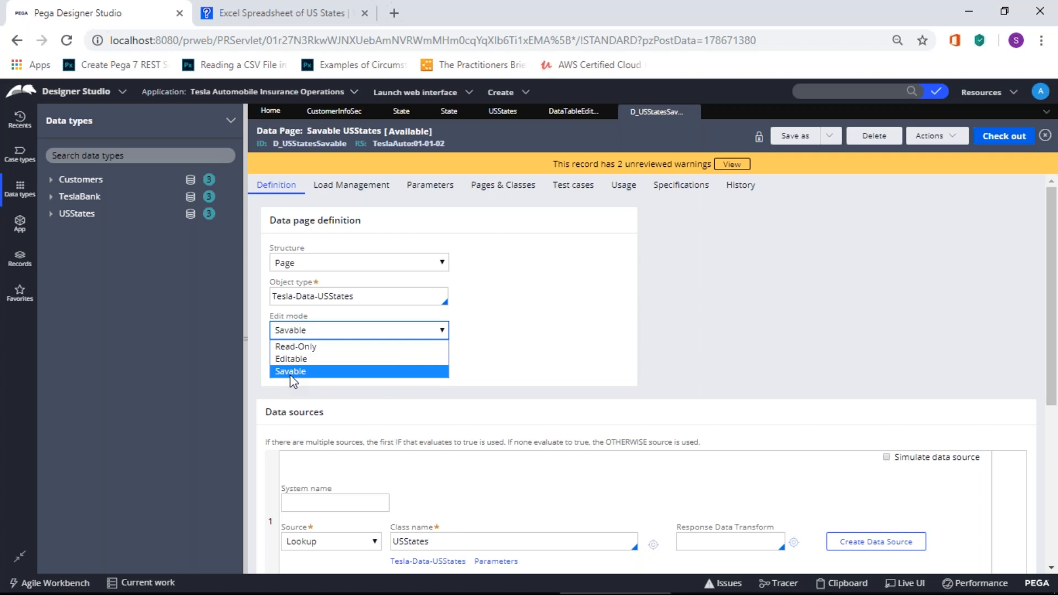
click(605, 350)
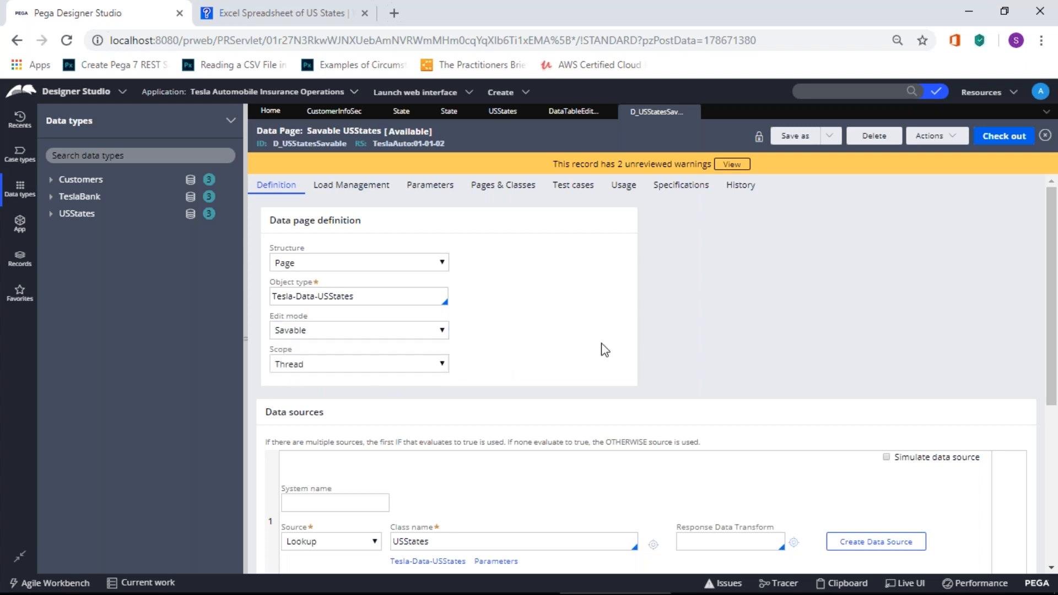
Step: Review and close the USStates summary, then show its empty local records list
click(587, 116)
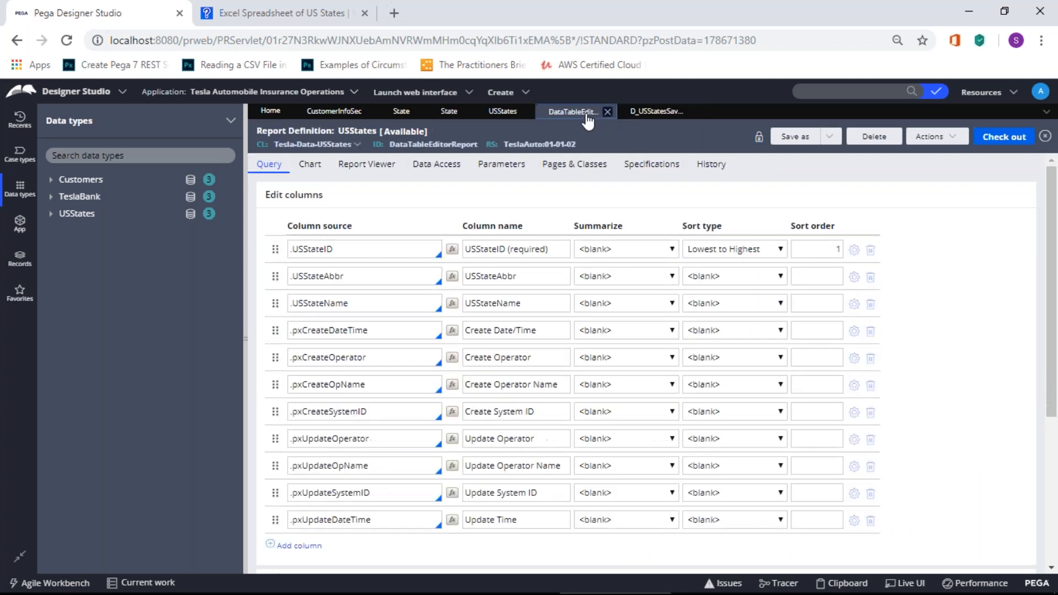
scroll(508, 310, down, 4)
scroll(508, 310, up, 5)
click(503, 111)
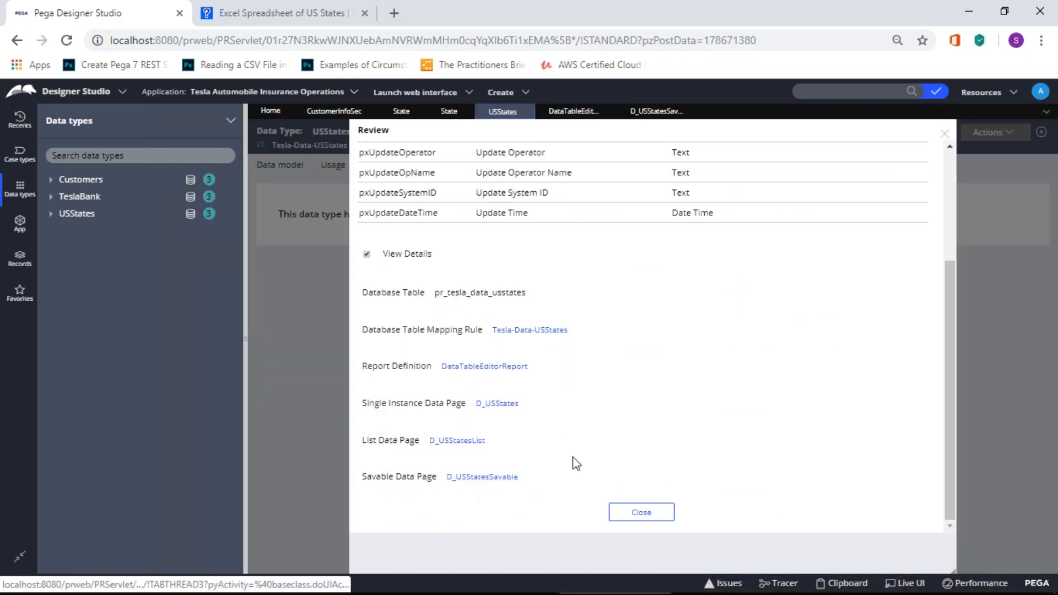
scroll(591, 378, up, 3)
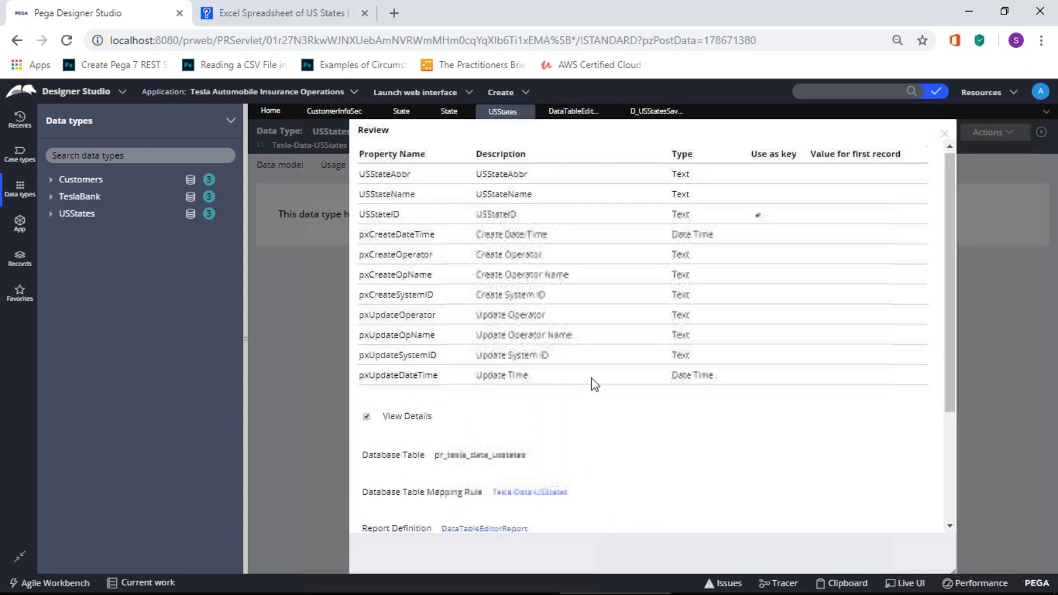
scroll(639, 330, down, 3)
scroll(639, 330, up, 3)
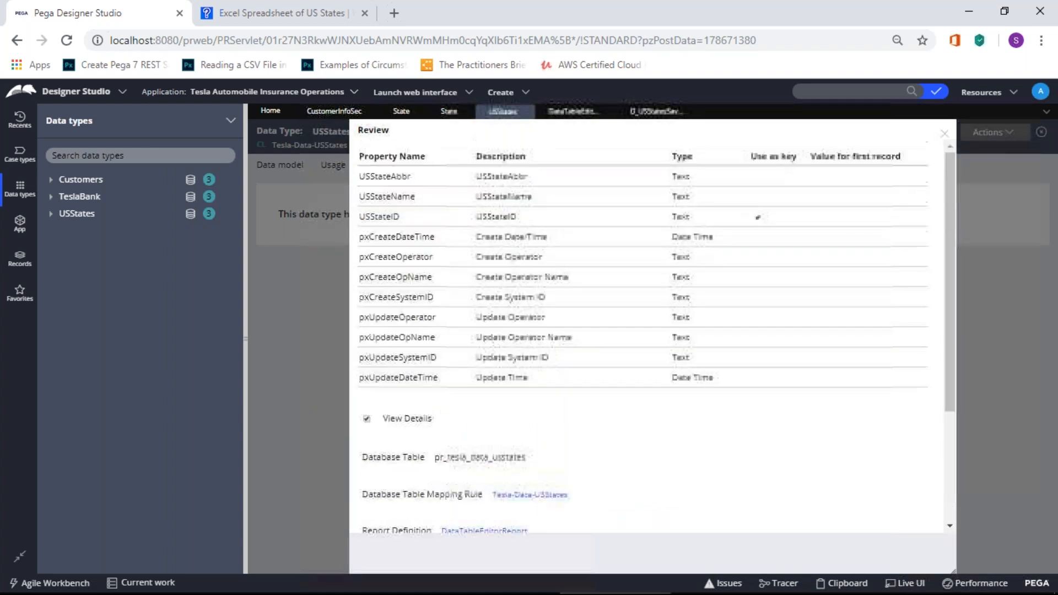
scroll(639, 330, down, 3)
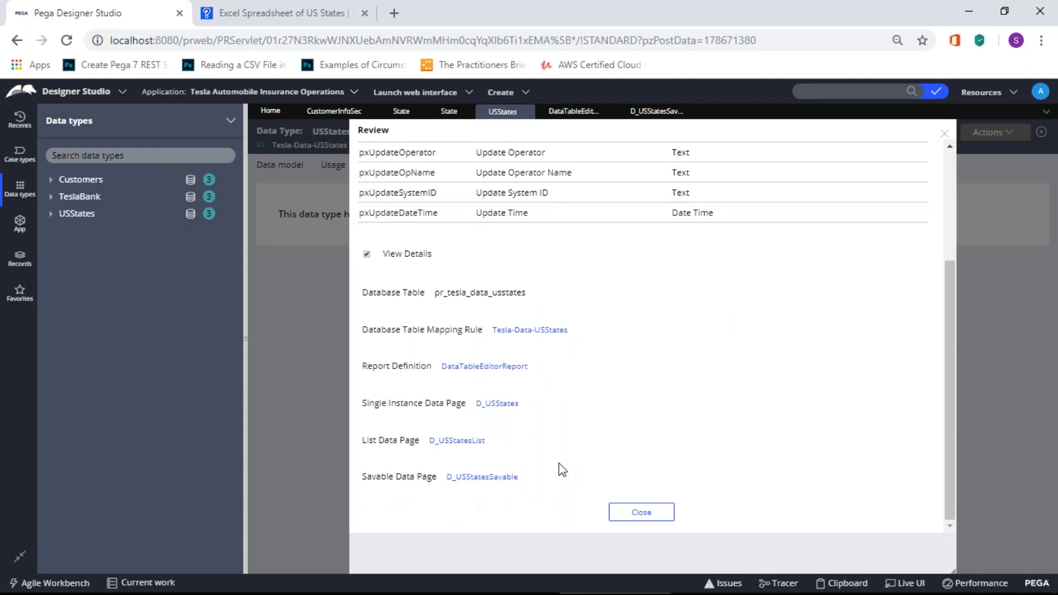
scroll(601, 407, up, 3)
scroll(600, 408, down, 3)
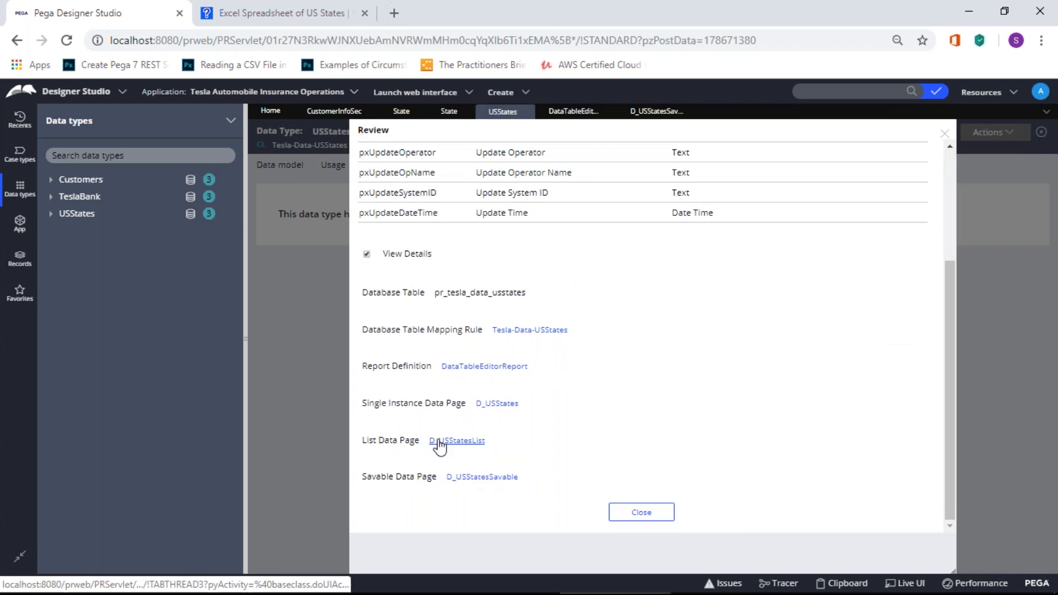
click(642, 511)
click(435, 166)
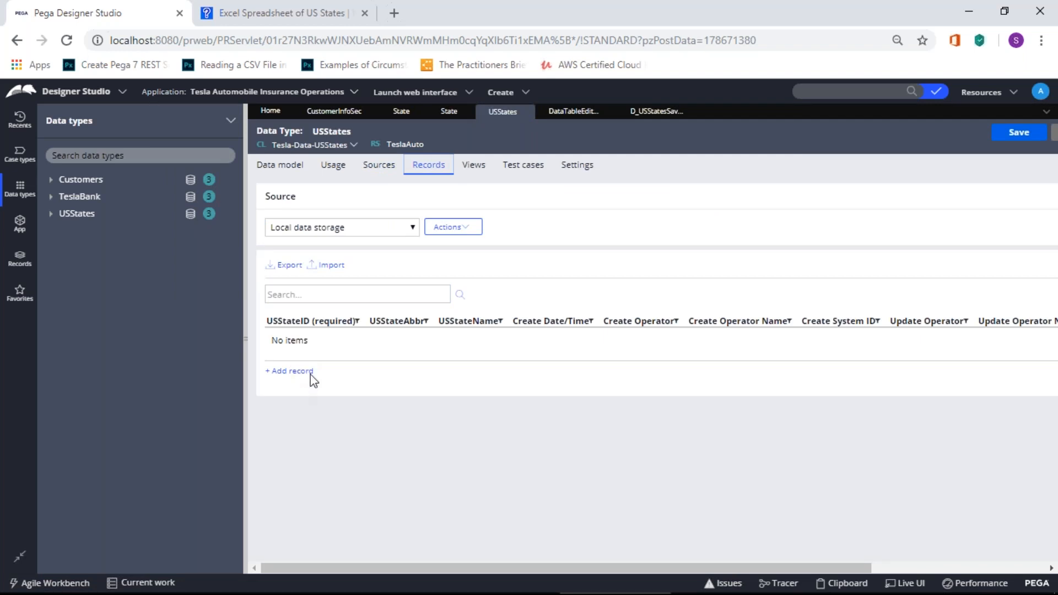
Step: Start a records import and choose usstates.csv as the upload file
click(332, 265)
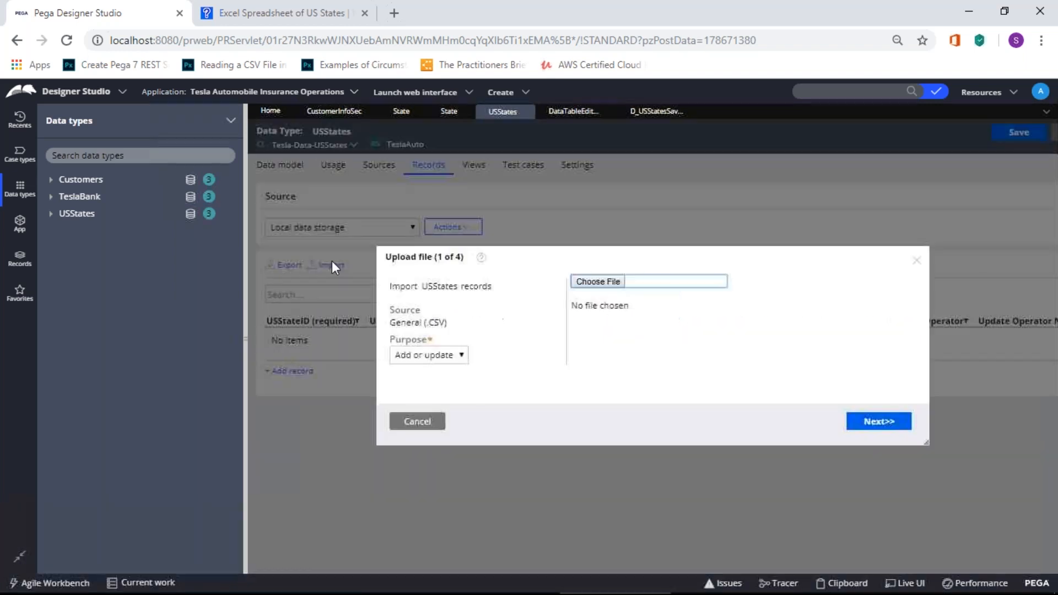
click(604, 281)
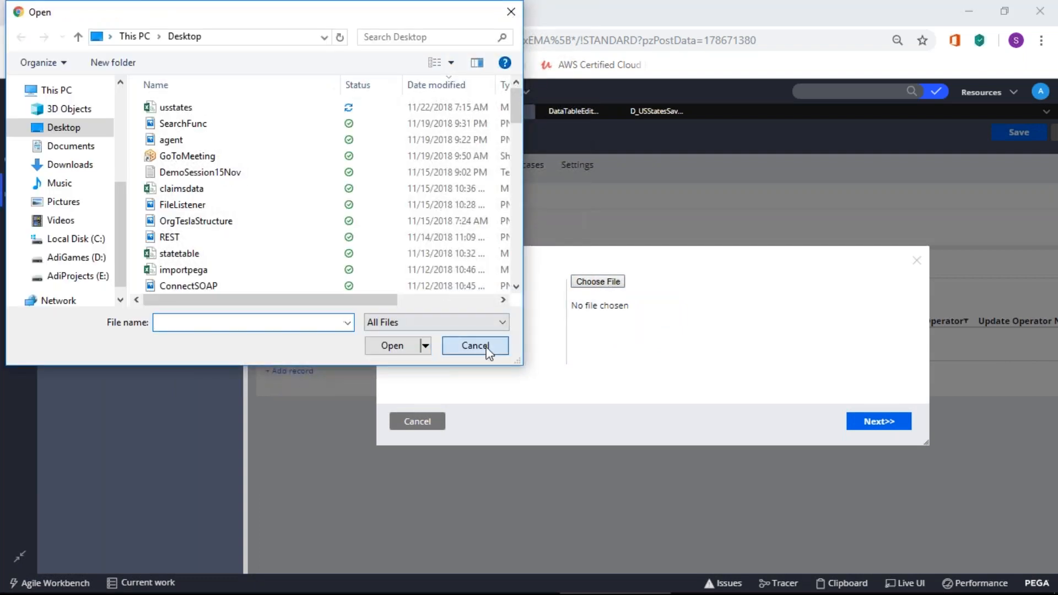
click(487, 351)
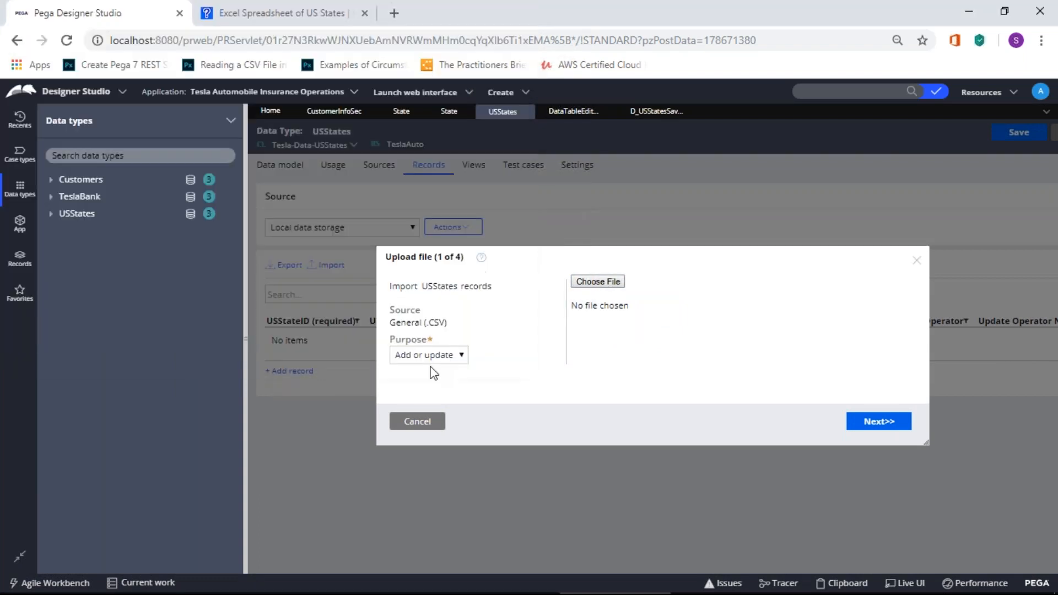
click(613, 288)
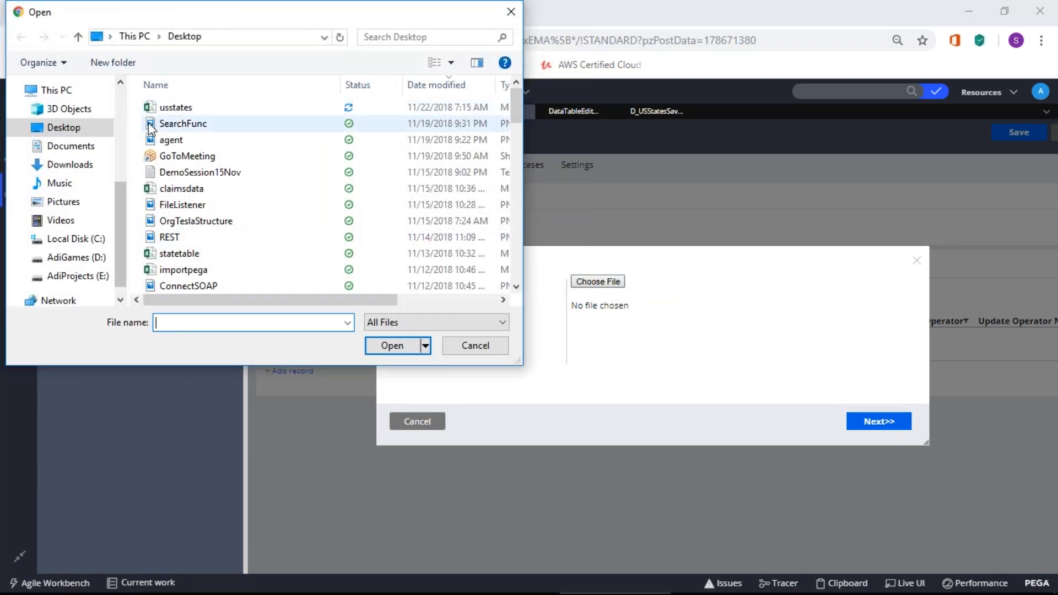
click(179, 107)
double_click(179, 107)
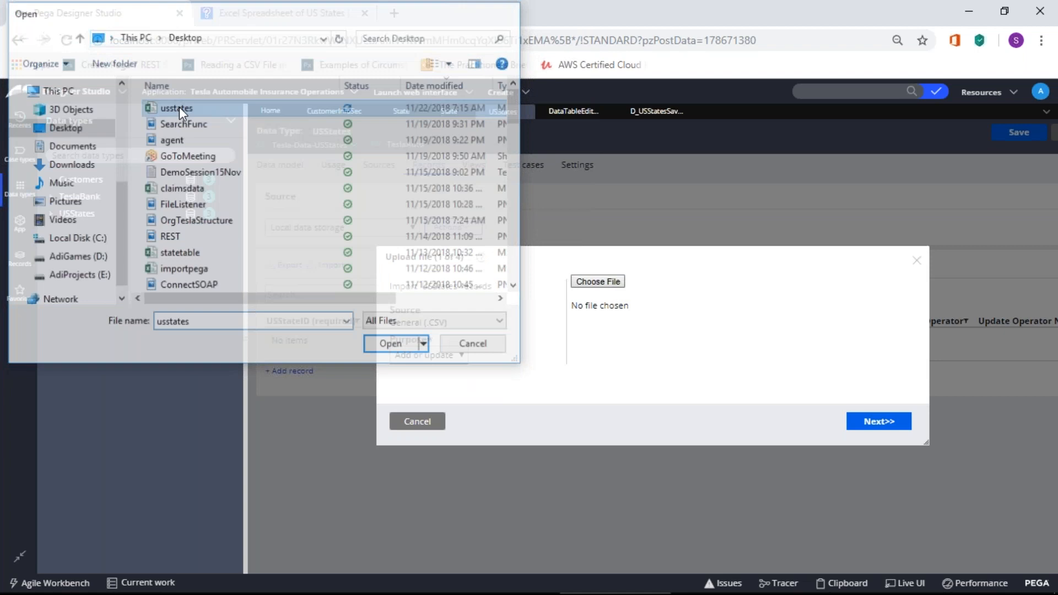
Step: Accept the field mapping, validate and import the 50 state rows, then finish
click(900, 431)
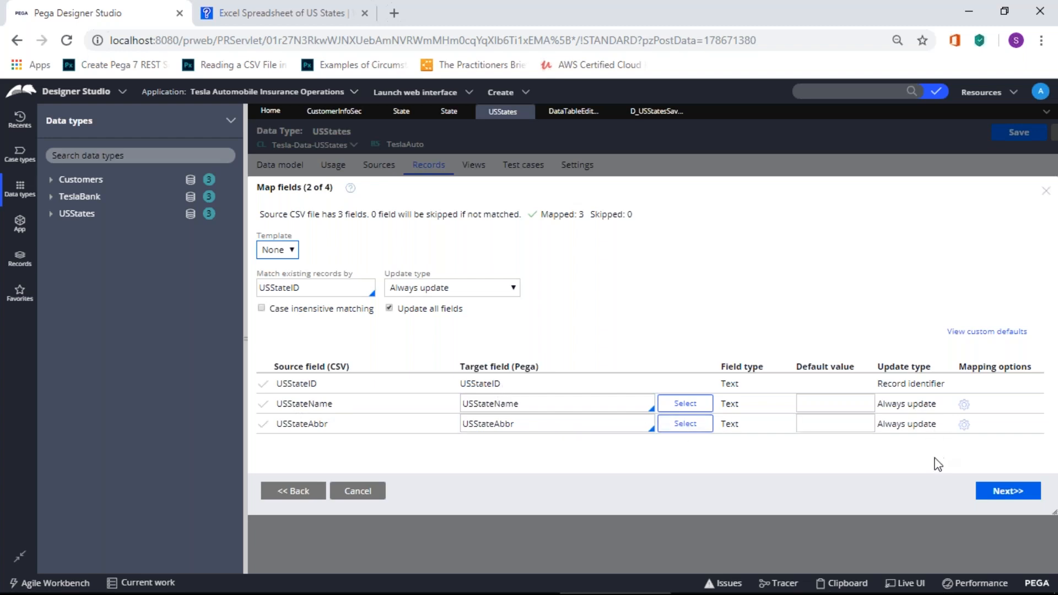
click(1010, 492)
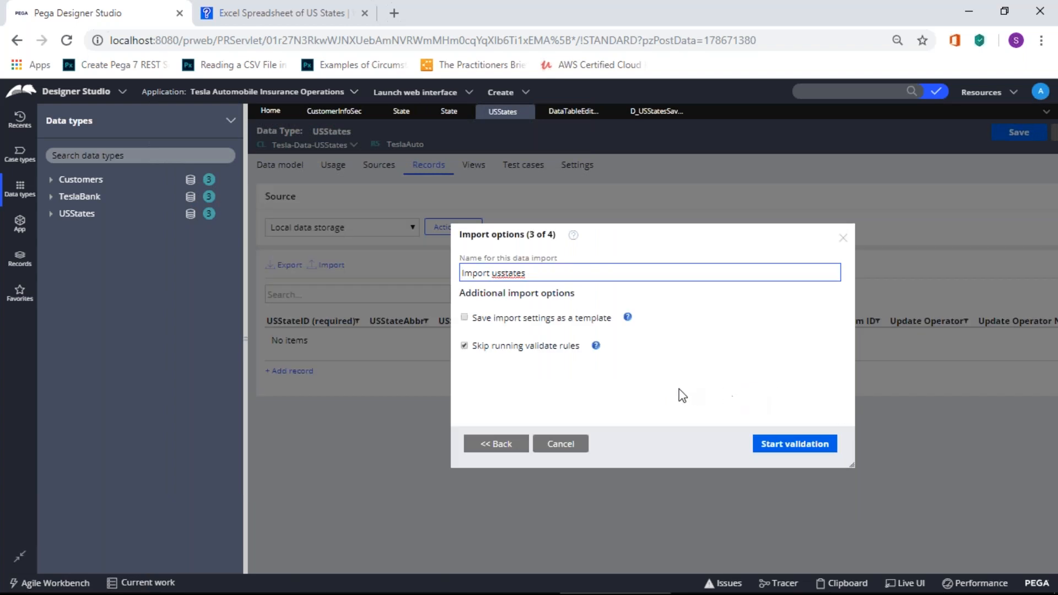
click(814, 455)
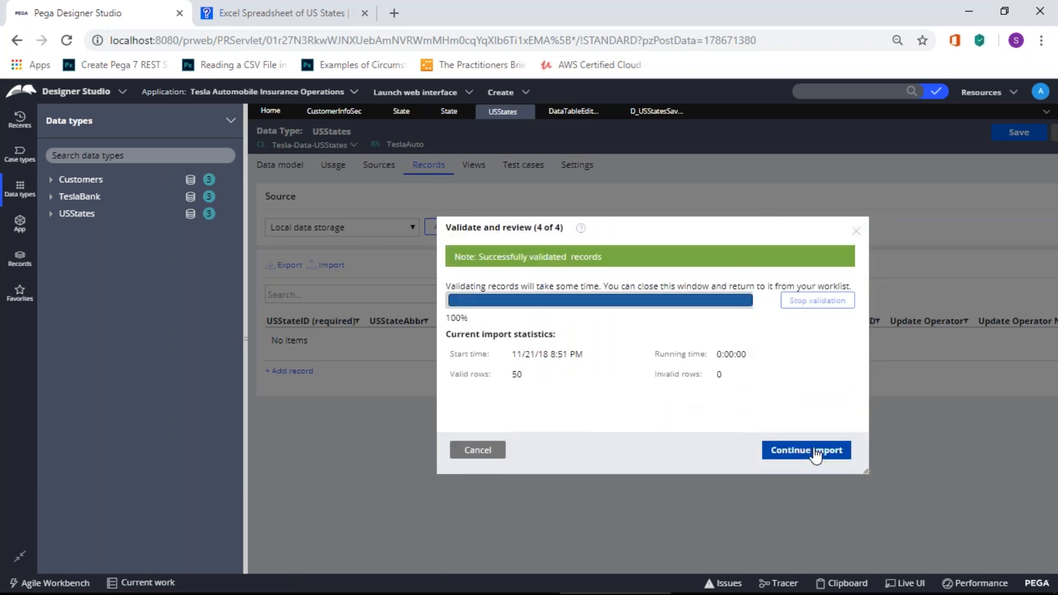
click(815, 455)
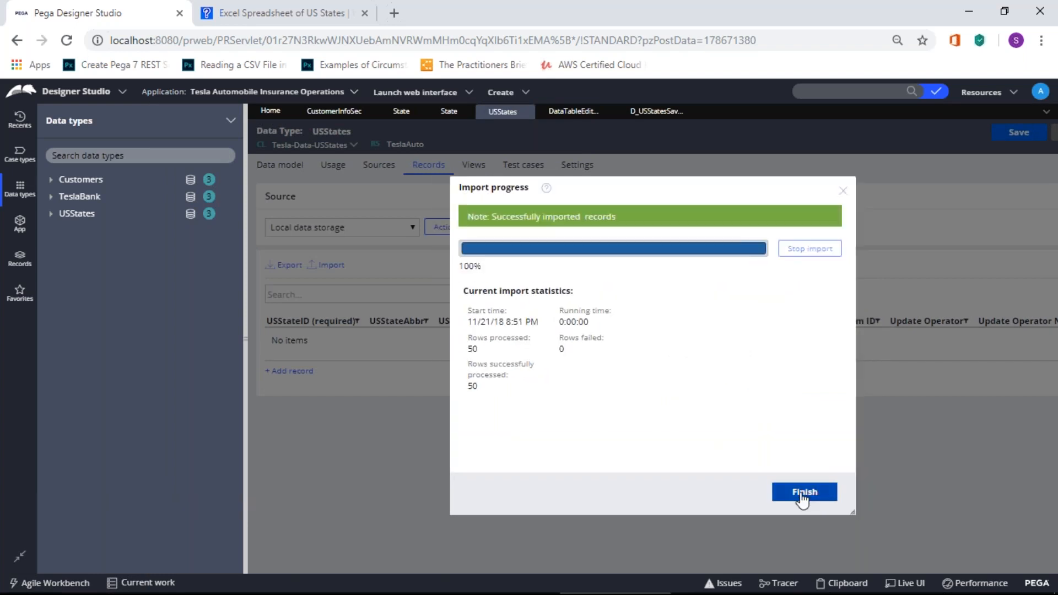
click(799, 498)
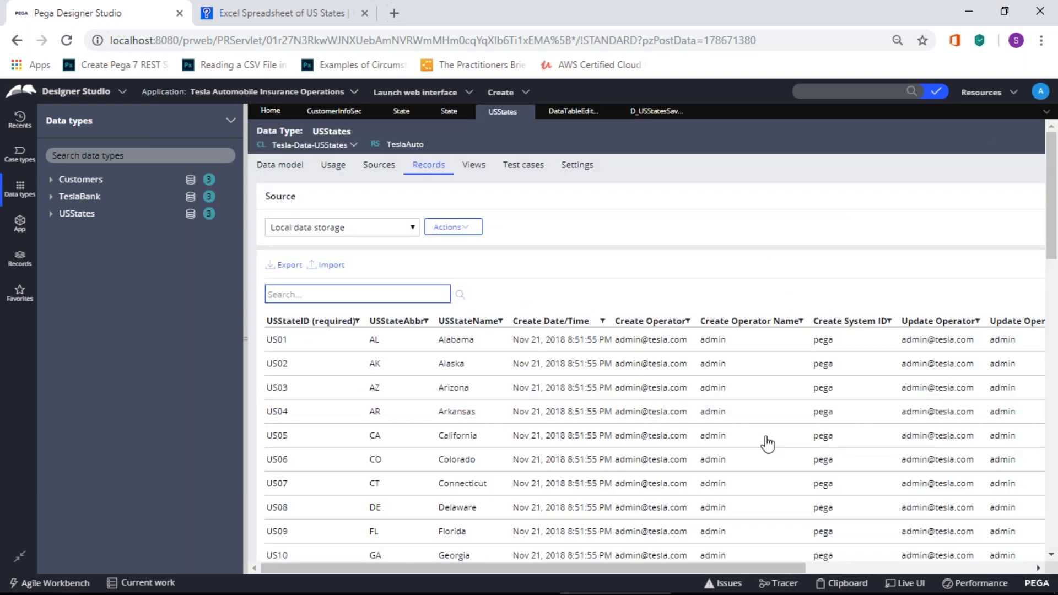
Step: Browse the Home, CustomerInfoSec and State tabs, then return the explorer to Data types
scroll(766, 443, down, 10)
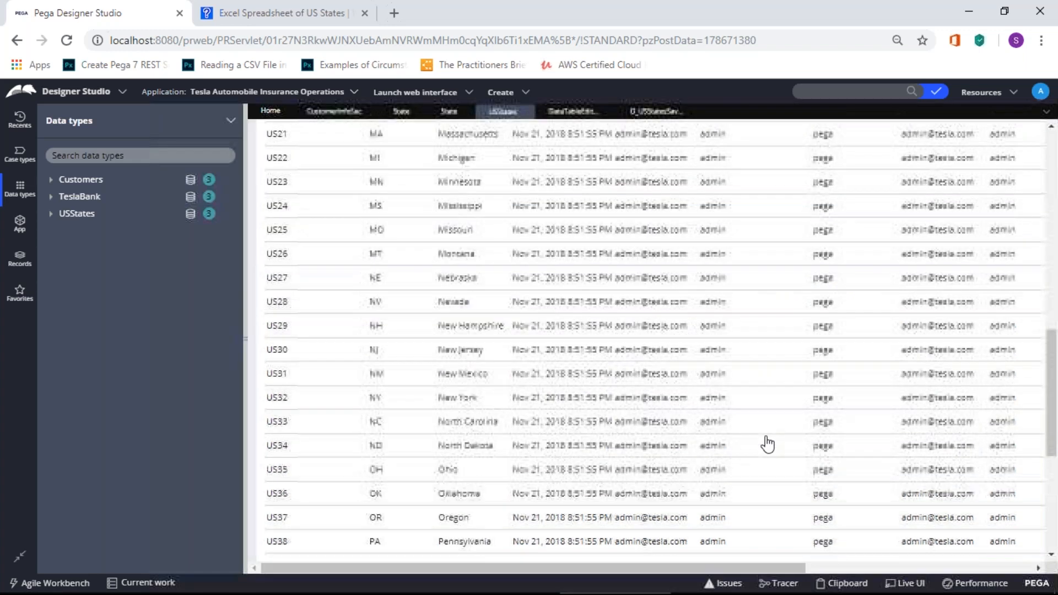
scroll(767, 443, down, 5)
scroll(766, 443, up, 15)
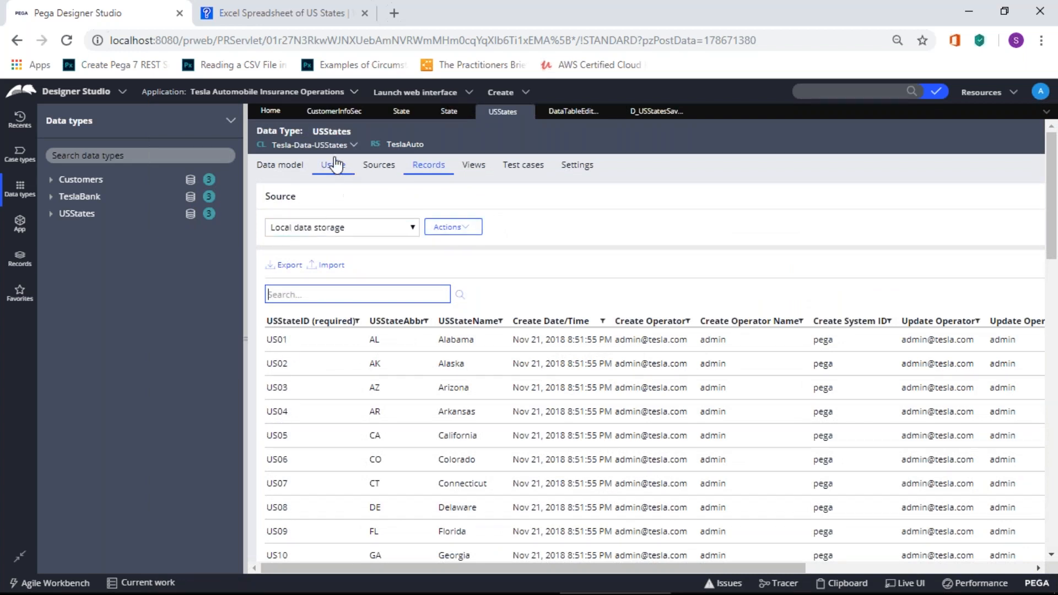
click(266, 114)
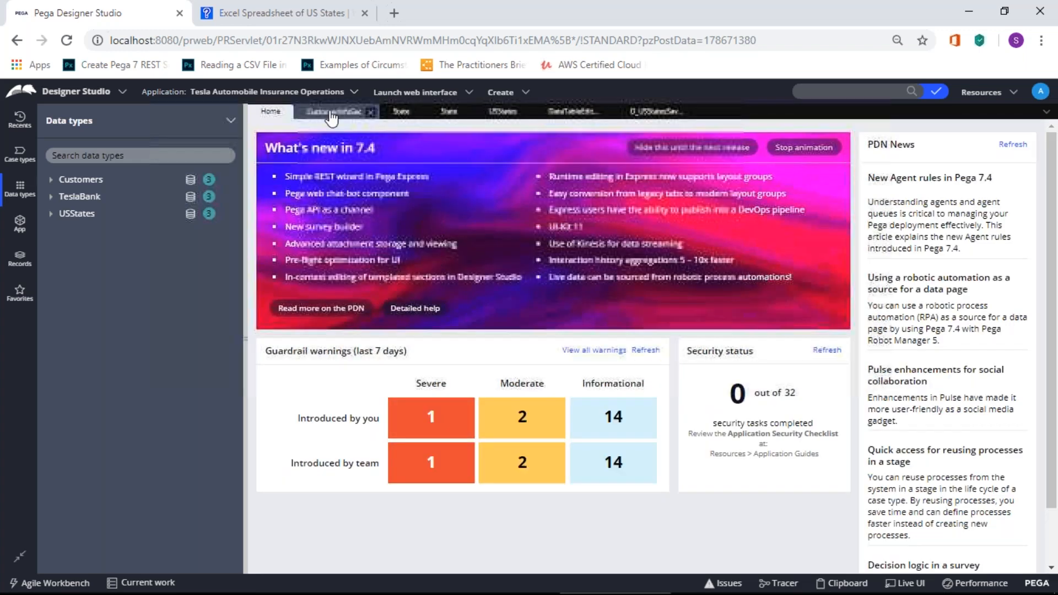
click(332, 111)
click(401, 112)
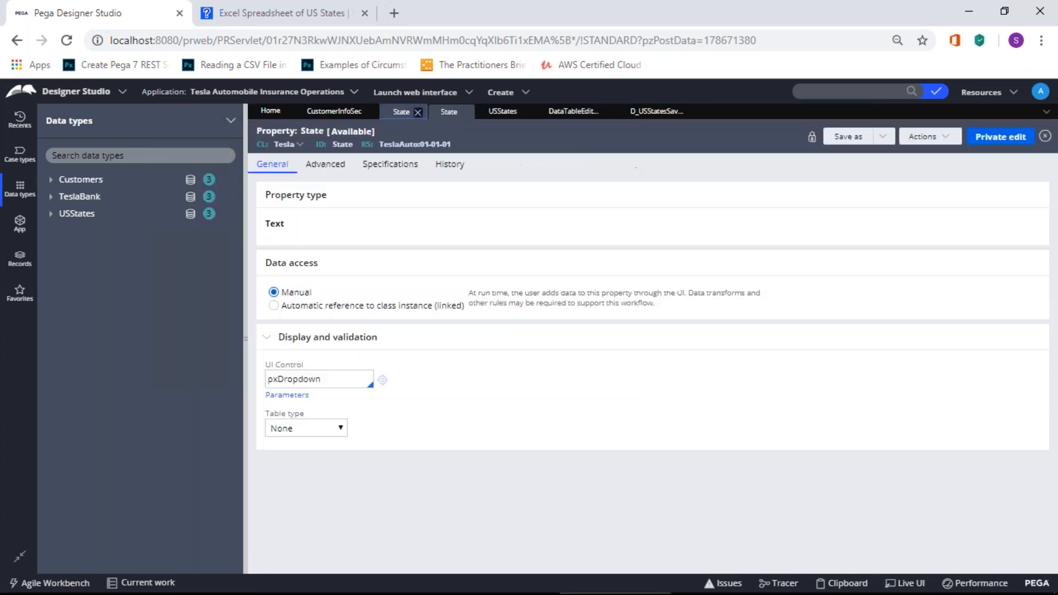
click(448, 113)
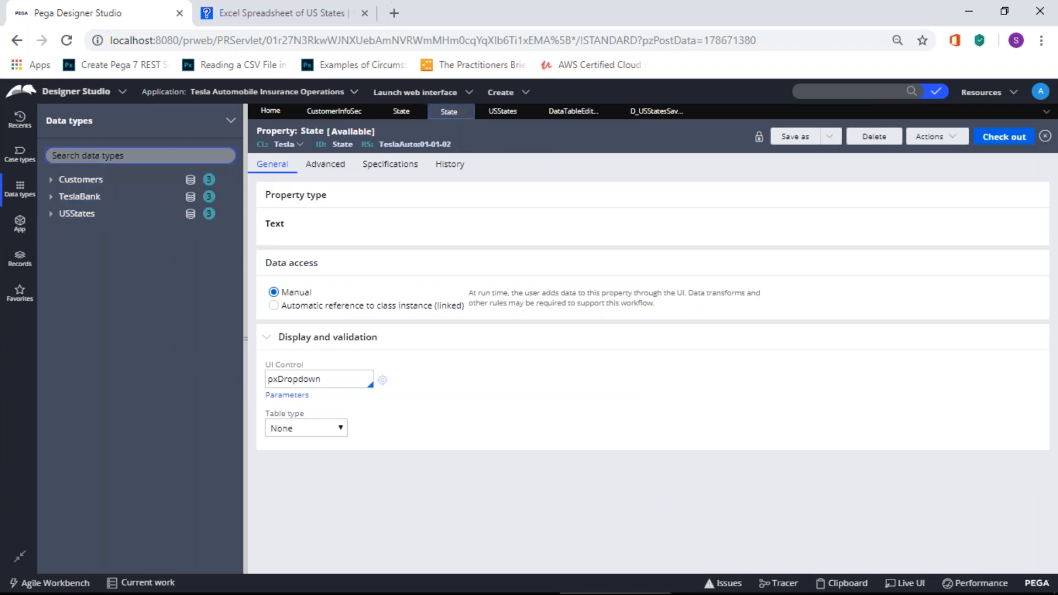
click(20, 227)
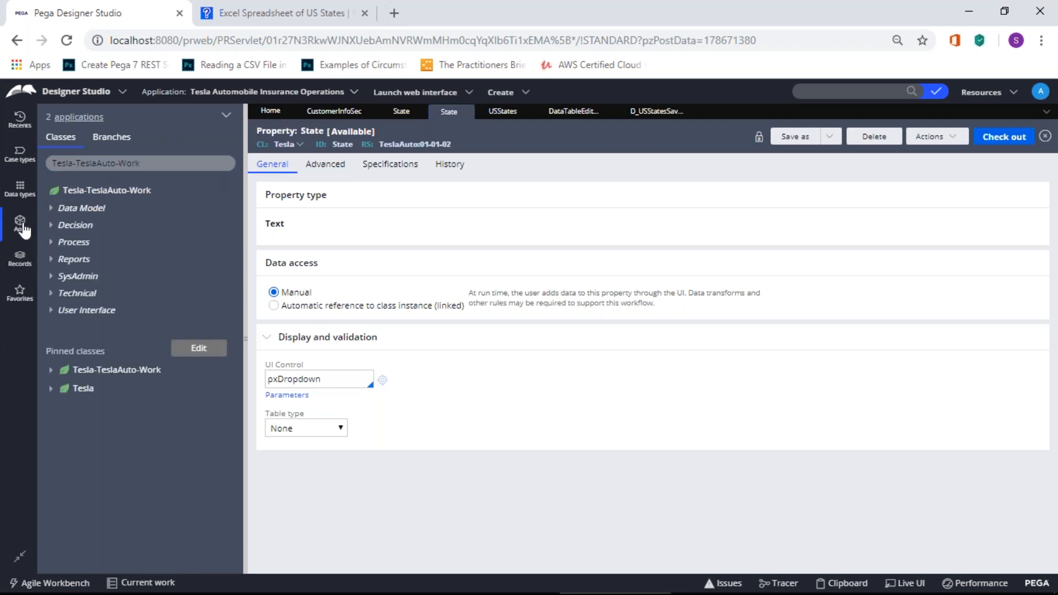
click(21, 188)
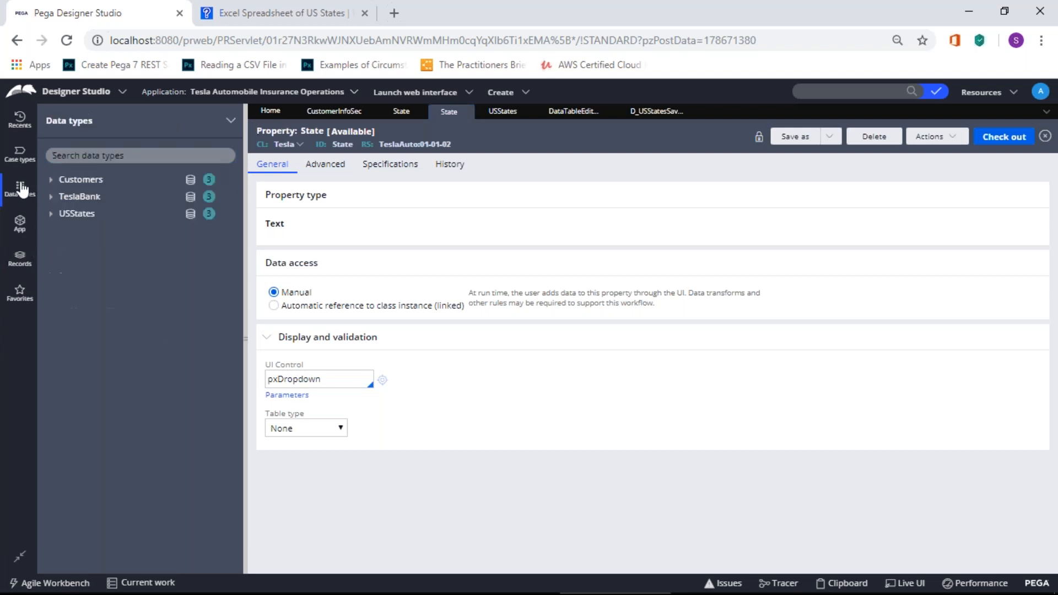
right_click(76, 180)
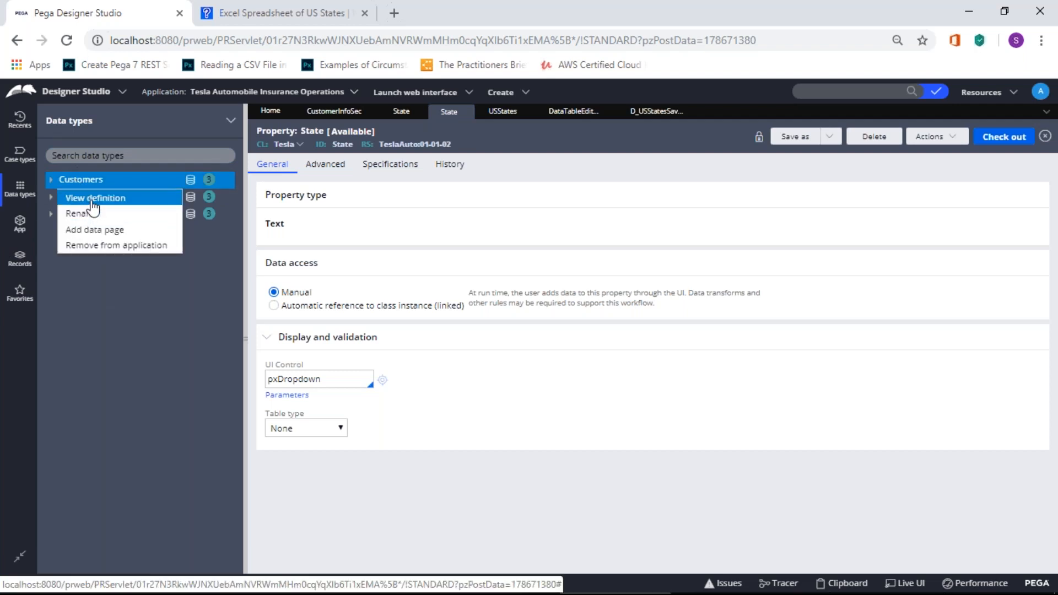
click(88, 199)
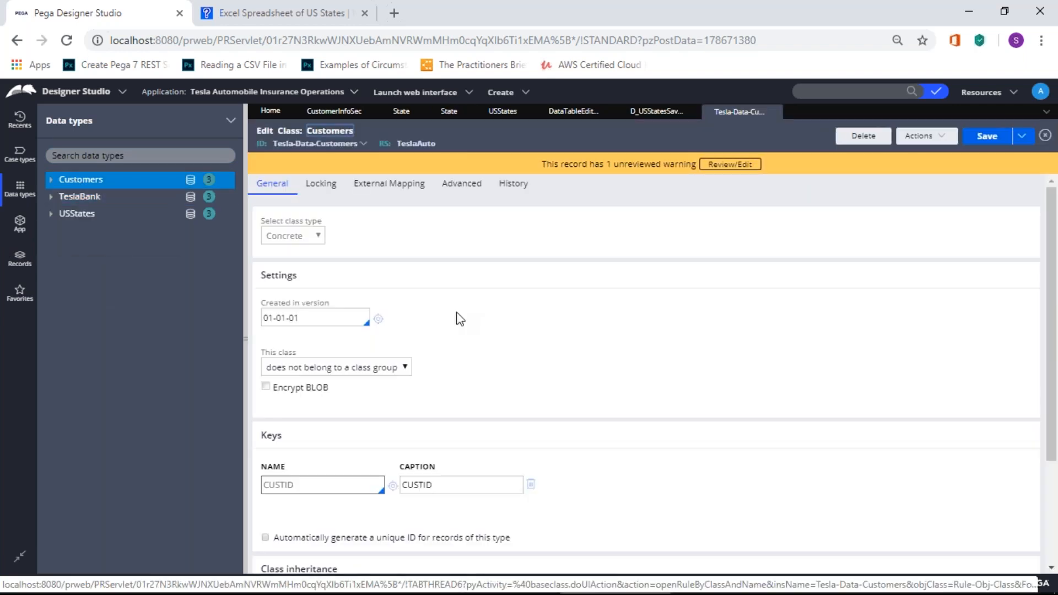
scroll(456, 322, down, 5)
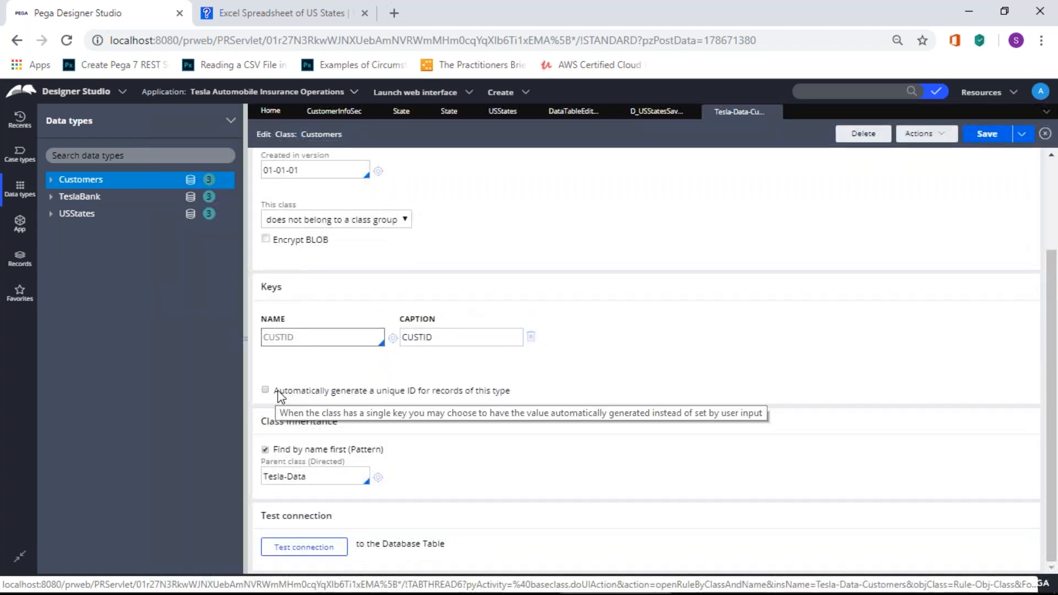
drag(279, 390, 513, 396)
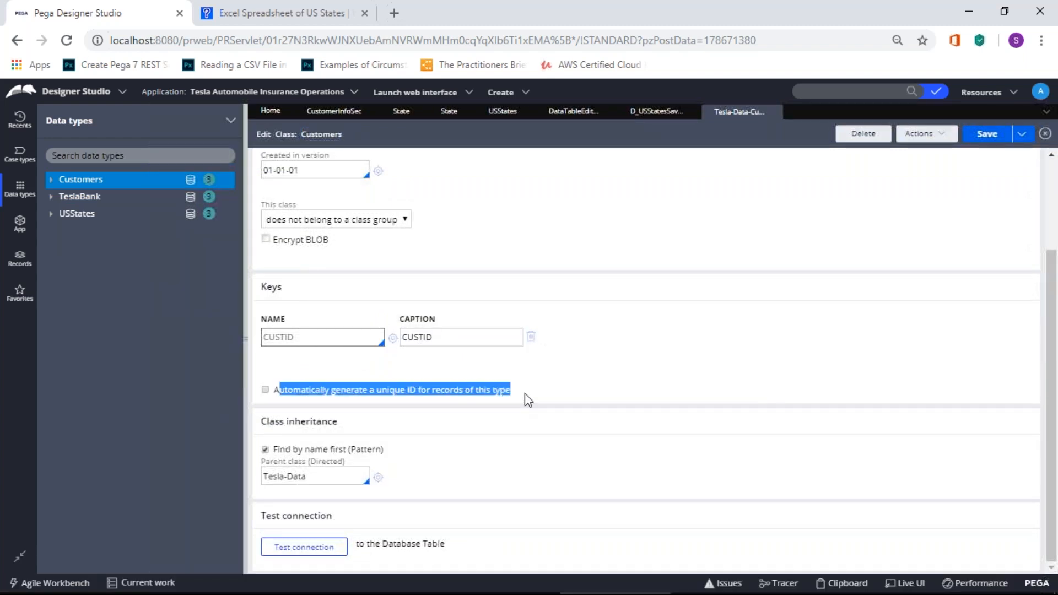
click(525, 393)
drag(274, 391, 515, 405)
click(529, 393)
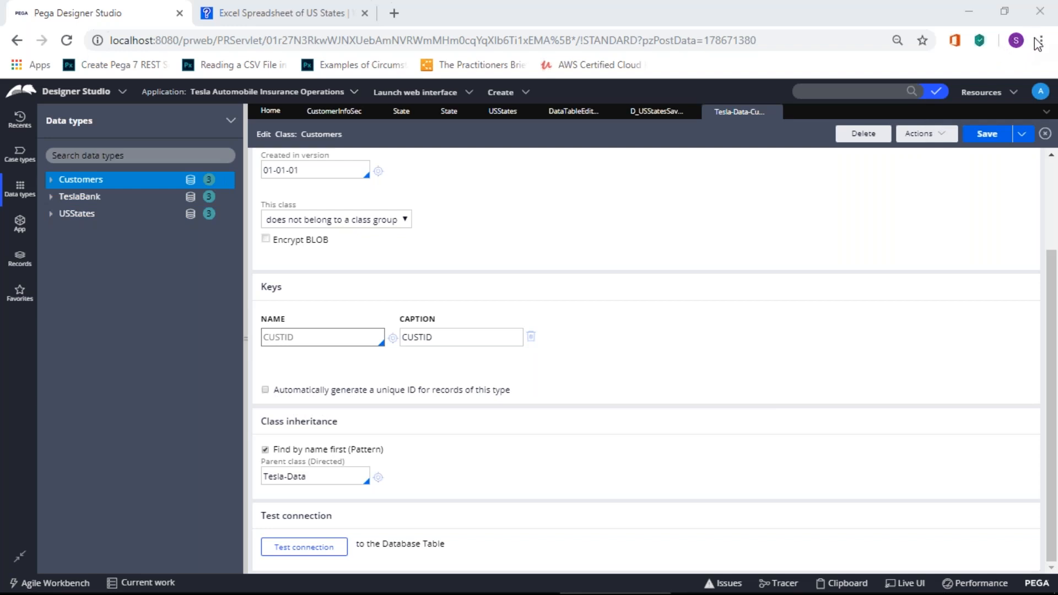
Step: Open the USStates report definition's columns and inspect the pxUpdateDateTime sort order
click(656, 112)
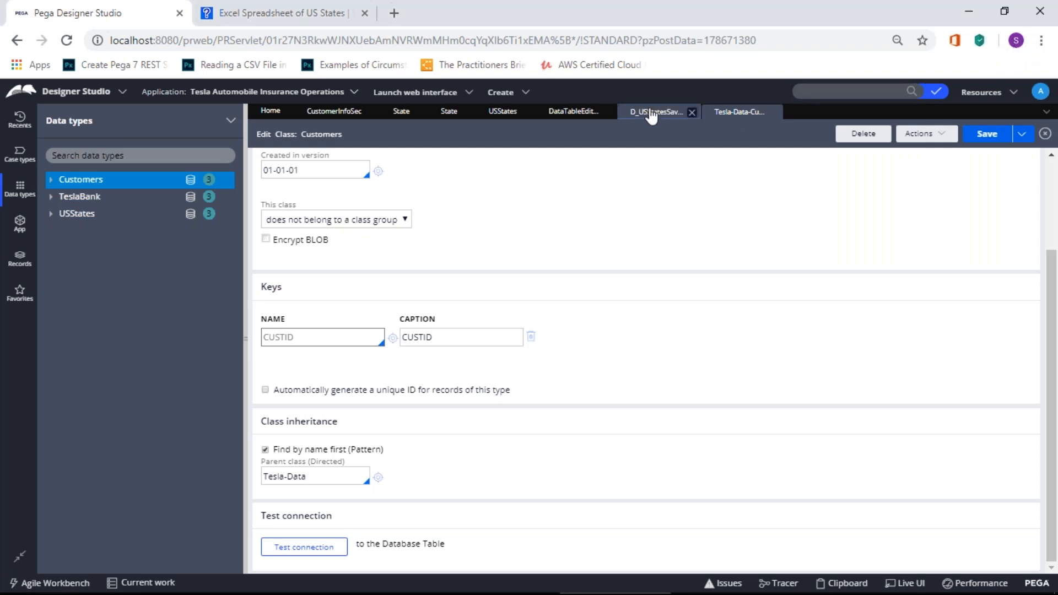
click(728, 114)
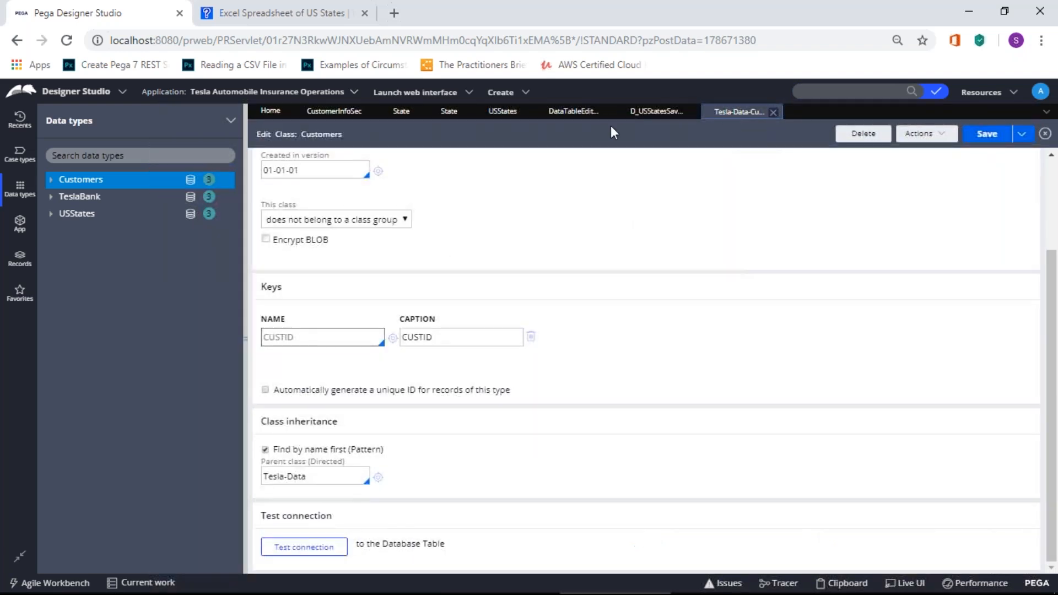
click(658, 114)
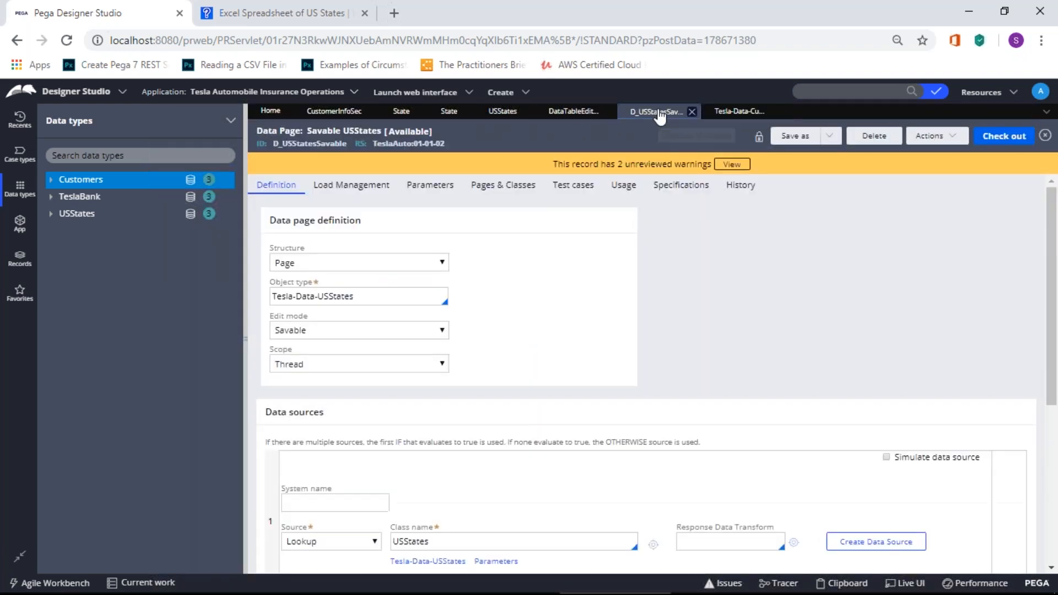
click(577, 125)
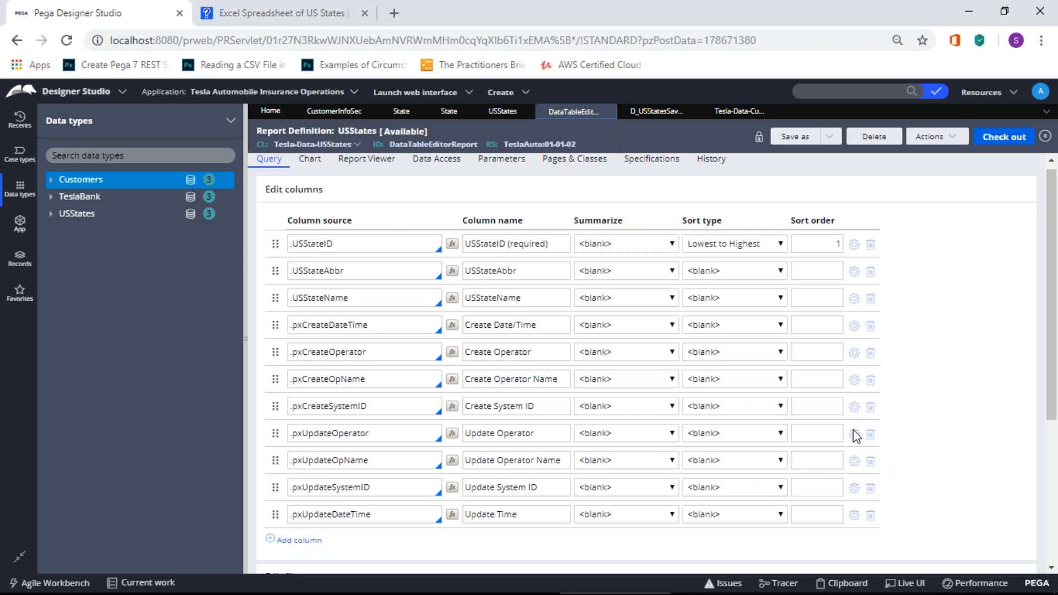
click(835, 514)
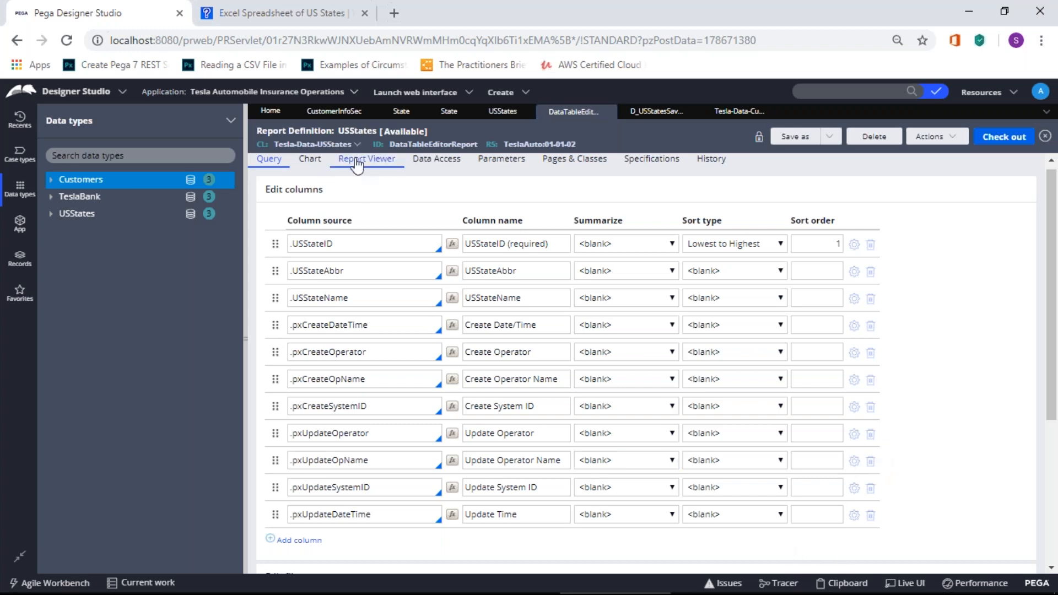
Step: Review the report's Chart, Report Viewer and Data Access settings, then return to D_USStatesSavable
click(310, 161)
click(344, 167)
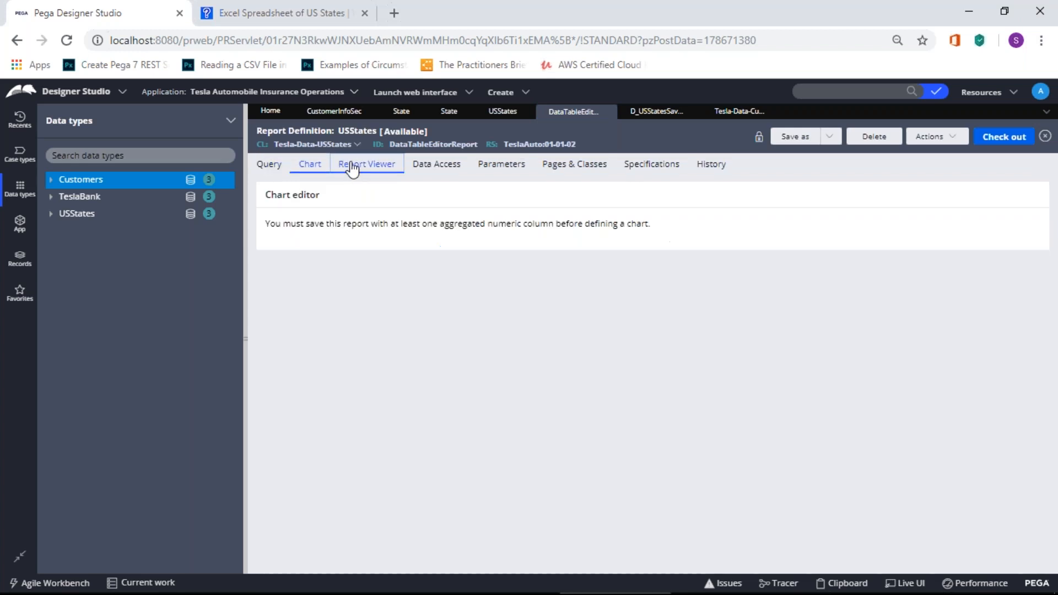
click(424, 167)
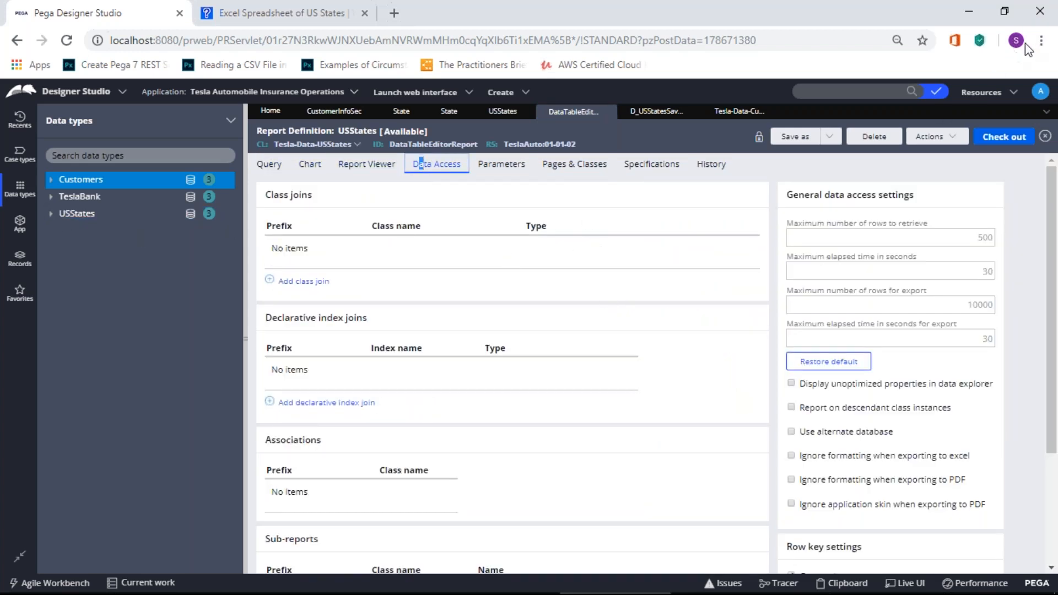
click(1037, 32)
click(664, 112)
scroll(311, 422, down, 3)
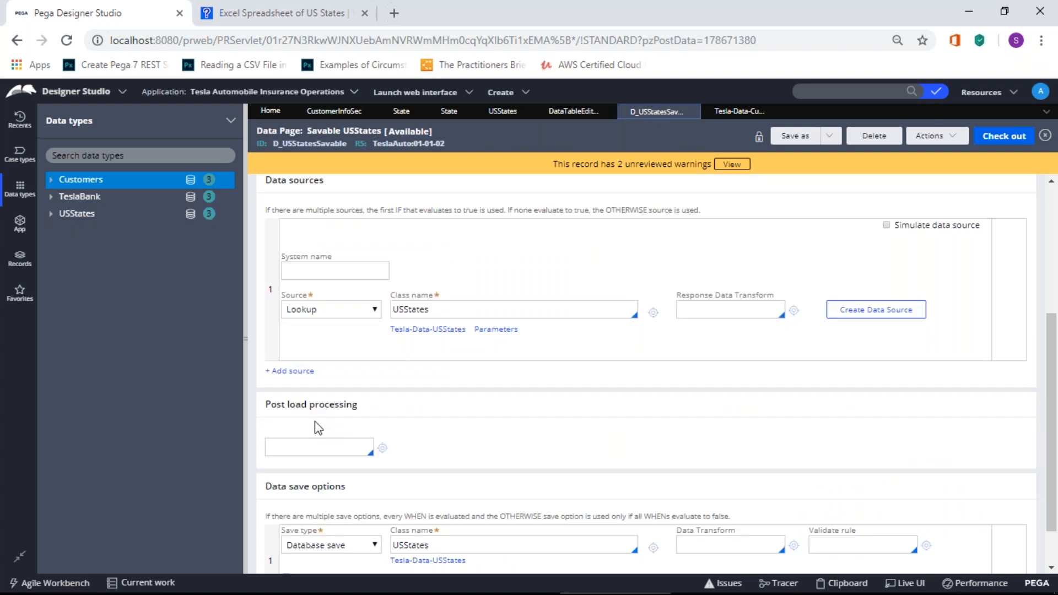
scroll(316, 421, down, 1)
scroll(356, 400, up, 5)
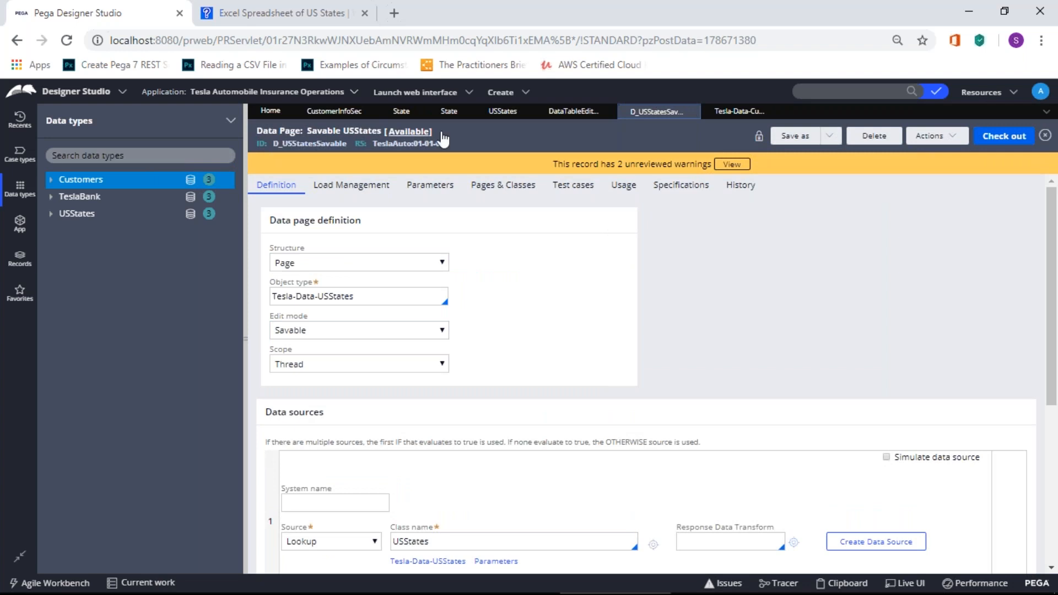
Step: Close the D_USStatesSavable, Tesla-Data-Customers and report definition tabs, discarding the report's unsaved changes
click(692, 112)
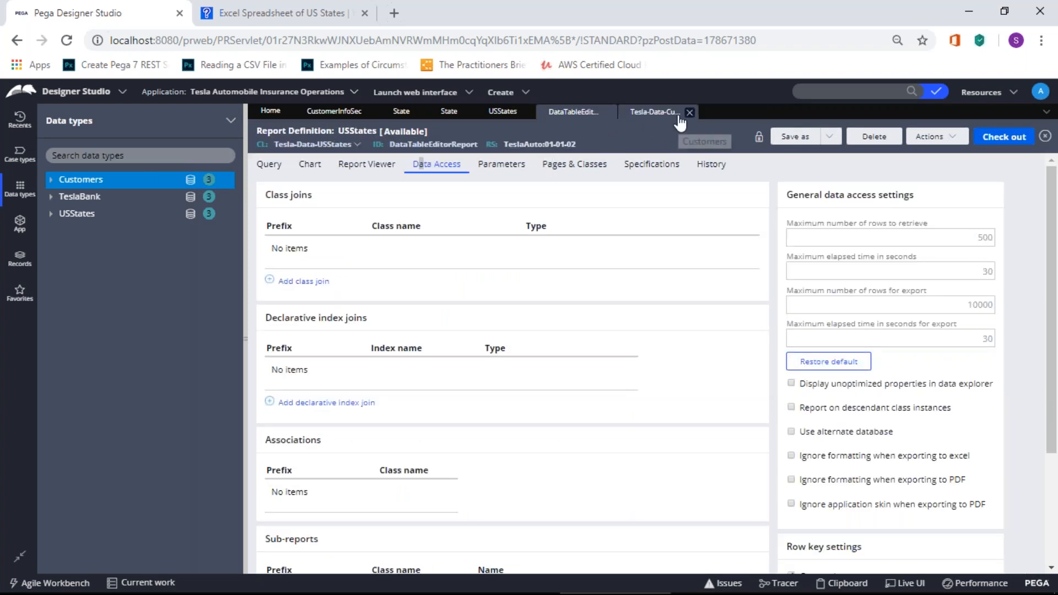
click(689, 112)
click(607, 112)
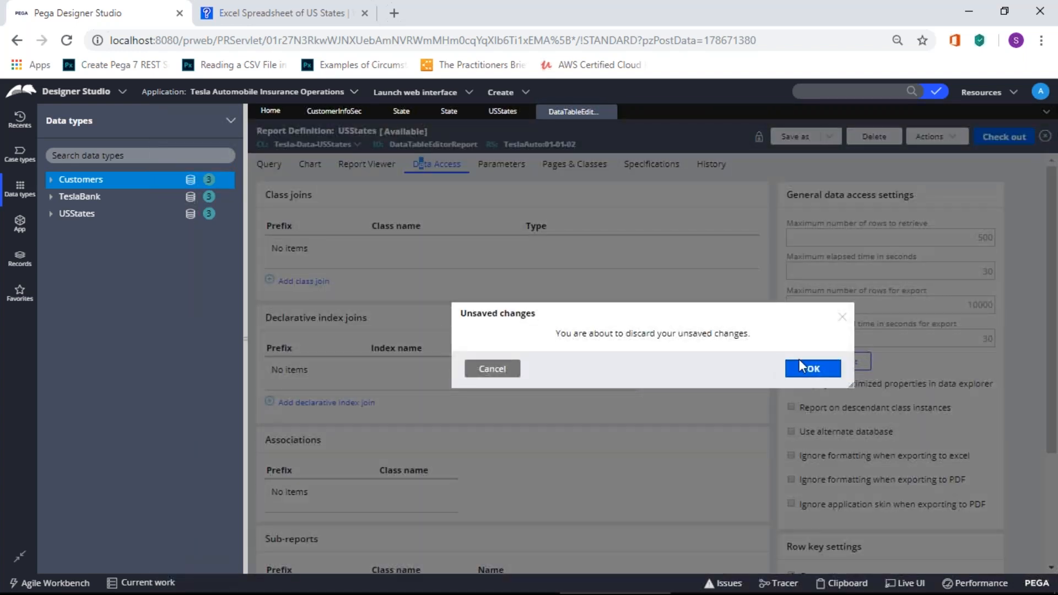
click(489, 368)
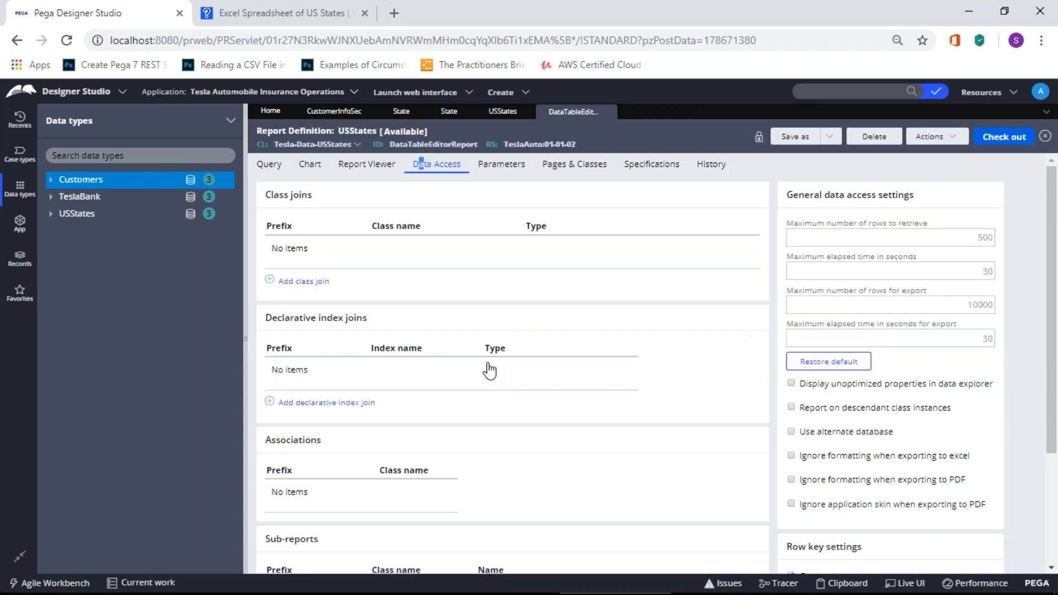
click(269, 164)
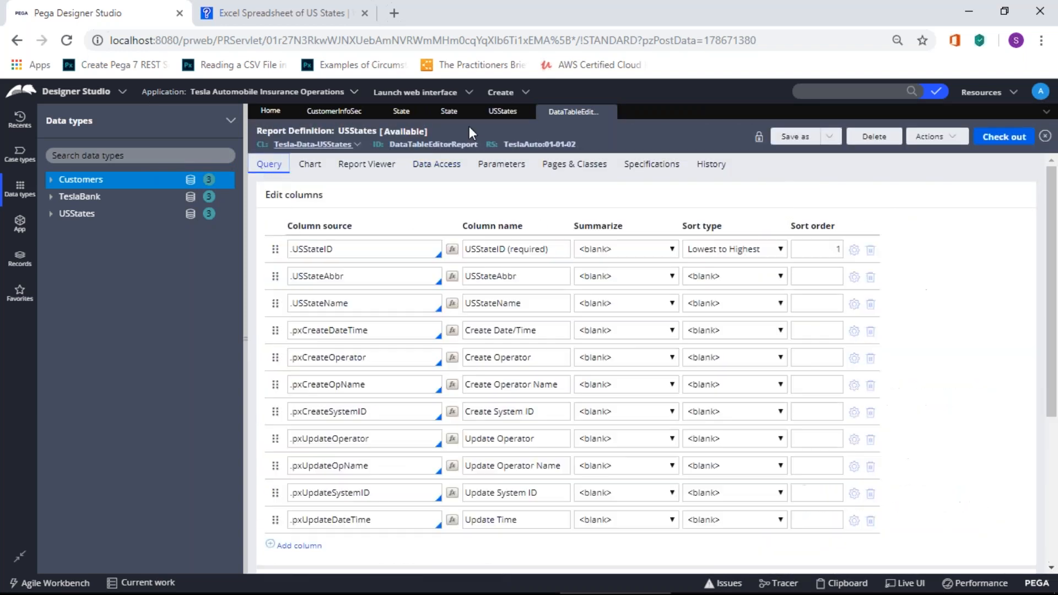
click(607, 112)
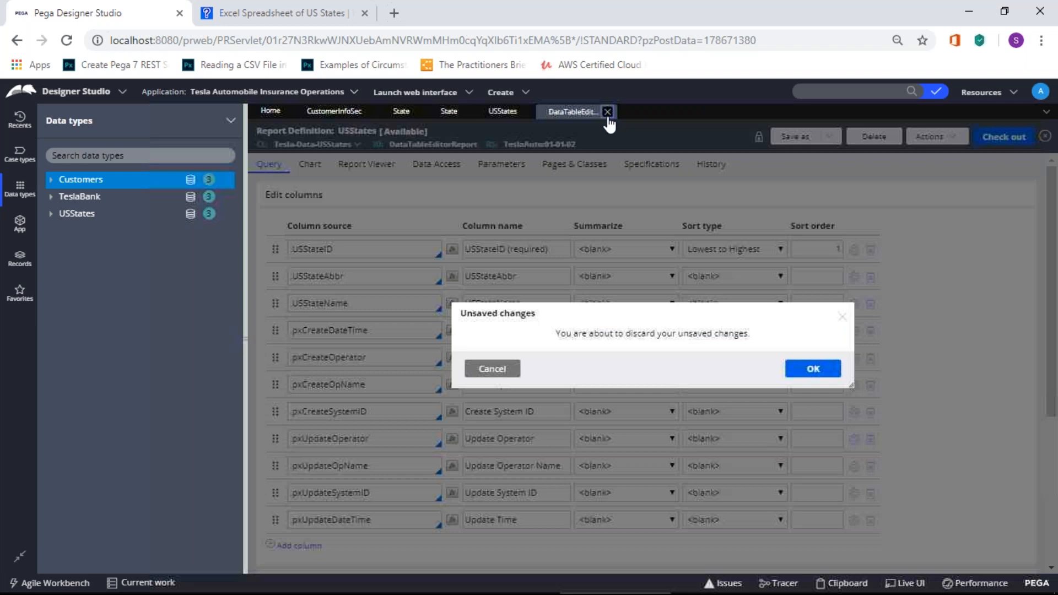
key(Return)
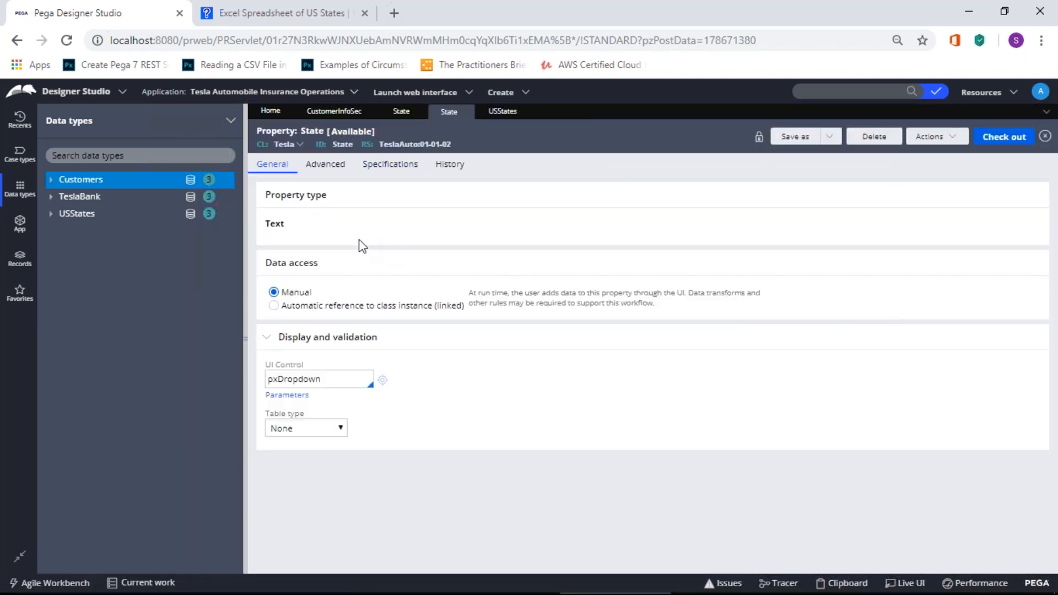
Step: Bring up the USStates data type and scroll through its records US01–US50
click(494, 113)
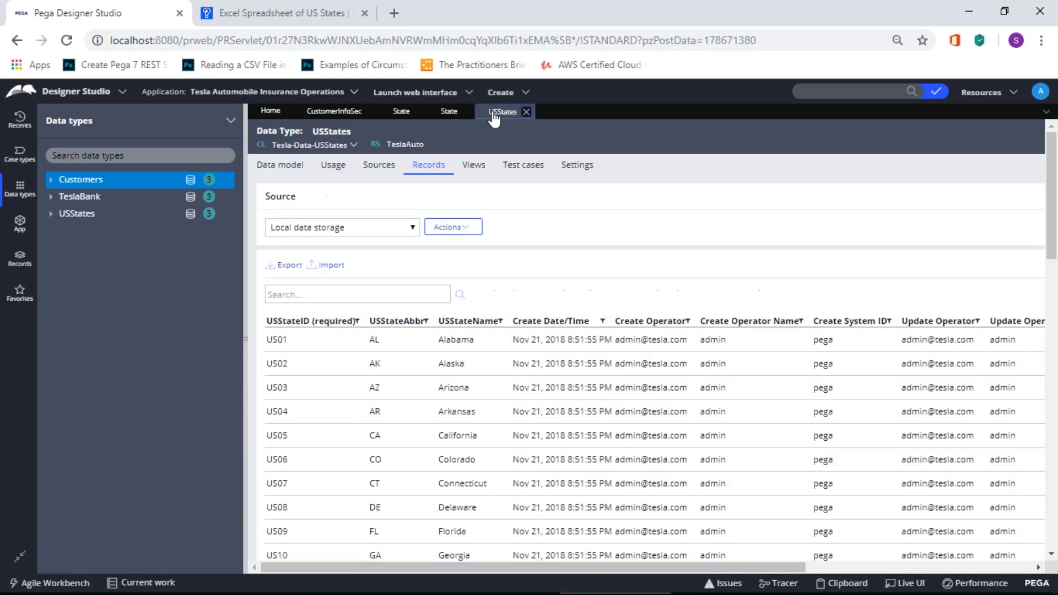
scroll(561, 379, down, 10)
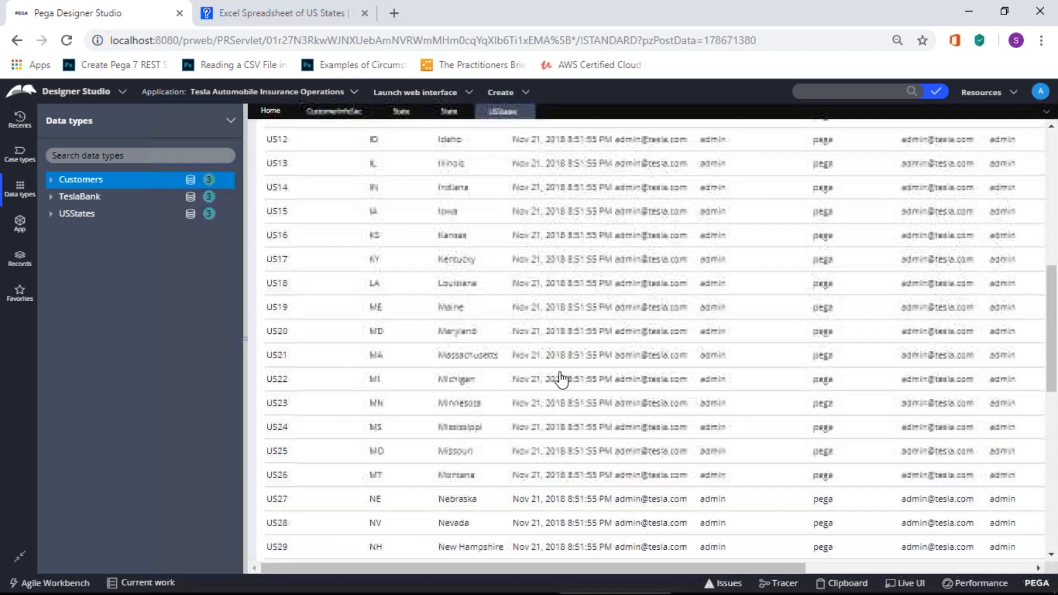
scroll(561, 379, down, 5)
scroll(561, 377, up, 15)
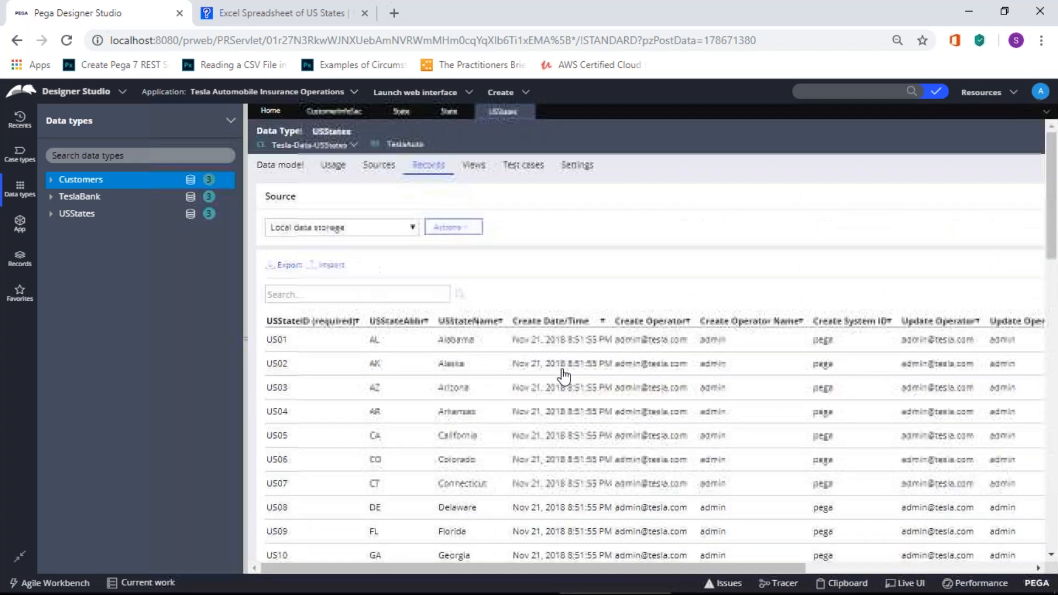
Step: Show the Tesla-TeslaAuto-Work class actions in the App explorer, then switch to the Paint diagram
click(19, 224)
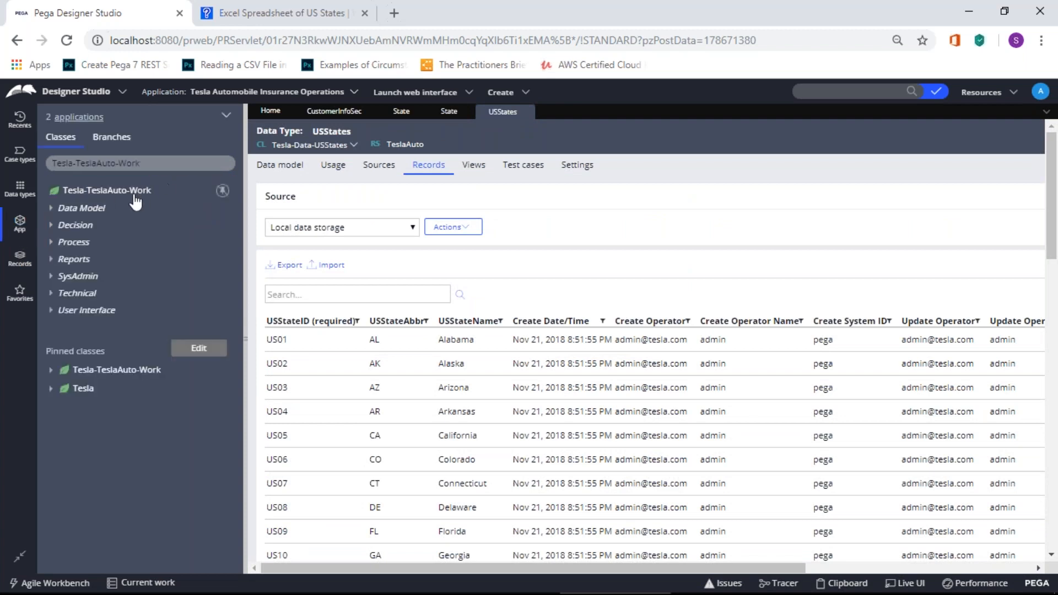
right_click(132, 204)
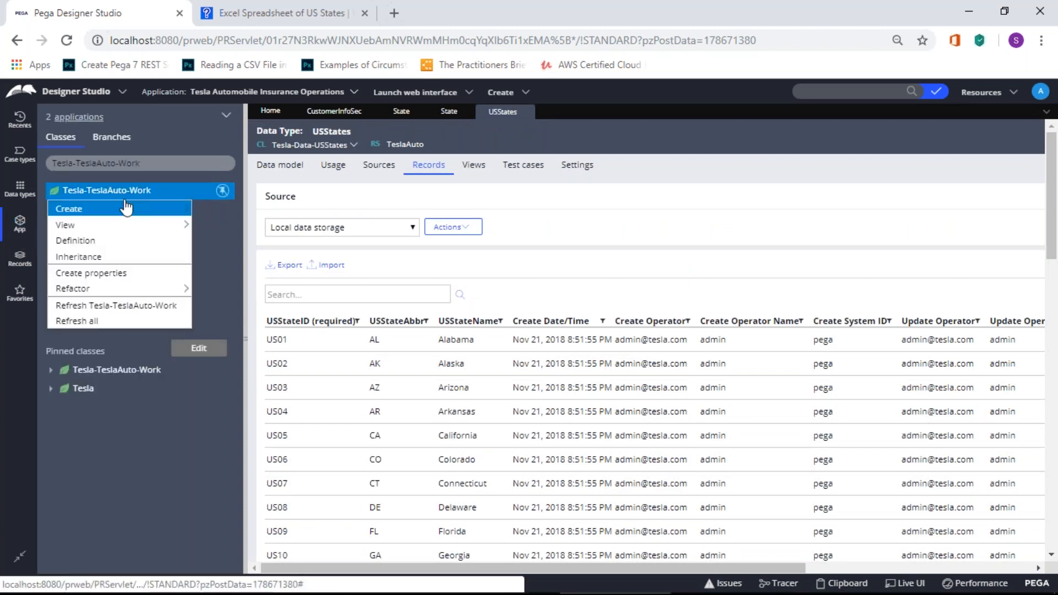
mouse_move(127, 218)
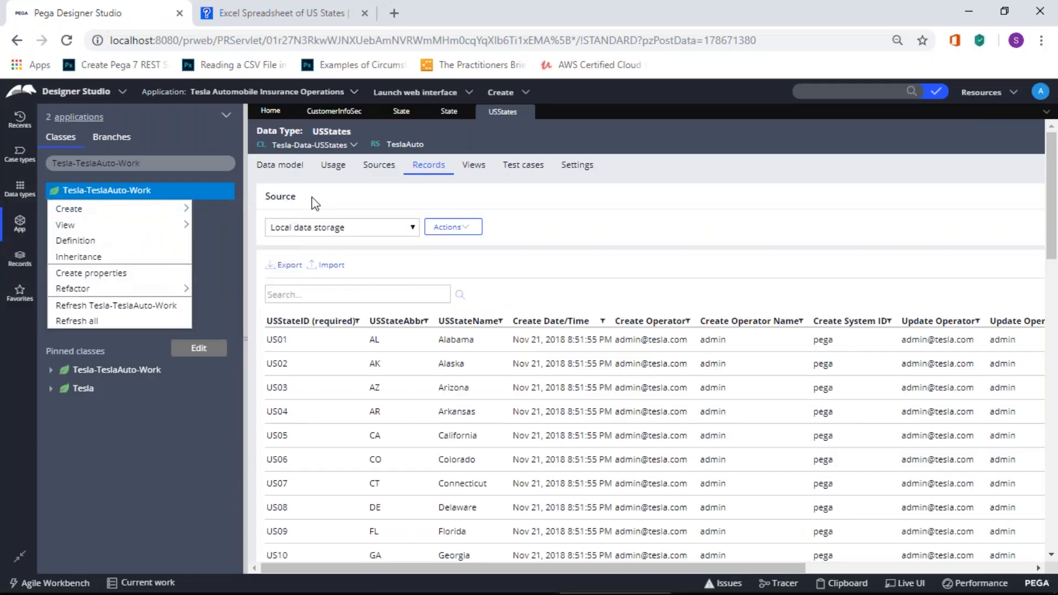
key(alt+Tab)
key(alt+Tab)
key(alt+Tab)
key(alt+Tab)
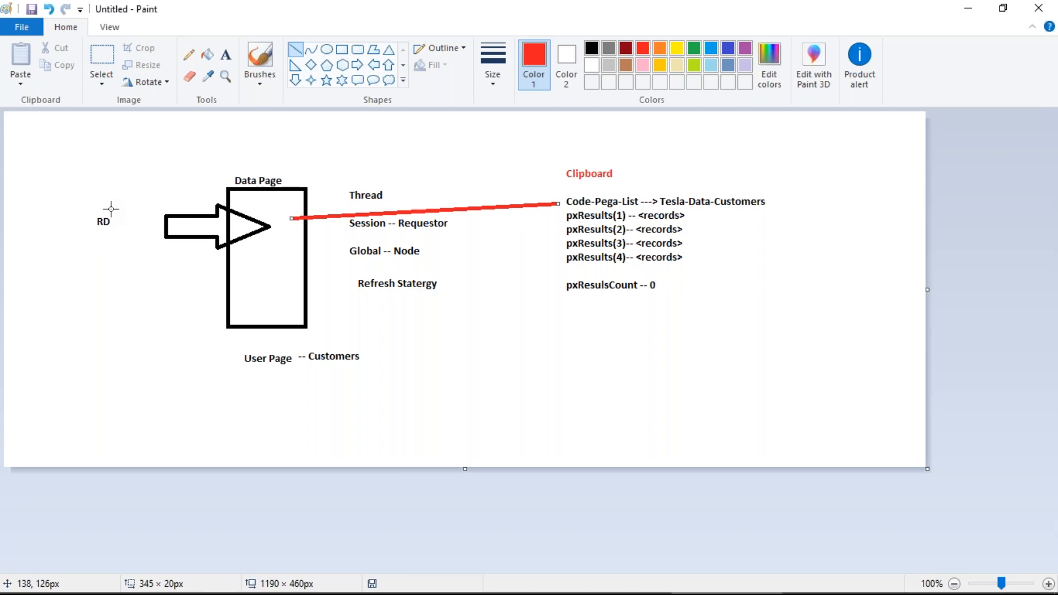
Step: Return from the Paint diagram to Pega Designer Studio
key(alt+Tab)
key(alt+Tab)
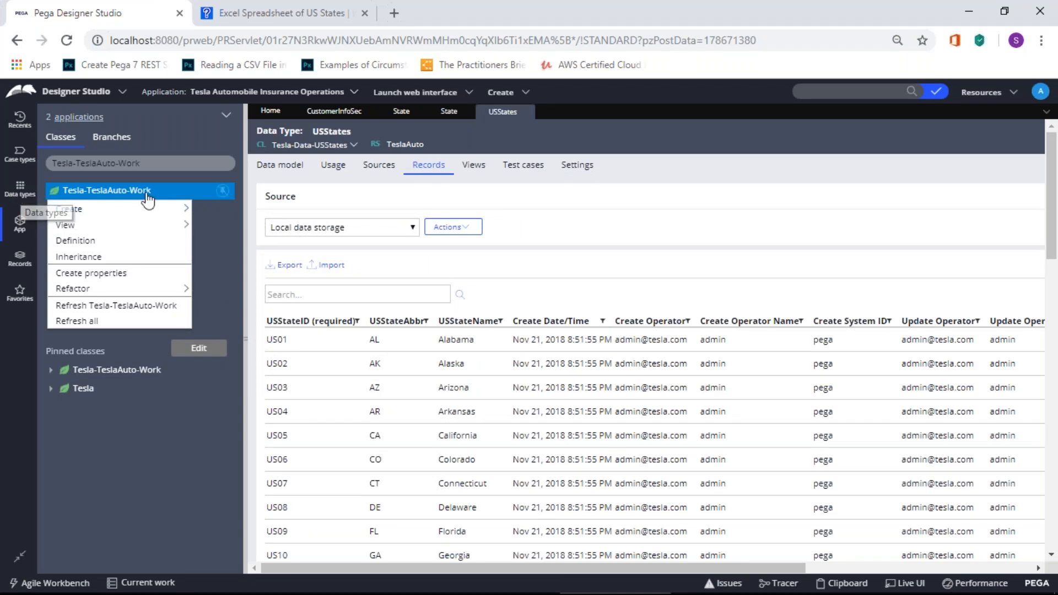
Step: Create a new Report Definition on Tesla-TeslaAuto-Work via Create > Reports > Report Definition
click(154, 495)
right_click(116, 197)
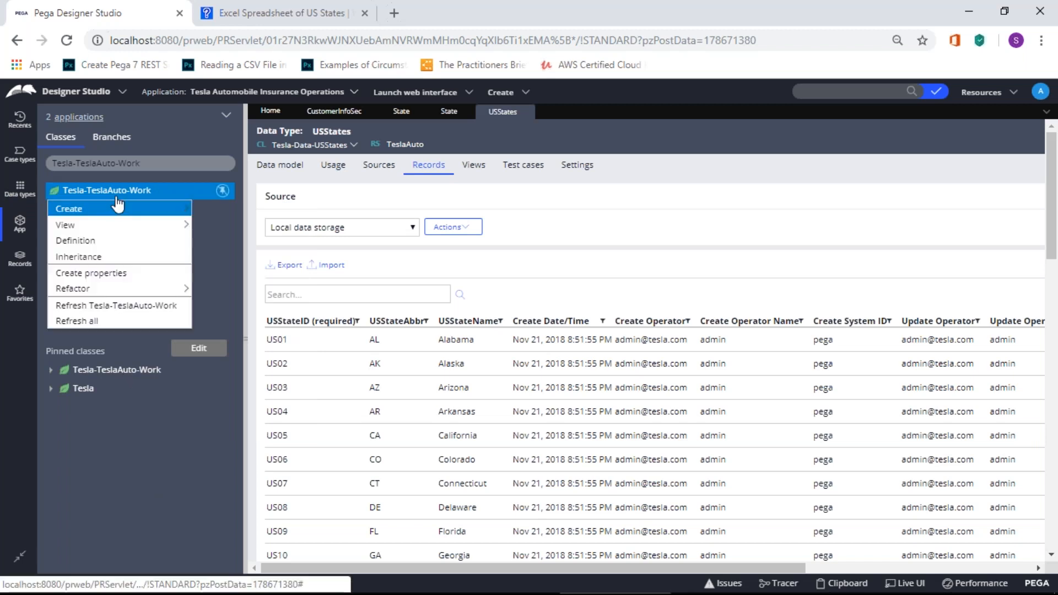
mouse_move(117, 207)
mouse_move(246, 440)
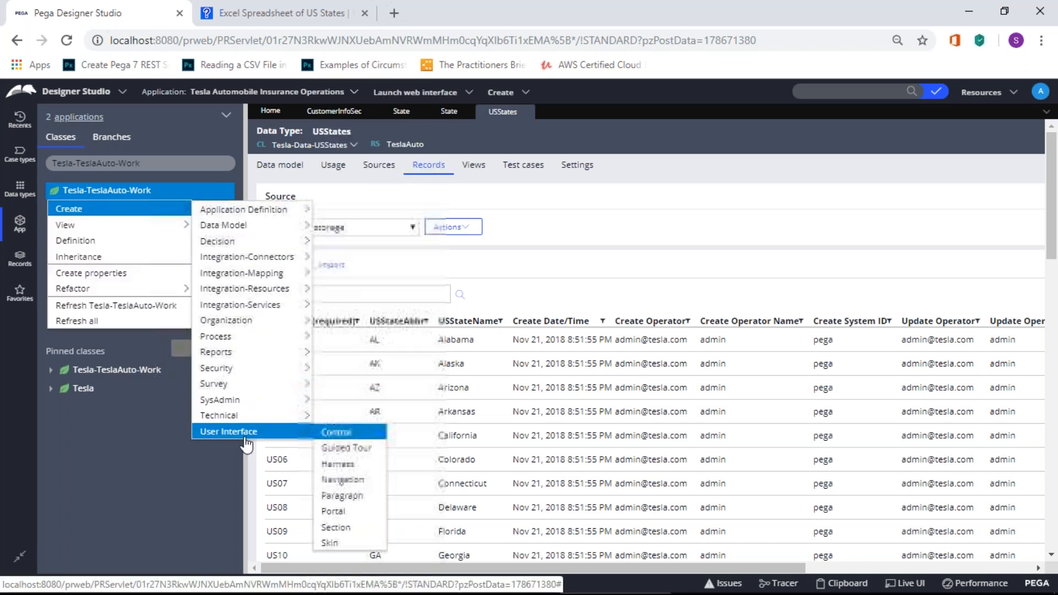
mouse_move(253, 354)
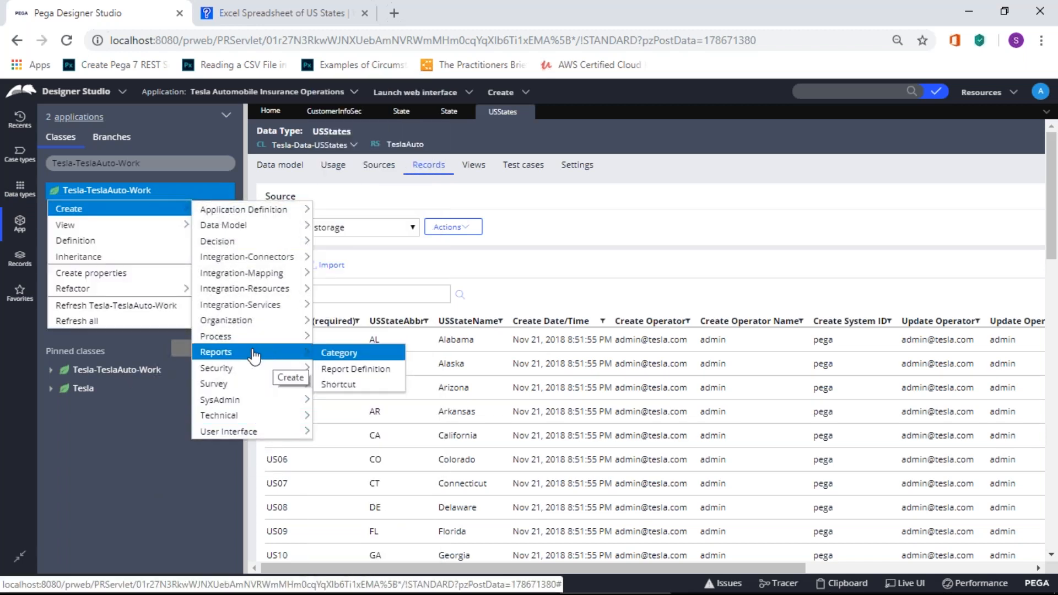
mouse_move(176, 210)
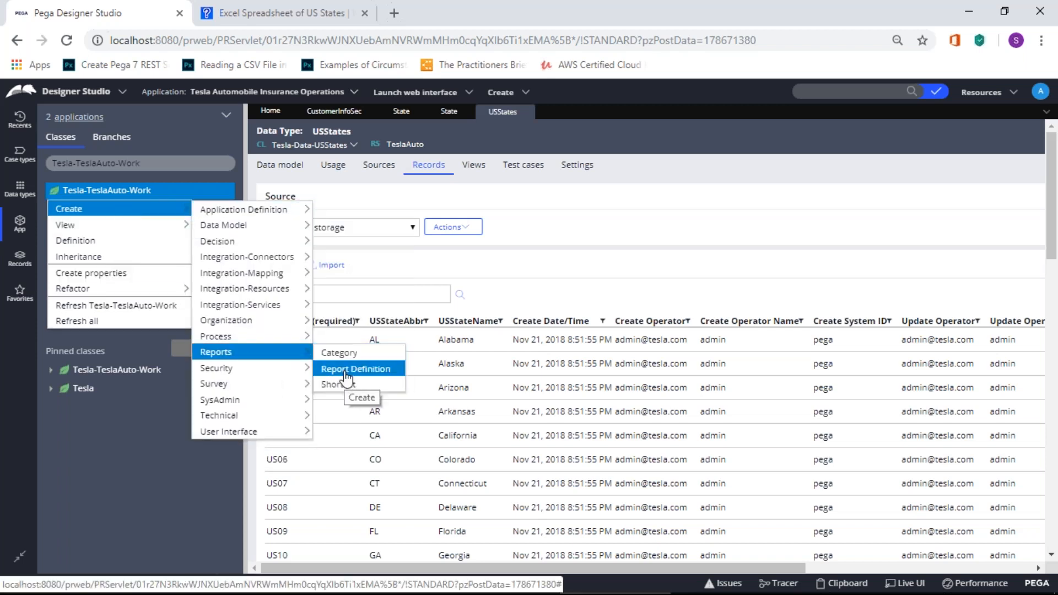
click(346, 370)
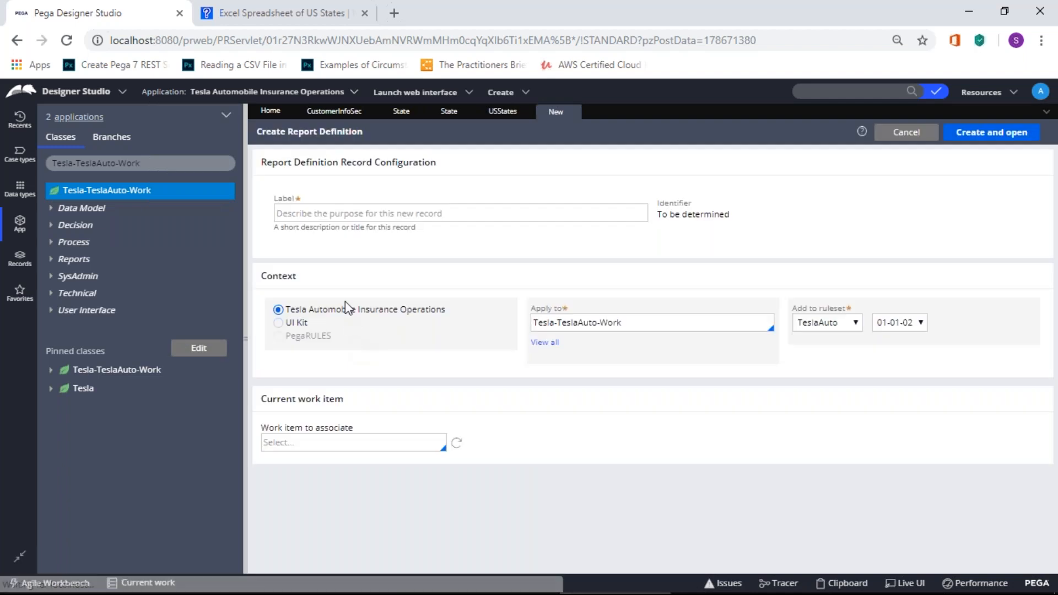
Step: Label the report getUSStatesRpt, apply it to Tesla-Data-USStates, and create and open it
click(335, 218)
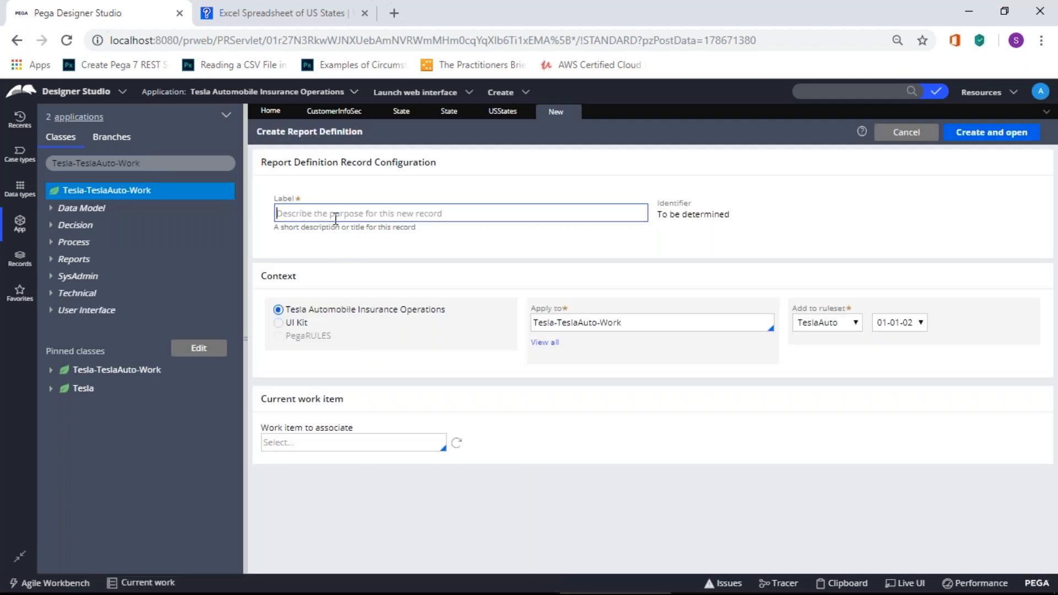
text(getUSStatesRpt)
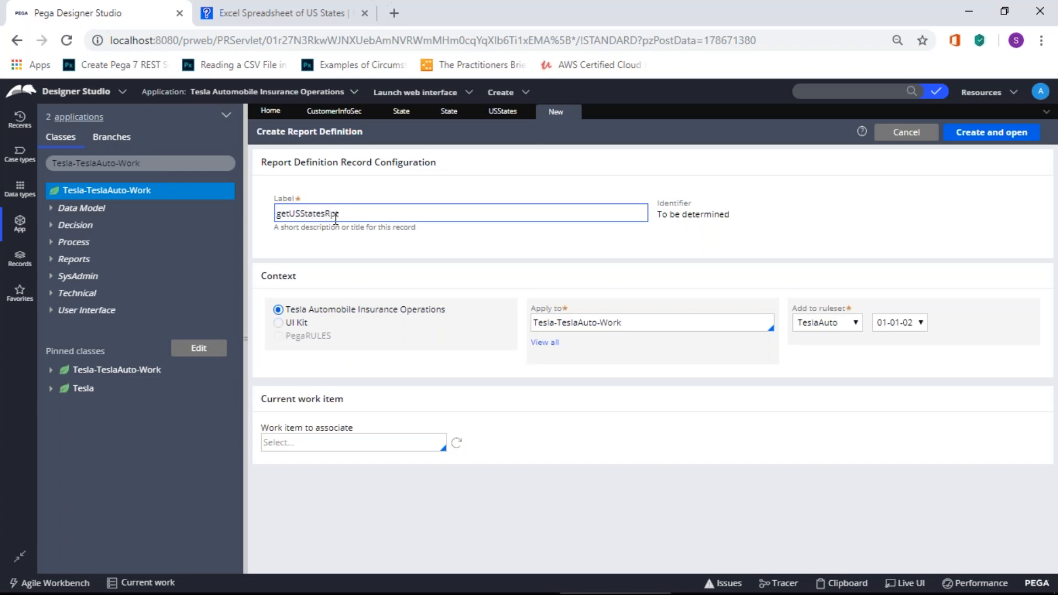
click(546, 268)
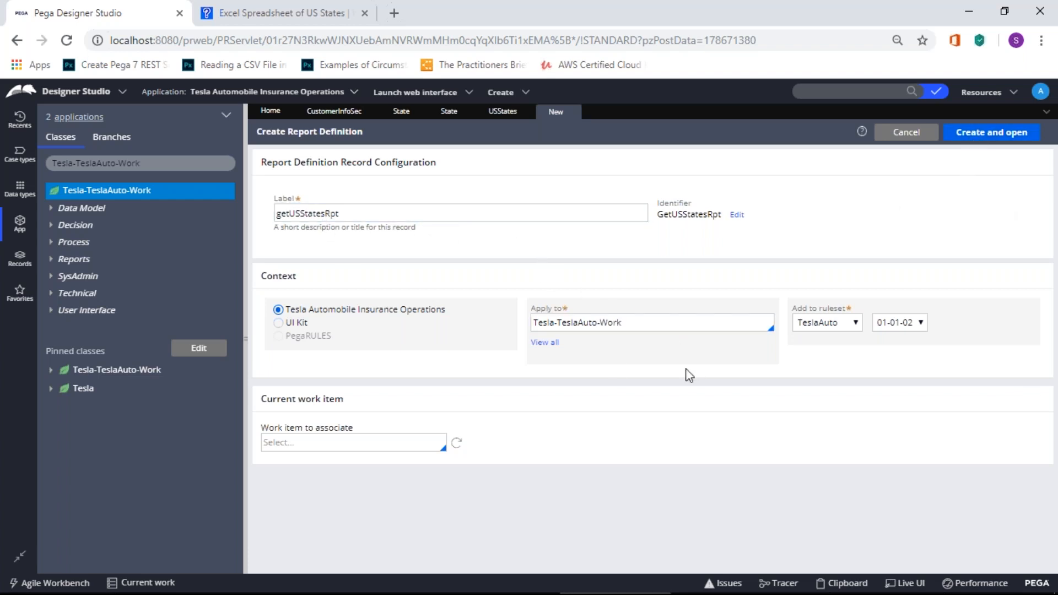
click(557, 324)
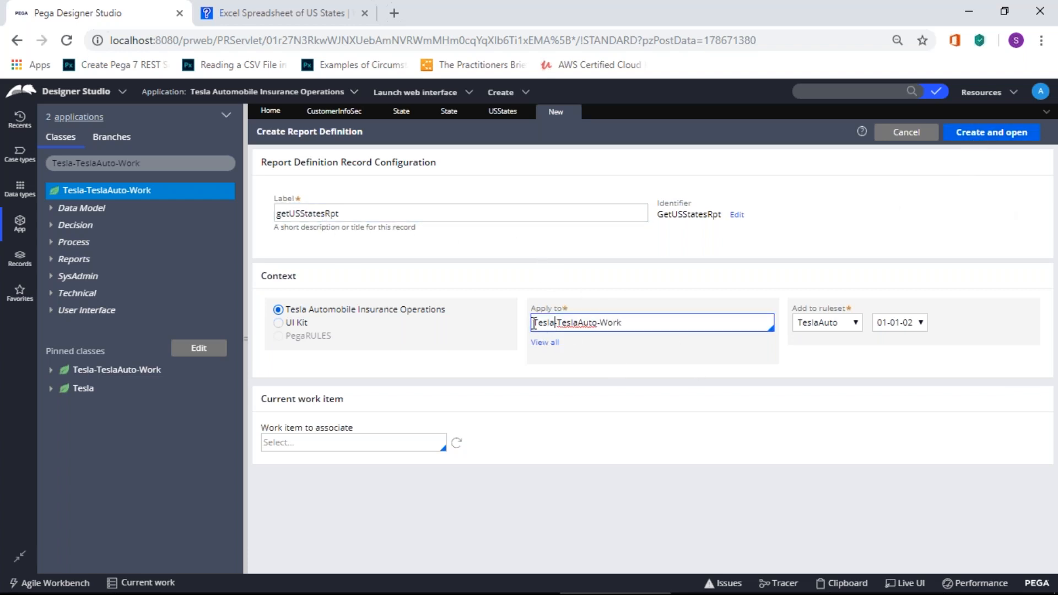
drag(633, 323, 555, 323)
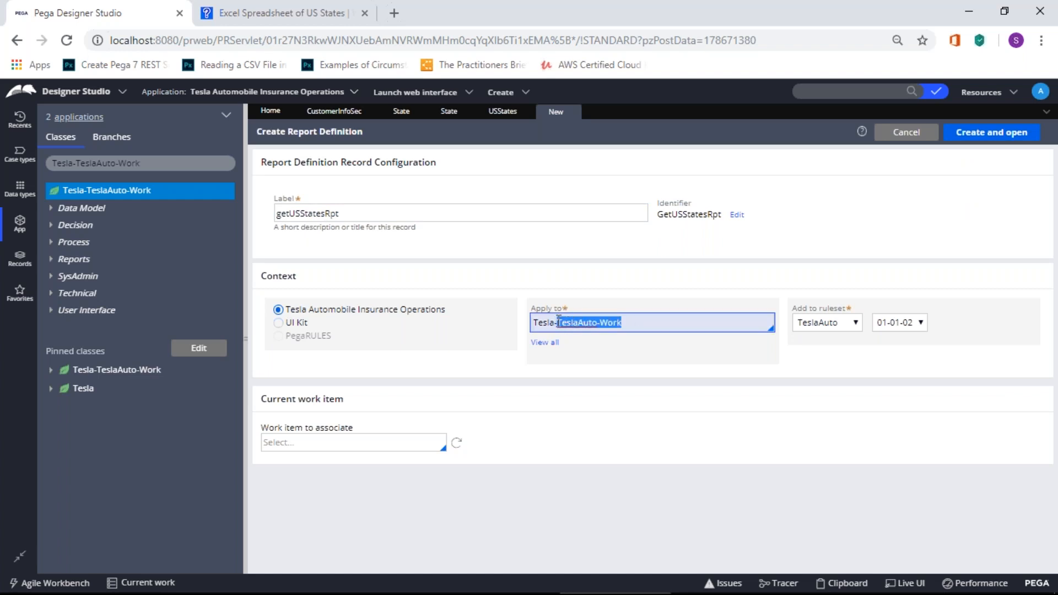
text(D)
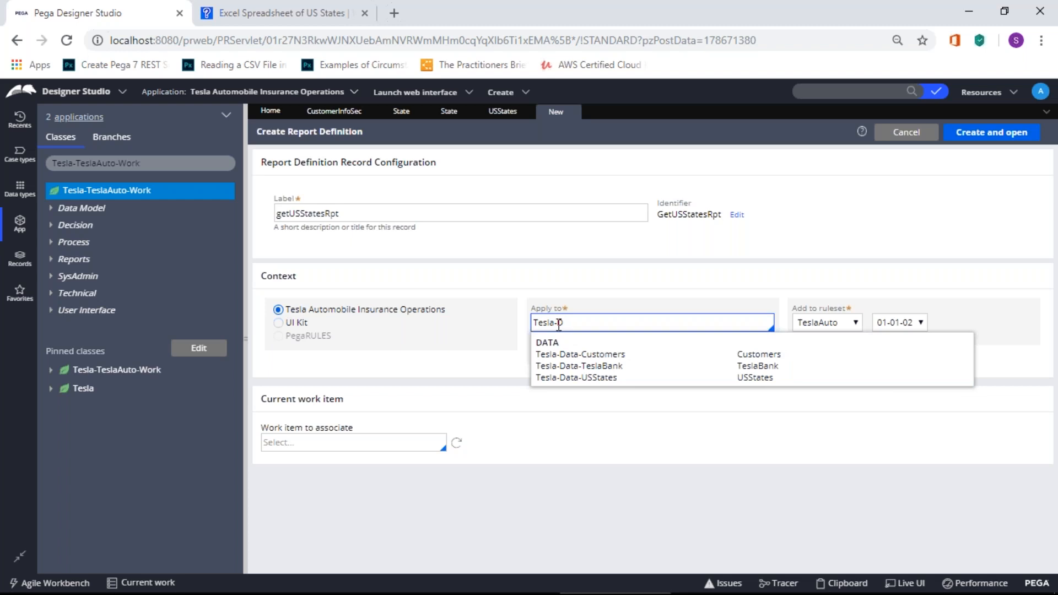
click(578, 379)
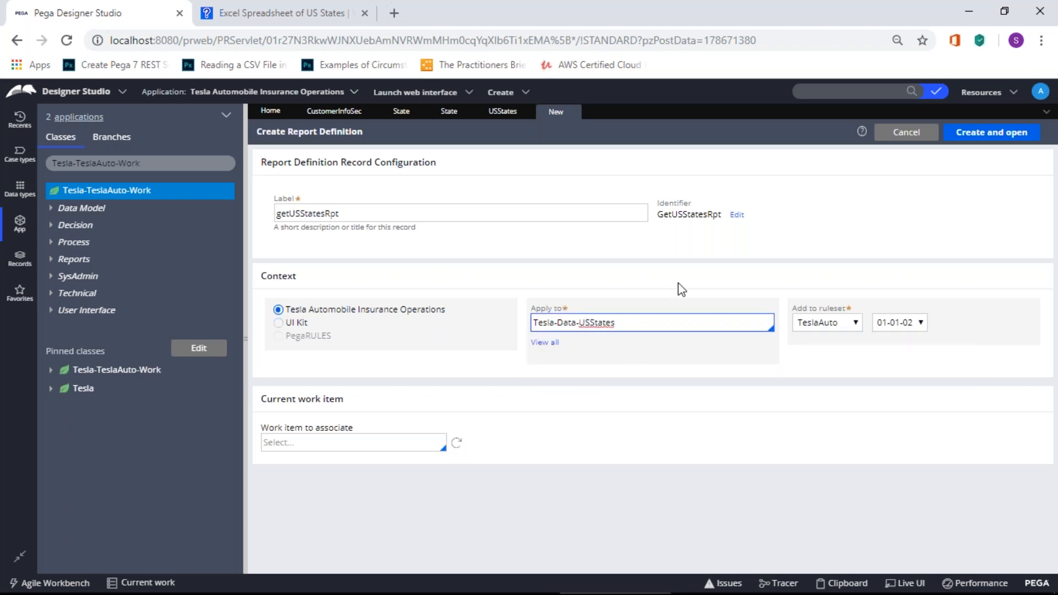
click(988, 136)
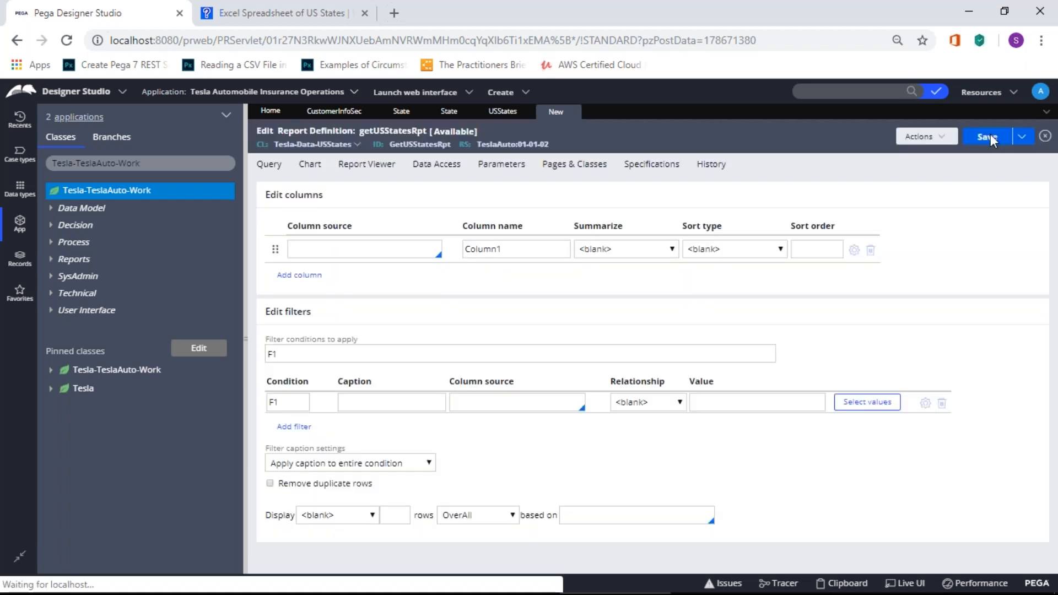
Step: Add report columns .USStateID, .USStateName and .USStateAbbr on the Query tab
click(310, 251)
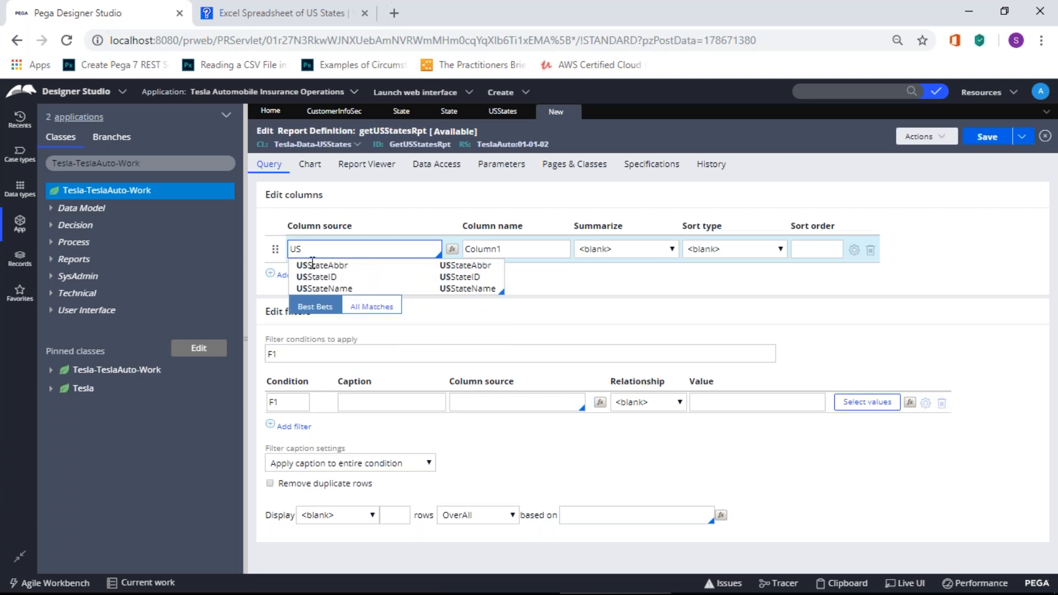
click(317, 277)
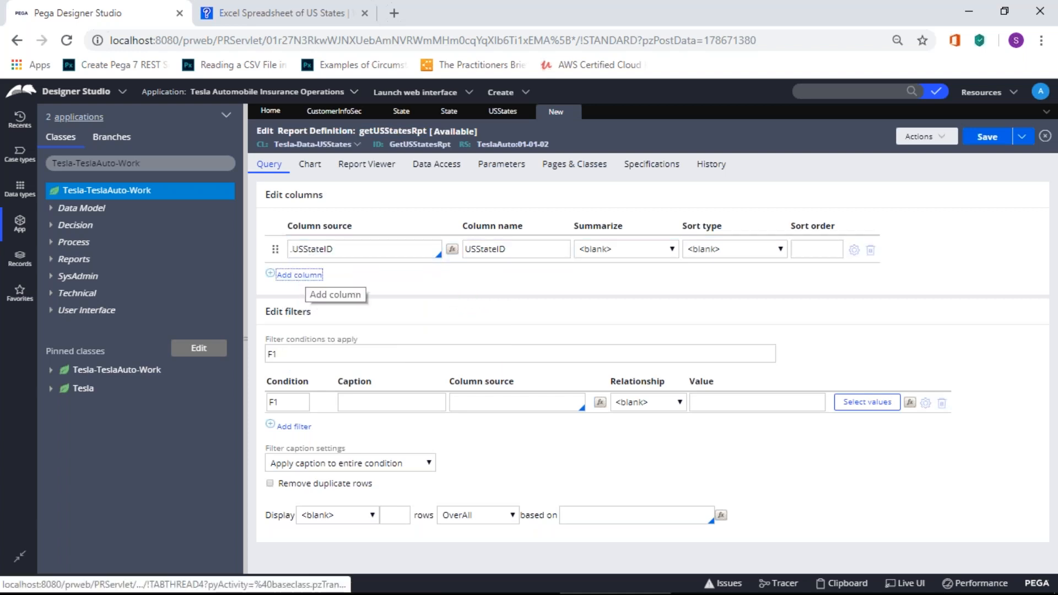
click(299, 275)
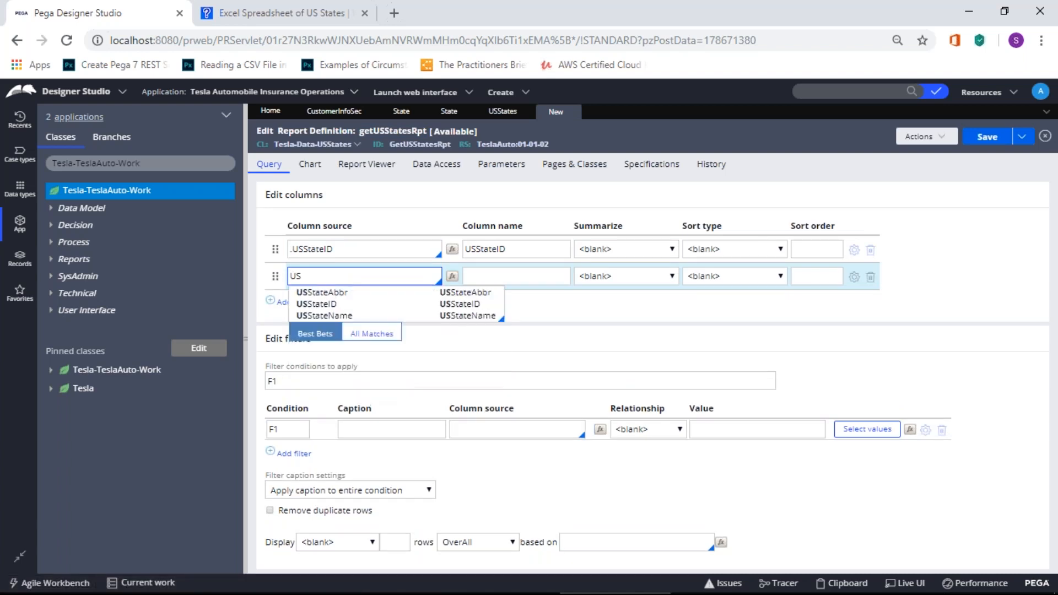
click(323, 315)
click(310, 303)
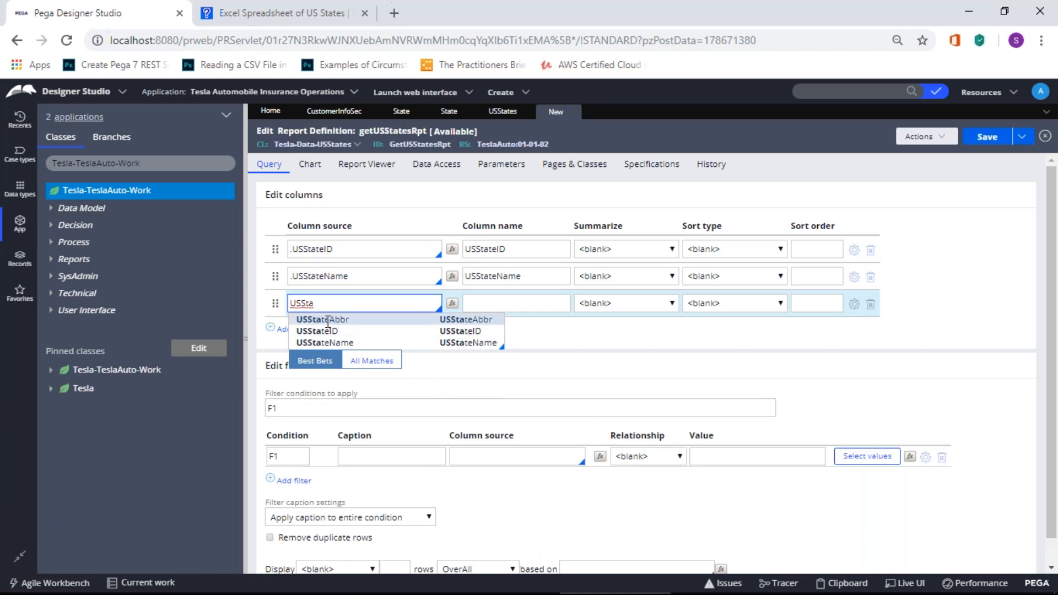
click(314, 320)
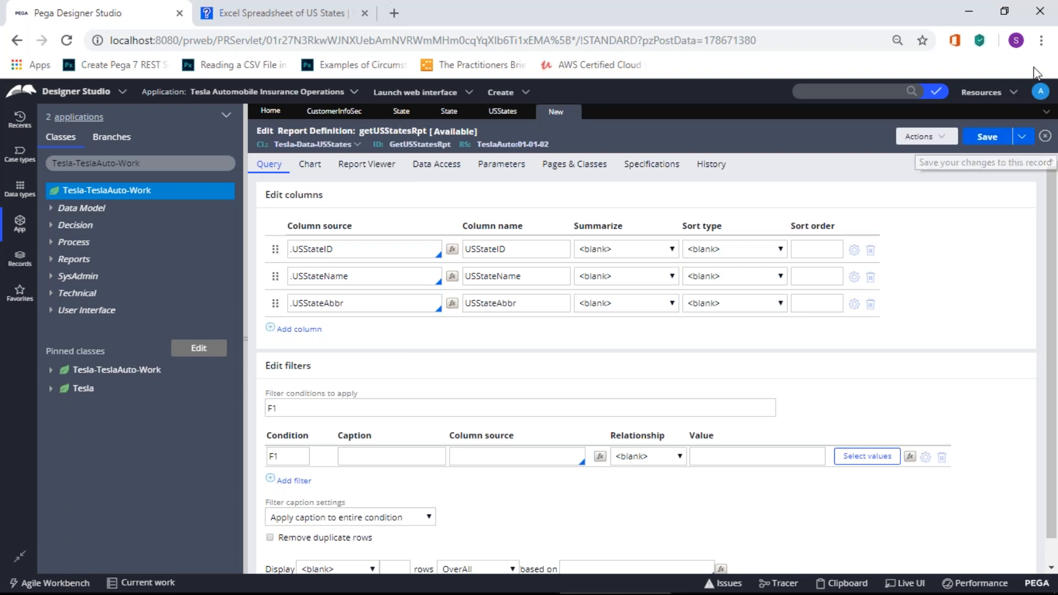
click(1040, 16)
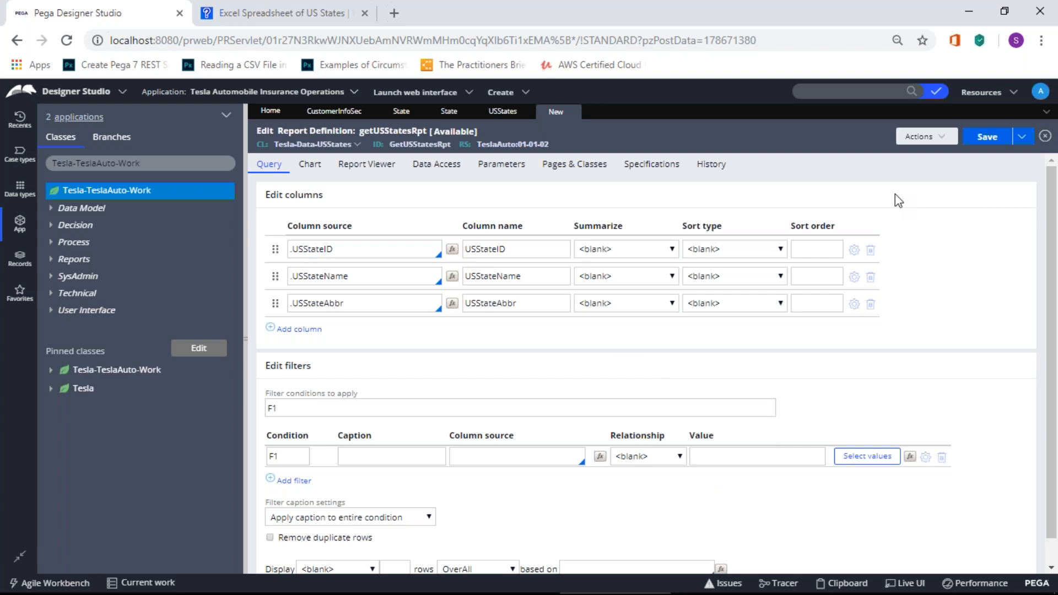
click(1040, 41)
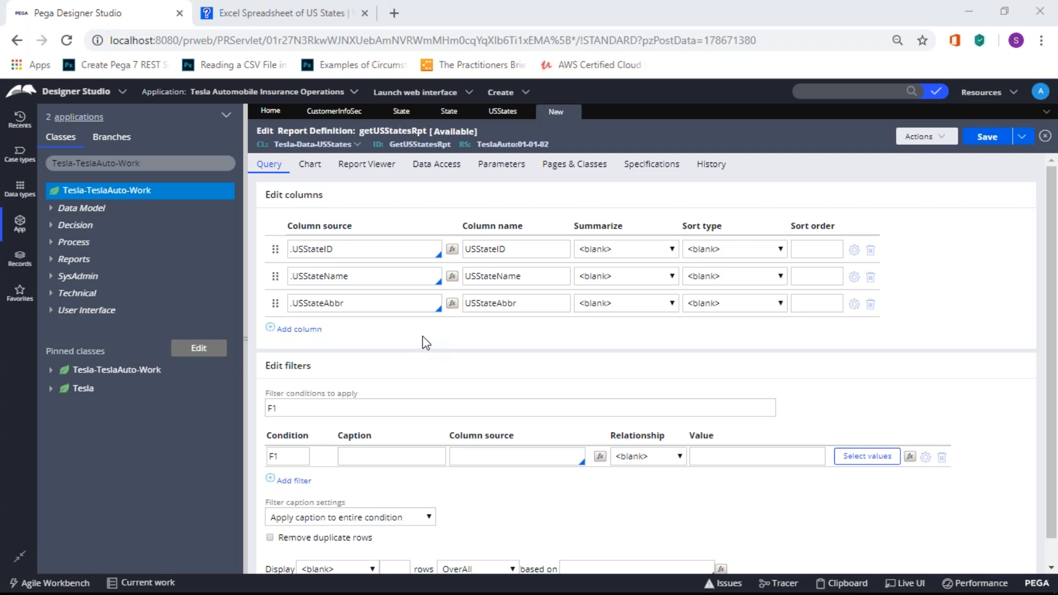
scroll(417, 337, down, 1)
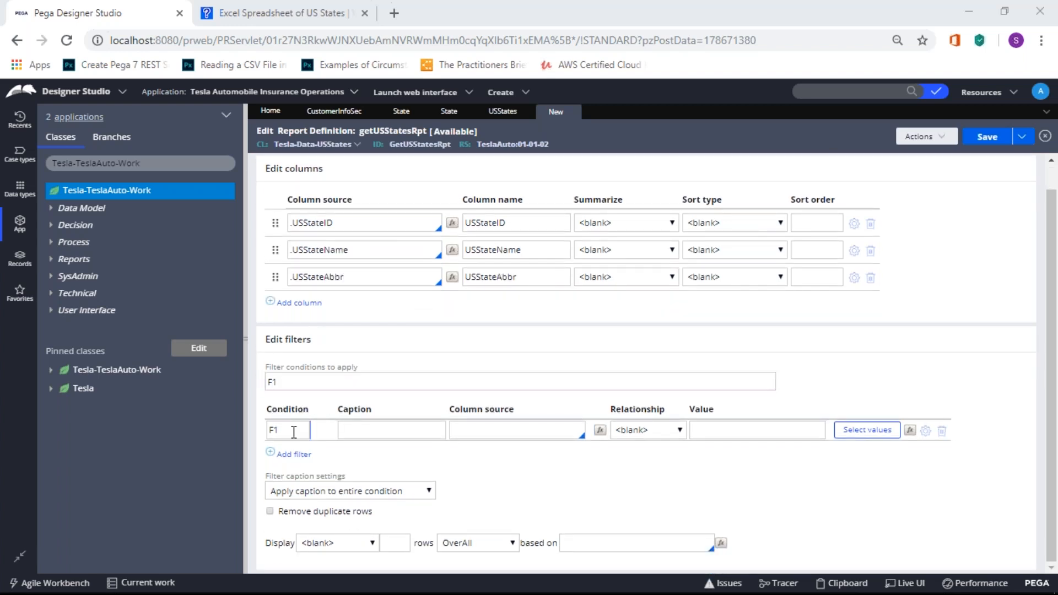
click(279, 380)
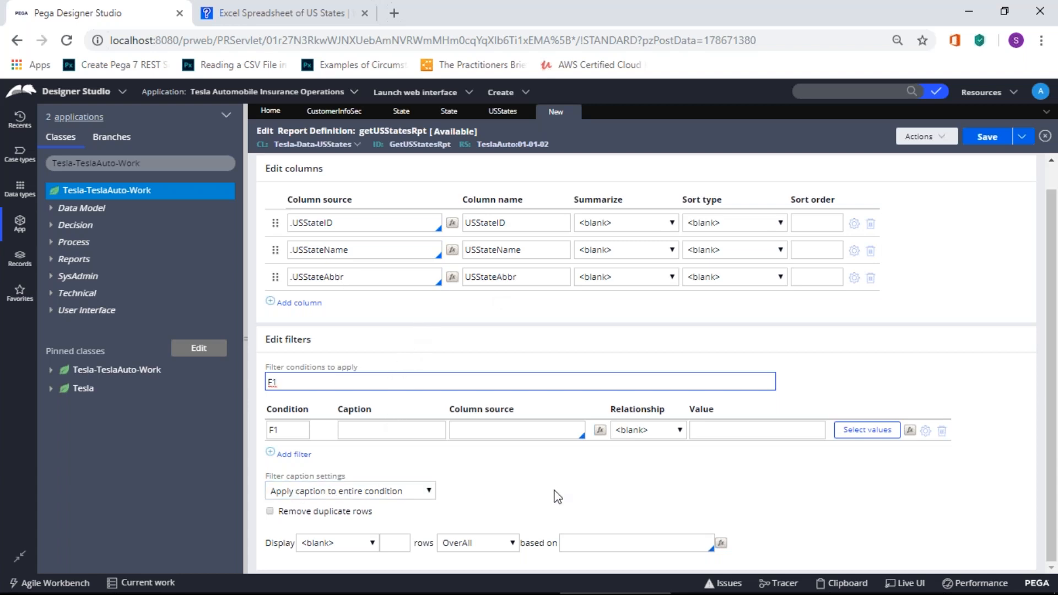
scroll(557, 496, up, 1)
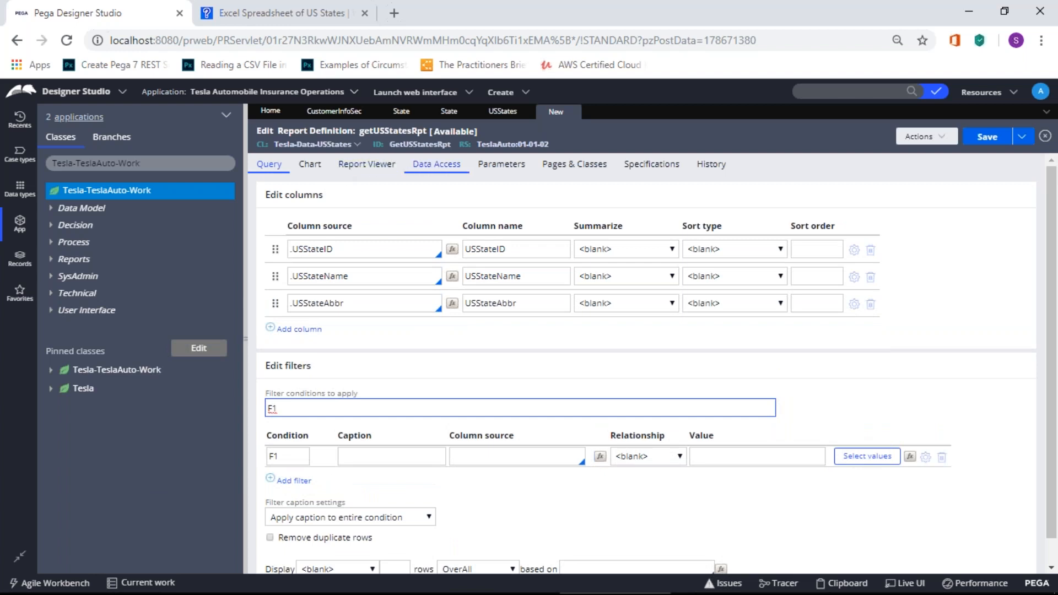
click(342, 168)
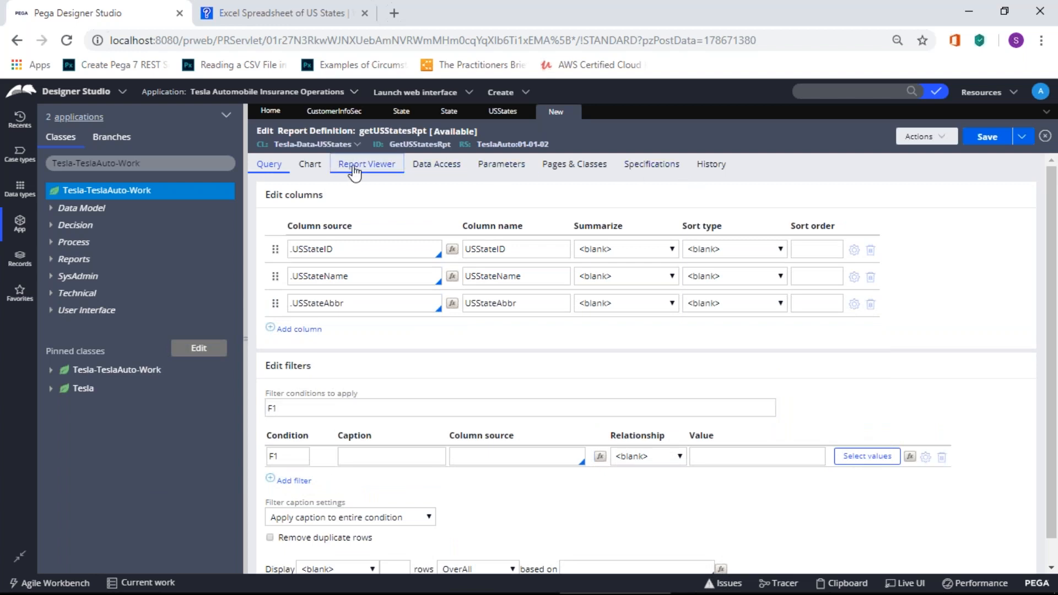
click(310, 170)
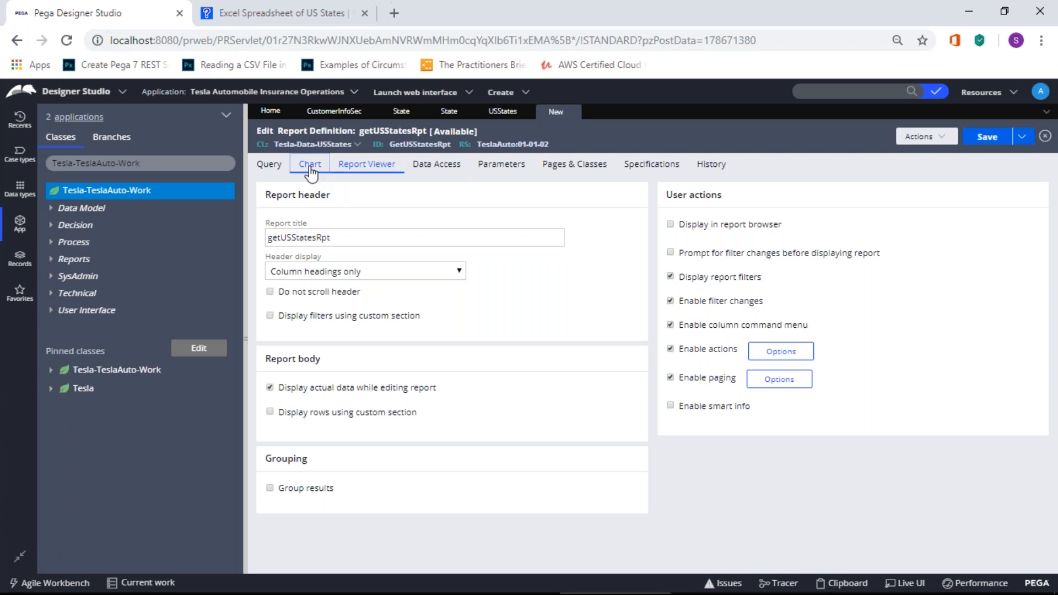
click(271, 173)
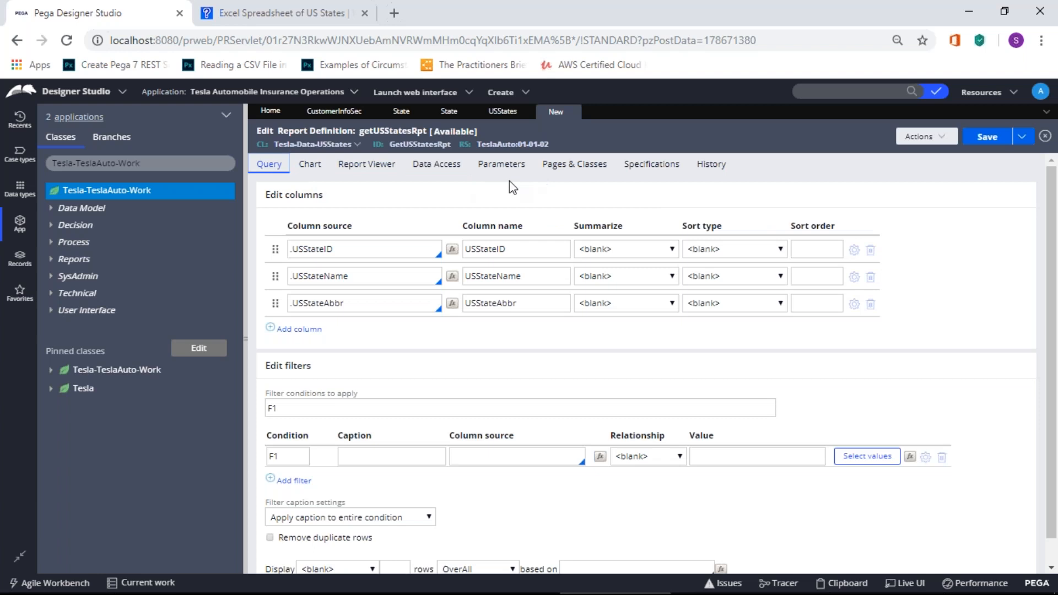
Step: Review the Data Access tab, highlighting the empty Class joins and Declarative index joins sections
click(439, 172)
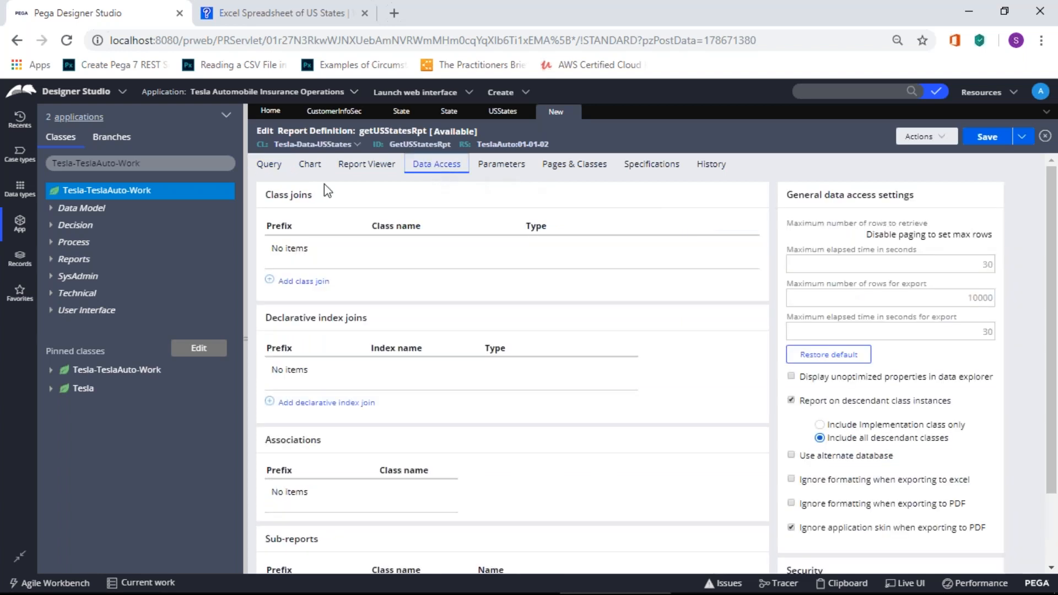
drag(264, 195, 318, 198)
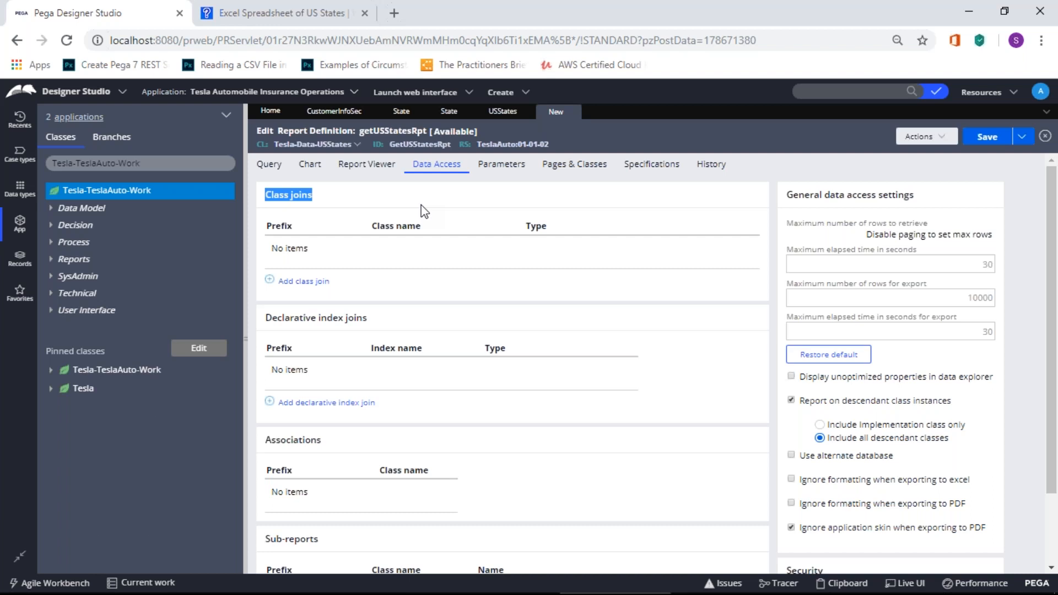
click(329, 196)
drag(261, 193, 316, 193)
click(316, 193)
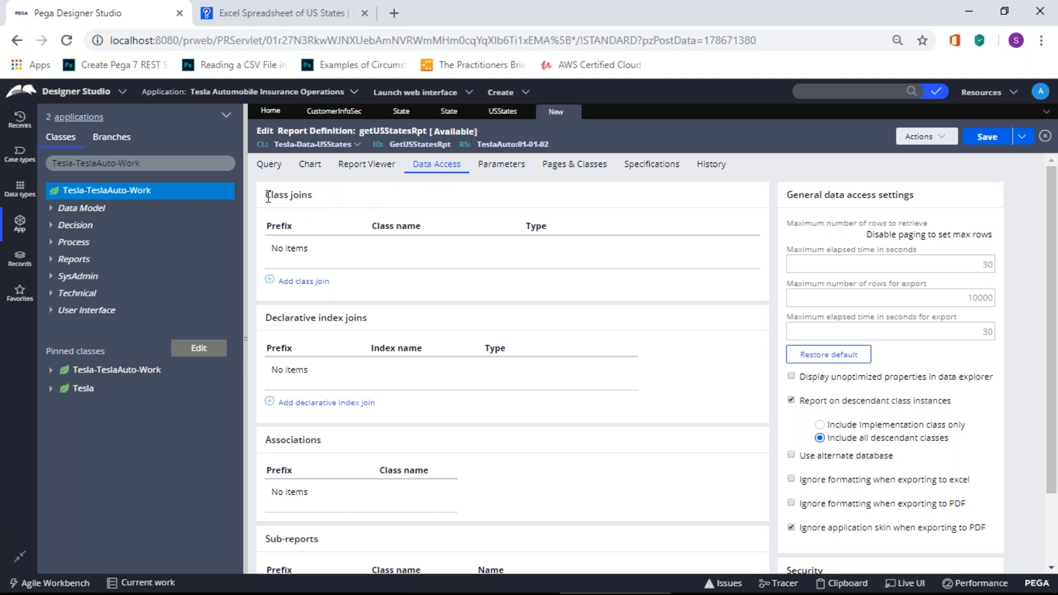
drag(265, 195, 328, 188)
click(330, 193)
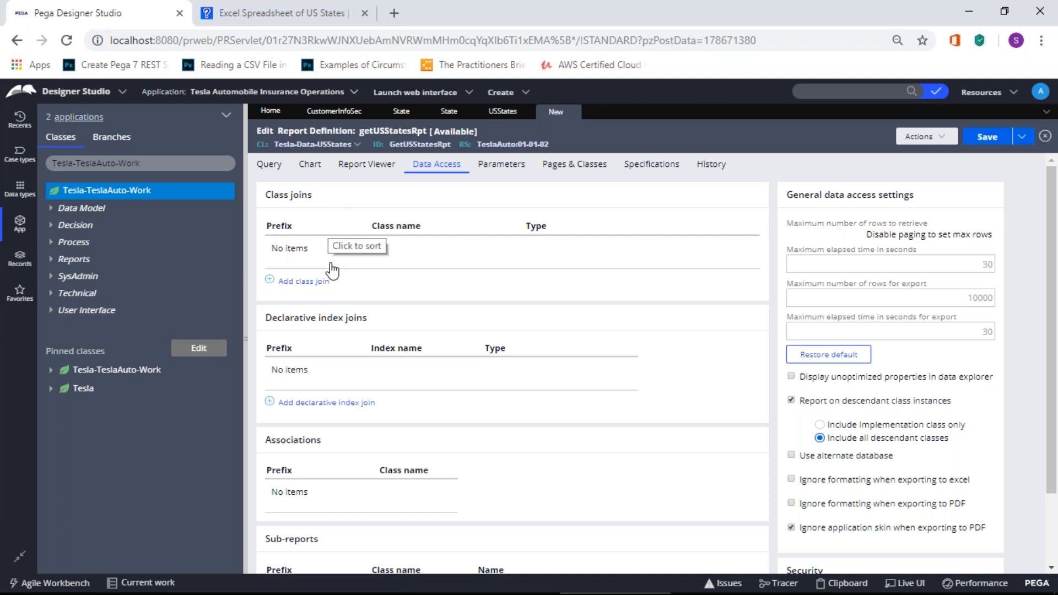
double_click(328, 325)
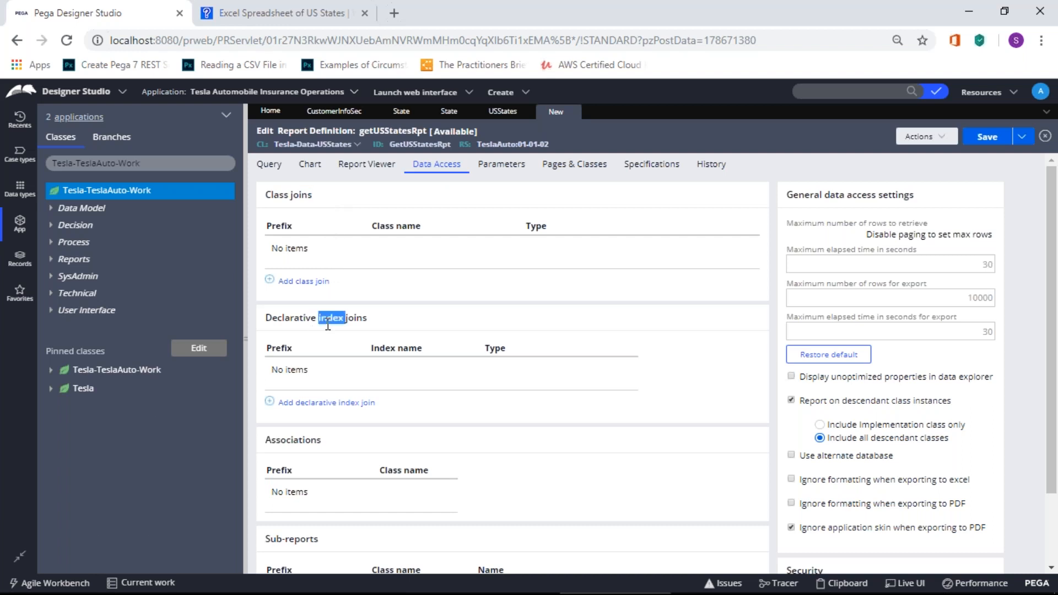
click(368, 314)
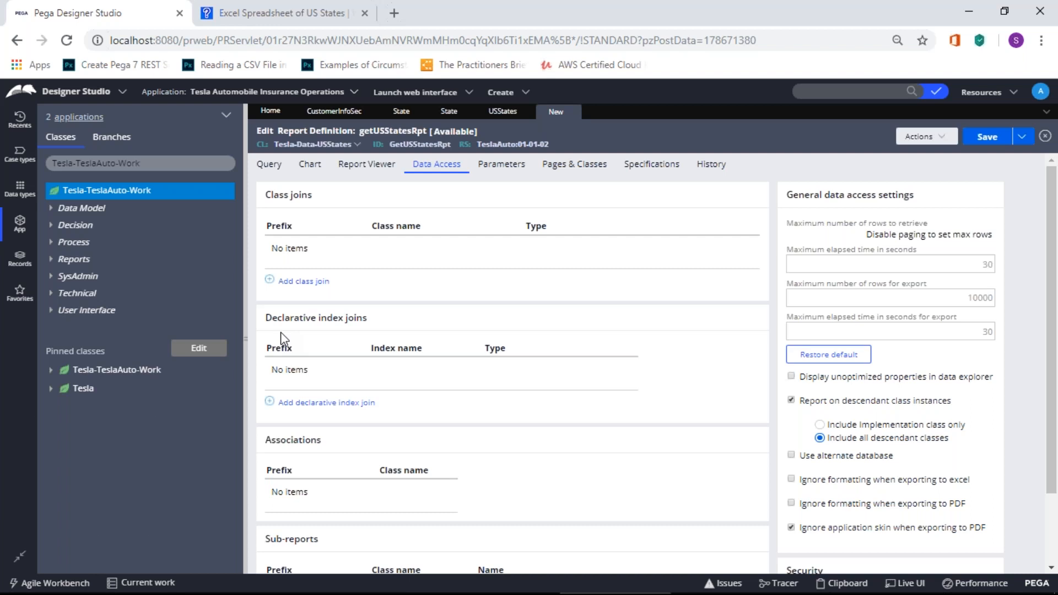
Step: Point out the declarative index and Associations sections on the Data Access tab
double_click(332, 319)
click(338, 334)
double_click(336, 323)
scroll(317, 339, down, 2)
double_click(298, 353)
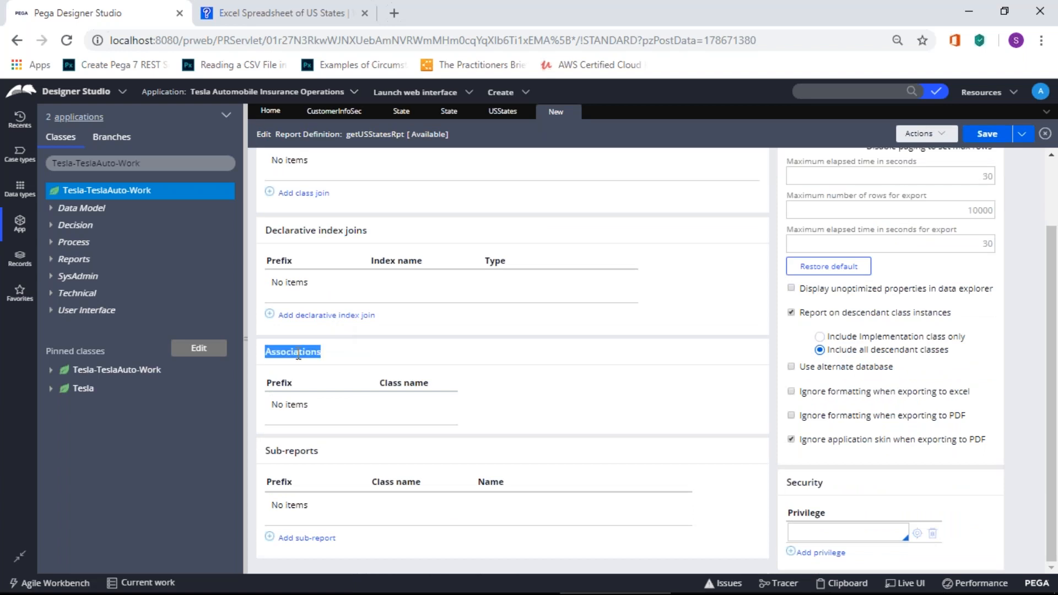
scroll(298, 355, up, 1)
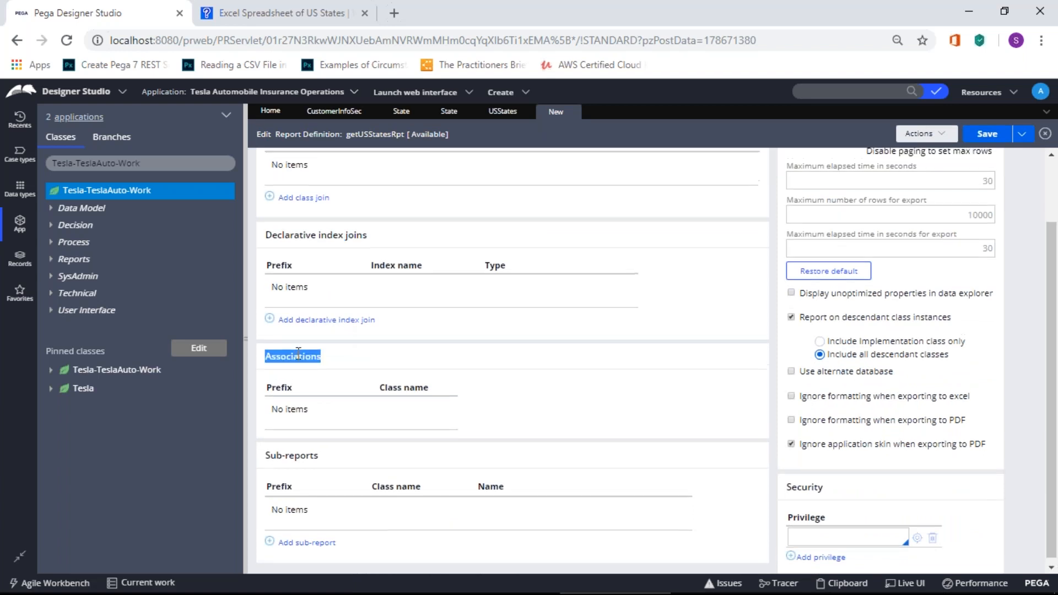
scroll(298, 352, up, 2)
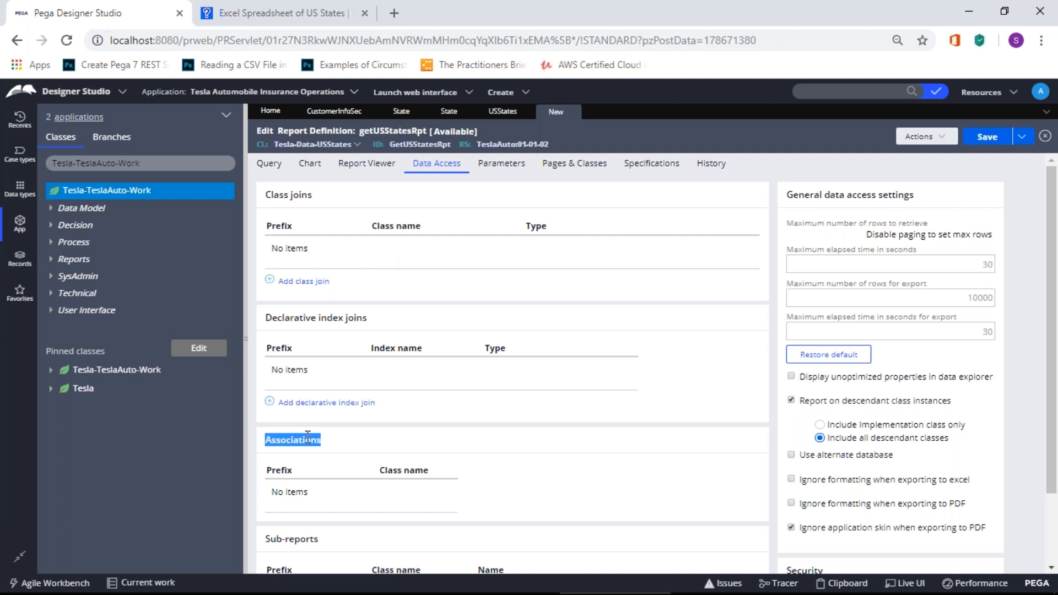
click(309, 438)
double_click(295, 445)
scroll(295, 445, down, 2)
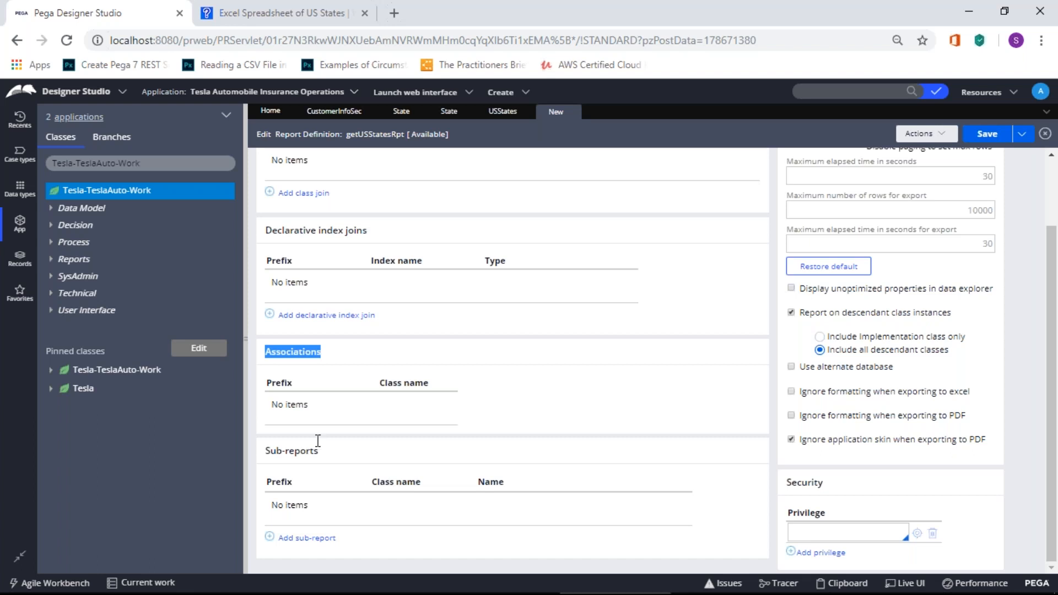
scroll(323, 439, up, 1)
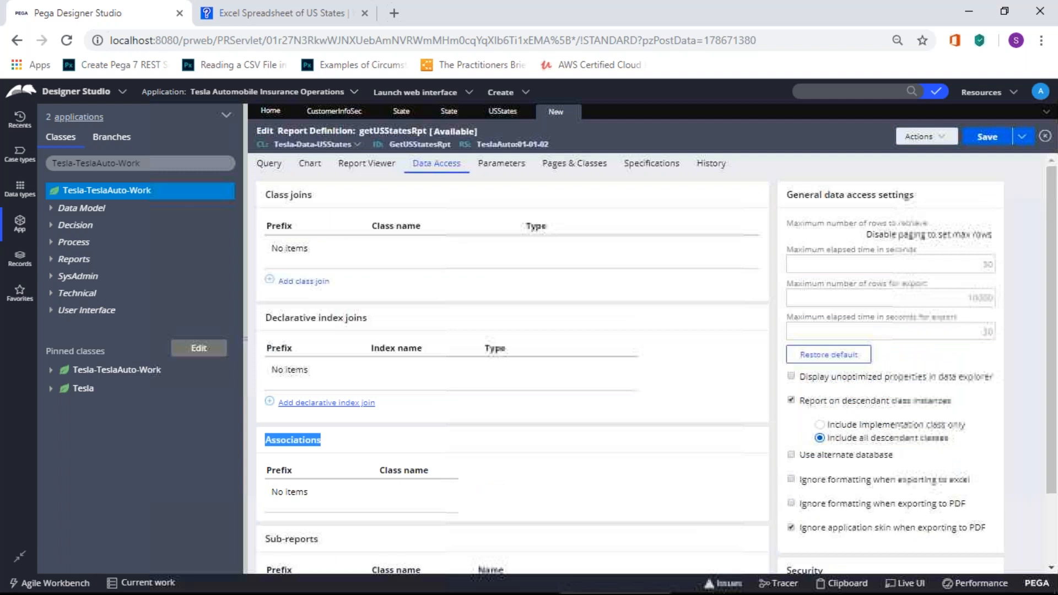
click(466, 434)
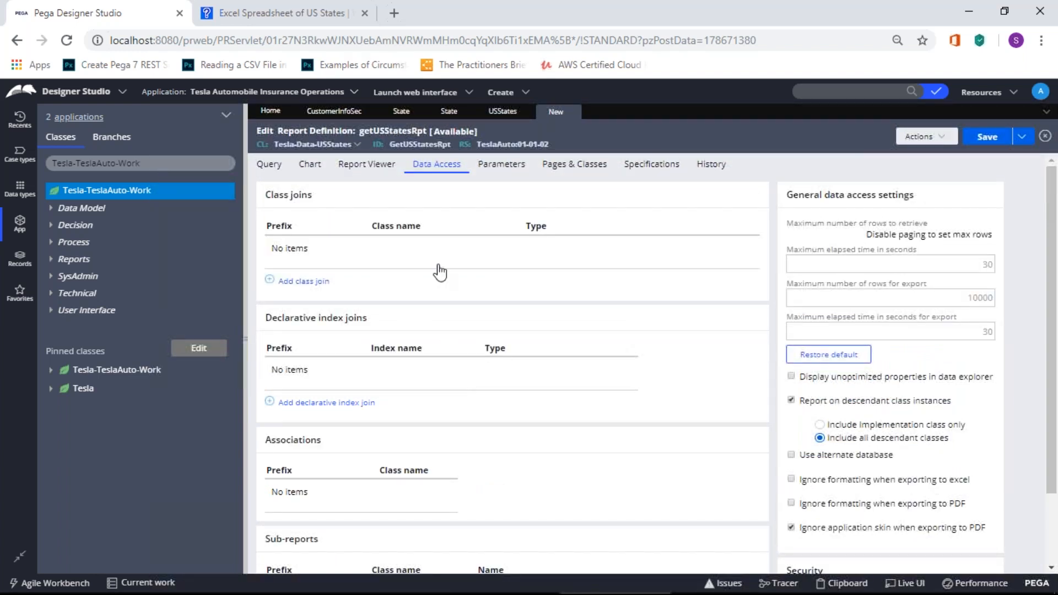
scroll(439, 271, down, 1)
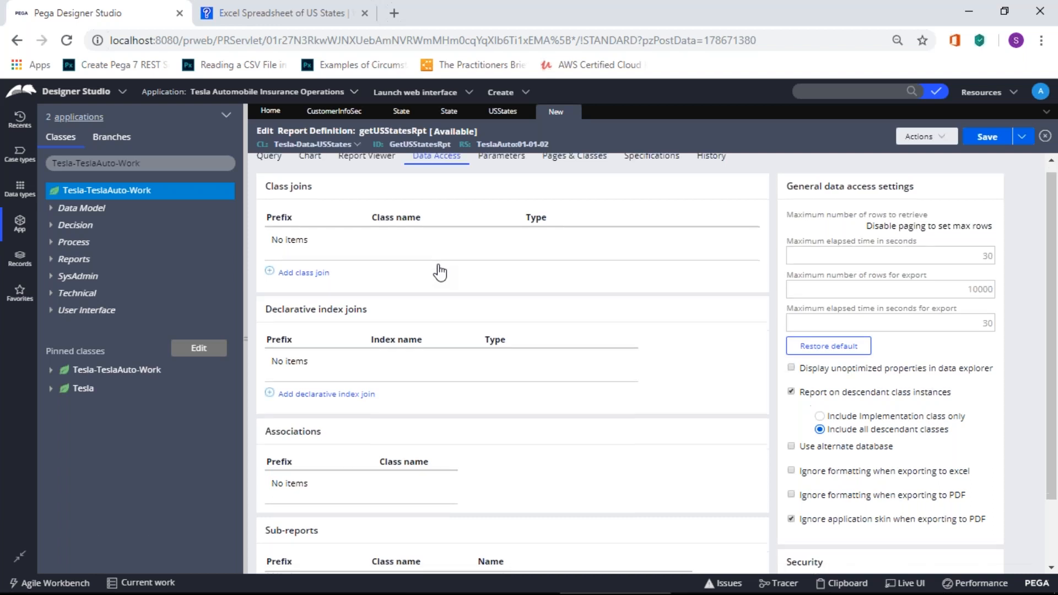
scroll(332, 483, down, 2)
scroll(335, 483, up, 3)
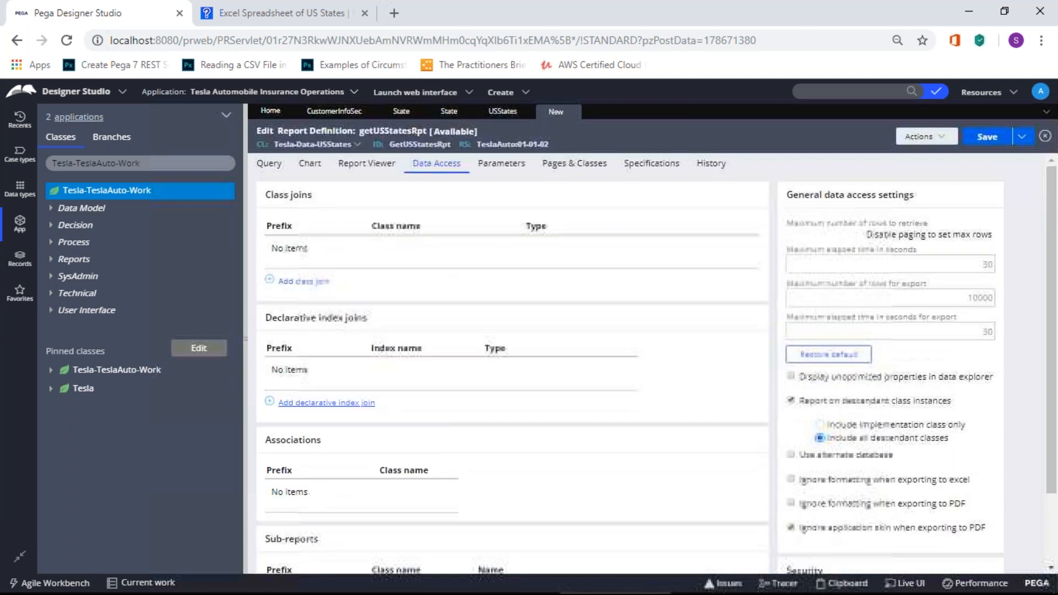
Step: Step through the Query and Chart tabs to the Report Viewer settings
click(268, 164)
click(309, 167)
click(358, 171)
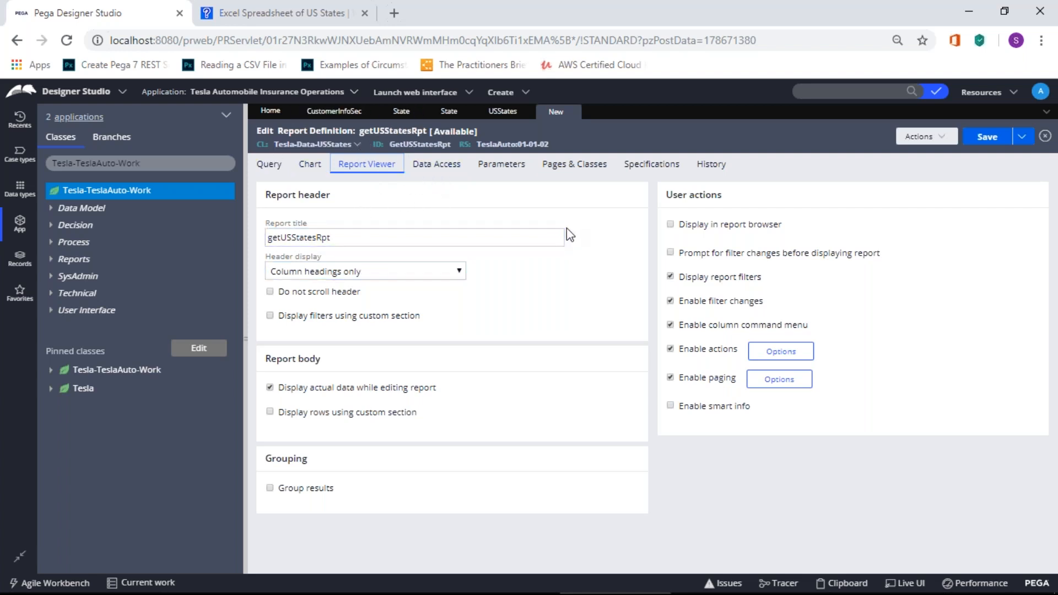
Step: Cycle through Chart, Query, Report Viewer and Data Access, ending on Query's USStateID, USStateName, USStateAbbr columns
click(311, 166)
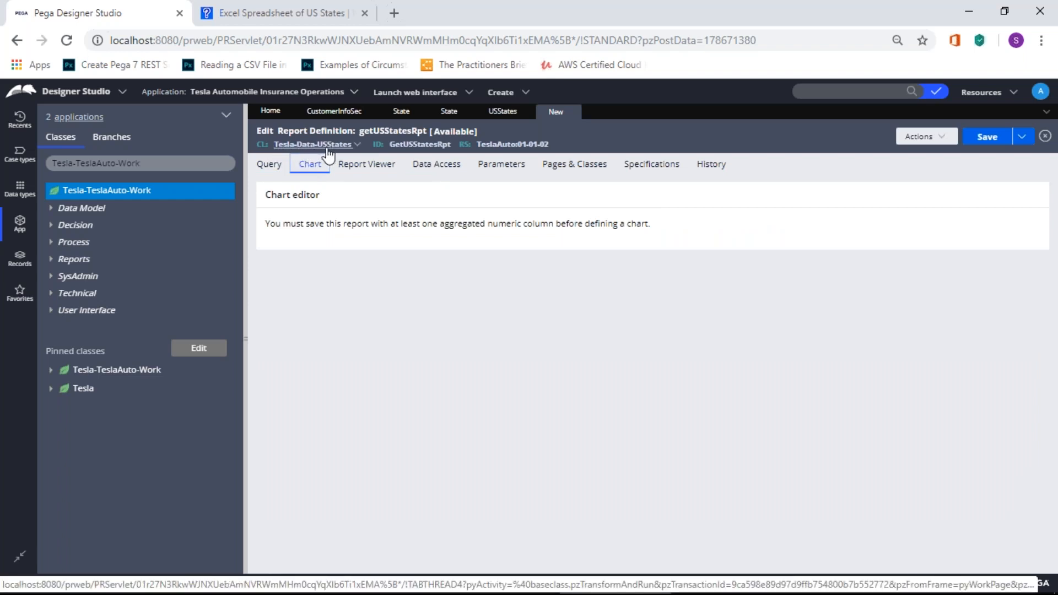
click(274, 171)
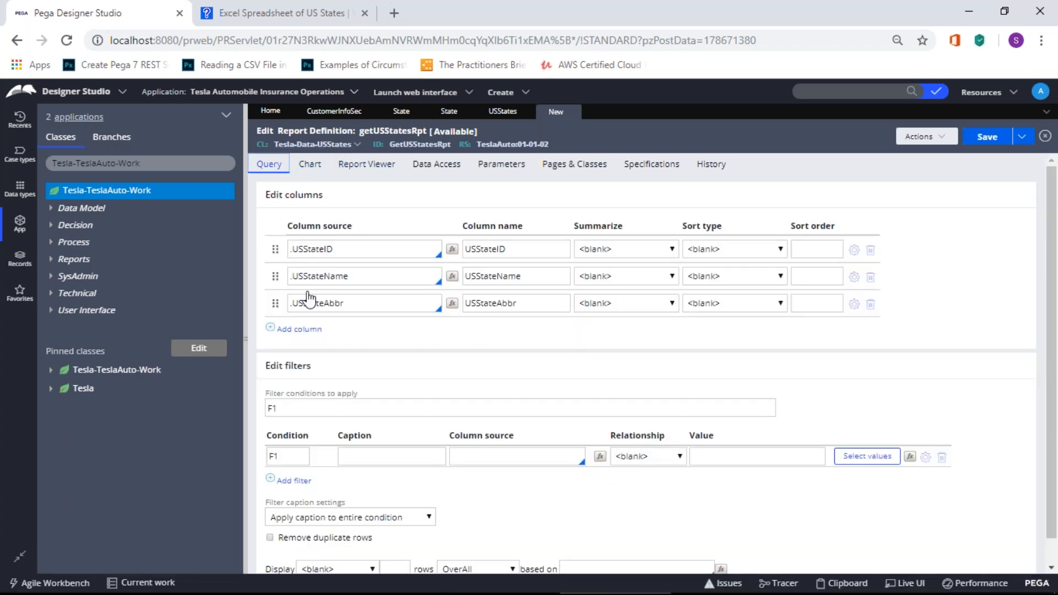
click(317, 172)
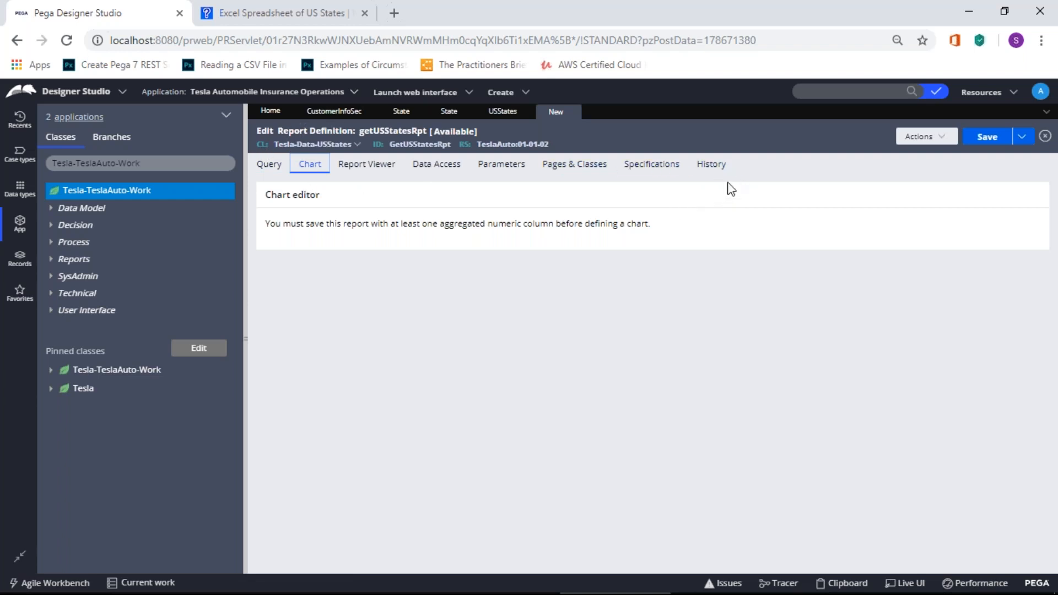
click(267, 168)
click(309, 167)
click(351, 168)
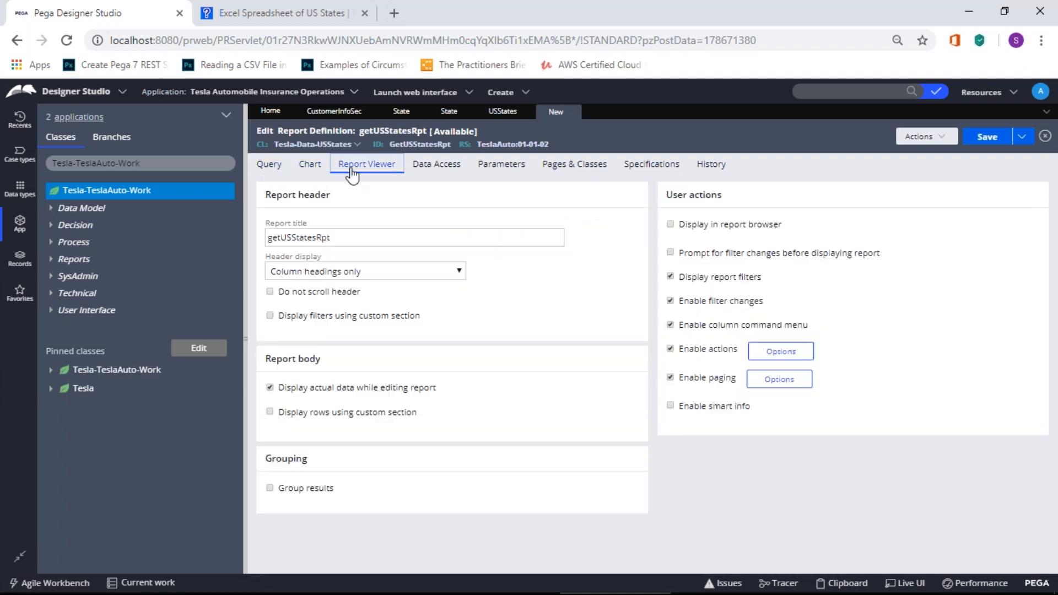
click(432, 168)
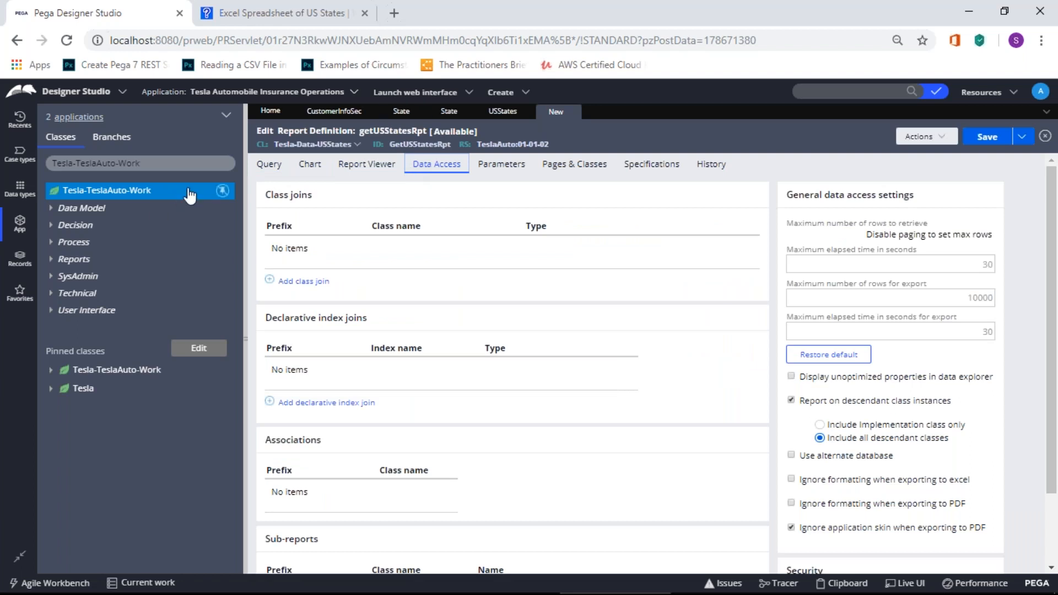
click(270, 166)
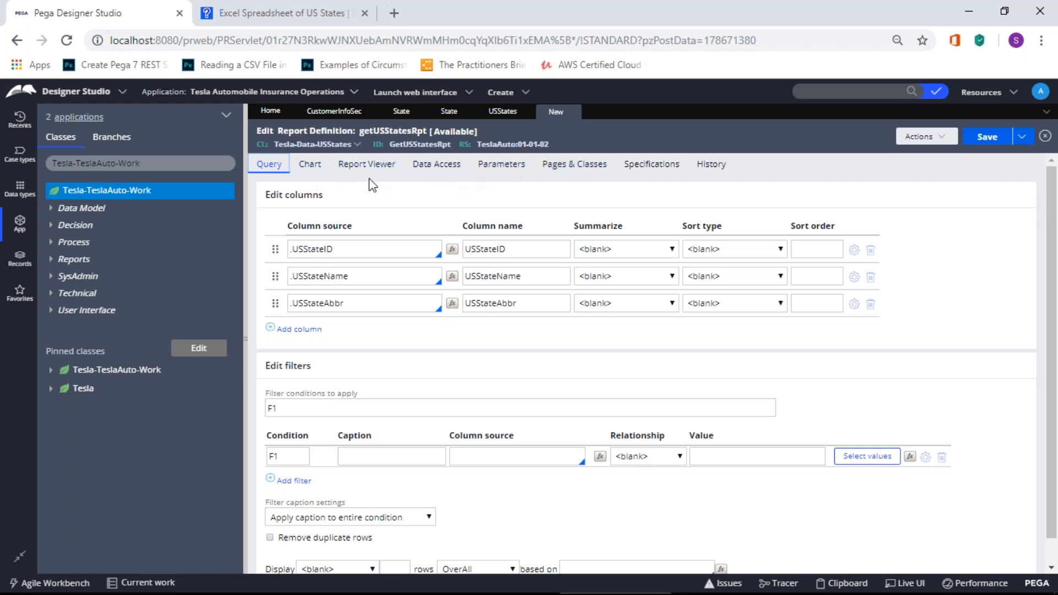
click(451, 168)
drag(271, 195, 345, 196)
click(345, 196)
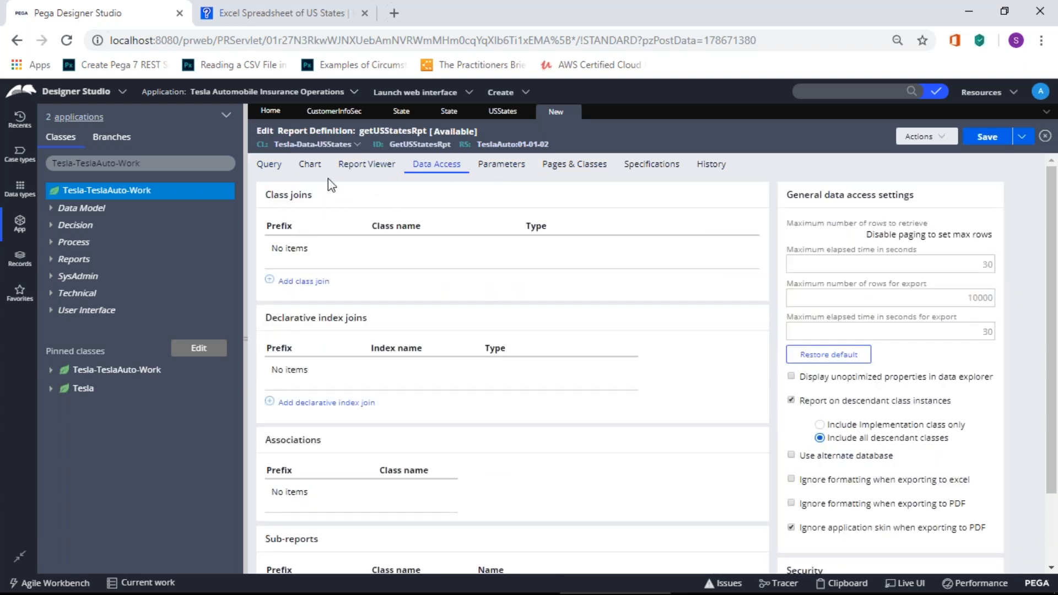
drag(282, 196, 332, 196)
click(331, 197)
triple_click(314, 197)
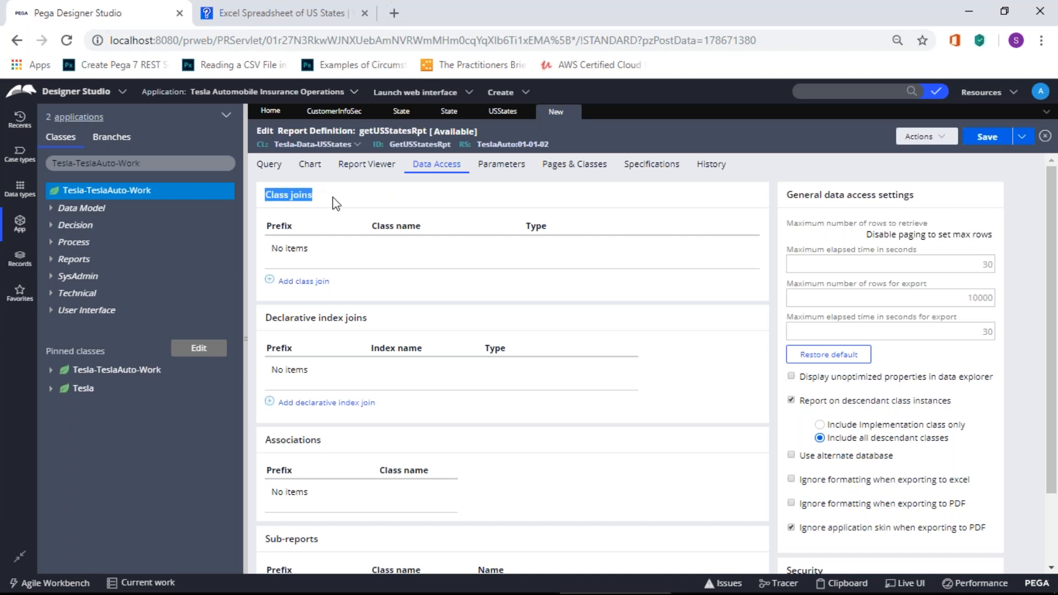
click(335, 203)
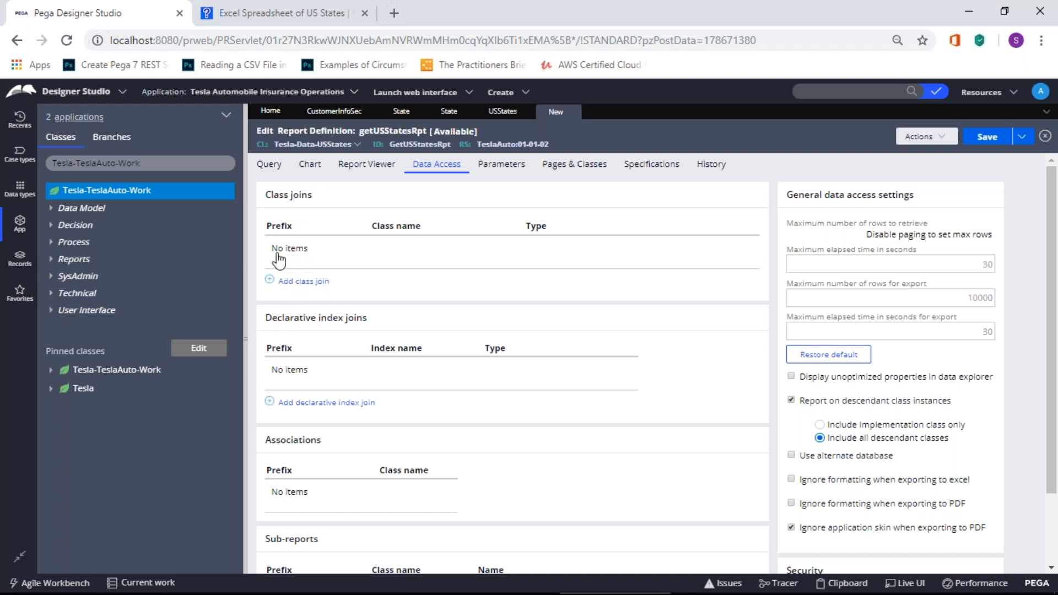
drag(266, 316, 312, 318)
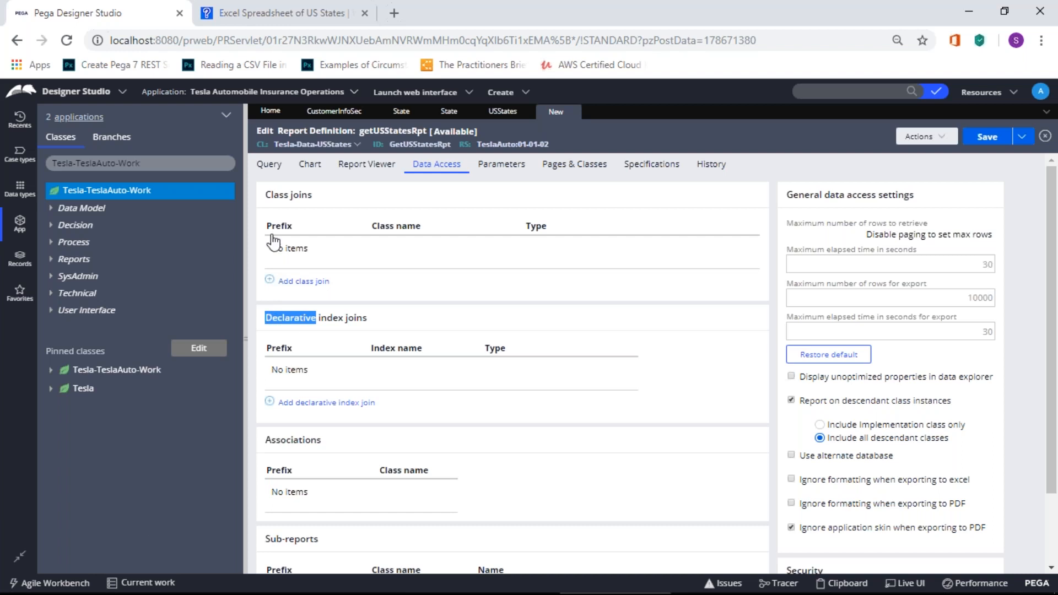
click(384, 165)
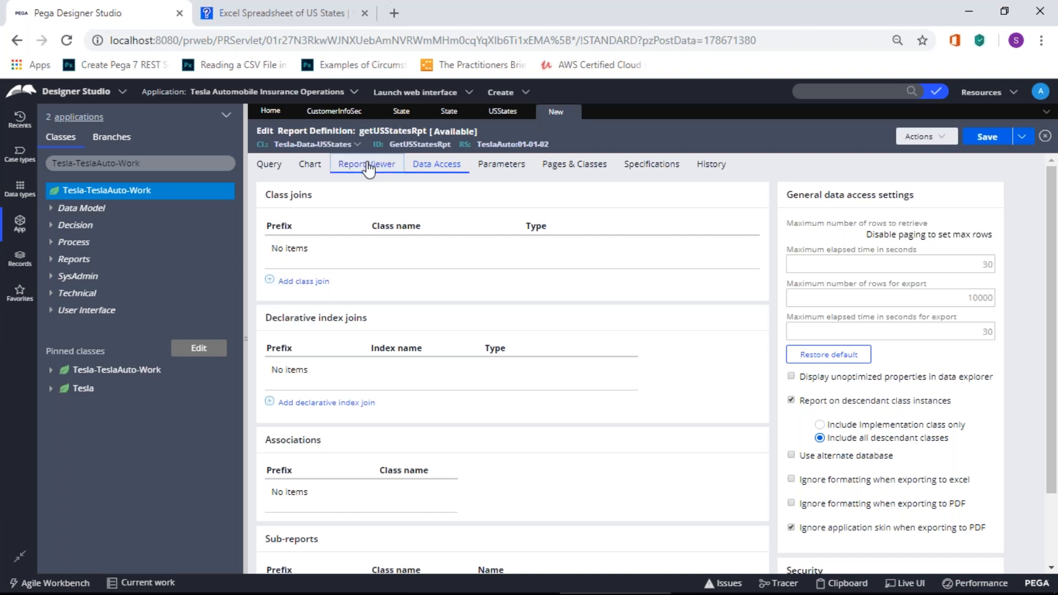
click(316, 169)
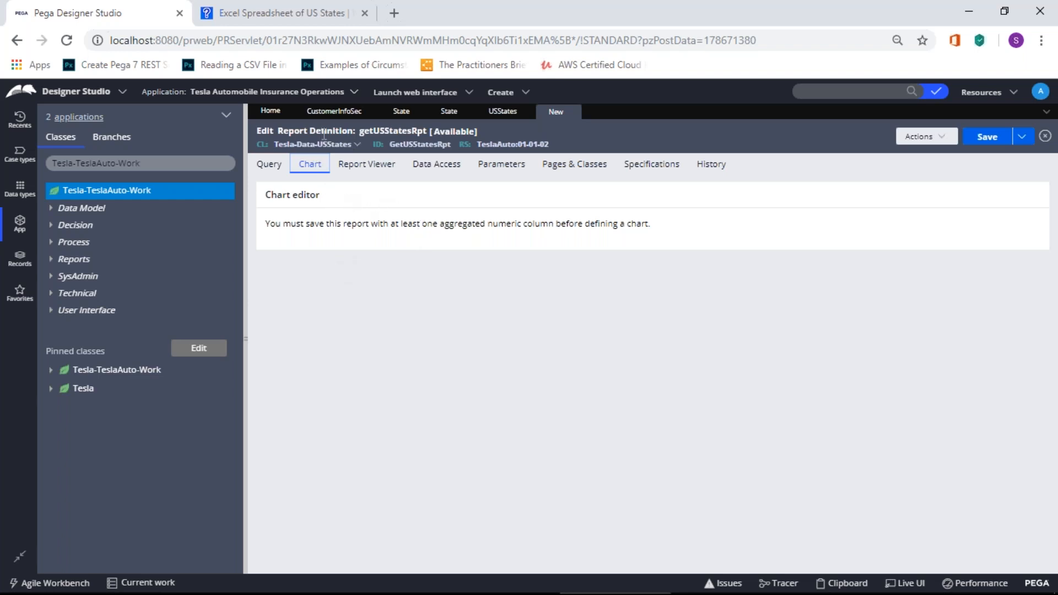
click(269, 166)
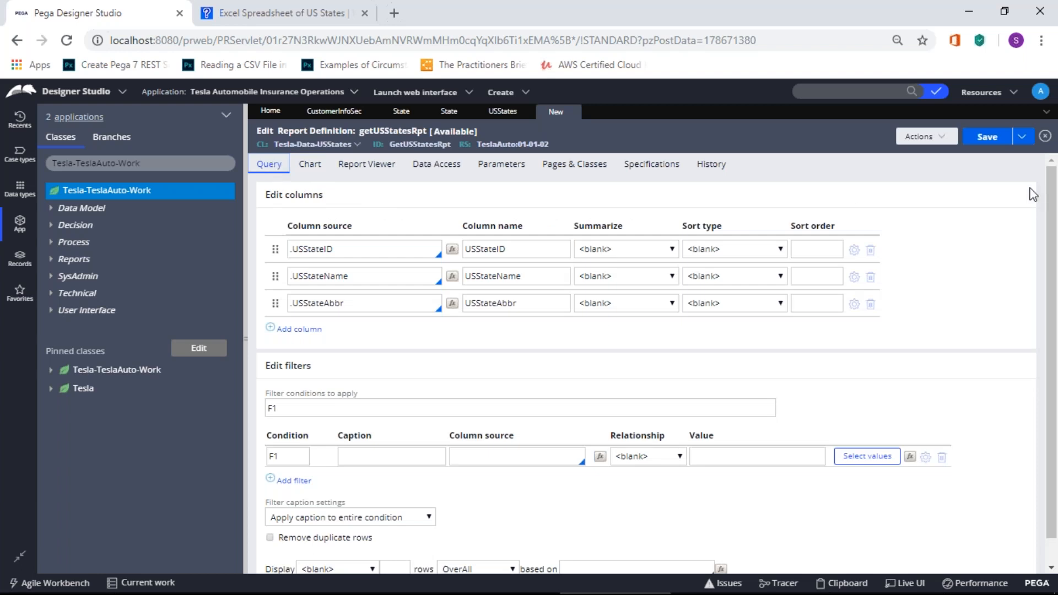
drag(1050, 192, 1016, 167)
Step: Save getUSStatesRpt and start a new Data Model > Data Page for Tesla-TeslaAuto-Work
click(986, 138)
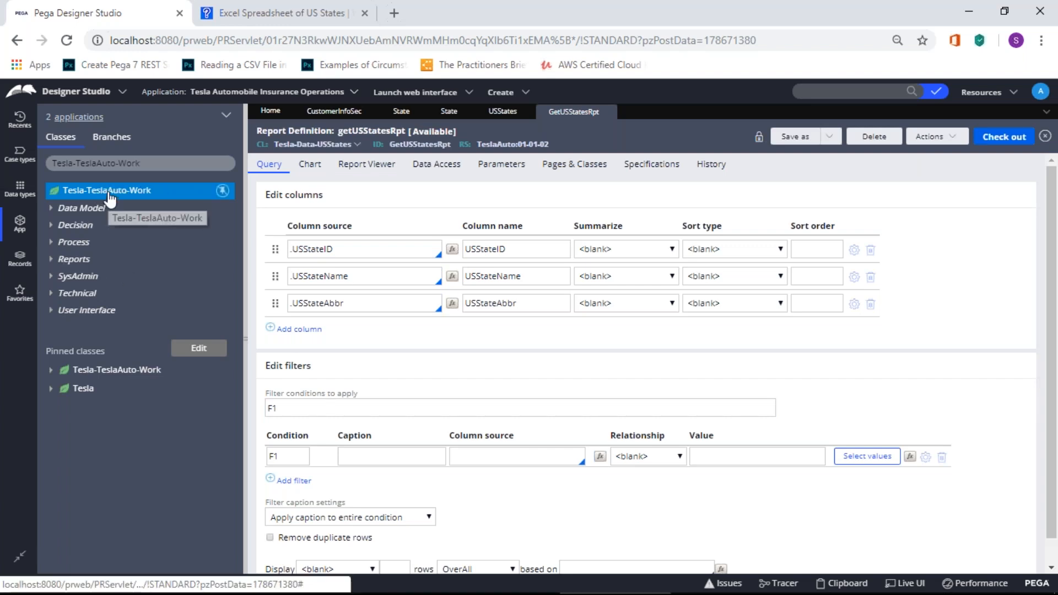
right_click(110, 195)
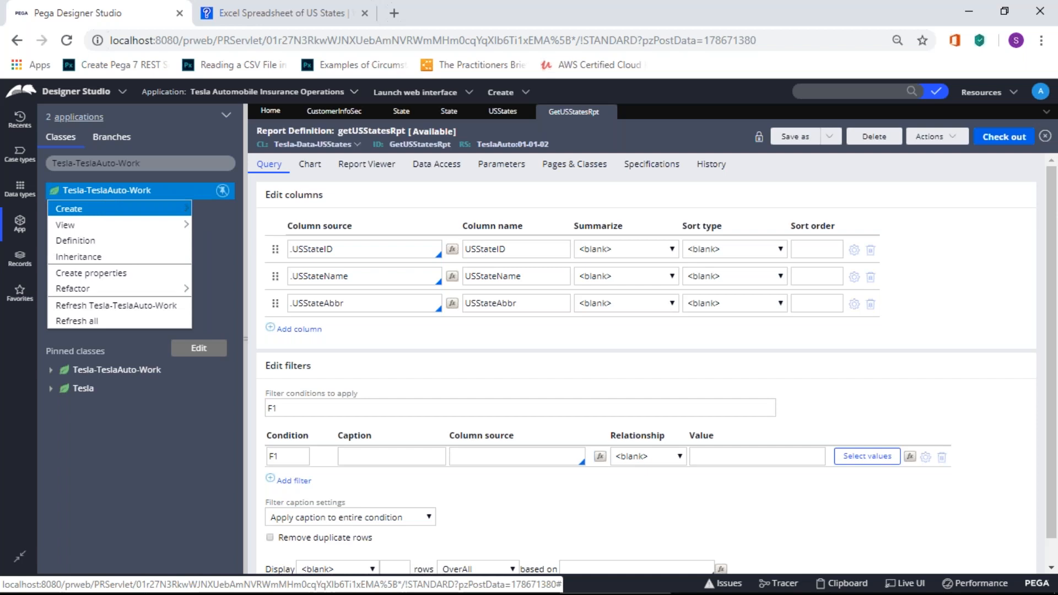
mouse_move(107, 209)
mouse_move(267, 226)
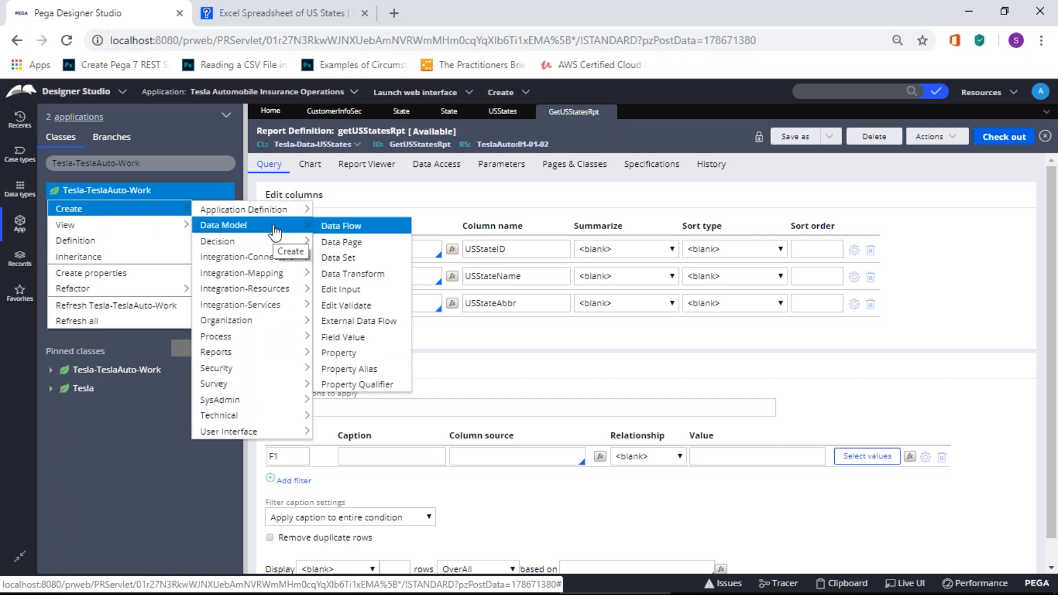
click(343, 243)
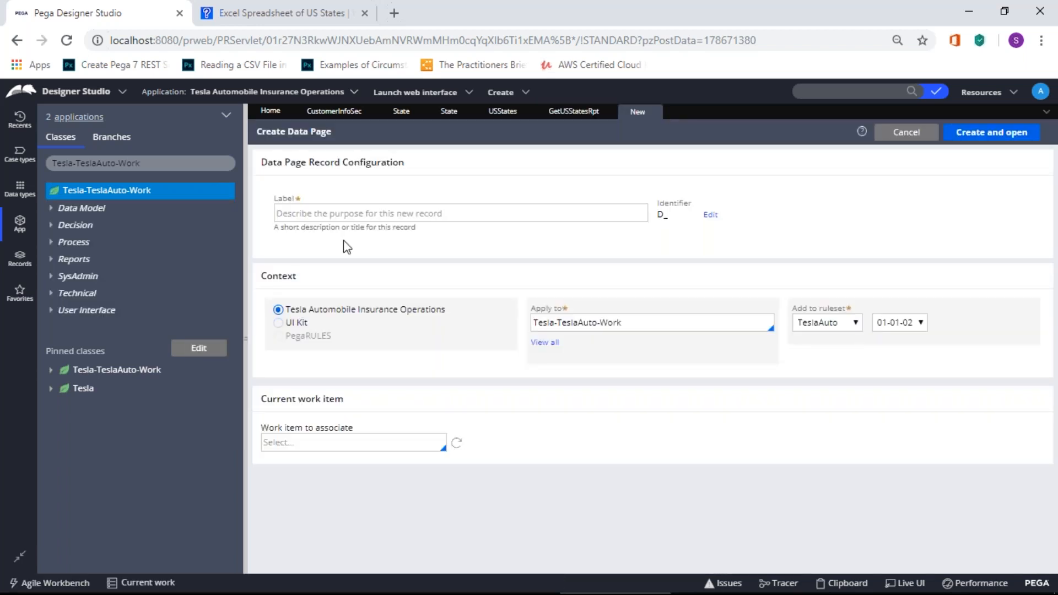
Step: Enter label TeslaUSStatesDP, giving identifier D_TeslaUSStatesDP, with Apply to left as Tesla-TeslaAuto-Work
click(351, 214)
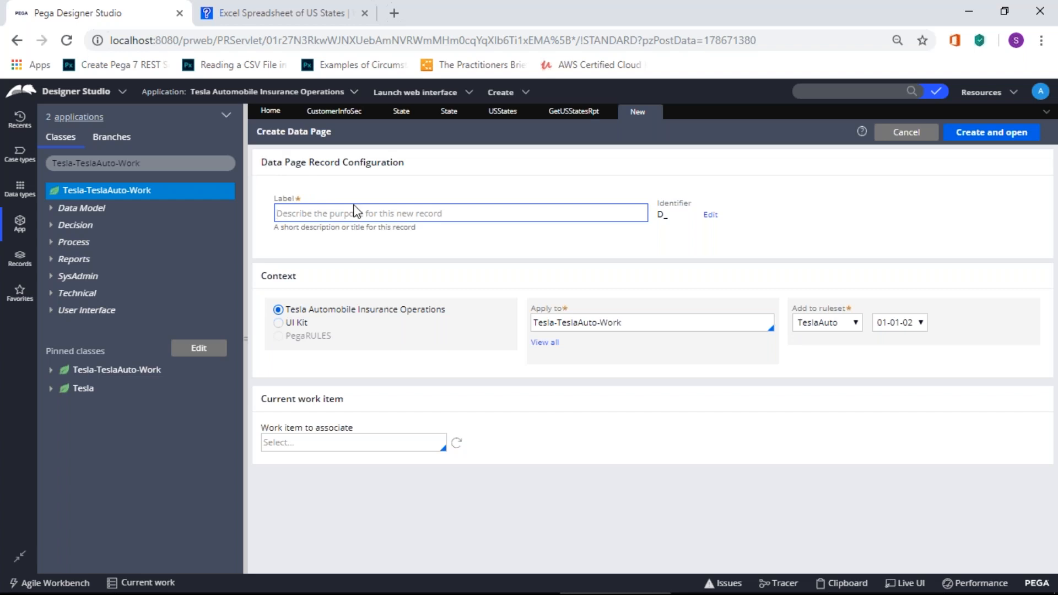
double_click(660, 214)
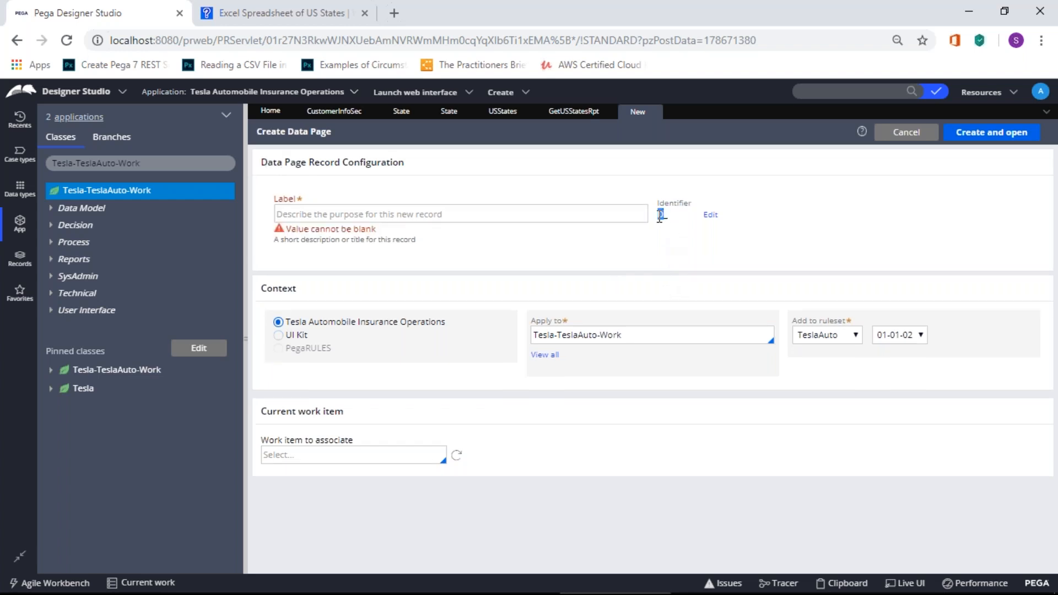
click(659, 220)
click(349, 209)
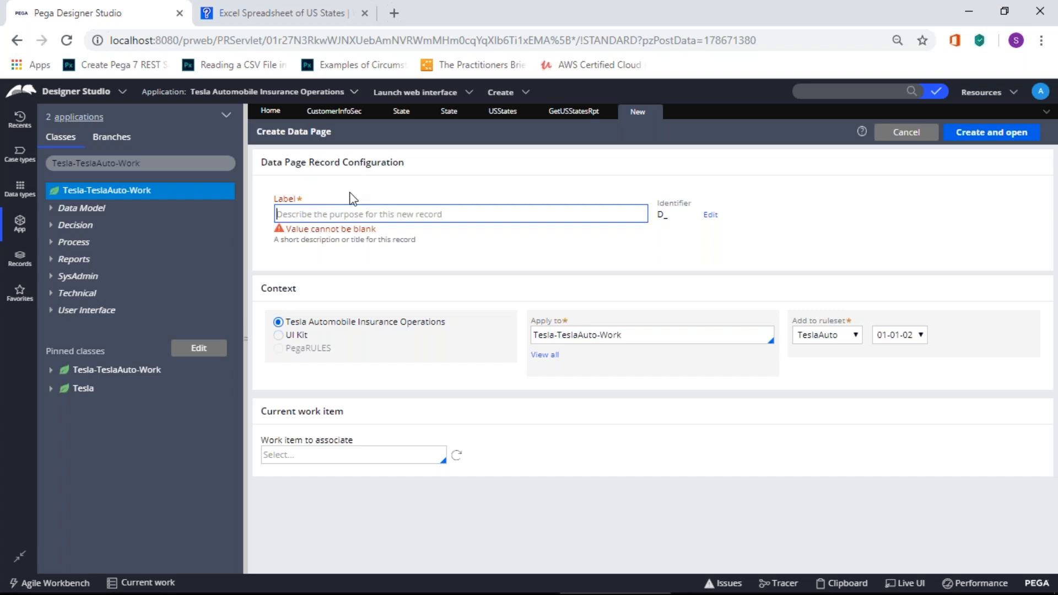
click(669, 214)
click(387, 215)
click(668, 215)
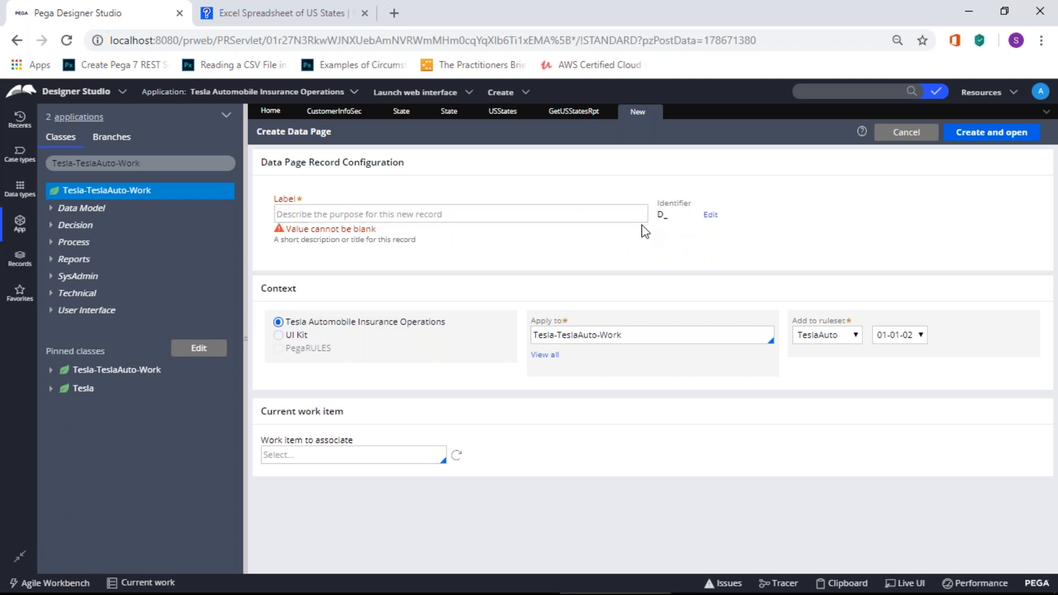
click(503, 213)
text(T)
text(la)
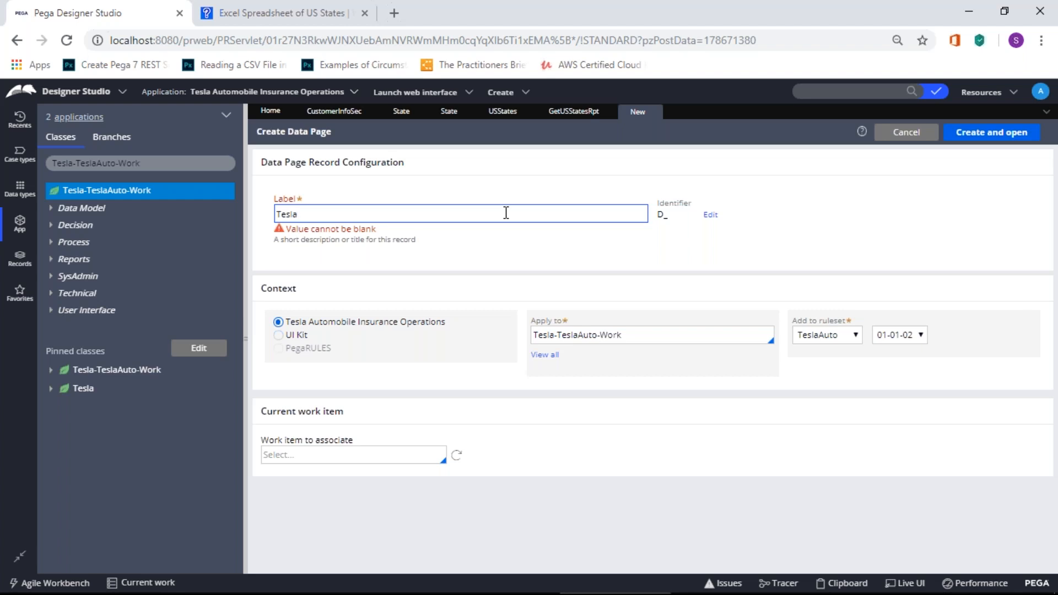
text(USStatesDP)
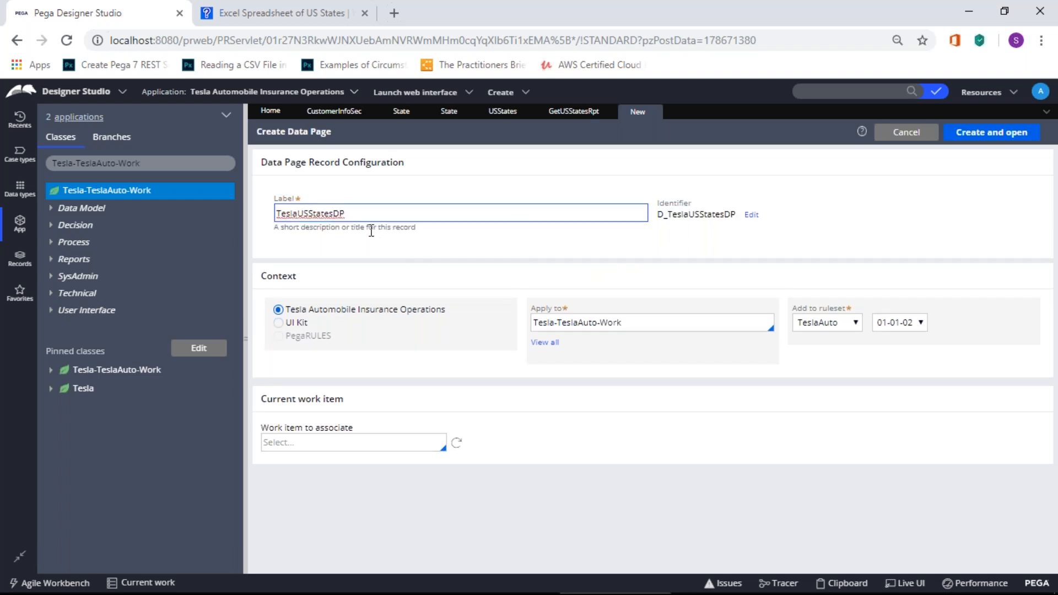
click(561, 325)
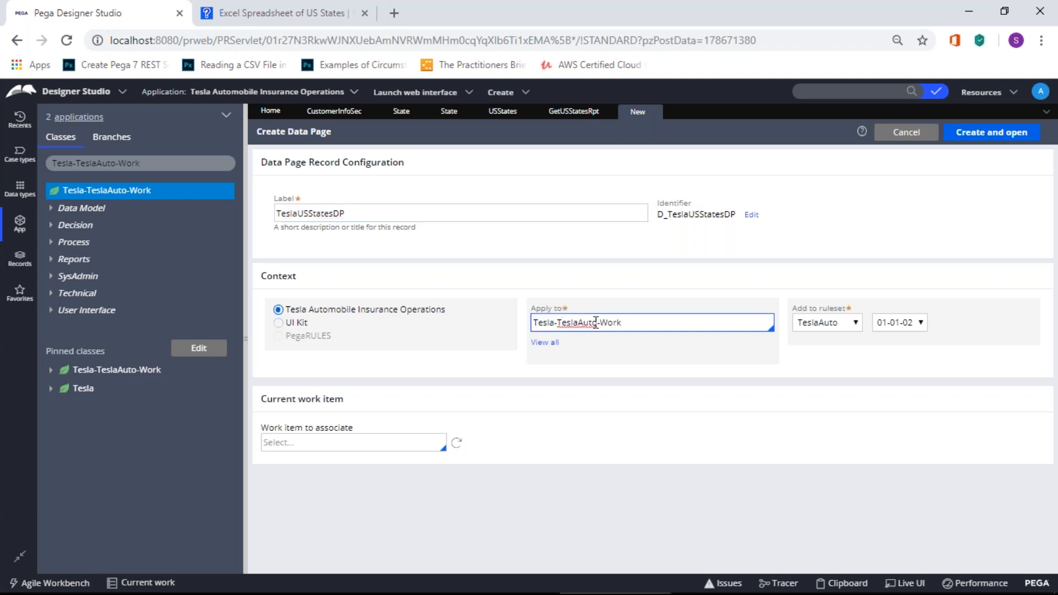
click(663, 250)
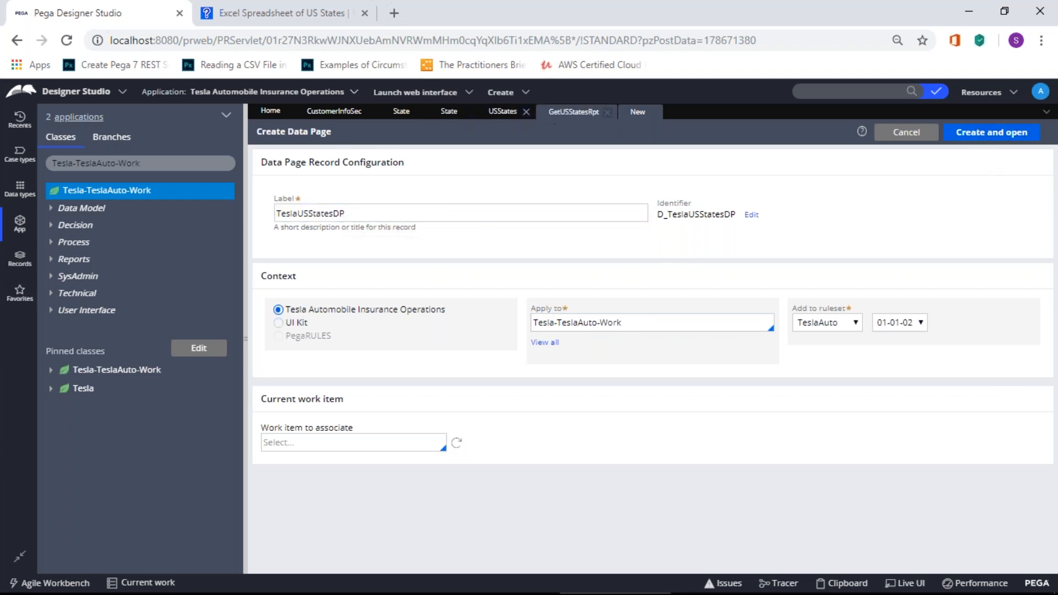
Step: After glancing at the GetUSStatesRpt tab, create and open the D_TeslaUSStatesDP data page
click(567, 115)
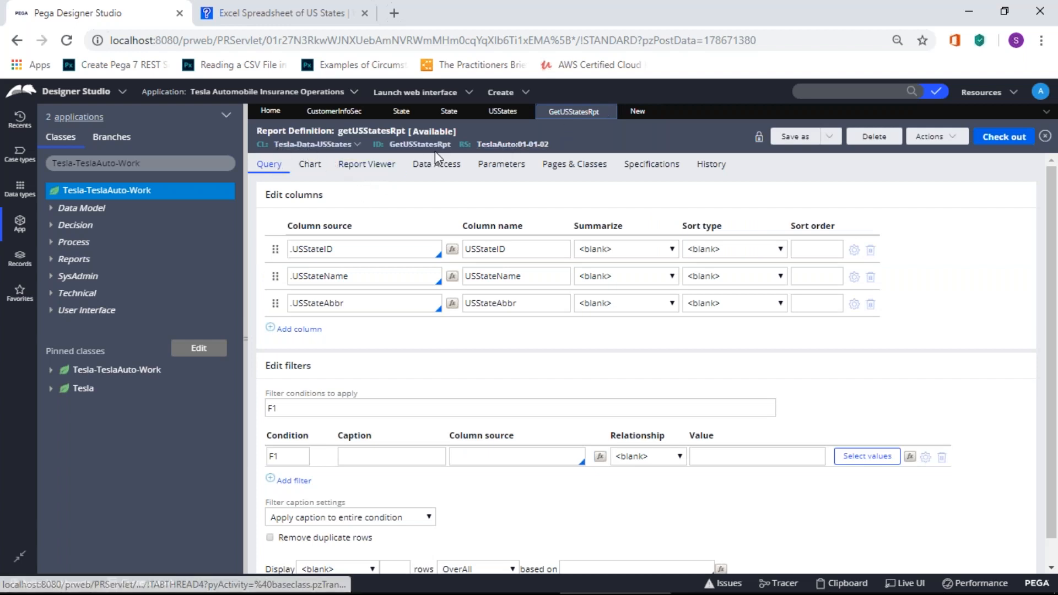
click(637, 113)
click(578, 323)
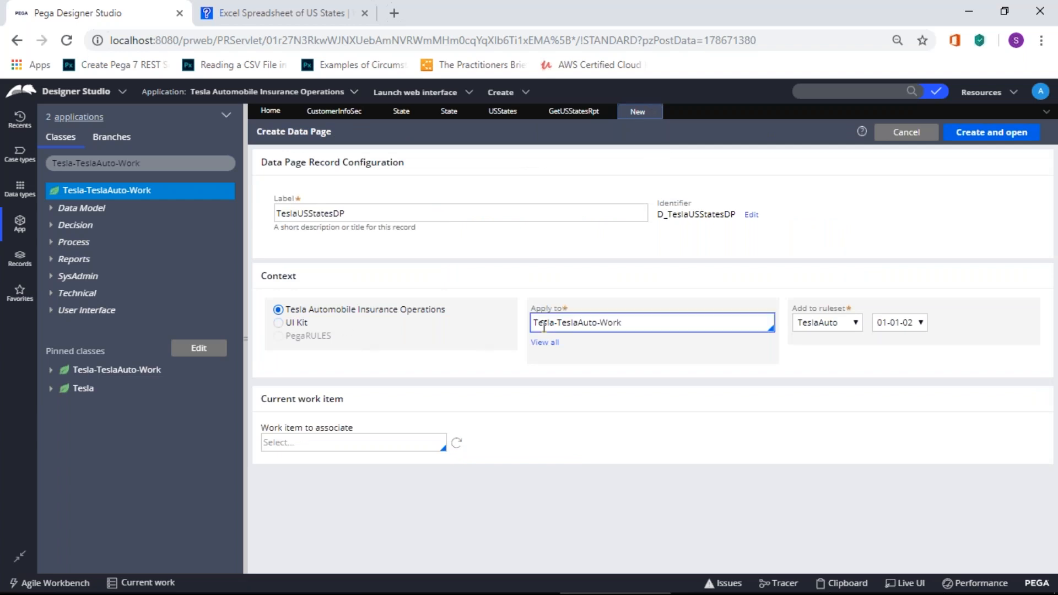
click(988, 136)
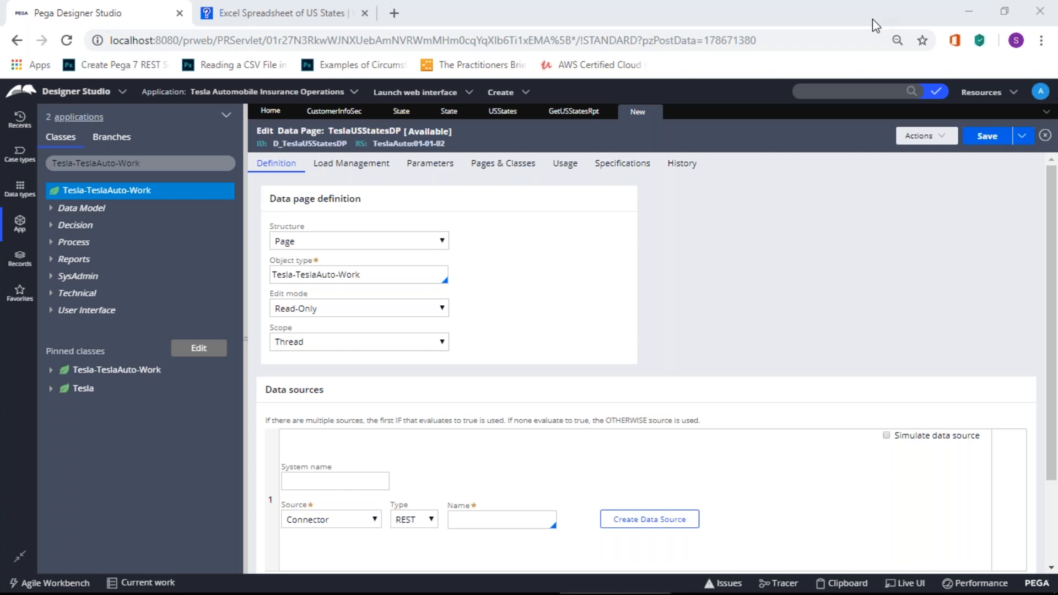
Step: Change the structure to List and enable access pages with user defined keys
click(429, 251)
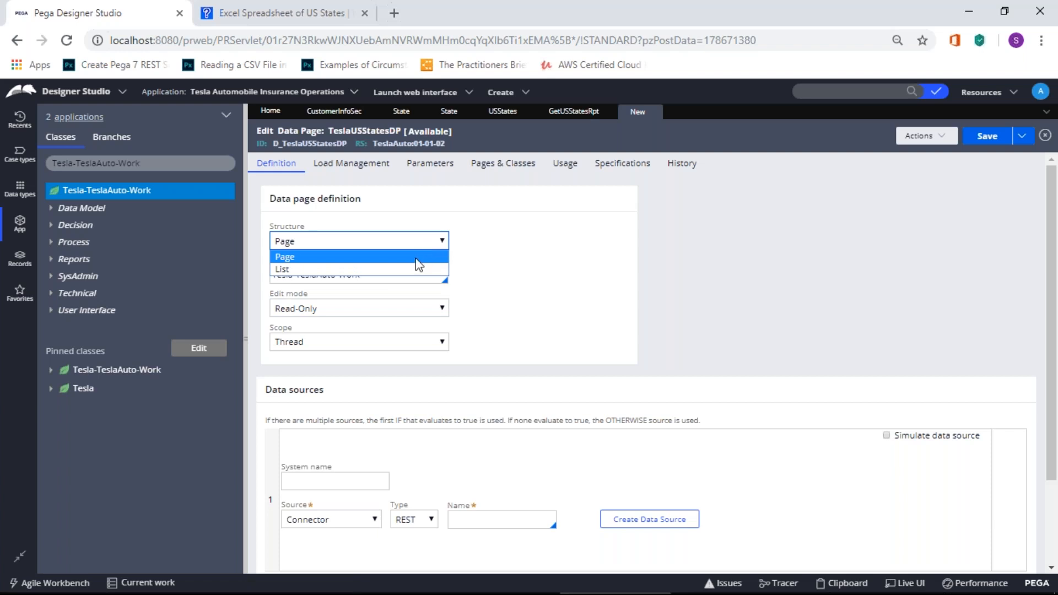
click(416, 269)
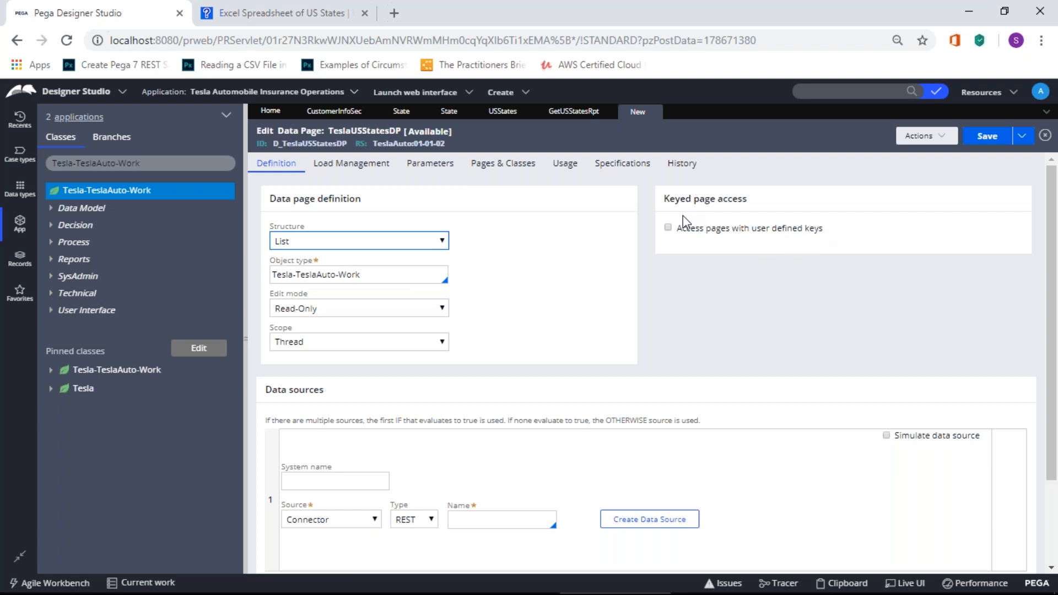
click(669, 228)
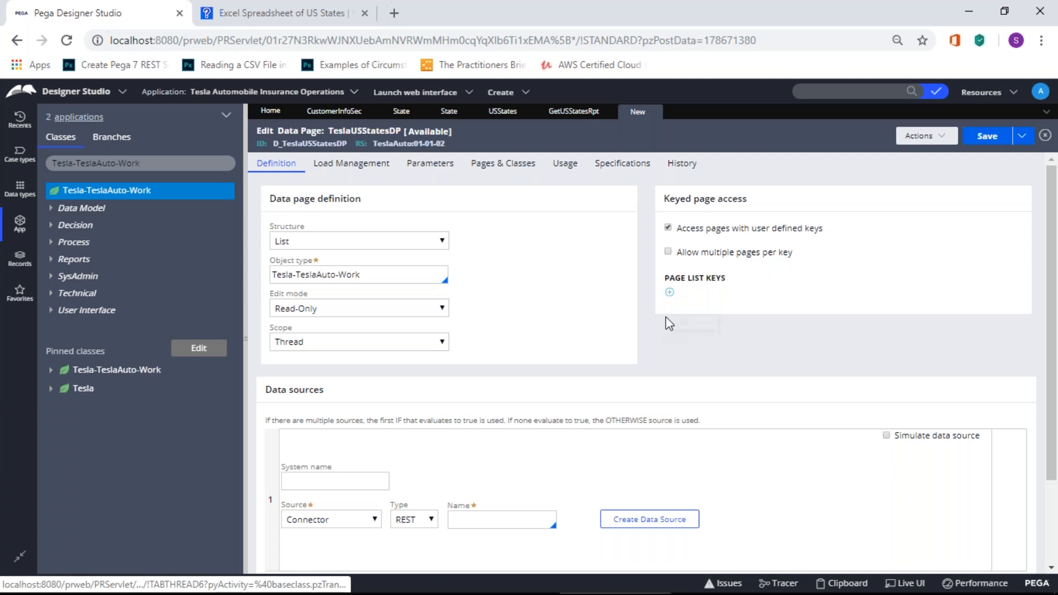
Step: Add an empty page list key row and browse the candidate key properties
click(670, 292)
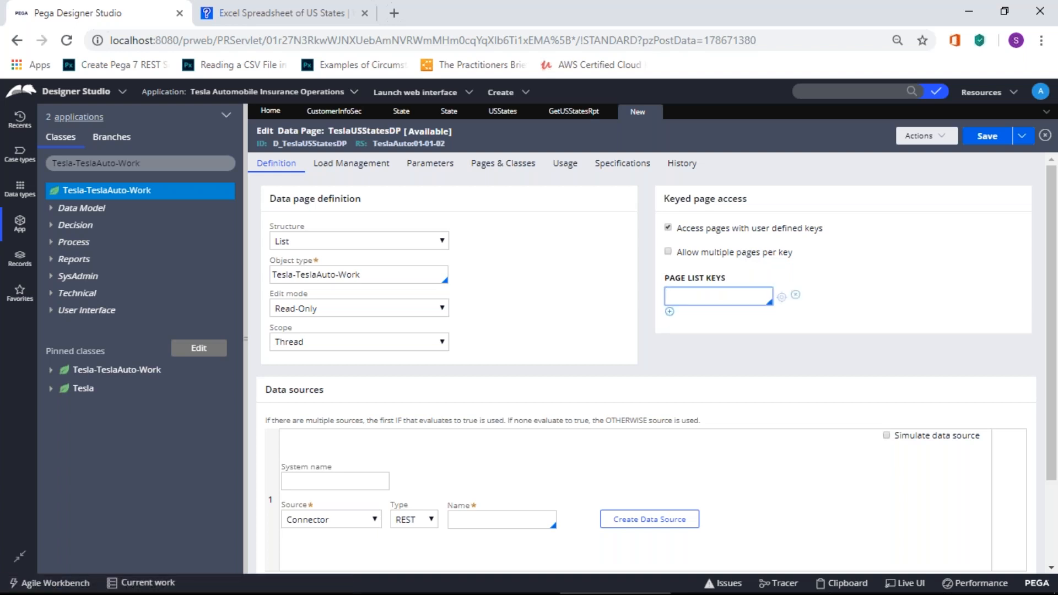
key(Down)
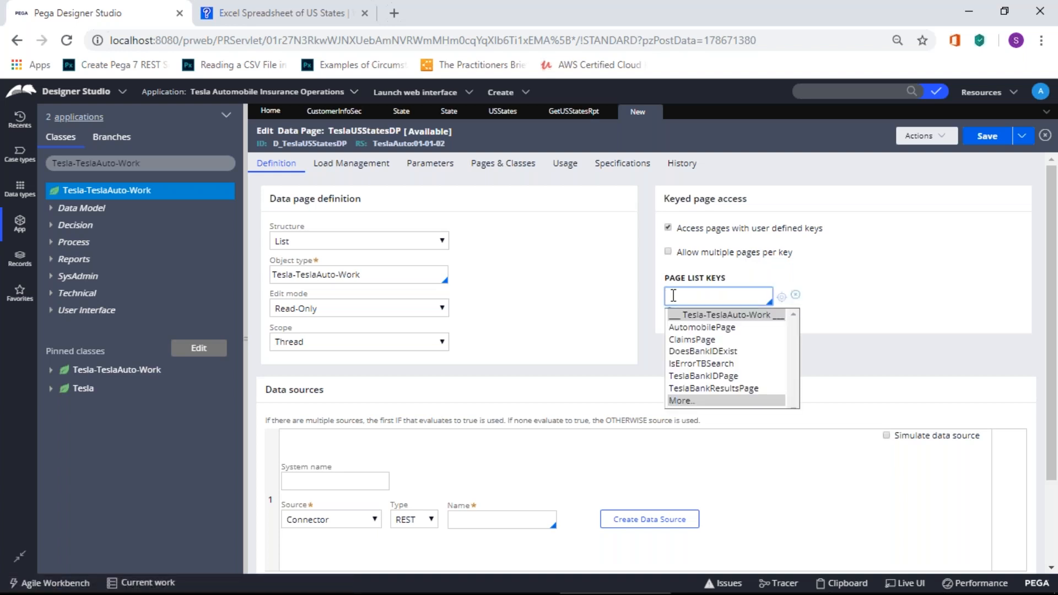
click(766, 401)
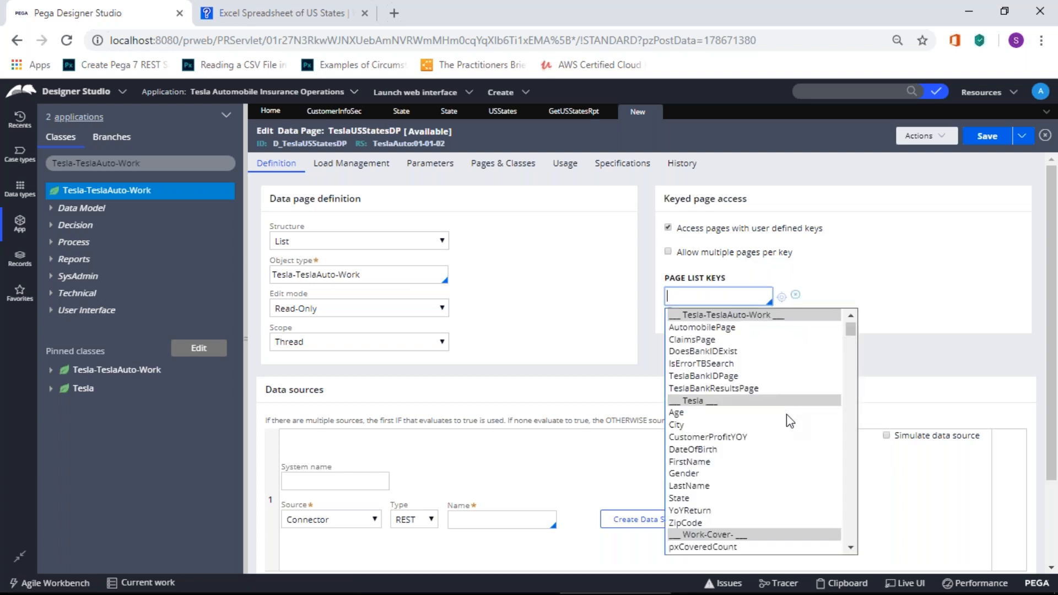
mouse_move(854, 331)
mouse_down()
mouse_move(854, 344)
mouse_move(854, 323)
mouse_up()
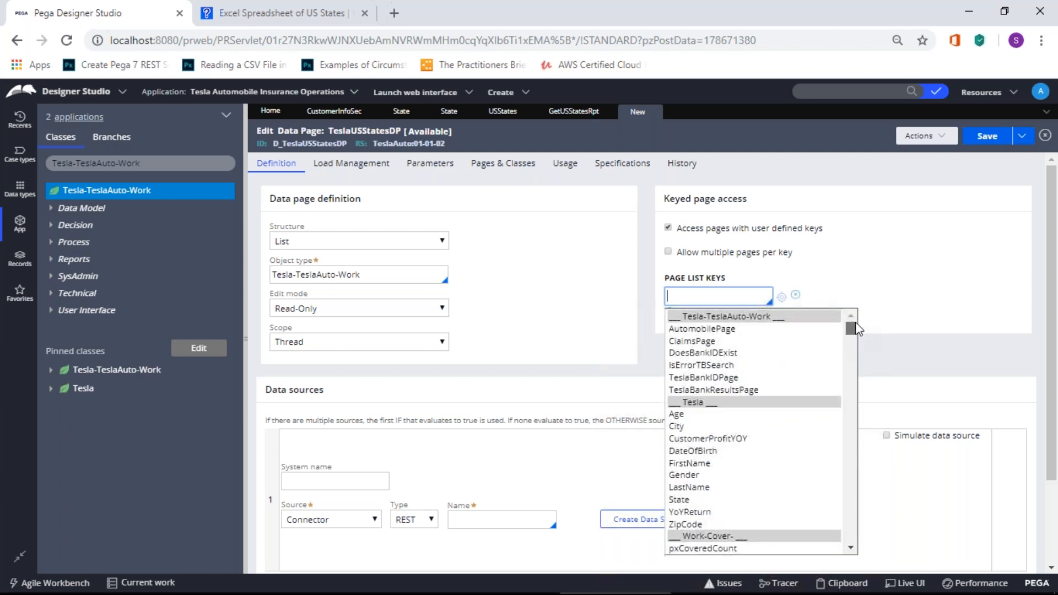
scroll(784, 448, down, 5)
scroll(785, 447, down, 8)
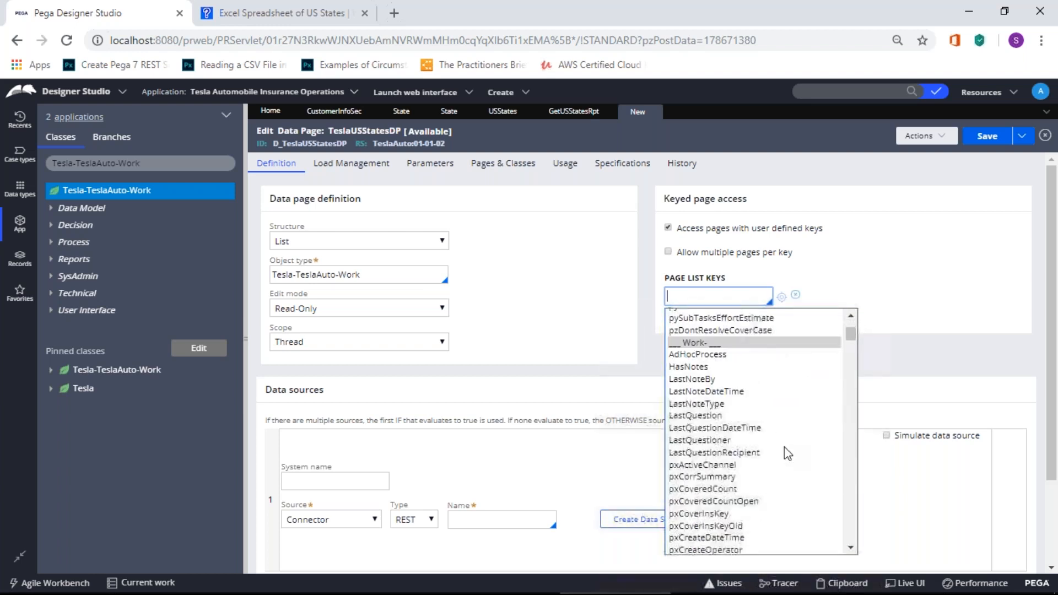
scroll(784, 448, down, 7)
scroll(784, 448, down, 8)
scroll(784, 447, down, 4)
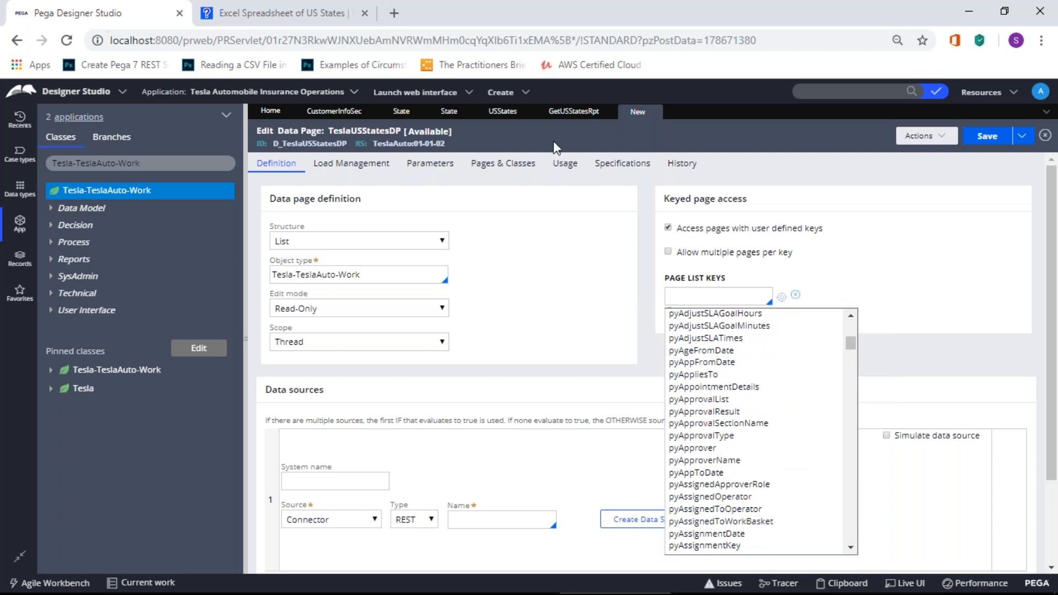
Step: Check the GetUSStatesRpt and USStates tabs, then return to the TeslaUSStatesDP data page
click(573, 112)
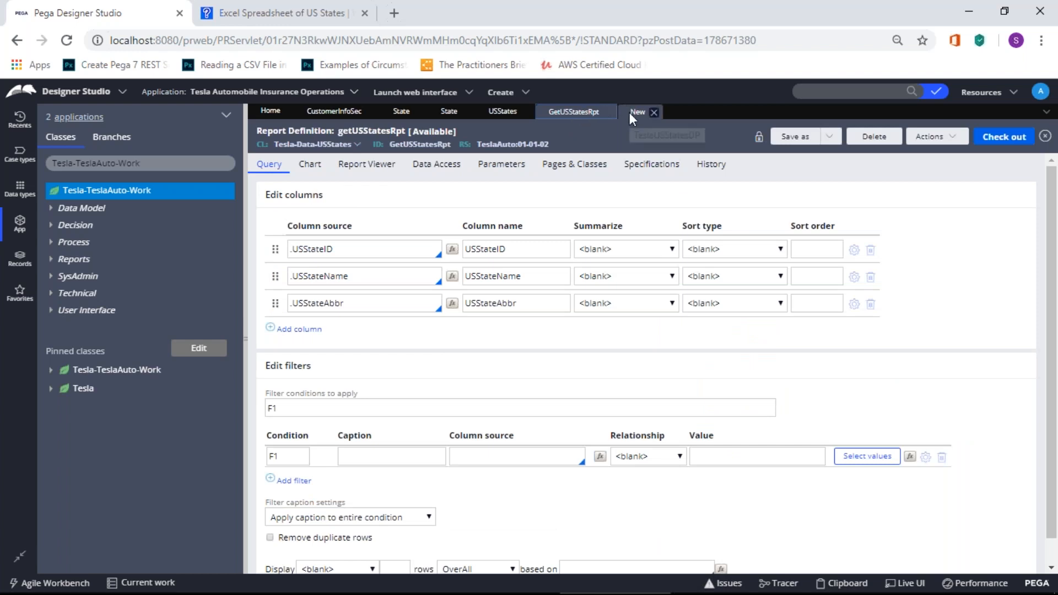
click(510, 112)
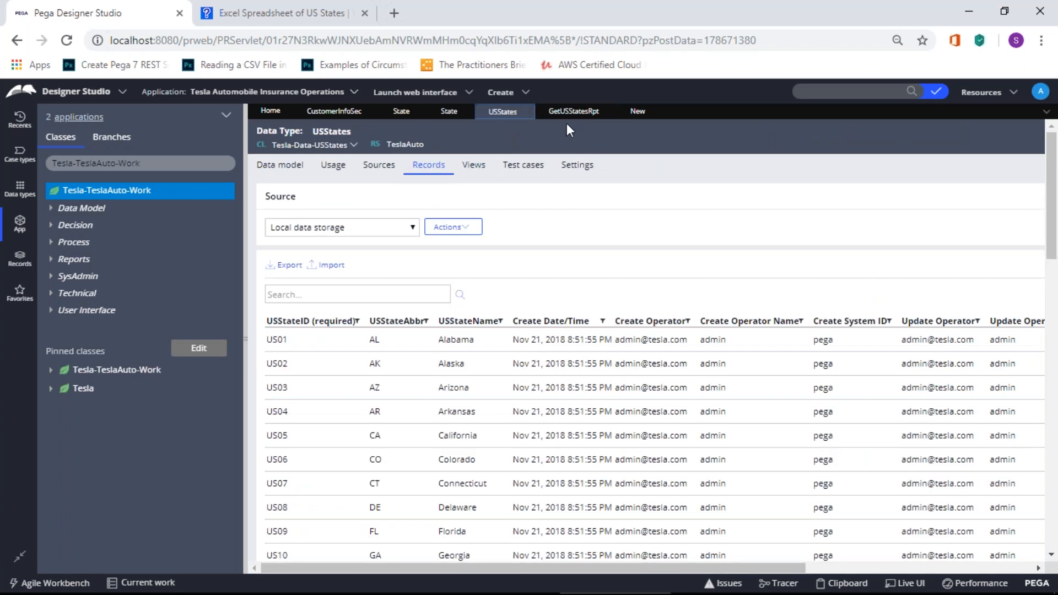
click(628, 112)
Step: Try entering US as a page list key, then turn user defined key access off
click(692, 297)
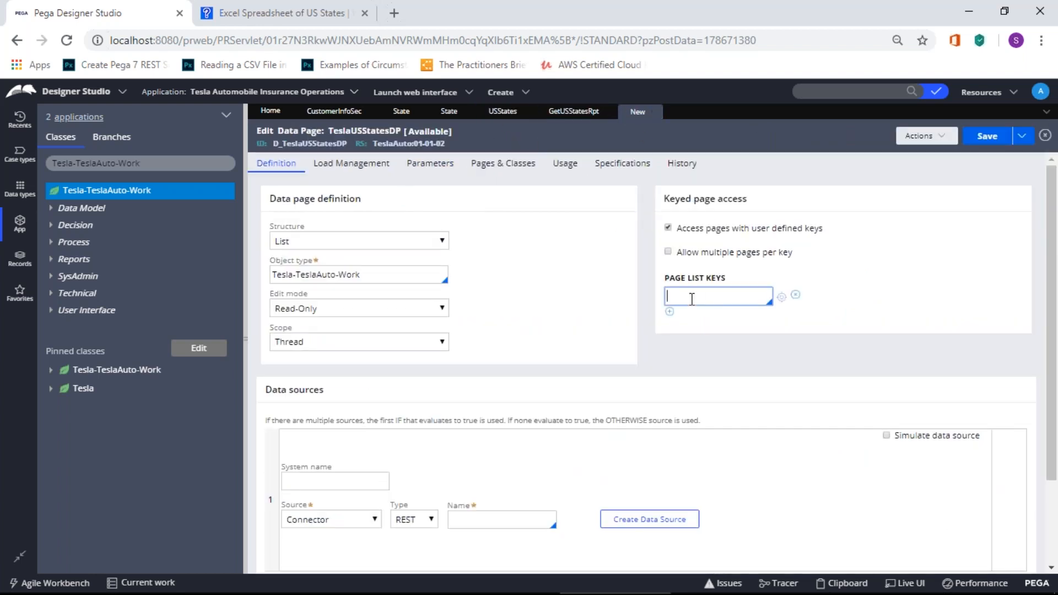
text(US)
key(BackSpace)
key(BackSpace)
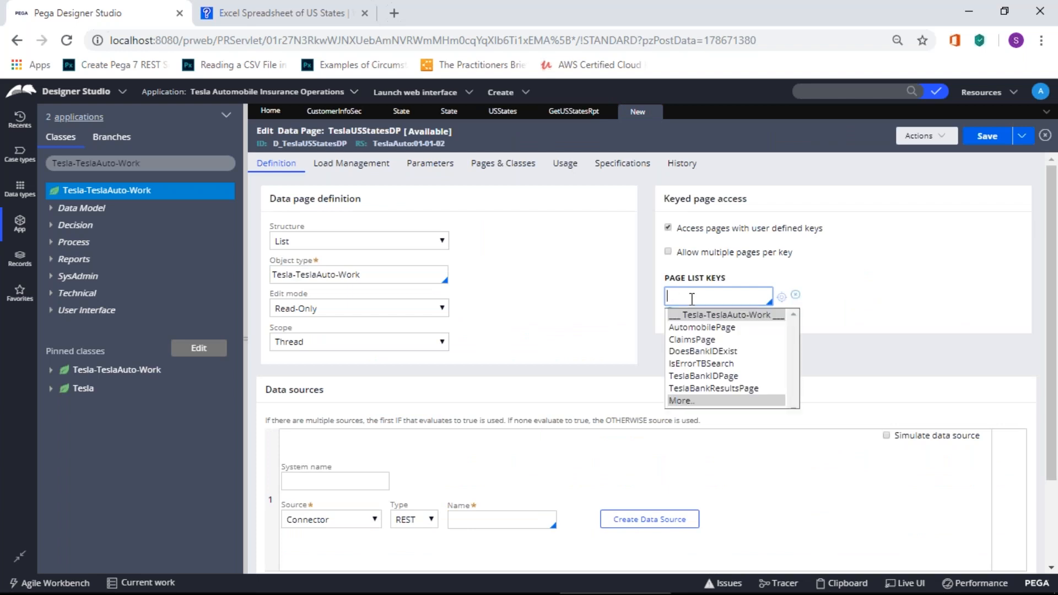
click(860, 280)
click(668, 228)
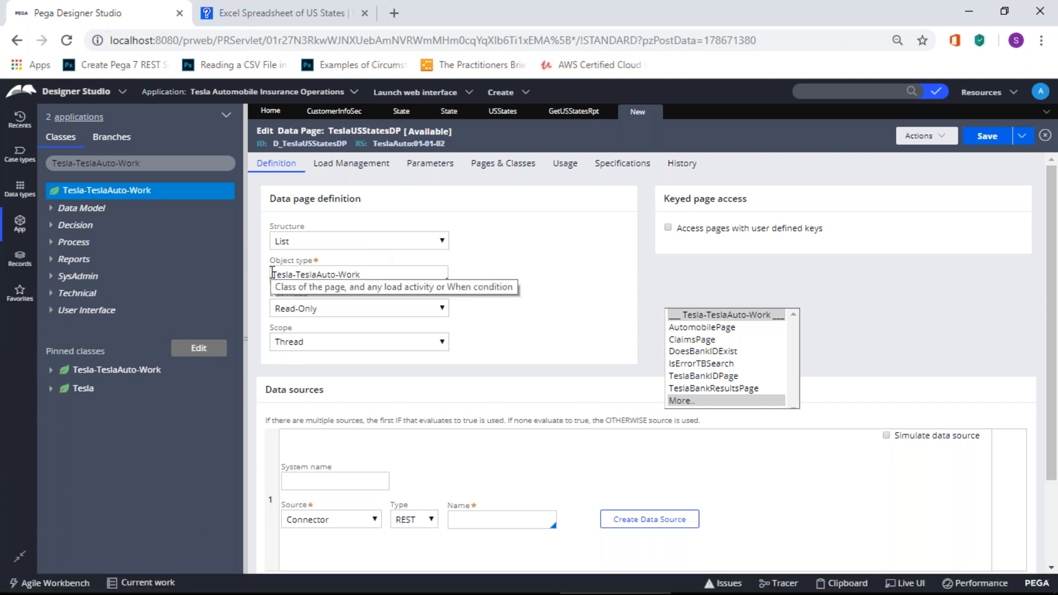
Step: Replace the object type with Tesla-Data-Customers
click(310, 269)
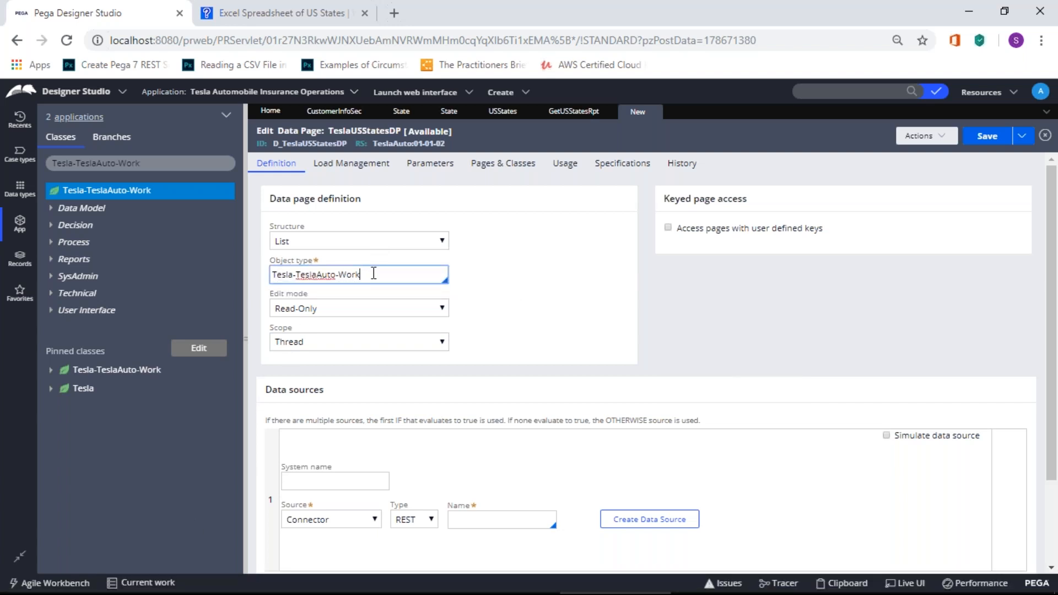
key(ctrl+a)
text(Tesla-Data)
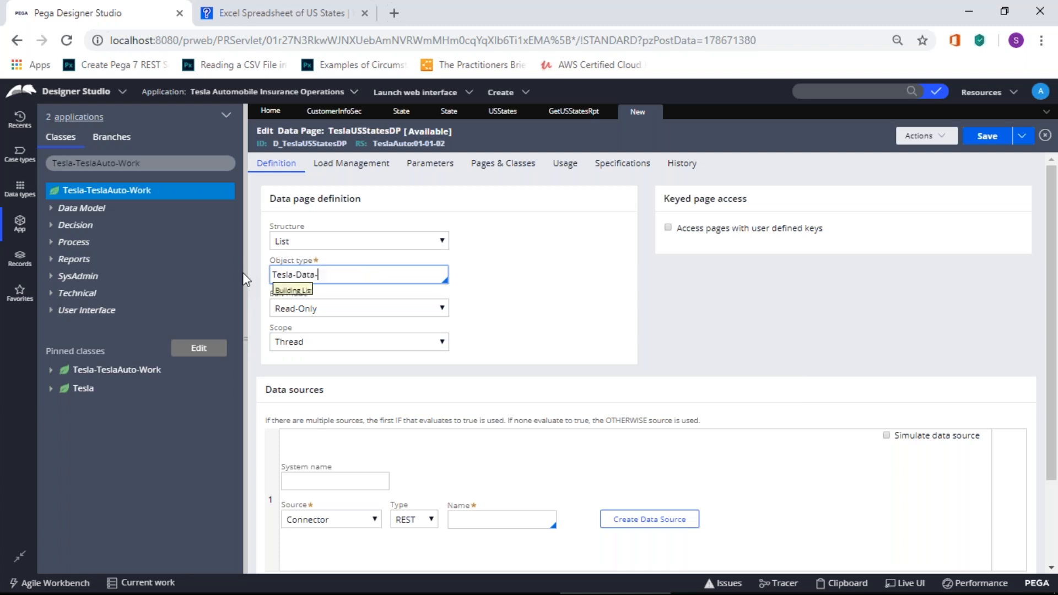
click(361, 414)
Step: Keep edit mode as Read-Only and scope as Thread
click(324, 308)
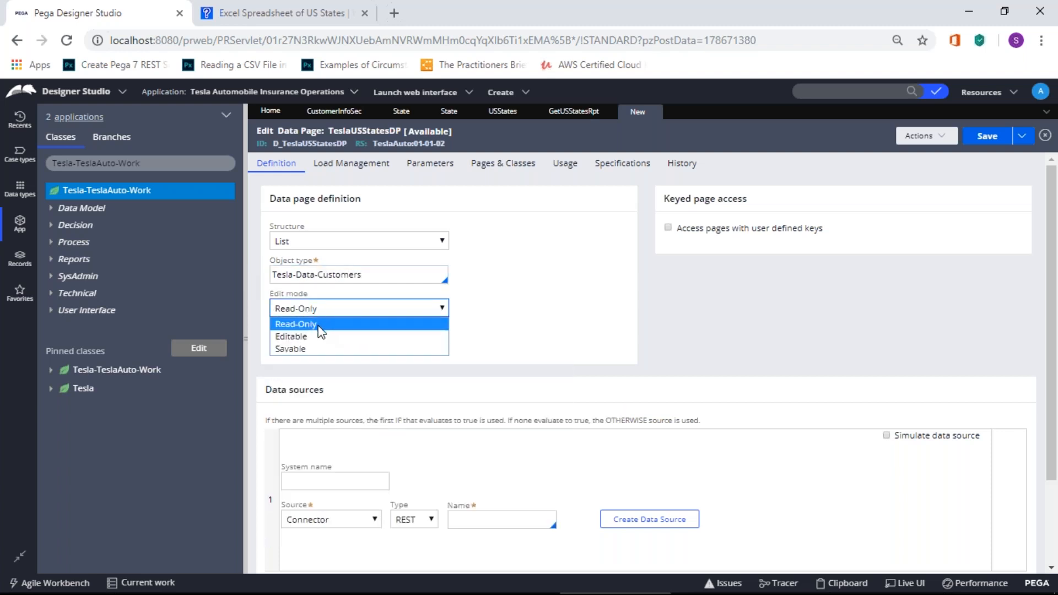
click(319, 325)
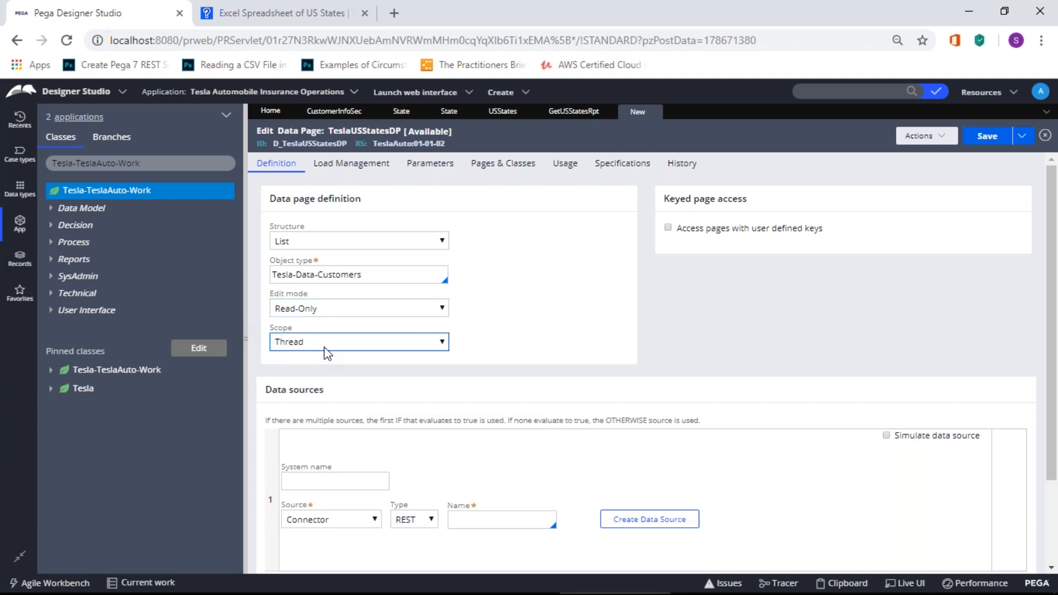
click(285, 310)
click(533, 329)
click(370, 346)
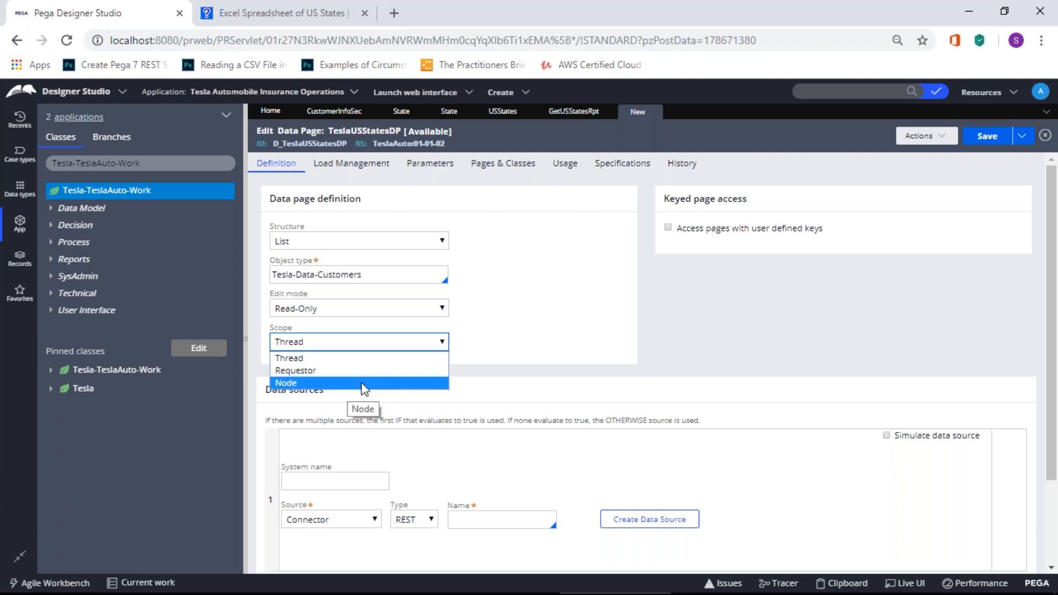
click(489, 352)
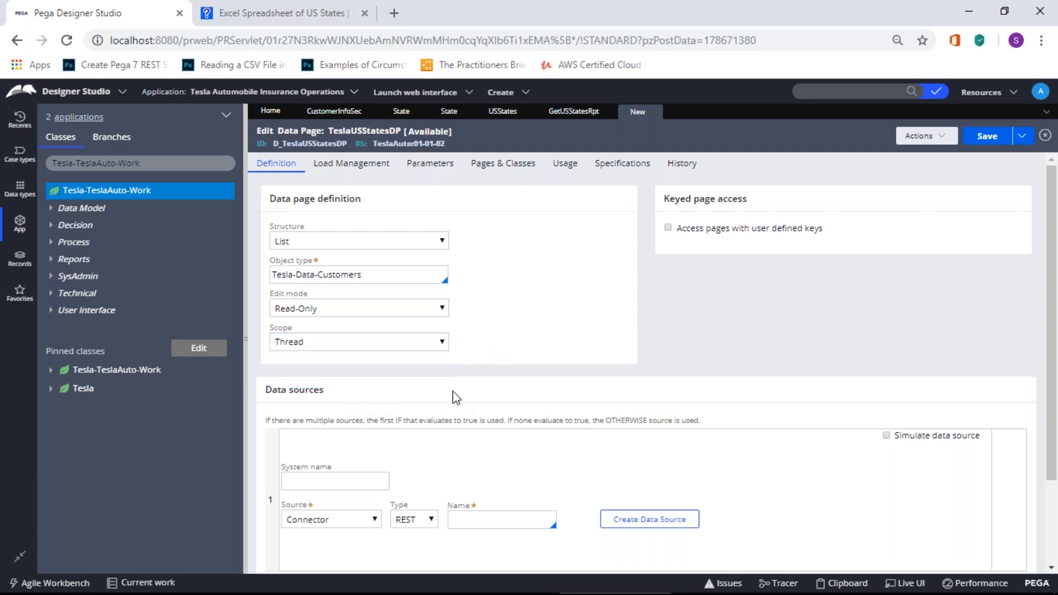
Step: Switch the first data source from REST connector to Report Definition
scroll(407, 430, down, 2)
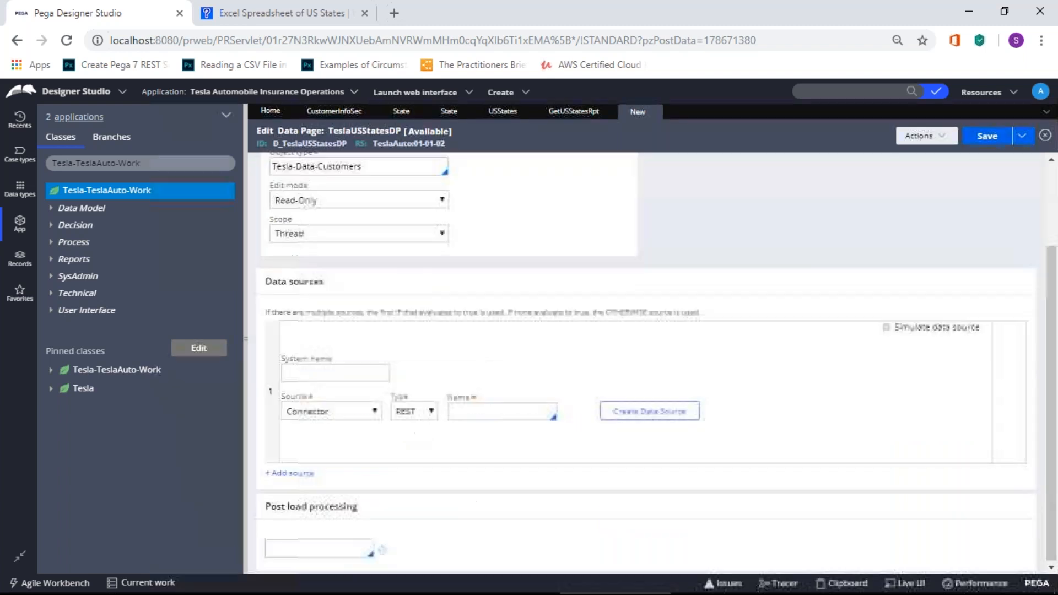
scroll(406, 430, up, 2)
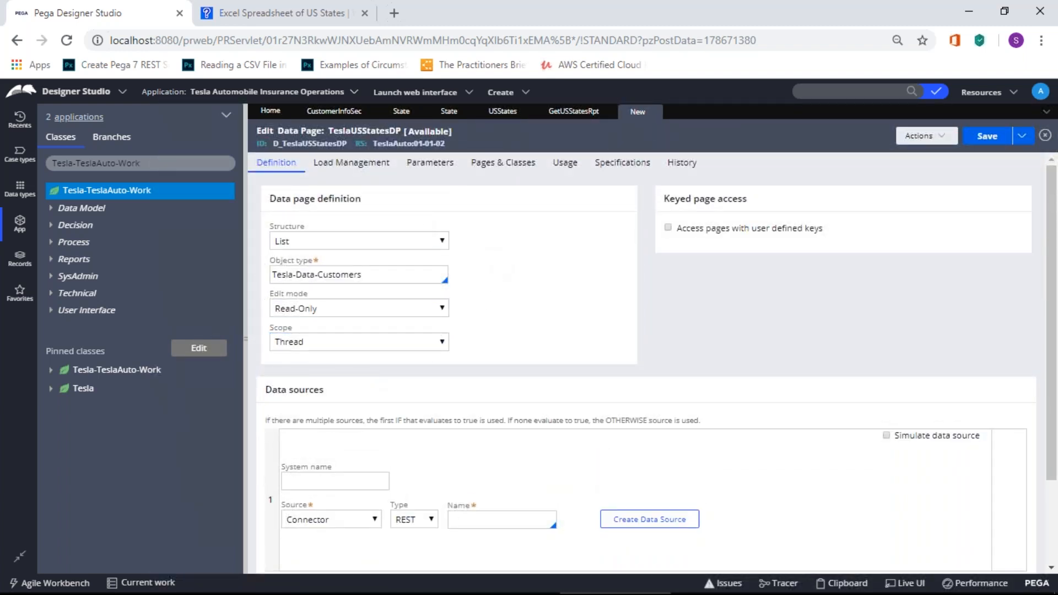
scroll(433, 369, down, 2)
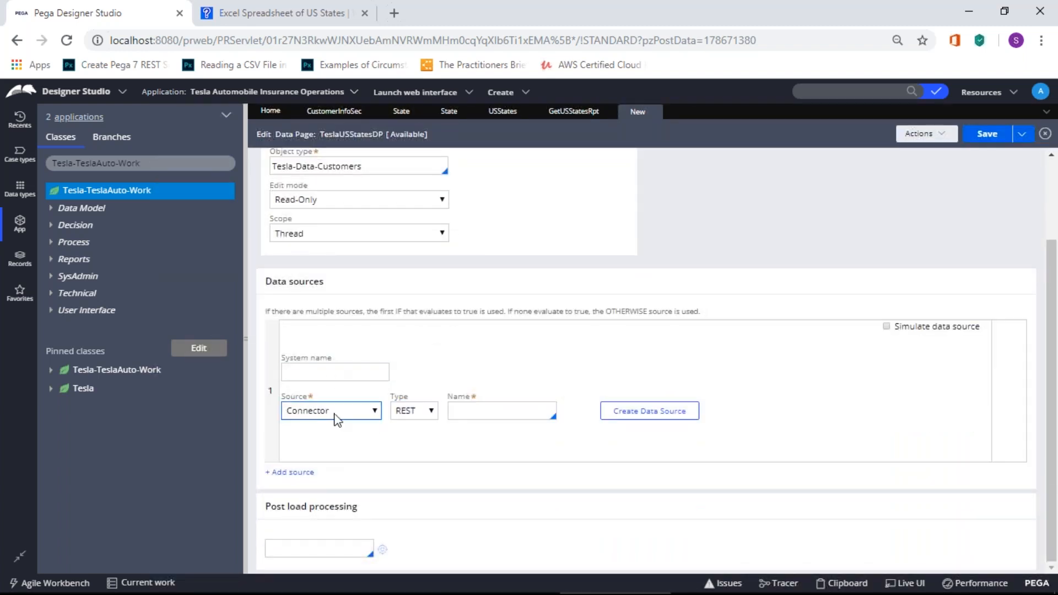
click(374, 411)
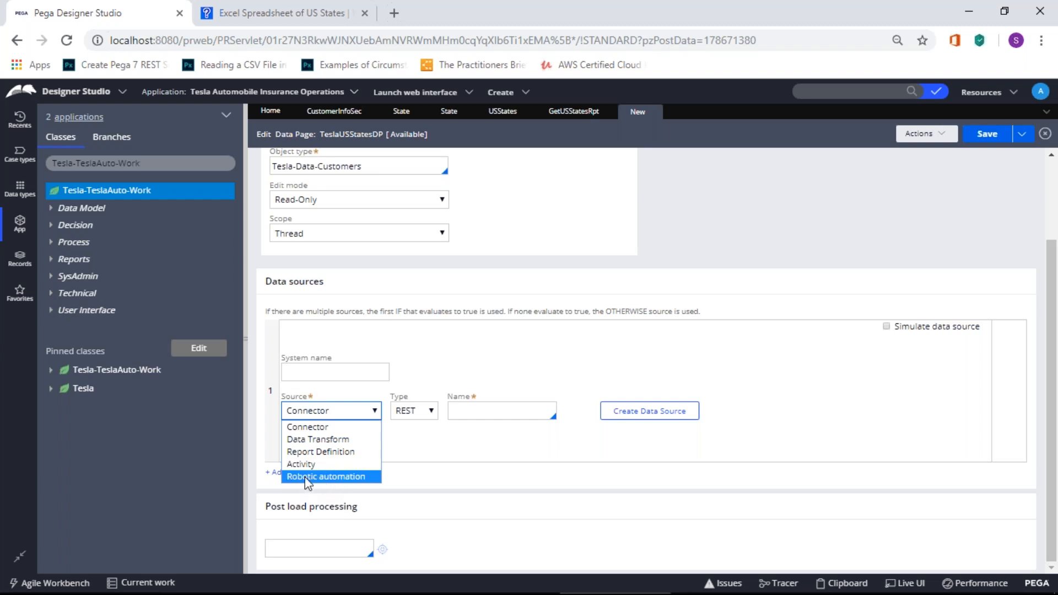
click(347, 451)
click(339, 382)
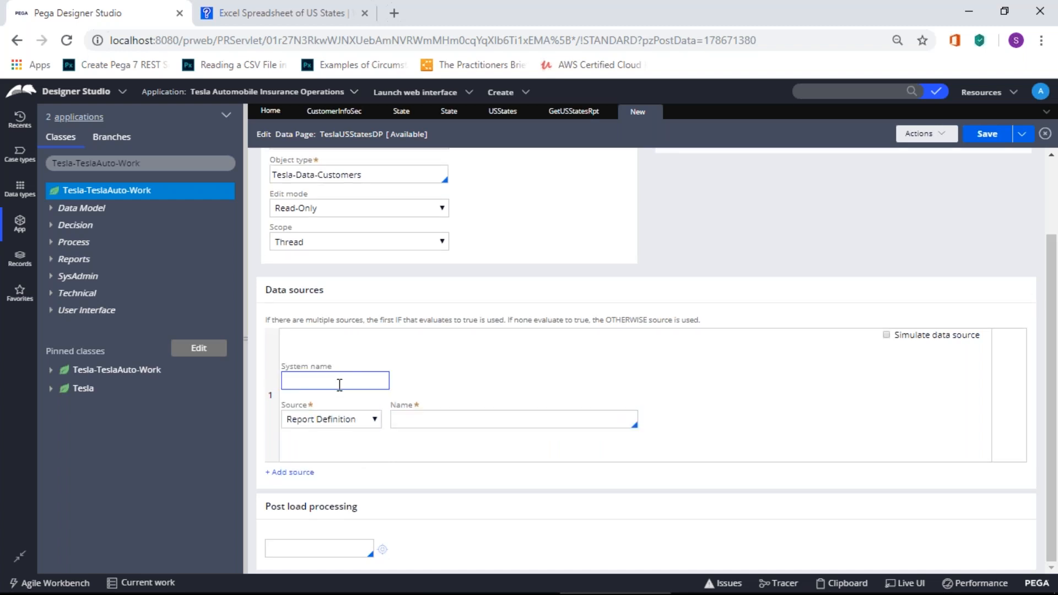
Step: Enter TeslaUSStatesdp1 as the report-definition source's system name
text(USStates)
text(Te)
text(sla)
text(dp1)
click(421, 418)
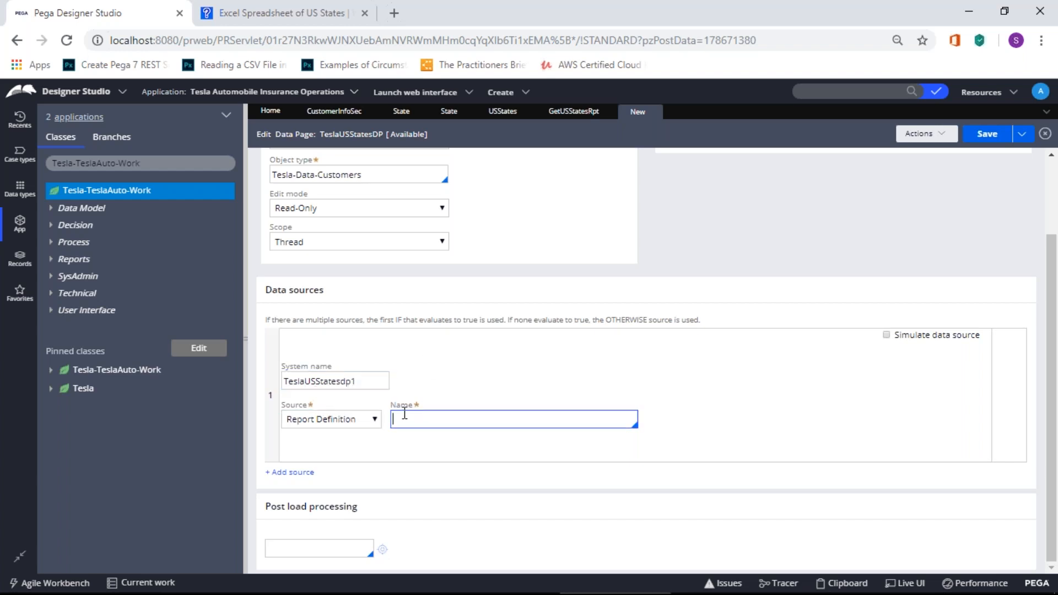
scroll(419, 194, up, 2)
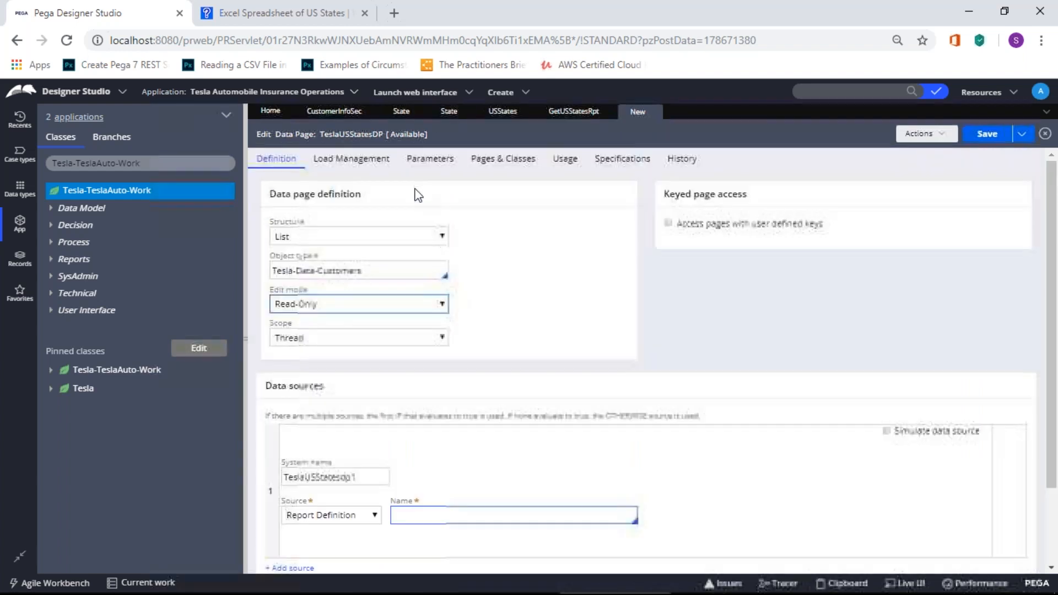
scroll(493, 406, down, 2)
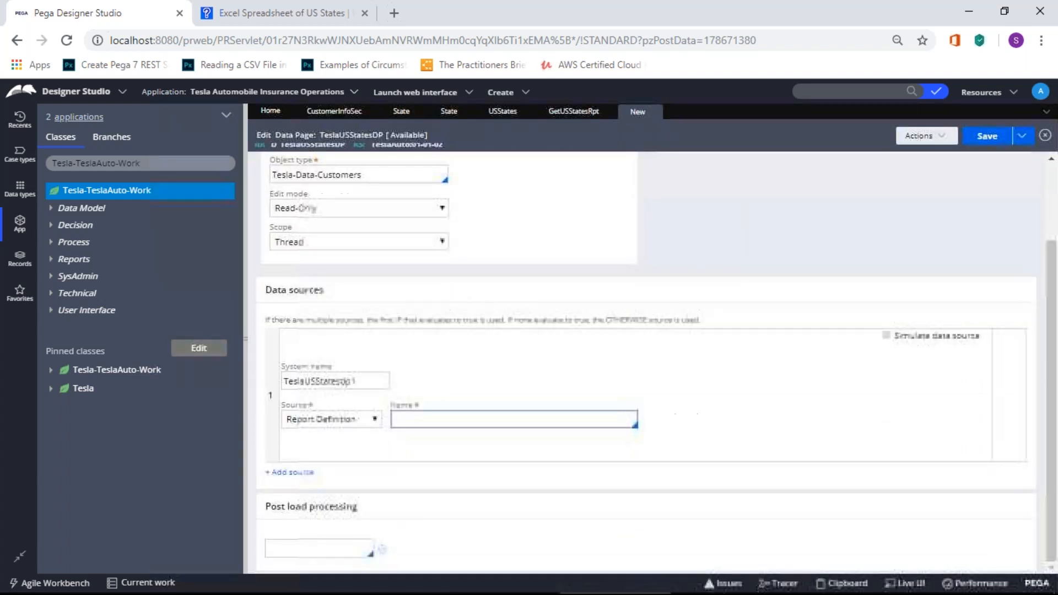
Step: Search 'getUSStat' and select GetUSStatesRpt as the source's report definition
click(440, 423)
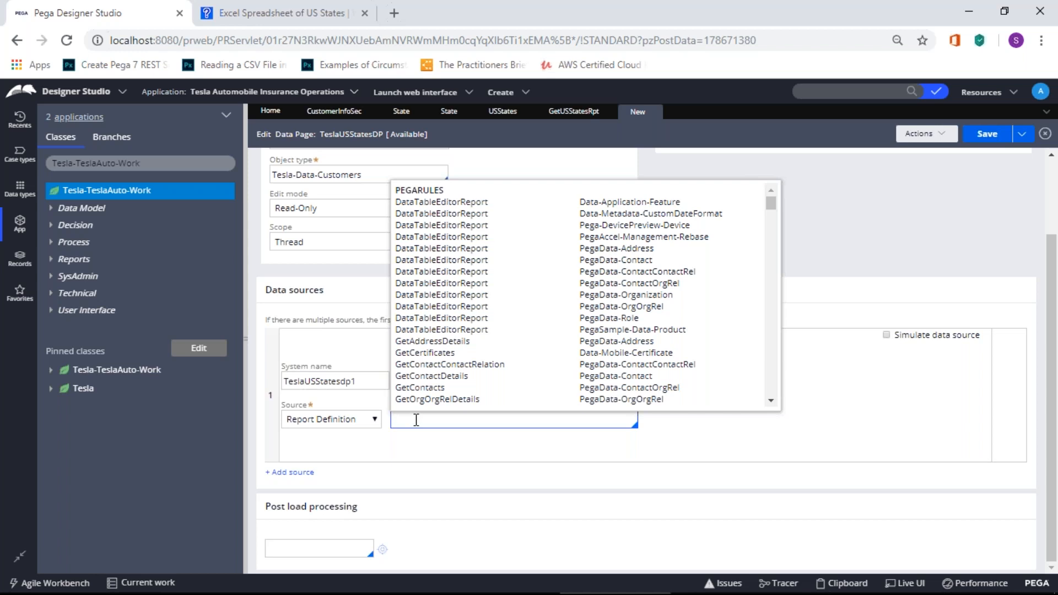
text(D)
key(BackSpace)
text(Tes)
key(BackSpace)
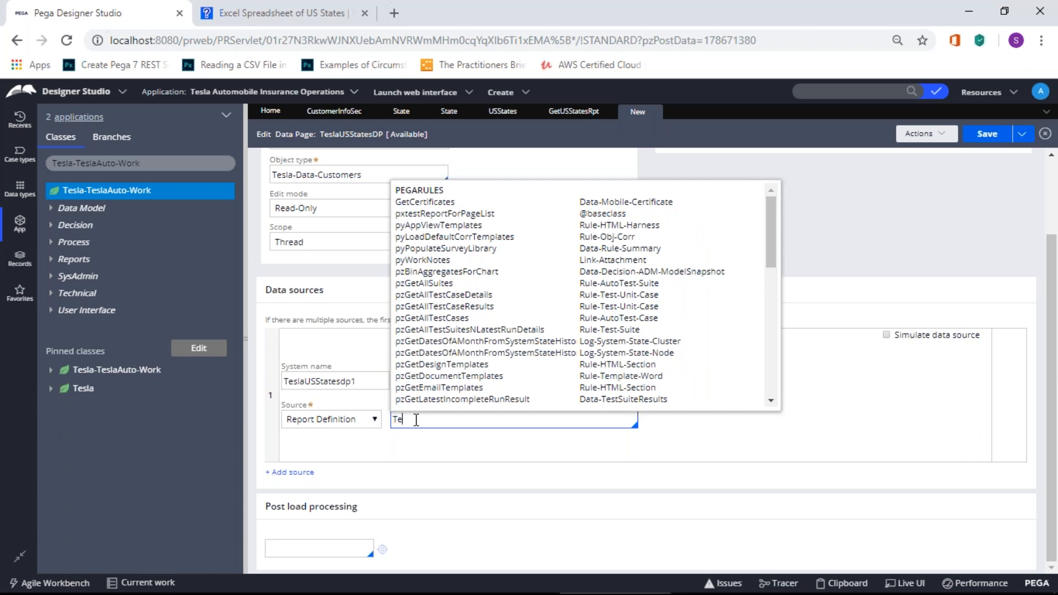
key(BackSpace)
key(BackSpace)
text(get)
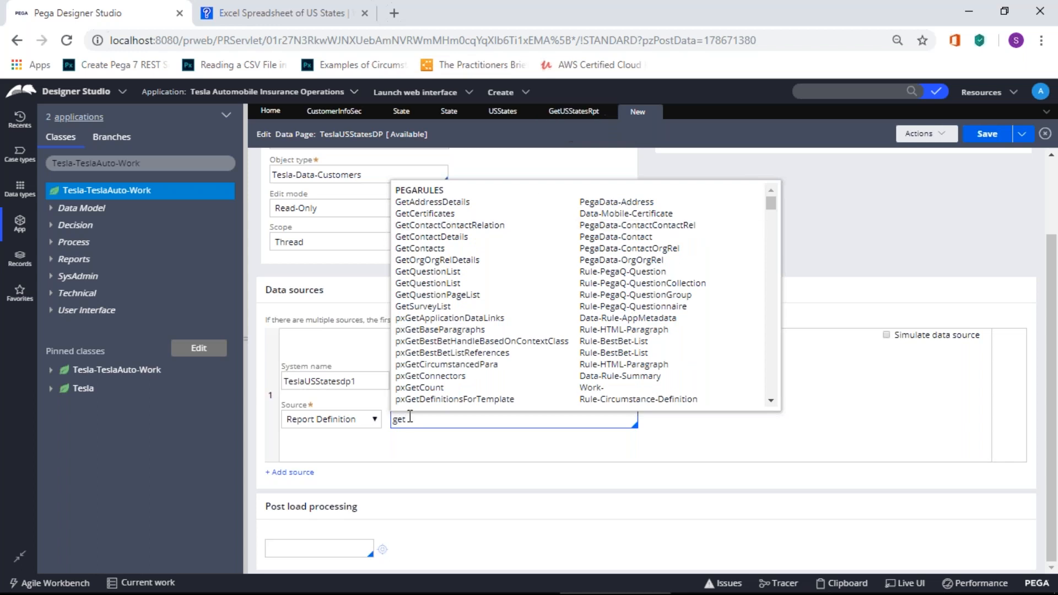
text(USStat)
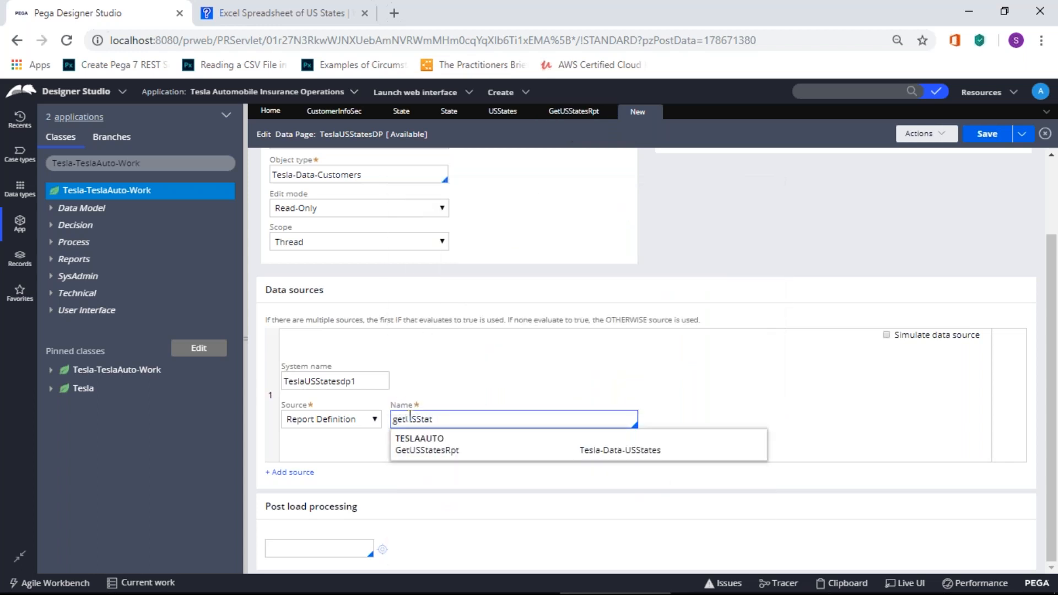
click(421, 450)
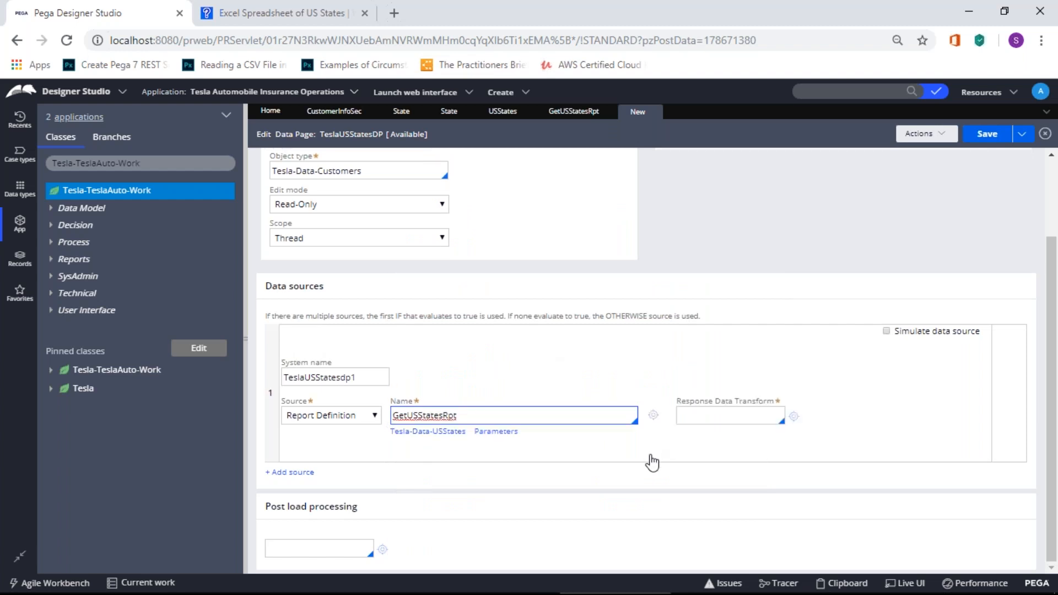
click(634, 510)
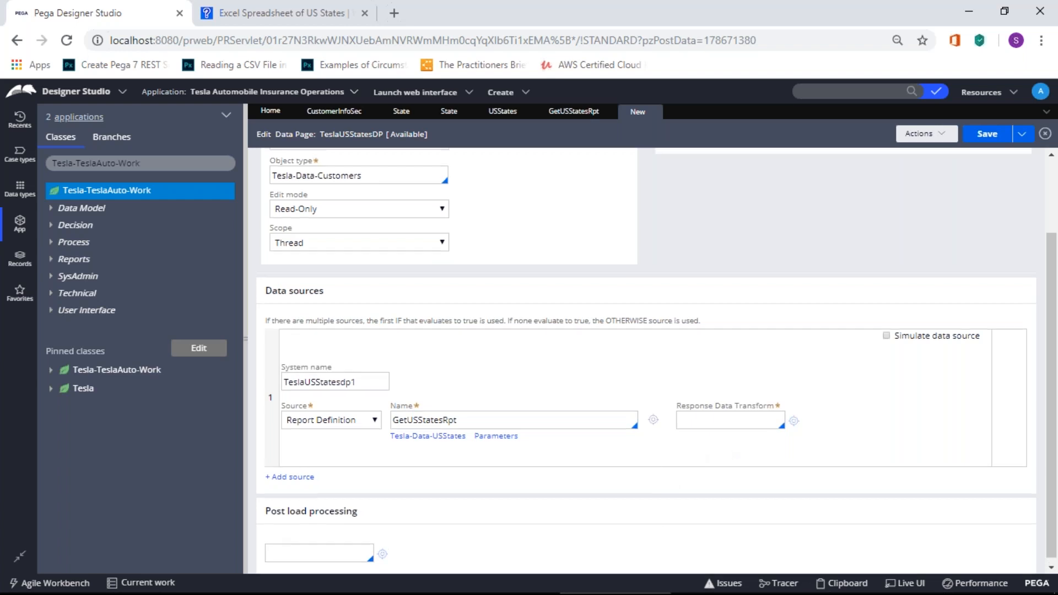
scroll(551, 358, up, 2)
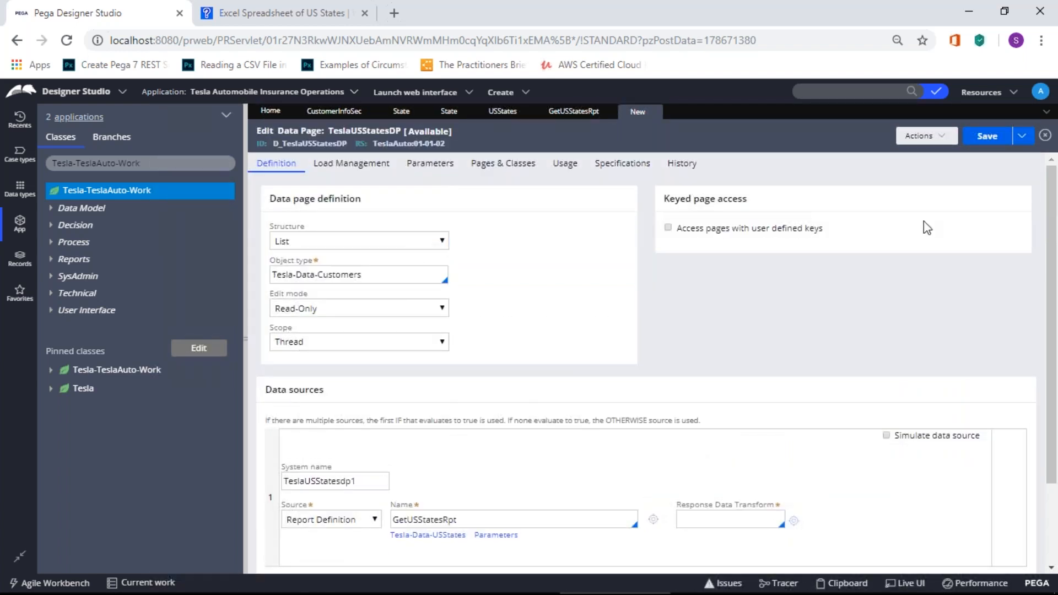
Step: Save the data page, enter USStatesDTF as Response Data Transform, and start creating that rule
click(983, 136)
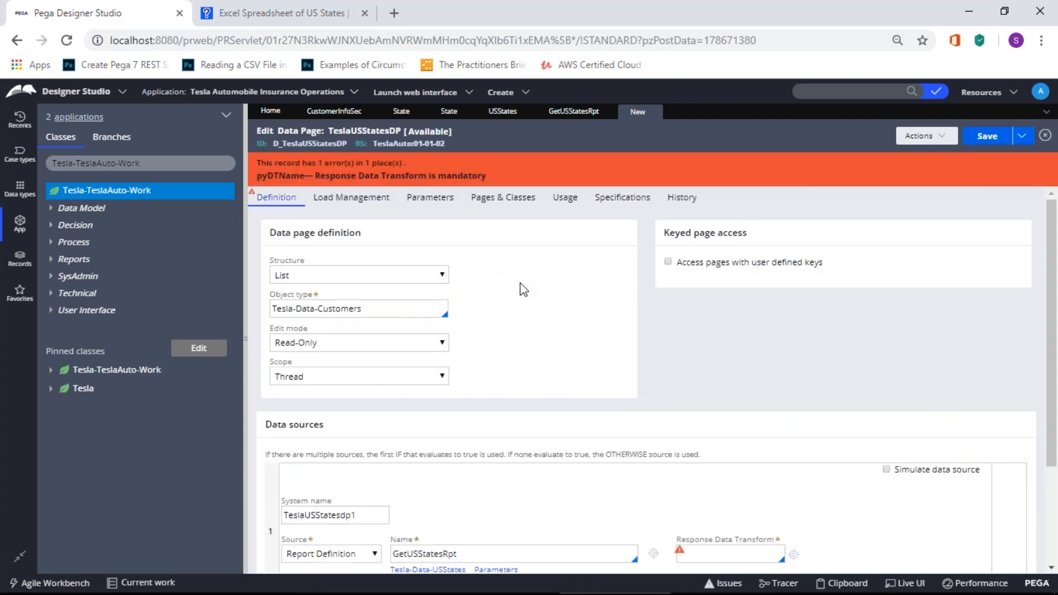
scroll(520, 288, down, 3)
click(680, 416)
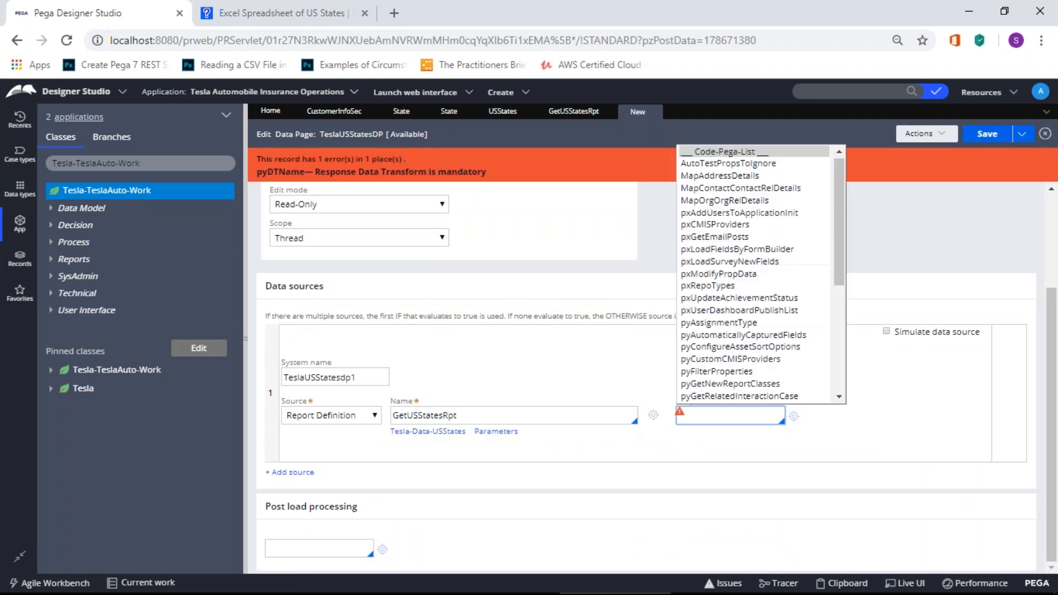
drag(840, 257, 851, 385)
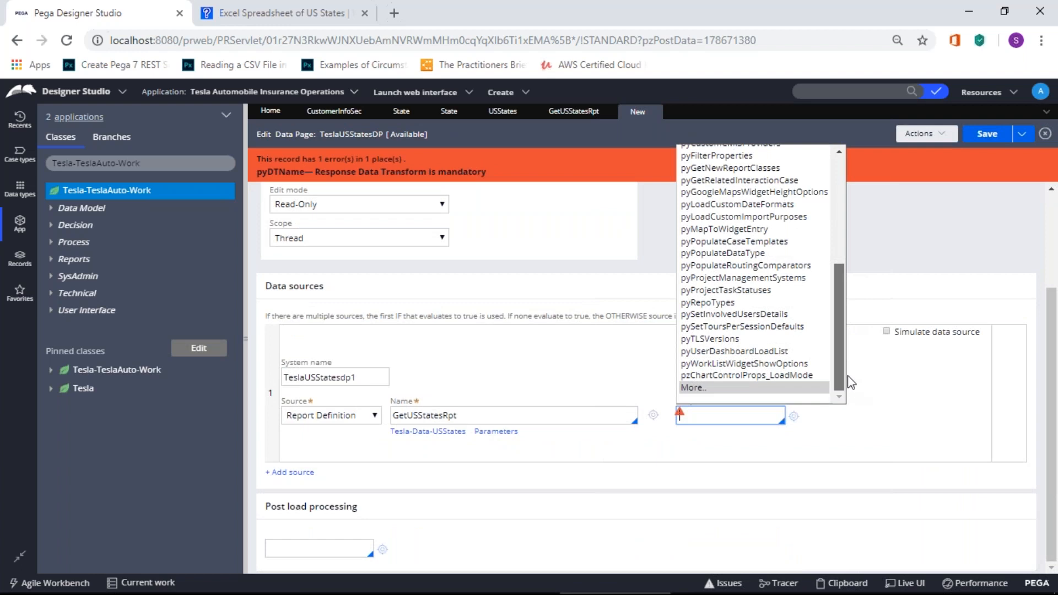
drag(851, 382, 851, 224)
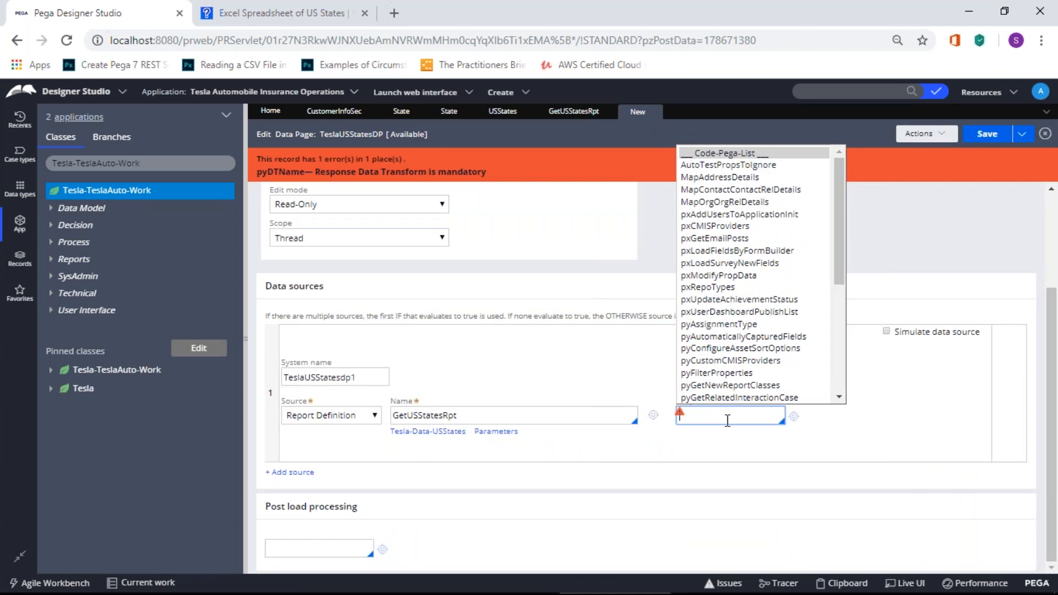
text(USStatesDTF)
click(721, 448)
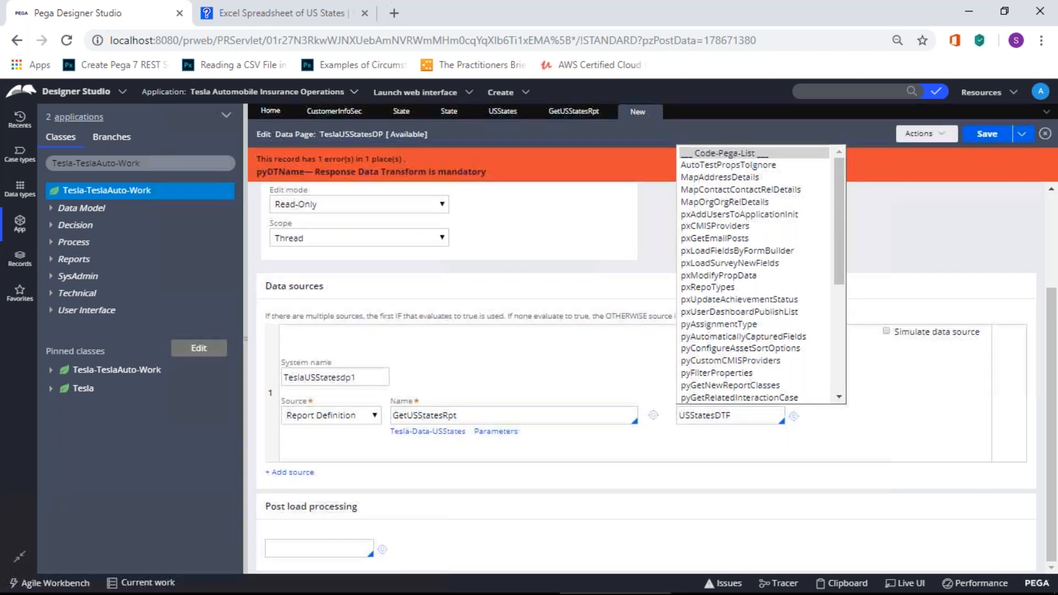
click(794, 415)
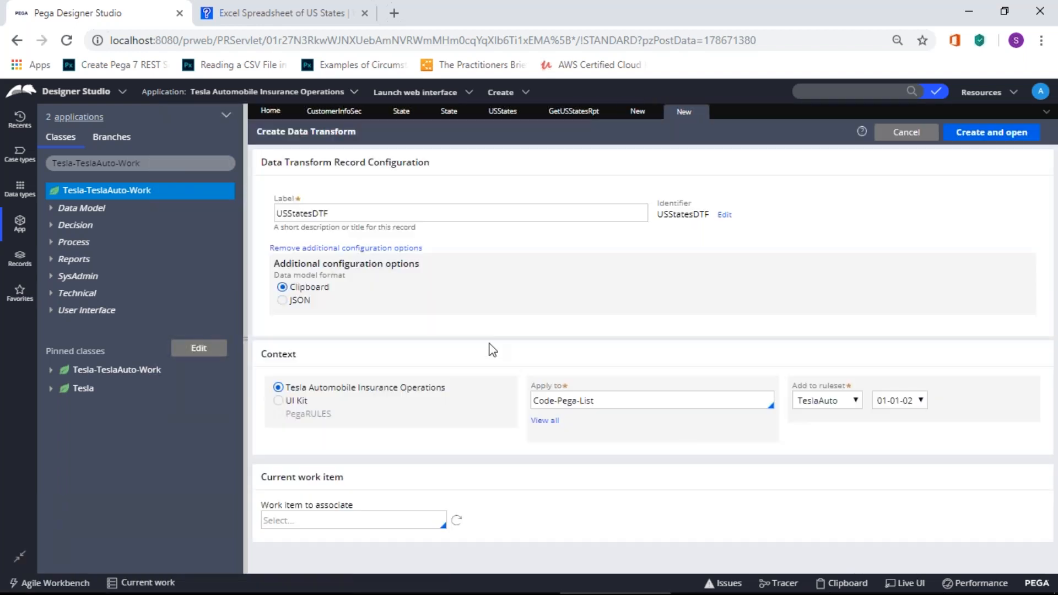
Step: Create and save the USStatesDTF data transform, then close its tab
click(986, 133)
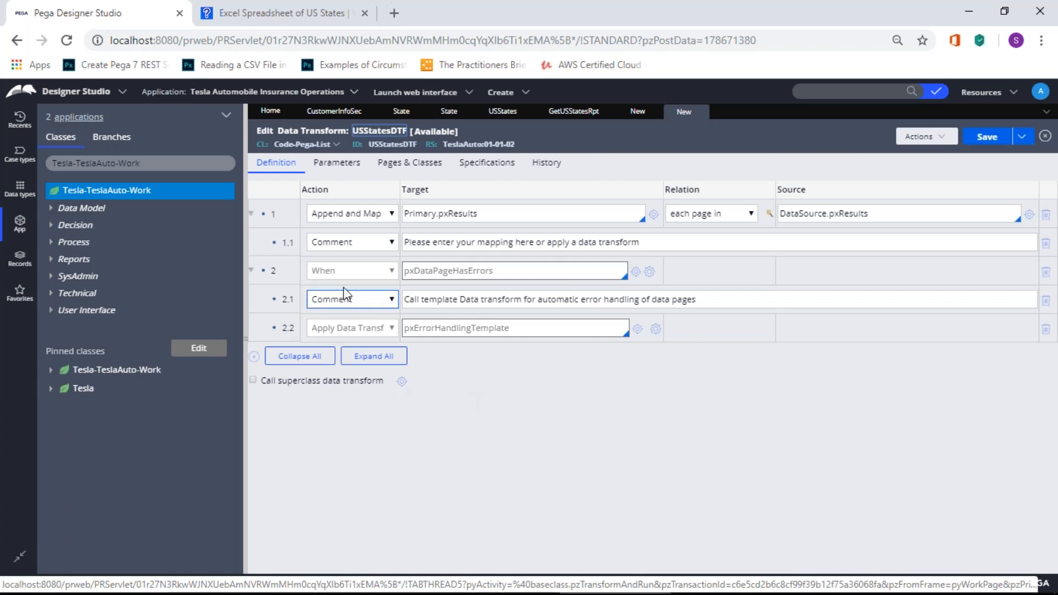
click(986, 137)
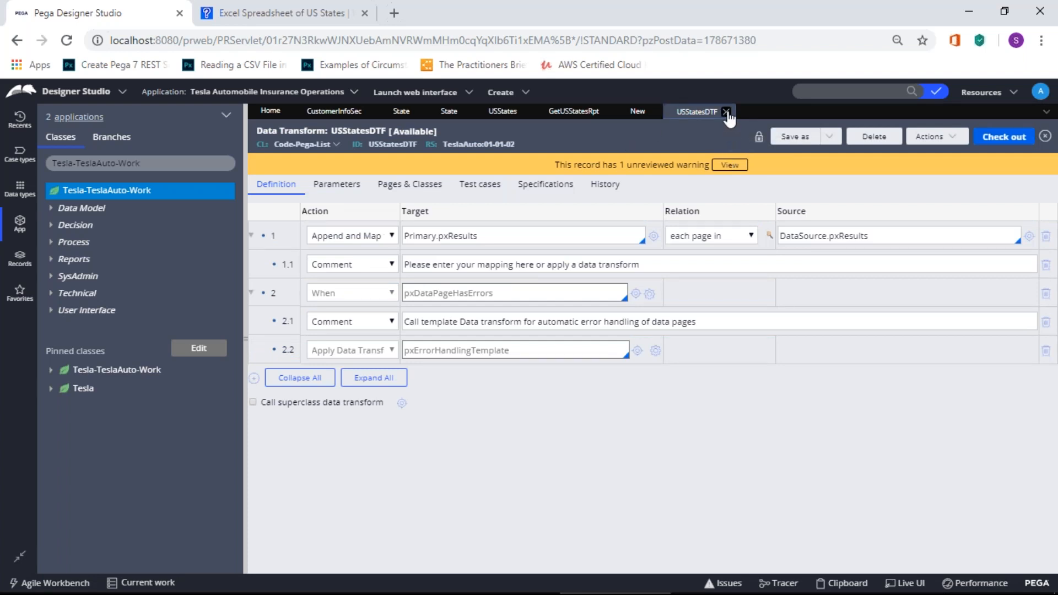
click(725, 112)
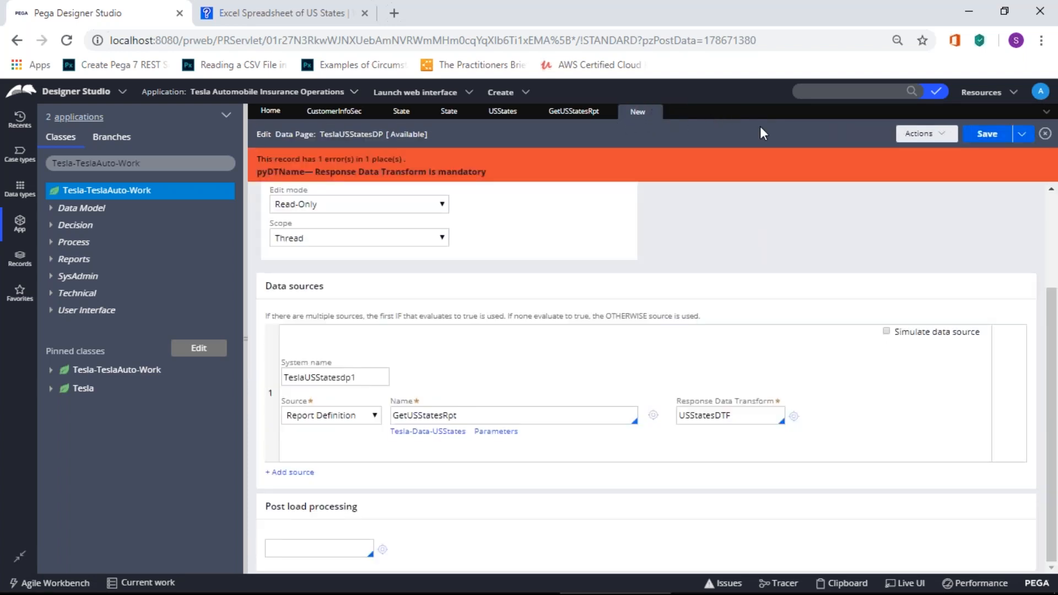
Step: Re-select USStatesDTF as the Response Data Transform and save D_TeslaUSStatesDP
double_click(729, 415)
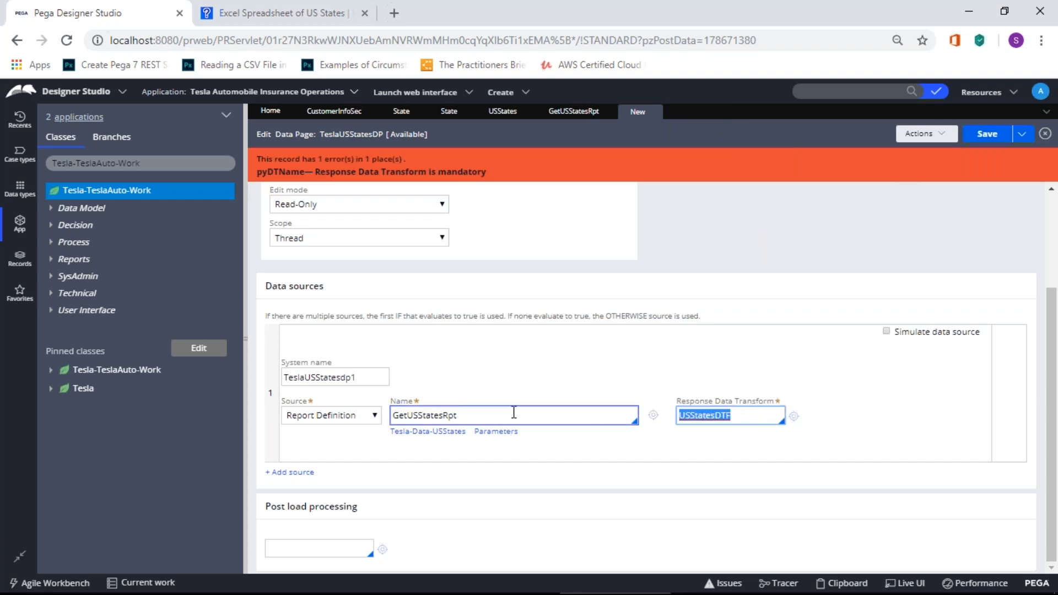
key(BackSpace)
text(USSta)
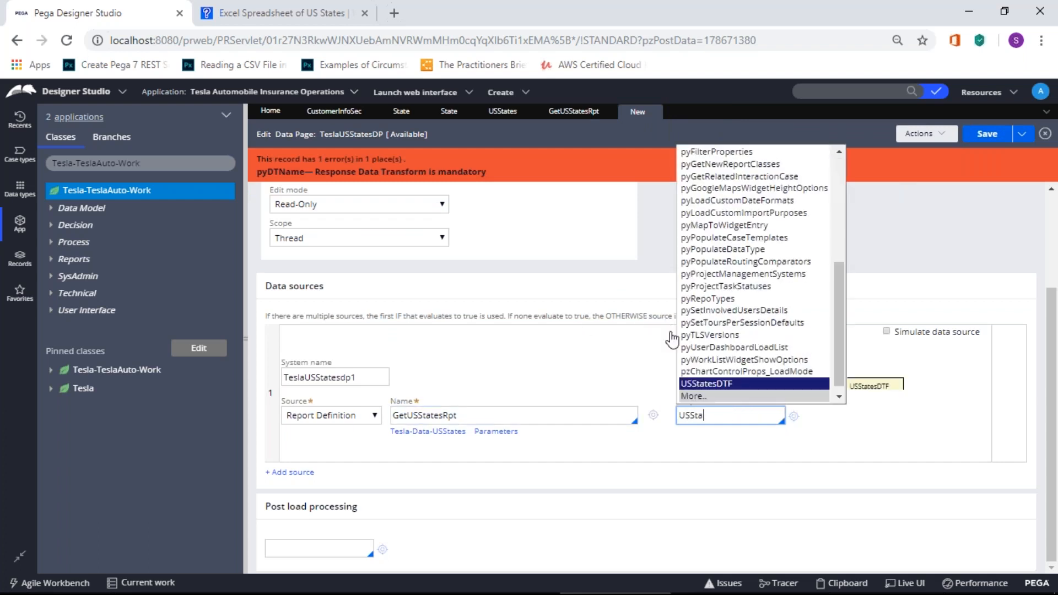
click(697, 383)
click(980, 136)
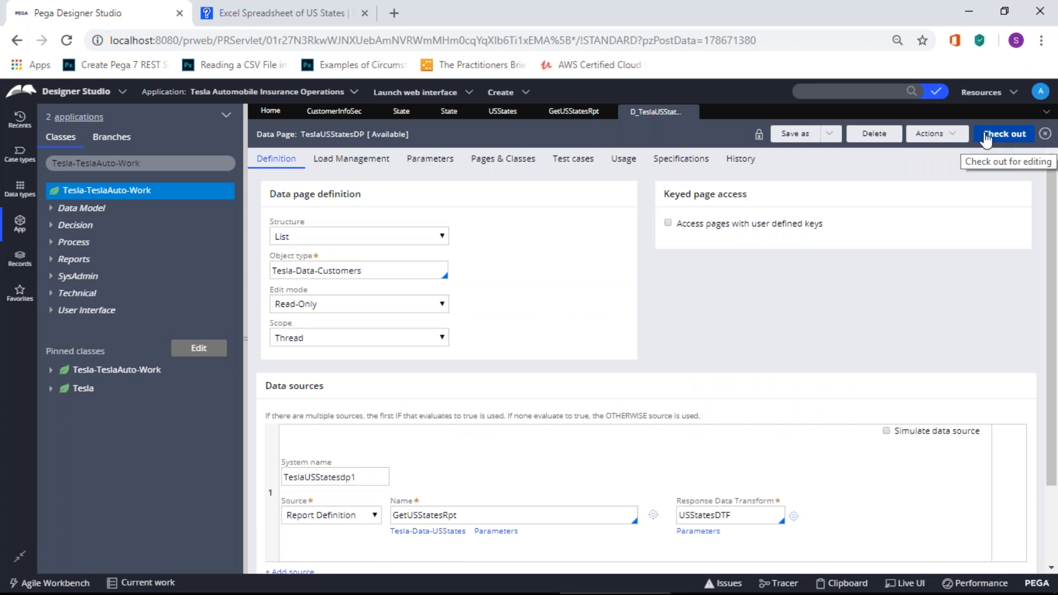
Step: Open the USStatesDTF data transform from the data page, then close it again
mouse_move(716, 511)
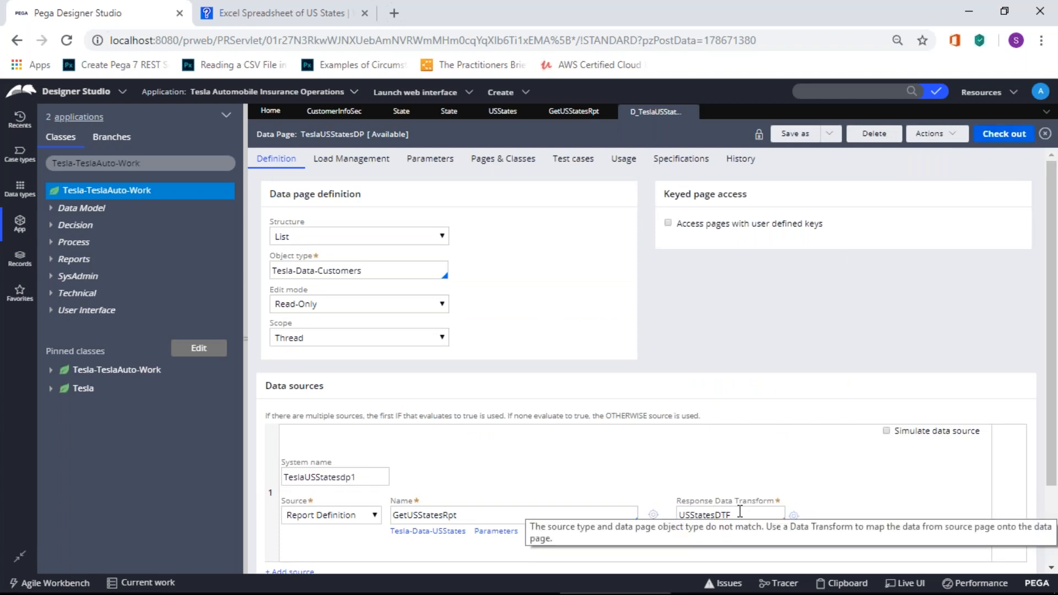
click(793, 516)
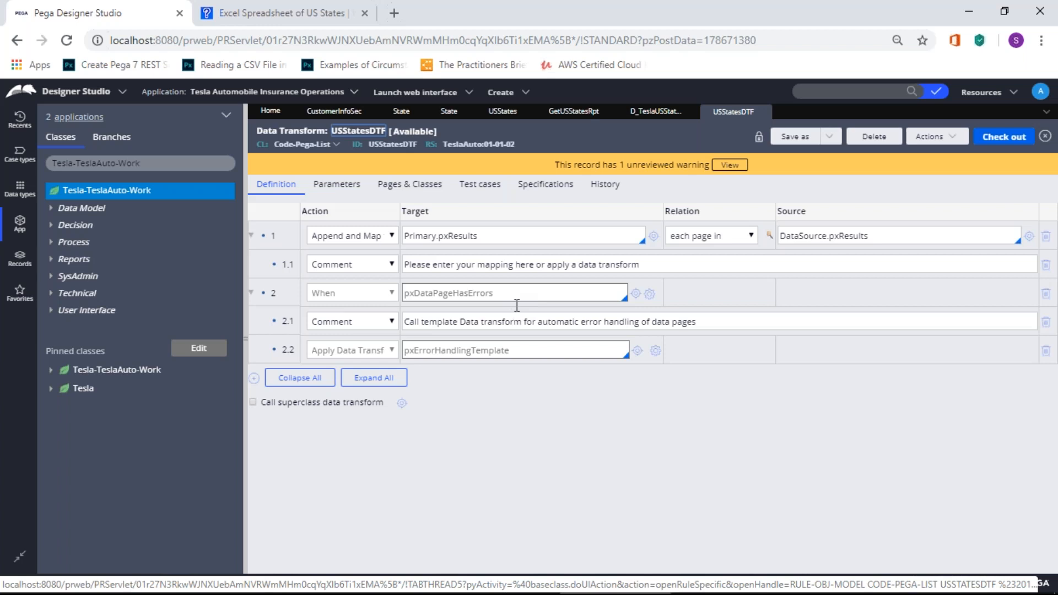
click(762, 112)
click(763, 113)
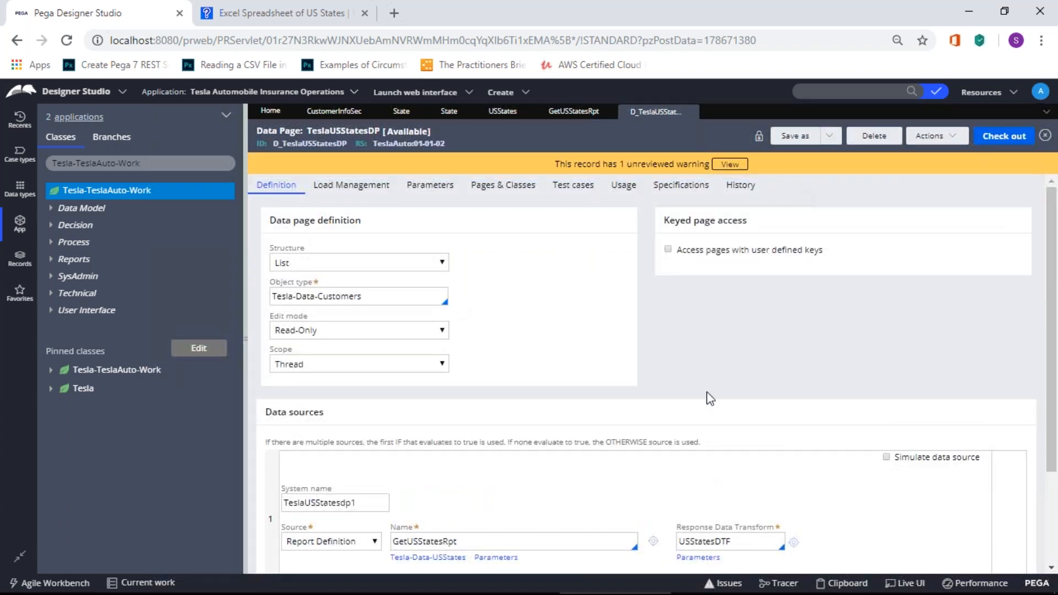
Step: Review the data source's system name TeslaUSStatesdp1, then view the Load Management settings
scroll(706, 397, down, 2)
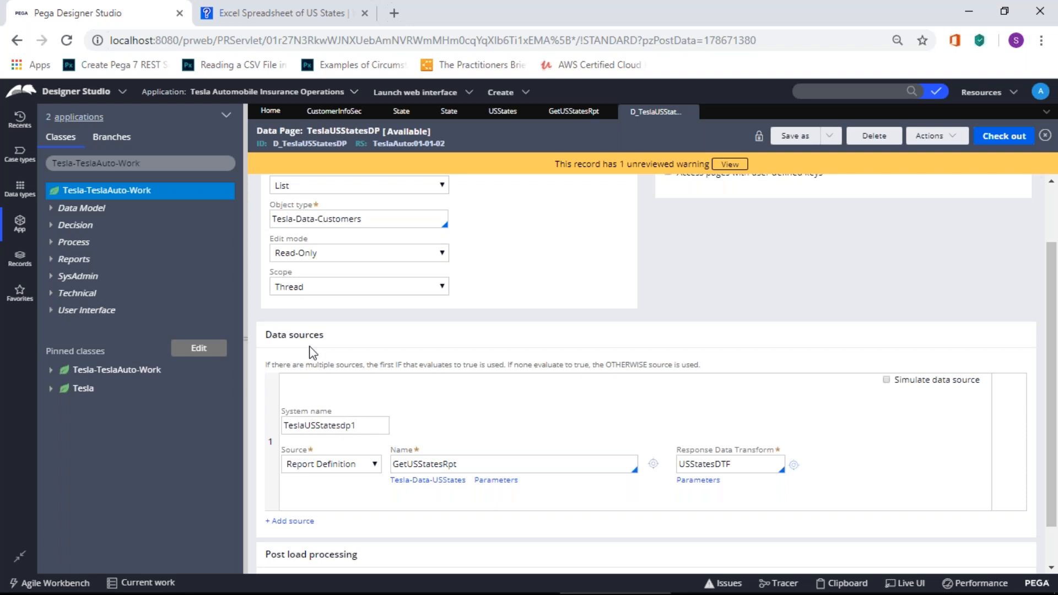
scroll(313, 352, up, 1)
scroll(313, 352, up, 2)
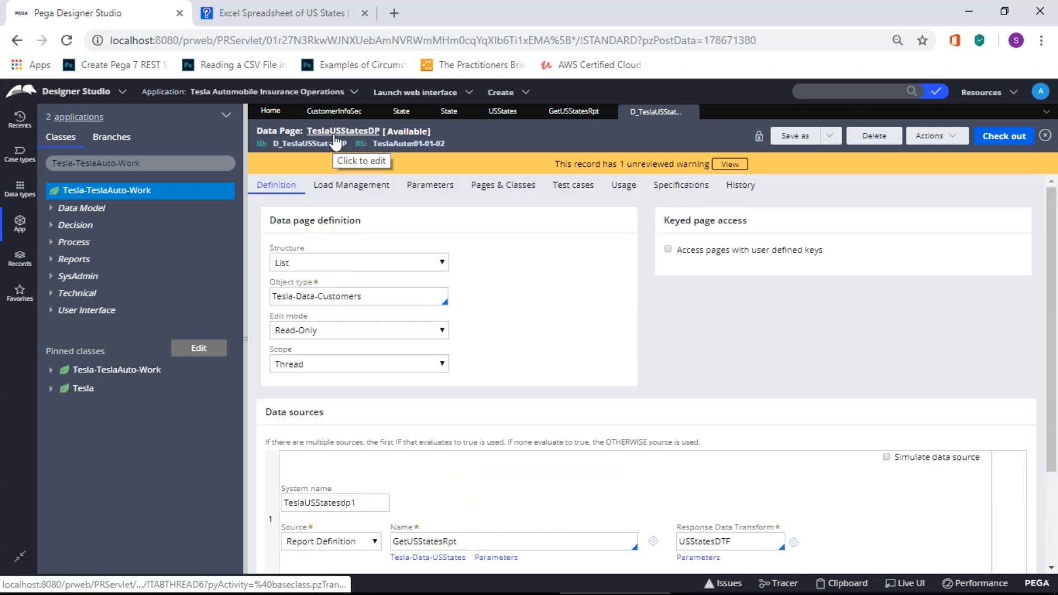
scroll(352, 431, down, 4)
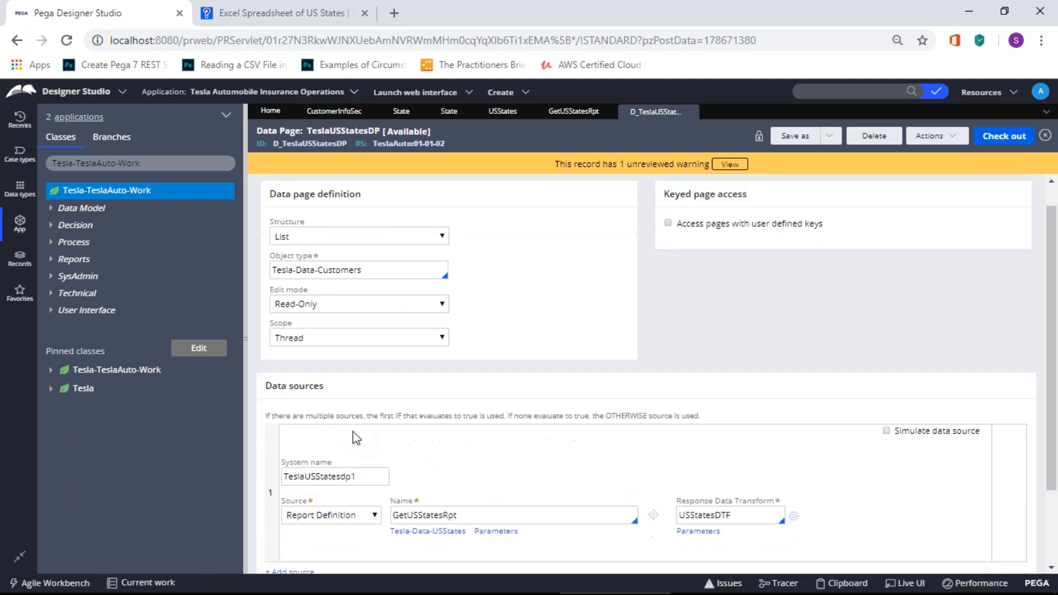
click(348, 378)
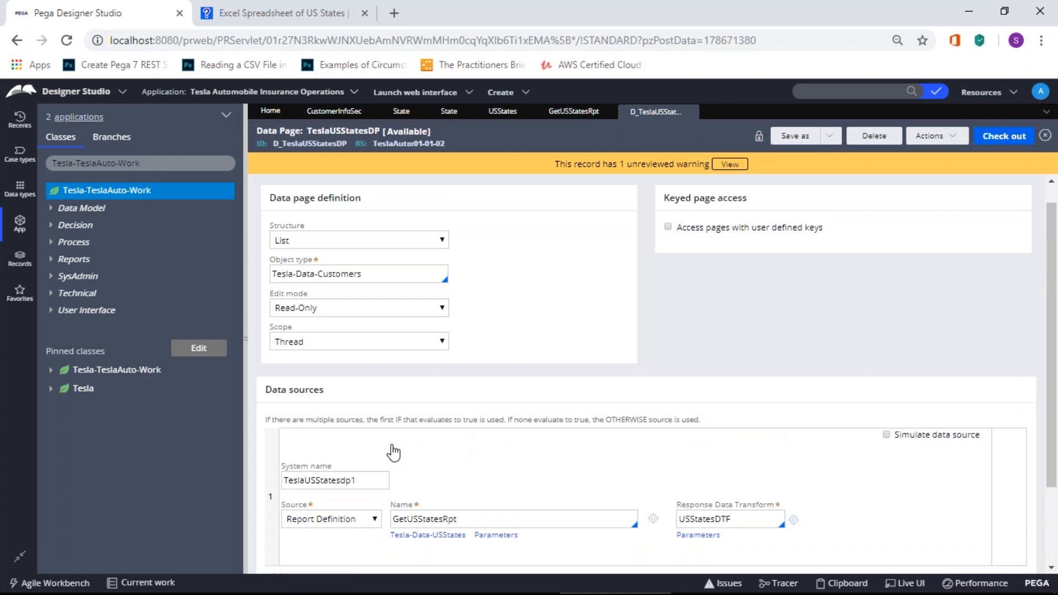
scroll(394, 451, down, 2)
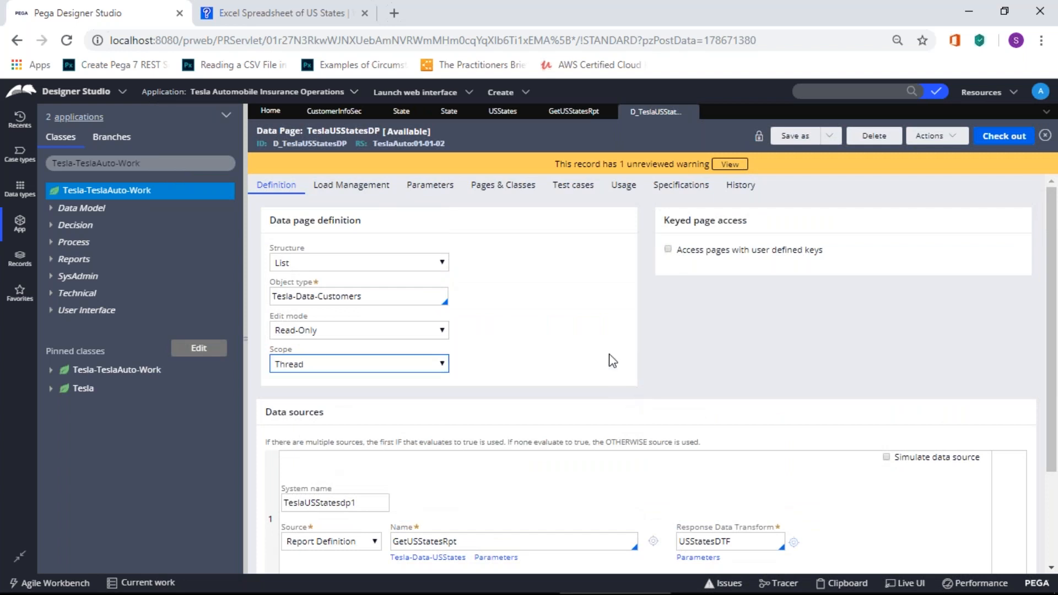
click(370, 189)
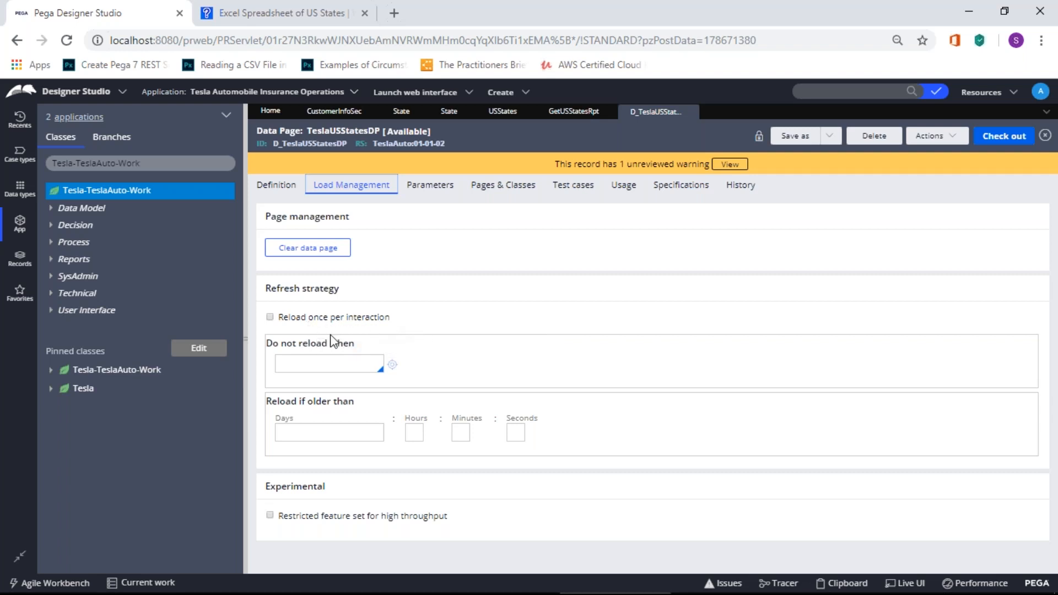
Step: Inspect the Do not reload when, Days and Seconds fields, leave them blank, and return to Definition
click(300, 363)
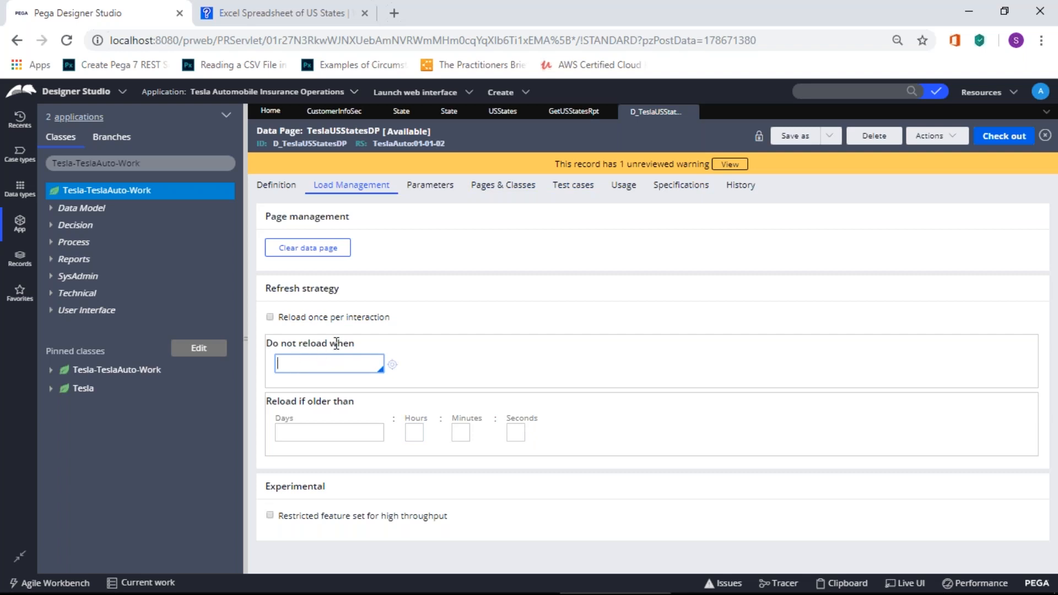
drag(330, 343, 355, 340)
click(377, 351)
click(312, 433)
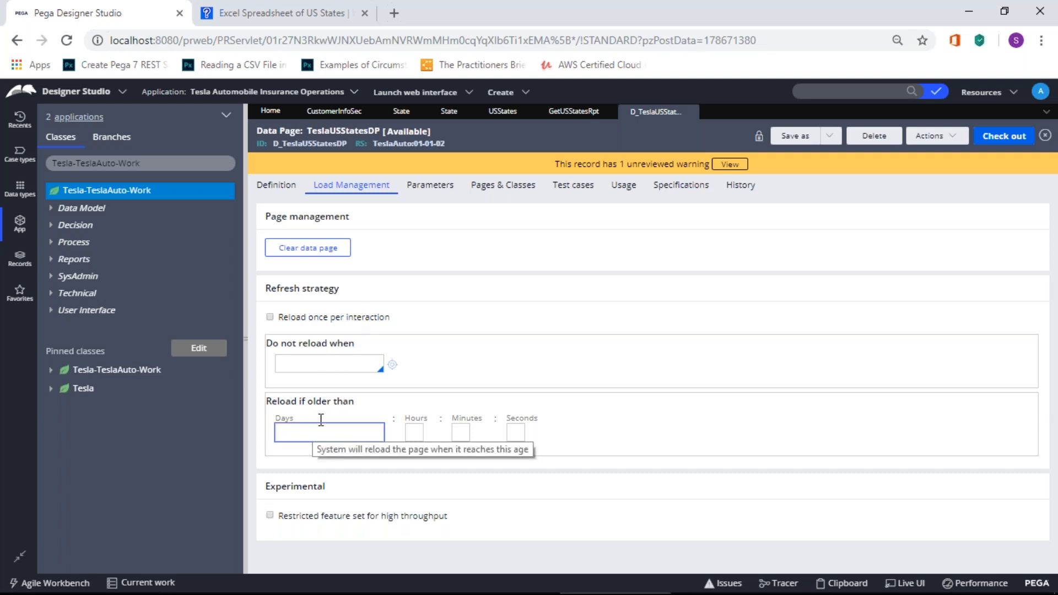
click(515, 431)
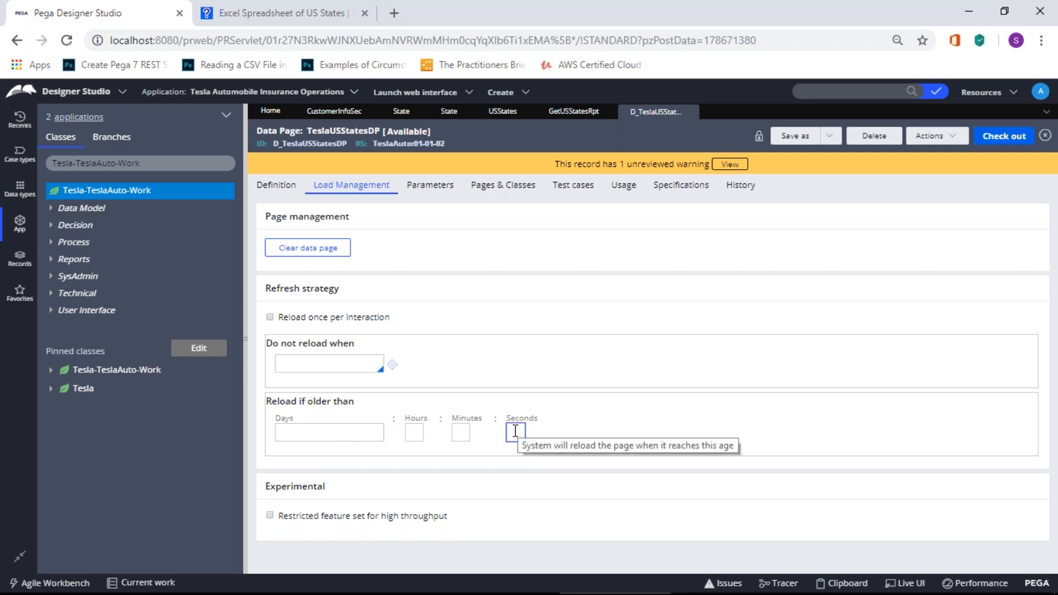
click(370, 433)
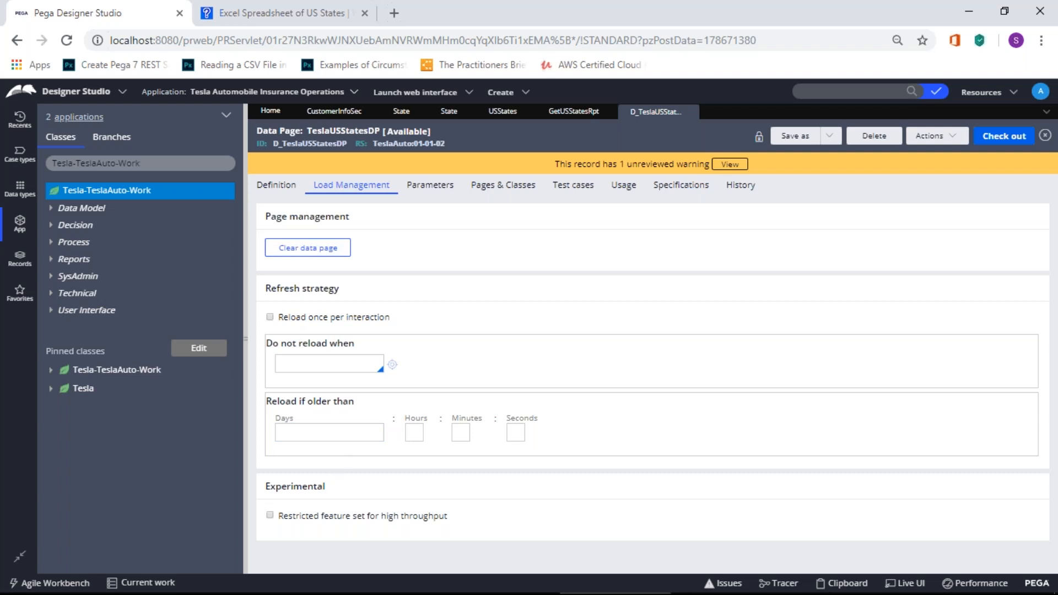
click(291, 190)
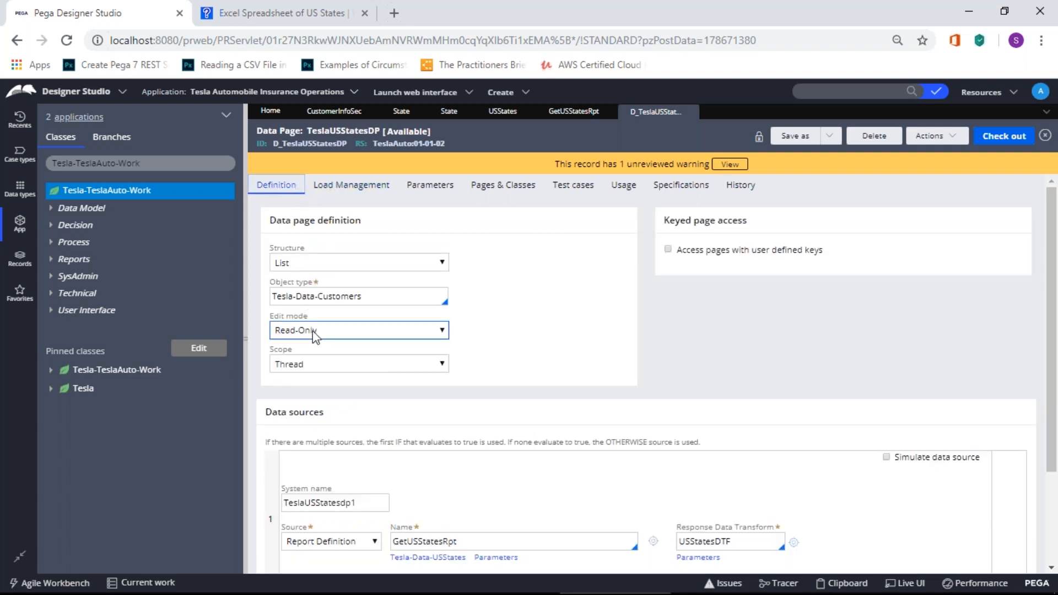
Step: Change D_TeslaUSStatesDP's scope from Thread to Node
click(325, 365)
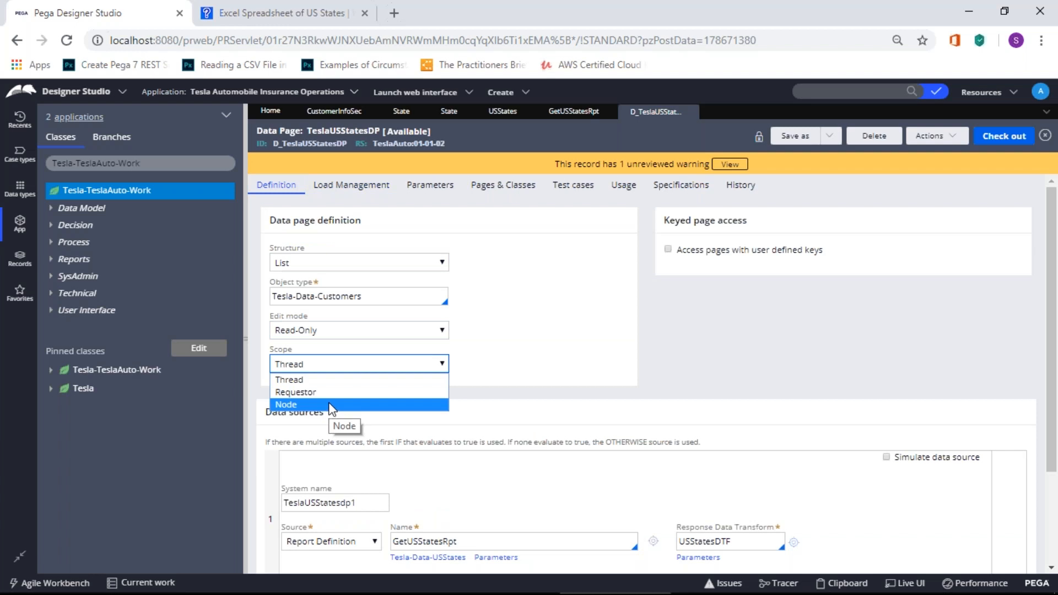
click(349, 361)
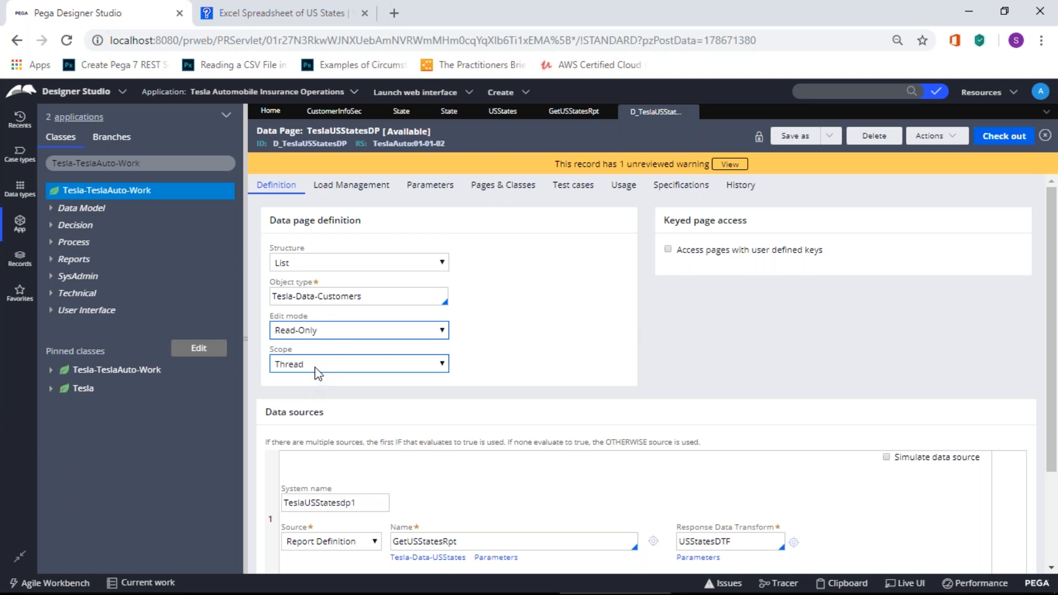
click(390, 364)
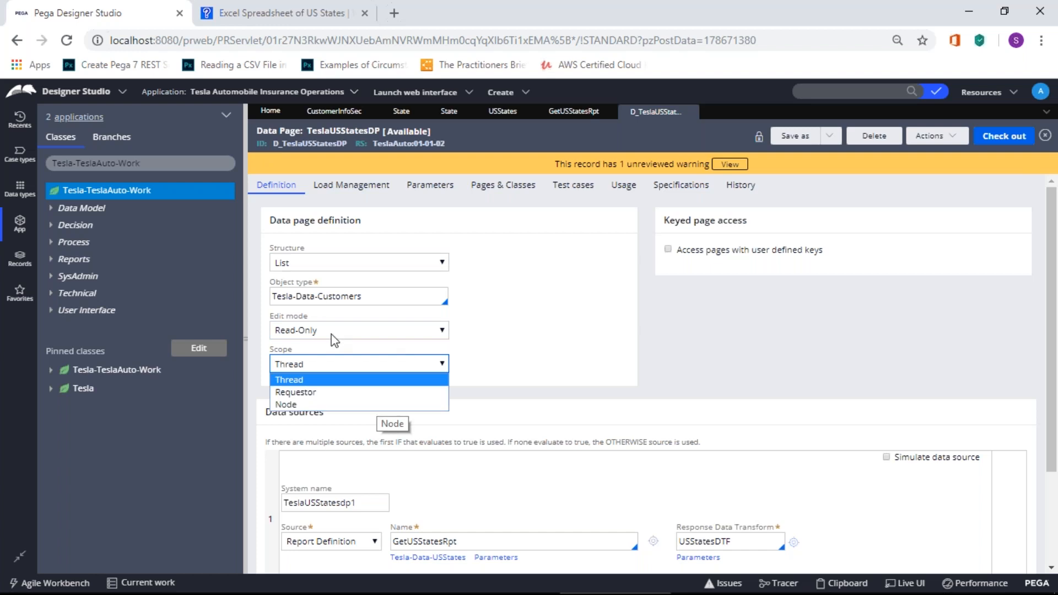
click(540, 286)
click(432, 368)
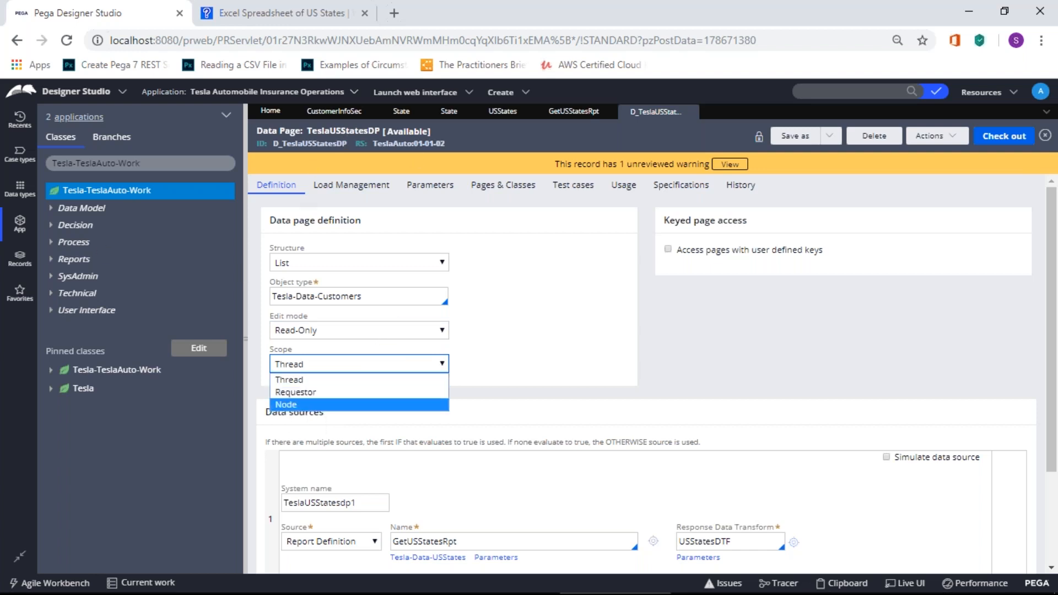
click(600, 292)
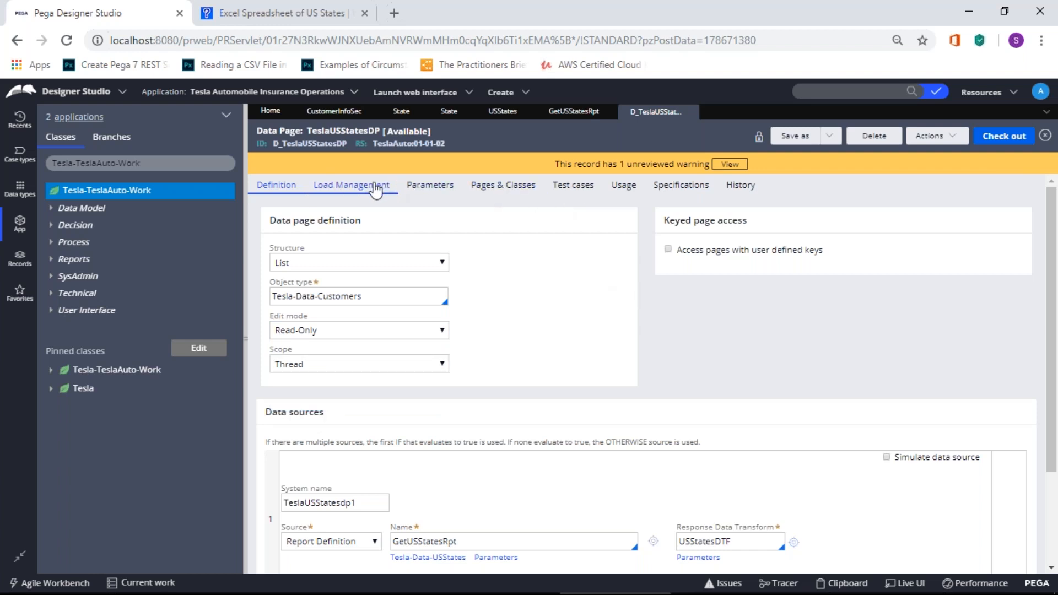
click(393, 366)
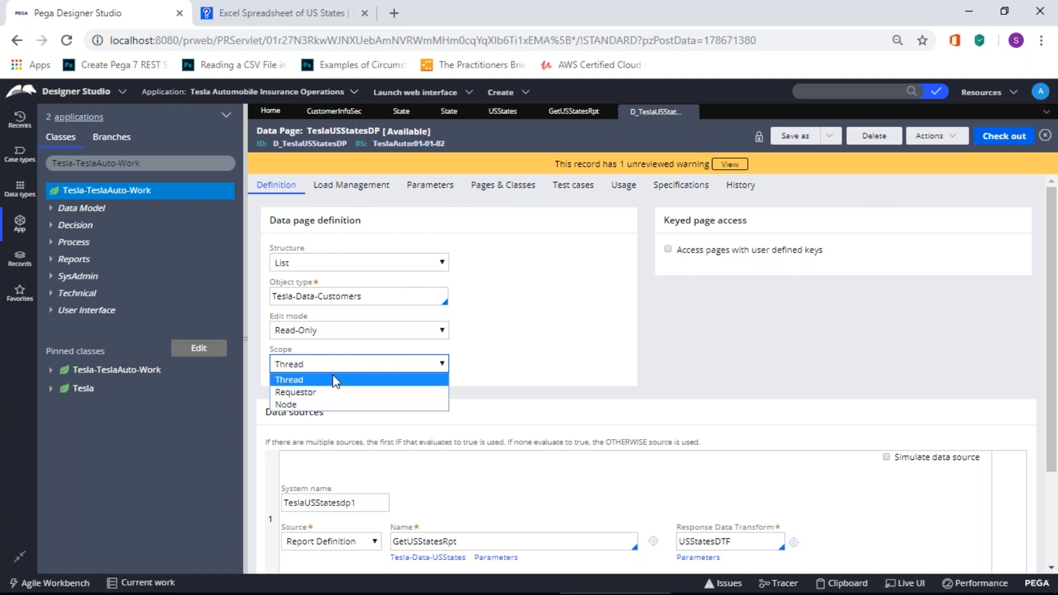
click(302, 405)
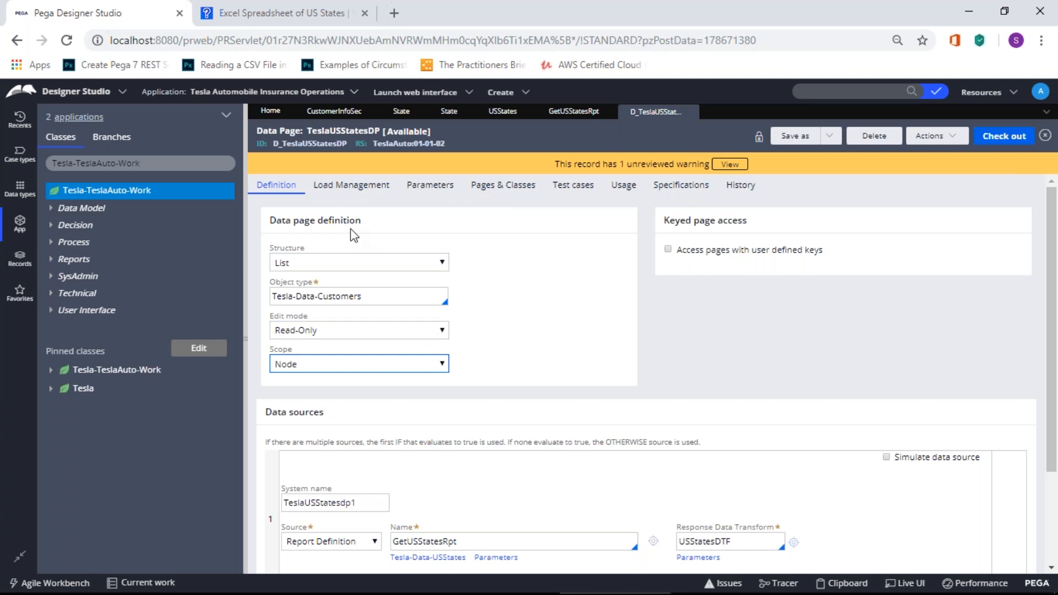
Step: Check Load Management under Node scope, which requires an Access Group, then revert scope to Thread
click(377, 187)
click(276, 330)
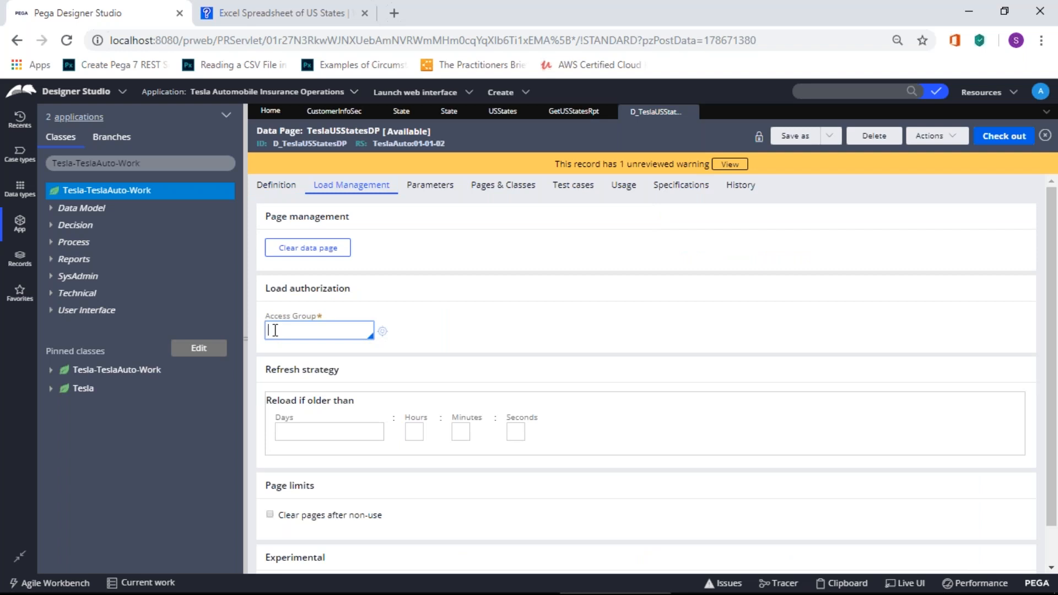
click(268, 187)
click(298, 375)
click(295, 380)
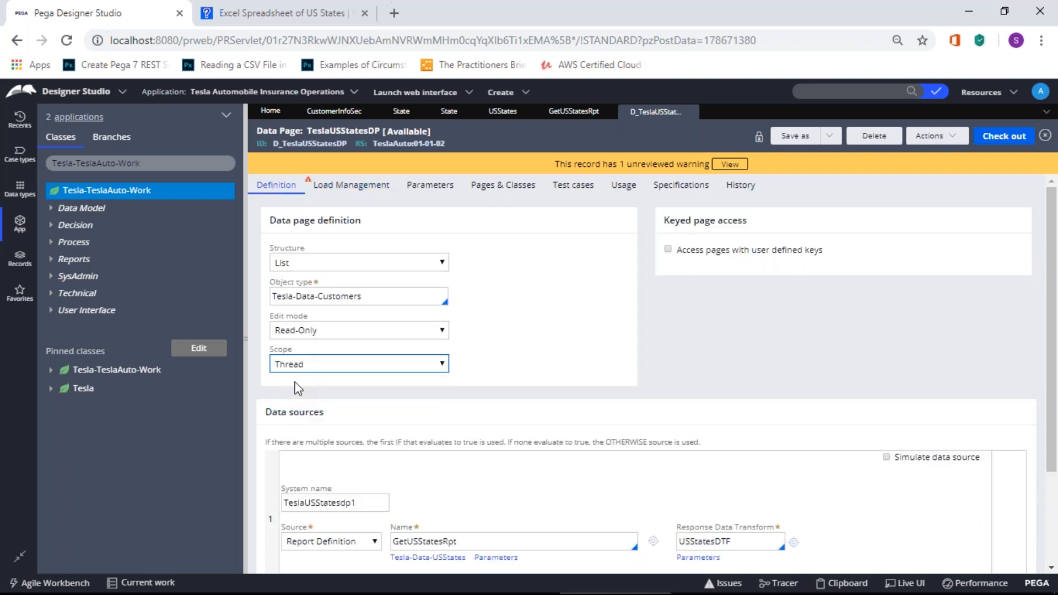
Step: Compare Load Management under Thread scope, then switch to Node again to see the Access Group requirement
click(353, 193)
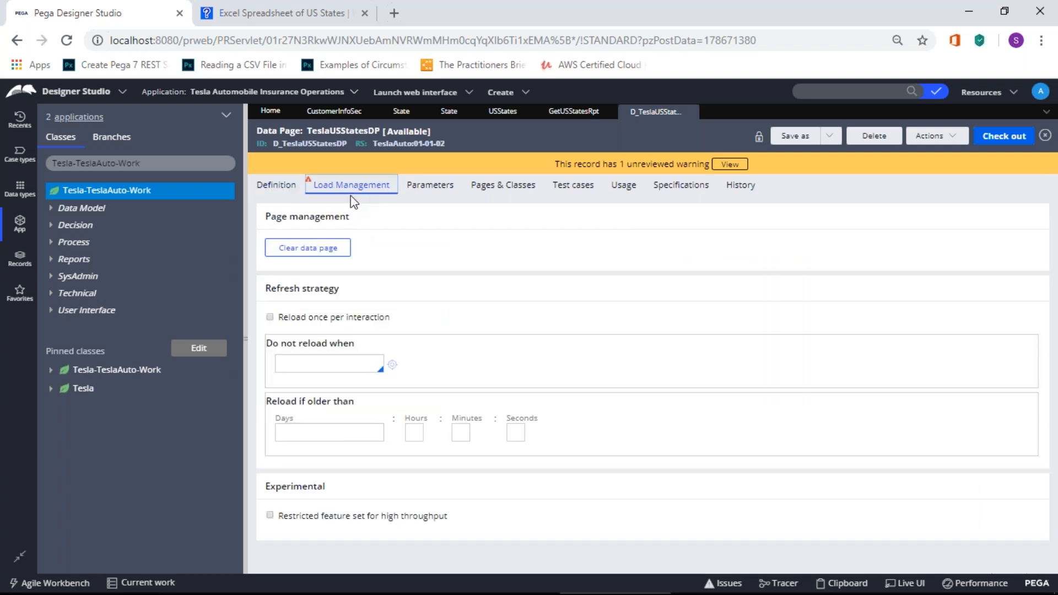
click(305, 432)
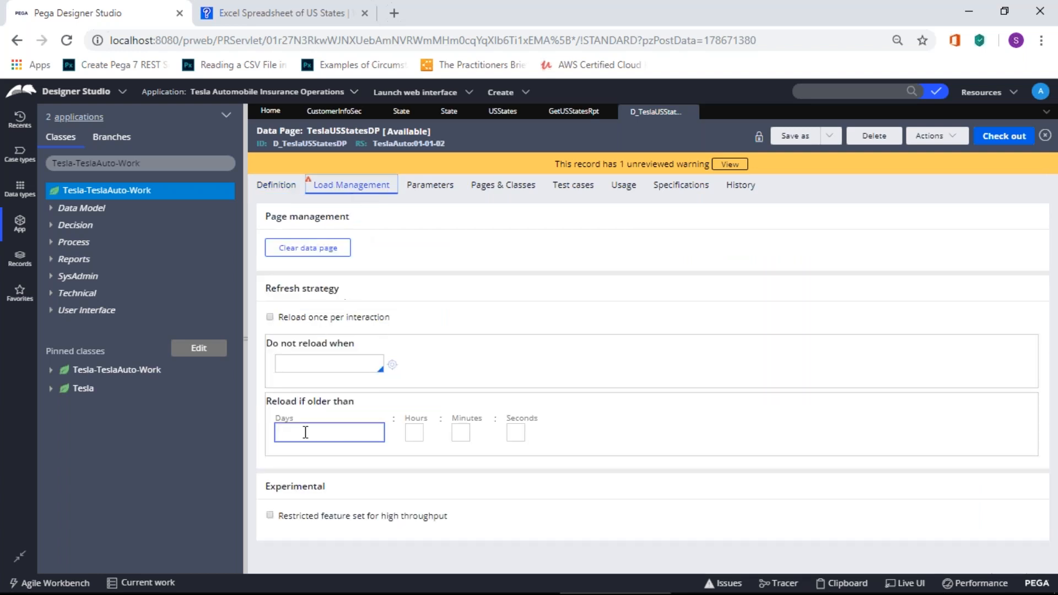
click(282, 189)
click(317, 362)
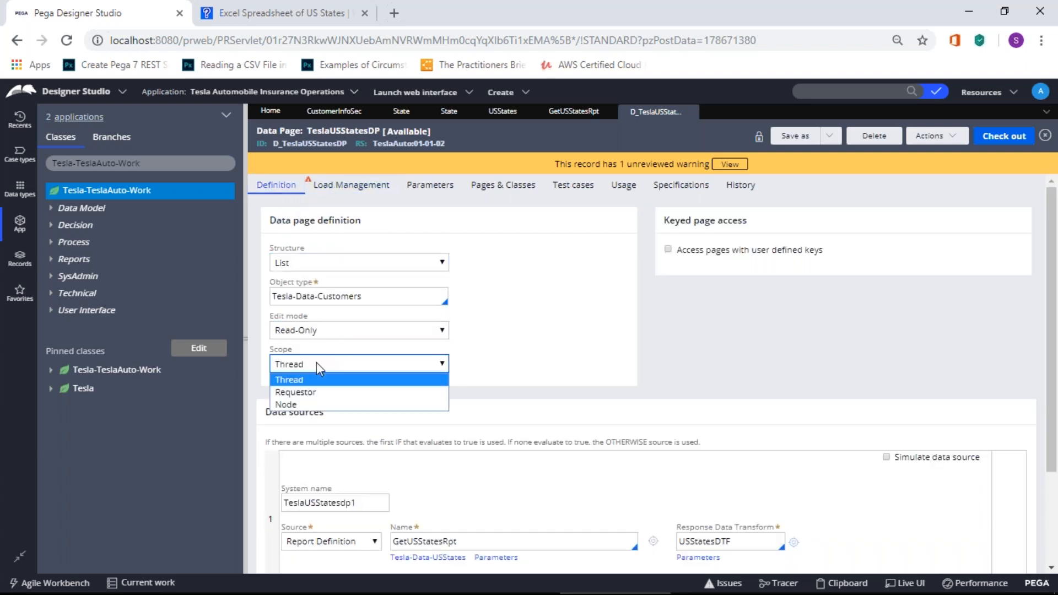
click(314, 405)
click(351, 185)
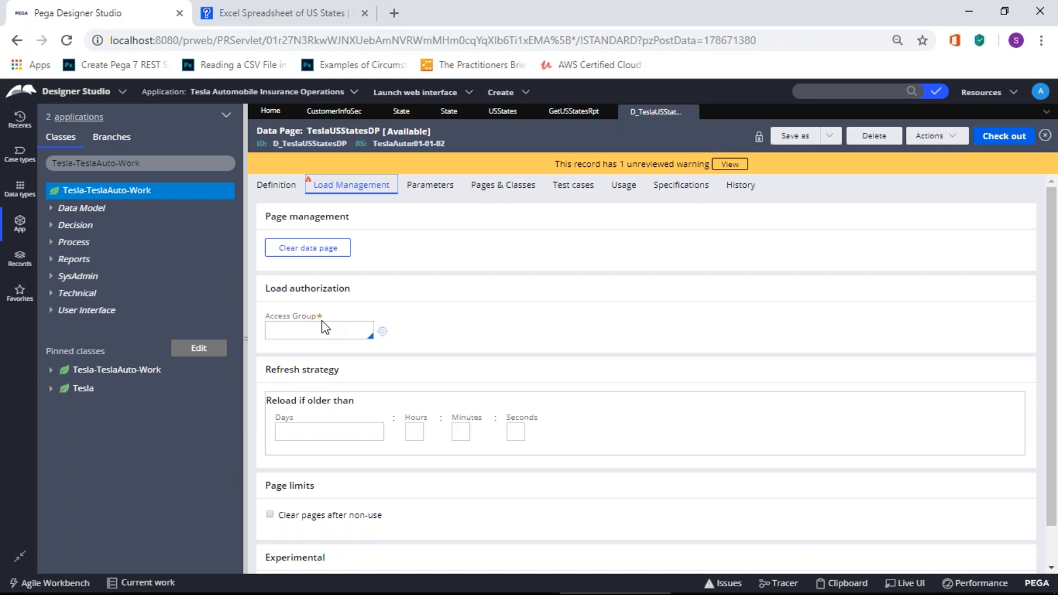
click(277, 187)
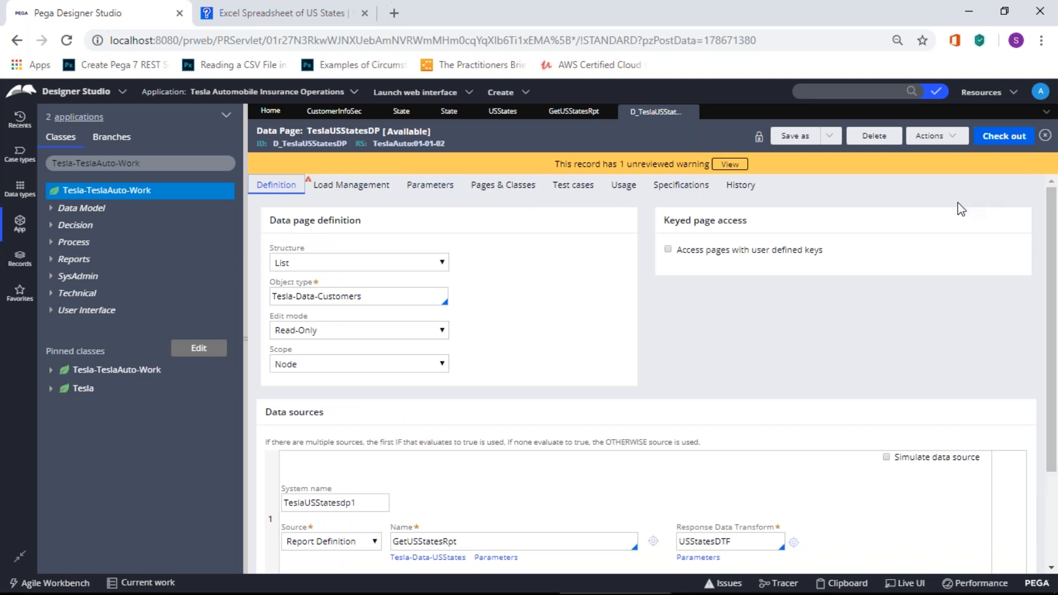
Step: Restore the scope to Thread and close the D_TeslaUSStatesDP record
click(421, 365)
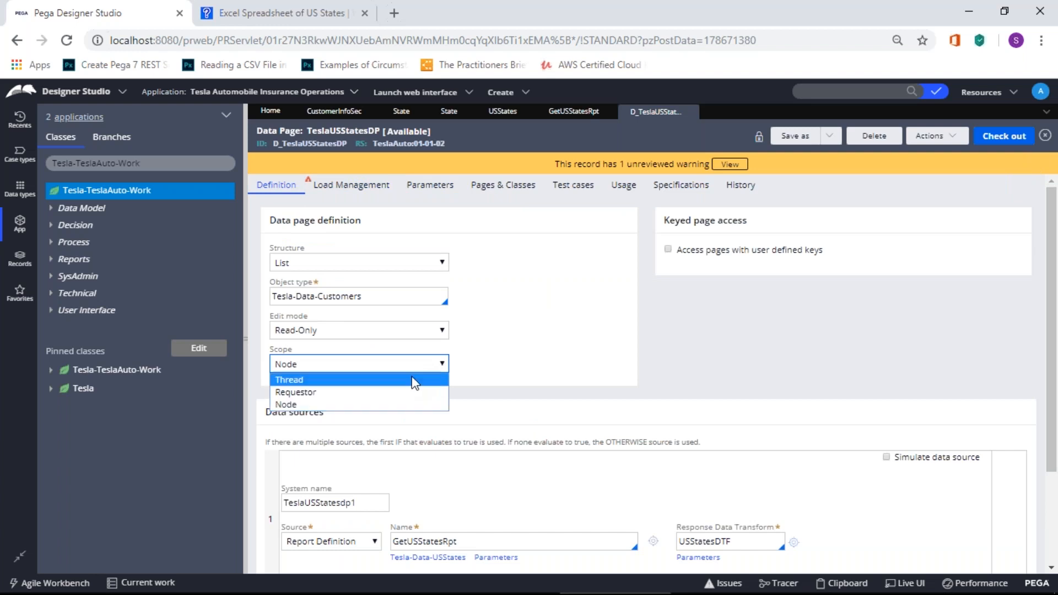
click(414, 380)
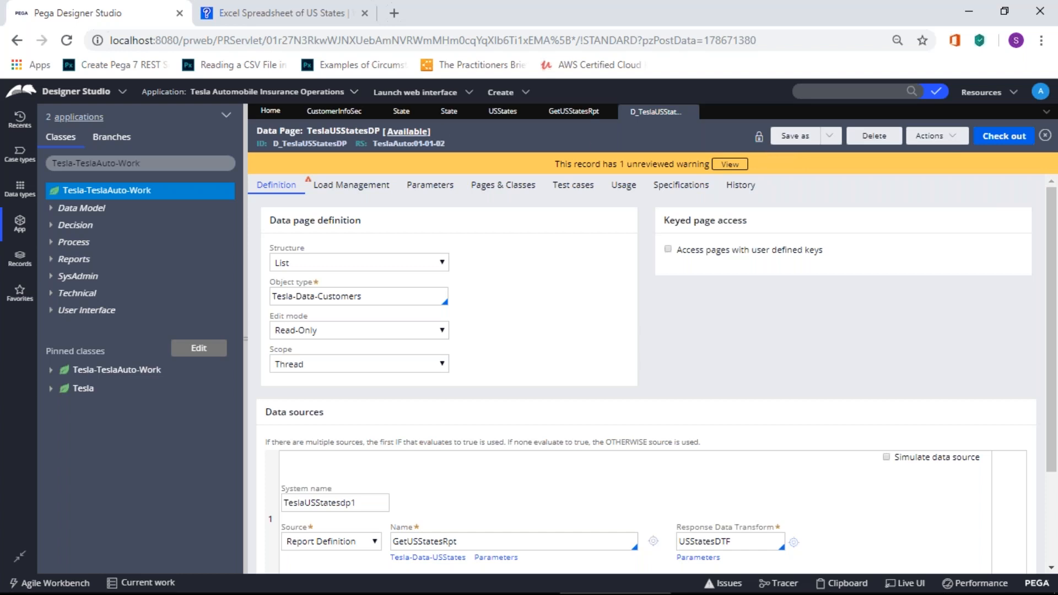
click(690, 112)
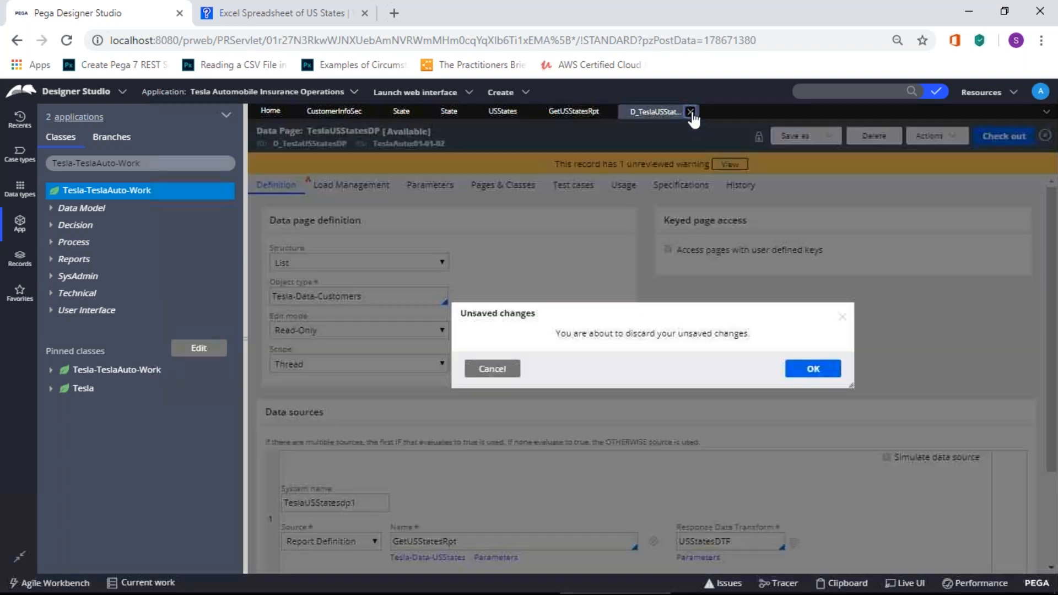
Step: Close the data page and browse Data Model and Property rules under Tesla-TeslaAuto-Work
click(811, 368)
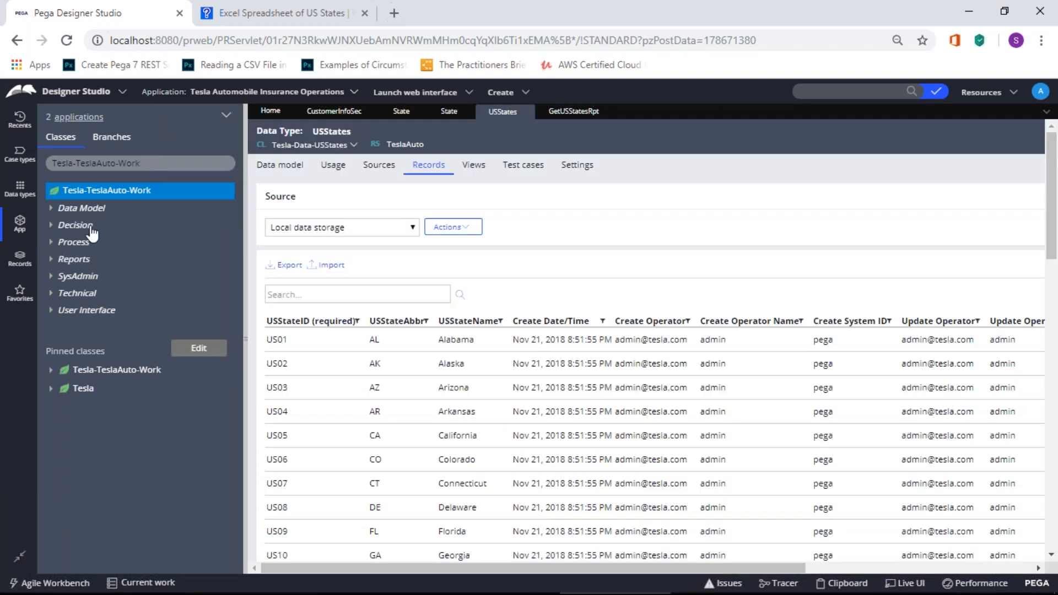
right_click(113, 197)
click(91, 320)
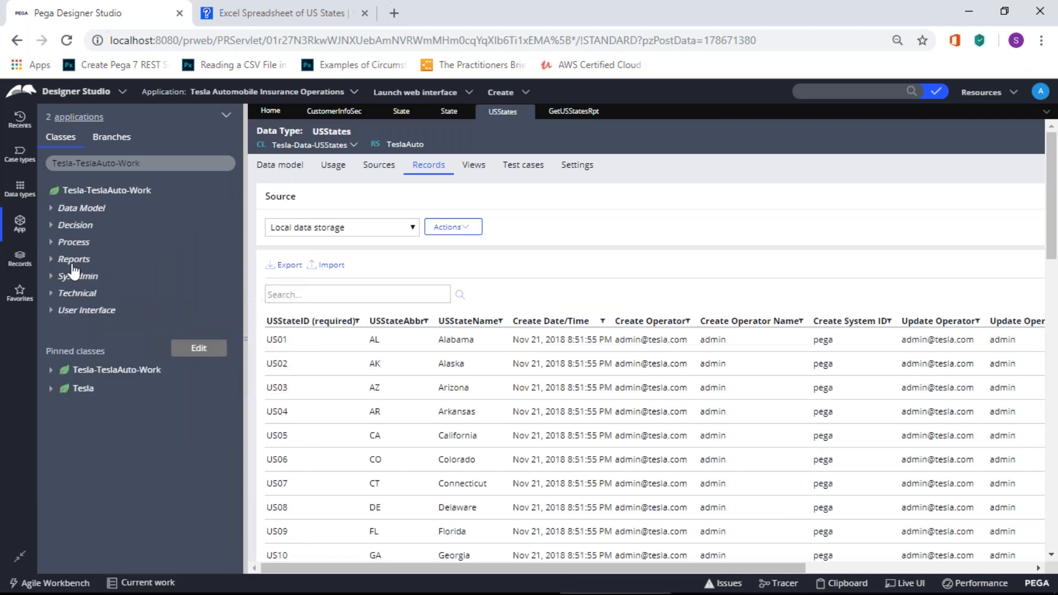
click(51, 209)
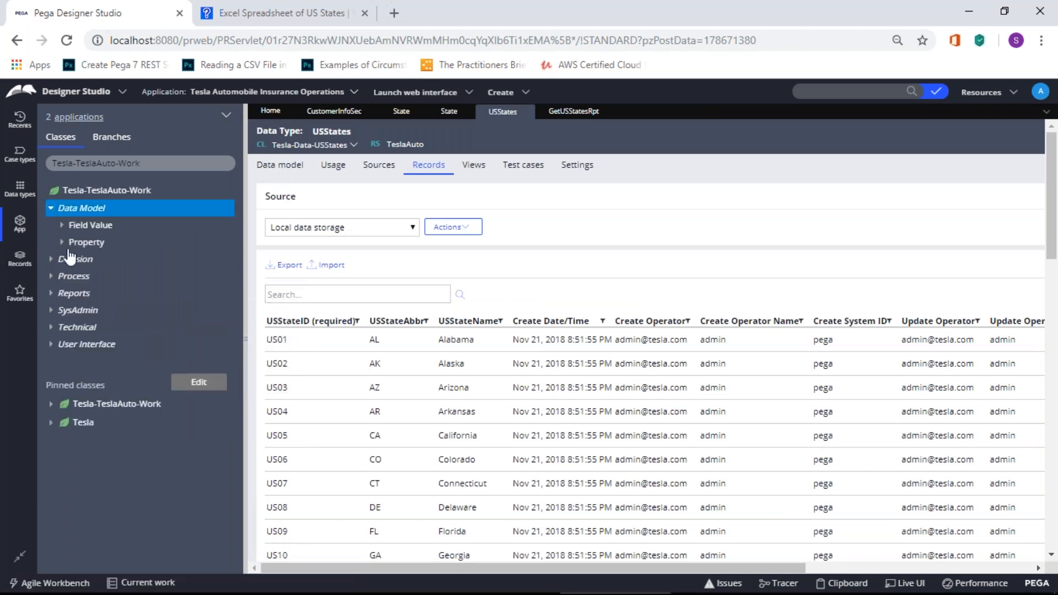
click(61, 242)
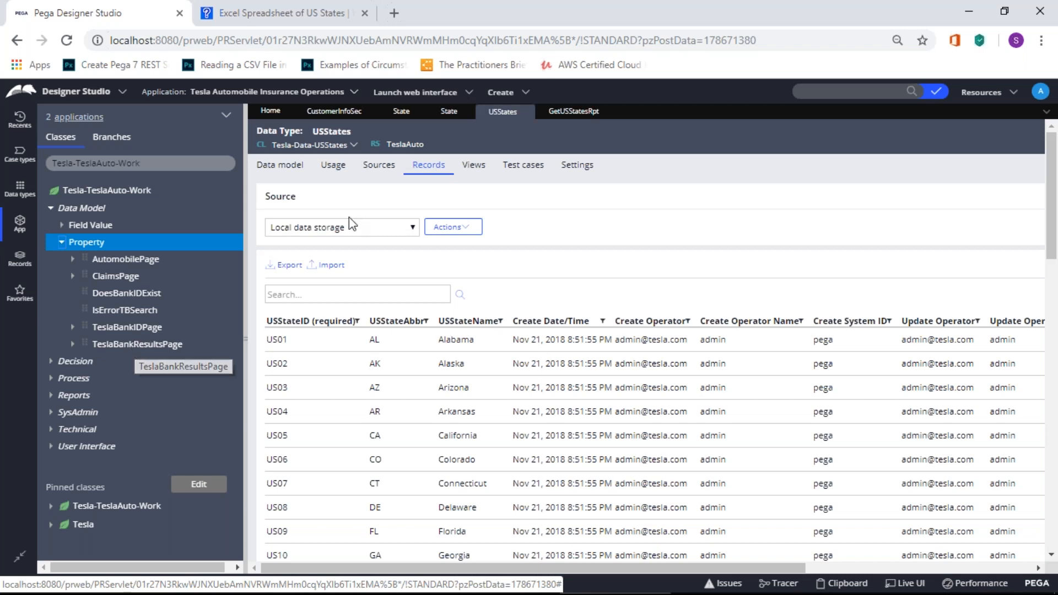
click(61, 245)
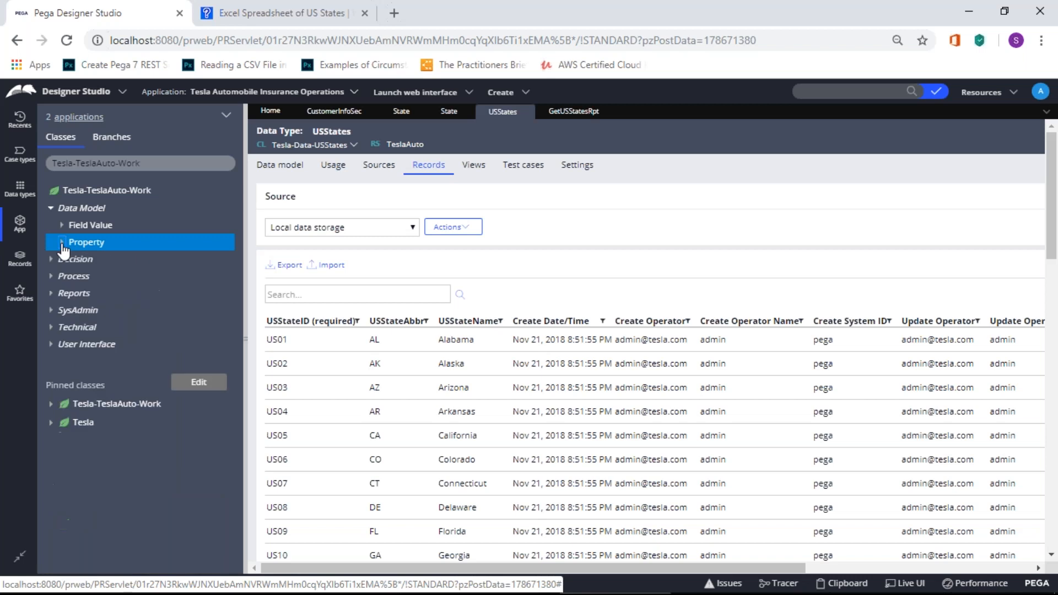
Step: Run Refresh all on the Tesla-TeslaAuto-Work class tree
right_click(107, 190)
mouse_move(110, 212)
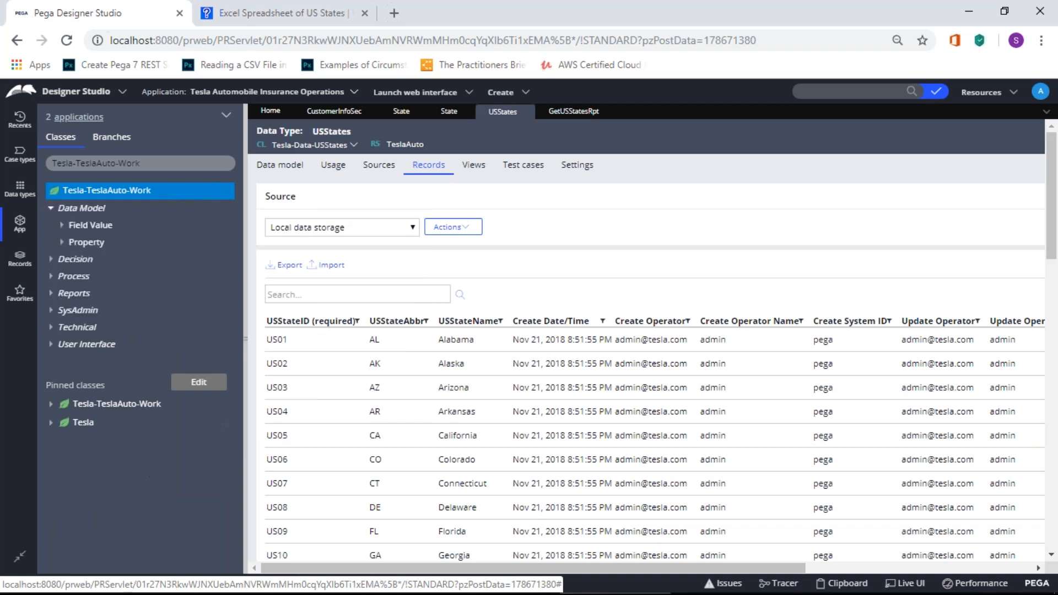
right_click(93, 193)
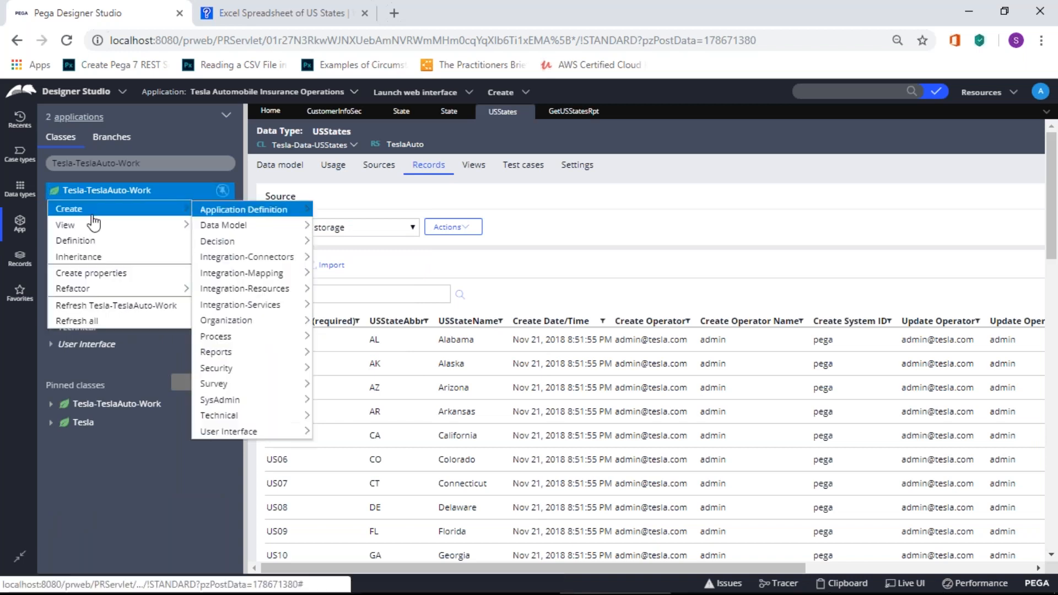
click(99, 314)
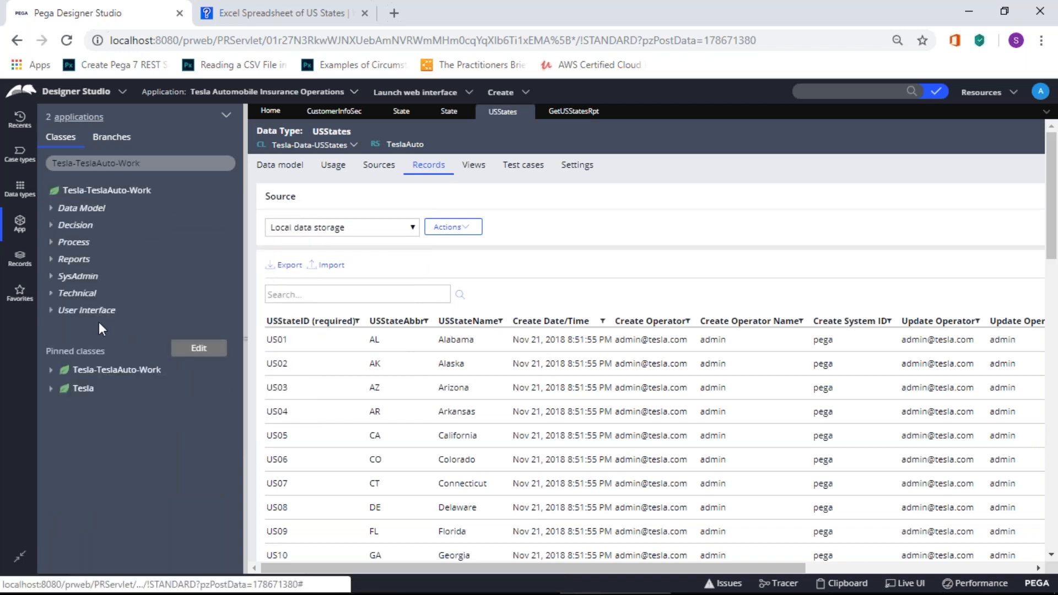
Step: Filter the class tree to Tesla-Data and open D_TeslaUSStatesDP under Customers > Data Model > Data Page
click(51, 209)
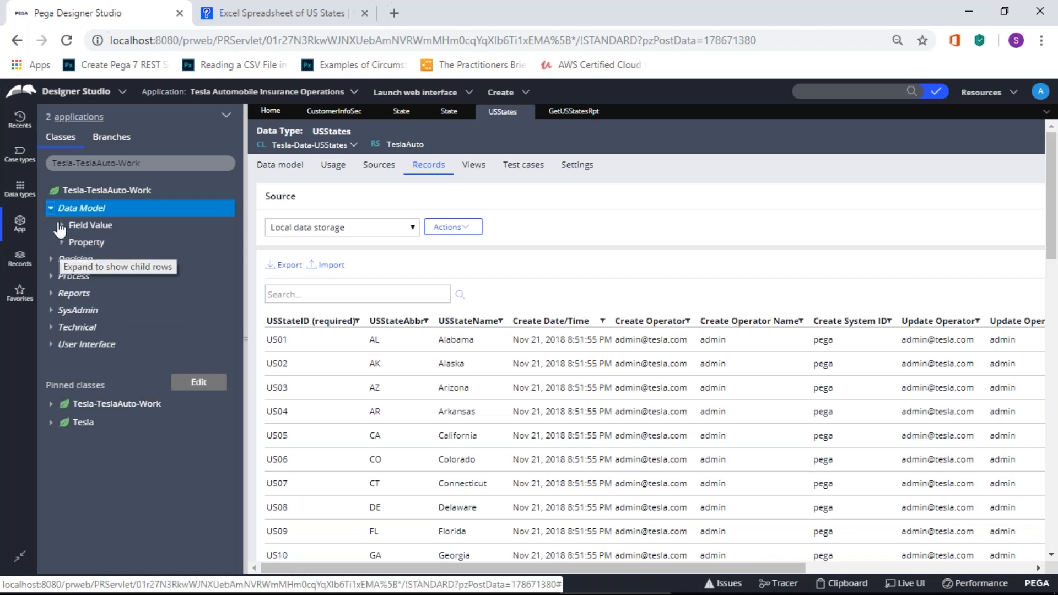
drag(141, 163, 77, 160)
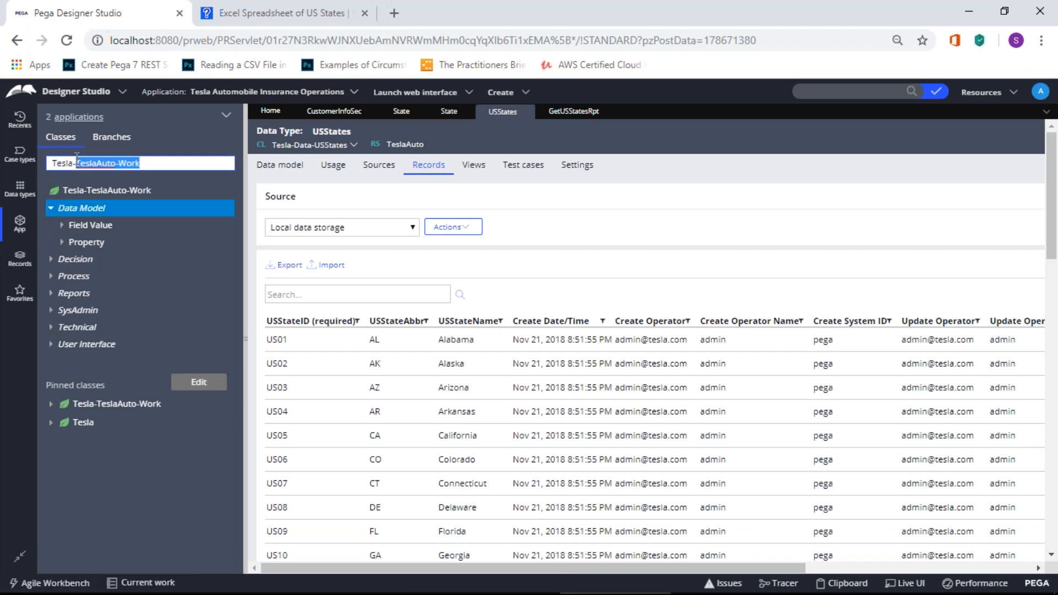
text(Data)
key(Return)
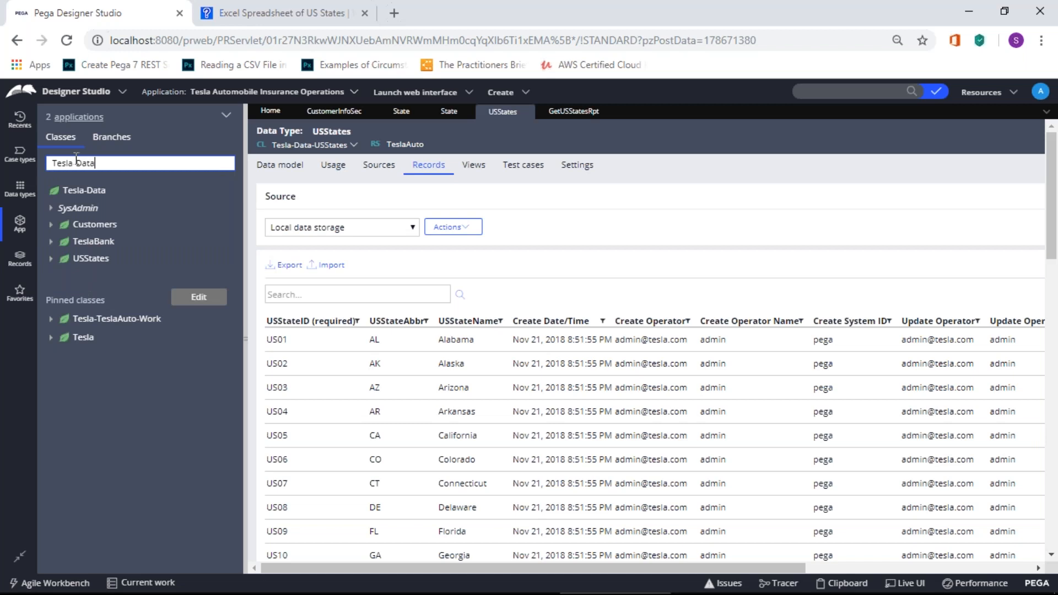
click(52, 224)
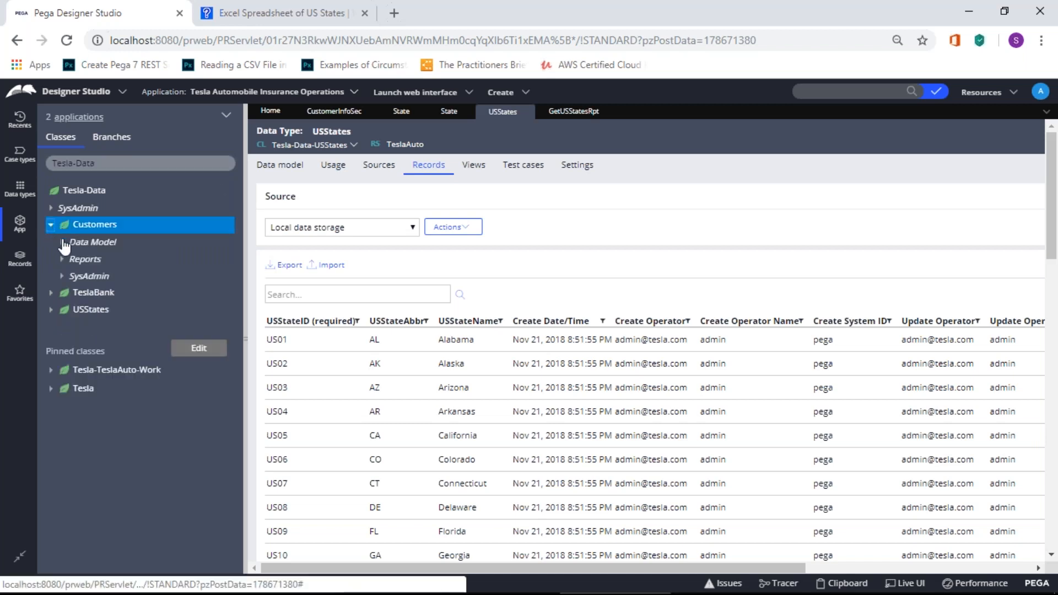
click(62, 242)
click(73, 260)
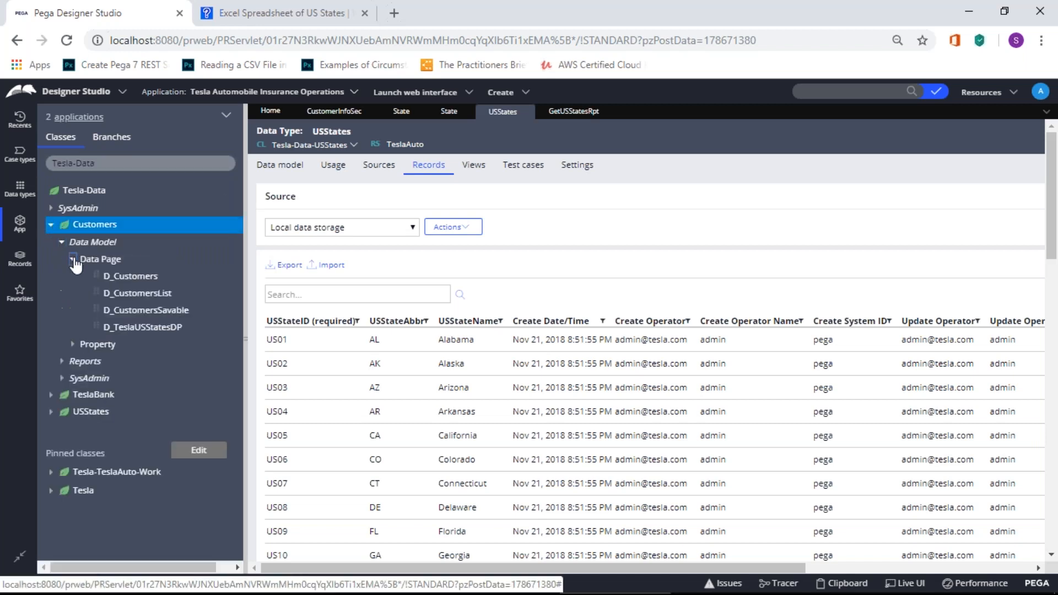
click(139, 329)
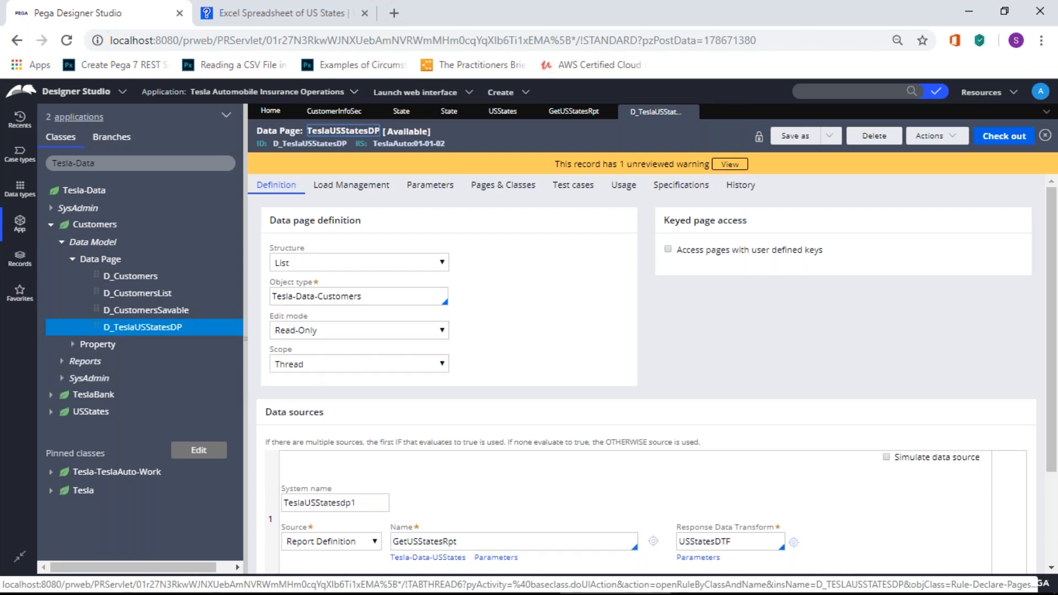
Step: Switch the App Explorer class tree to Tesla-TeslaAuto-Work
click(51, 224)
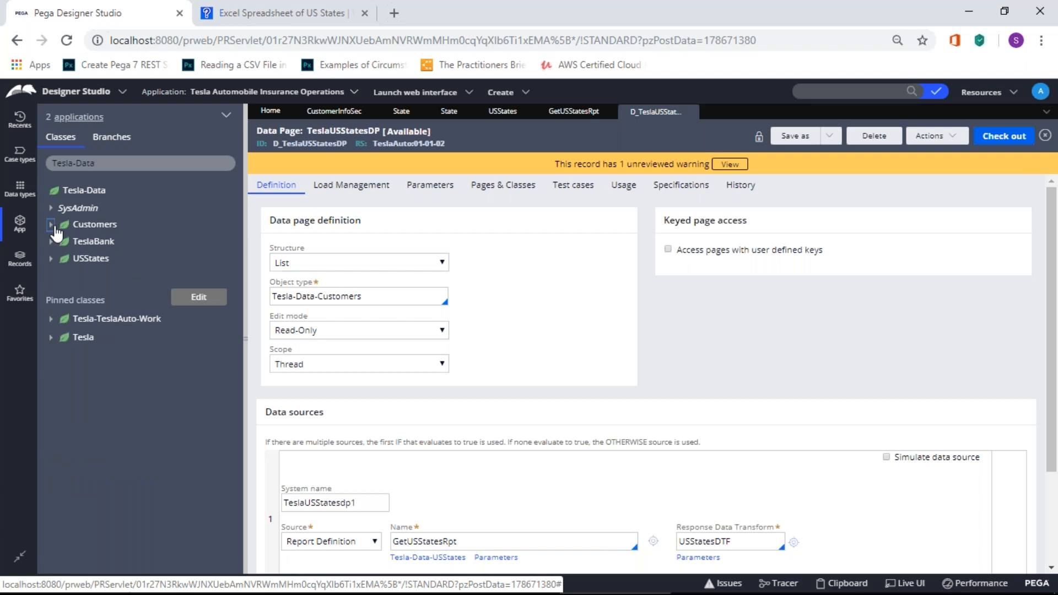
click(19, 189)
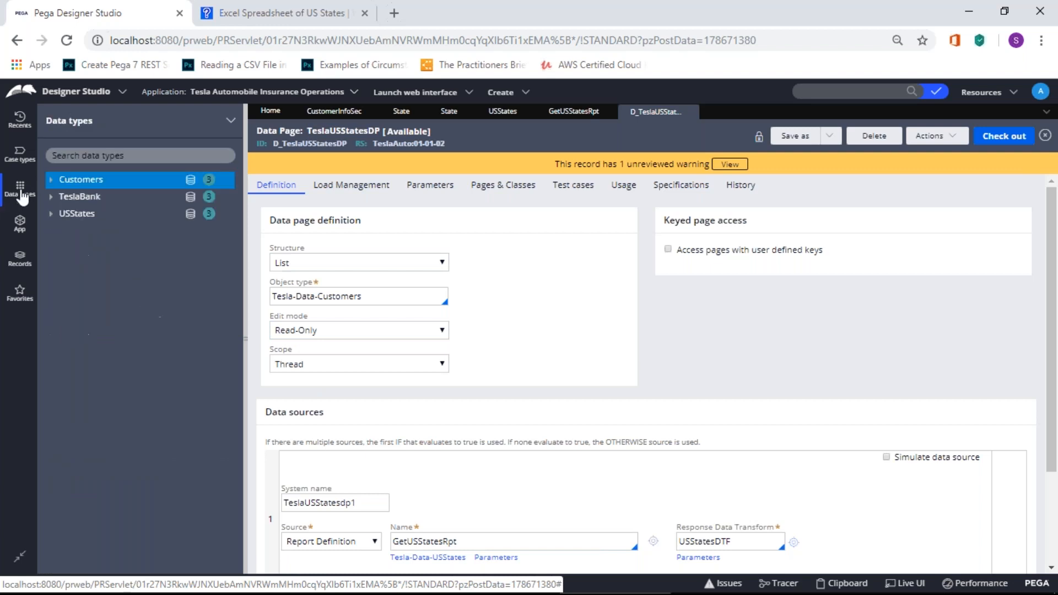
click(19, 223)
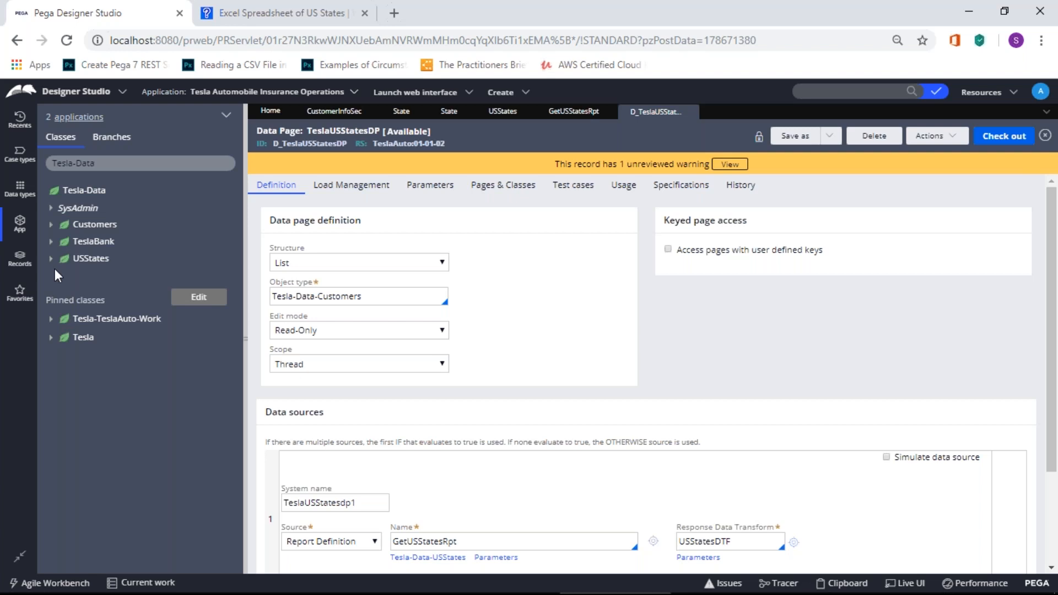
click(103, 163)
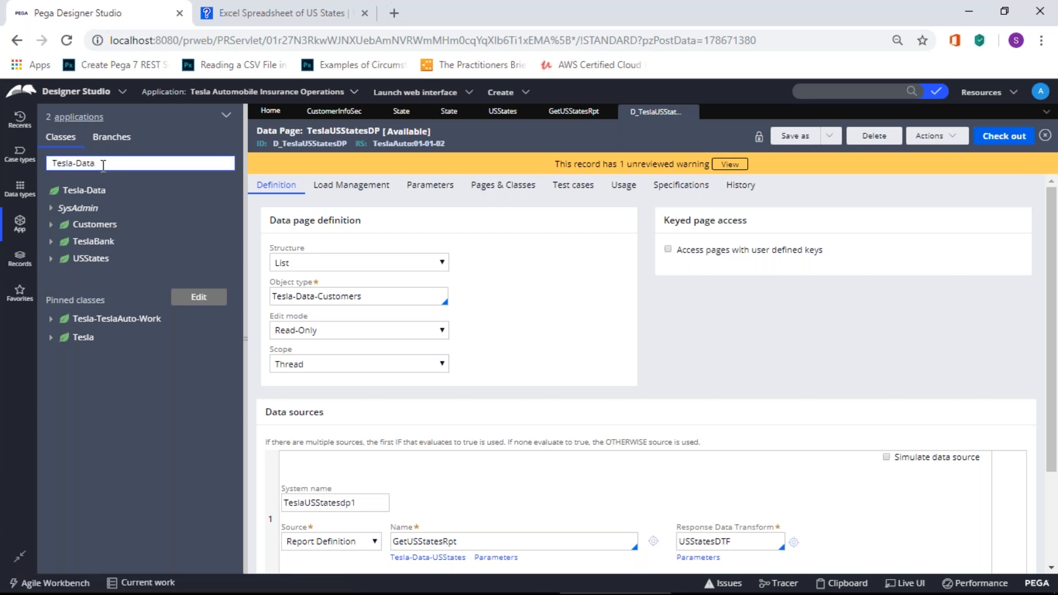
key(BackSpace)
key(BackSpace)
key(BackSpace)
key(BackSpace)
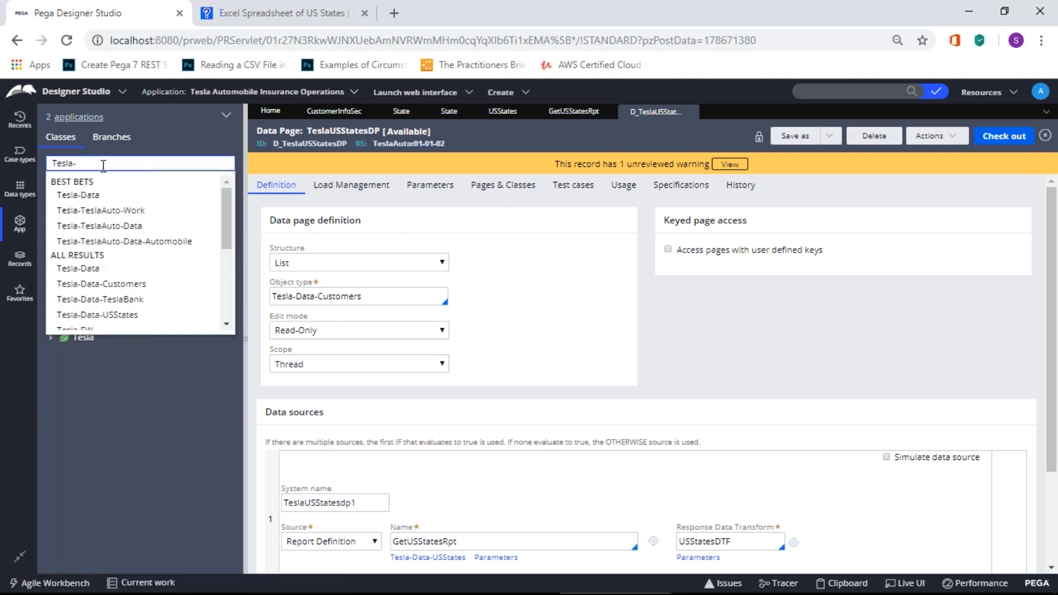
click(77, 209)
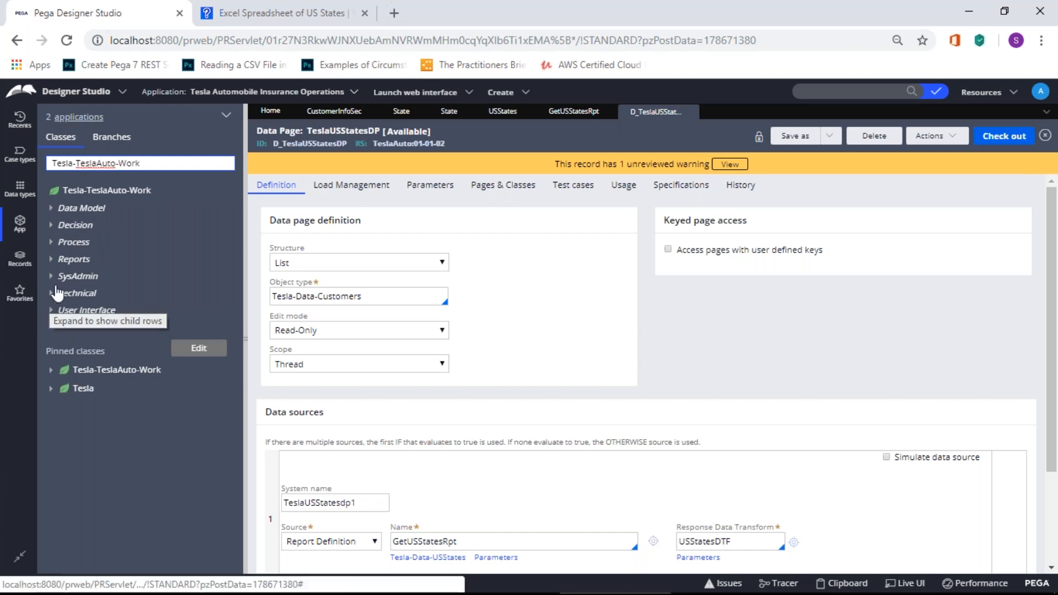
Step: Open the CustomerInfoSec section from User Interface > Section
click(51, 310)
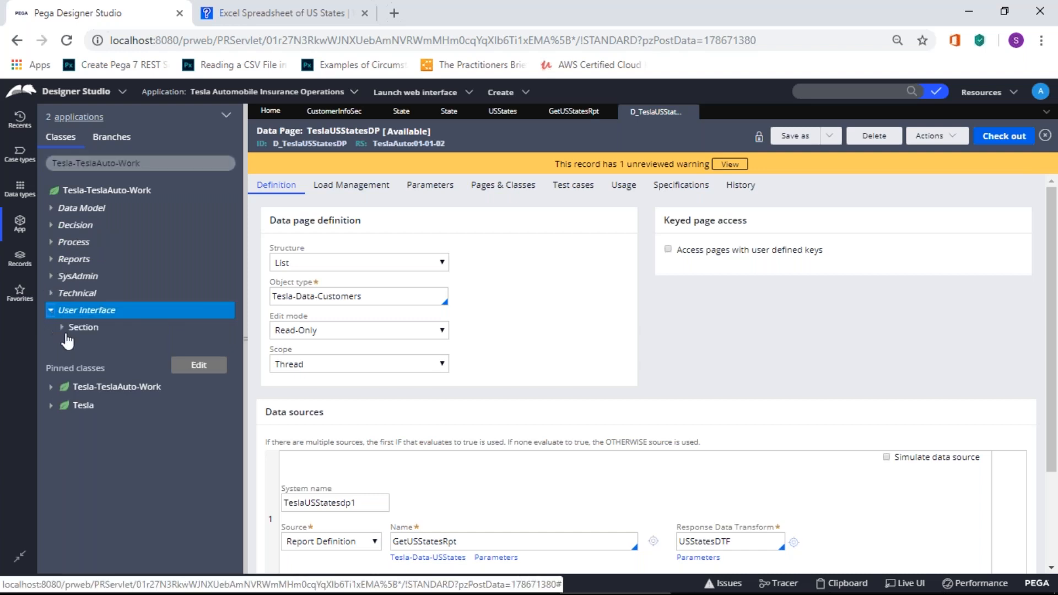
click(62, 327)
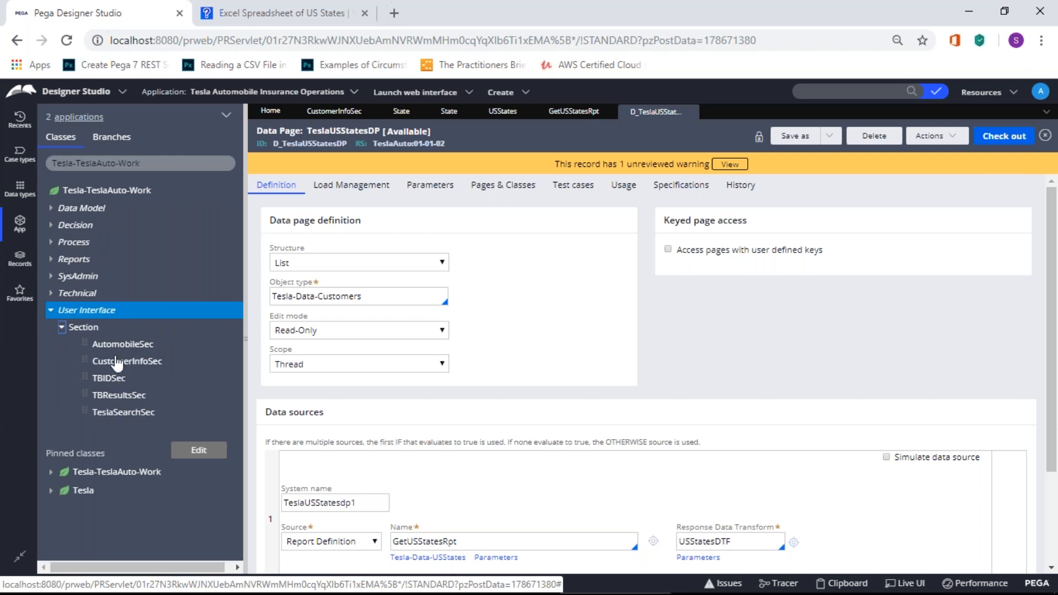
click(118, 362)
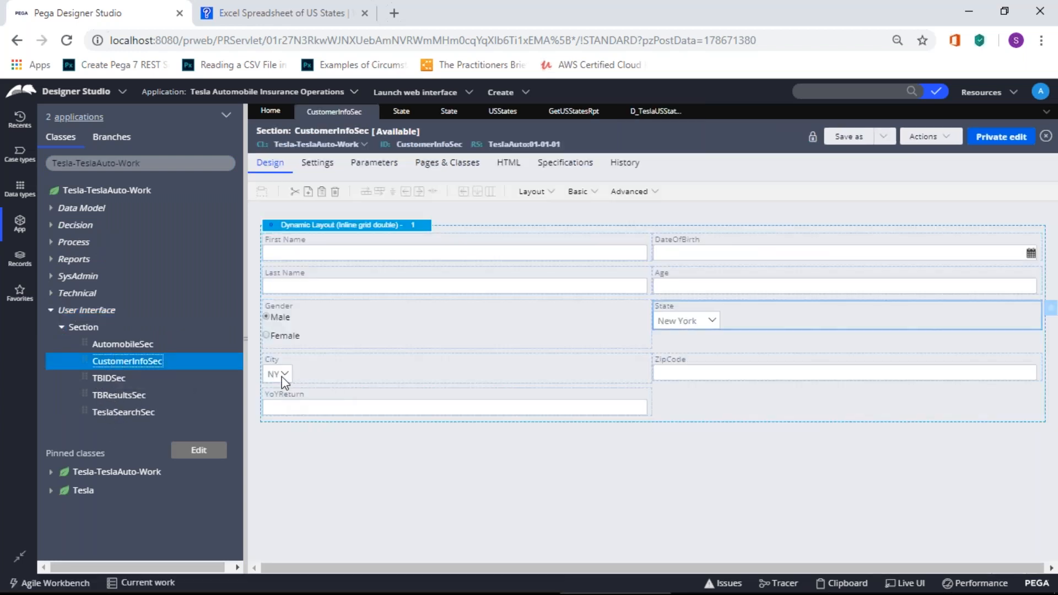
Step: Open the State dropdown's Cell Properties and review the List source Type choices without changing them
double_click(664, 324)
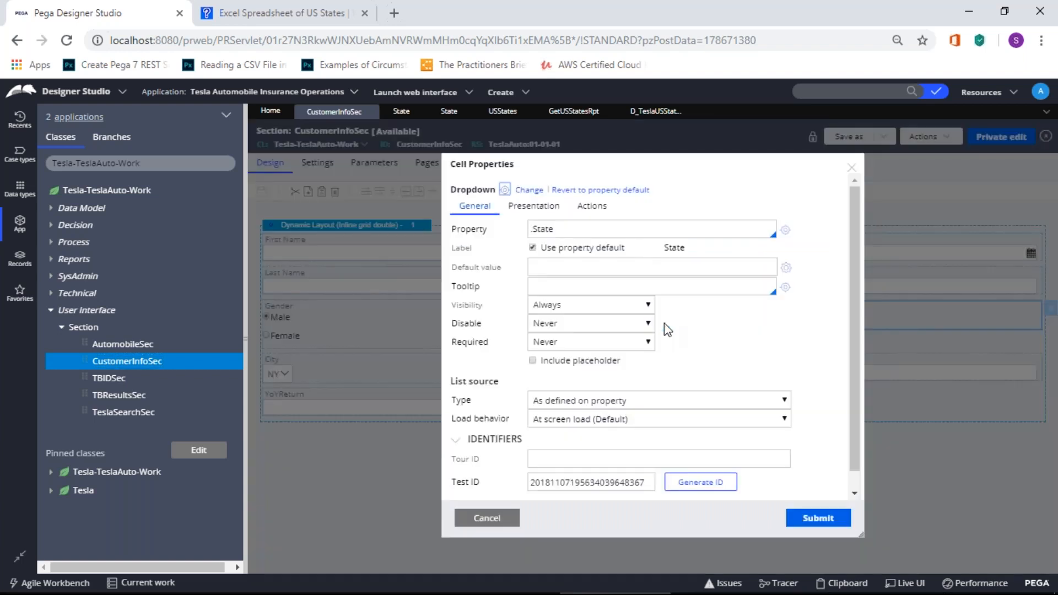
click(591, 275)
drag(454, 381, 512, 391)
click(587, 400)
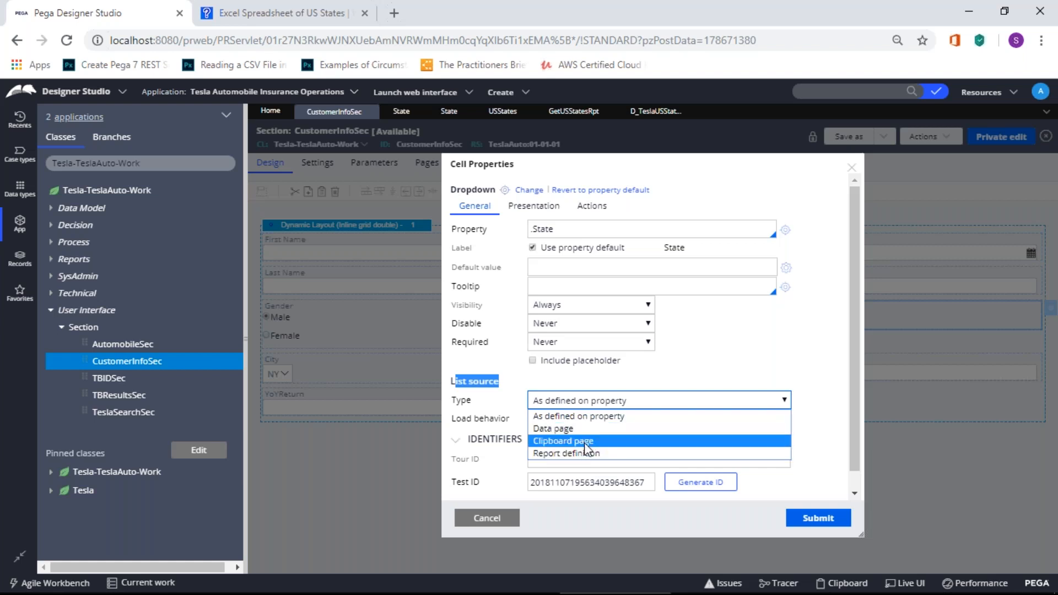
click(303, 438)
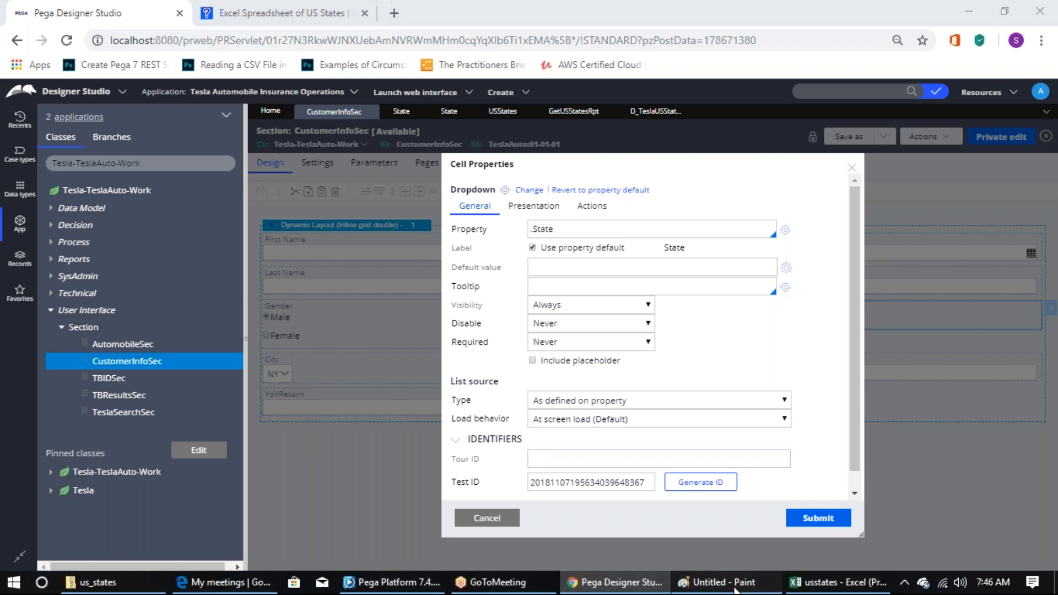
Step: Return from Paint to Cell Properties and set the List source Type to Data page
click(734, 587)
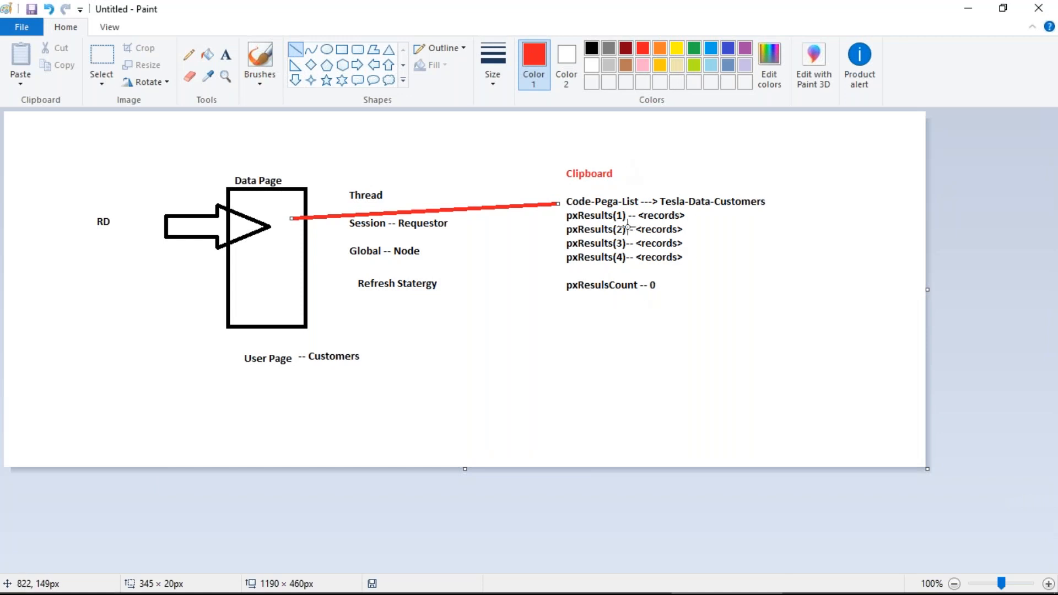
mouse_move(519, 593)
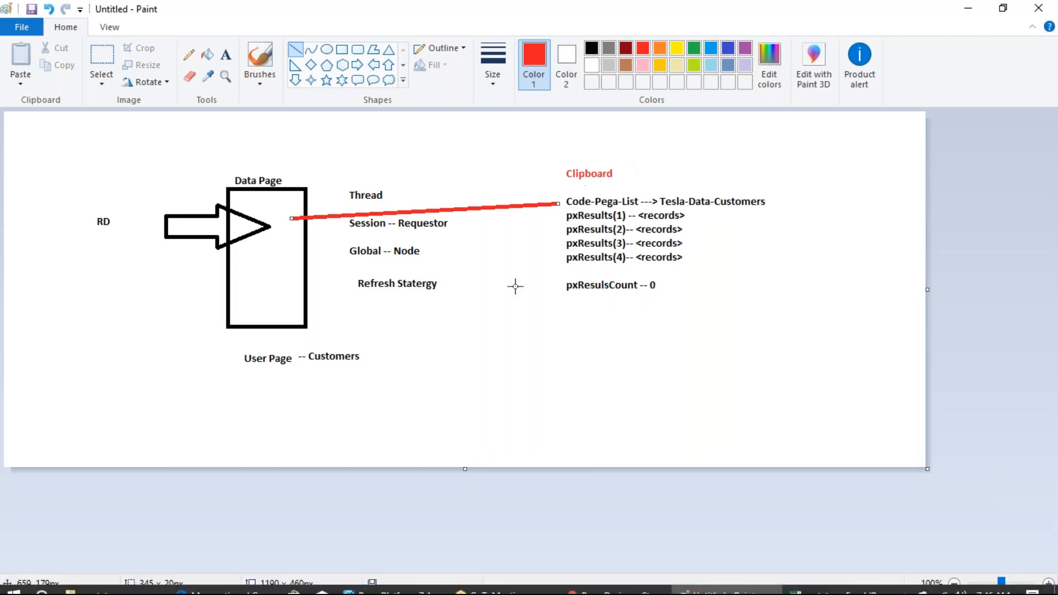
mouse_move(581, 592)
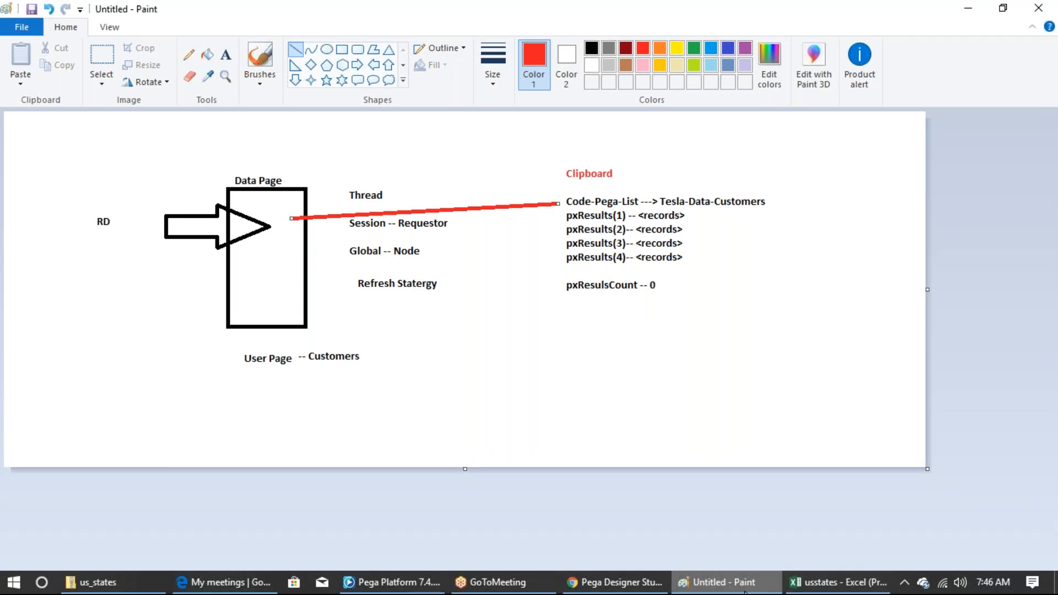
mouse_move(837, 582)
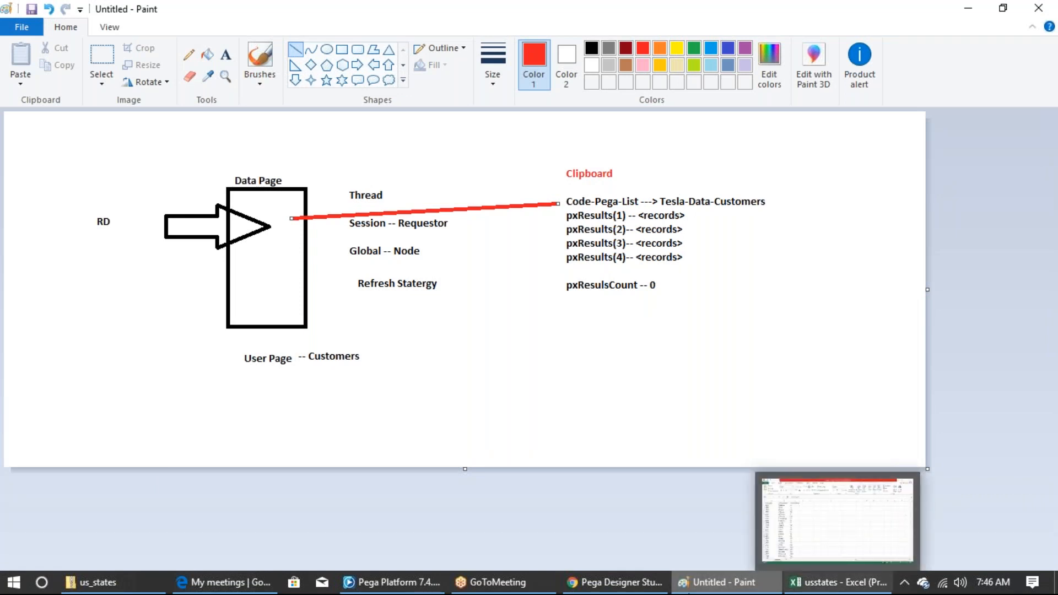
mouse_move(655, 582)
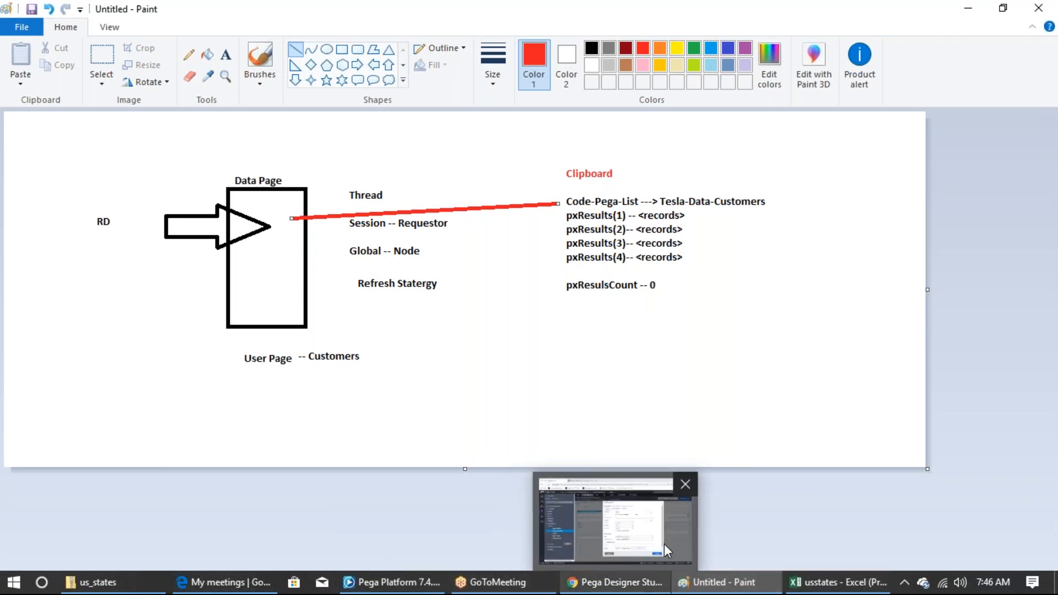
click(597, 543)
click(599, 407)
click(594, 436)
Step: Choose D_TeslaUSStatesDP as the State dropdown's list data page
click(556, 422)
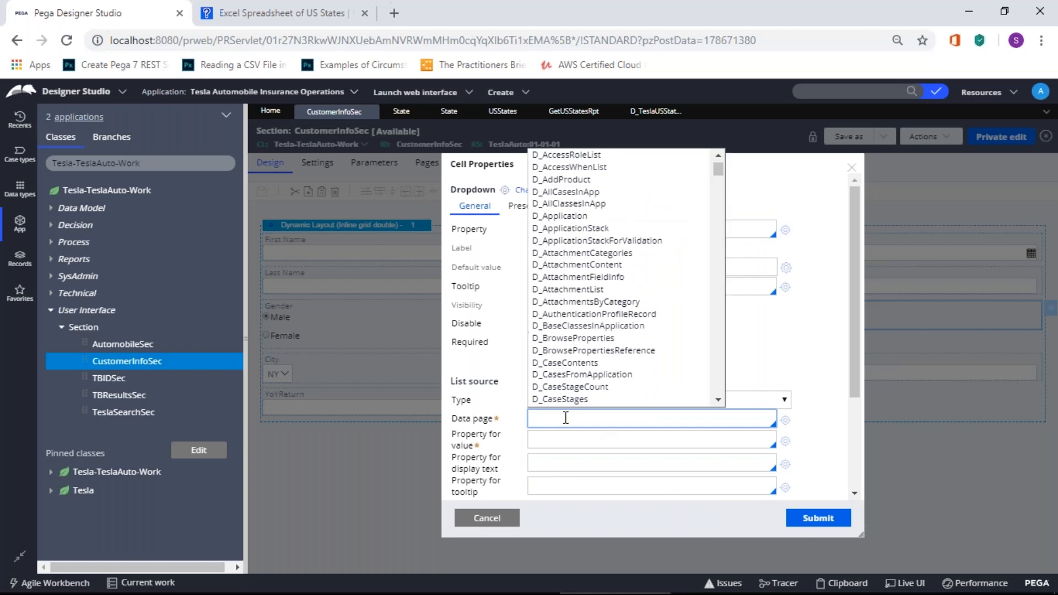
scroll(609, 348, down, 2)
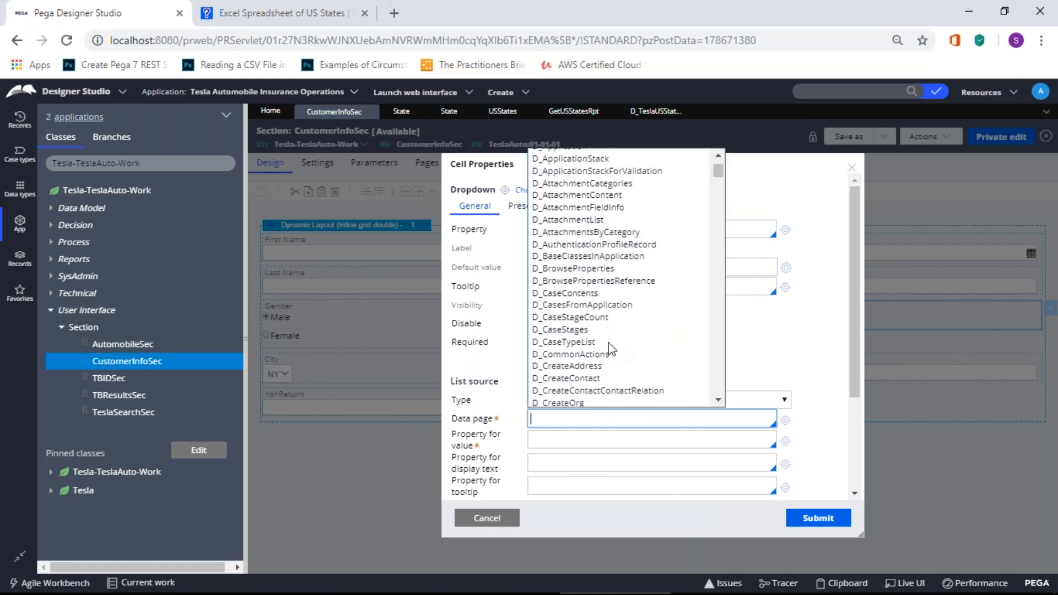
scroll(608, 346, up, 1)
drag(719, 175, 719, 367)
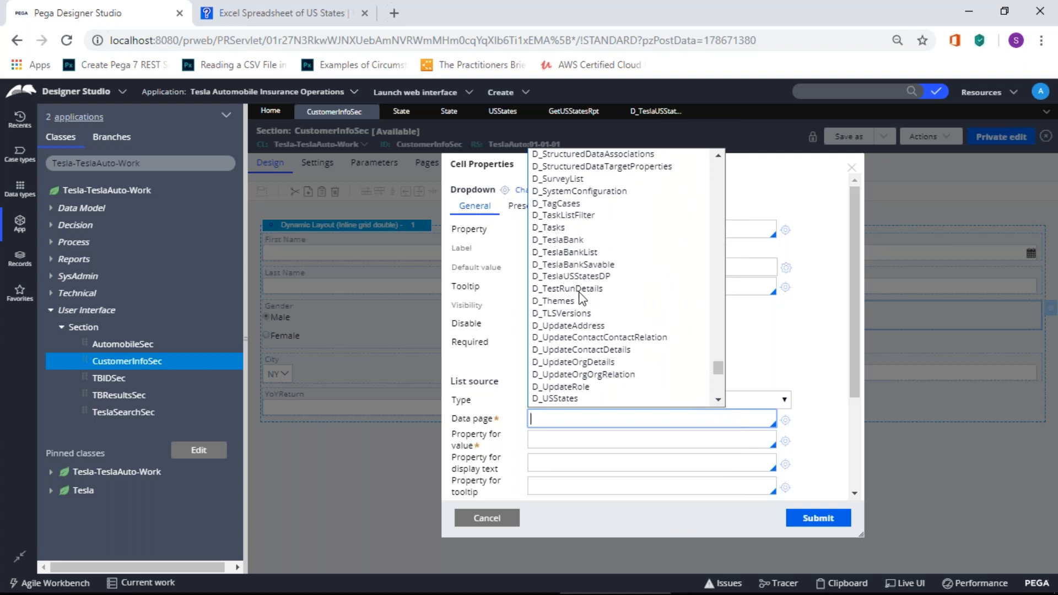
click(589, 280)
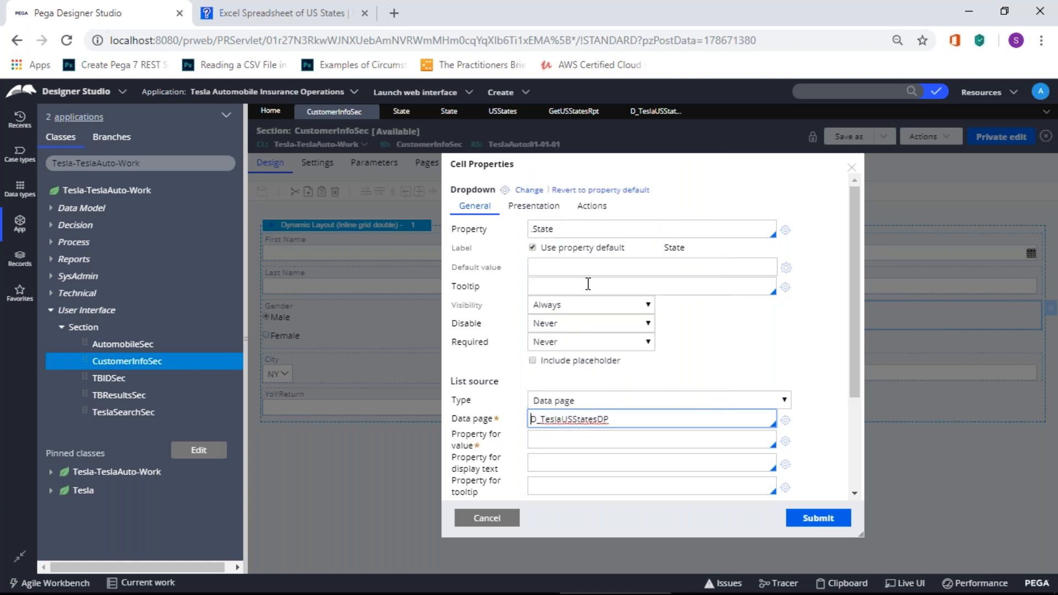
click(577, 441)
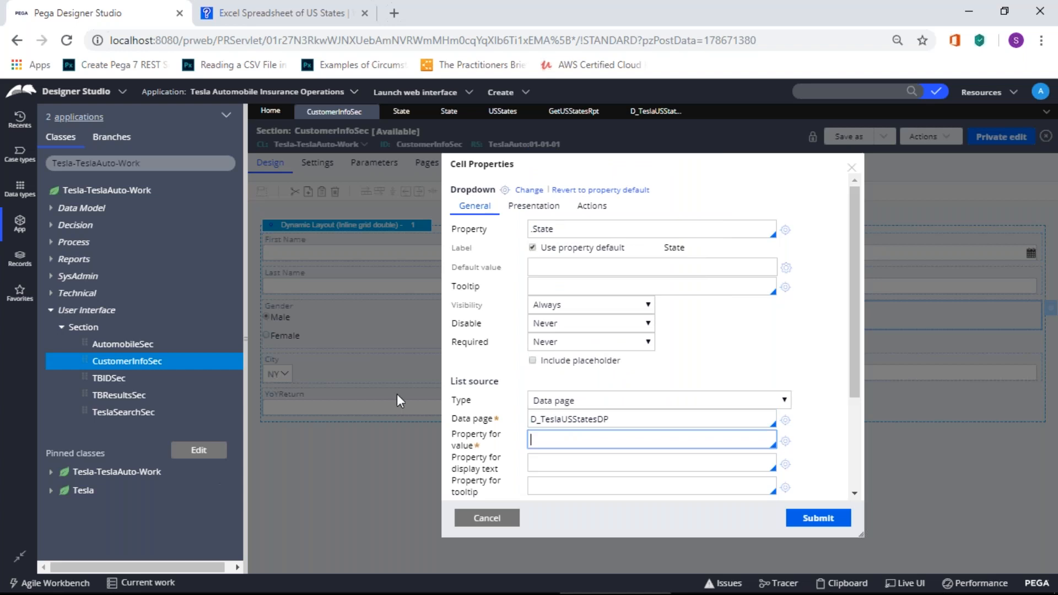
Step: Browse the full property suggestion list for the Property for value field
click(611, 432)
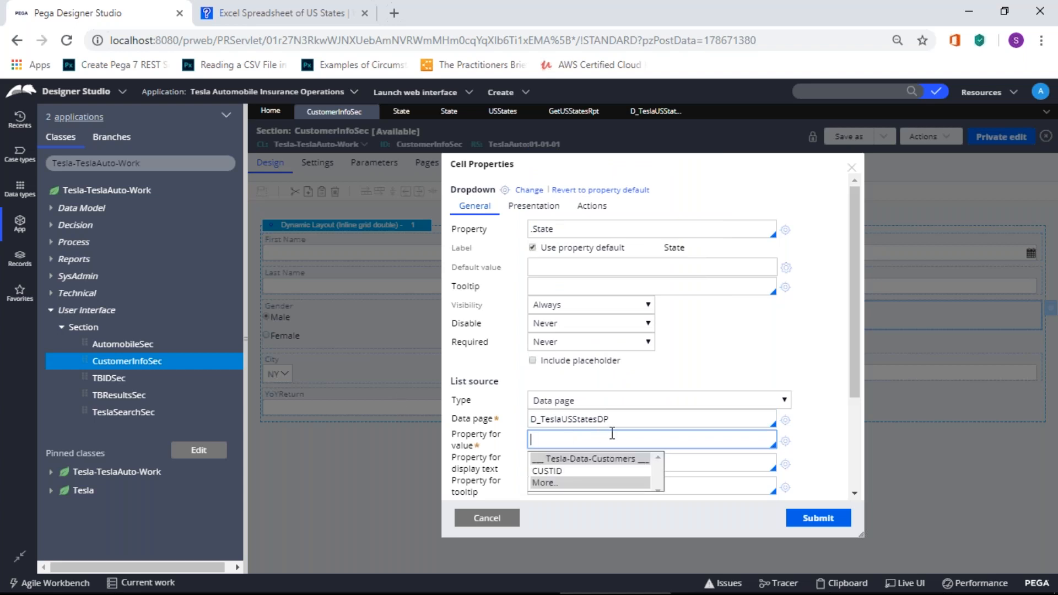
click(580, 482)
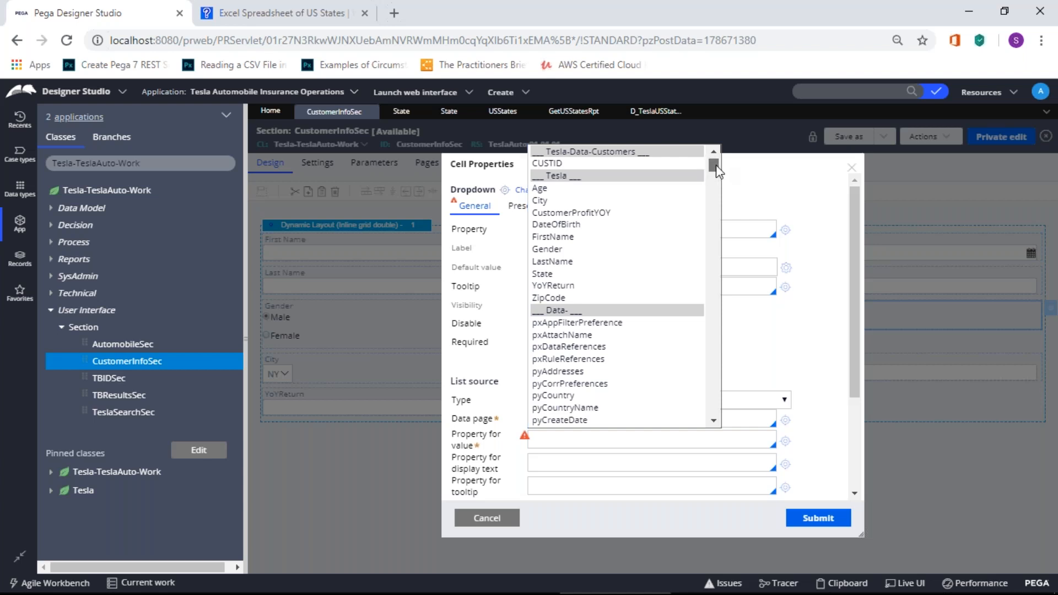
drag(718, 172, 698, 183)
scroll(668, 223, down, 1)
scroll(643, 243, down, 5)
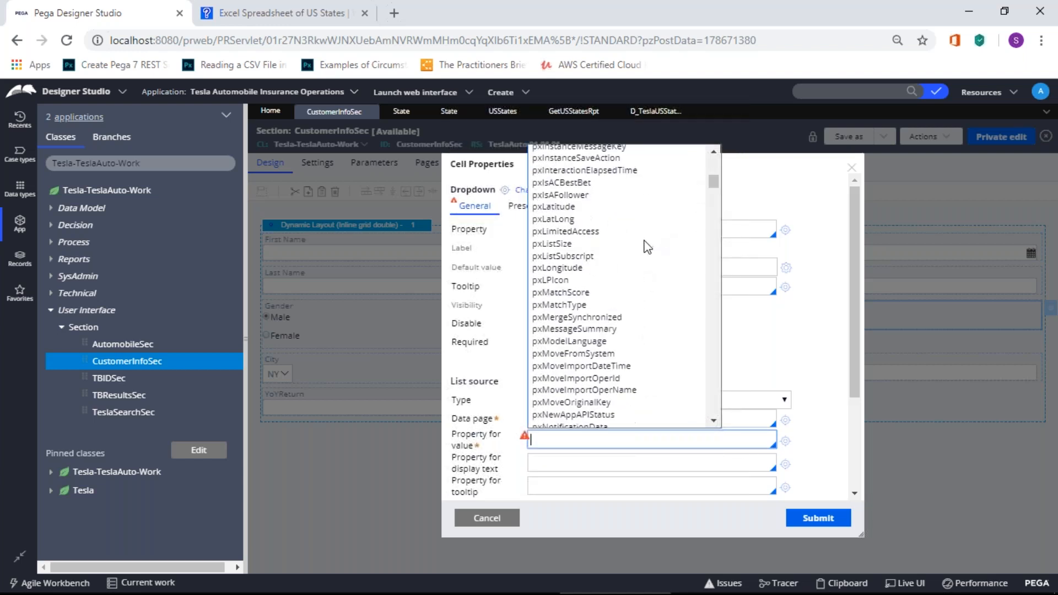
scroll(648, 247, down, 10)
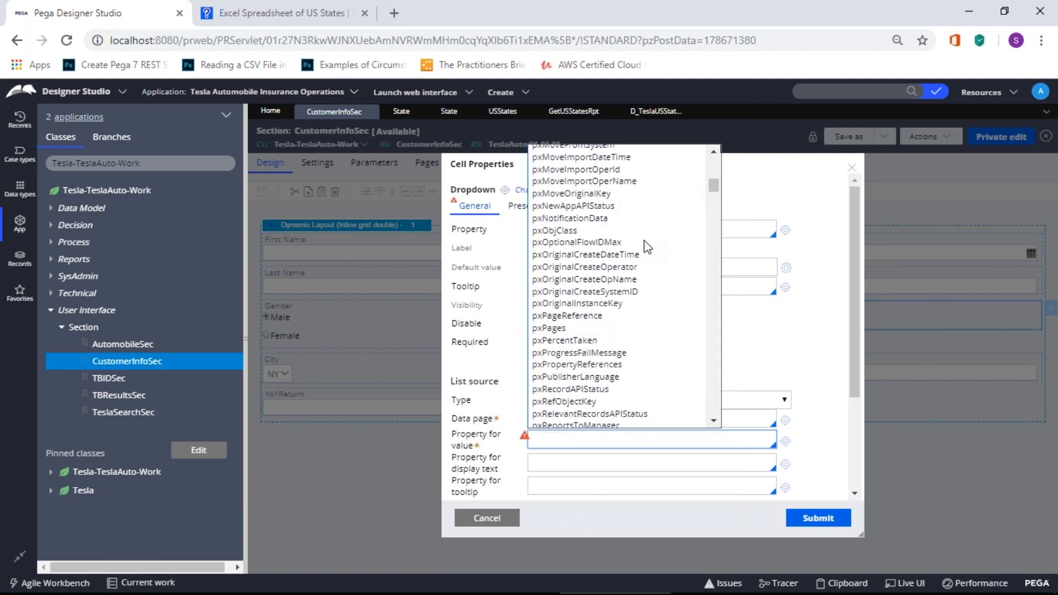
drag(714, 192, 712, 159)
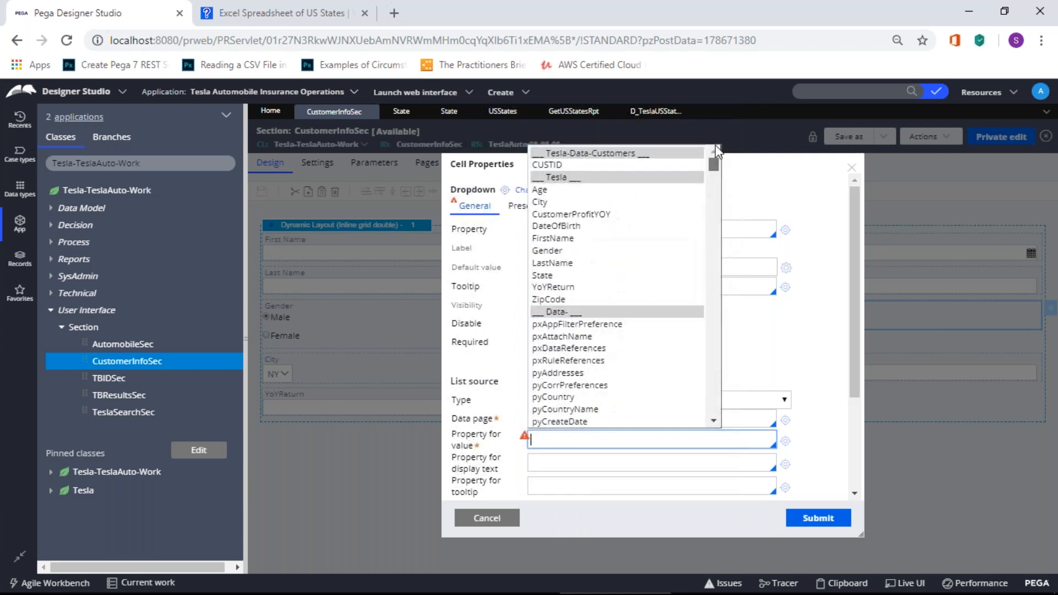
click(557, 439)
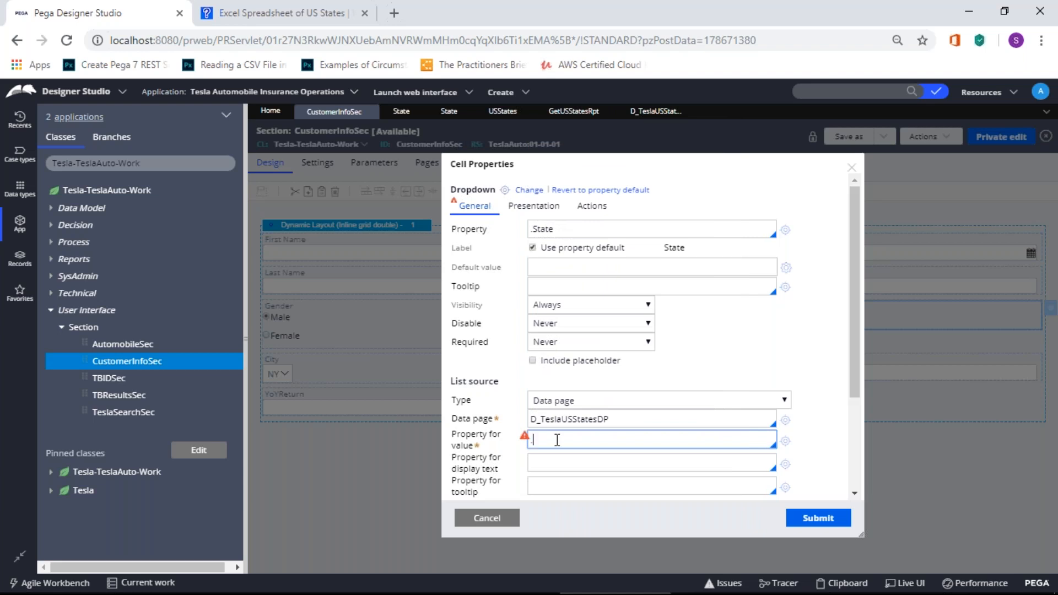
Step: Set Property for value to .State, then cancel the Cell Properties dialog
click(557, 439)
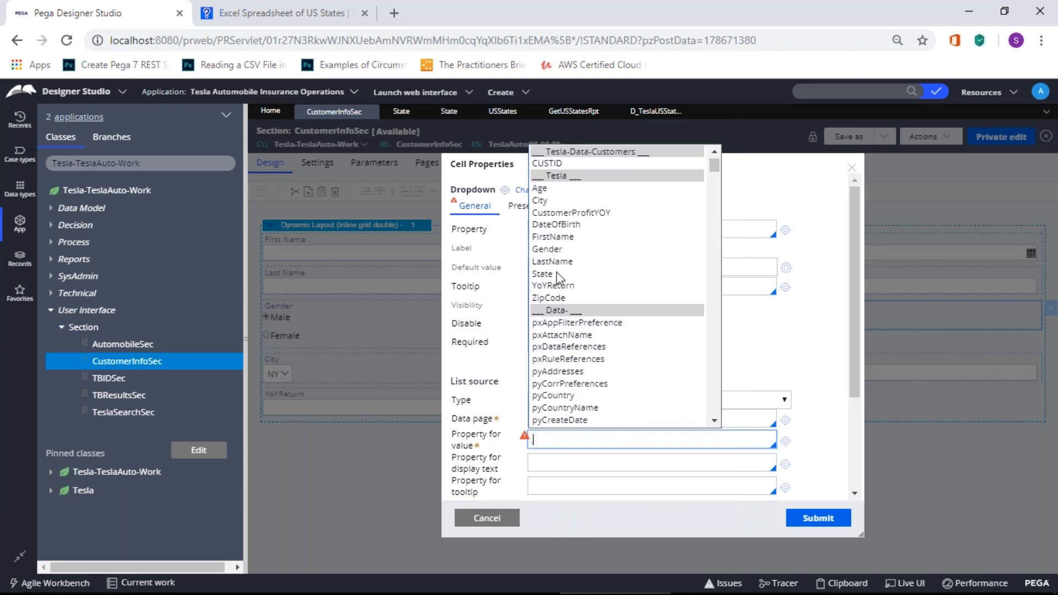
click(545, 273)
click(578, 463)
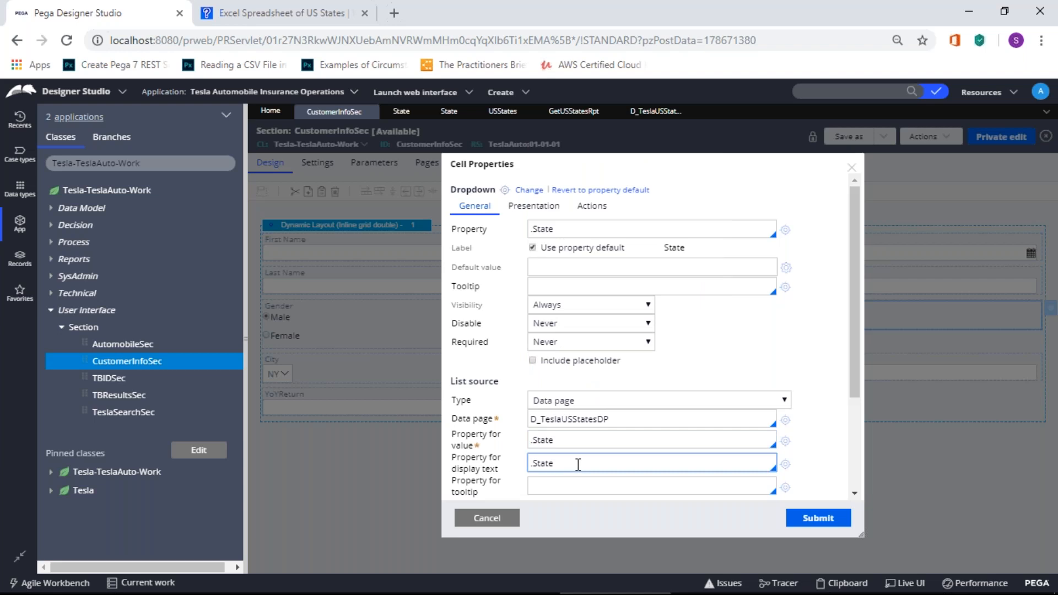
click(483, 518)
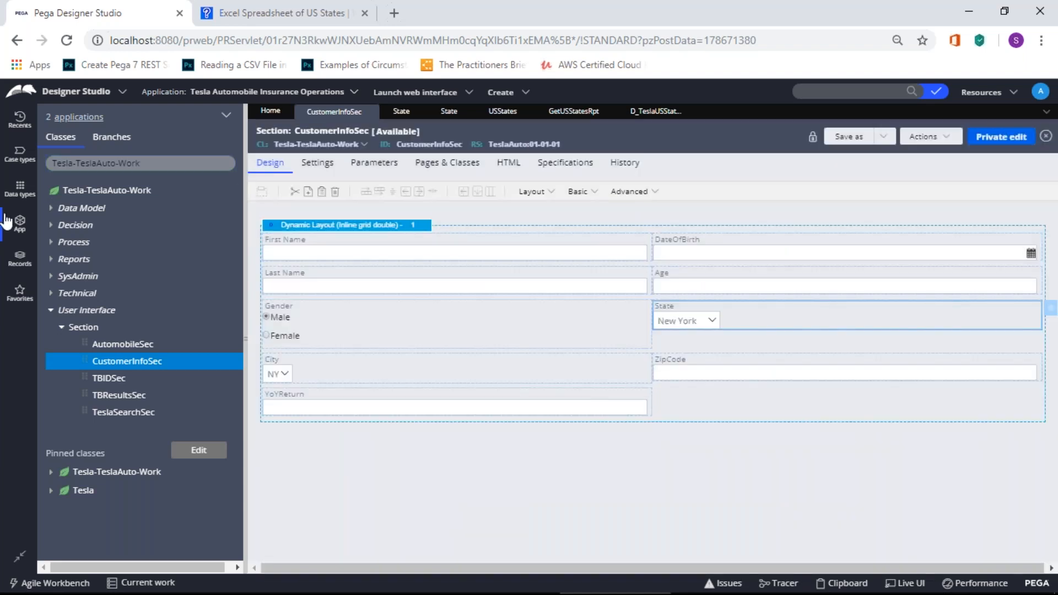
Step: Open the GetUSStatesRpt report, the D_TeslaUSStatesDP data page and its USStatesDTF transform
click(571, 113)
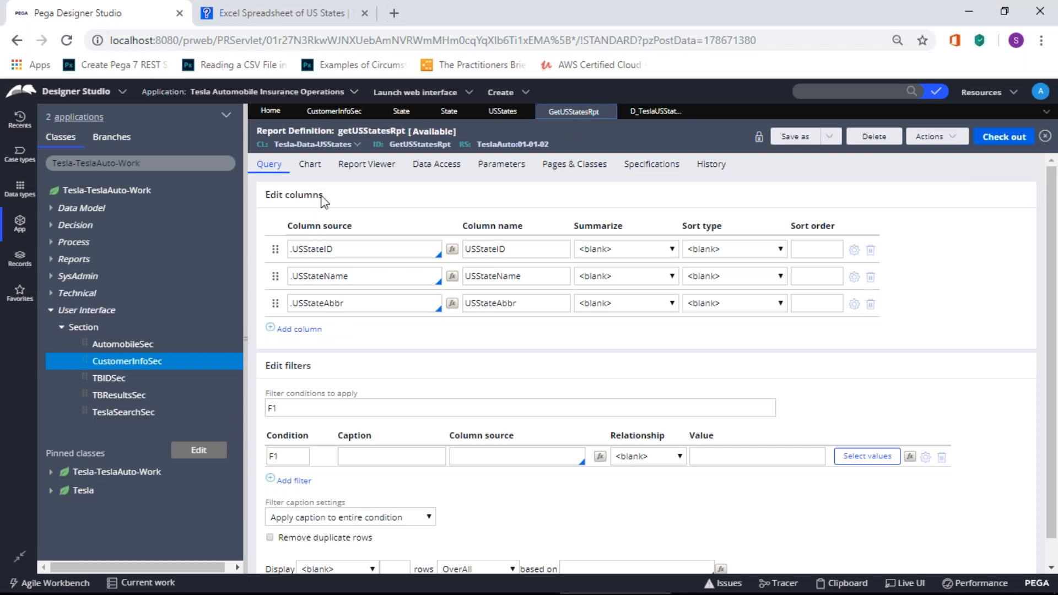
click(652, 113)
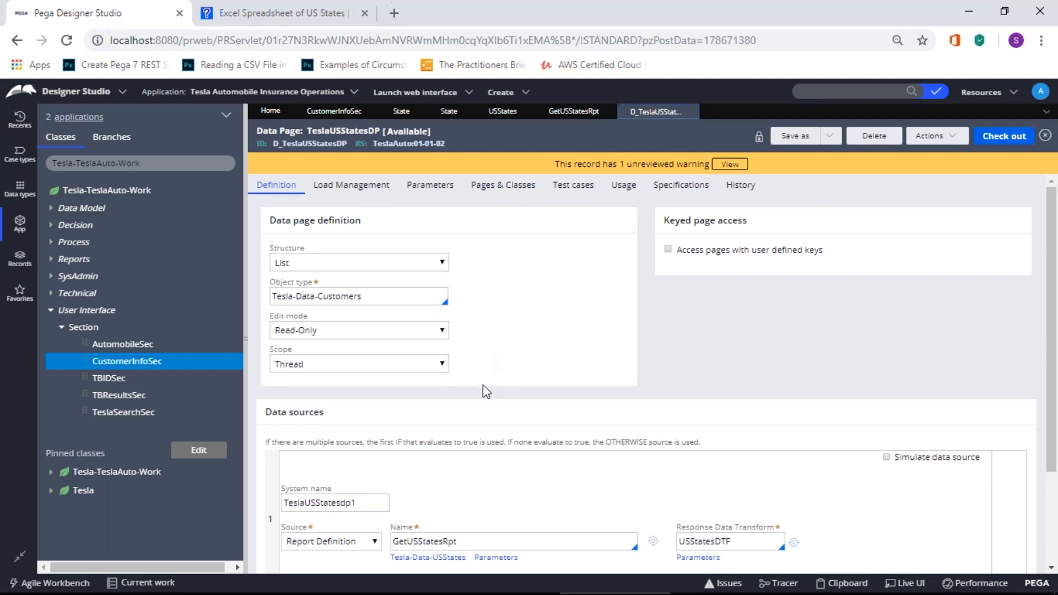
scroll(485, 400, down, 3)
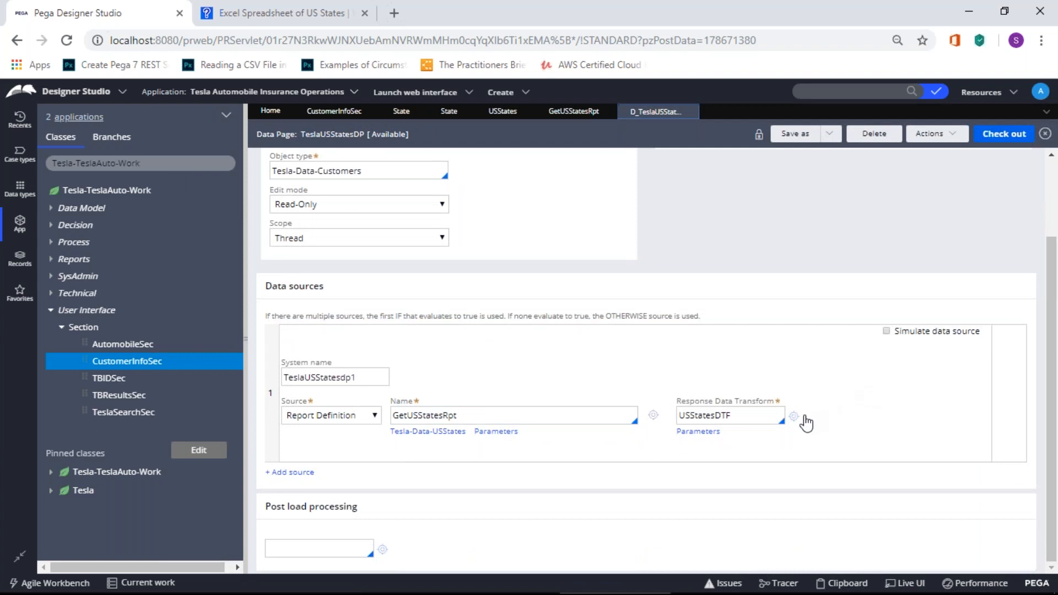
click(793, 417)
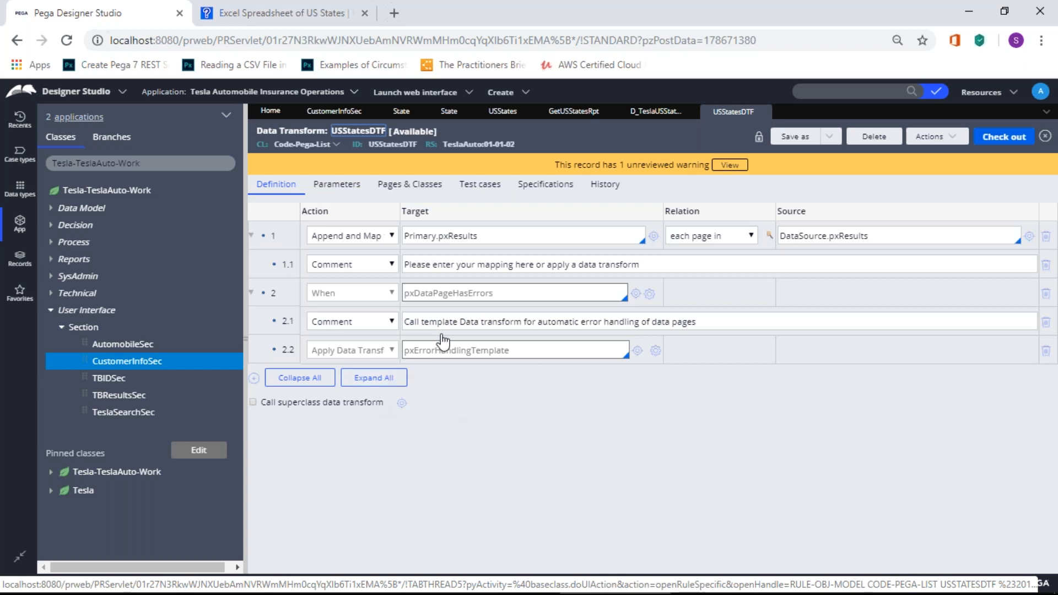
Step: On D_TeslaUSStatesDP, view and dismiss USStatesDTF's parameters, then show the Source type list
click(659, 112)
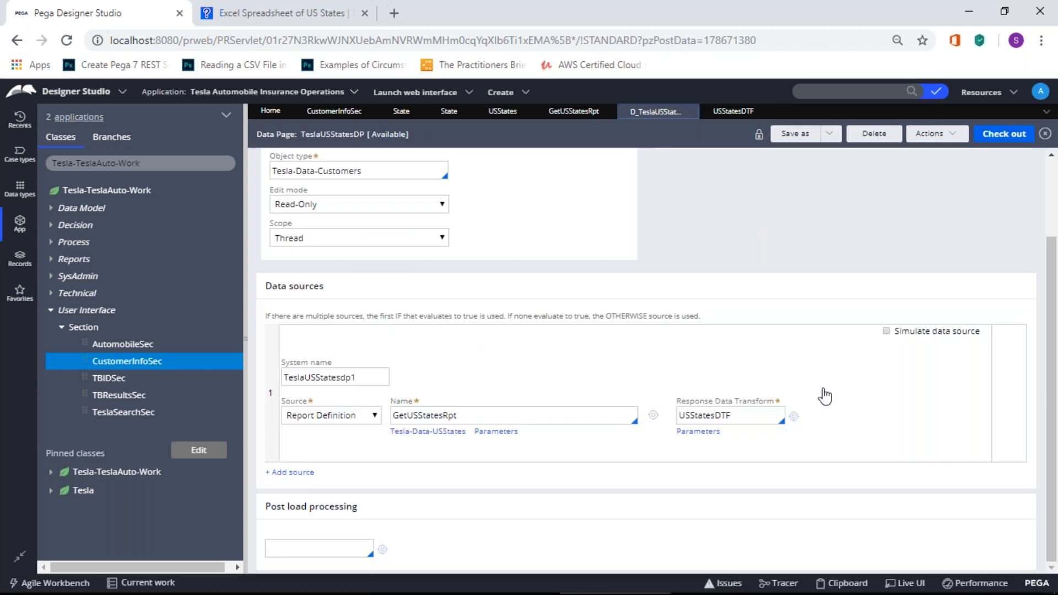
click(712, 434)
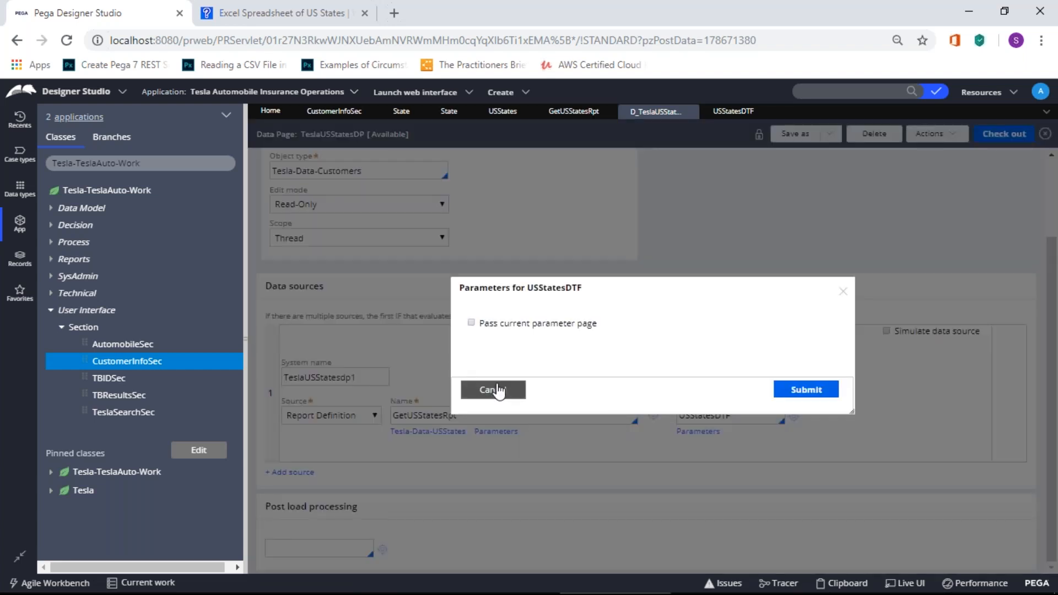
click(496, 389)
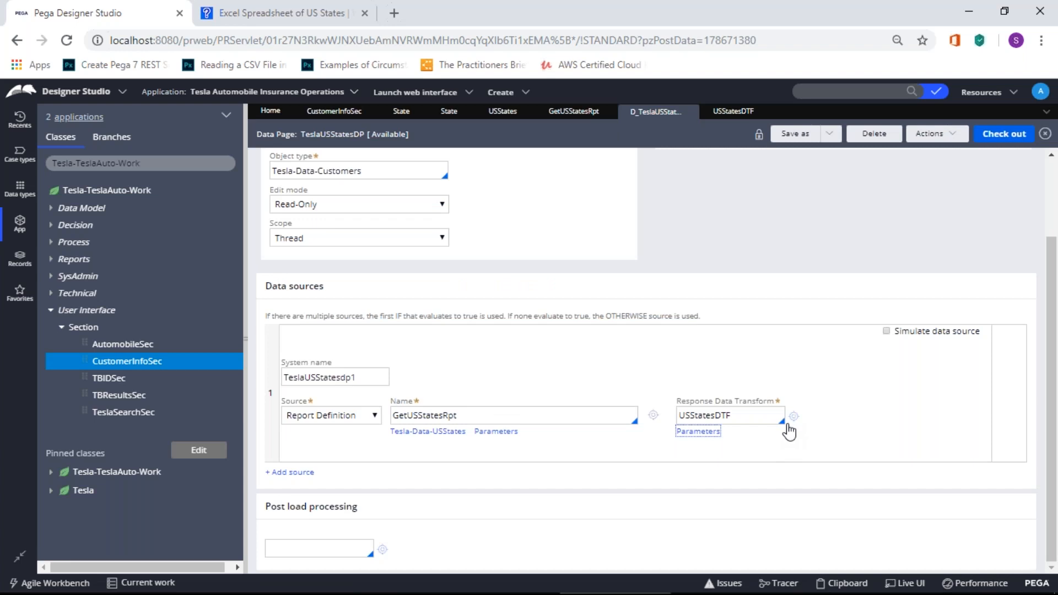
scroll(789, 431, up, 3)
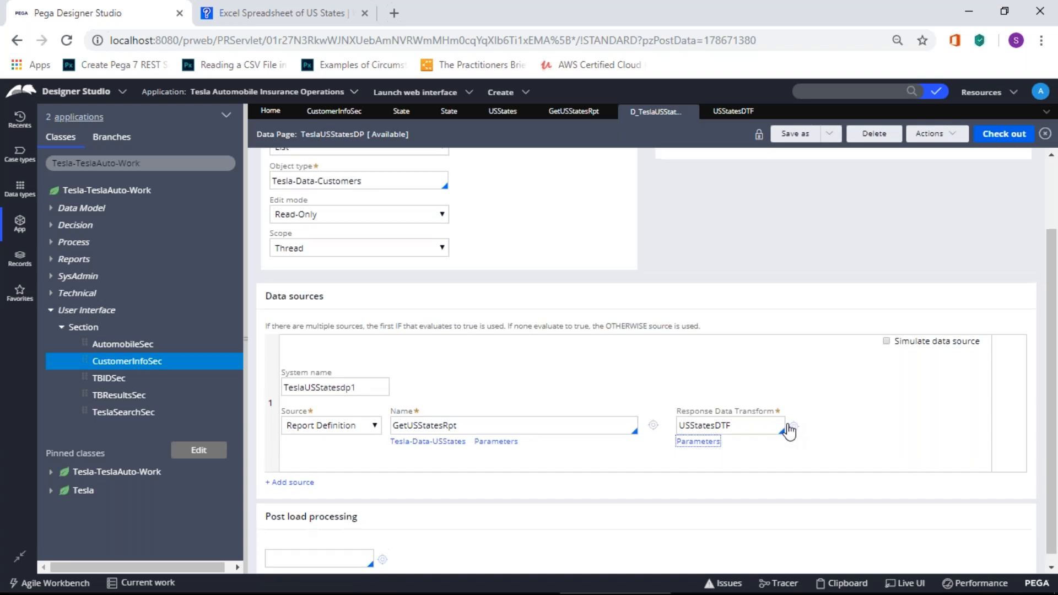
scroll(789, 431, down, 3)
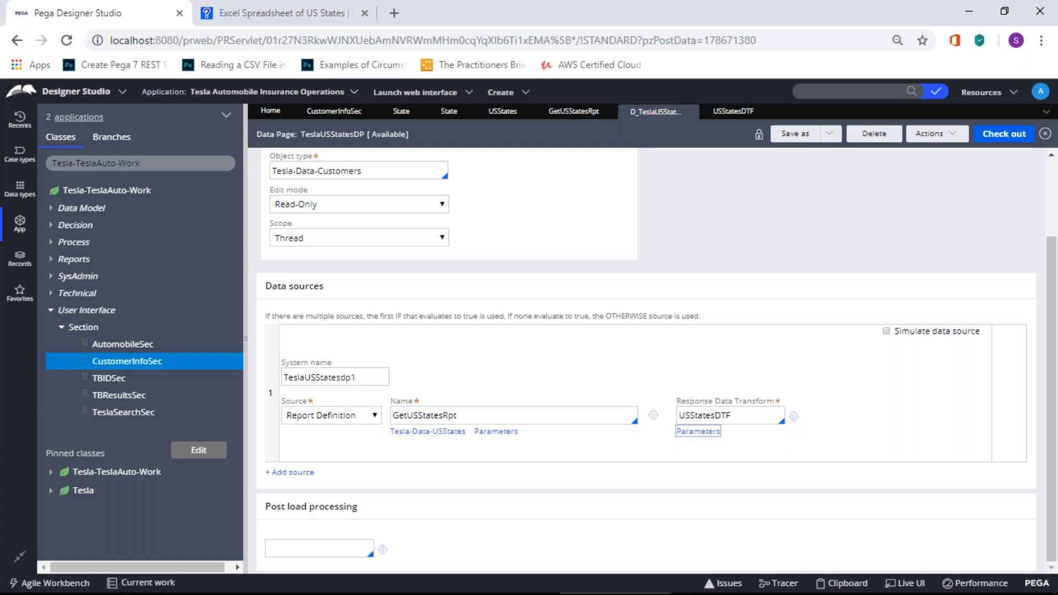
click(377, 421)
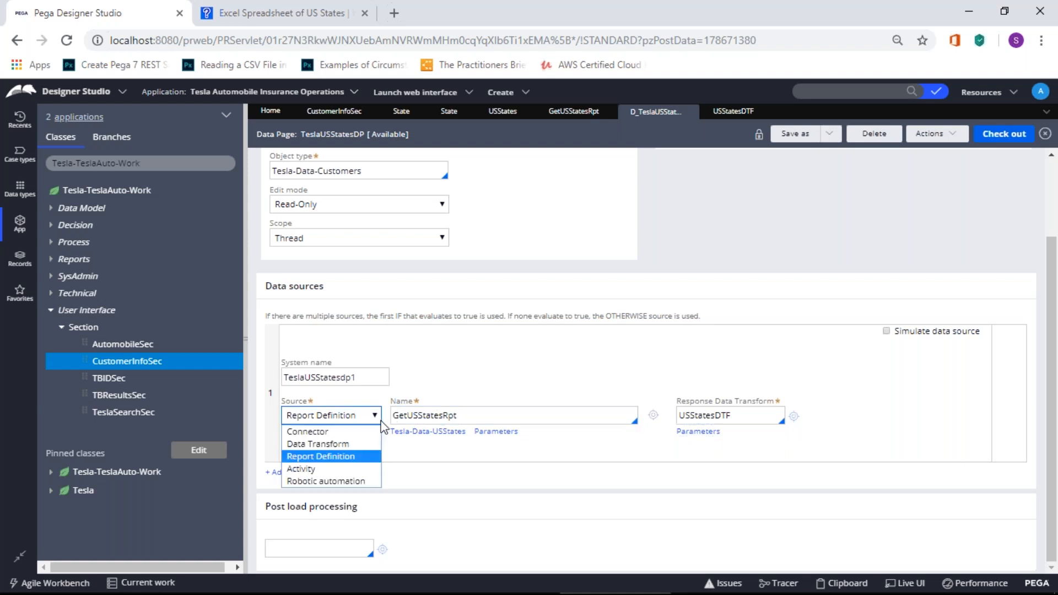
Step: Clear GetUSStatesRpt from the data page's report definition Name and return to CustomerInfoSec
click(465, 415)
double_click(464, 415)
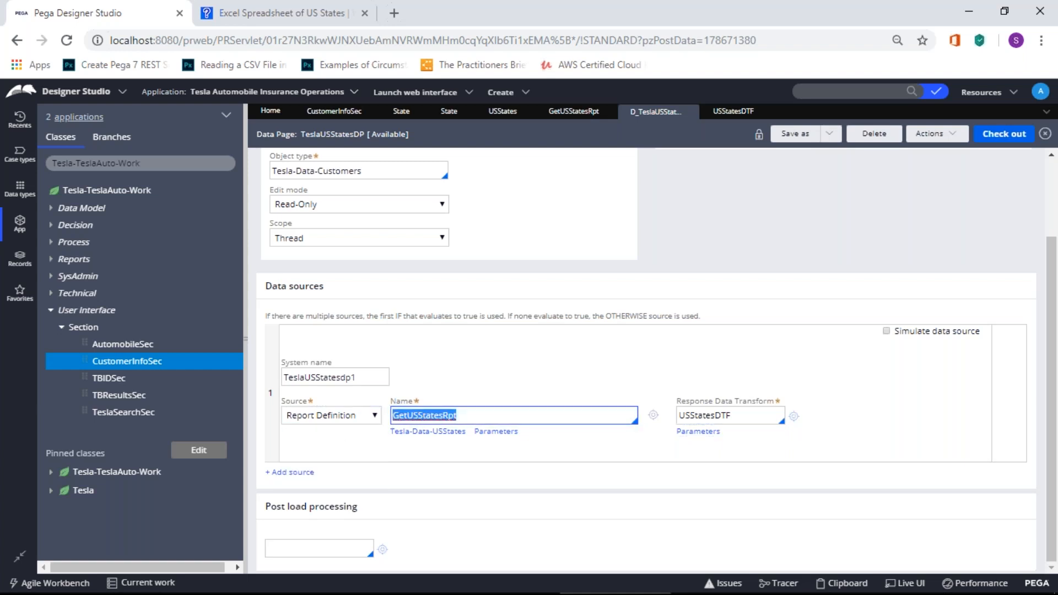
key(BackSpace)
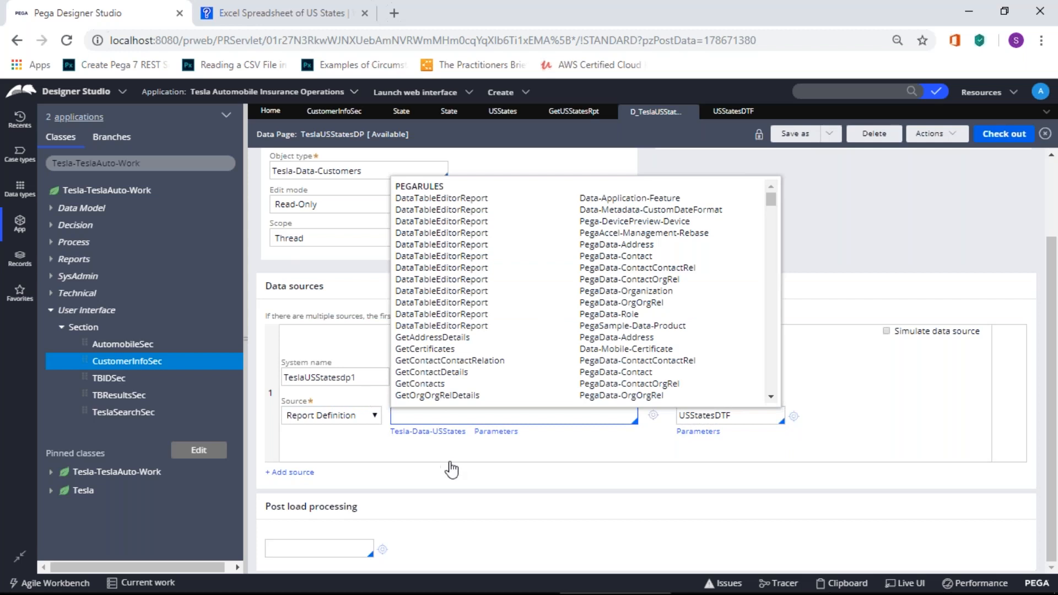
click(451, 469)
click(329, 116)
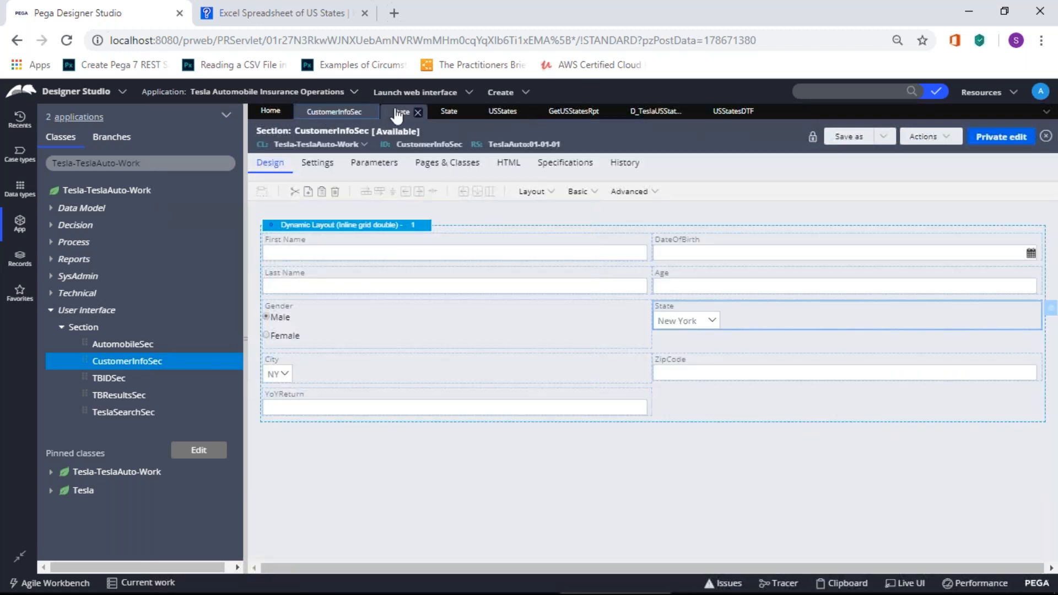
Step: Open the State property and USStates data type, checking its Usage, Sources and Records tabs
click(397, 115)
click(499, 116)
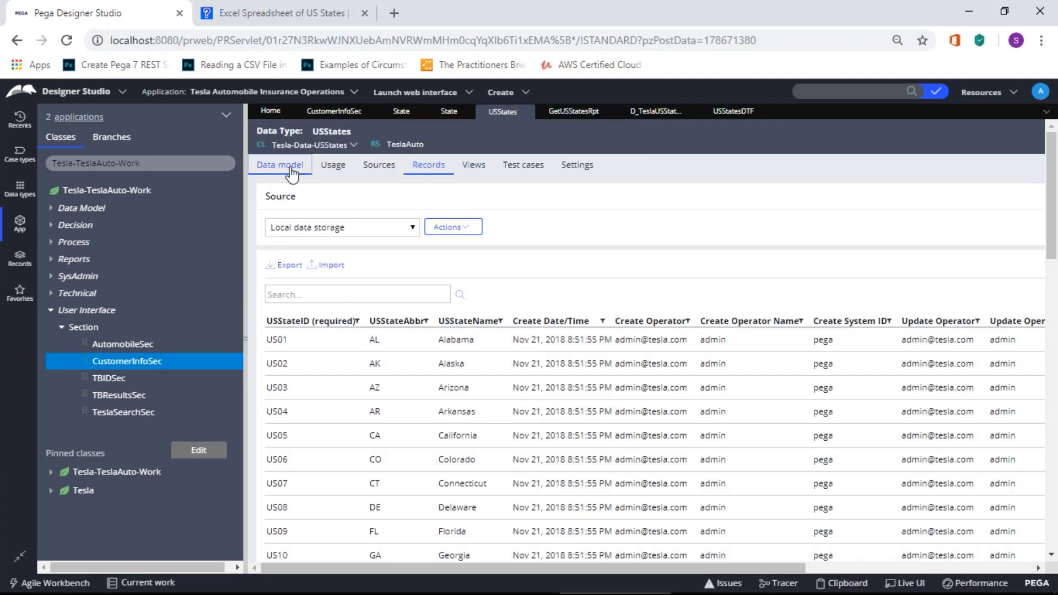
click(331, 167)
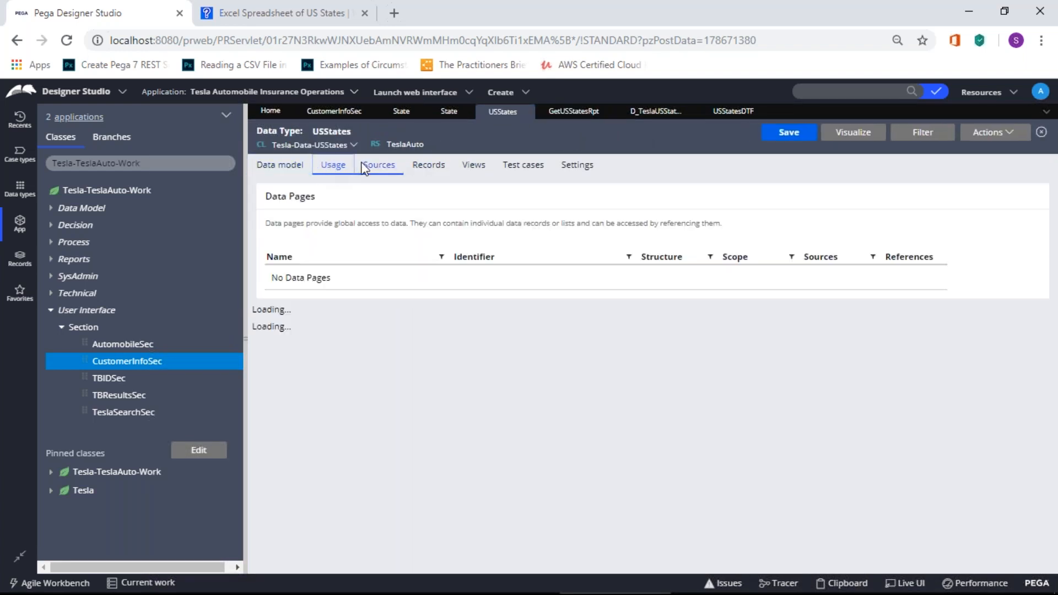
click(365, 167)
click(428, 166)
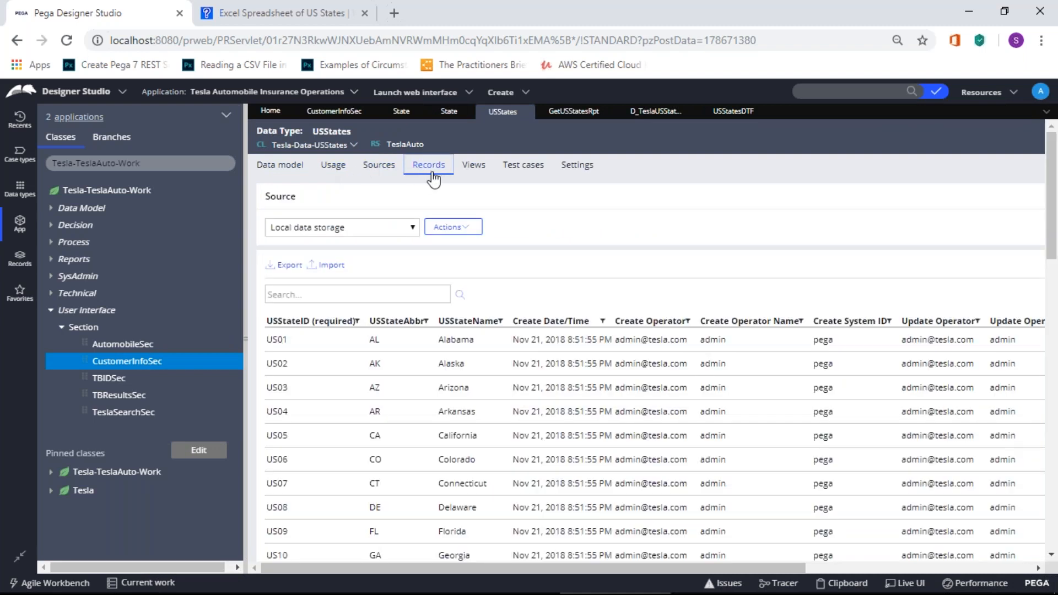
scroll(360, 362, down, 15)
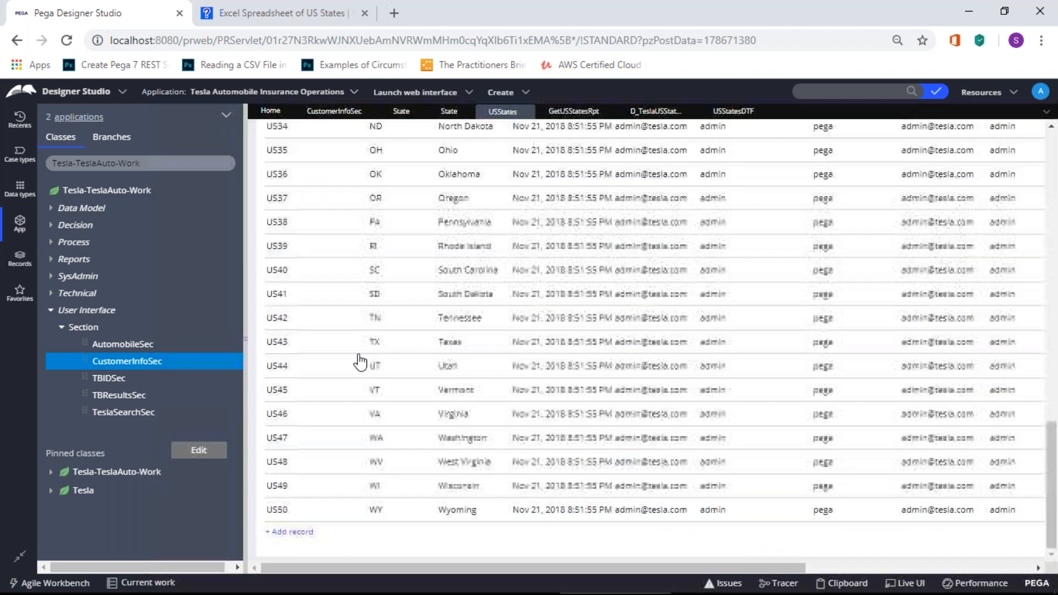
scroll(330, 275, up, 9)
scroll(314, 228, up, 7)
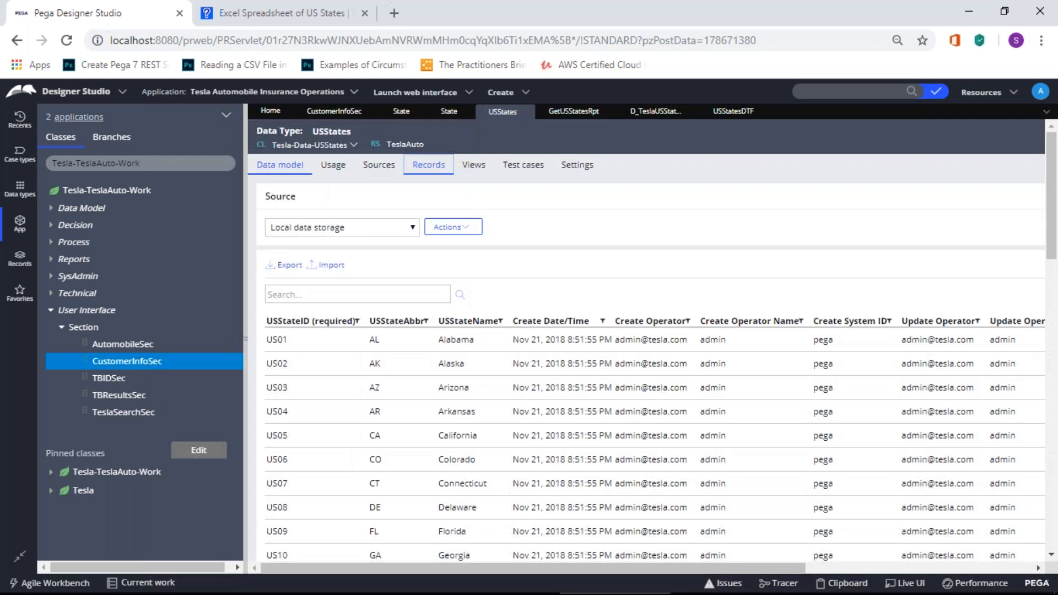
Step: Revisit the USStates Records, Sources and Usage tabs, ending on the Data model field list
click(479, 166)
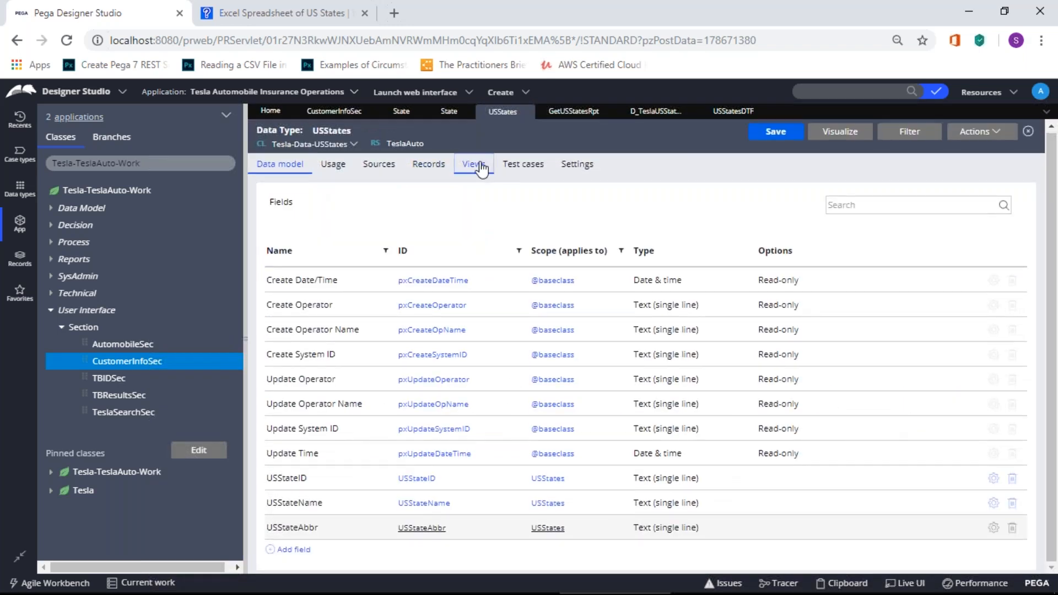
click(427, 165)
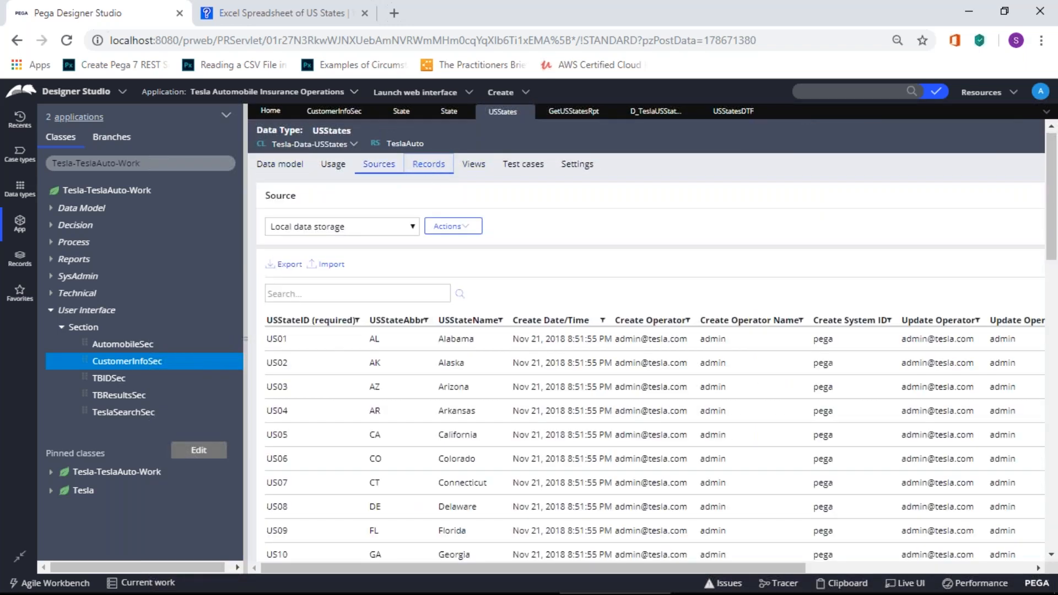
click(375, 165)
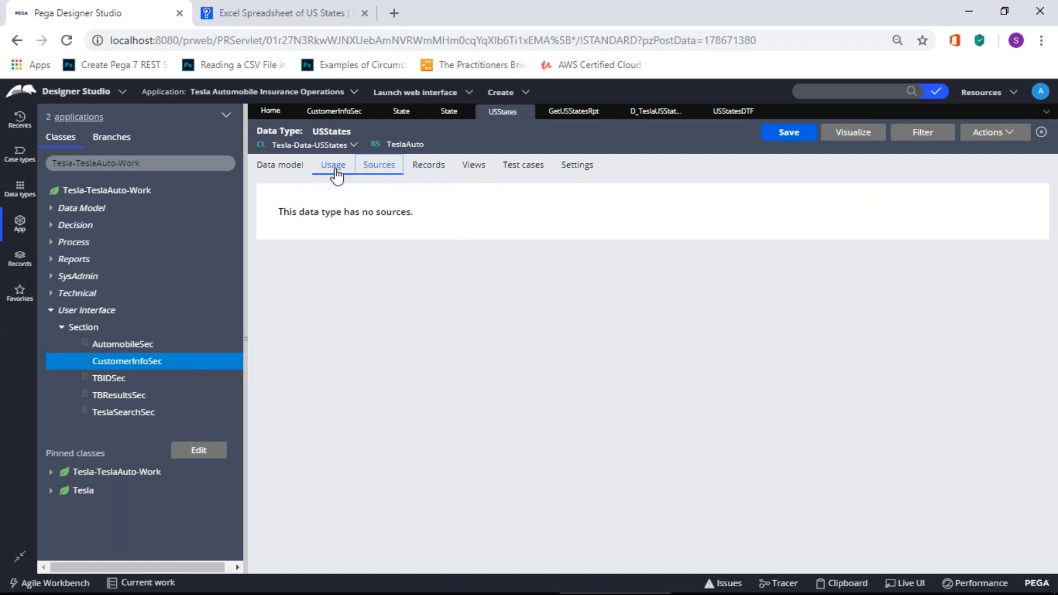
click(334, 166)
click(282, 166)
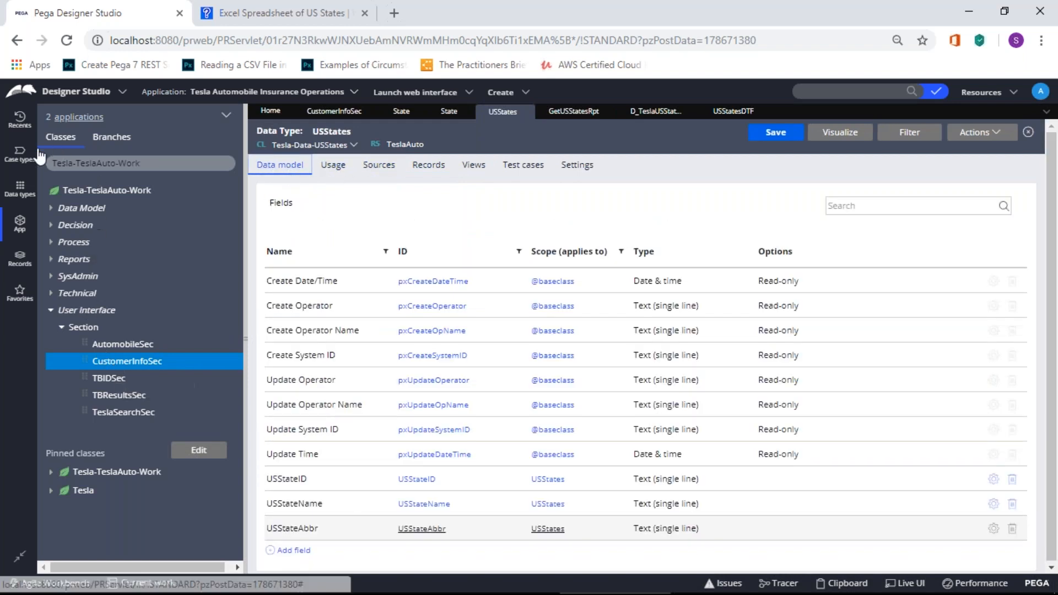
Step: Open the Customers data type's class definition from the Data types list
click(18, 190)
right_click(74, 179)
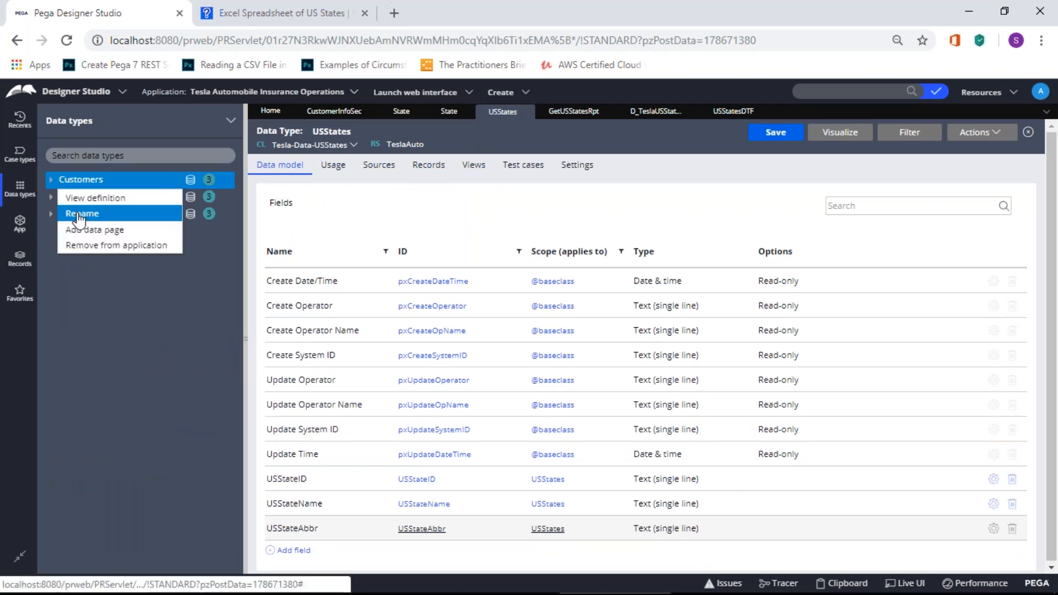
click(91, 202)
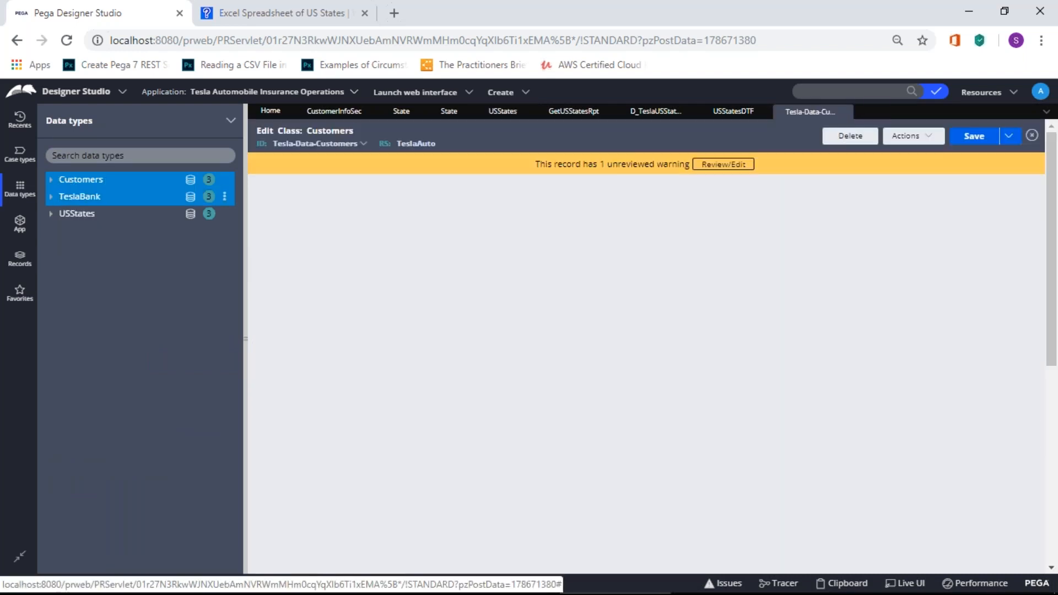
scroll(587, 365, down, 3)
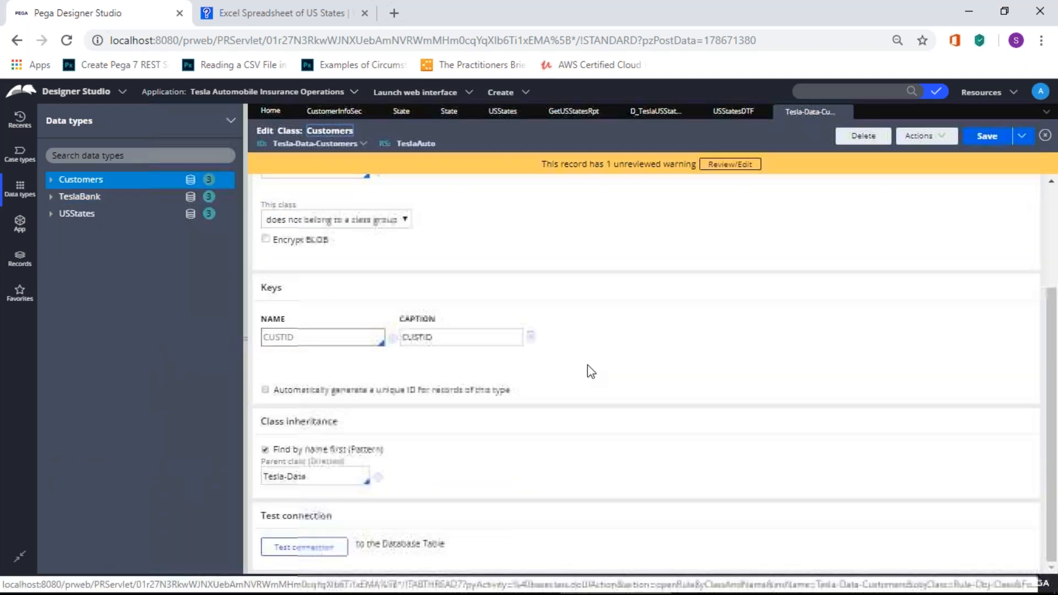
scroll(474, 289, up, 3)
Step: Browse the Customers class's Locking, External Mapping and Advanced tabs, then view USStatesDTF
click(333, 193)
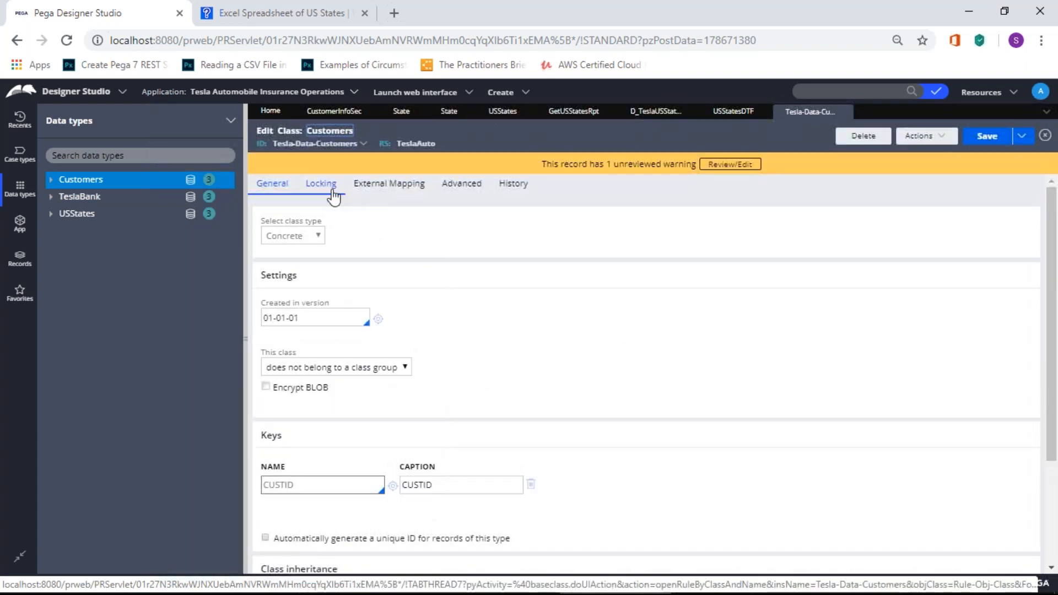
click(368, 189)
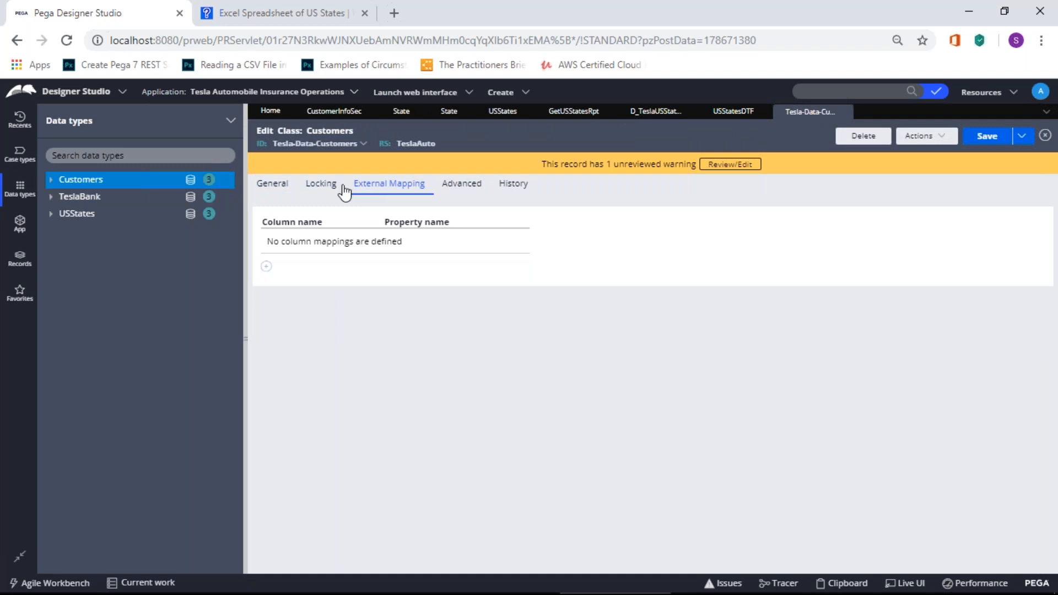
click(456, 196)
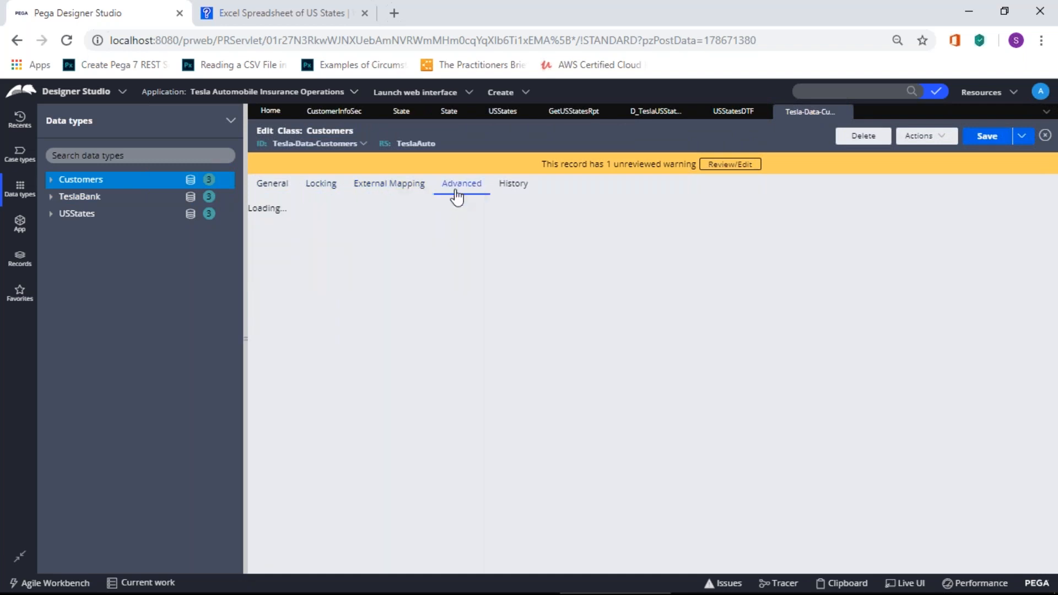
scroll(467, 362, down, 5)
scroll(530, 260, up, 5)
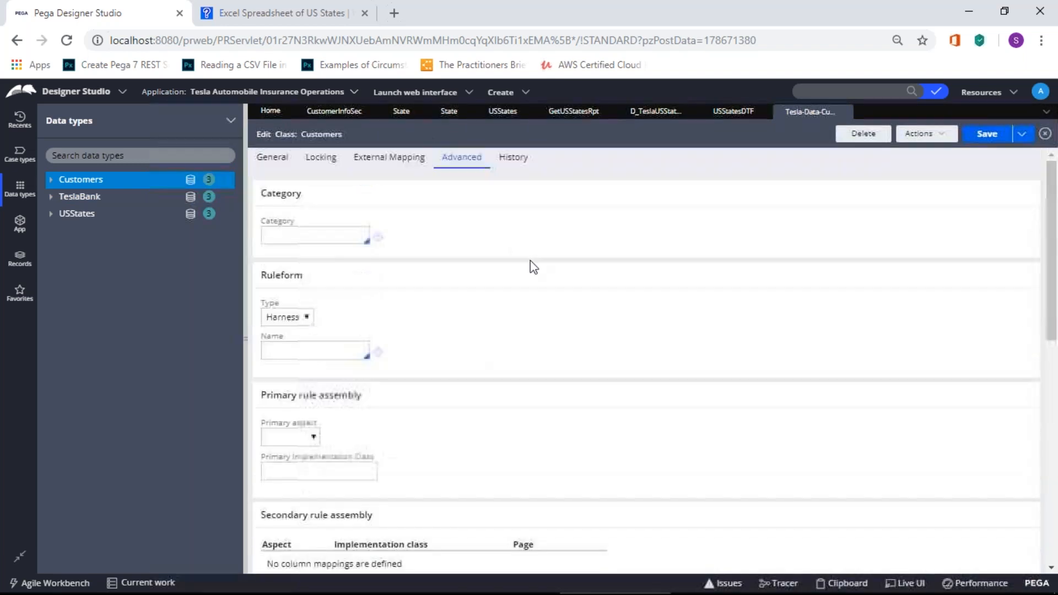
click(736, 110)
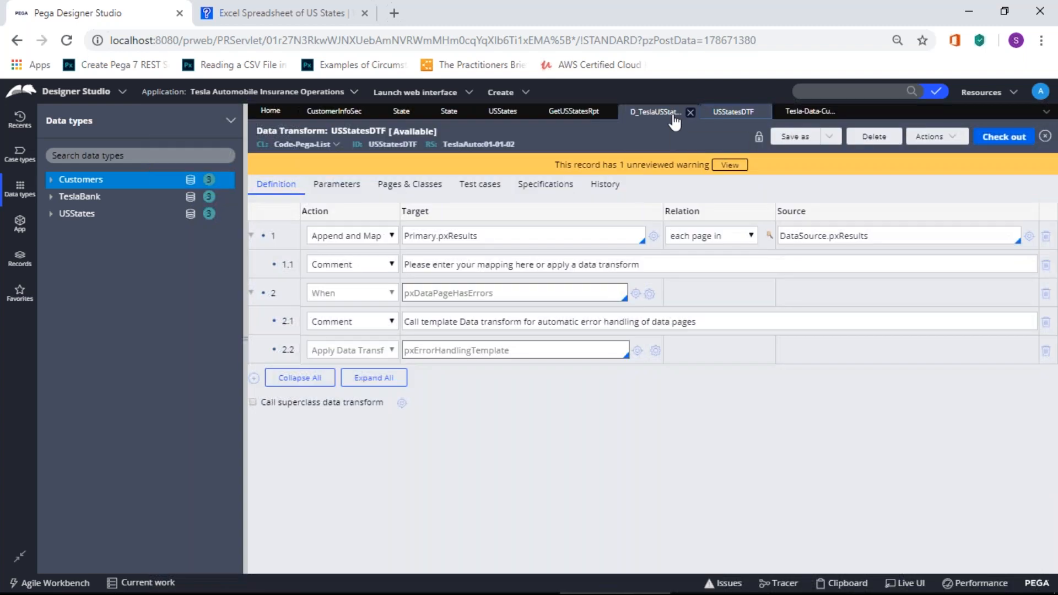
Step: On D_TeslaUSStatesDP, set the data source type to Report Definition
click(636, 115)
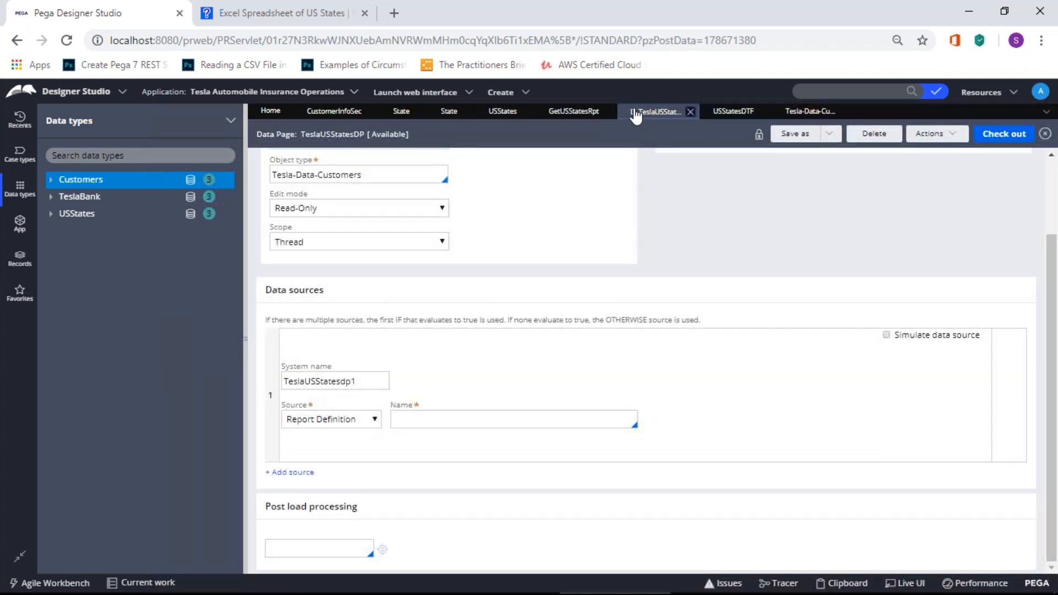
click(520, 419)
click(369, 419)
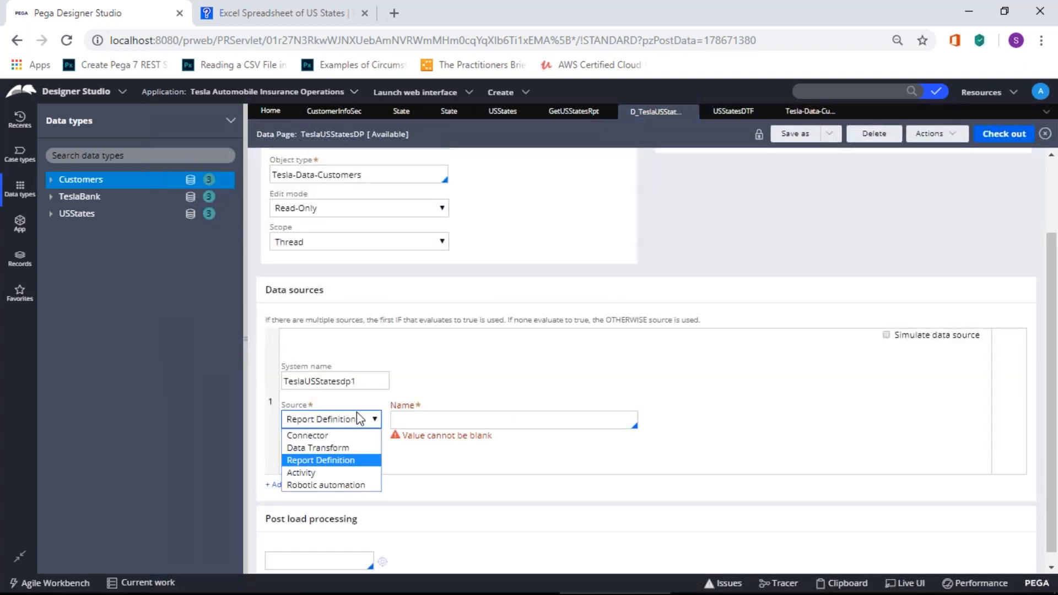
click(348, 449)
click(353, 440)
click(350, 481)
Step: Choose GetUSStatesRpt as the source report definition Name
click(447, 422)
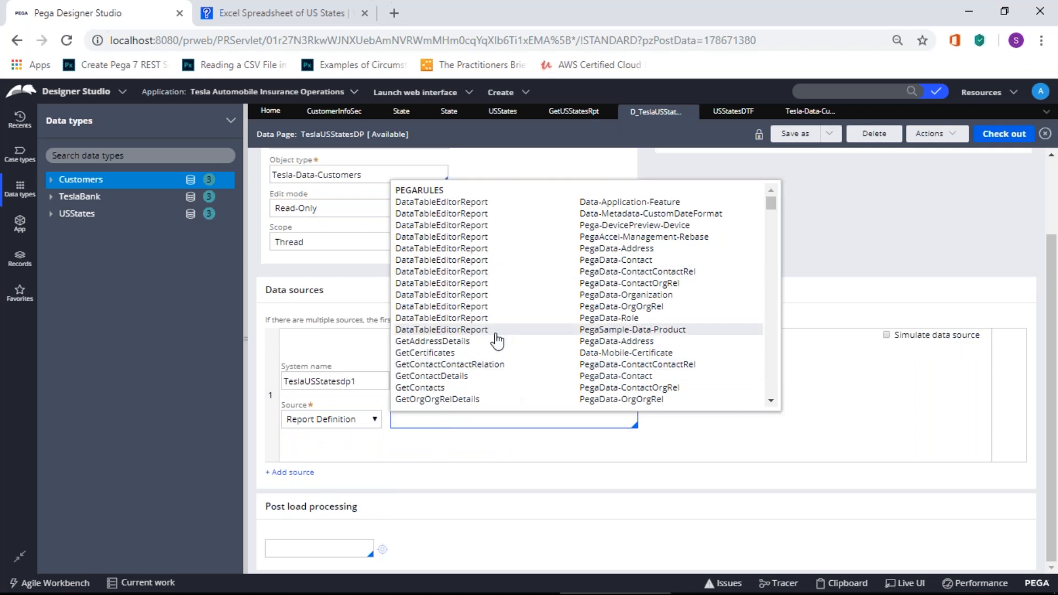
text(Ge)
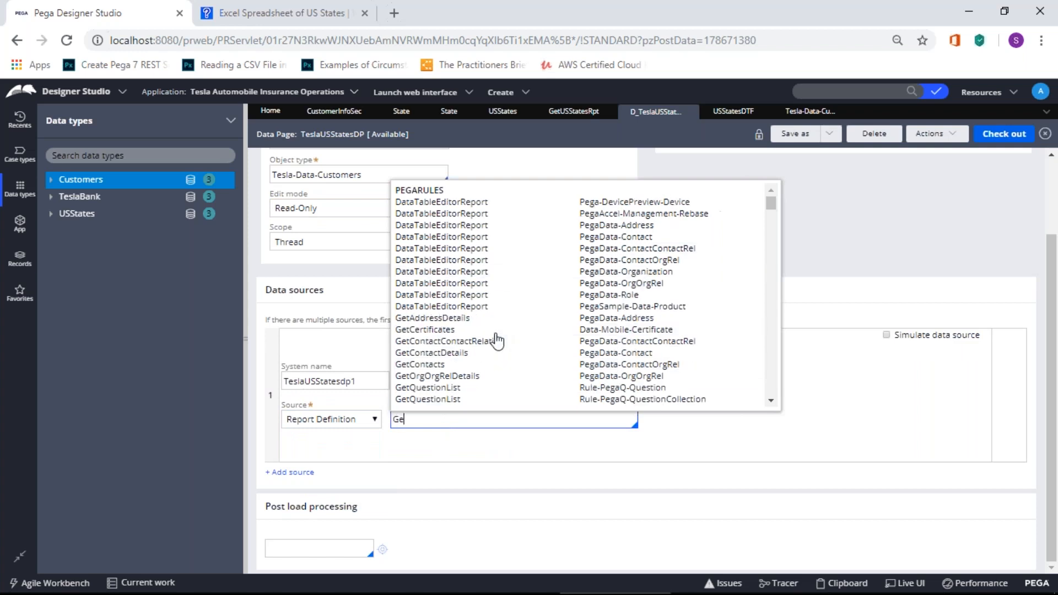
text(tUSSate)
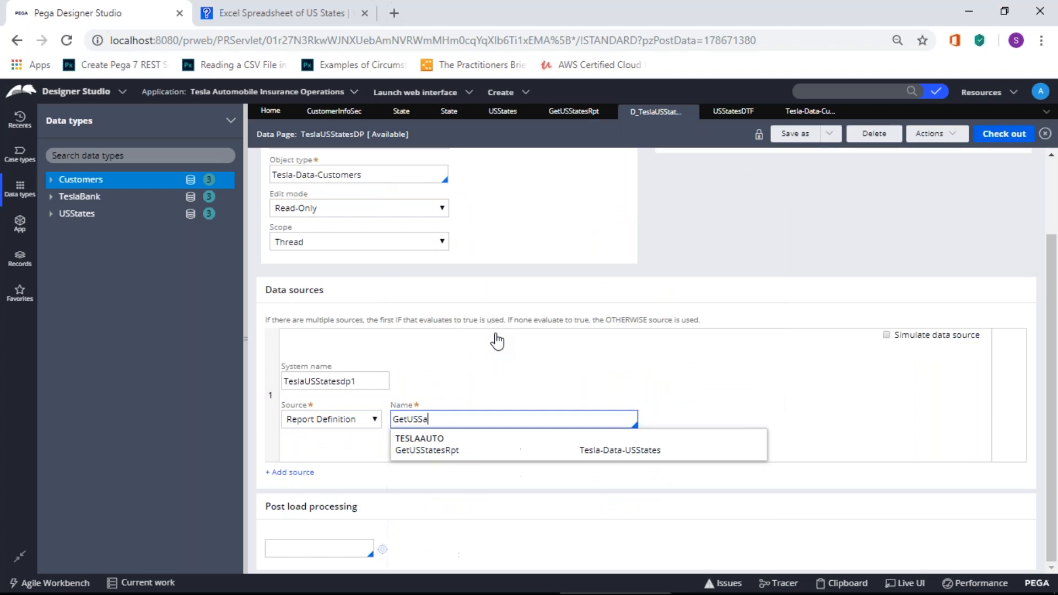
key(BackSpace)
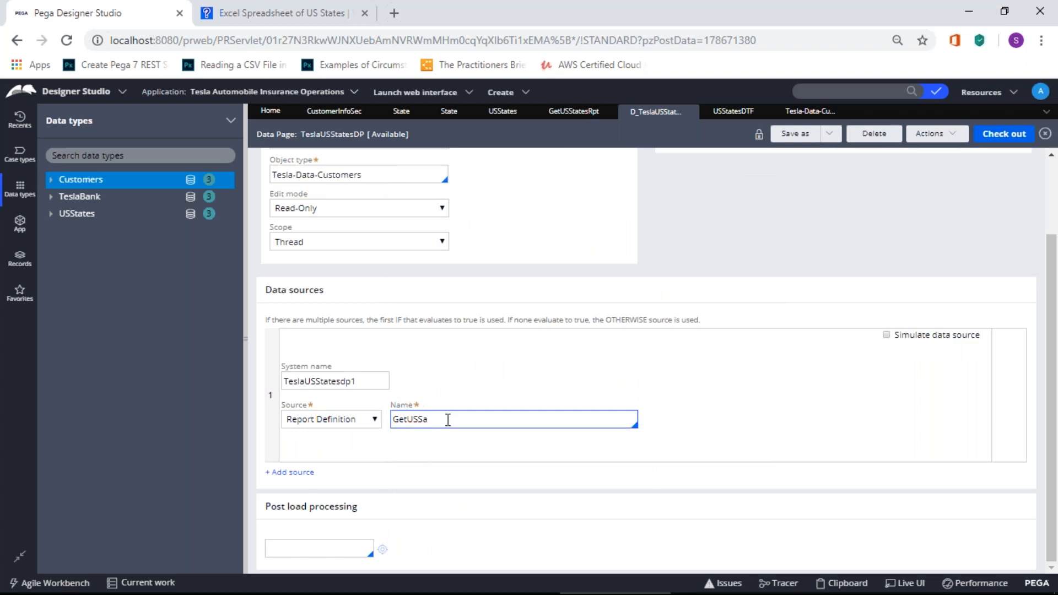
key(BackSpace)
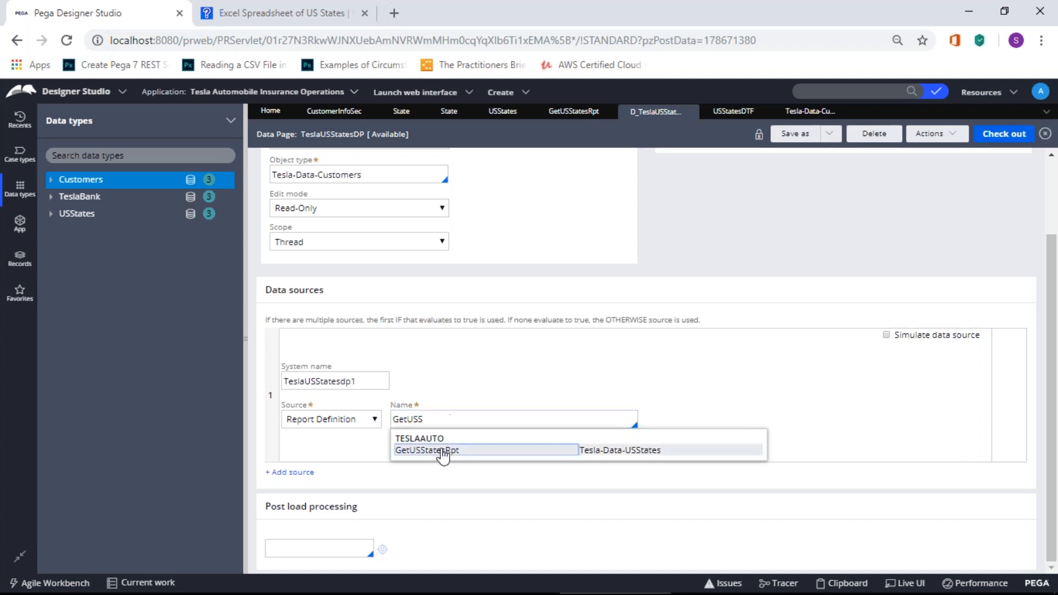
click(440, 450)
Step: Set USStatesDTF as the response data transform and open it for review
click(713, 419)
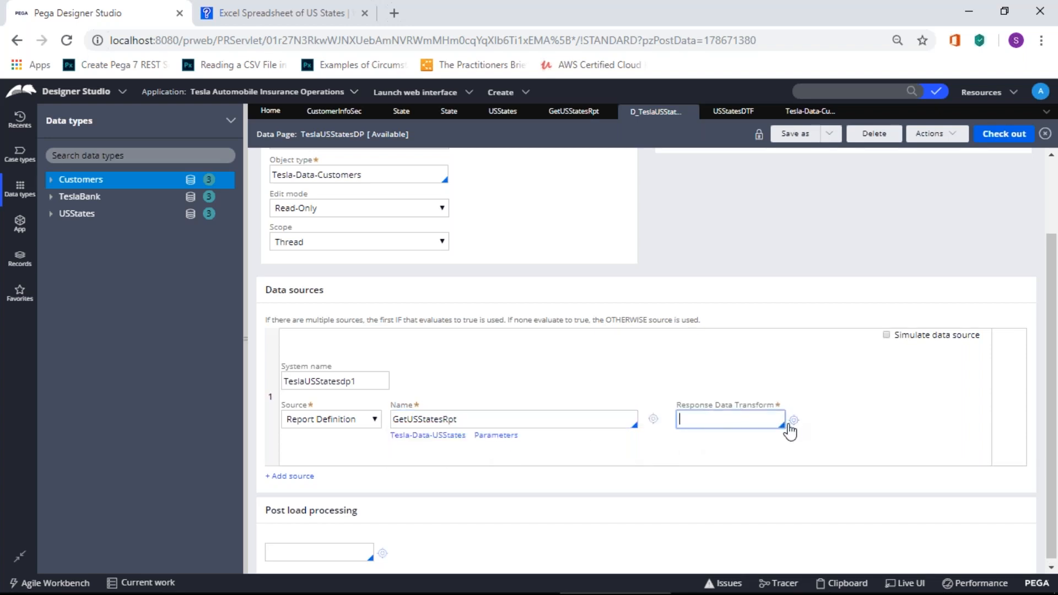
click(781, 425)
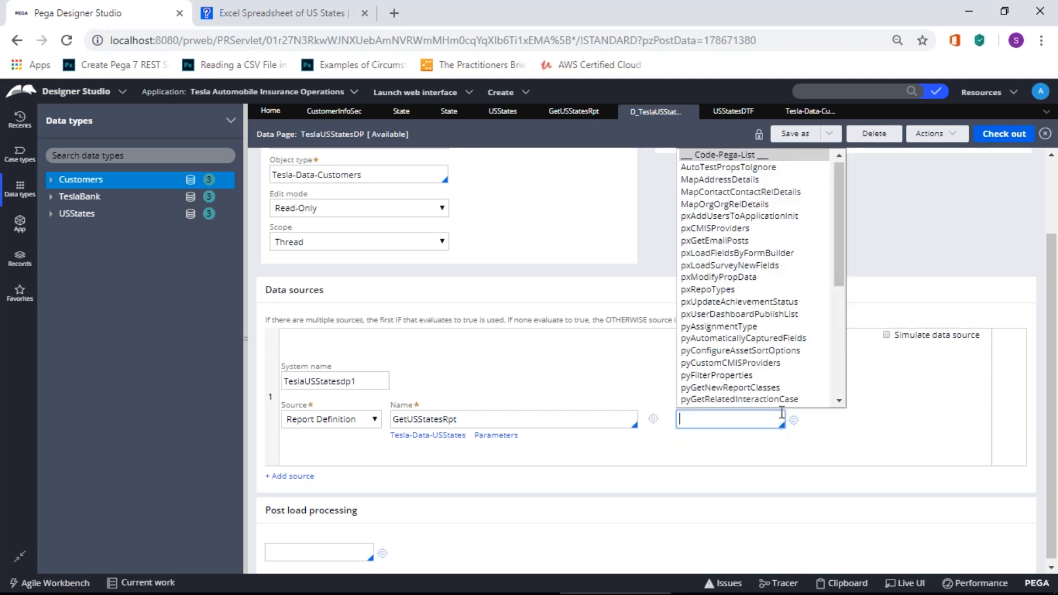
drag(837, 276, 834, 382)
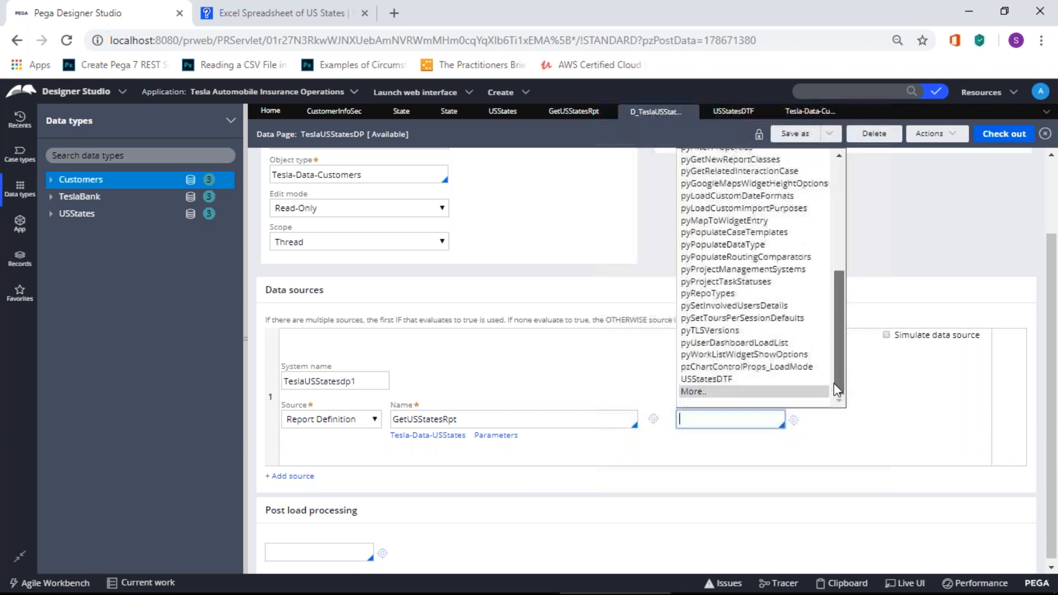
click(726, 377)
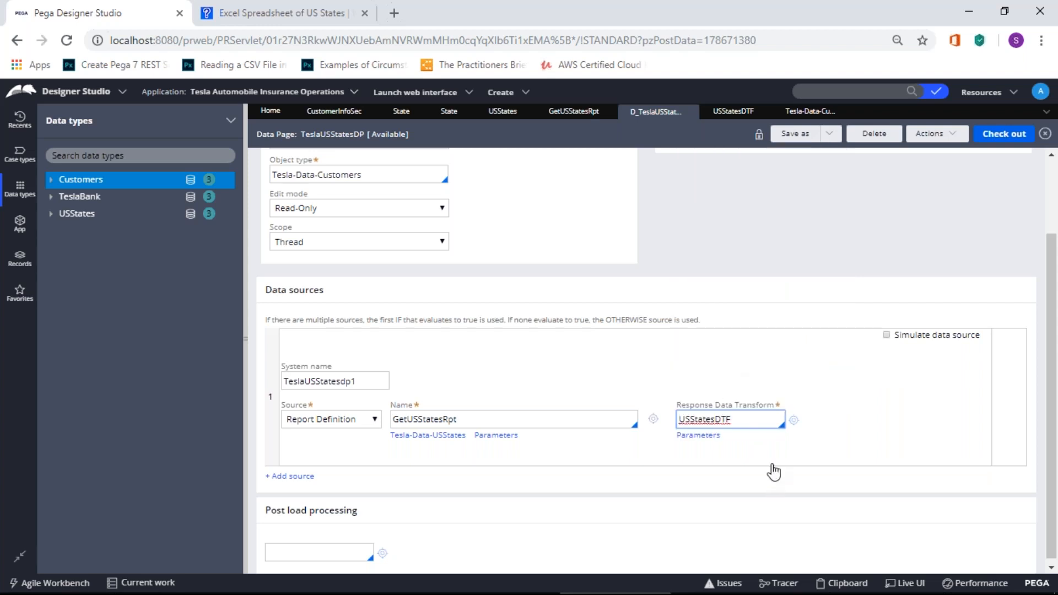
click(793, 419)
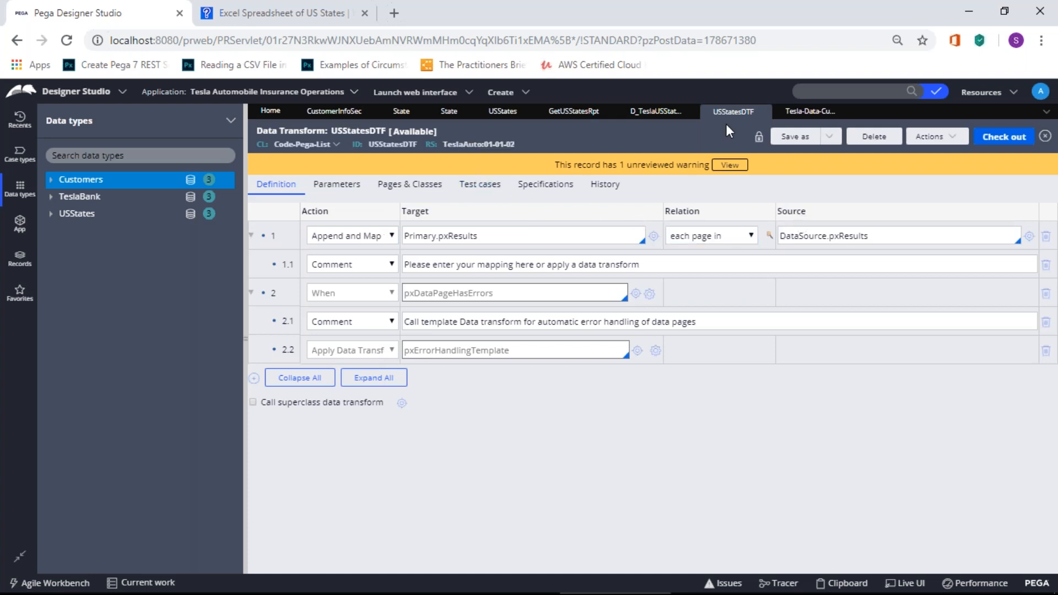
click(656, 112)
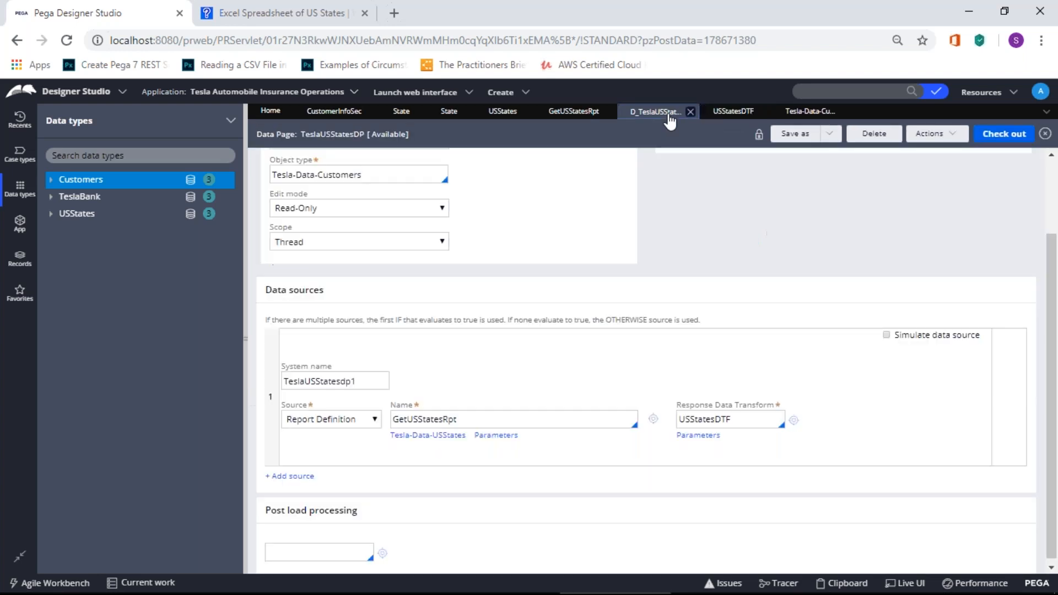
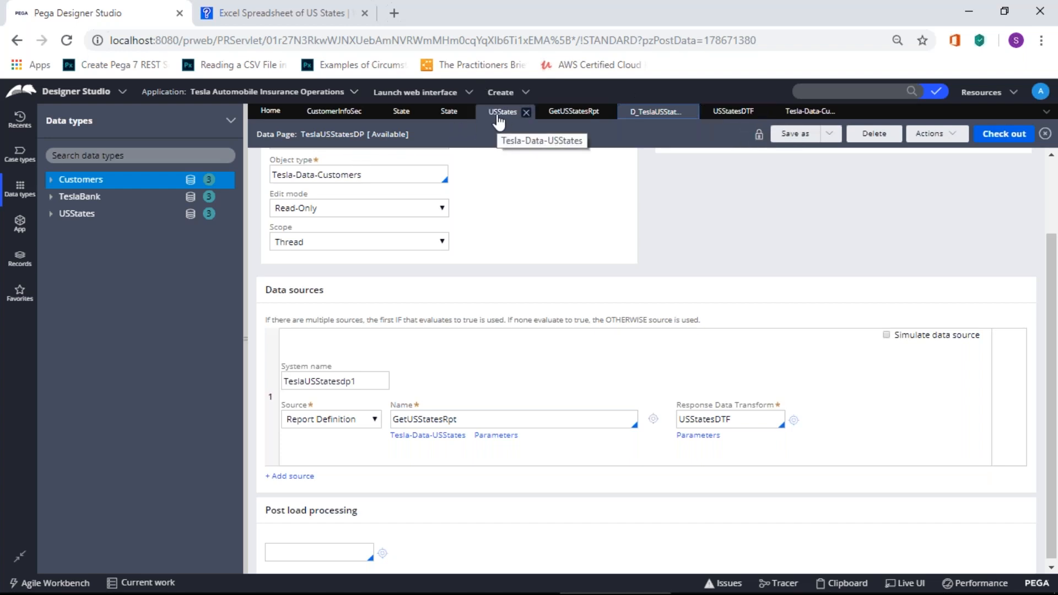
Step: Open the USStates class definition from the Data types list
click(79, 216)
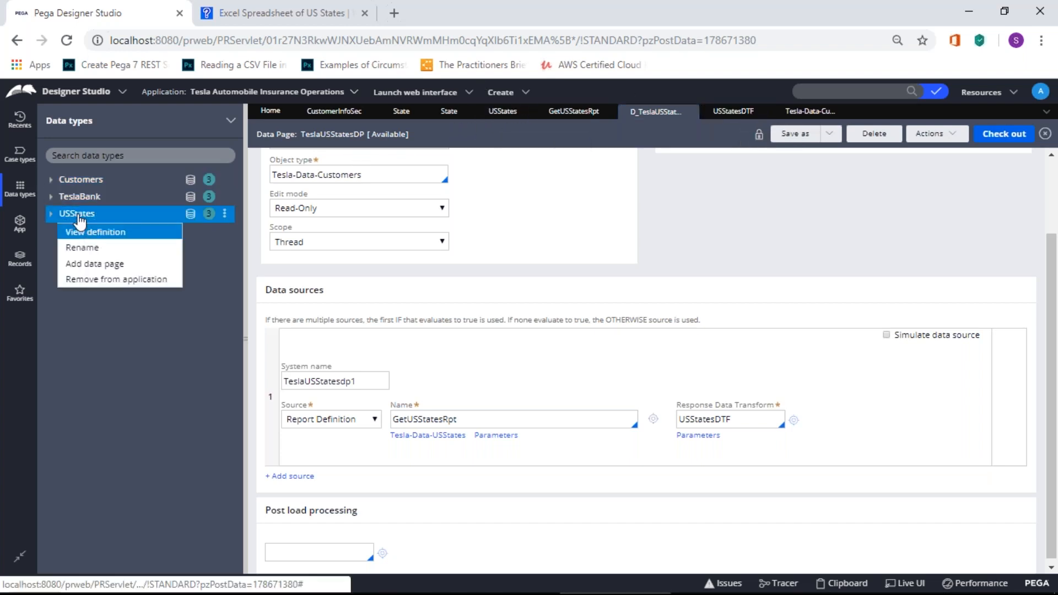
click(83, 232)
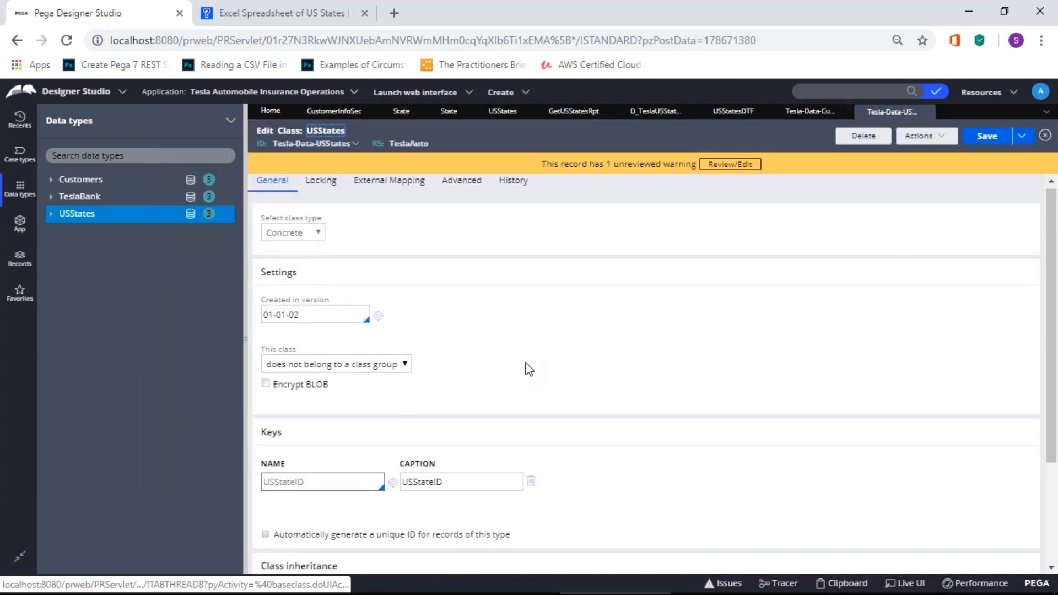
scroll(527, 361, down, 3)
scroll(555, 309, up, 3)
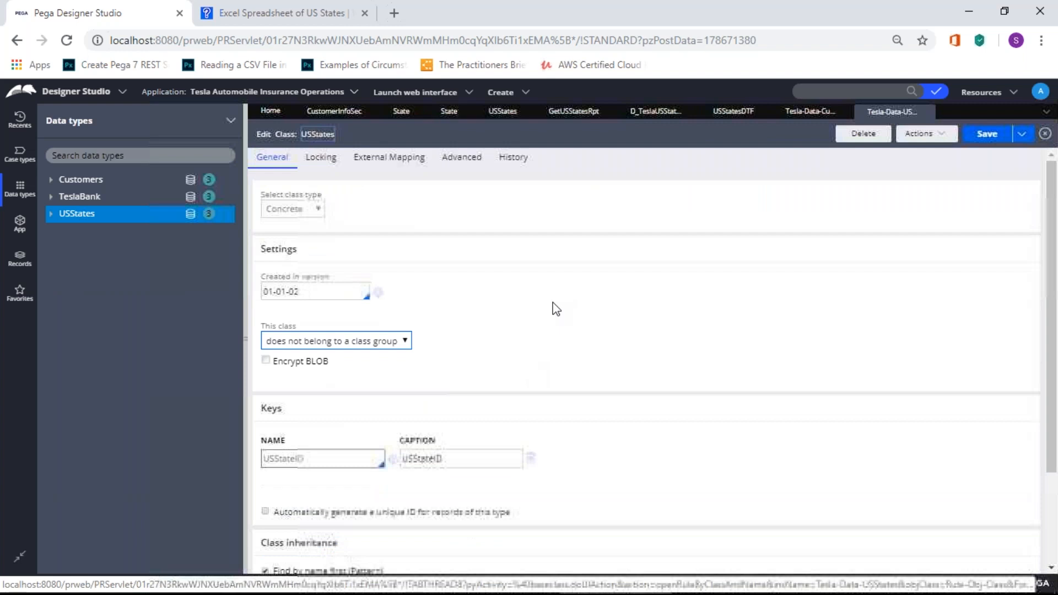
Step: Check the Customers class and USStatesDTF tabs, then return to D_TeslaUSStatesDP
click(810, 111)
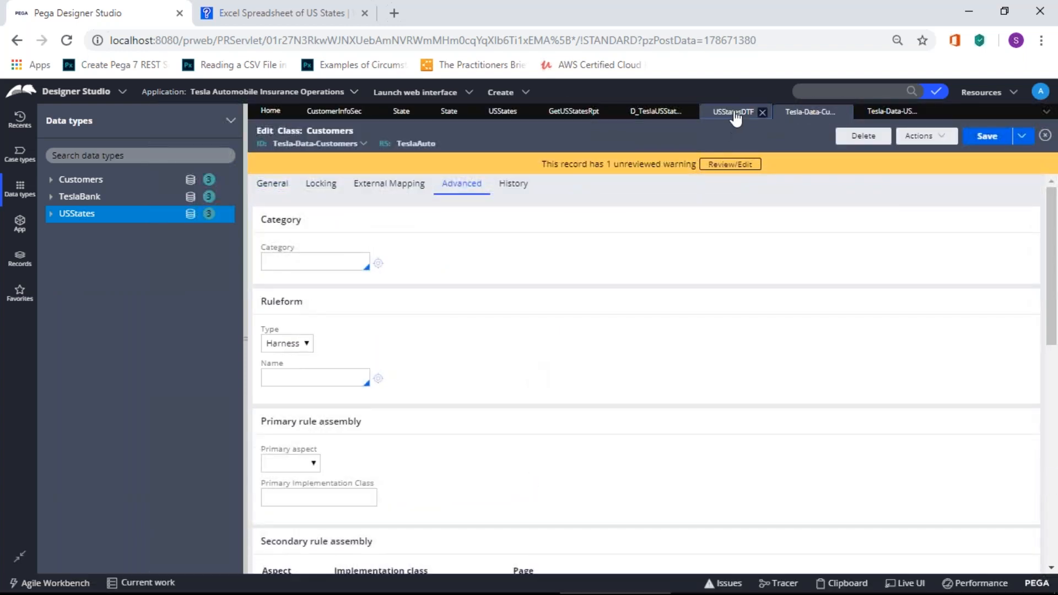
click(735, 114)
click(807, 113)
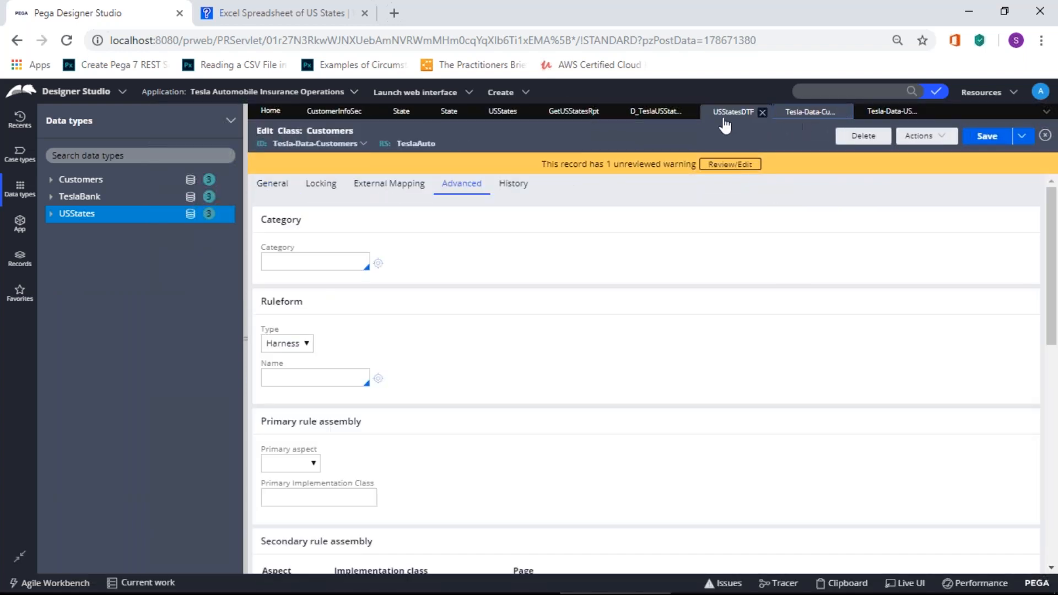
click(650, 113)
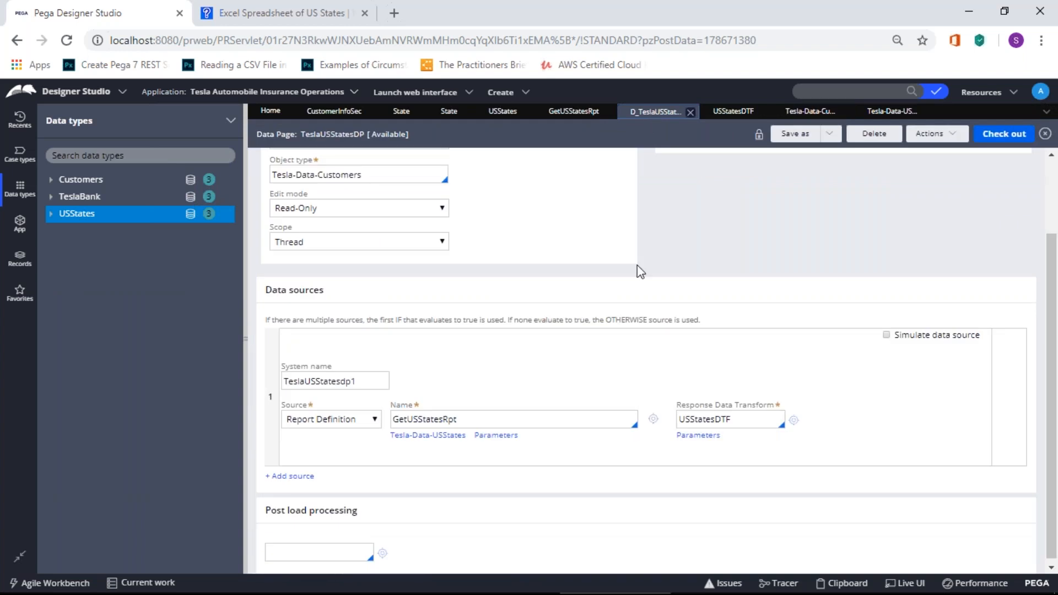
Step: Delete GetUSStatesRpt from the source Name field and browse the suggested report definitions
drag(475, 418, 380, 417)
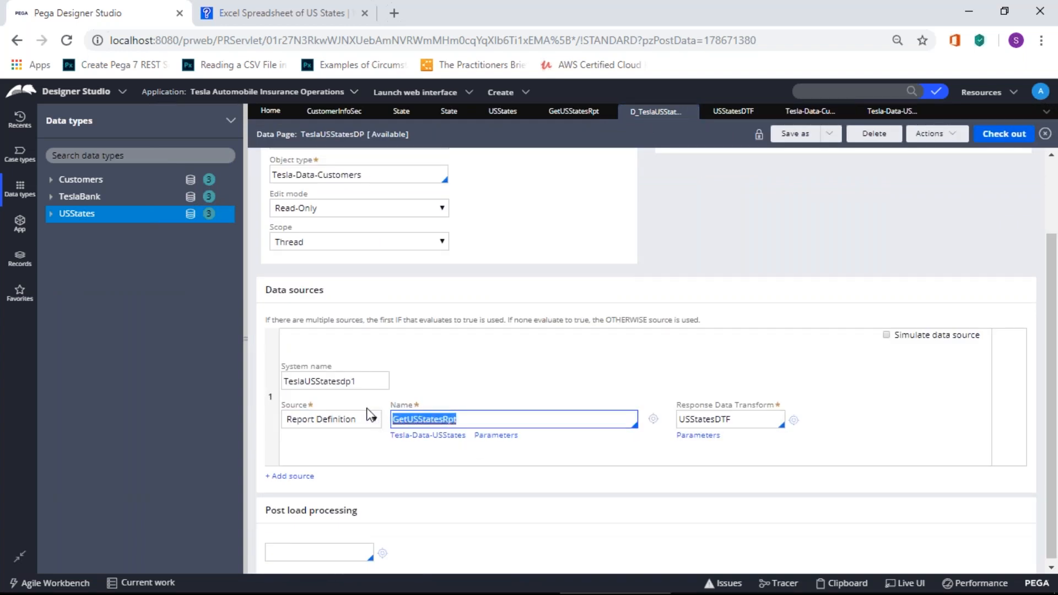
key(BackSpace)
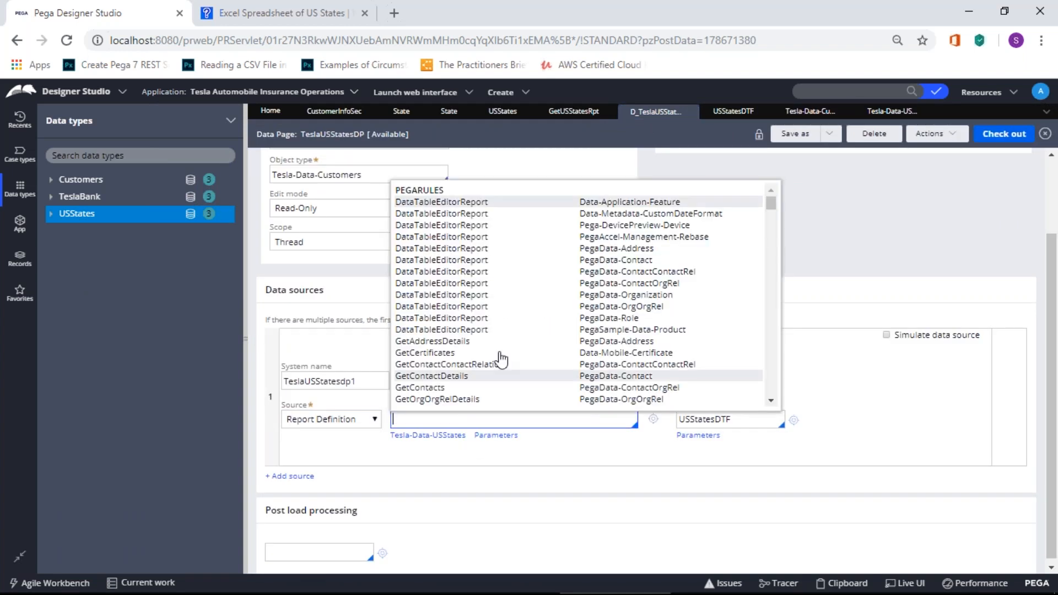
scroll(602, 314, down, 1)
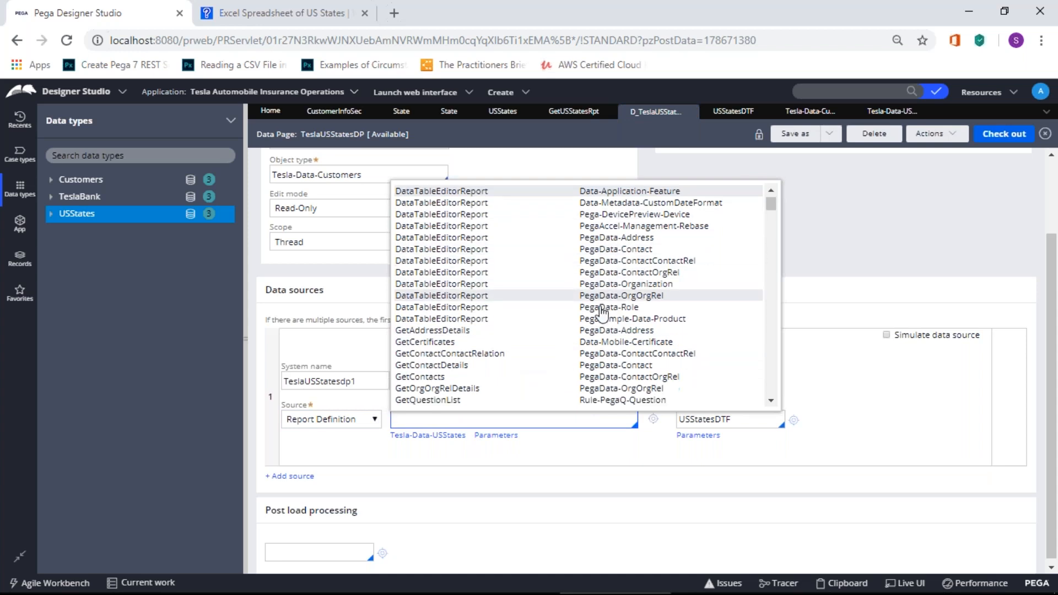
scroll(602, 314, down, 4)
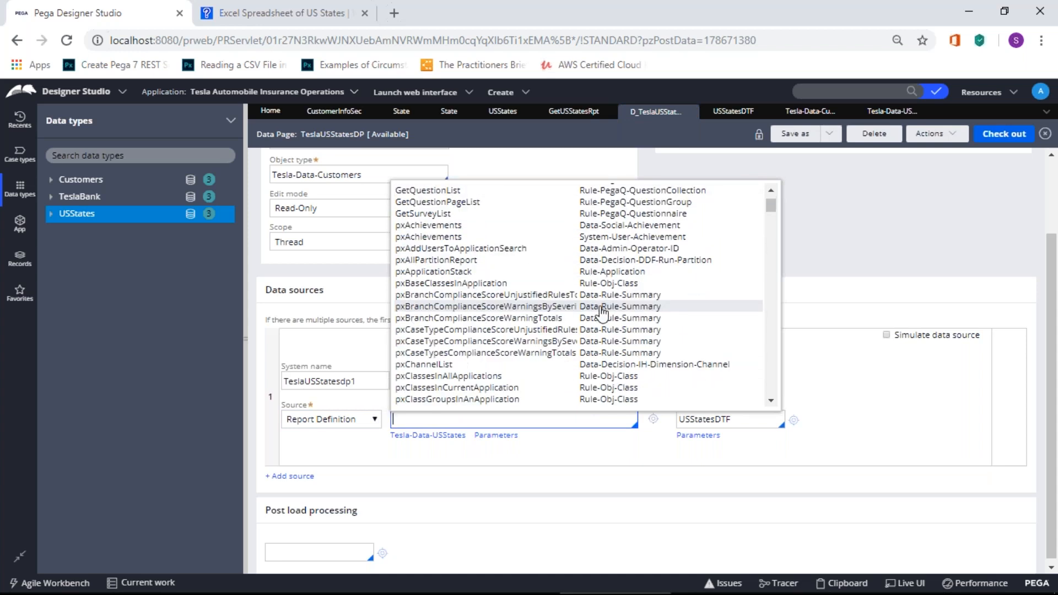
scroll(602, 314, down, 1)
scroll(602, 314, down, 2)
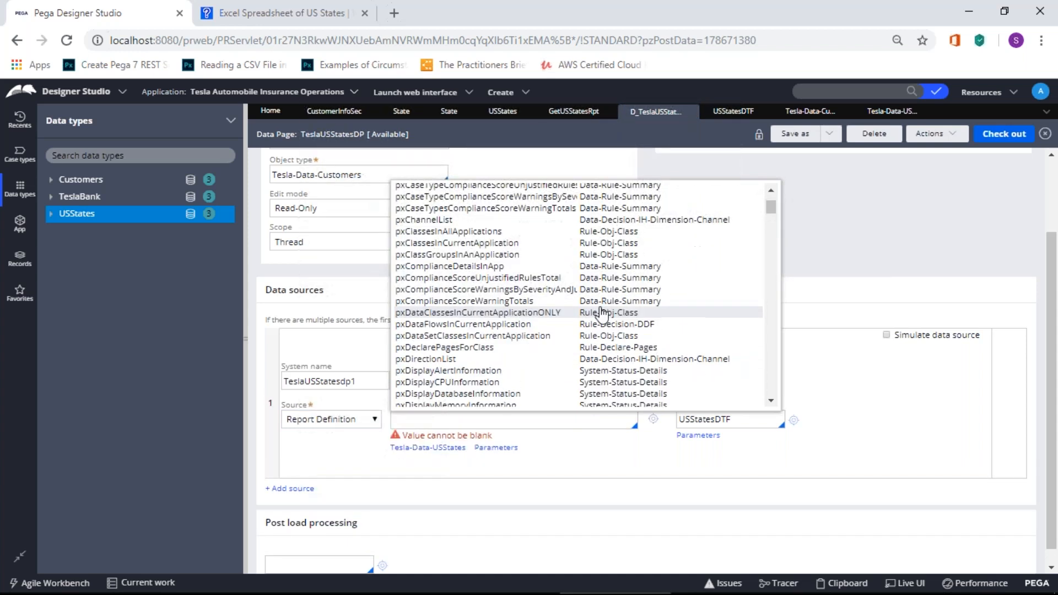
drag(773, 208, 773, 200)
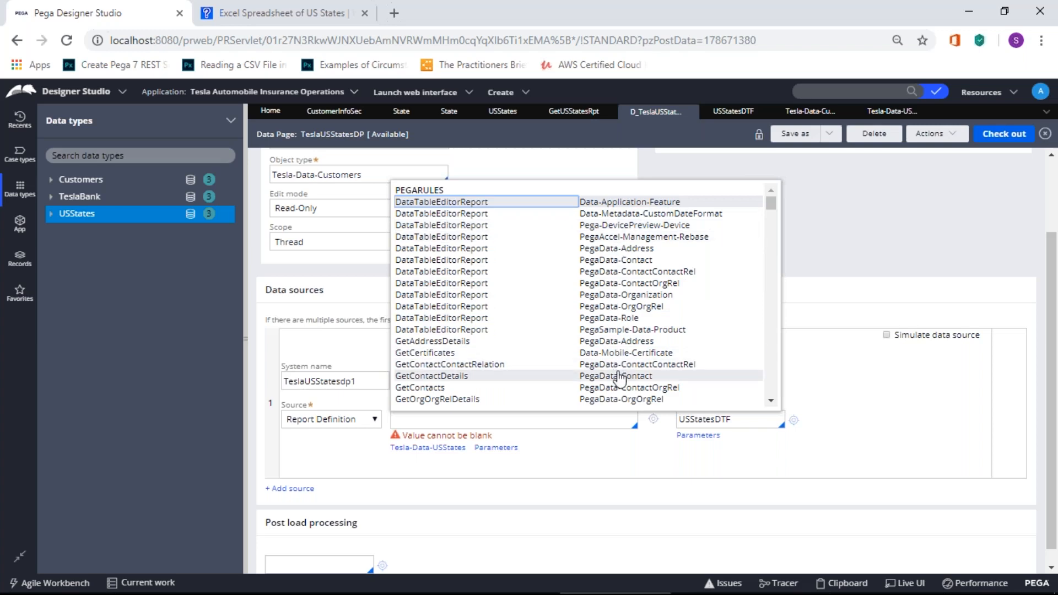
scroll(620, 377, down, 15)
scroll(578, 295, down, 3)
scroll(618, 377, down, 10)
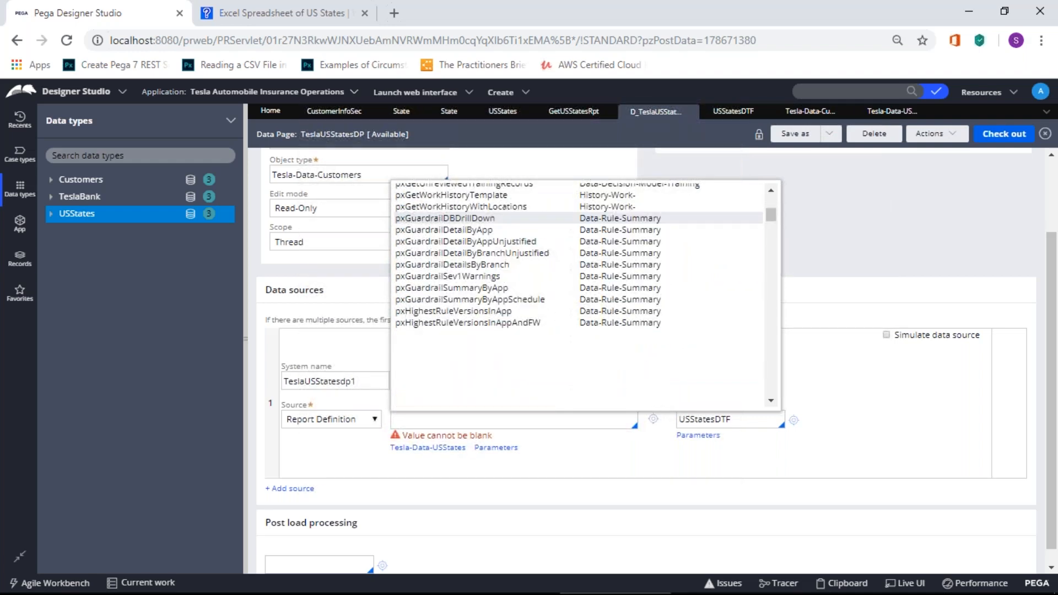
scroll(579, 281, down, 10)
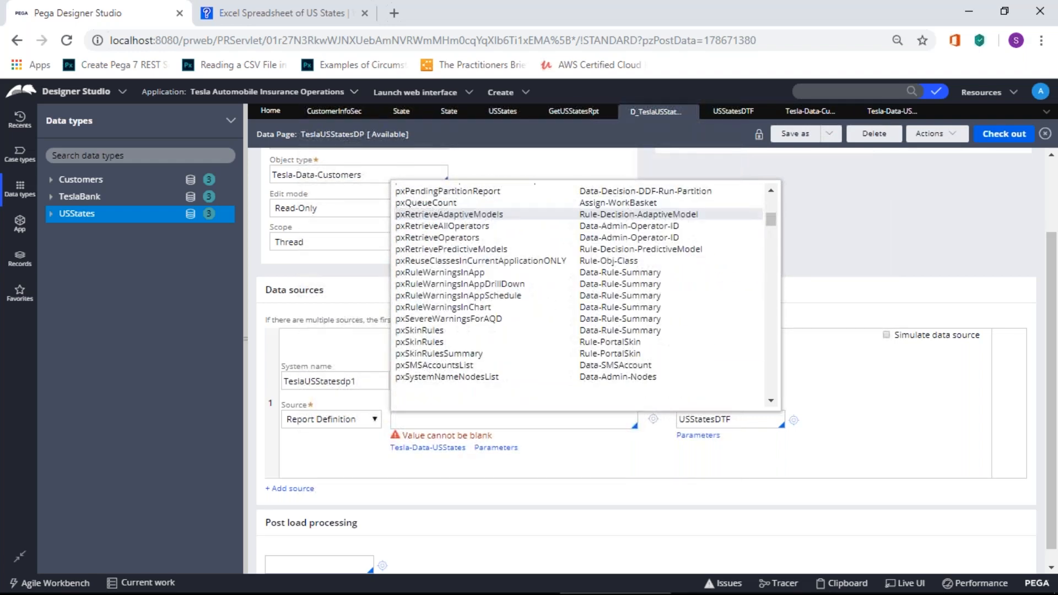
scroll(618, 380, down, 10)
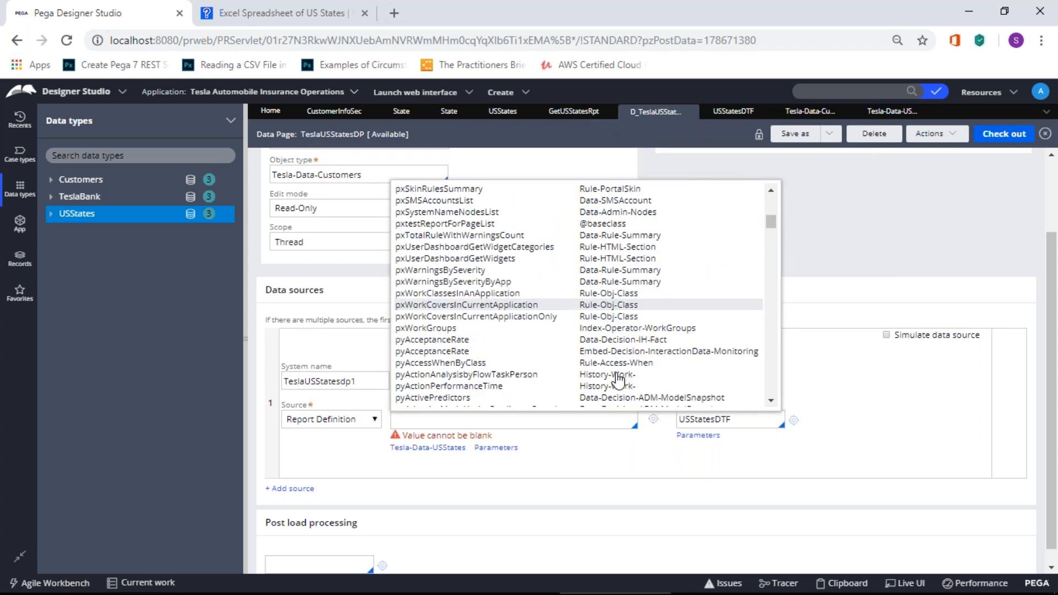
scroll(618, 380, down, 10)
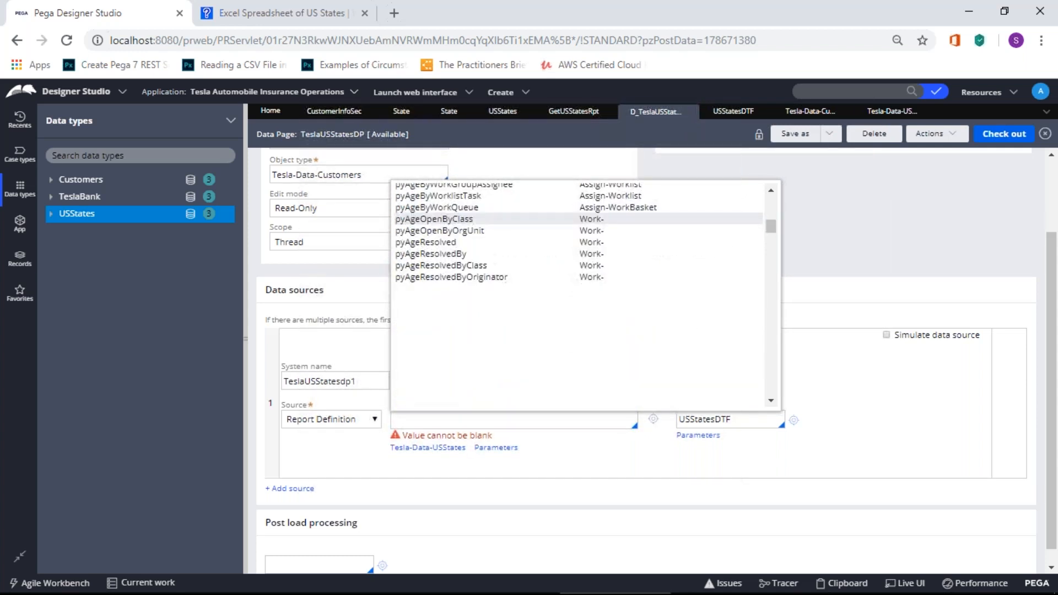
scroll(618, 380, down, 5)
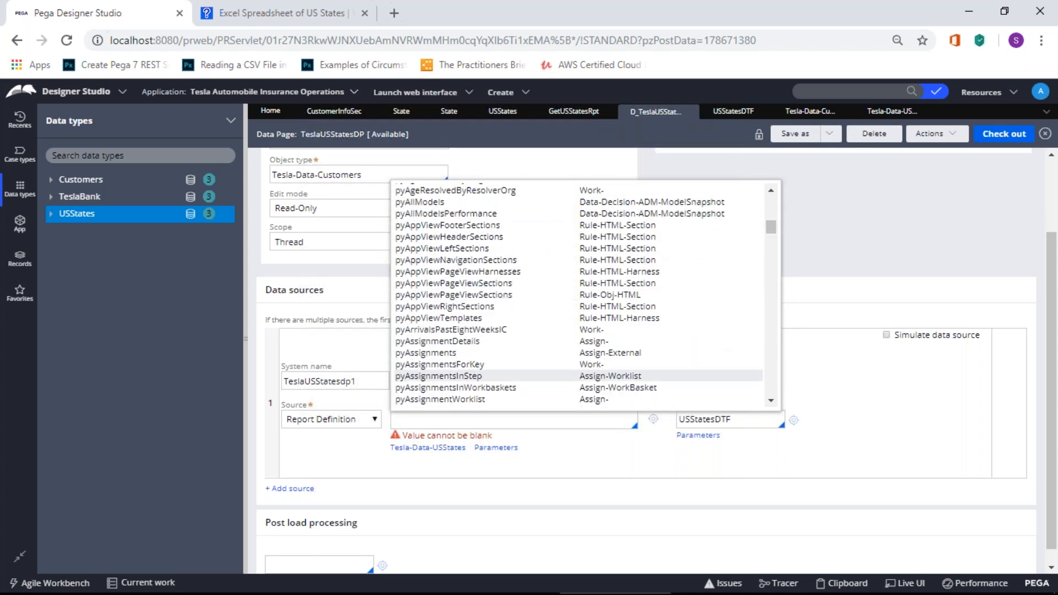
scroll(618, 380, down, 10)
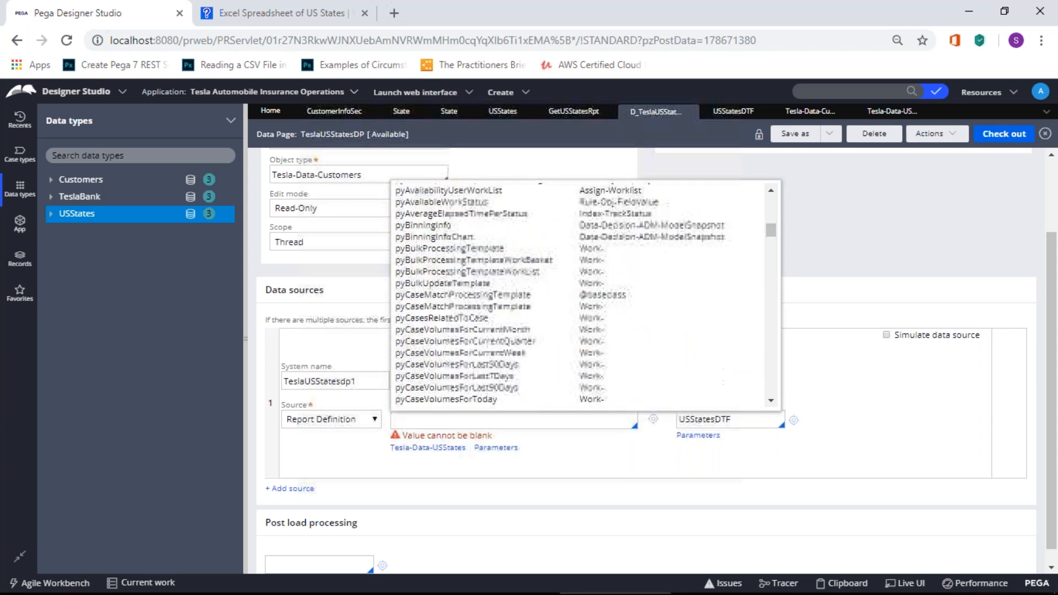
scroll(618, 380, down, 10)
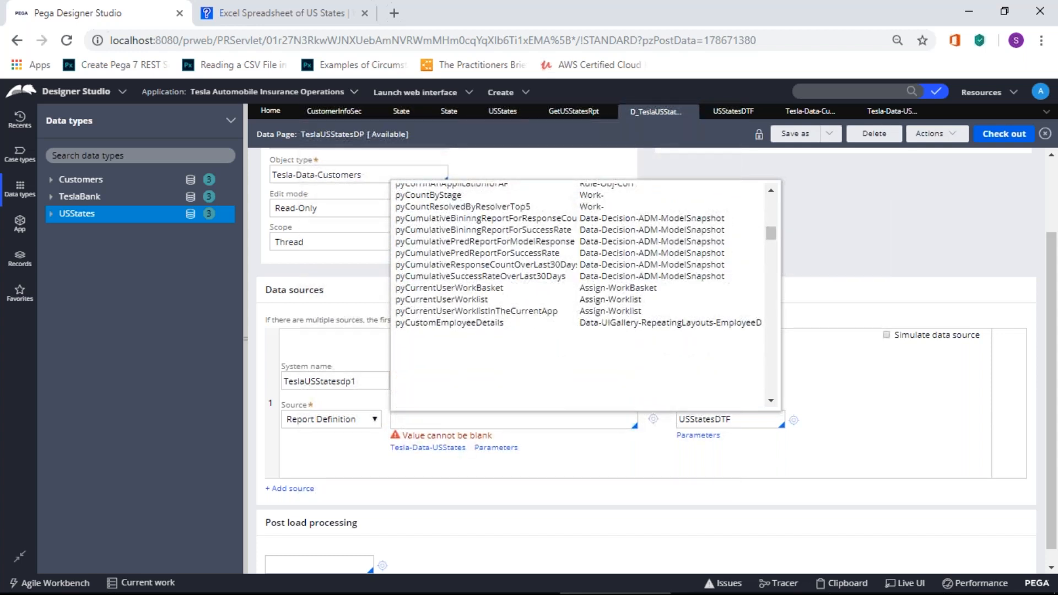
scroll(618, 380, down, 5)
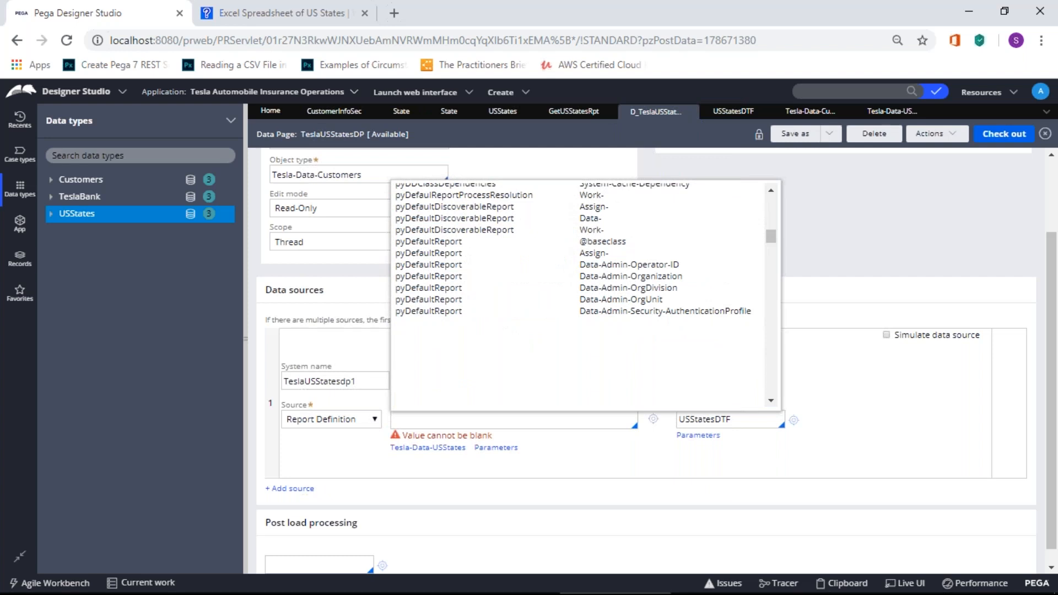
scroll(618, 380, down, 8)
scroll(618, 380, down, 5)
scroll(618, 380, down, 5)
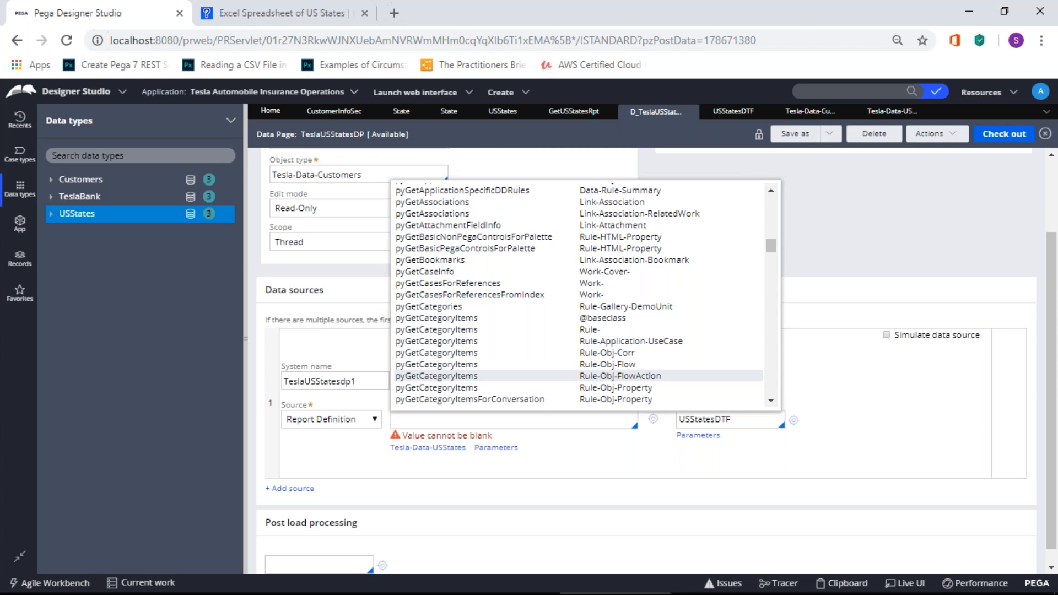
scroll(618, 375, down, 8)
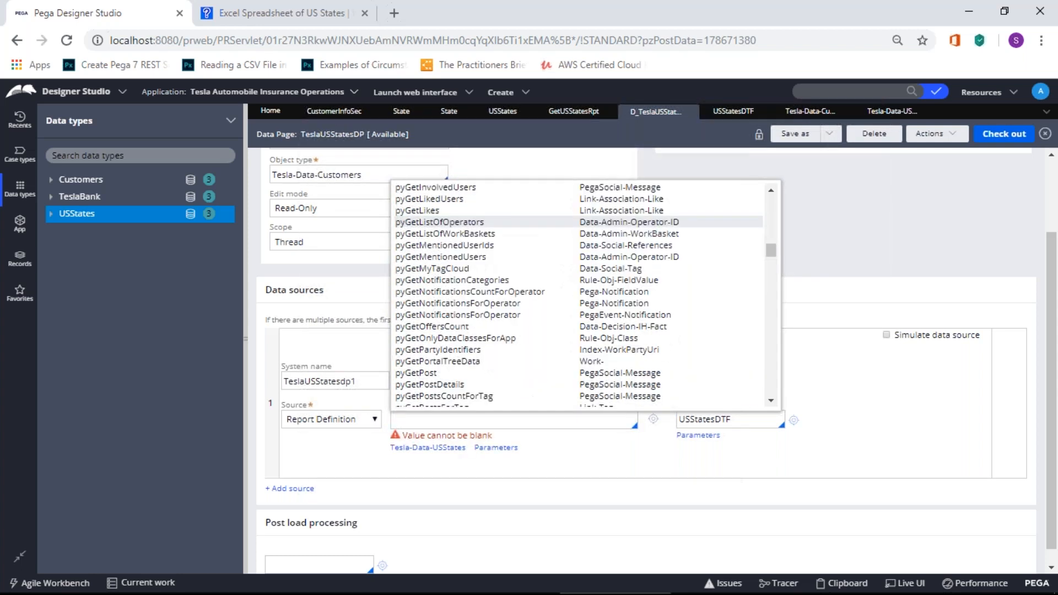
scroll(578, 296, down, 1)
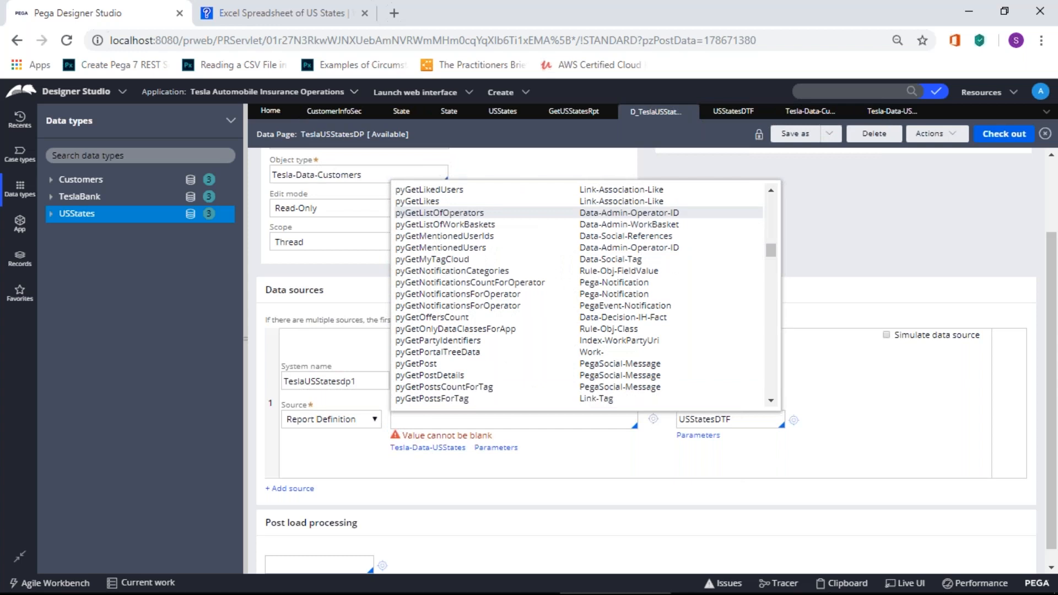
scroll(771, 297, down, 6)
drag(775, 260, 765, 295)
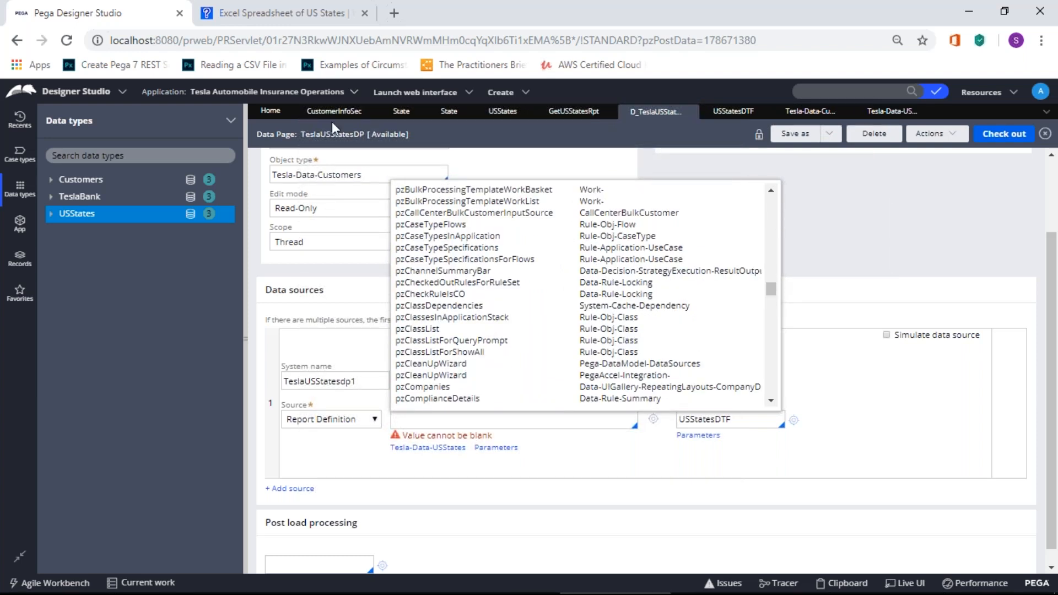
Step: Open the USStates data type and review its usage and data sources
click(487, 111)
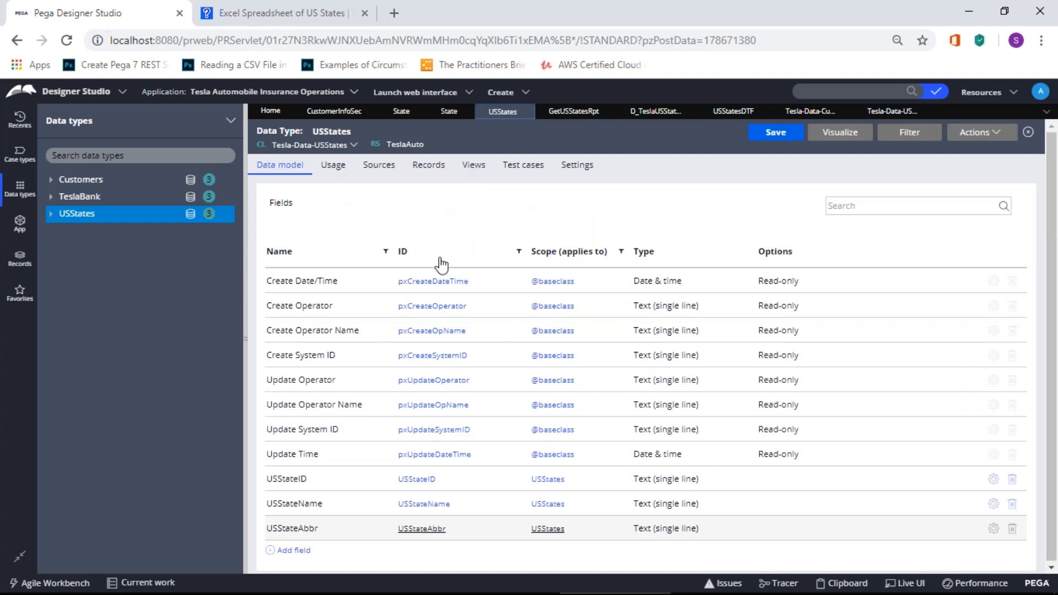
click(332, 169)
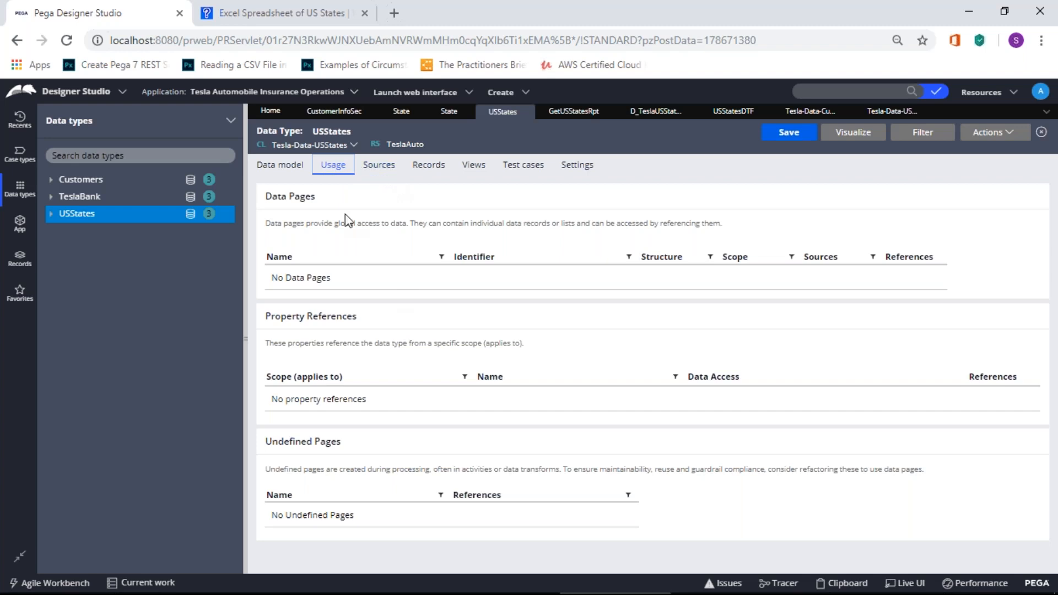
drag(338, 223, 730, 231)
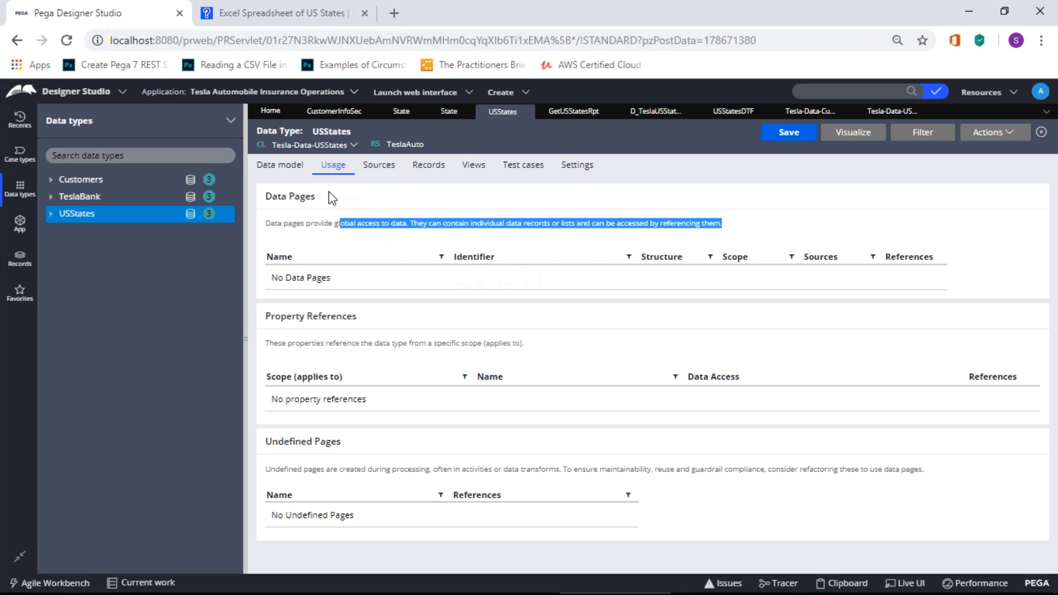
click(380, 170)
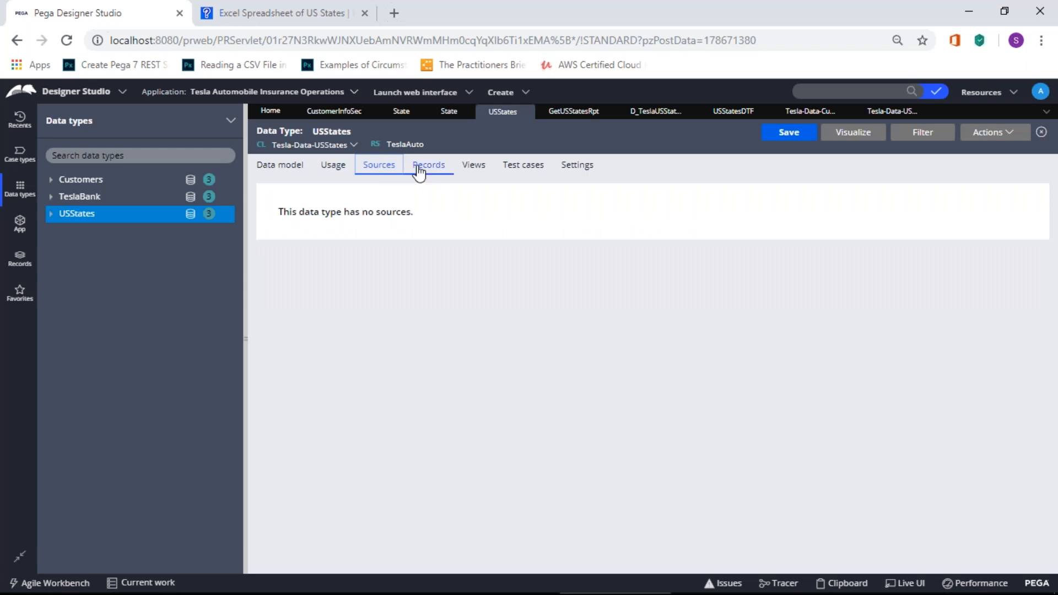
Step: Browse the USStates records and views, then move through the class tabs to USStatesDTF
click(439, 169)
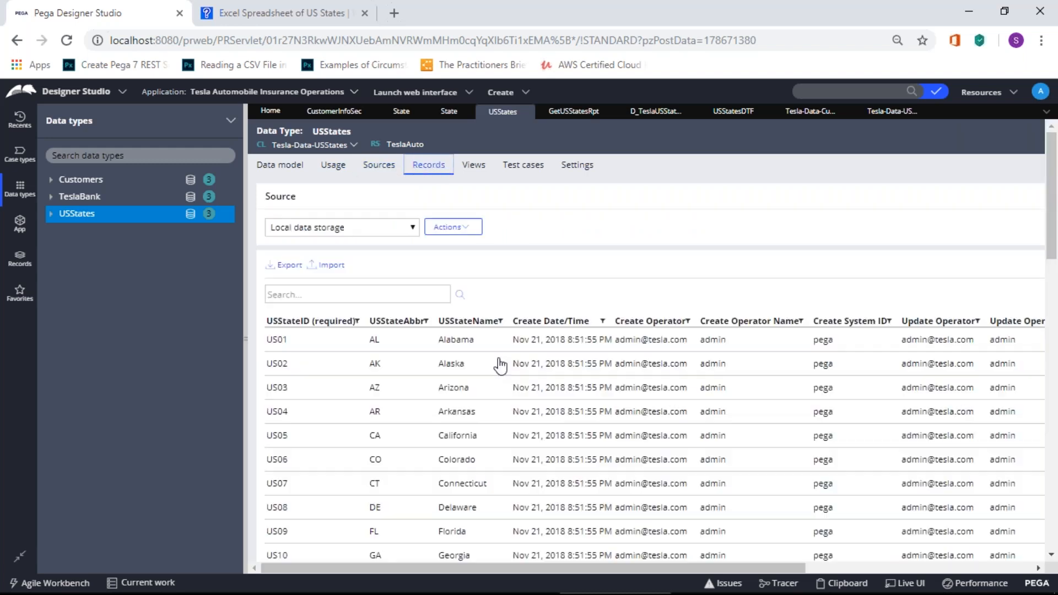
scroll(499, 367, down, 10)
scroll(502, 368, down, 5)
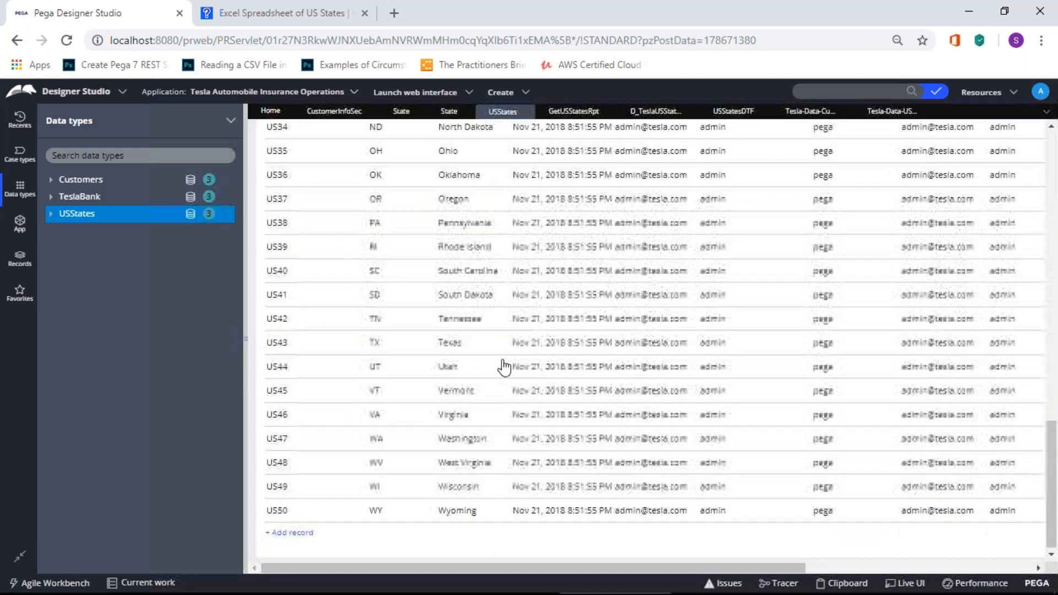
scroll(503, 355, up, 15)
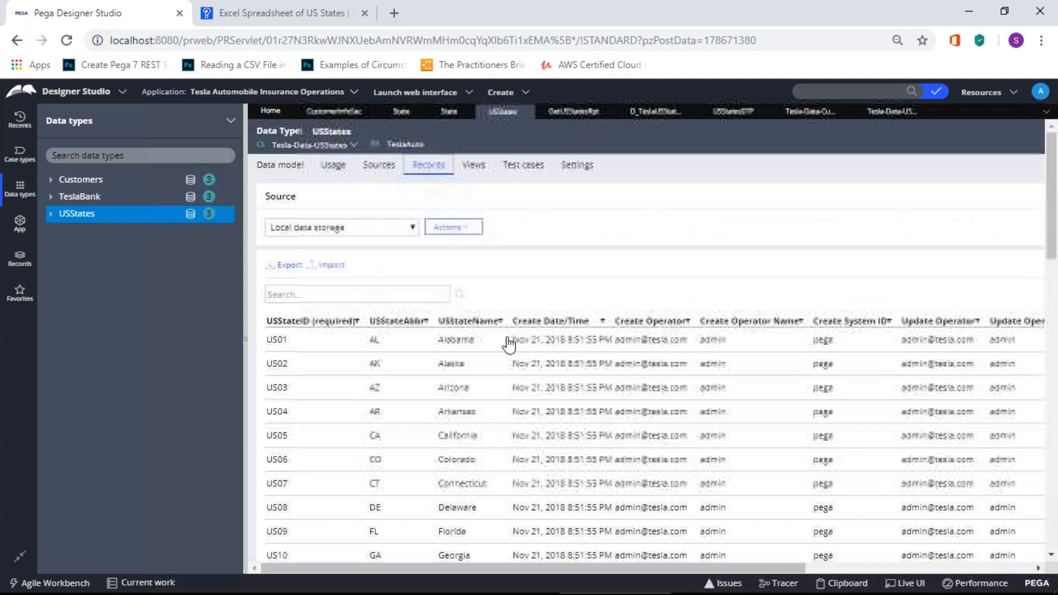
click(480, 164)
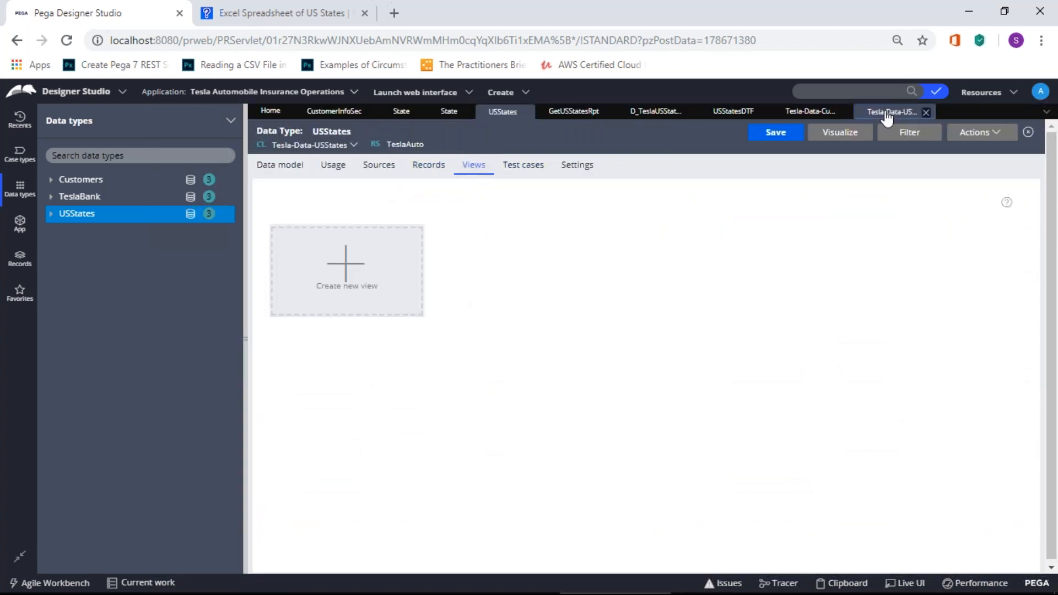
click(885, 113)
click(807, 111)
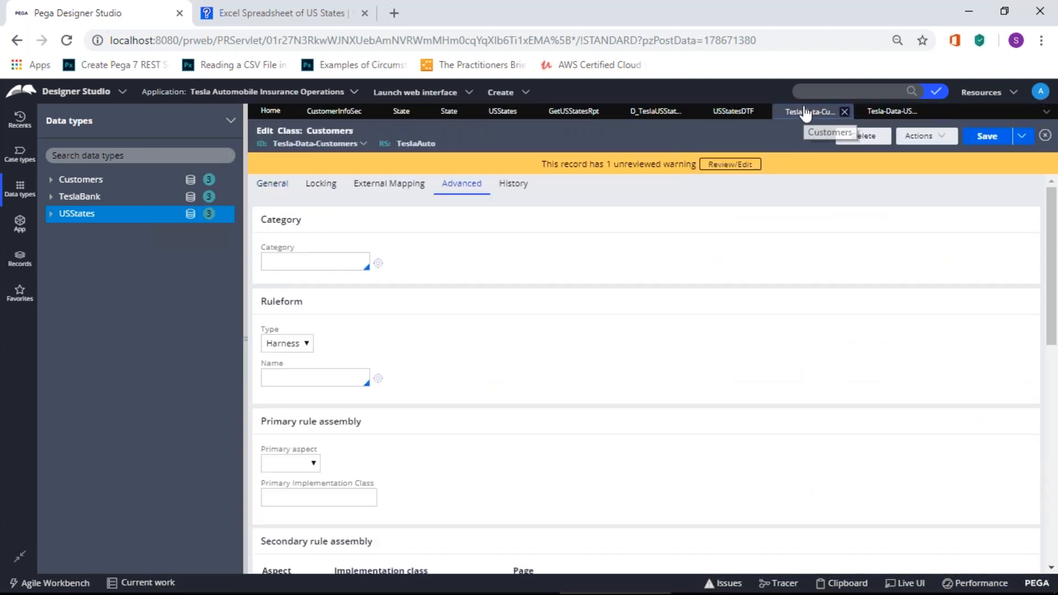
click(732, 113)
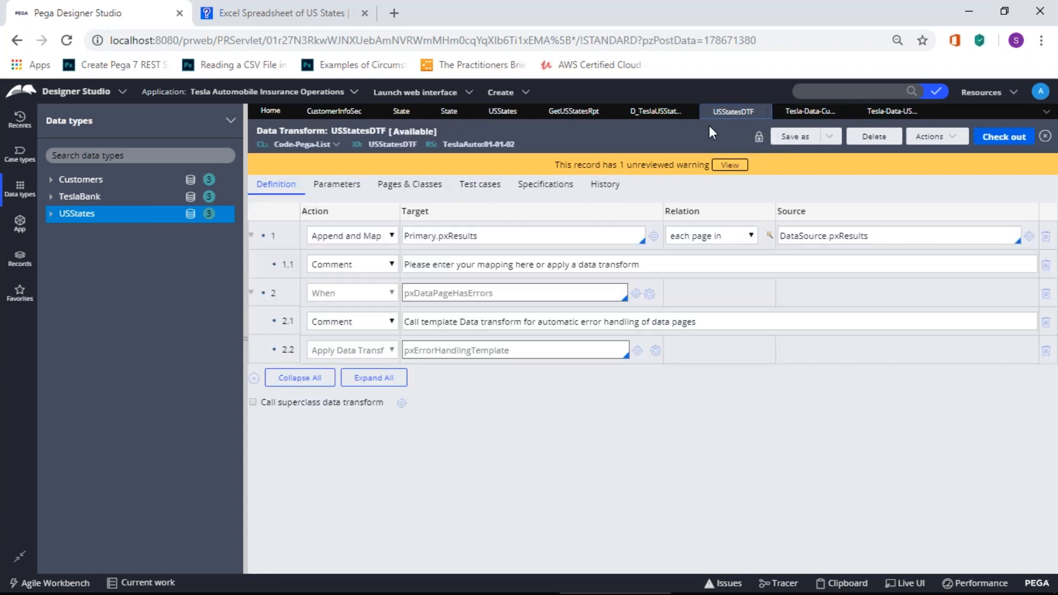
Step: Add a Set row to USStatesDTF, then close it and discard the unsaved change
click(255, 379)
click(456, 379)
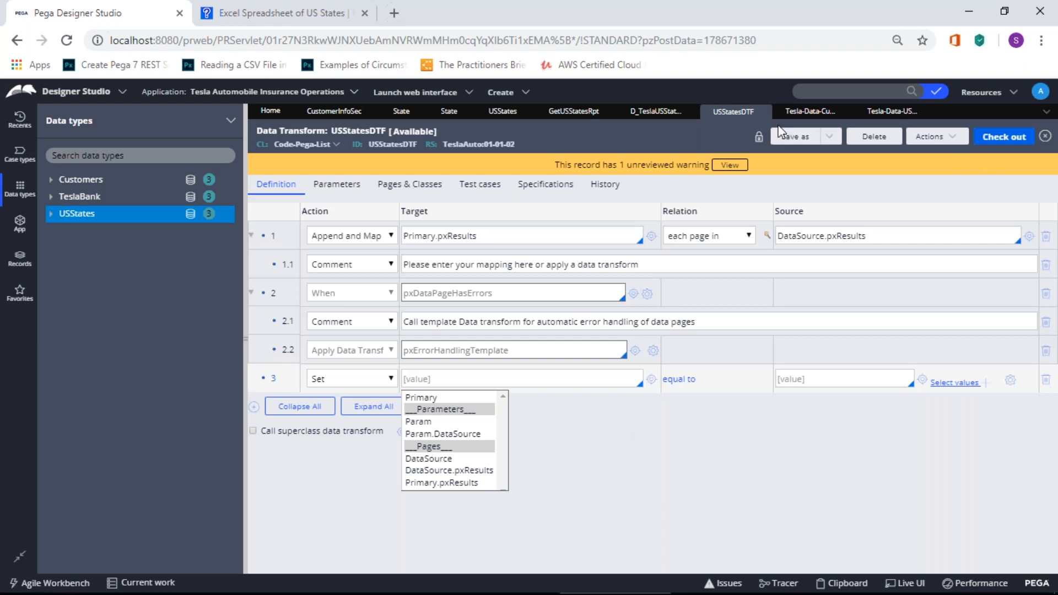
click(762, 112)
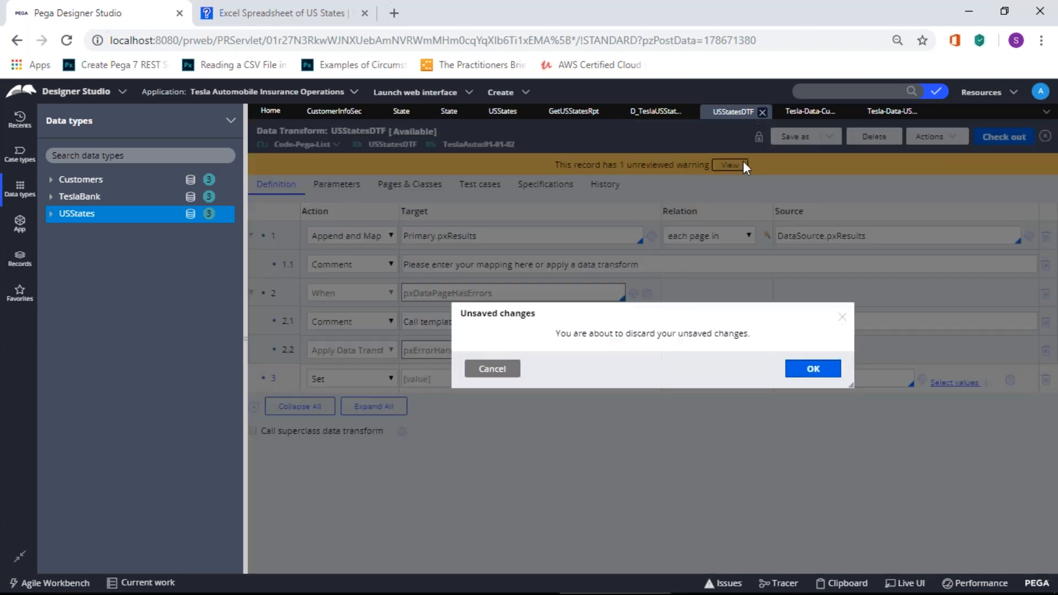
click(814, 368)
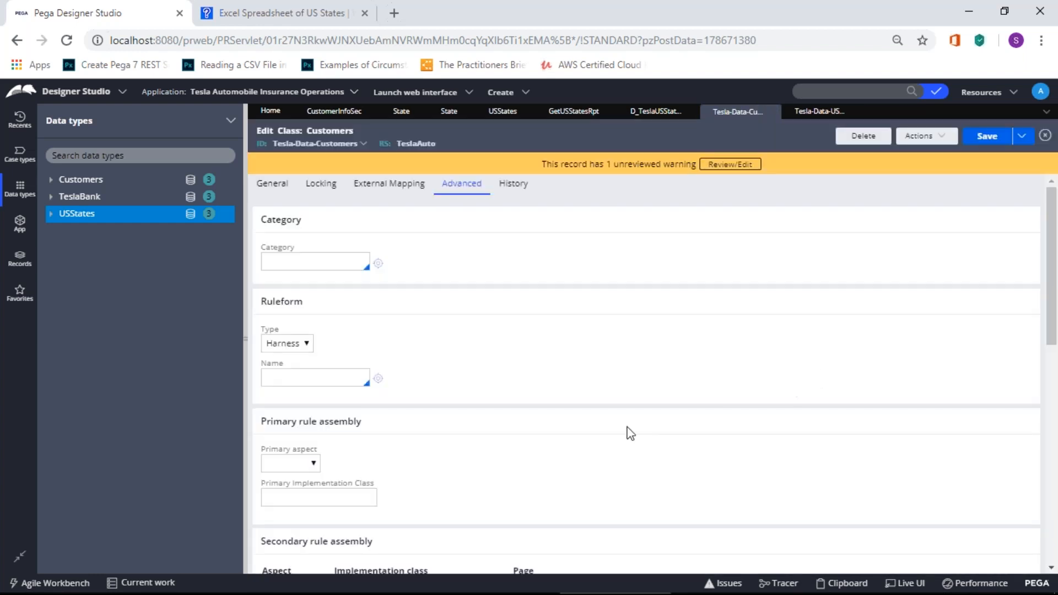
Step: On D_TeslaUSStatesDP, set the source report Name back to GetUSStatesRpt
click(656, 112)
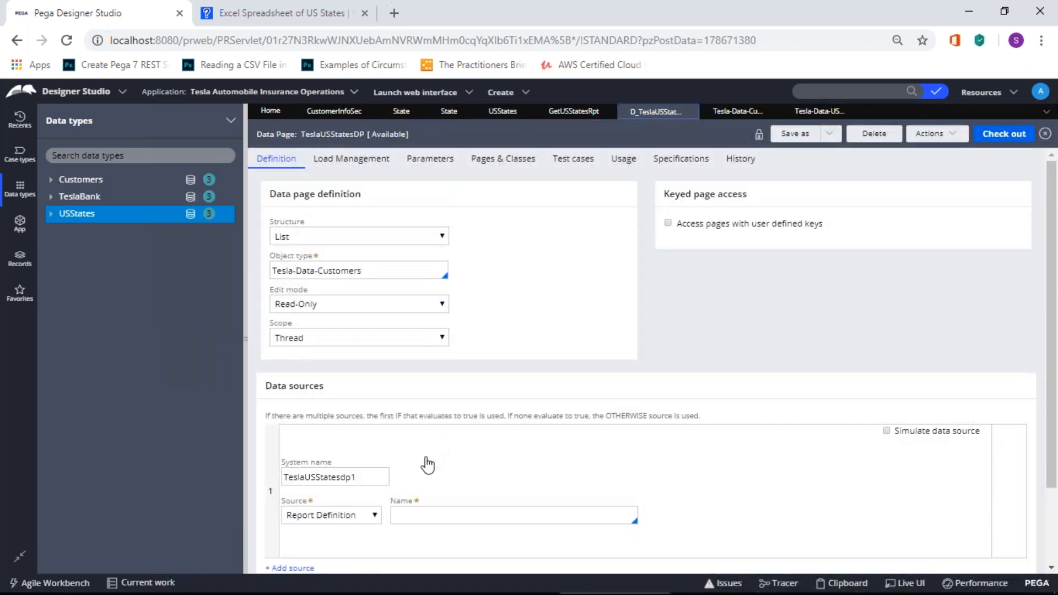
click(406, 541)
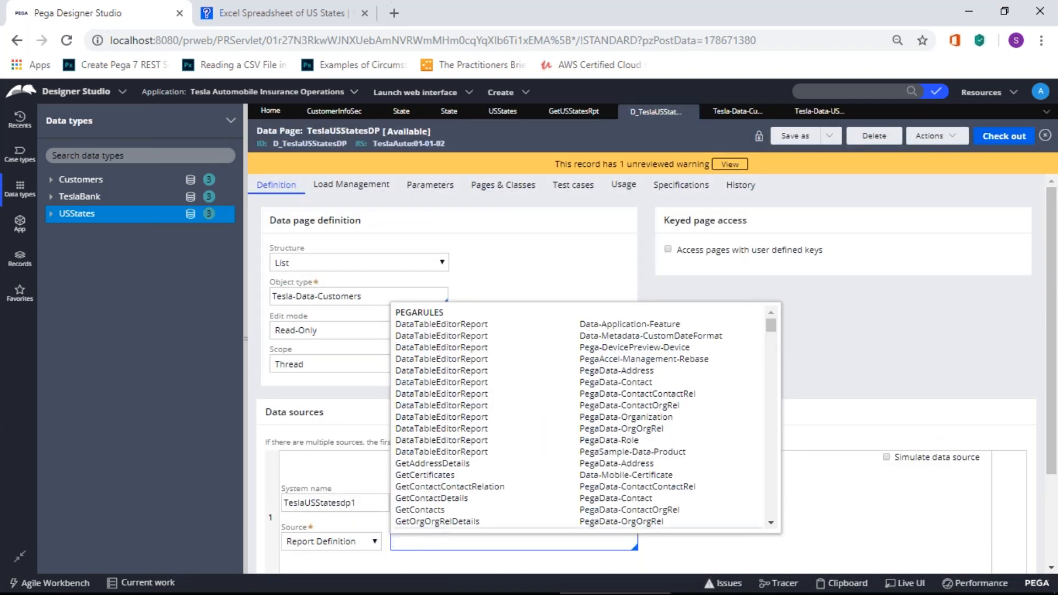
scroll(444, 510, down, 3)
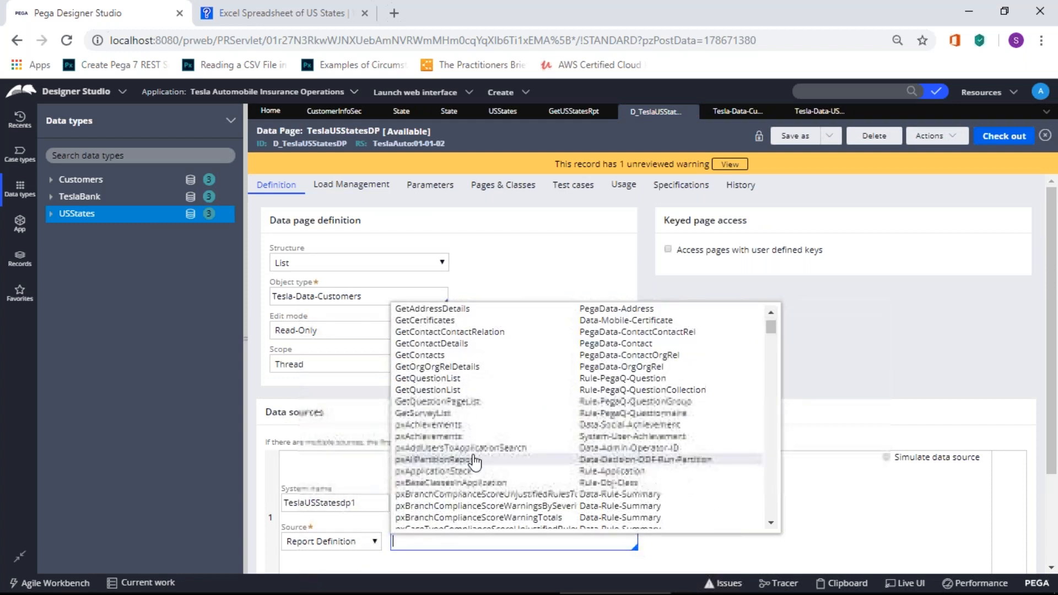
text(getUS)
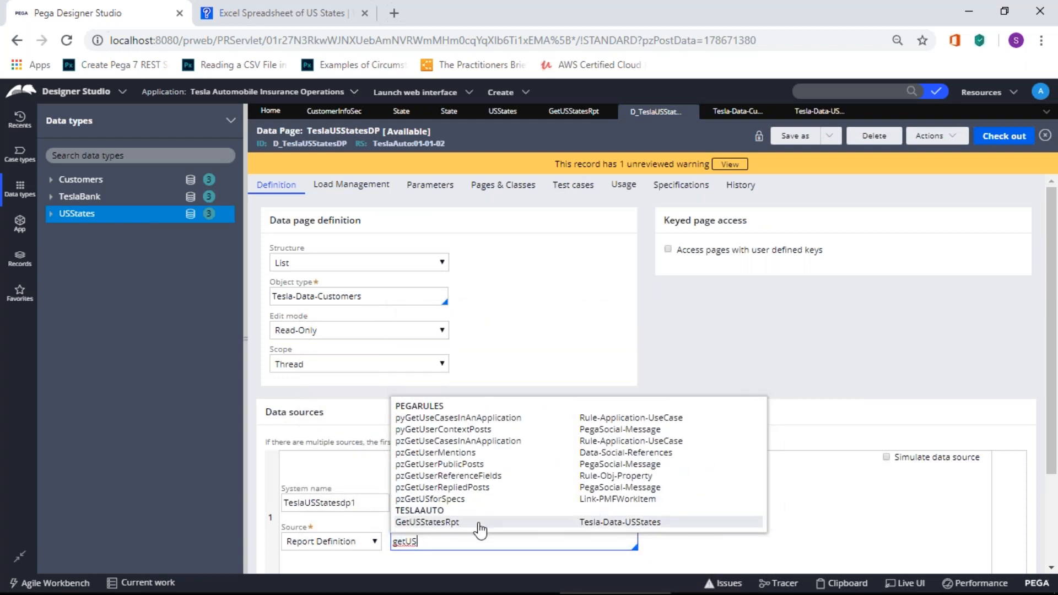
click(468, 524)
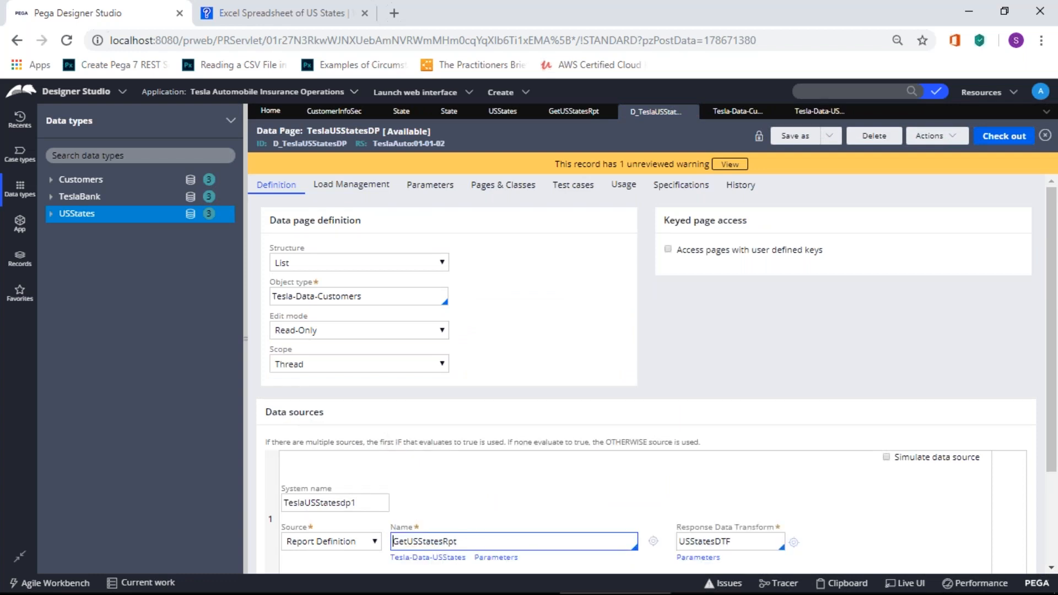
scroll(877, 492, down, 2)
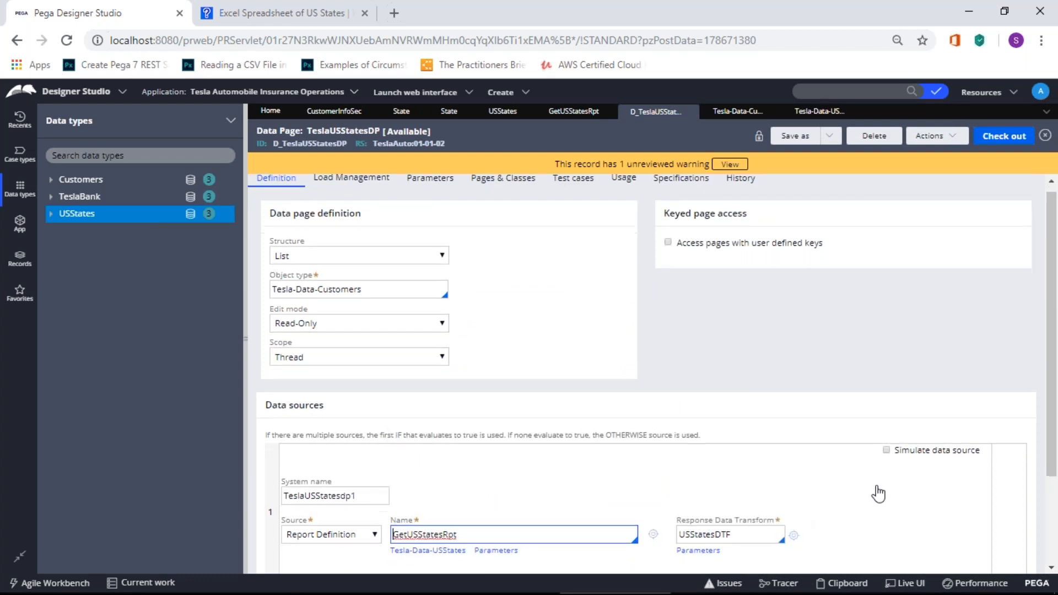
Step: Check out, save, and check in the data page with a short comment
click(1003, 134)
click(992, 136)
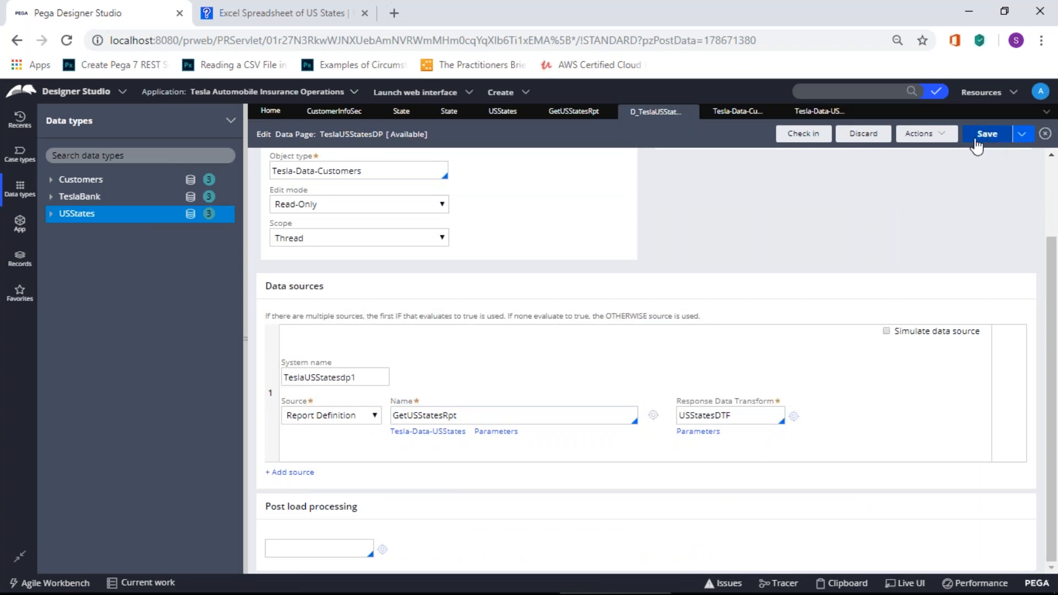
click(809, 139)
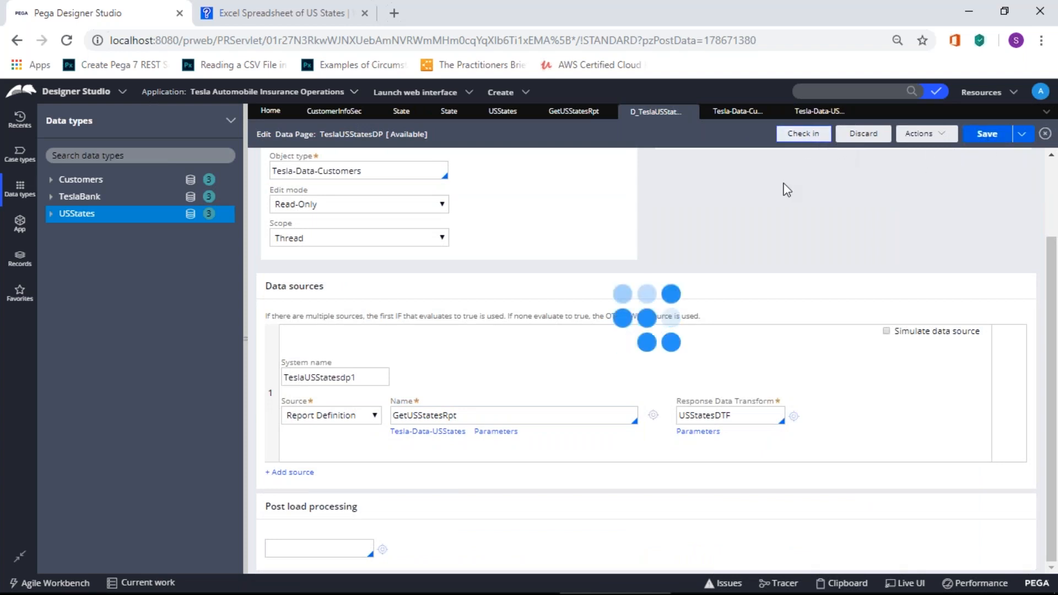
text(sdcdc)
click(796, 396)
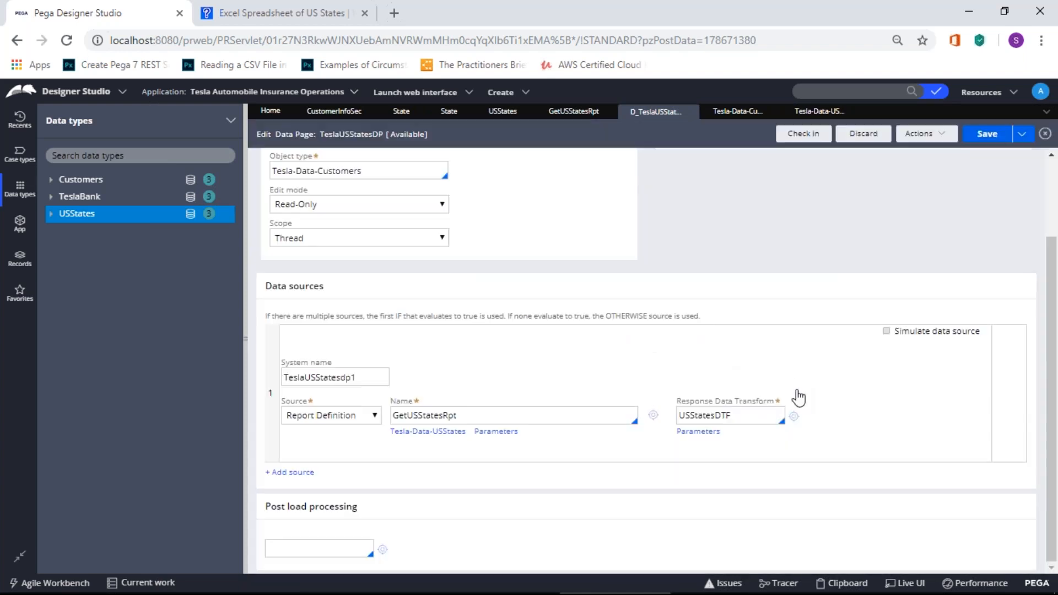
click(738, 112)
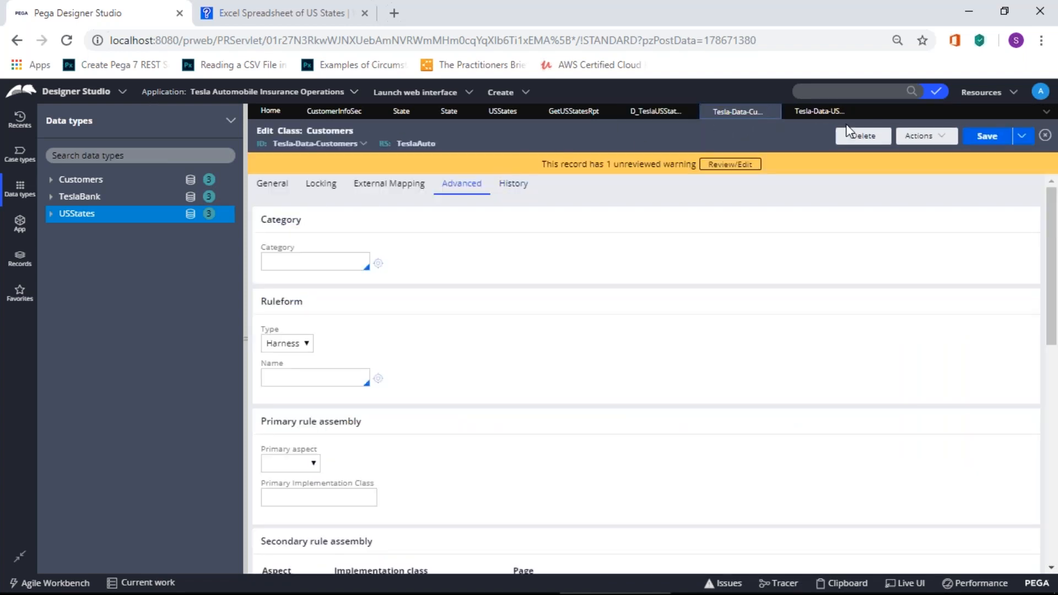
Step: Move through the USStates tabs to the CustomerInfoSec section design
click(816, 111)
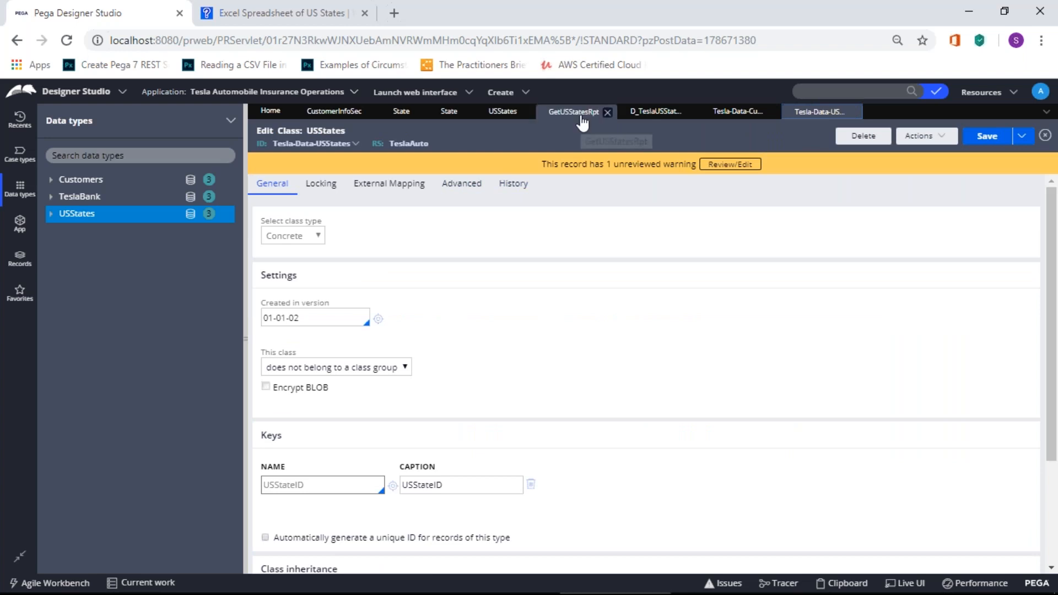
click(487, 111)
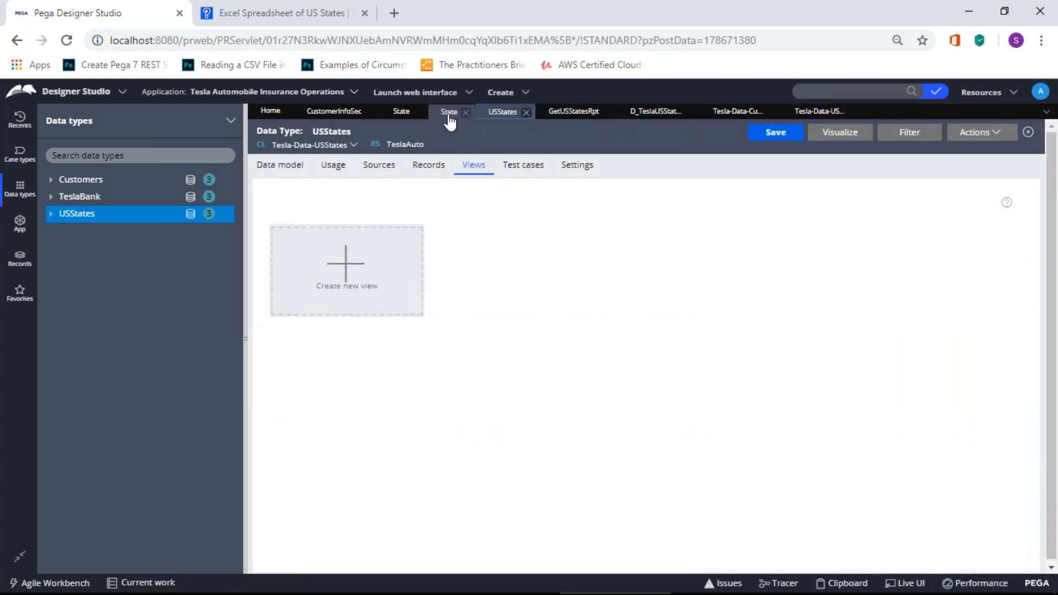
click(331, 113)
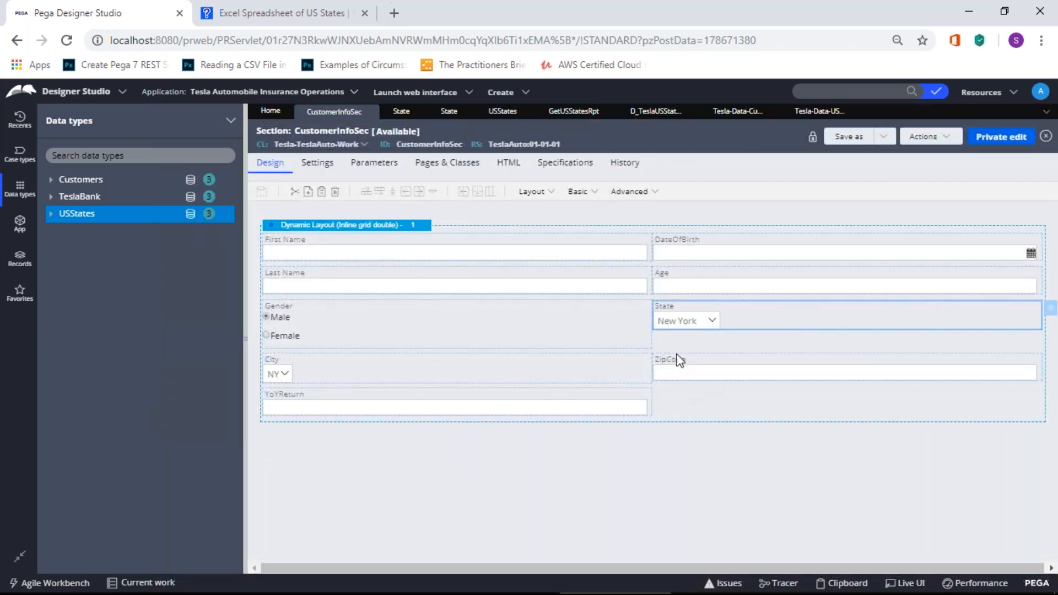
Step: Source the State dropdown from report definition GetUSStatesRpt on class Tesla-Data-USStates
double_click(692, 325)
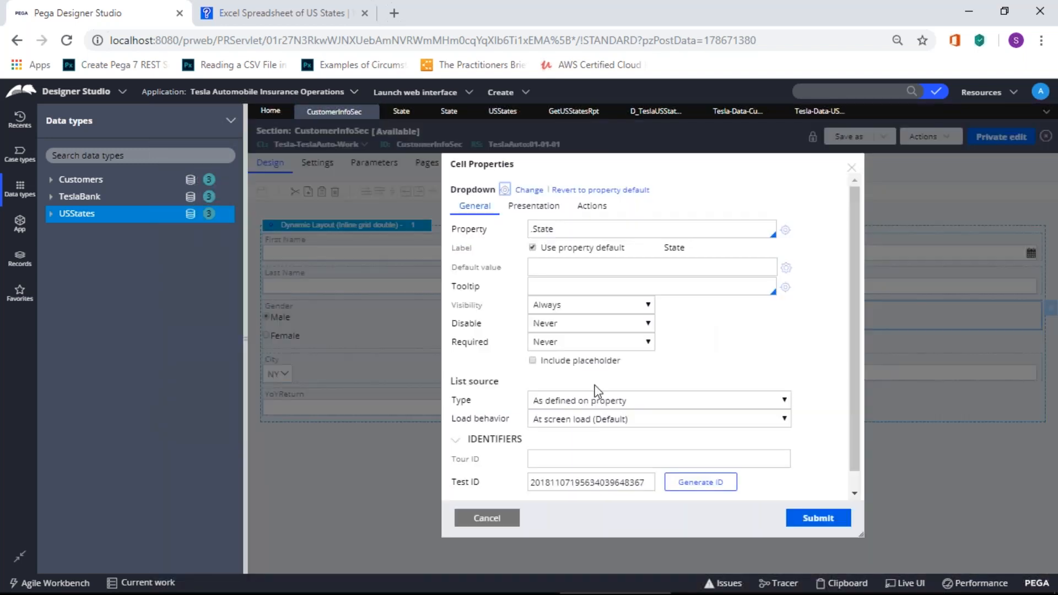
click(556, 398)
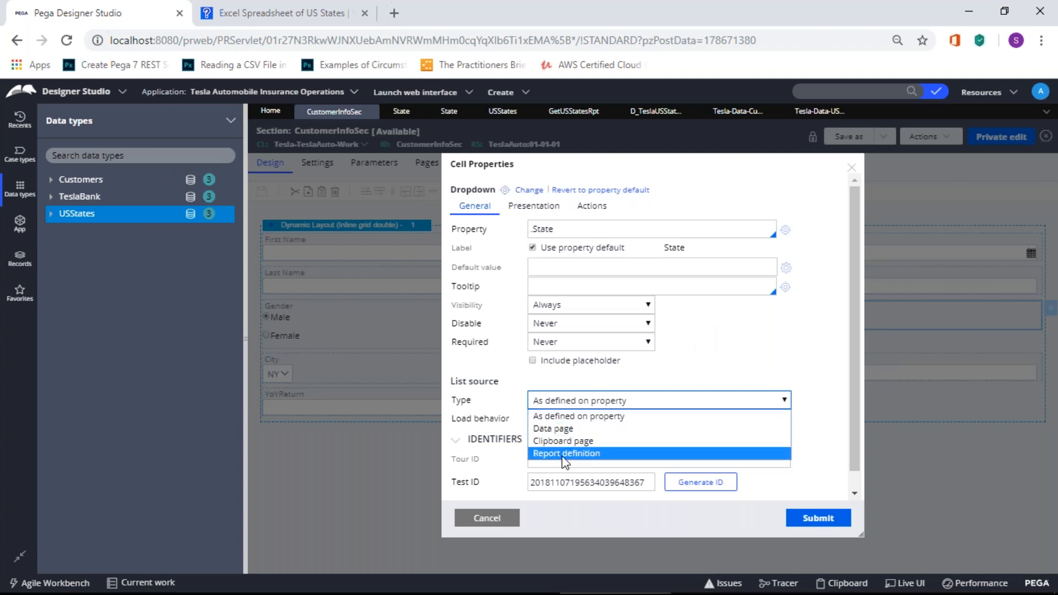
click(569, 428)
click(584, 401)
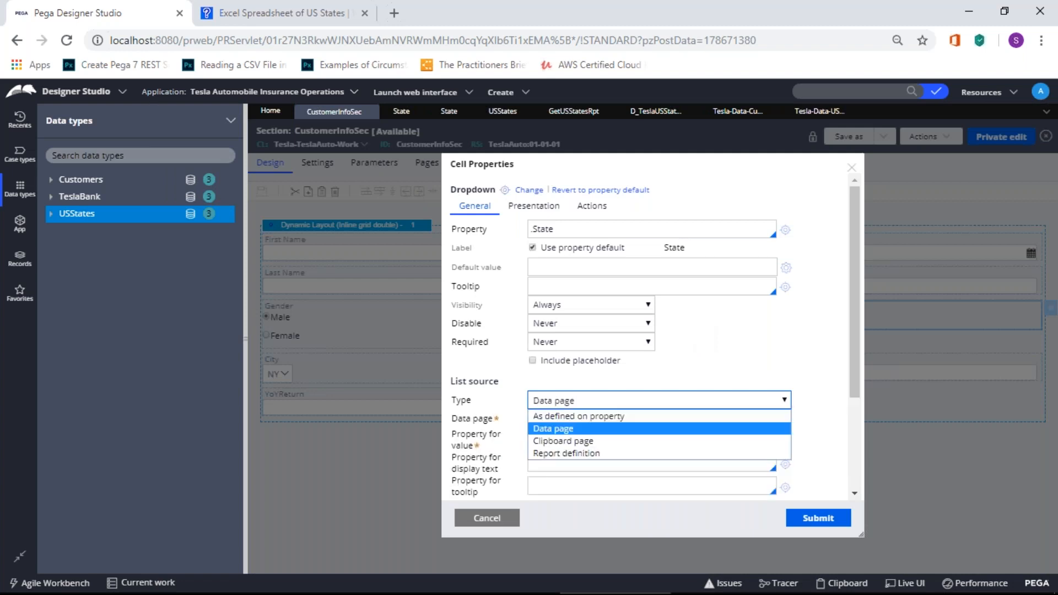
click(590, 439)
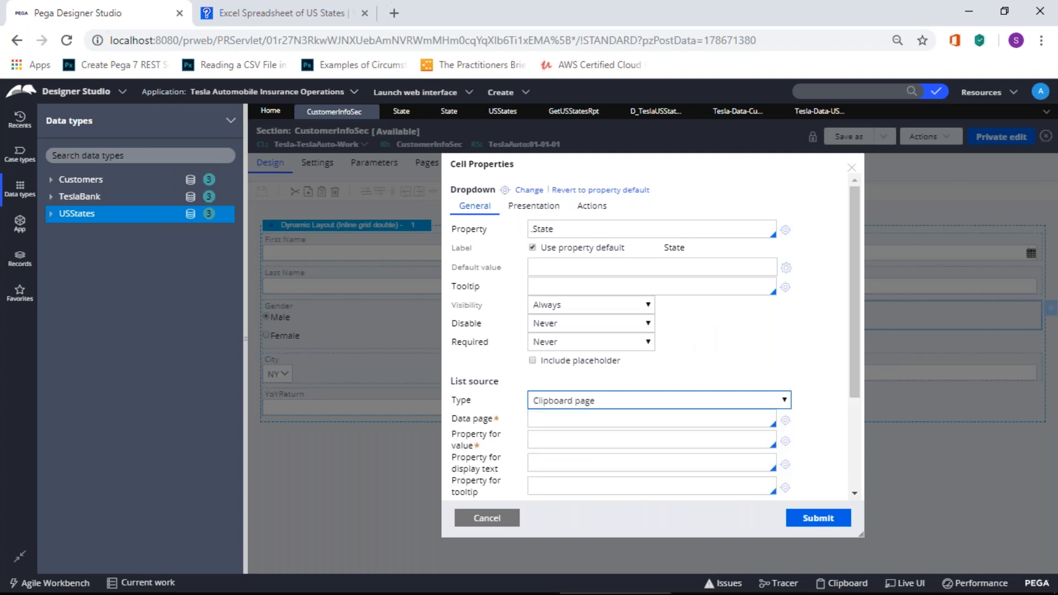
click(606, 402)
click(600, 455)
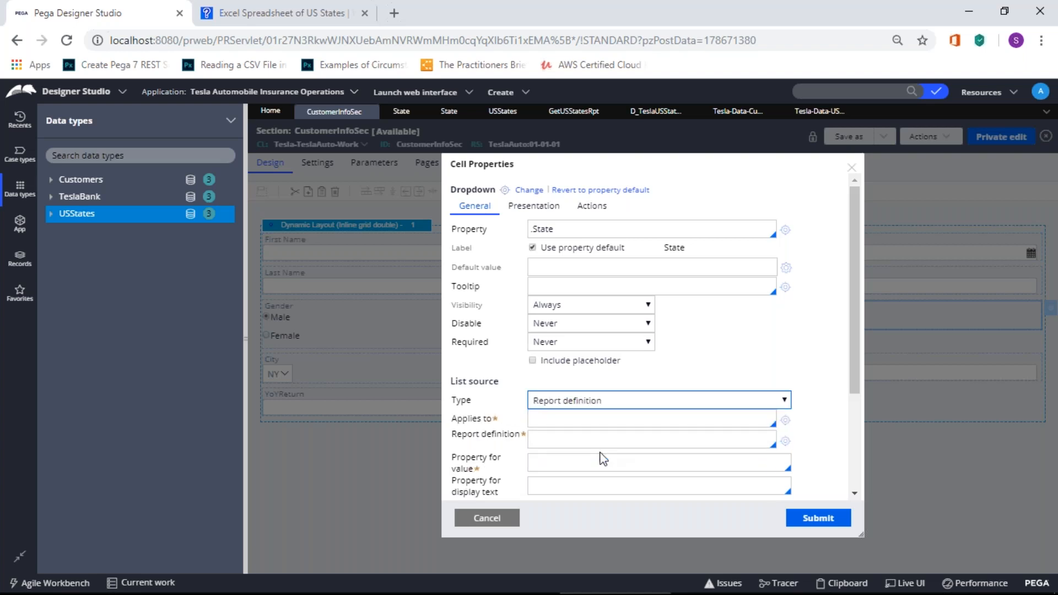
click(562, 420)
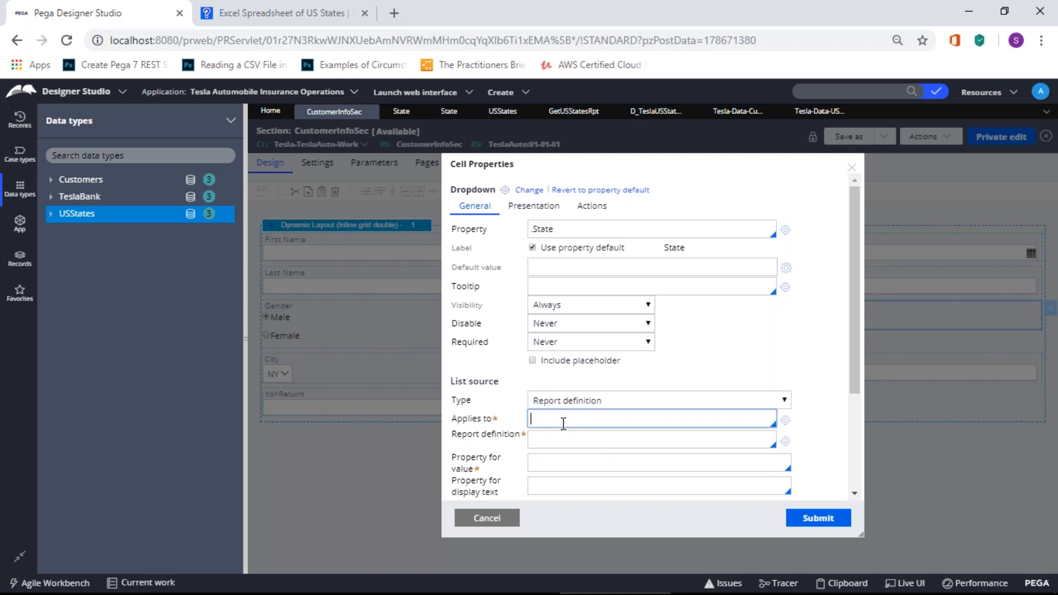
key(Down)
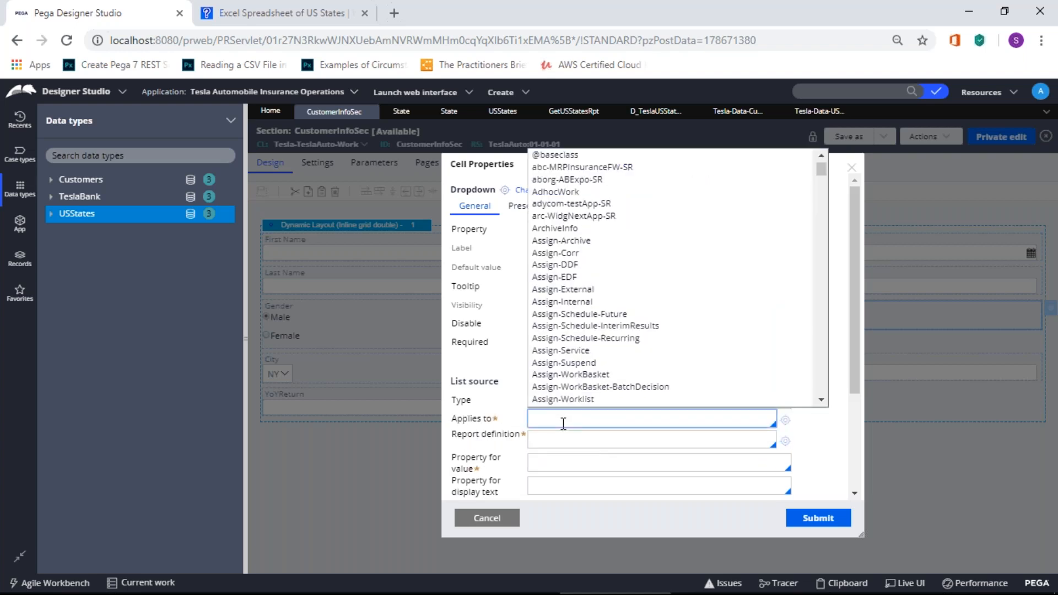
text(Tes)
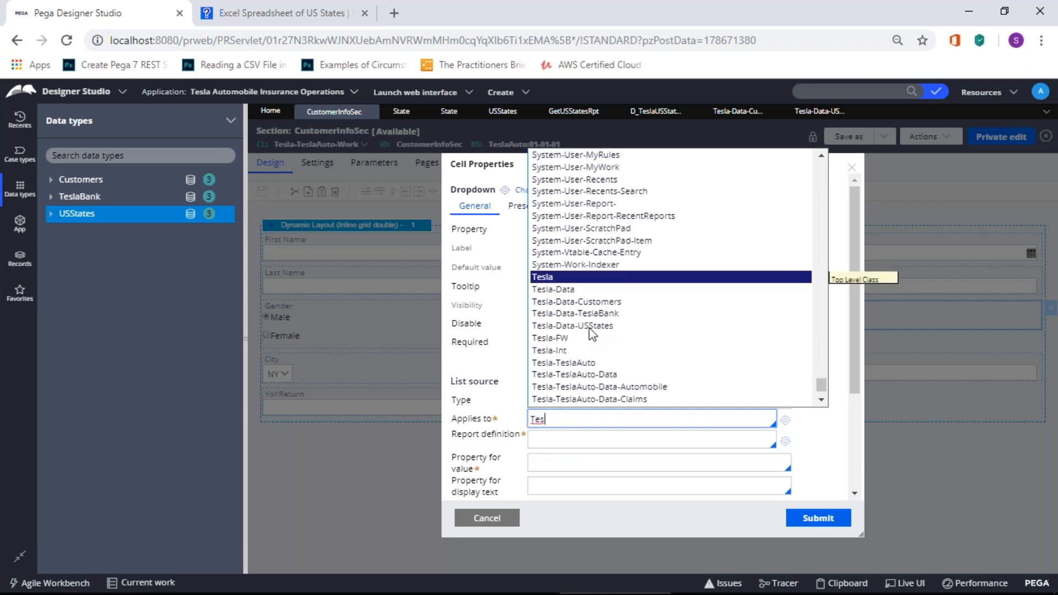
click(589, 326)
click(562, 441)
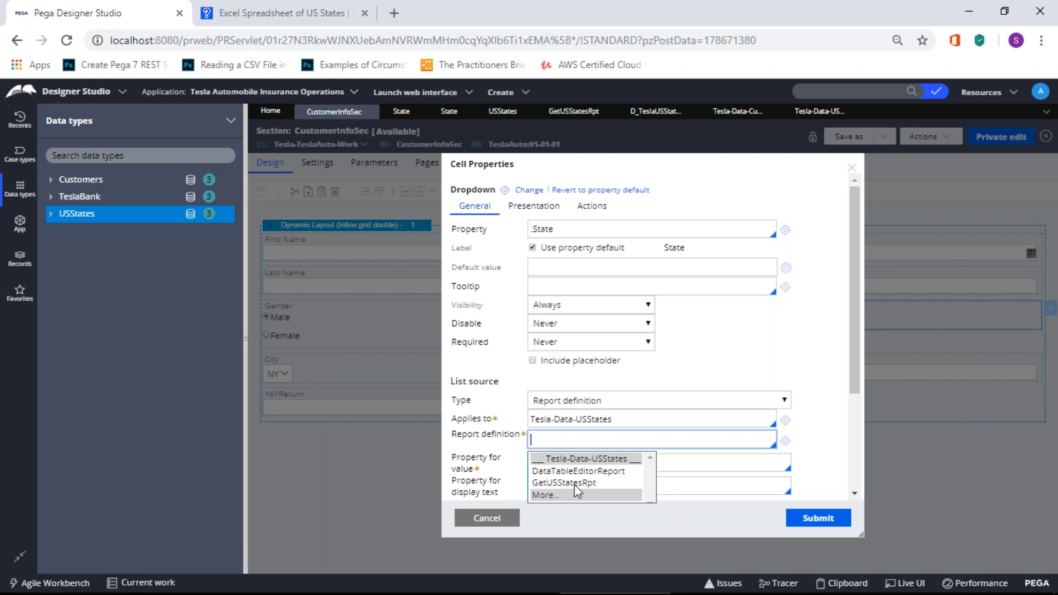
click(574, 483)
Step: Use .USStateID as the dropdown value and .USStateName as display text, then submit
click(570, 463)
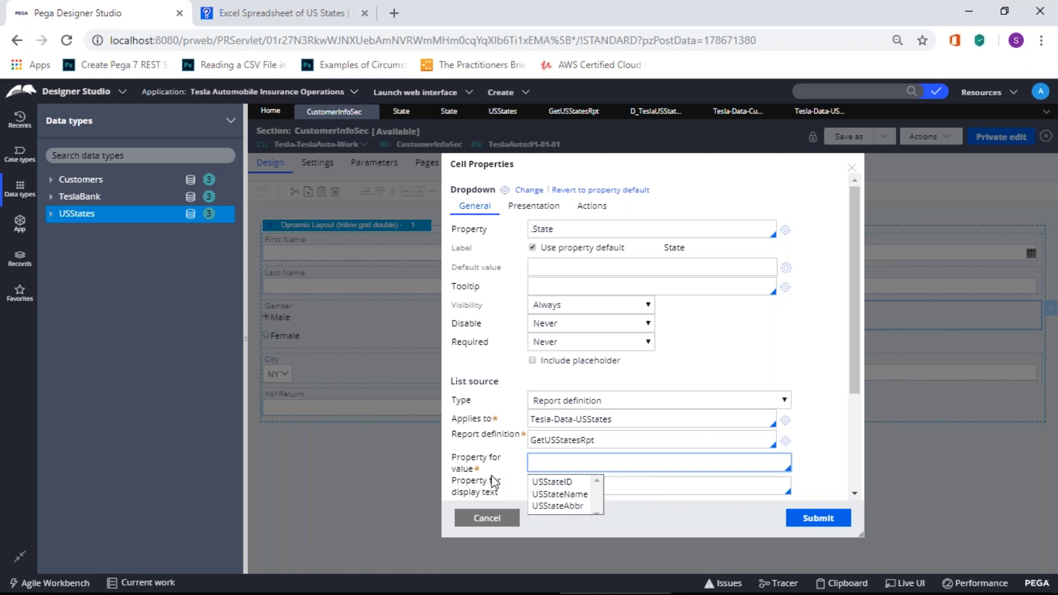
click(563, 483)
click(588, 484)
key(BackSpace)
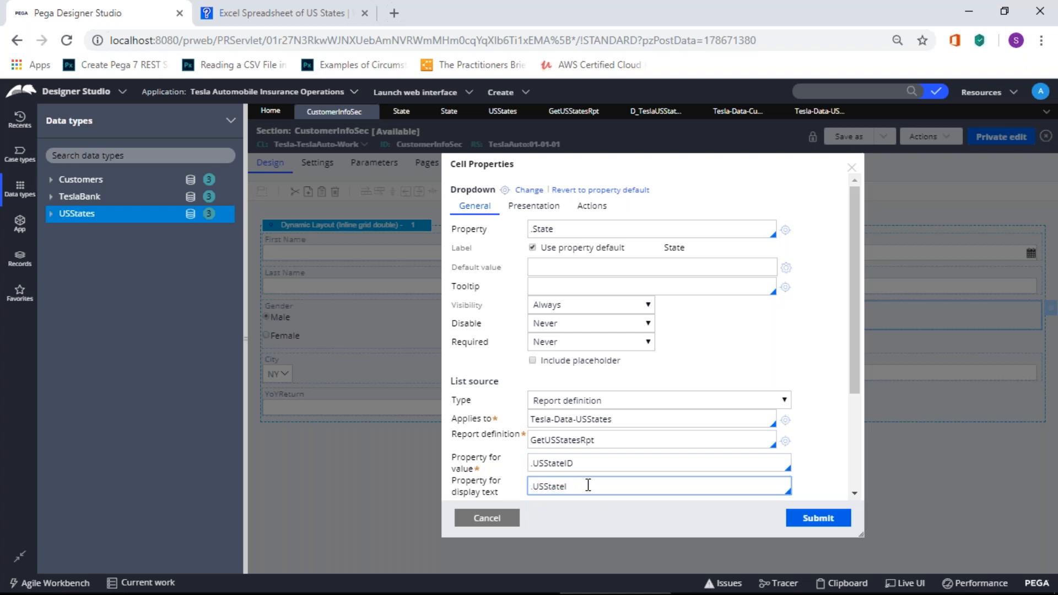
key(BackSpace)
key(BackSpace)
key(BackSpace)
key(BackSpace)
key(BackSpace)
key(BackSpace)
key(BackSpace)
key(BackSpace)
text(.)
key(Down)
key(Down)
key(Return)
scroll(851, 332, down, 3)
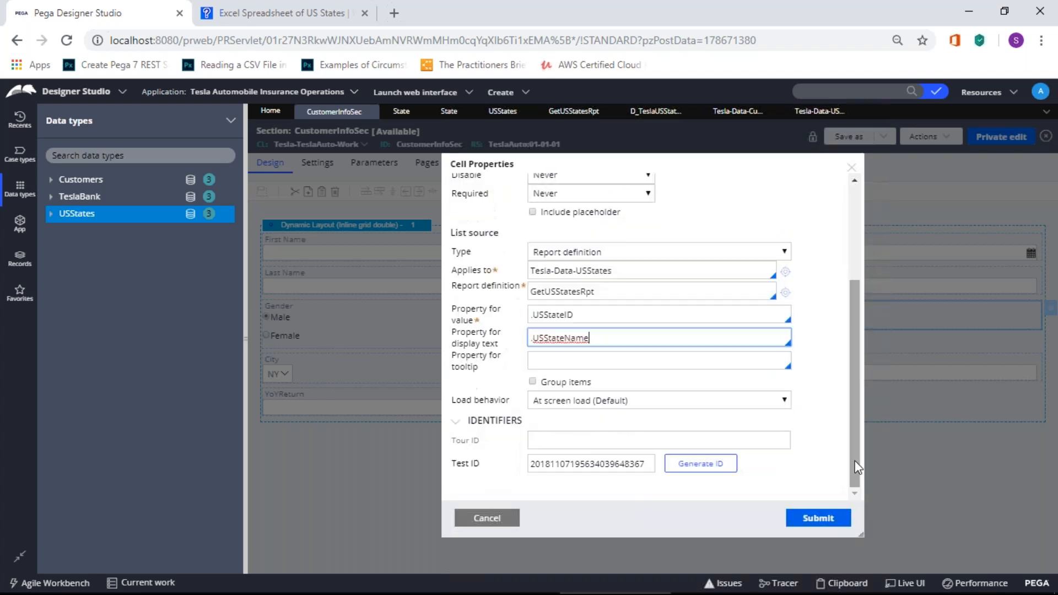
click(826, 516)
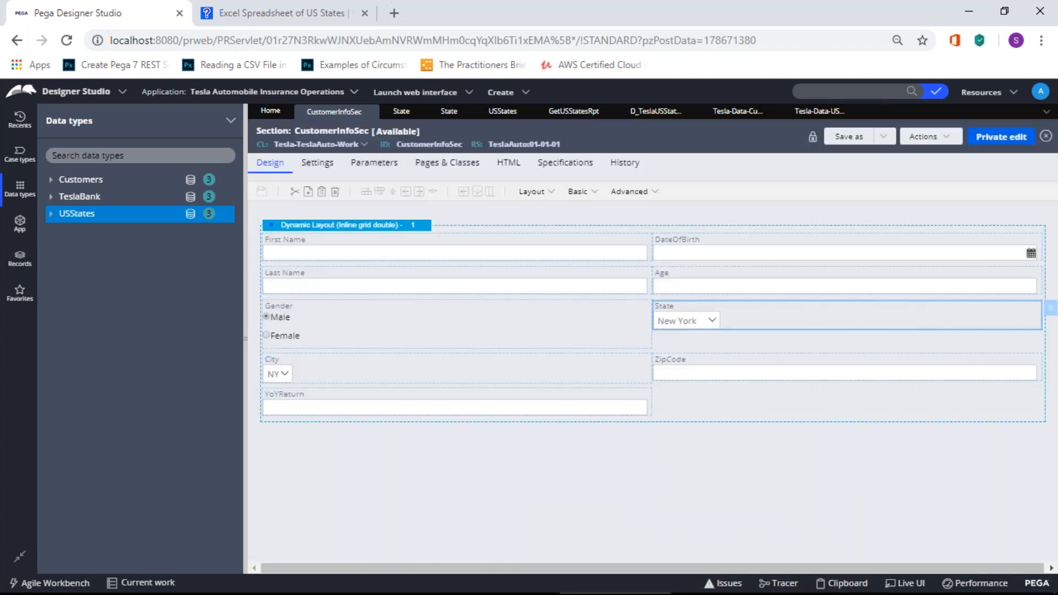
Step: Save CustomerInfoSec as a copy in ruleset version 01-01-02
click(894, 136)
click(892, 152)
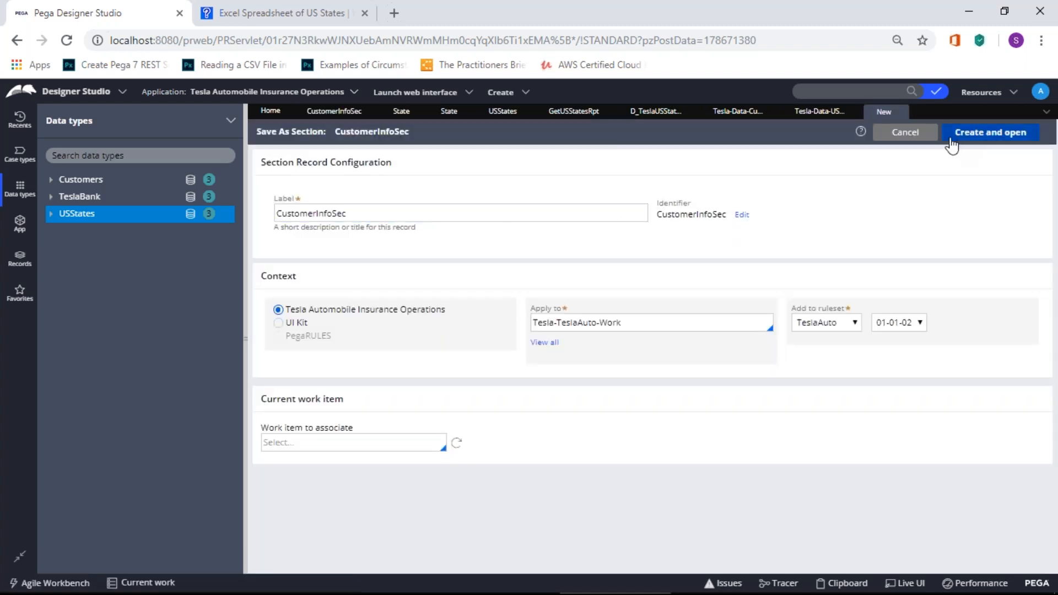
click(961, 133)
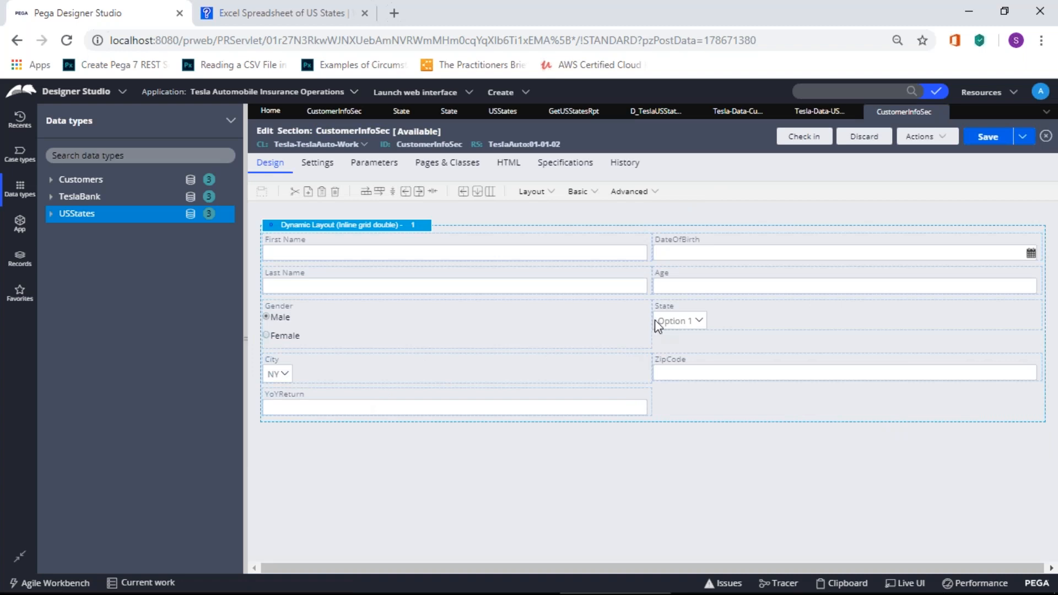
Step: Resubmit the State dropdown settings, save, and check in the section with a comment
double_click(681, 326)
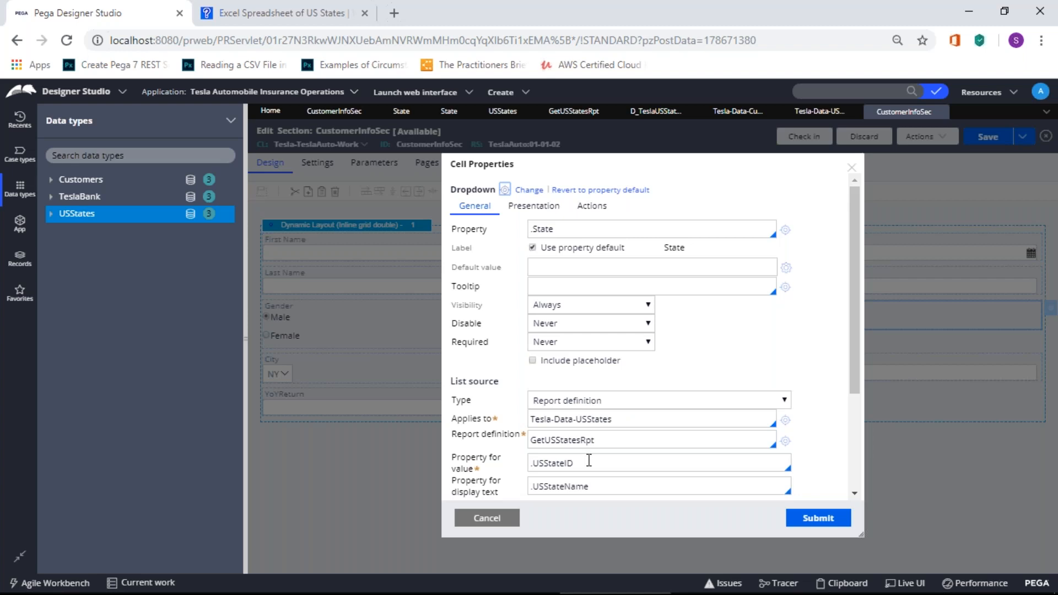
drag(855, 390, 854, 482)
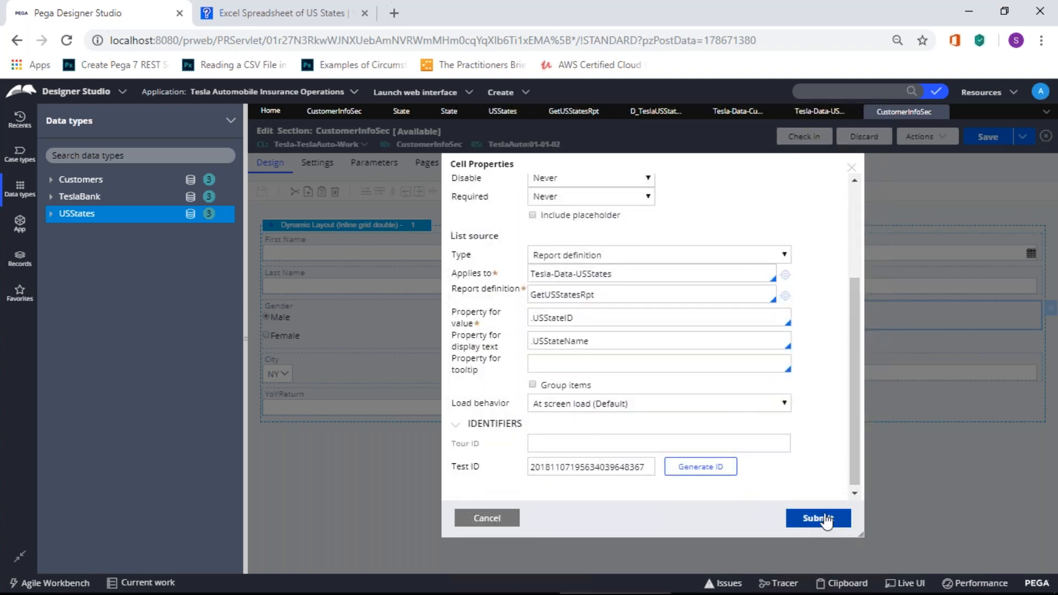
click(818, 518)
click(980, 145)
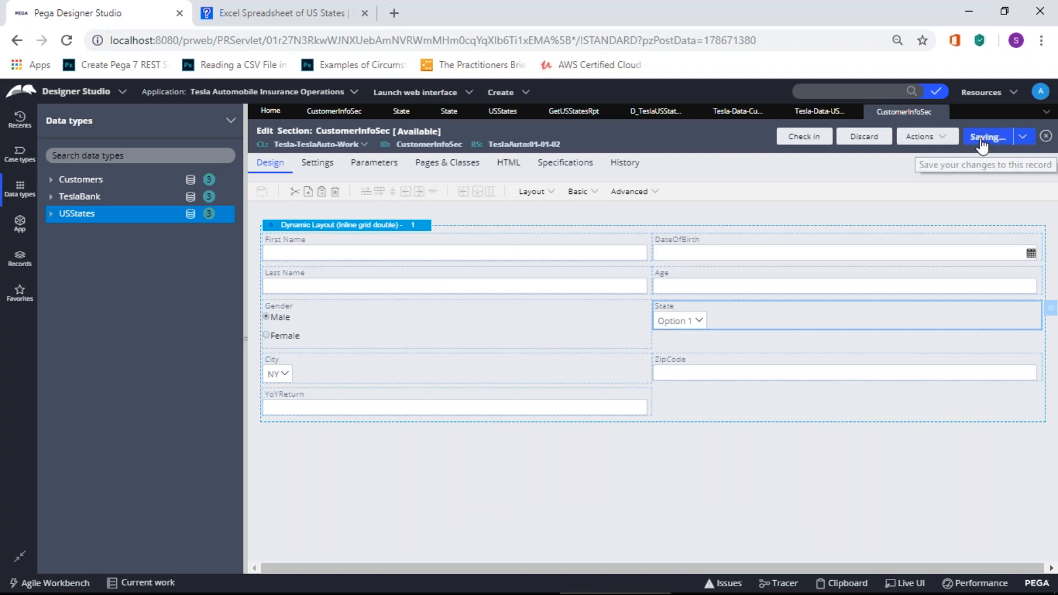
click(804, 136)
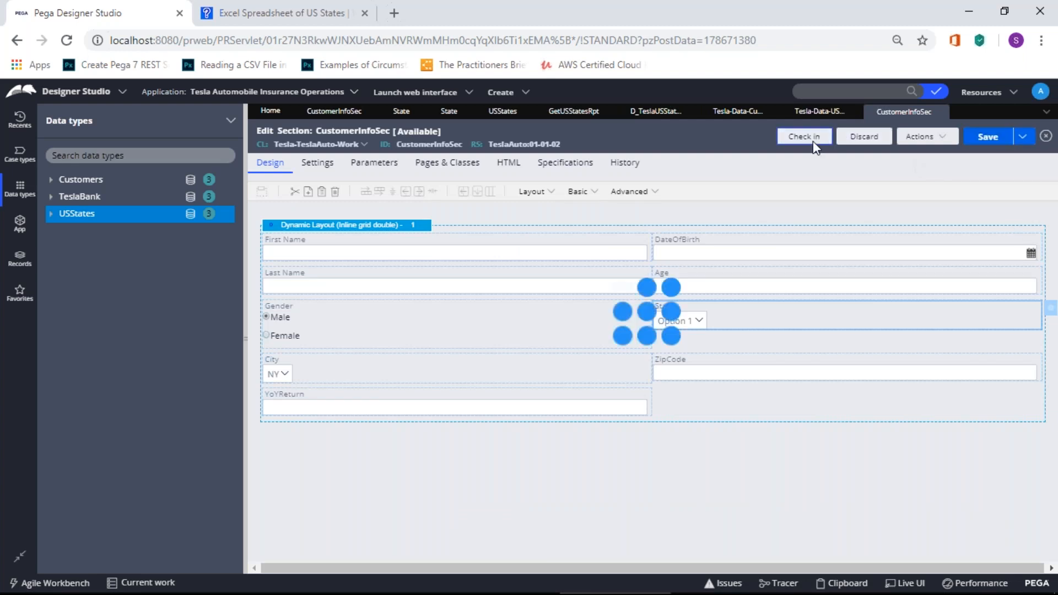
text(dvdfv)
click(805, 404)
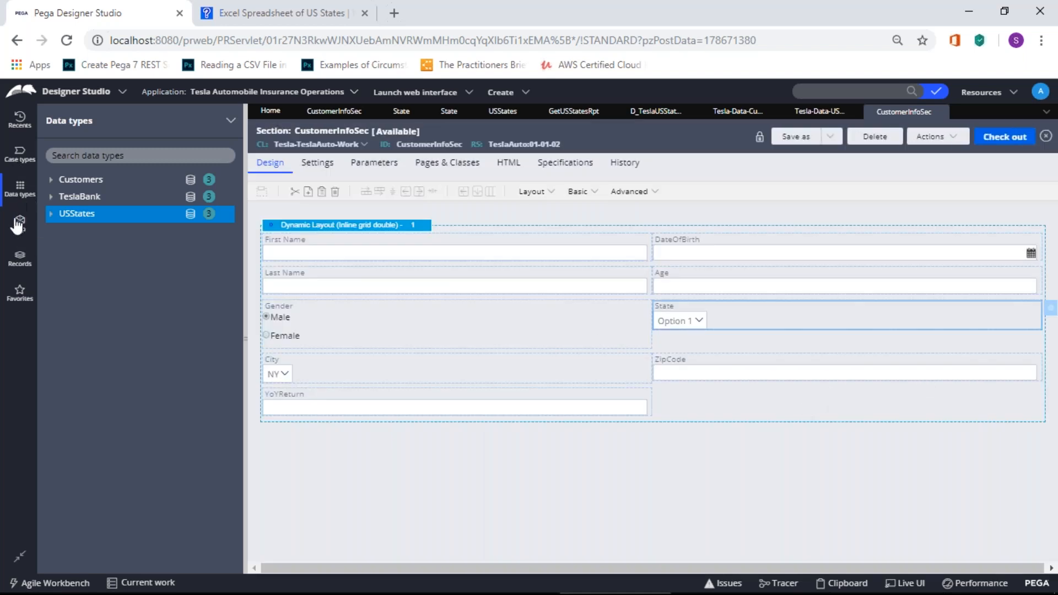
Step: Open the CustomerInfoFL flow from App explorer under Process > Flow and show its Actions
click(20, 222)
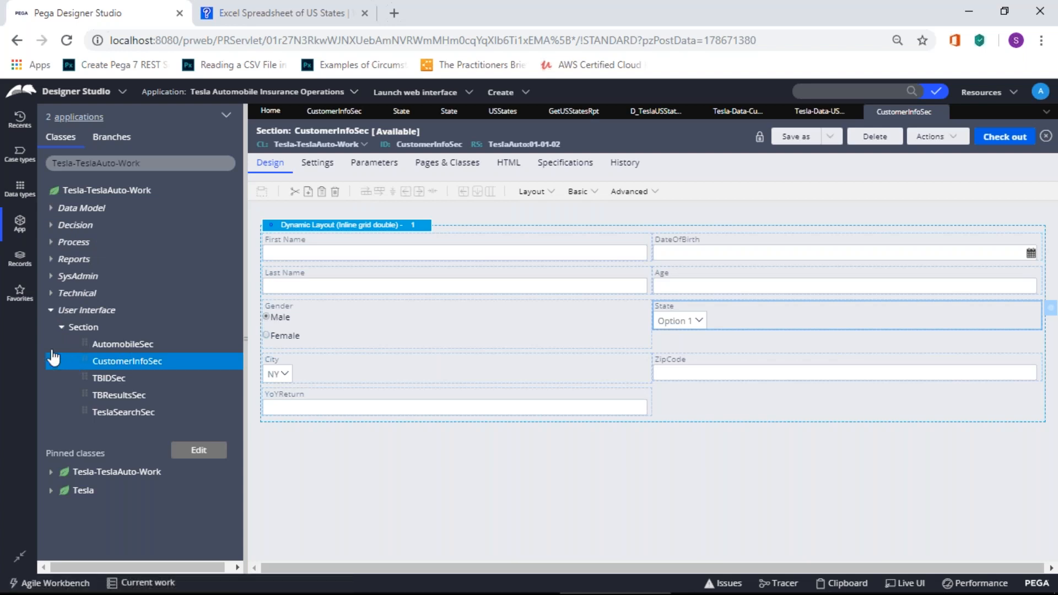
click(50, 242)
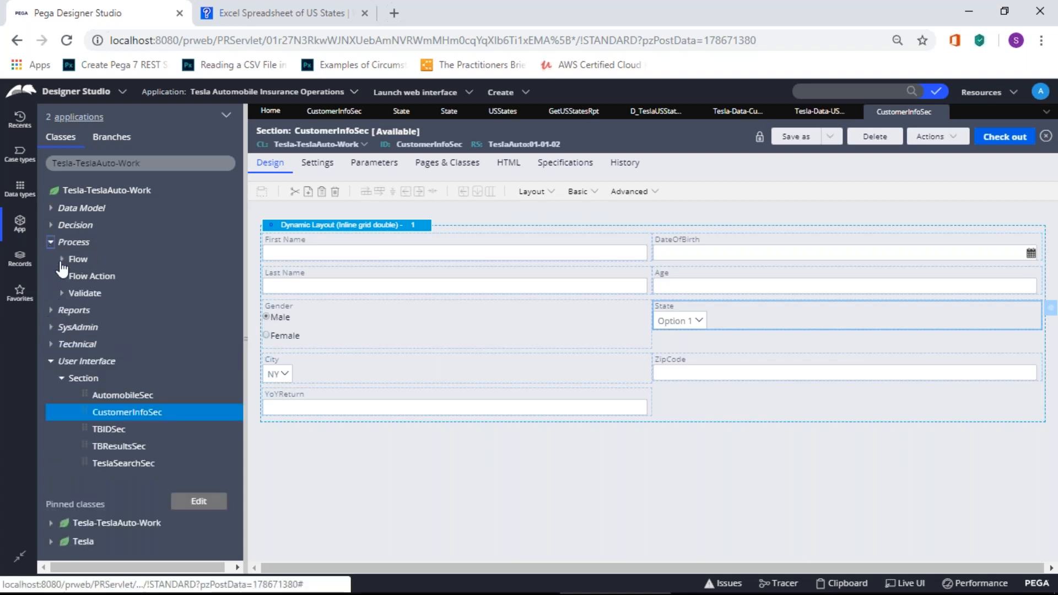
click(61, 259)
click(132, 310)
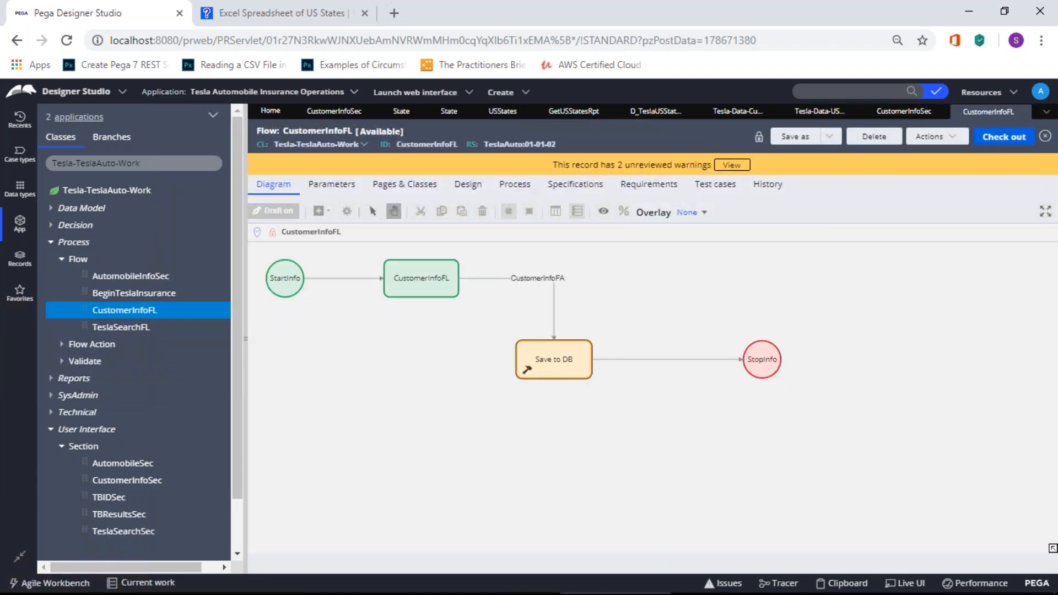
click(949, 148)
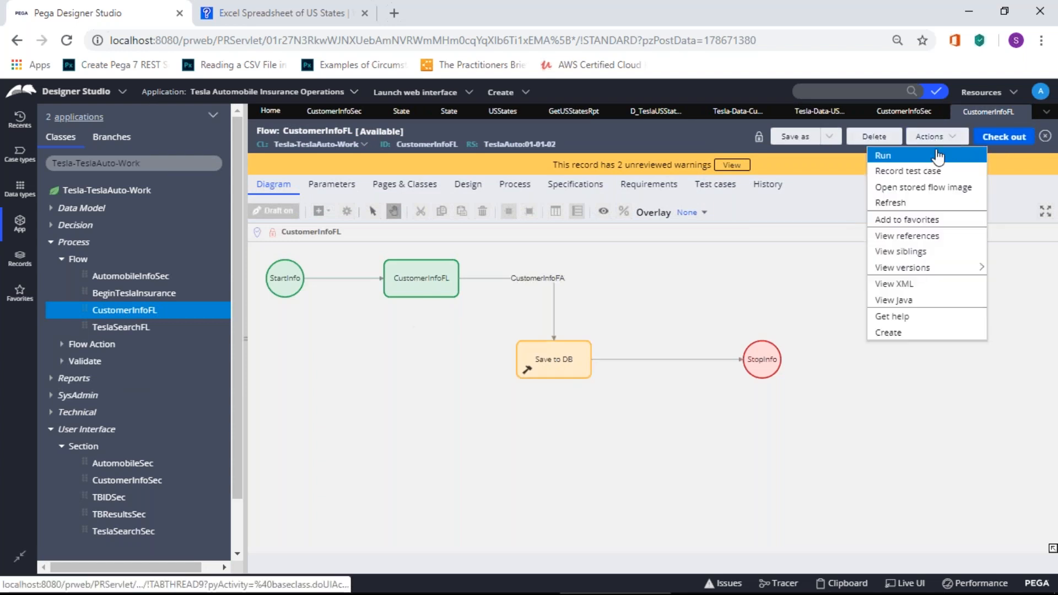
Step: Run CustomerInfoFL, confirm State lists Alabama through Wyoming, then return to CustomerInfoSec
click(939, 152)
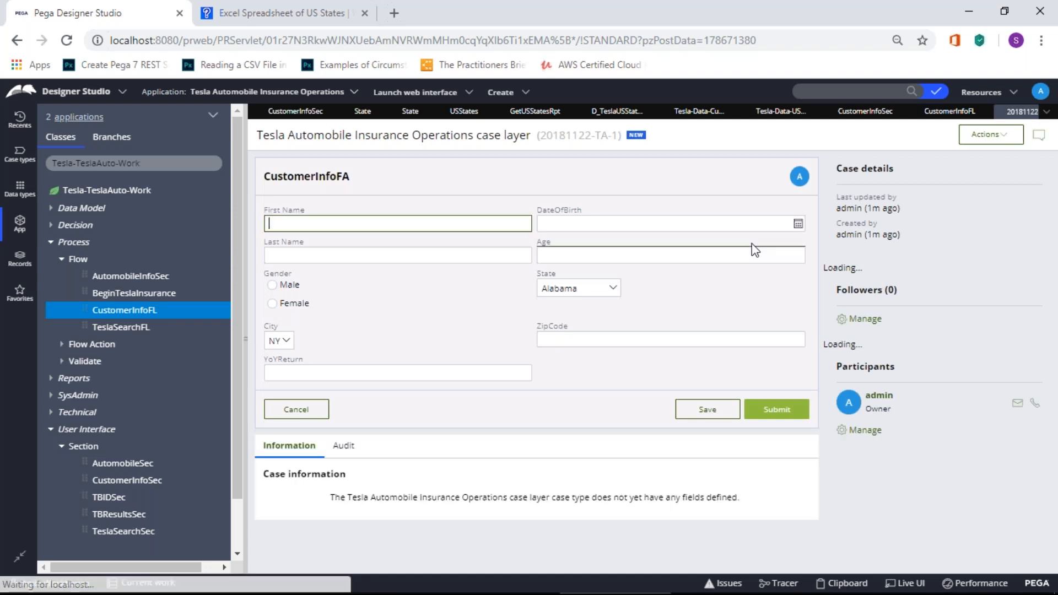
click(586, 287)
scroll(609, 339, down, 1)
drag(609, 339, 607, 305)
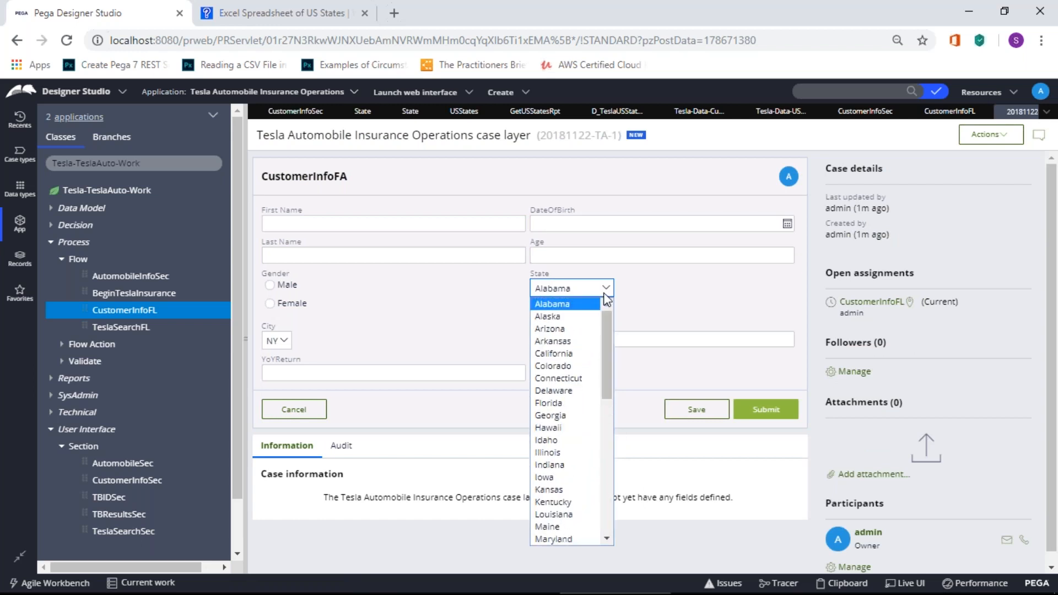
click(733, 299)
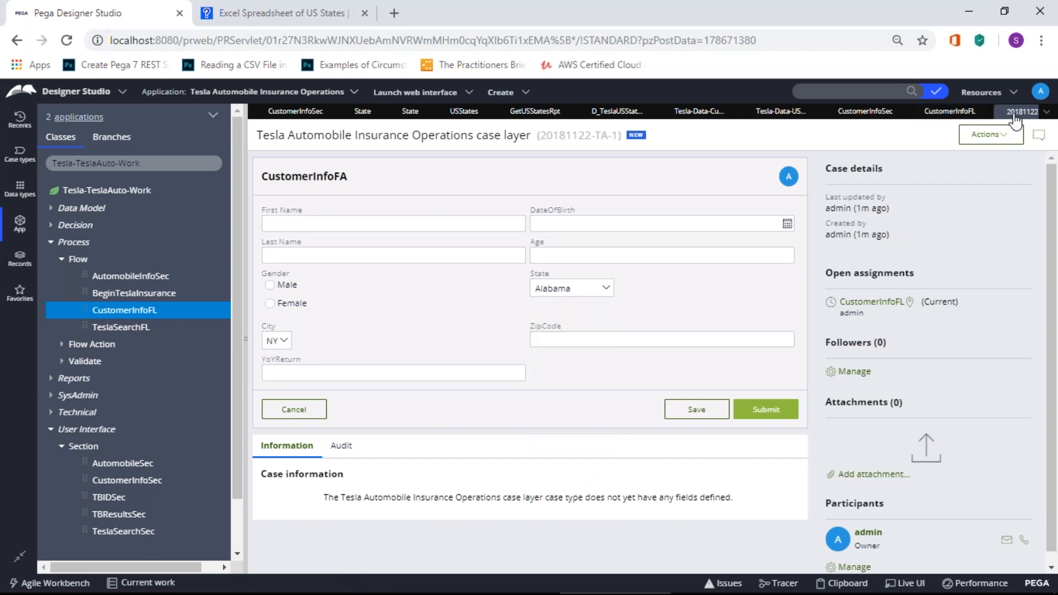
click(965, 115)
click(862, 112)
Step: Review the USStates and Customers class records and the D_TeslaUSStatesDP data page sources
click(780, 112)
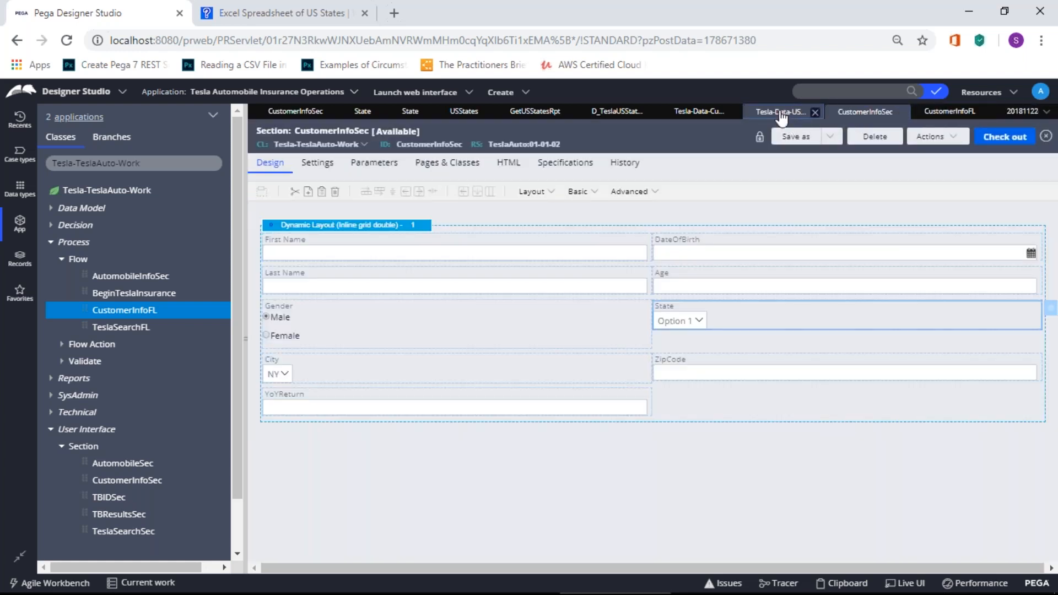
click(727, 114)
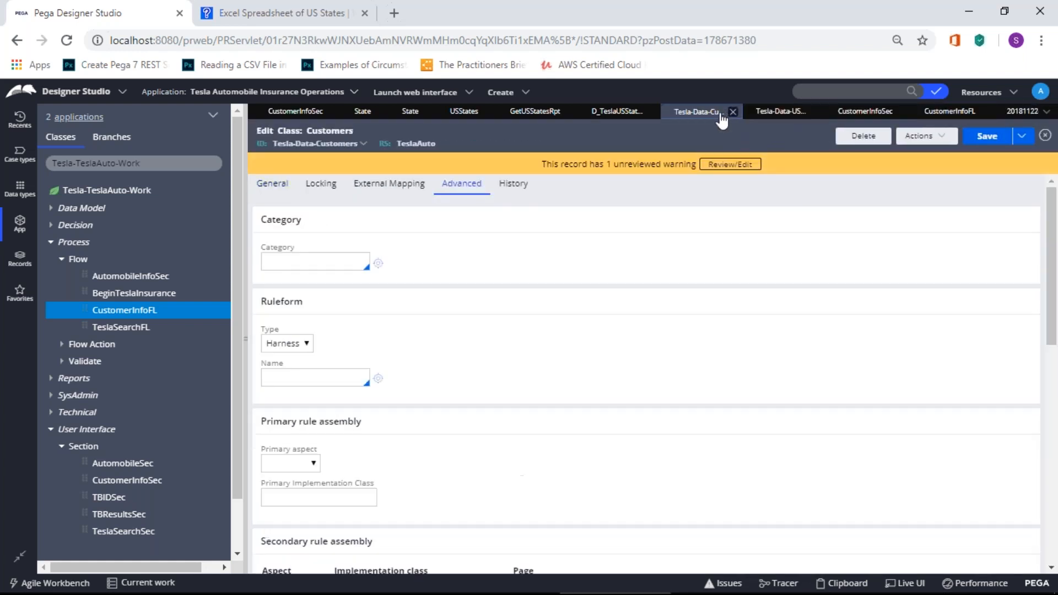
click(770, 119)
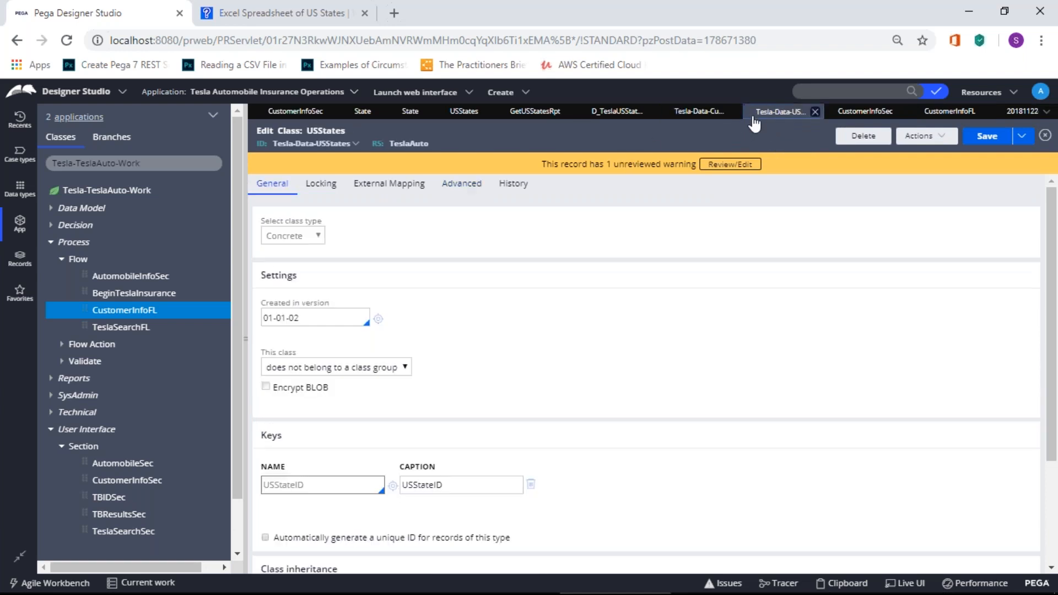
click(696, 113)
click(633, 113)
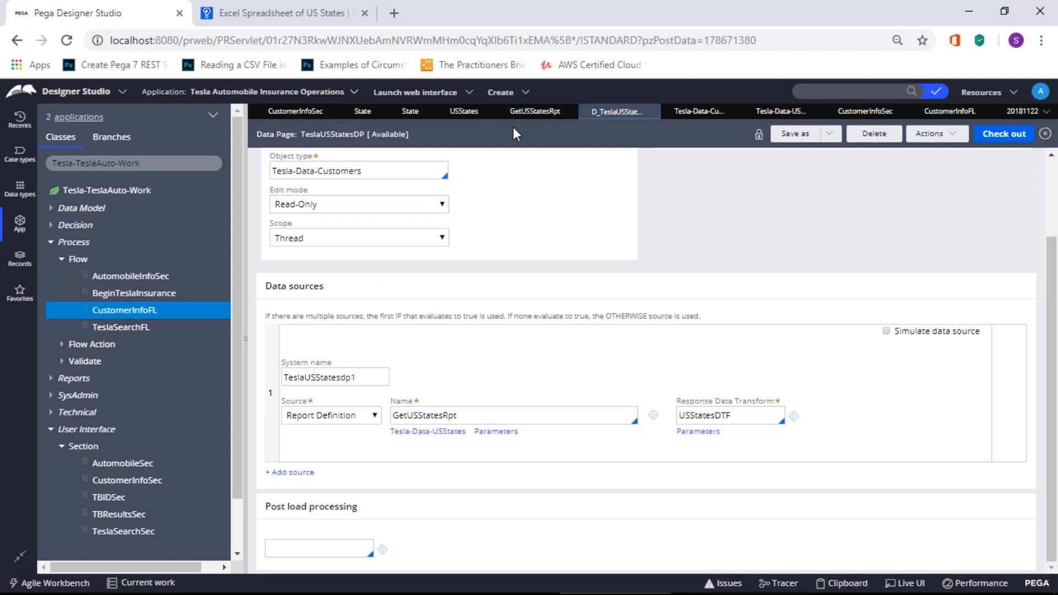
Step: Back in CustomerInfoSec, open the State dropdown's cell properties
click(302, 112)
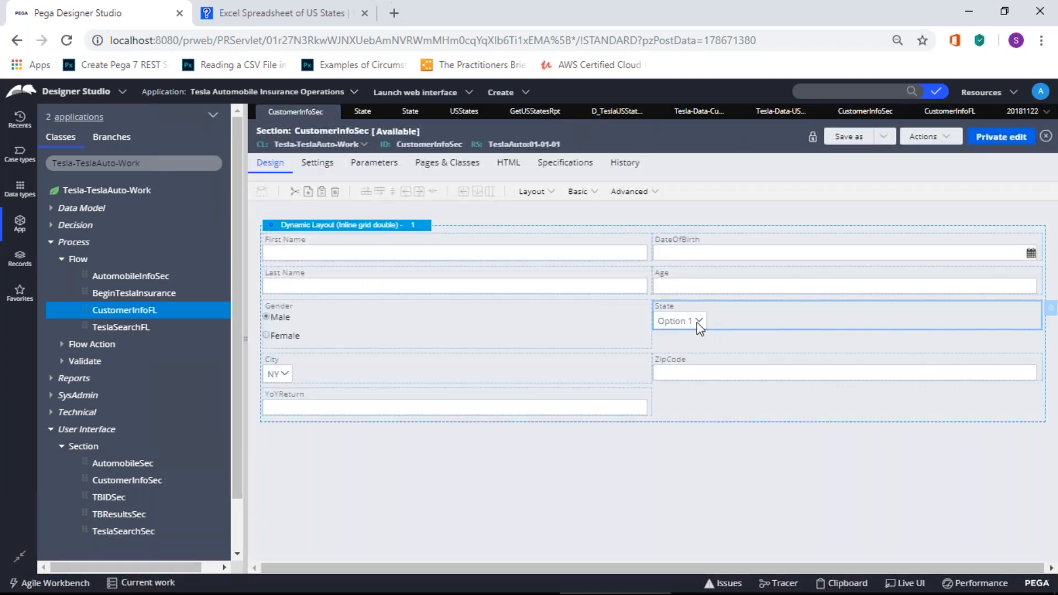
double_click(696, 321)
drag(853, 305, 851, 393)
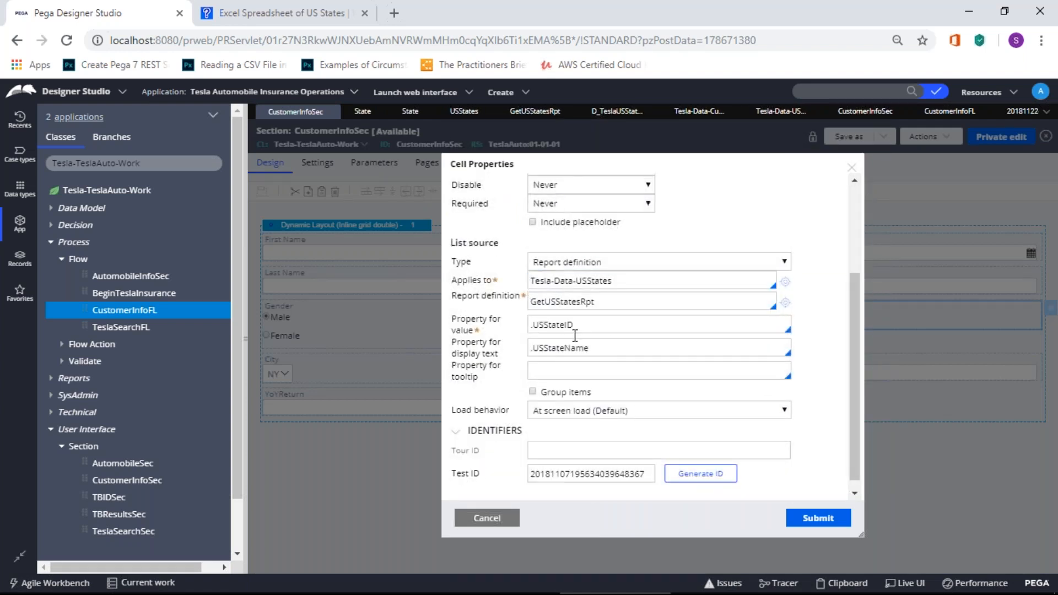
Step: Switch the State list source type to Data page and pick D_TeslaUSStatesDP
click(711, 266)
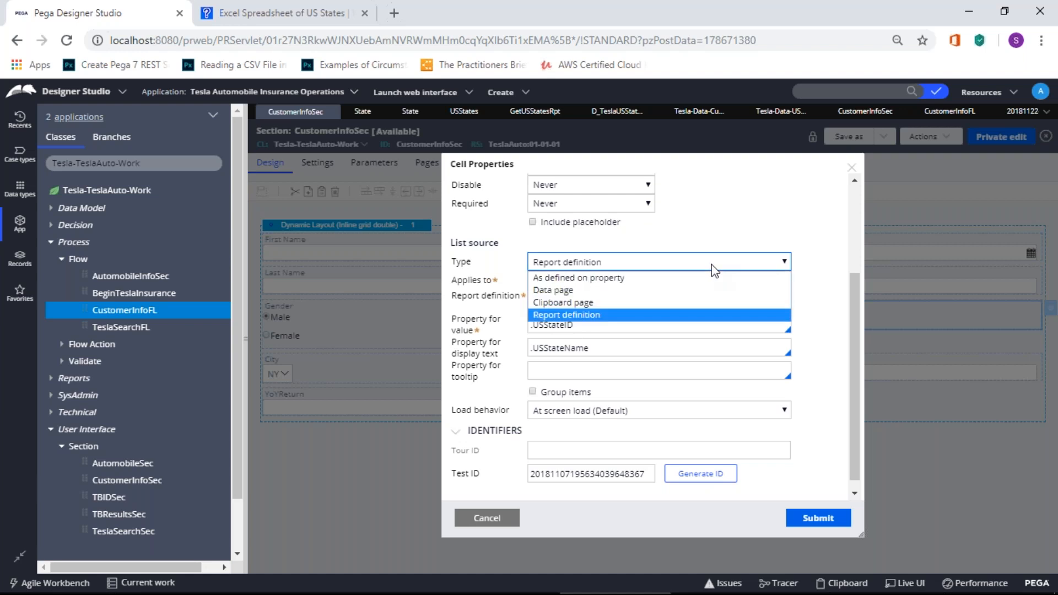
click(647, 298)
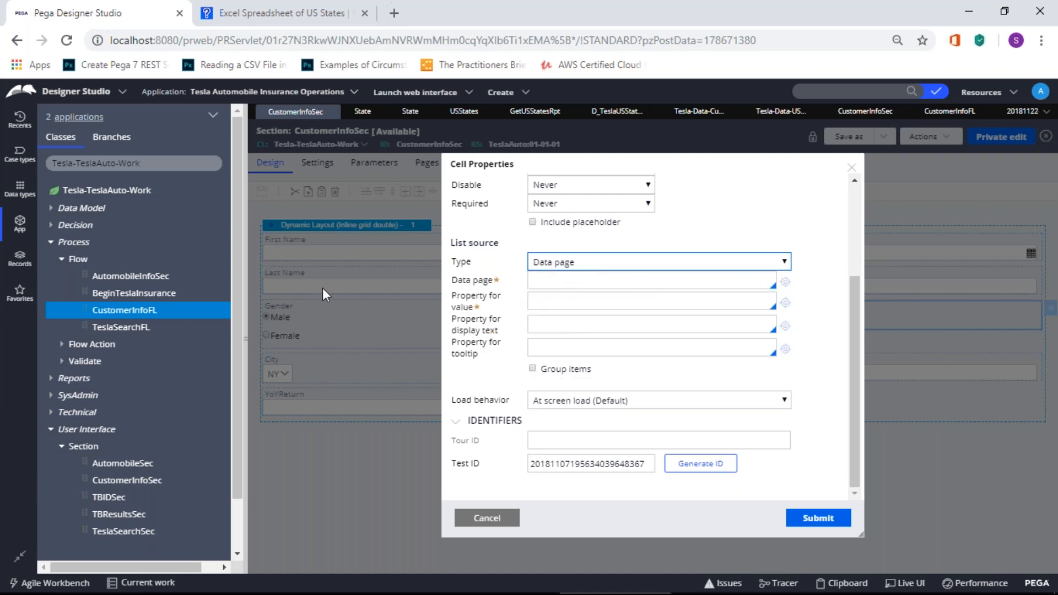
click(544, 282)
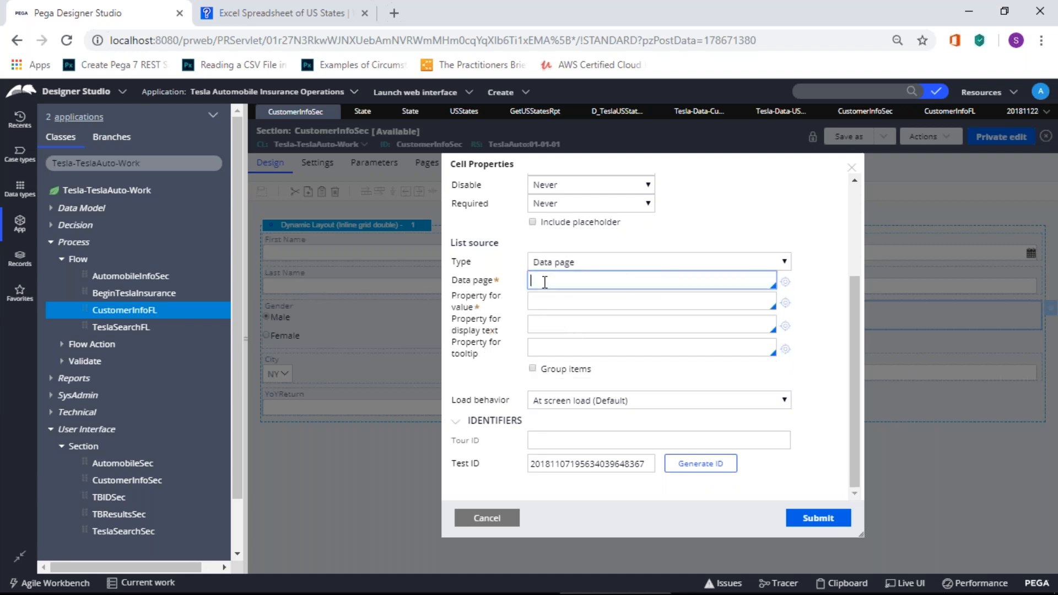
text(Tesla-Data)
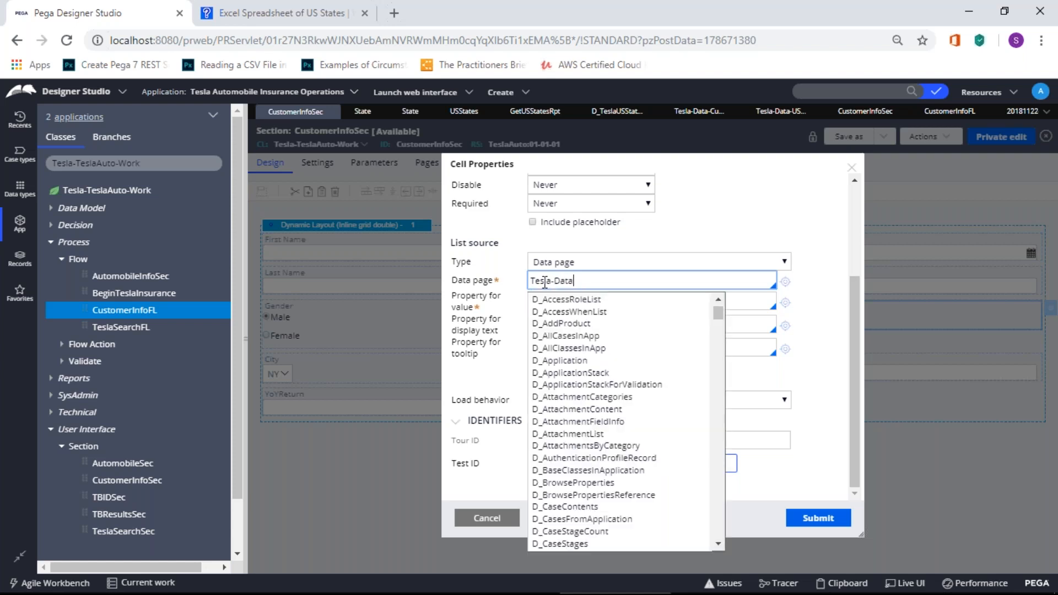
drag(587, 278, 426, 280)
text(T)
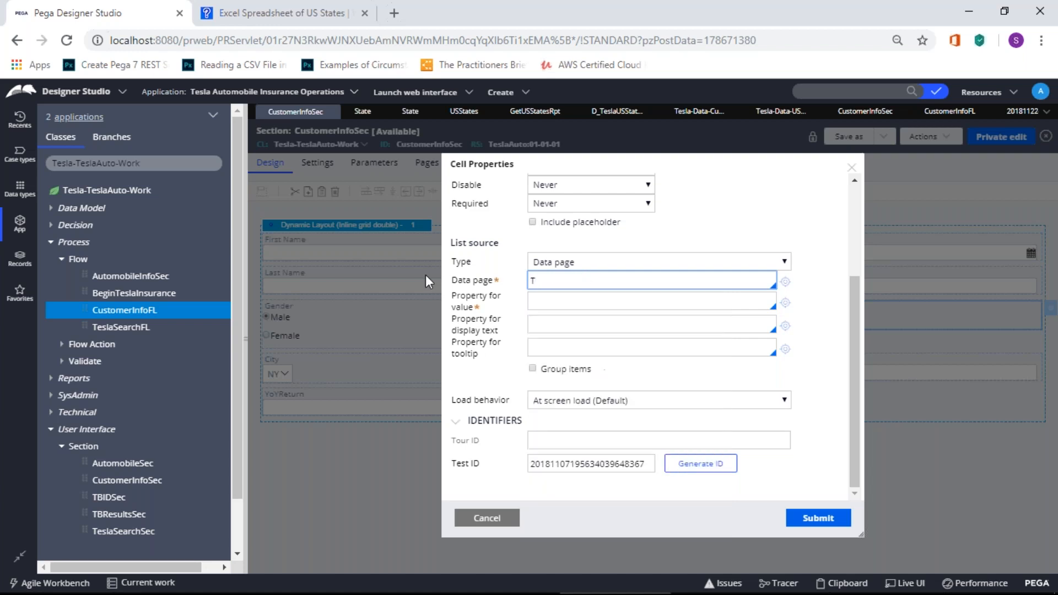
text(esla)
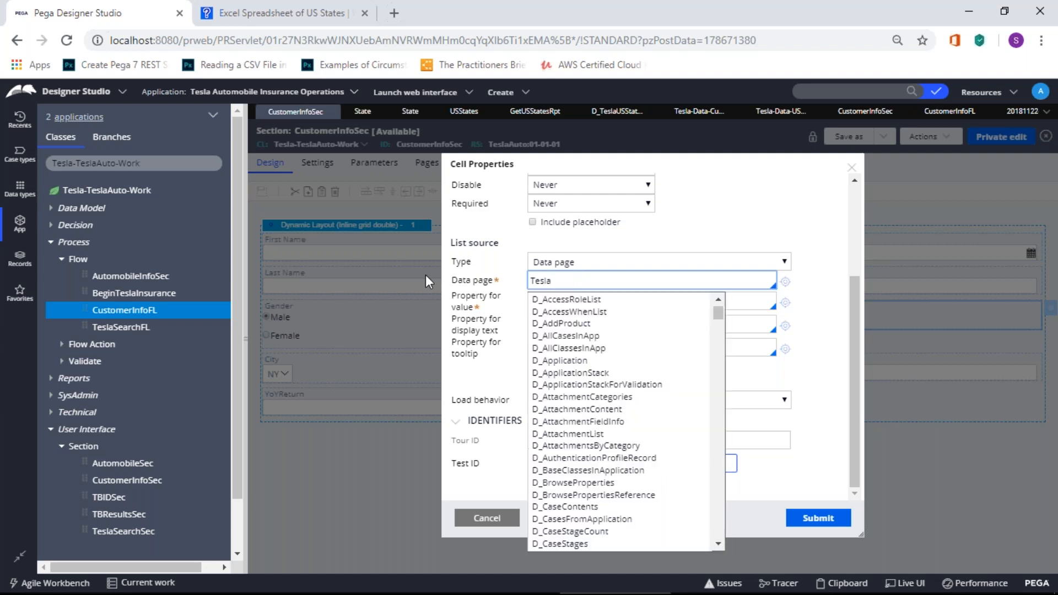
drag(567, 275, 521, 283)
text(D_Tes)
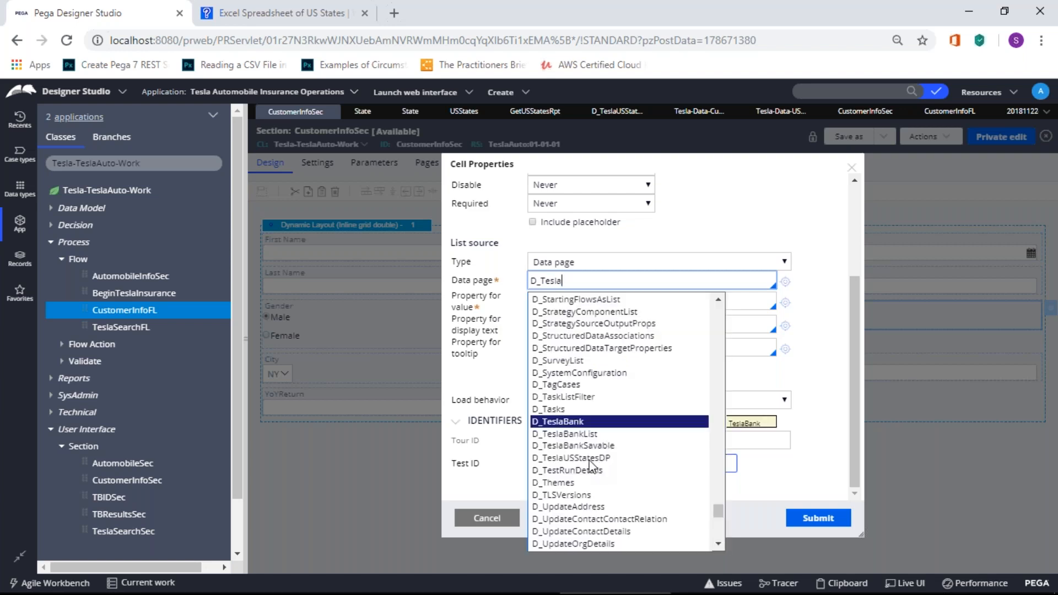
click(589, 459)
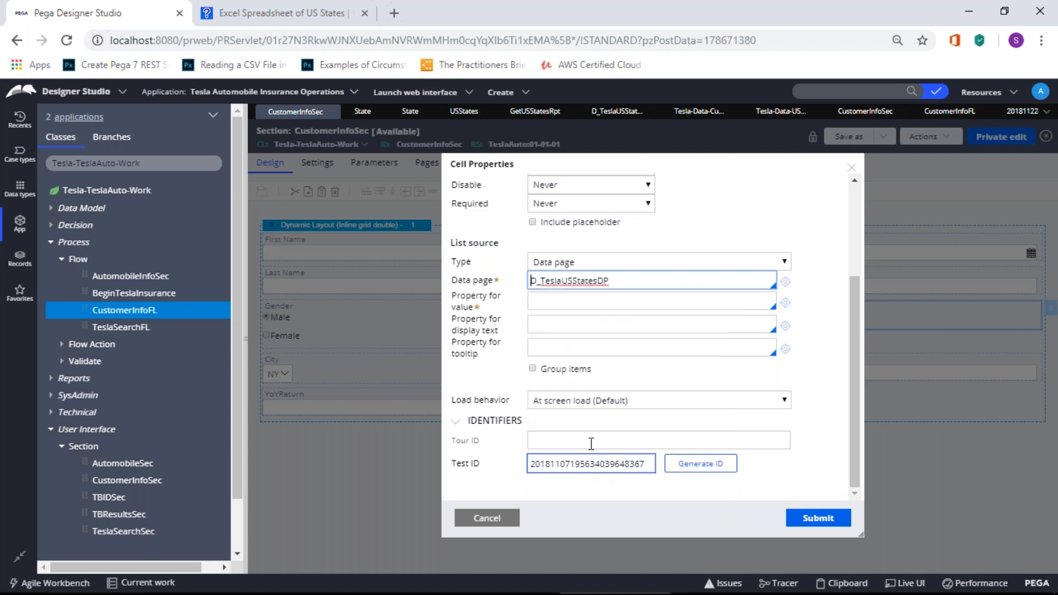
click(586, 302)
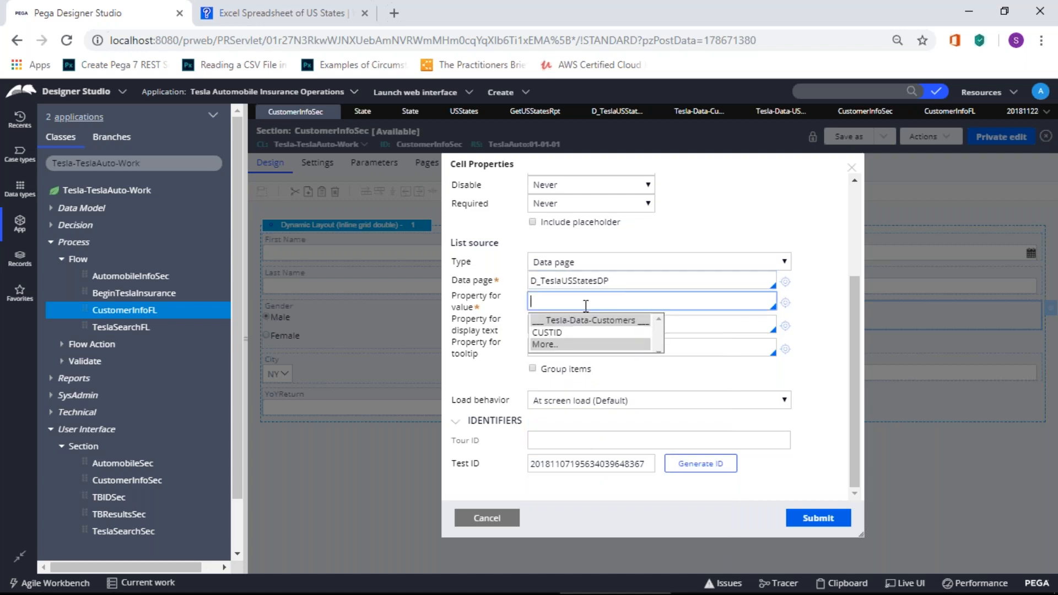
Step: Browse the available value properties, then cancel the cell property changes
click(580, 346)
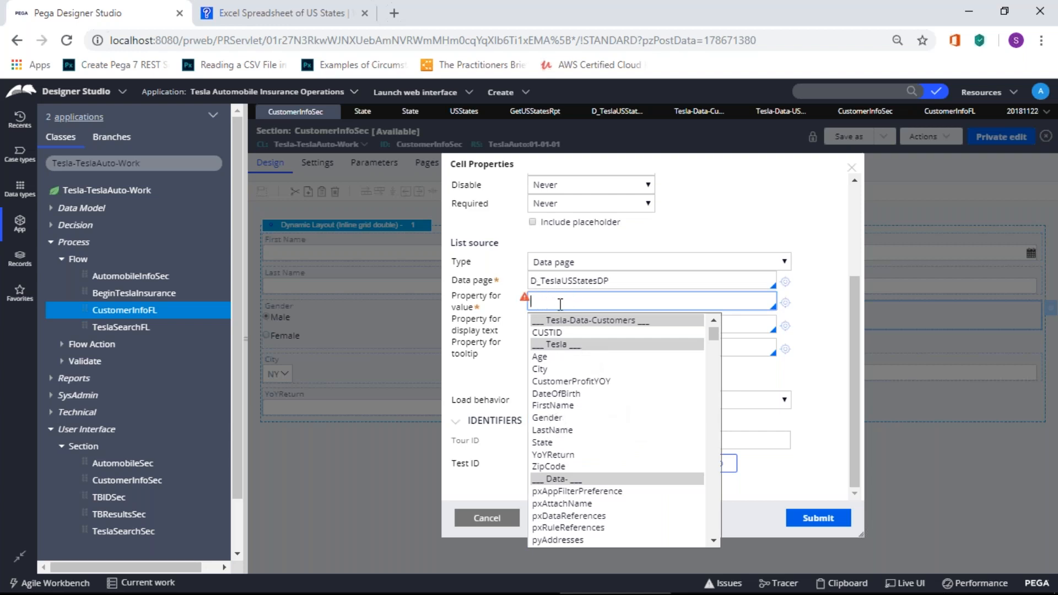
drag(712, 332, 713, 325)
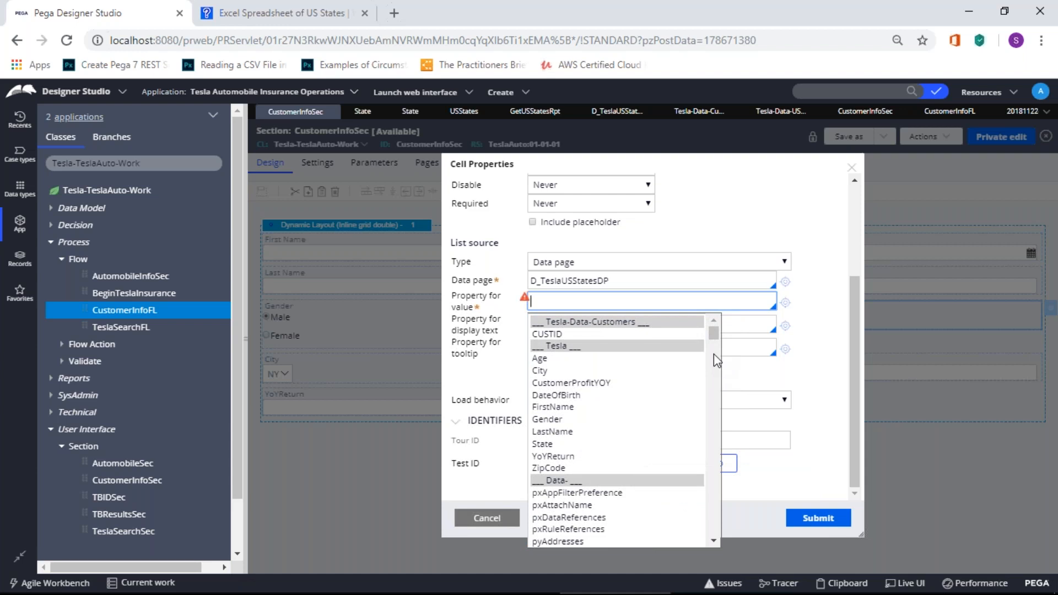
click(494, 520)
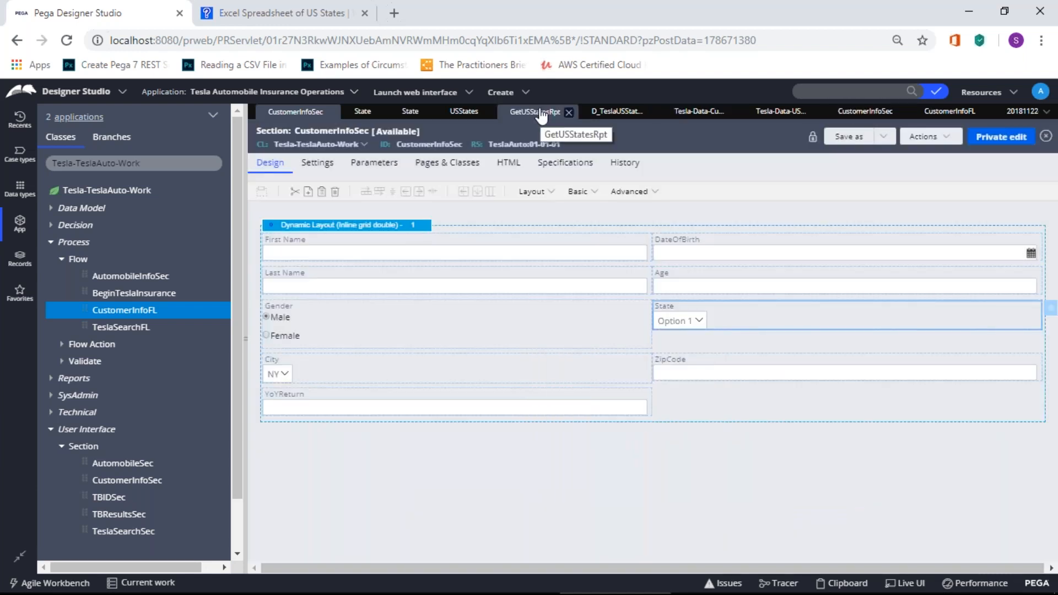
Step: Look over the CustomerInfoFL and USStates tabs, then open USStatesDTF from D_TeslaUSStatesDP's response data transform
click(865, 112)
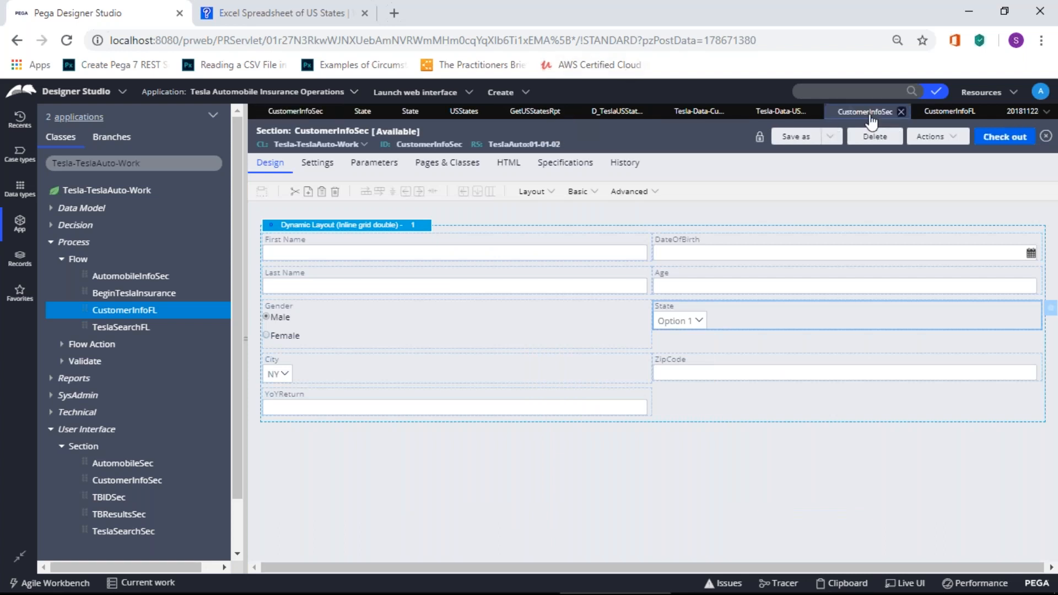
click(952, 114)
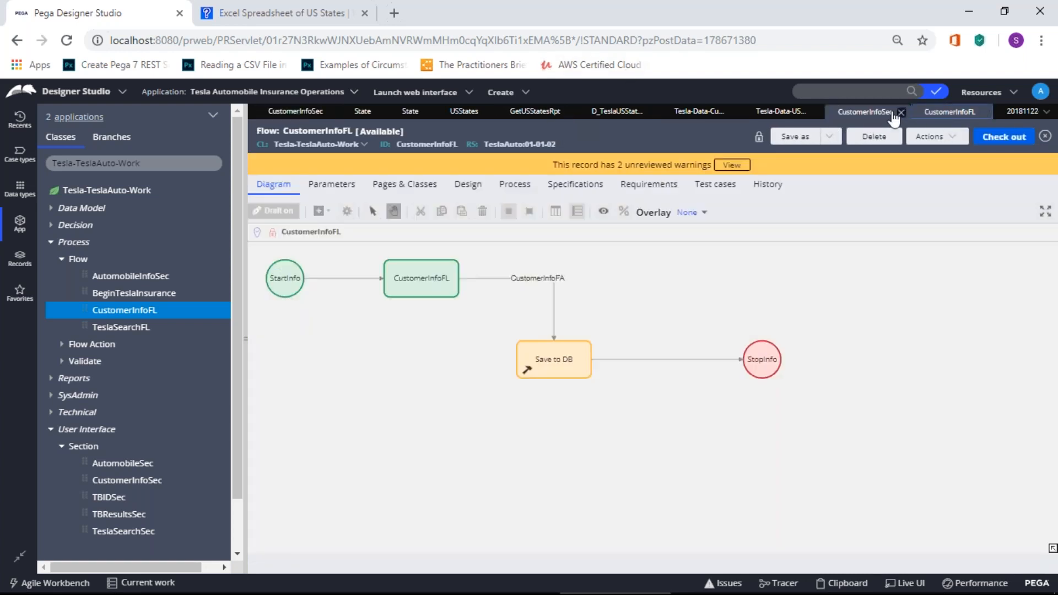
click(890, 114)
click(776, 117)
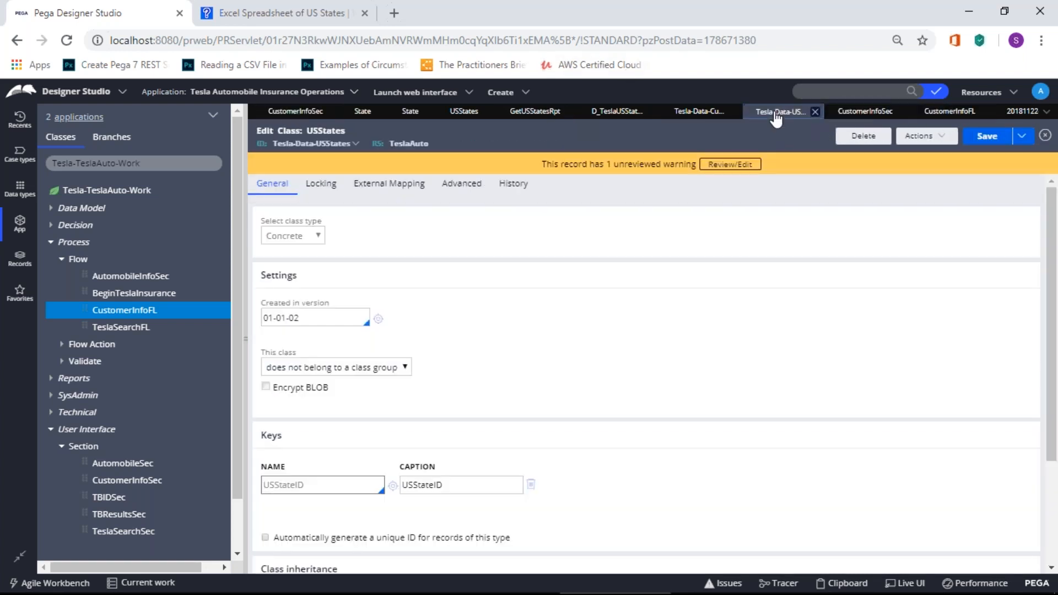
click(621, 116)
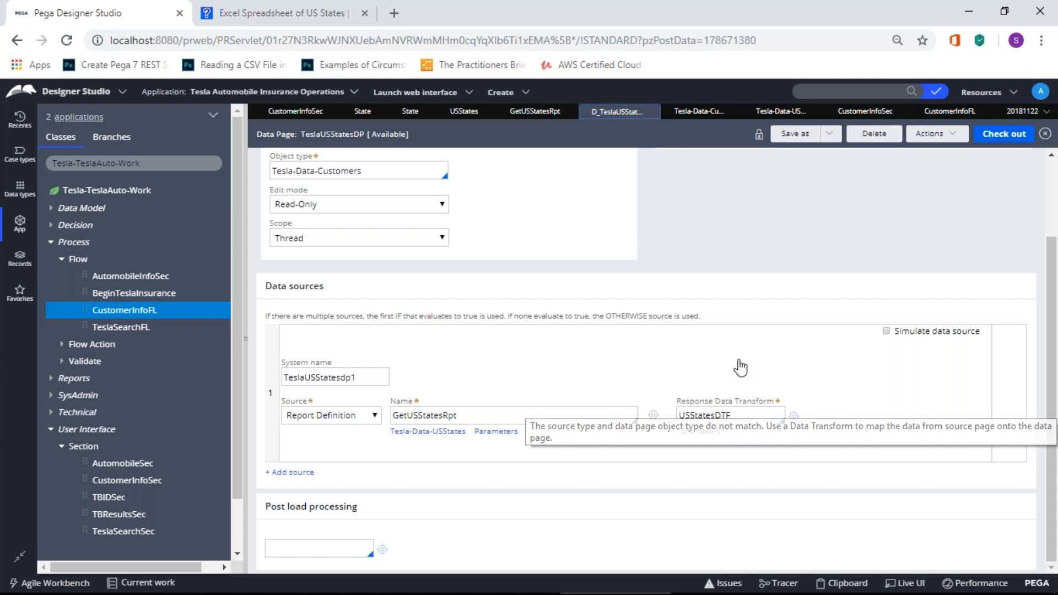
click(376, 384)
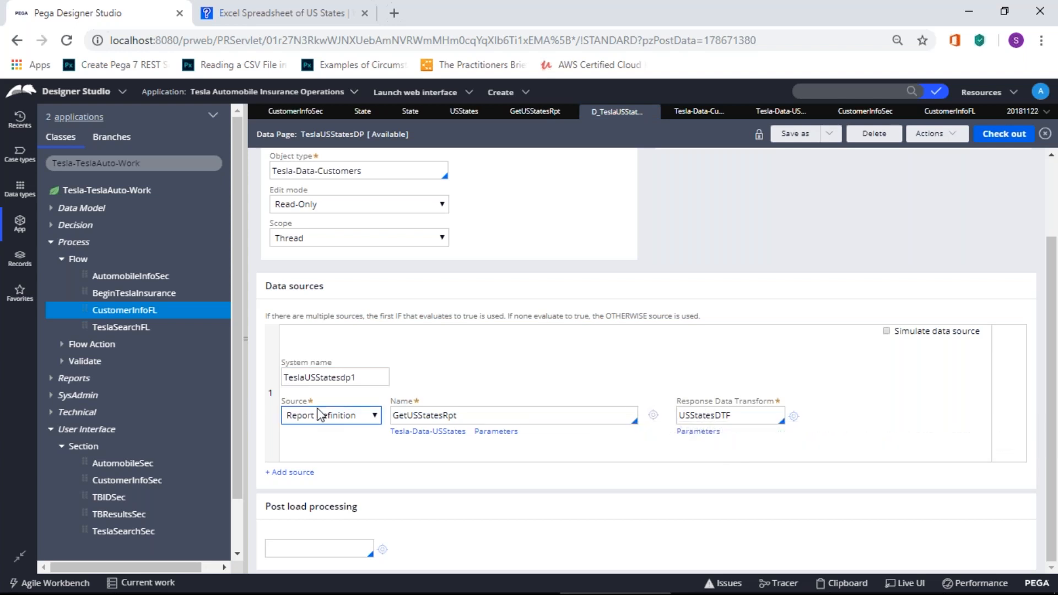
click(793, 416)
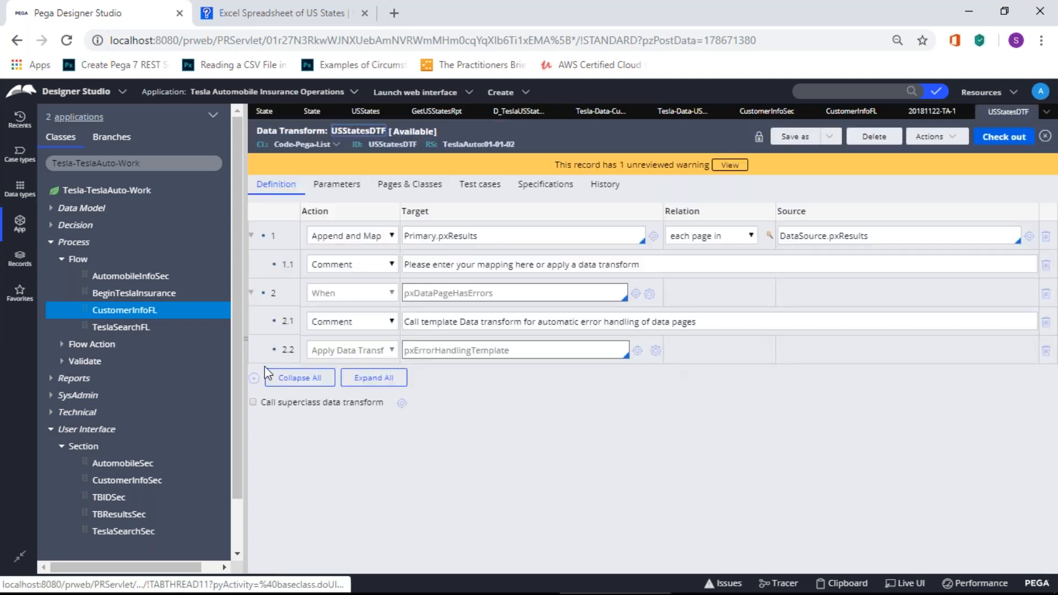
Step: Add row 3 to USStatesDTF as an Update Page action targeting DataSource
click(254, 380)
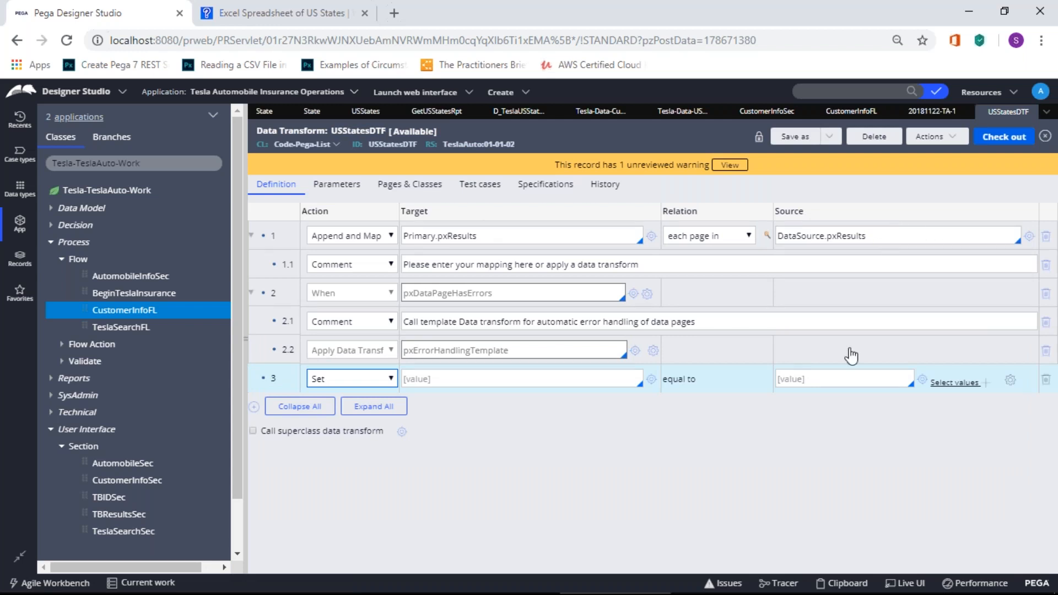
click(390, 379)
click(360, 186)
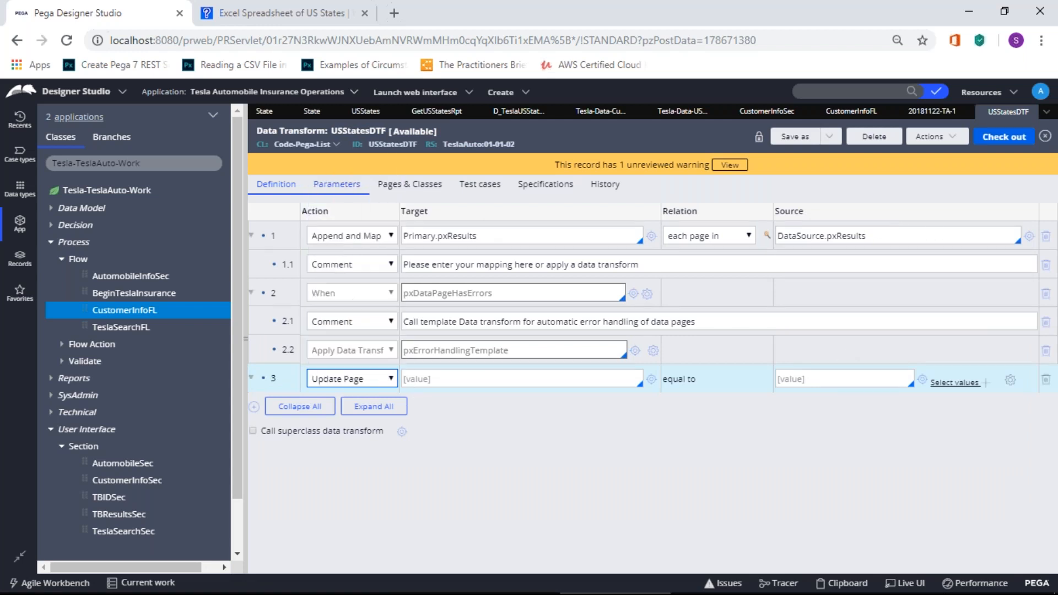
click(457, 378)
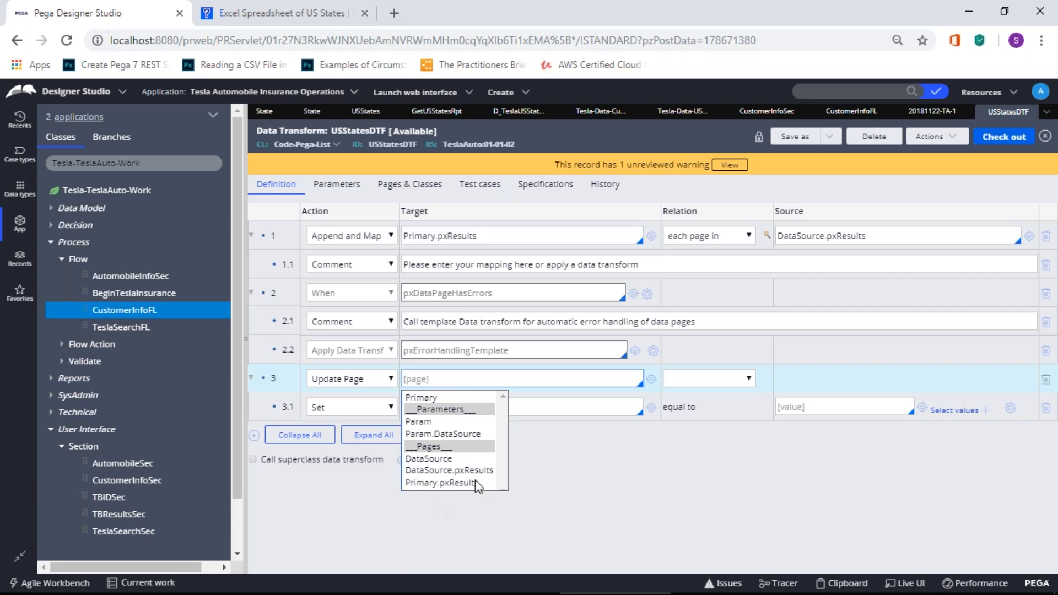
click(457, 458)
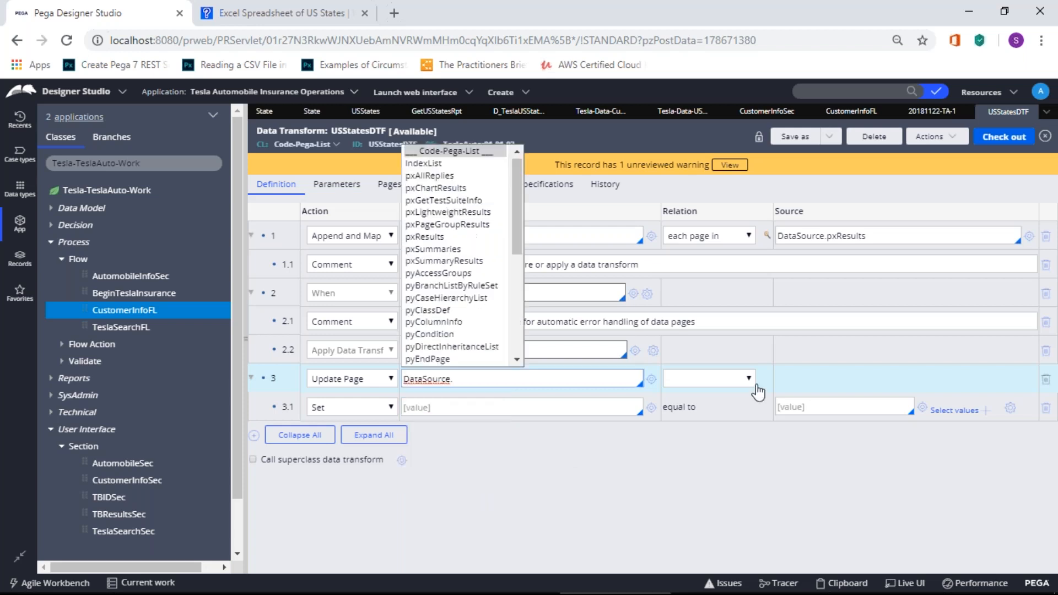
Step: Browse the full DataSource property list, then close USStatesDTF discarding the changes
drag(518, 239, 513, 348)
click(460, 351)
drag(573, 170, 557, 157)
click(496, 445)
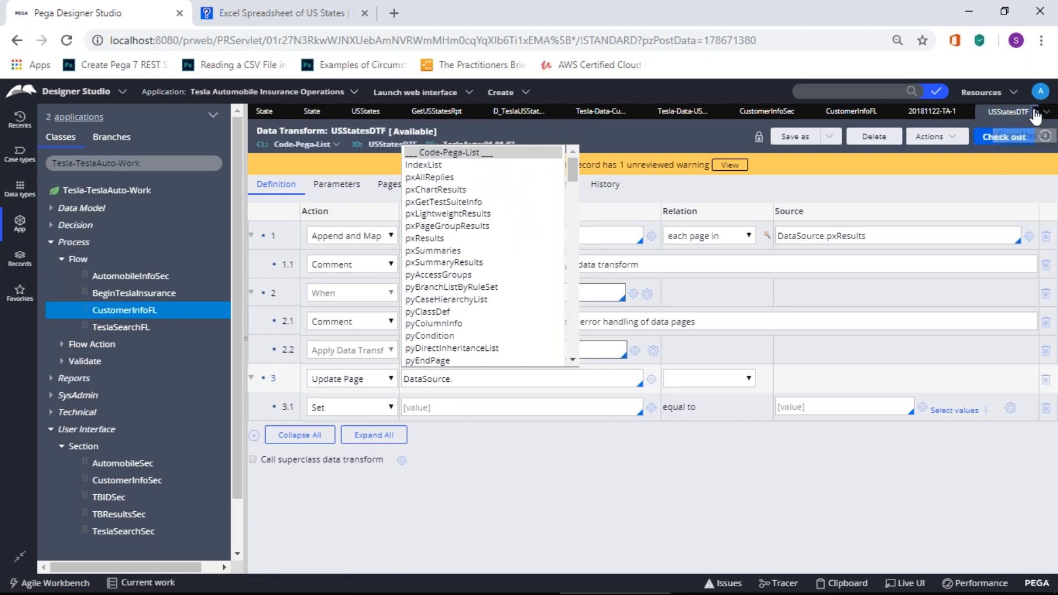
click(1036, 113)
click(811, 368)
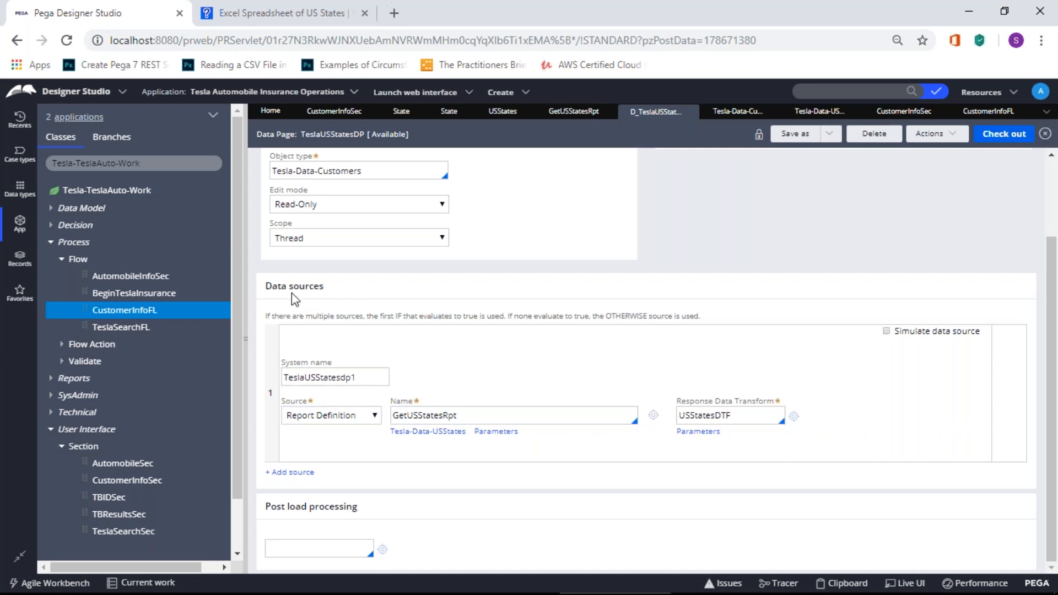
click(781, 420)
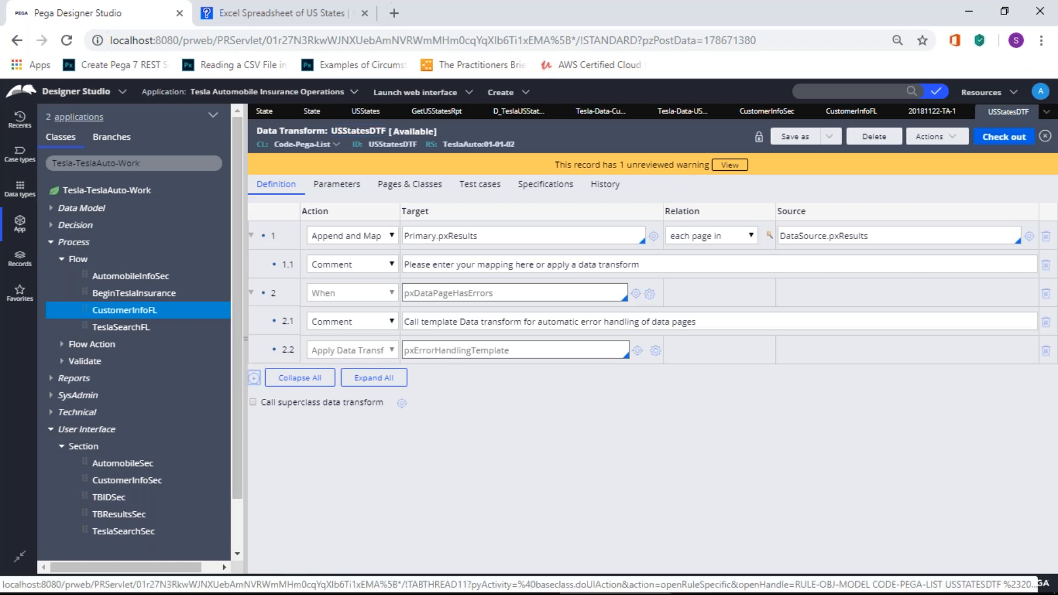
click(254, 378)
click(338, 379)
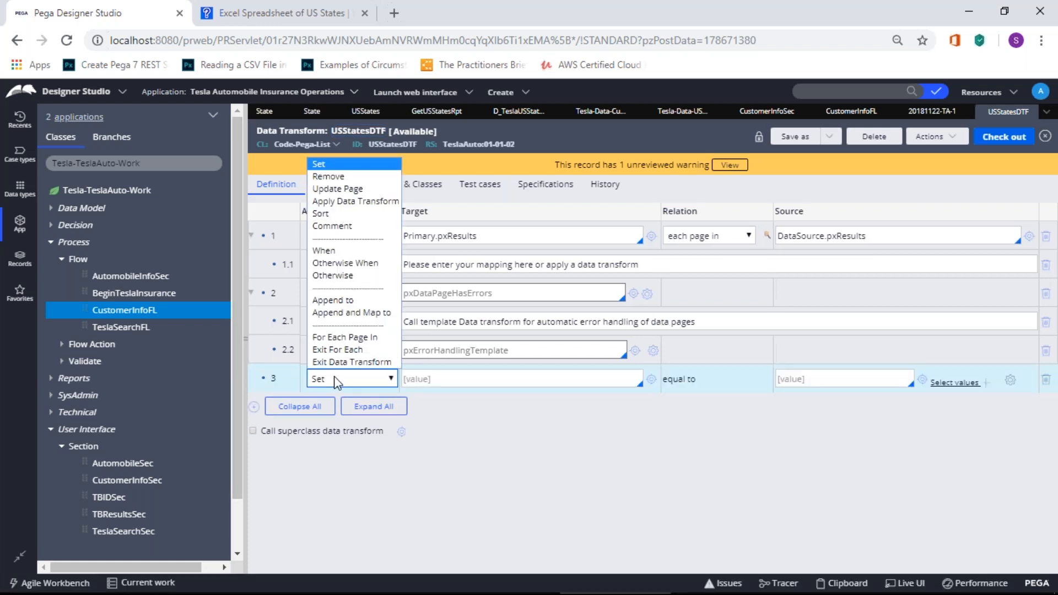
click(349, 189)
click(460, 380)
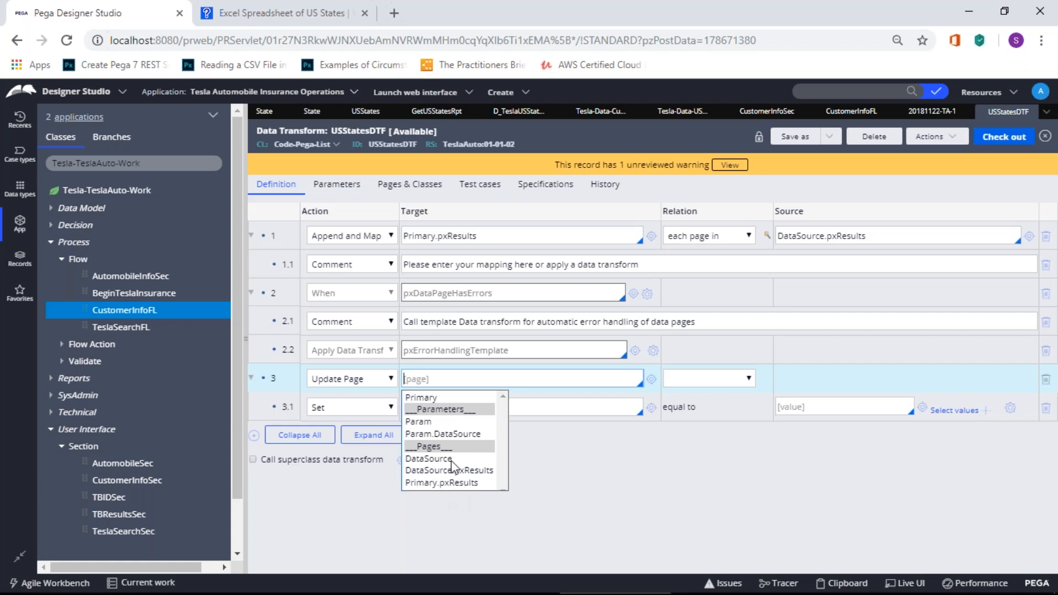
click(449, 397)
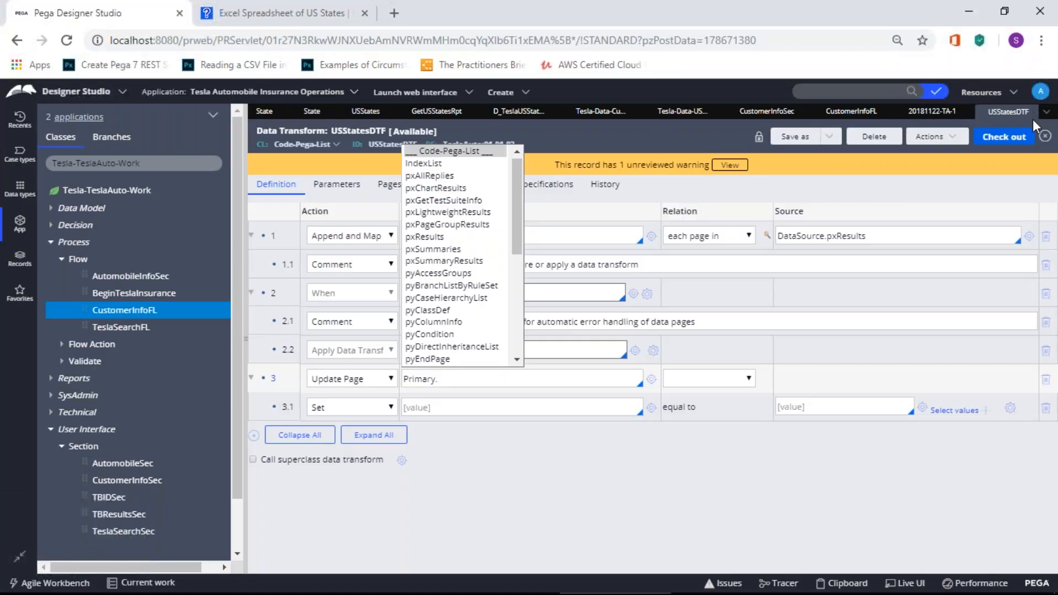
click(1036, 112)
click(811, 368)
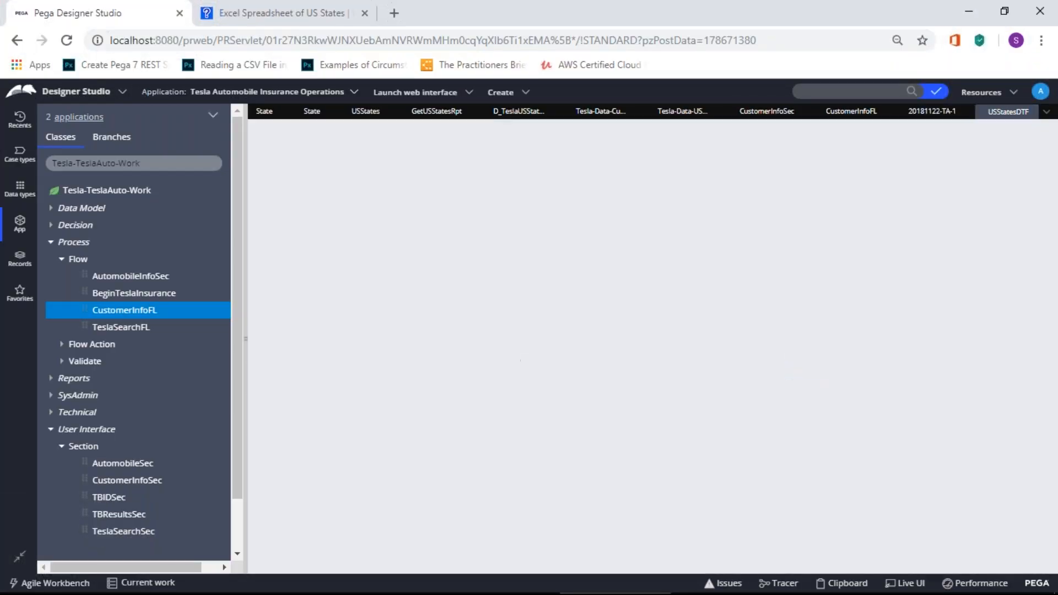
Step: Reopen the State dropdown's cell properties, inspect the List source Type options, then switch to Paint
scroll(686, 460, up, 2)
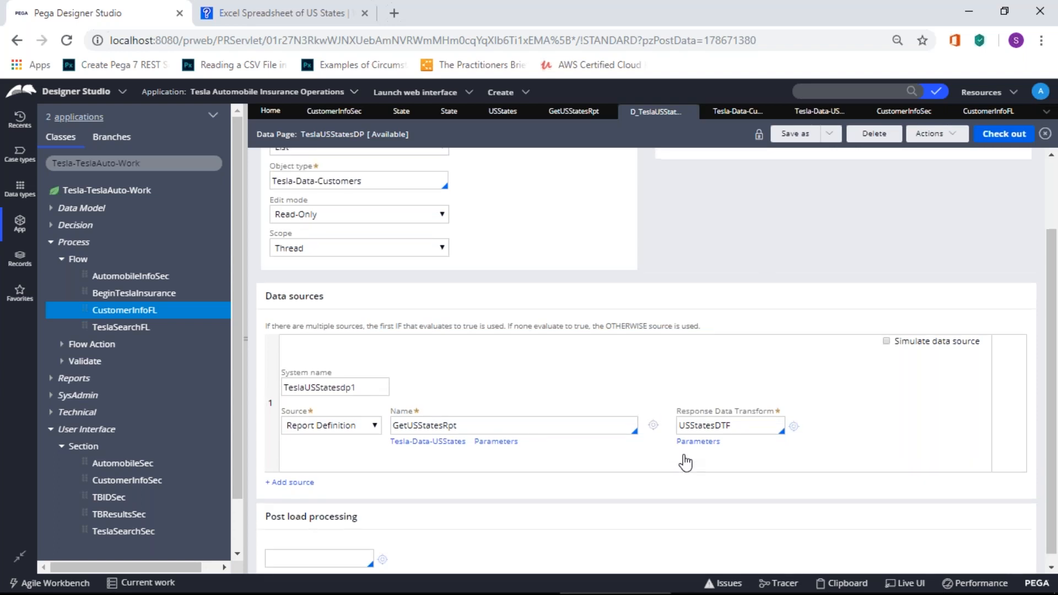
scroll(755, 503, down, 2)
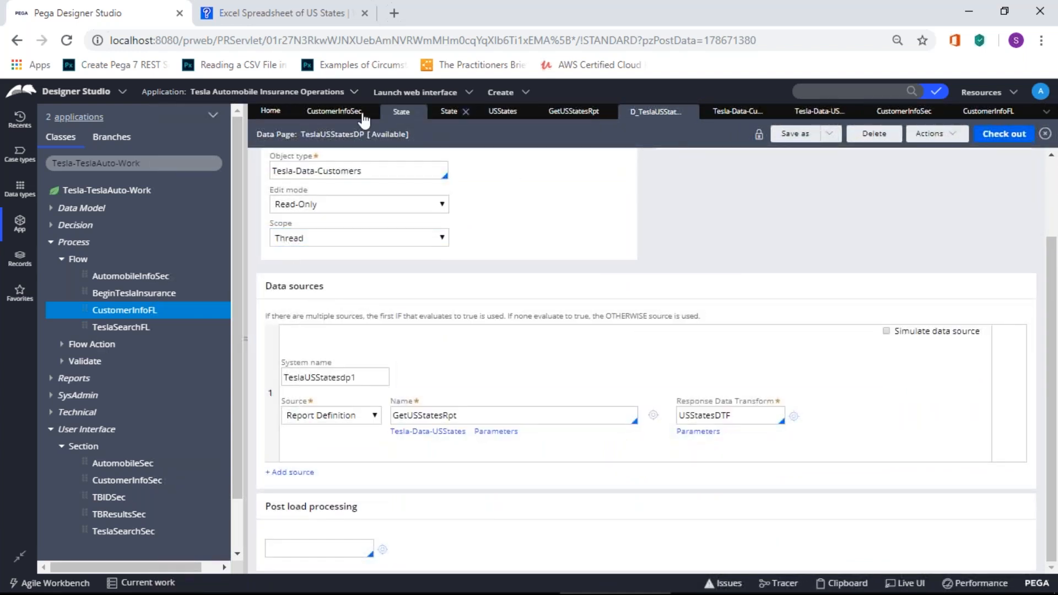
click(333, 114)
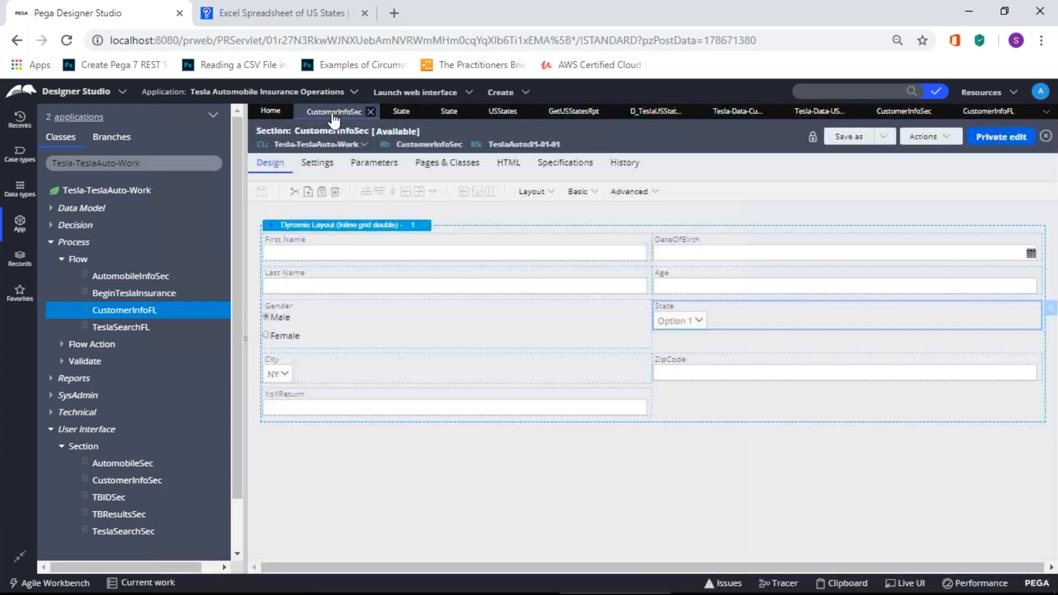
double_click(676, 318)
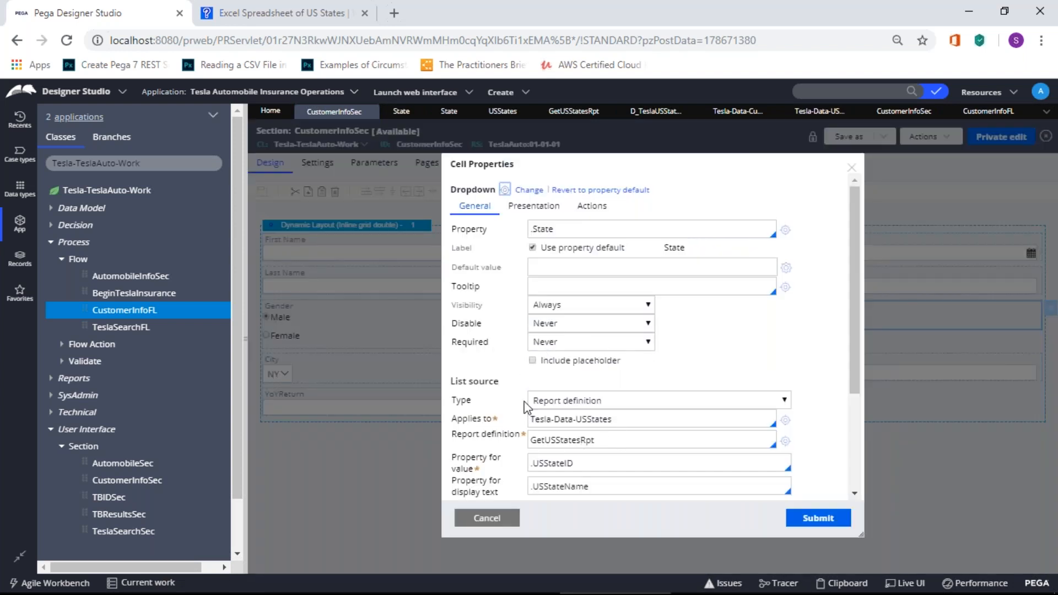
scroll(754, 396, down, 3)
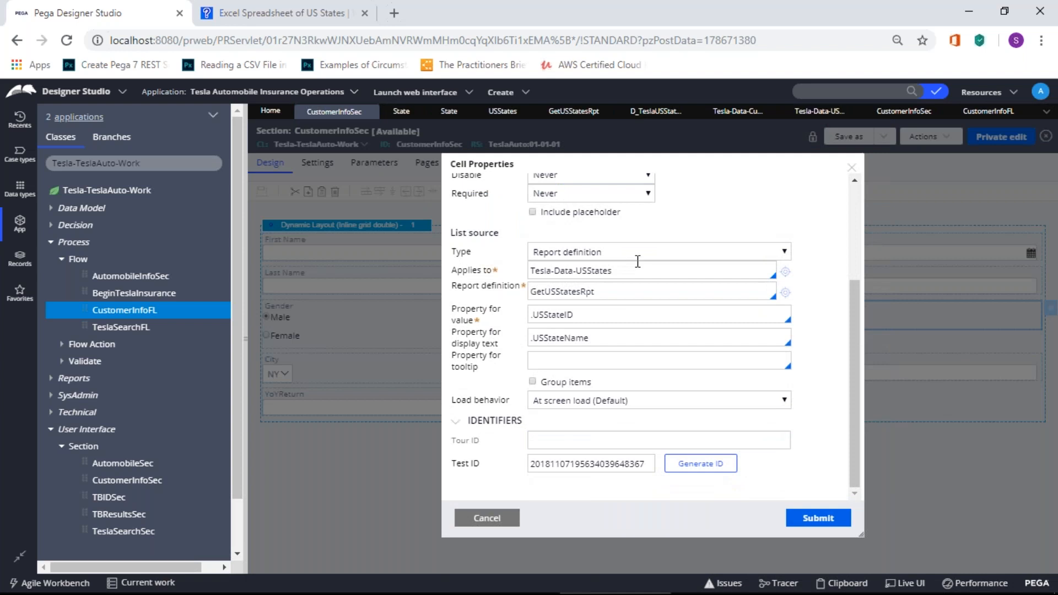
click(642, 257)
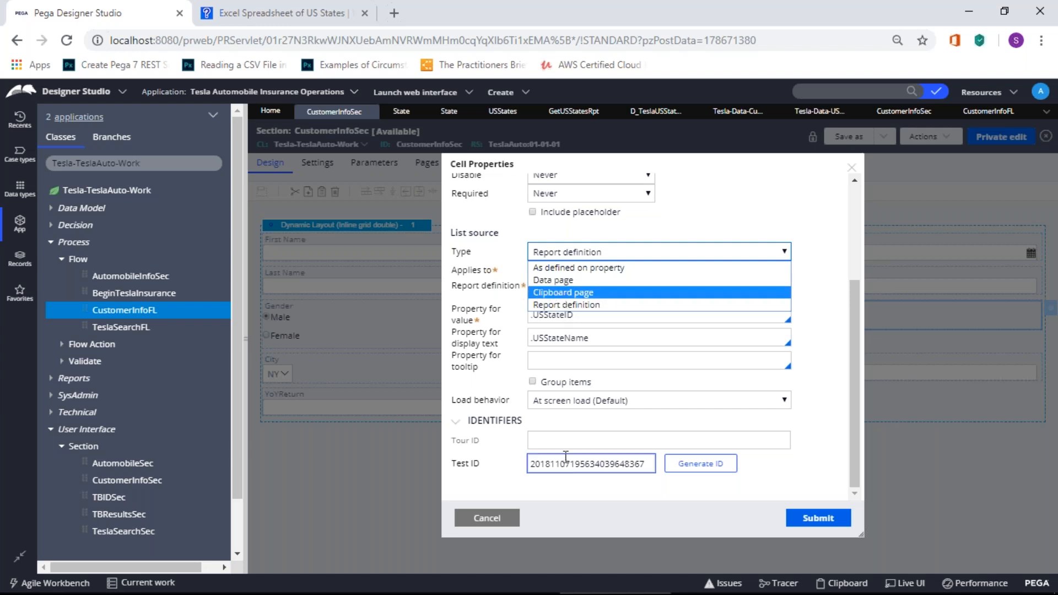
key(alt+Tab)
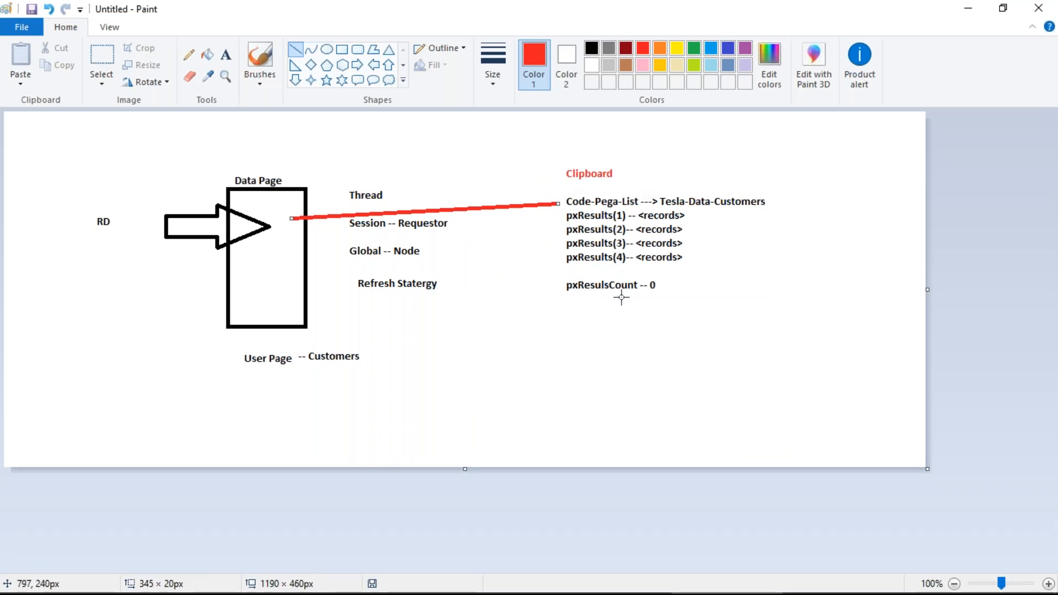
Step: Return from Paint to the State cell properties sourced from report definition GetUSStatesRpt
key(alt+Tab)
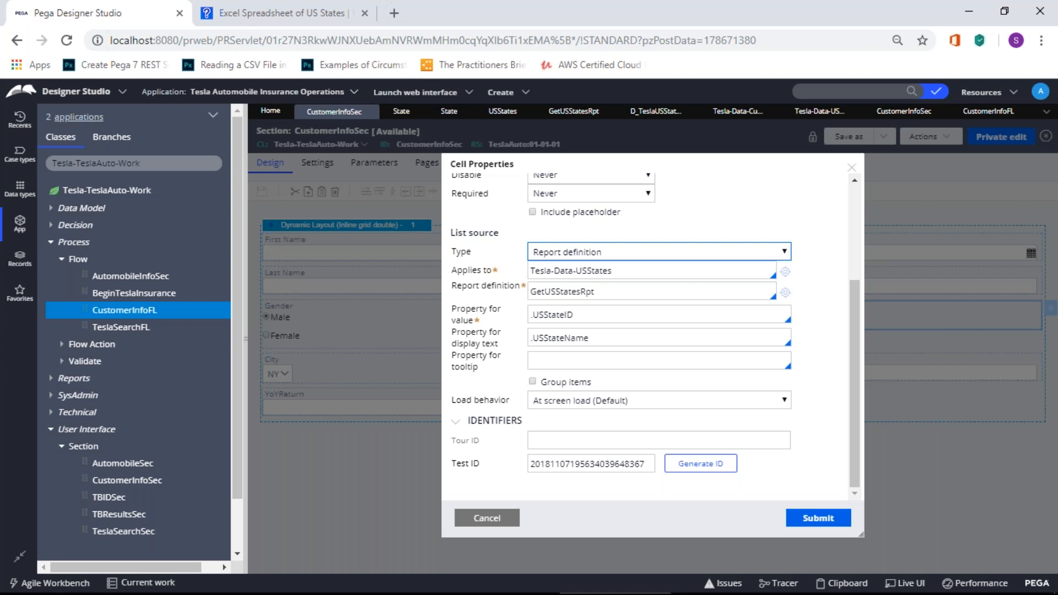
Step: Cancel the cell properties and tick Display in report browser on GetUSStatesRpt's Report Viewer settings
click(487, 516)
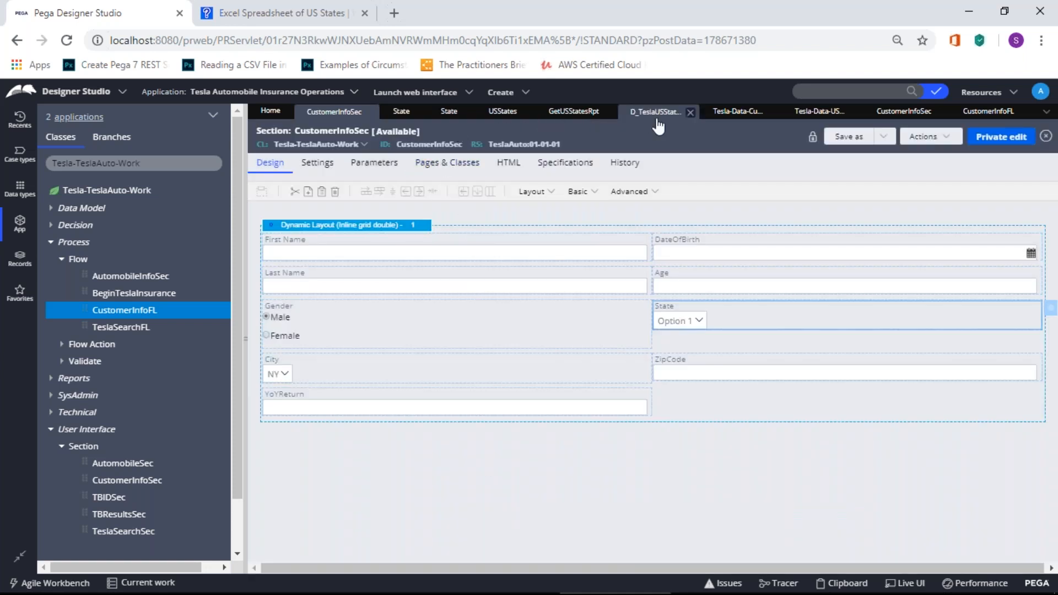
click(556, 116)
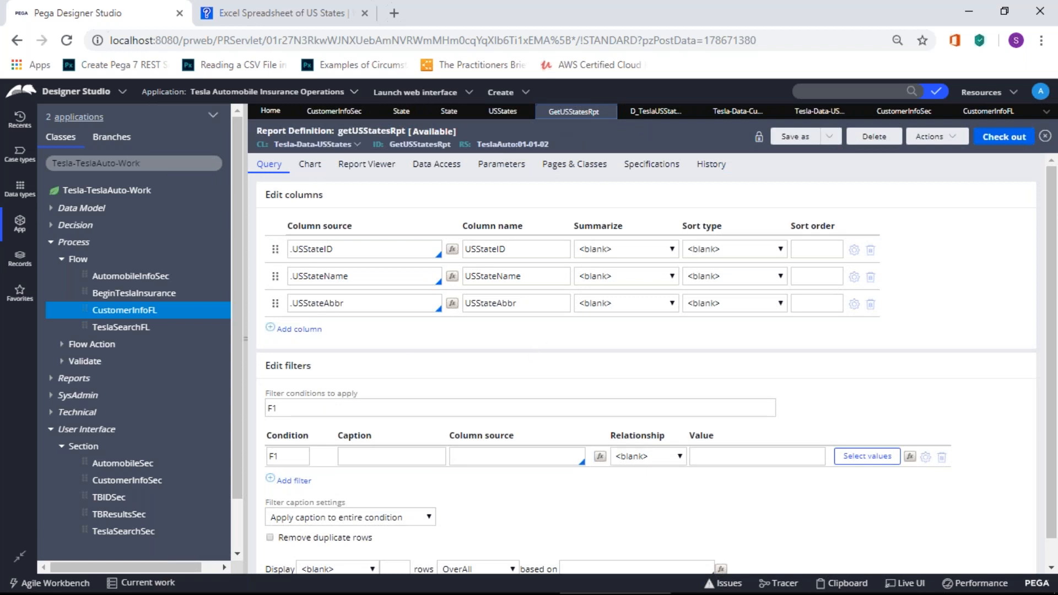
mouse_move(802, 594)
click(369, 170)
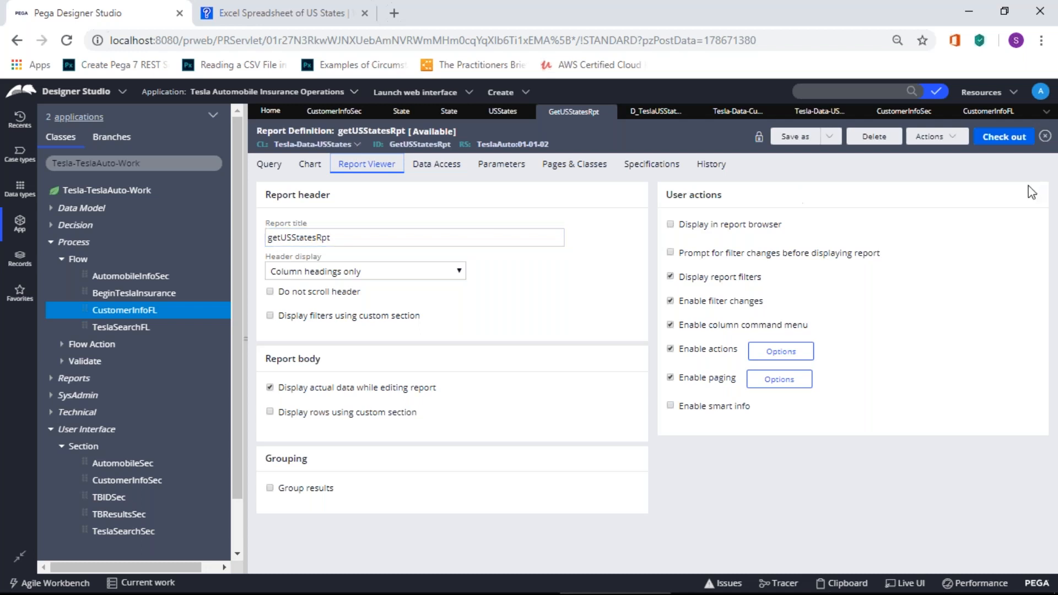
click(669, 225)
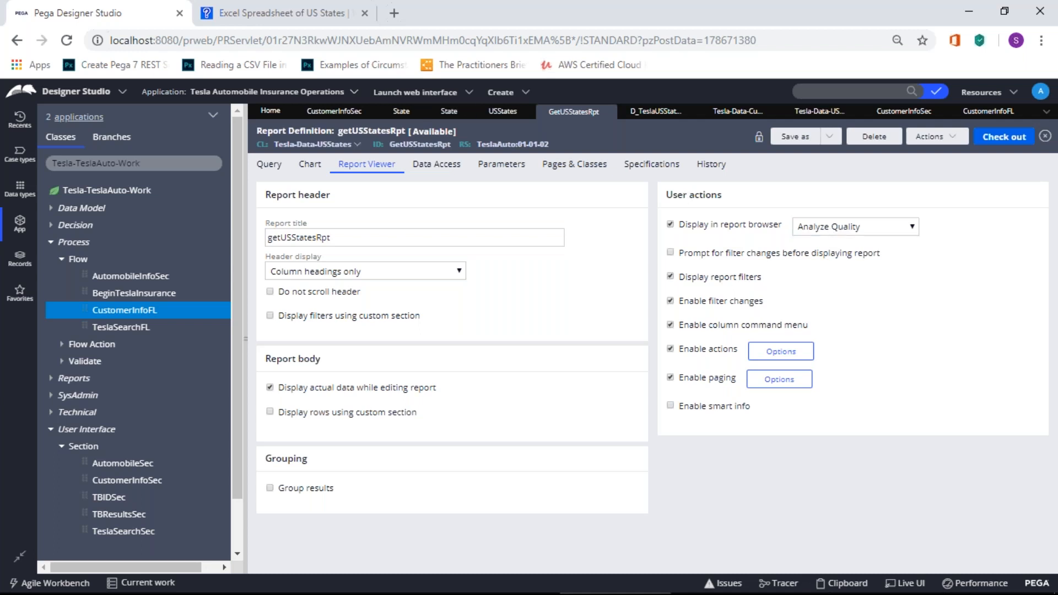
Step: Launch the Case Manager portal and check its Reports page while keeping report-browser display enabled
click(416, 92)
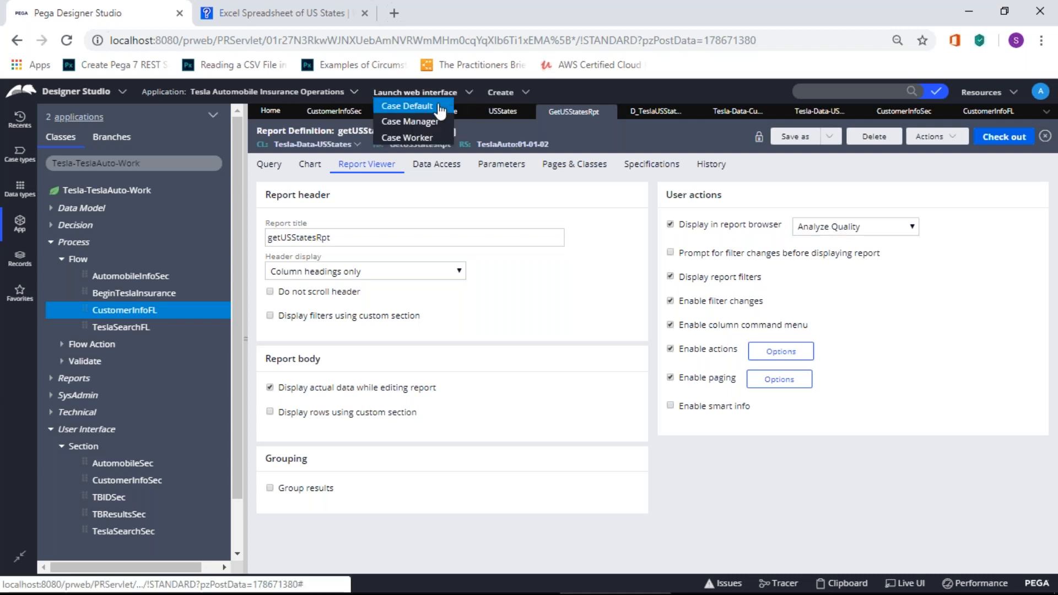
click(418, 122)
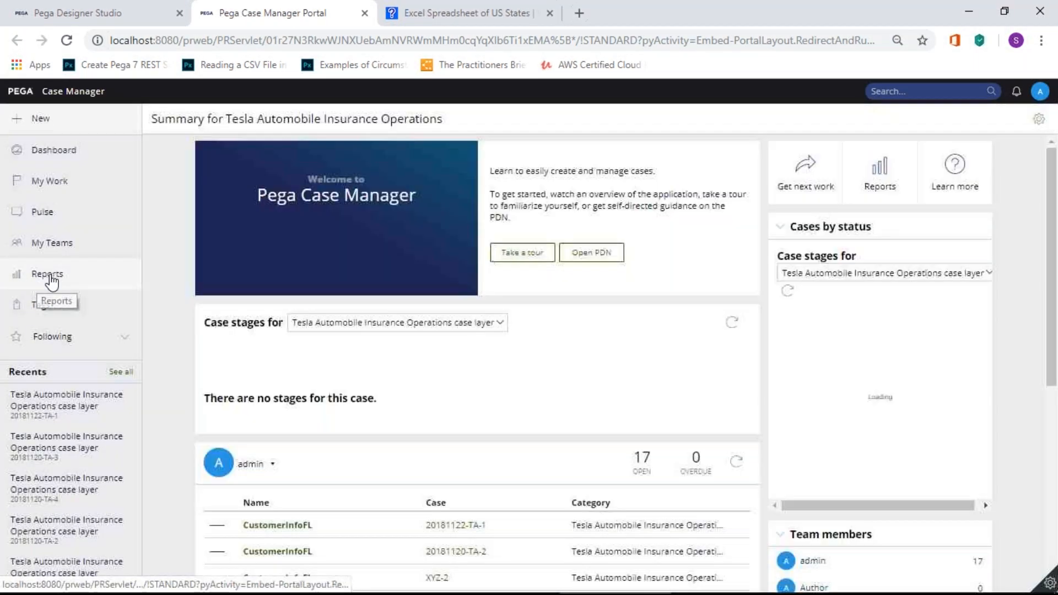
click(56, 281)
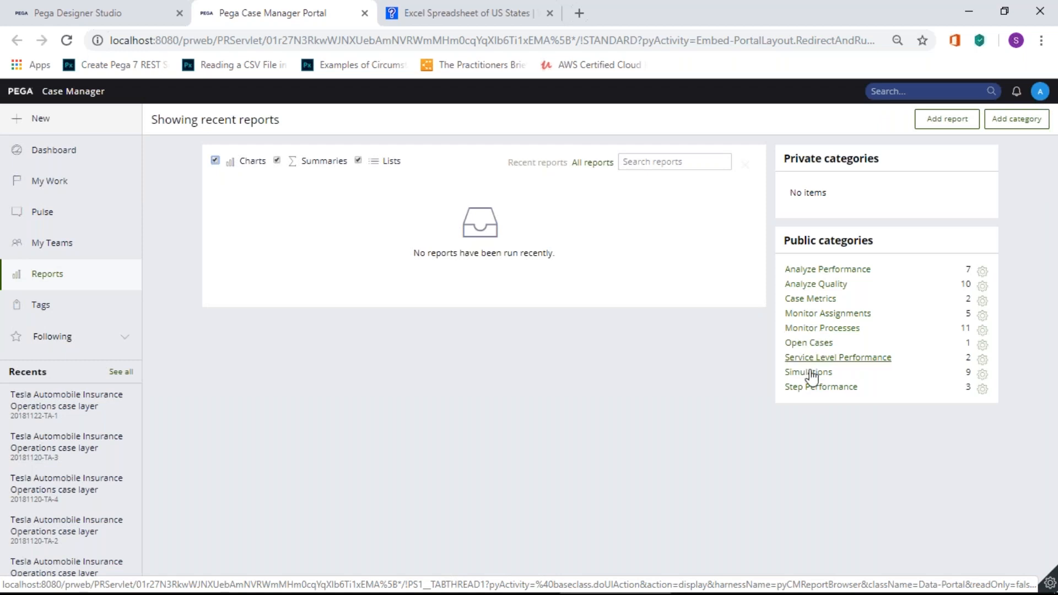
click(111, 21)
click(669, 225)
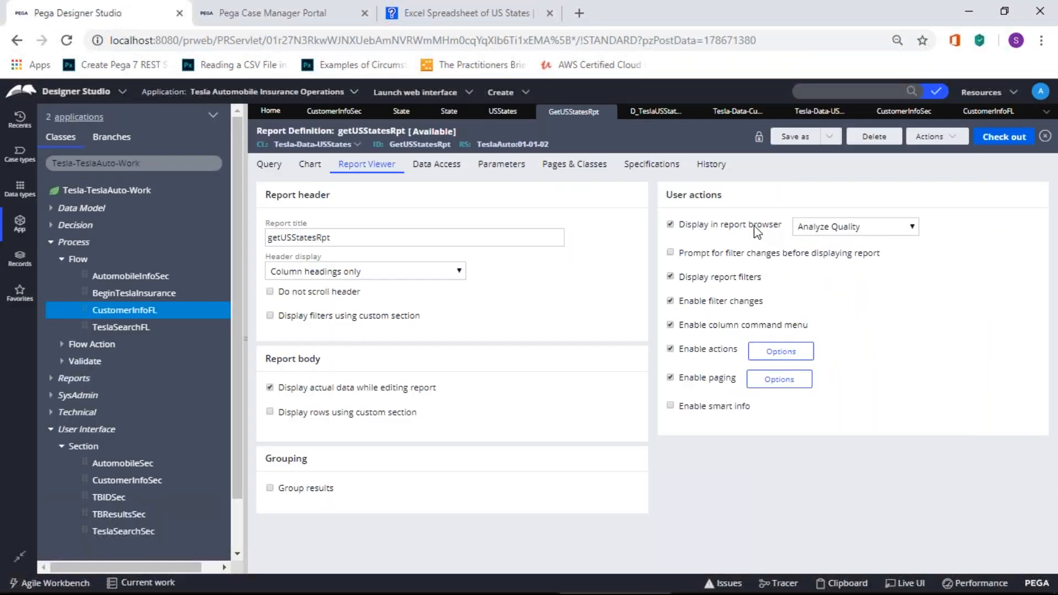
click(329, 21)
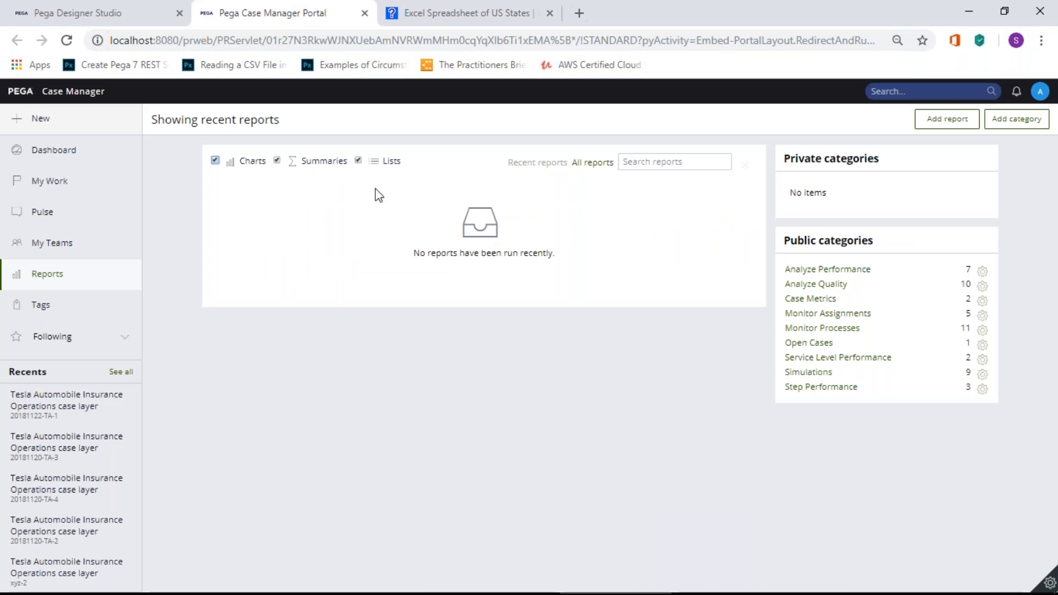
click(55, 276)
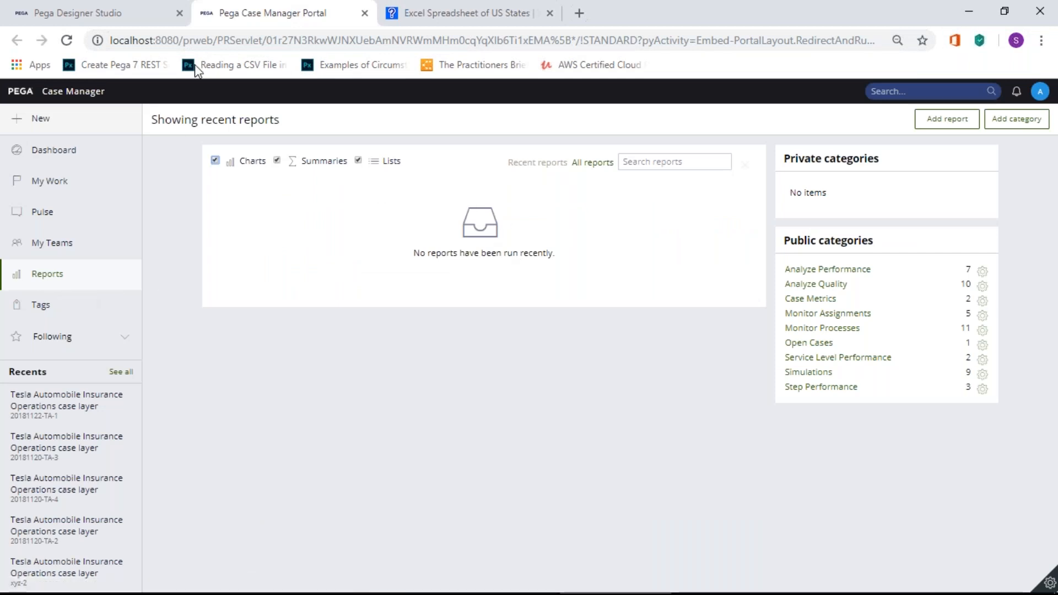
Step: Change getUSStatesRpt's report browser category to Open Cases
click(80, 13)
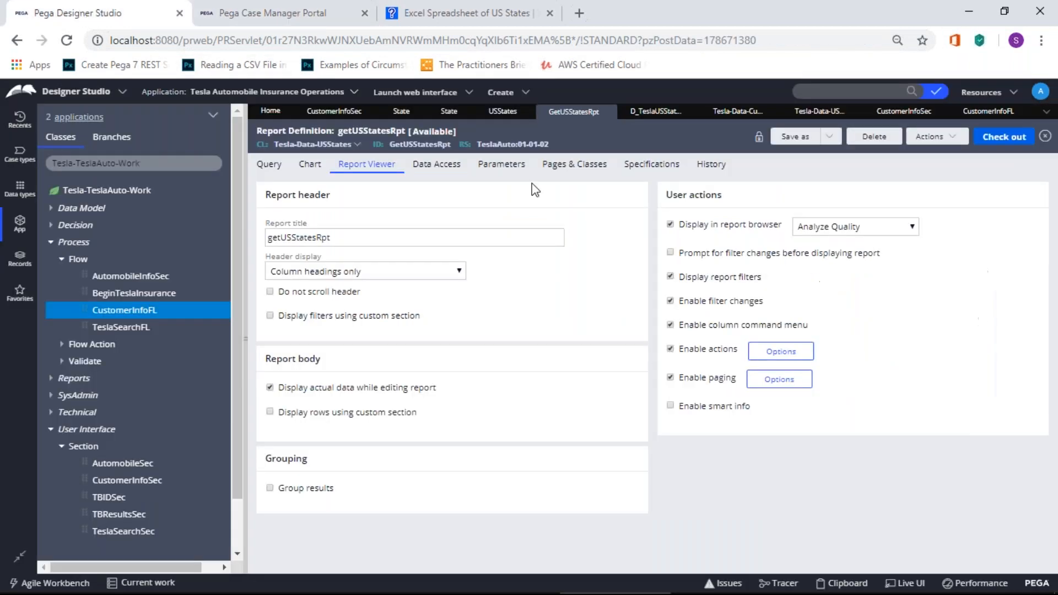
click(823, 235)
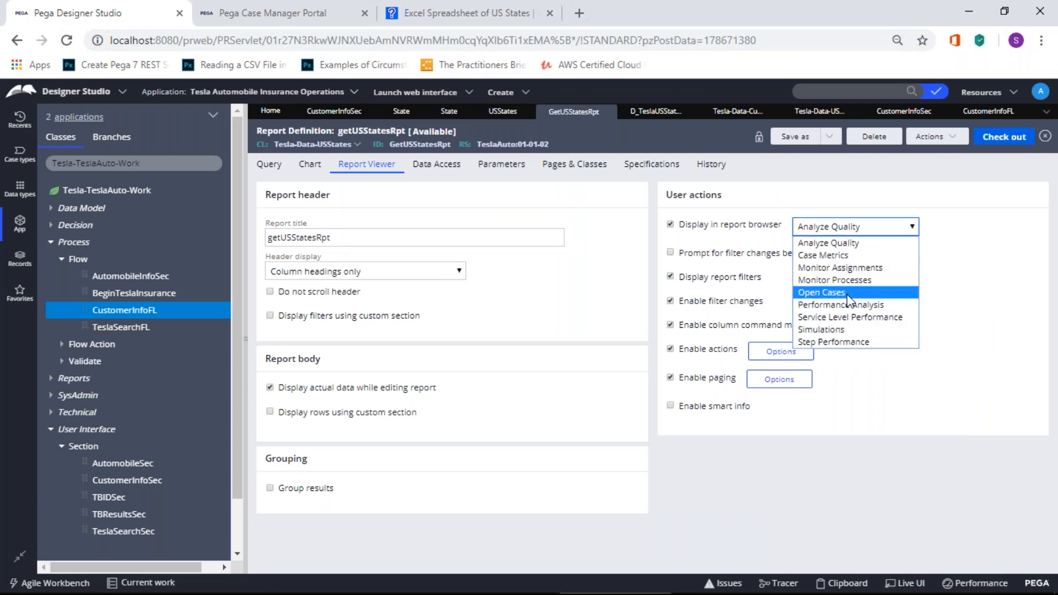
click(847, 298)
click(848, 230)
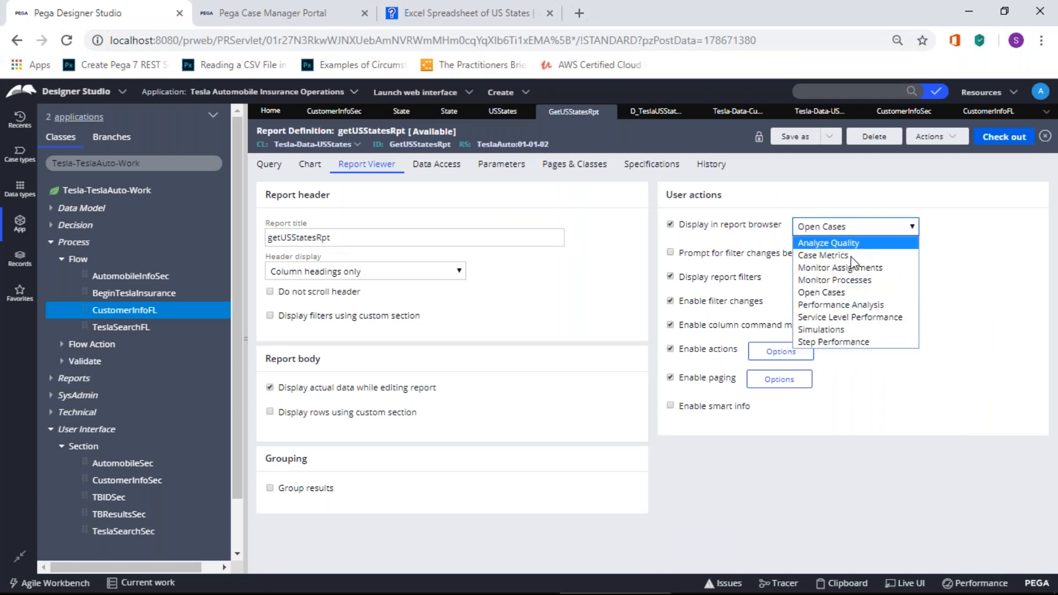
click(850, 291)
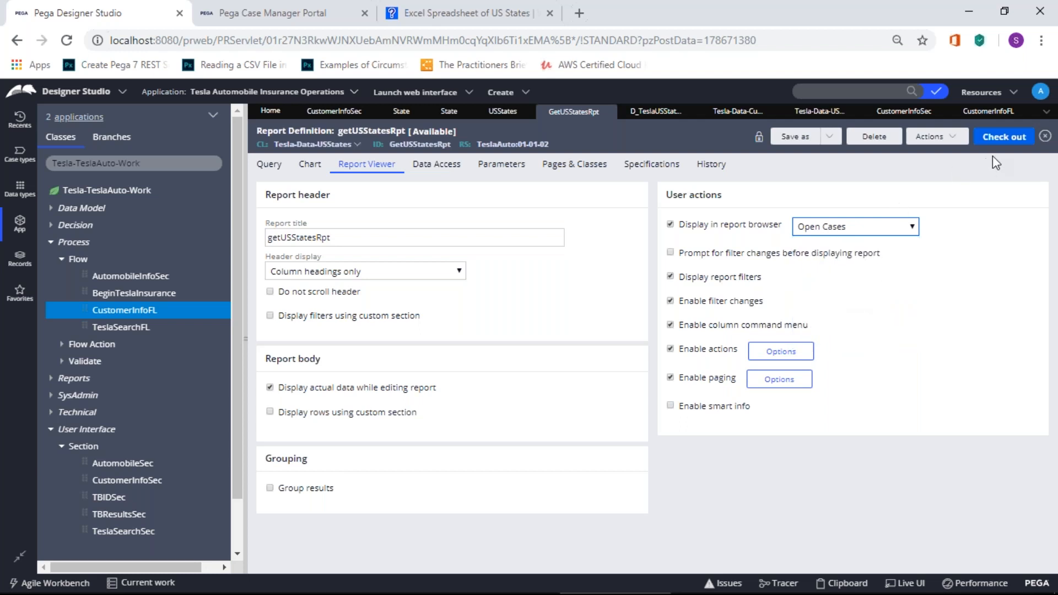
Step: Check out getUSStatesRpt, then check it in with a short comment
click(1007, 141)
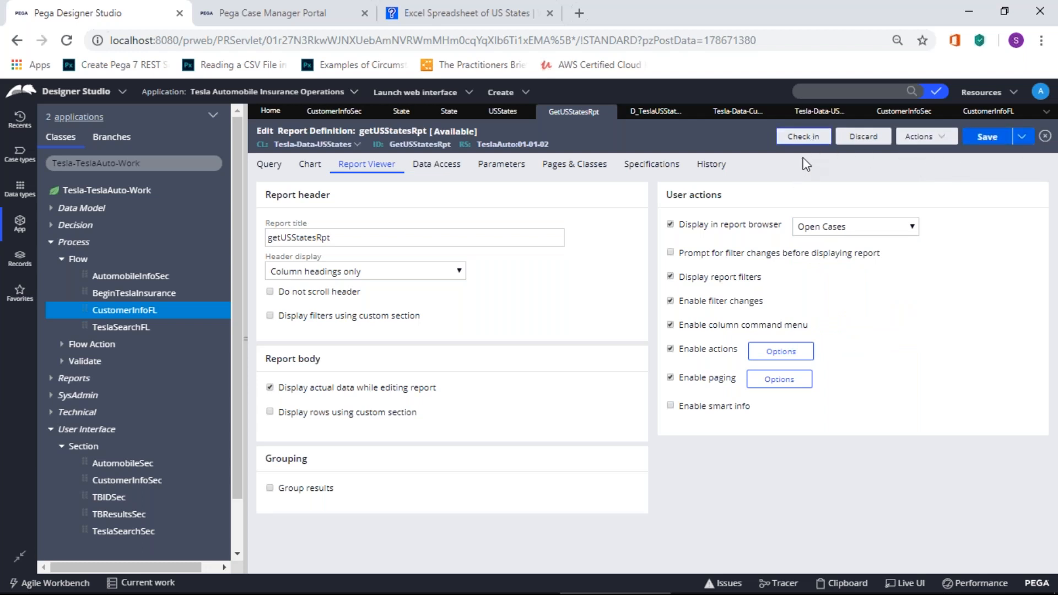
click(808, 138)
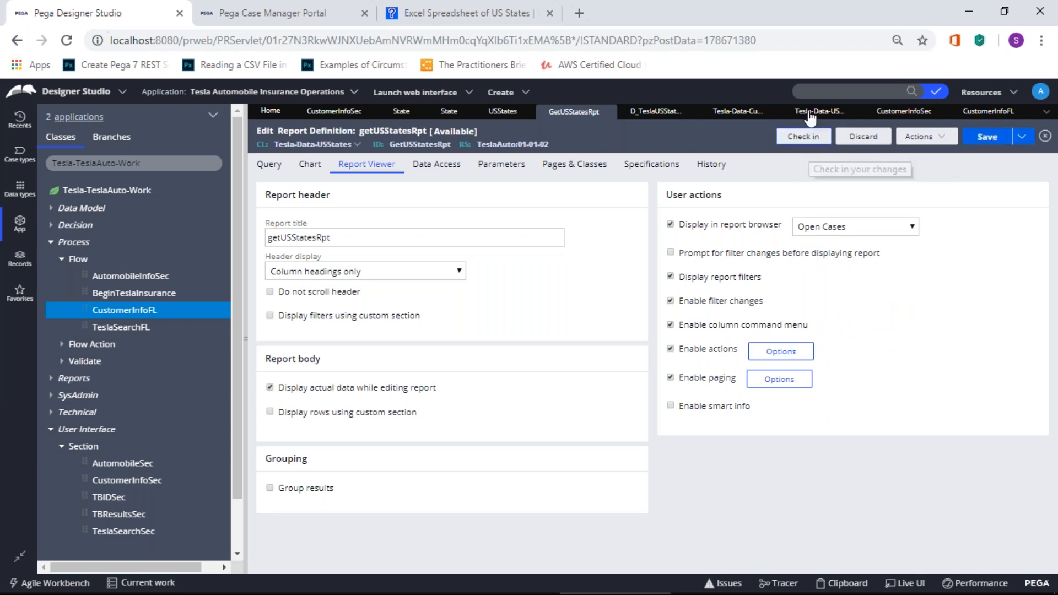
click(806, 138)
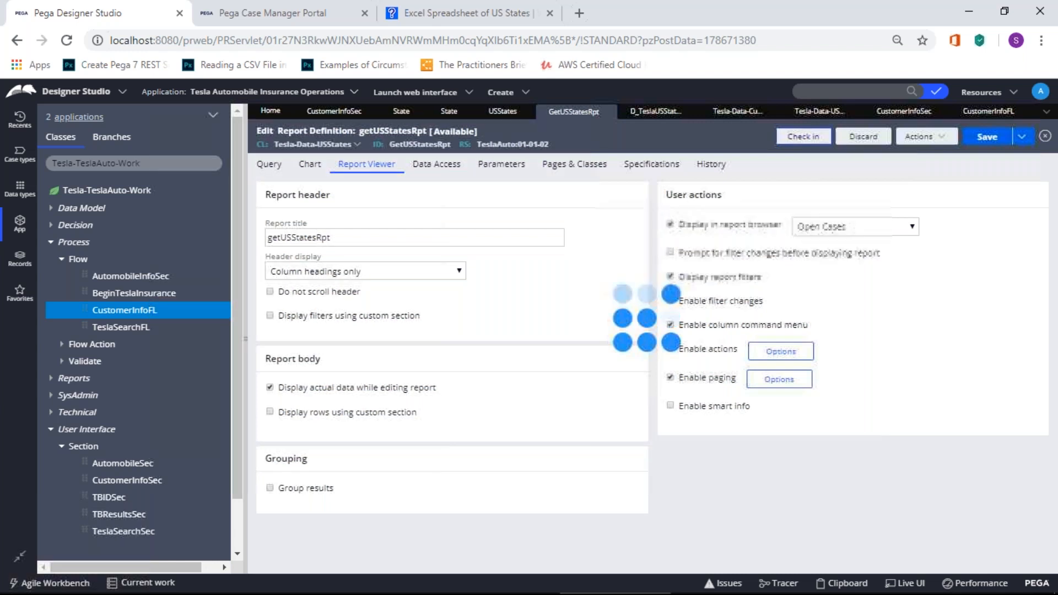
click(529, 328)
text(fghfgh)
click(829, 402)
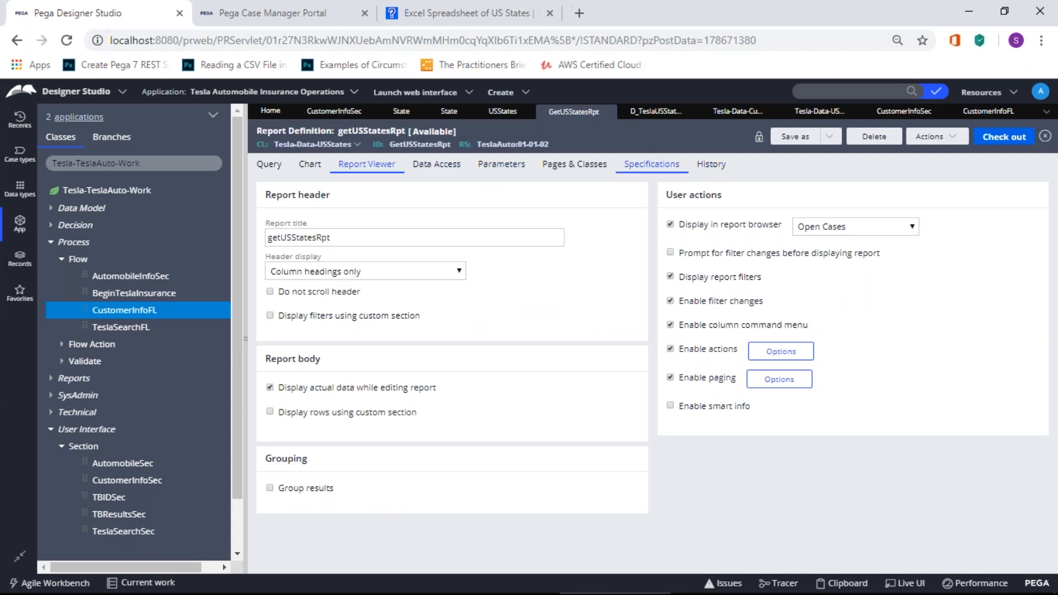
Step: Run getUSStatesRpt from Case Manager's Open Cases reports, listing all 50 US states
click(301, 21)
click(53, 150)
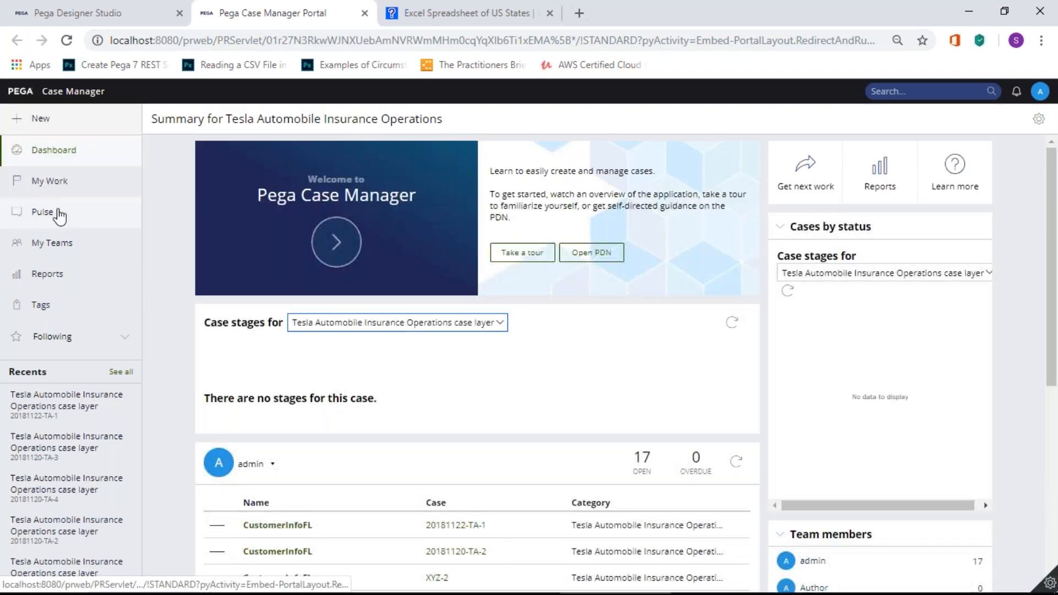
click(47, 274)
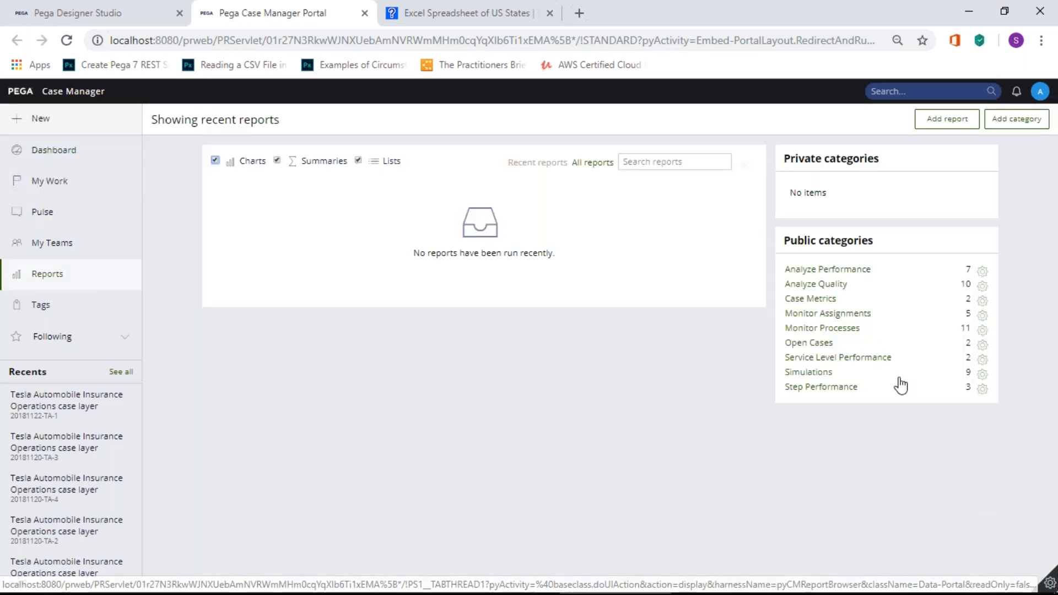
click(823, 344)
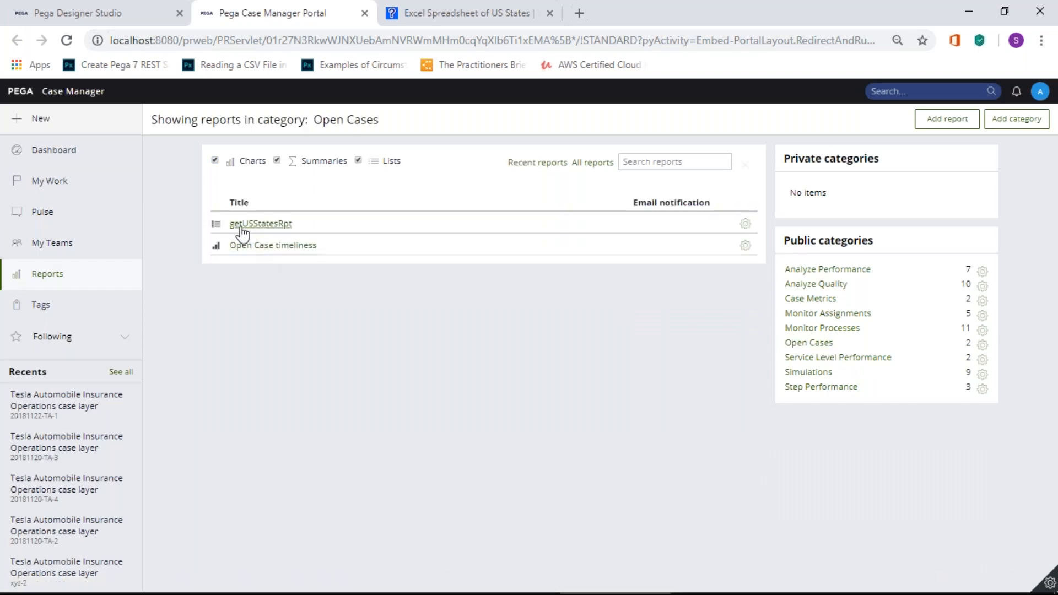
click(265, 226)
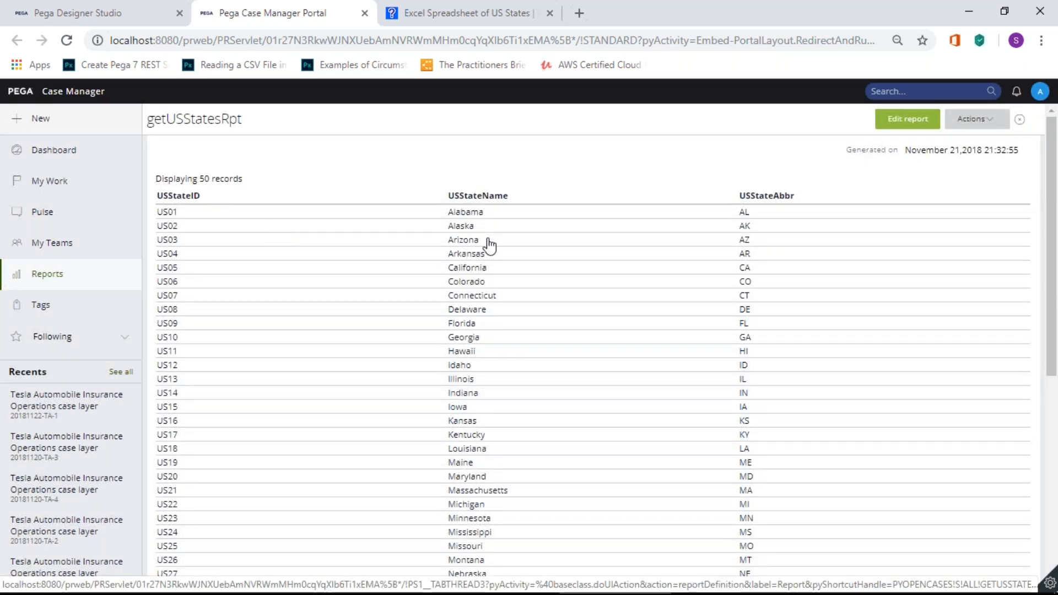
scroll(489, 245, down, 7)
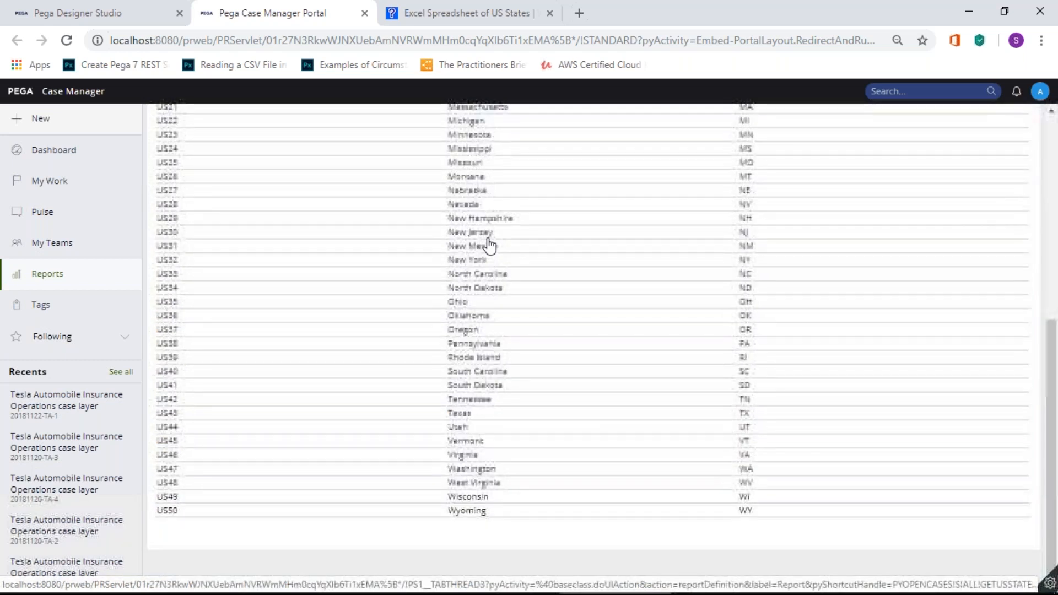
scroll(489, 245, up, 7)
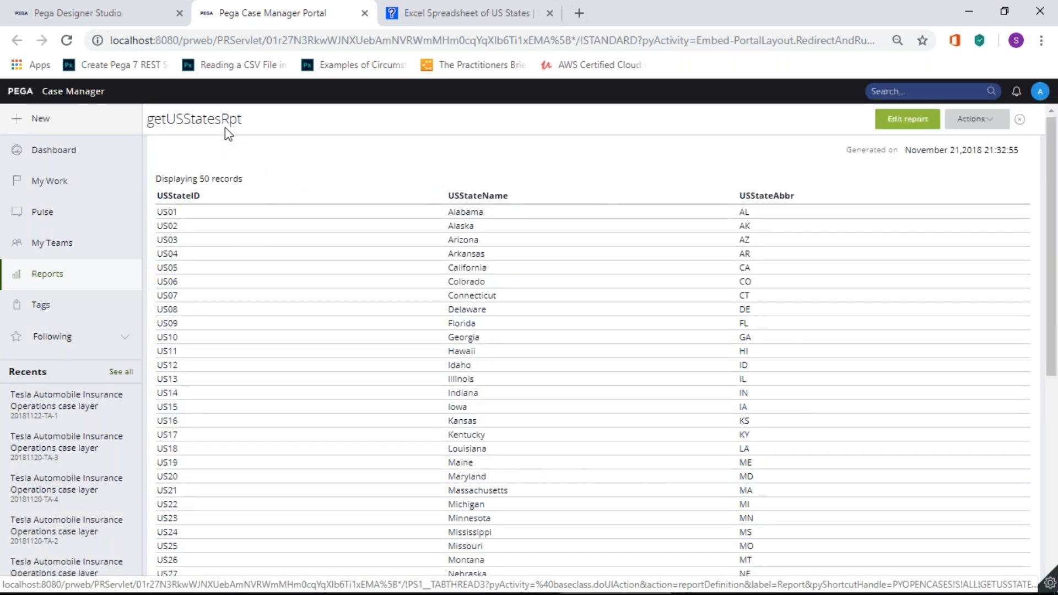
Step: Compare the report's chart and column settings in Designer Studio with the results
click(99, 13)
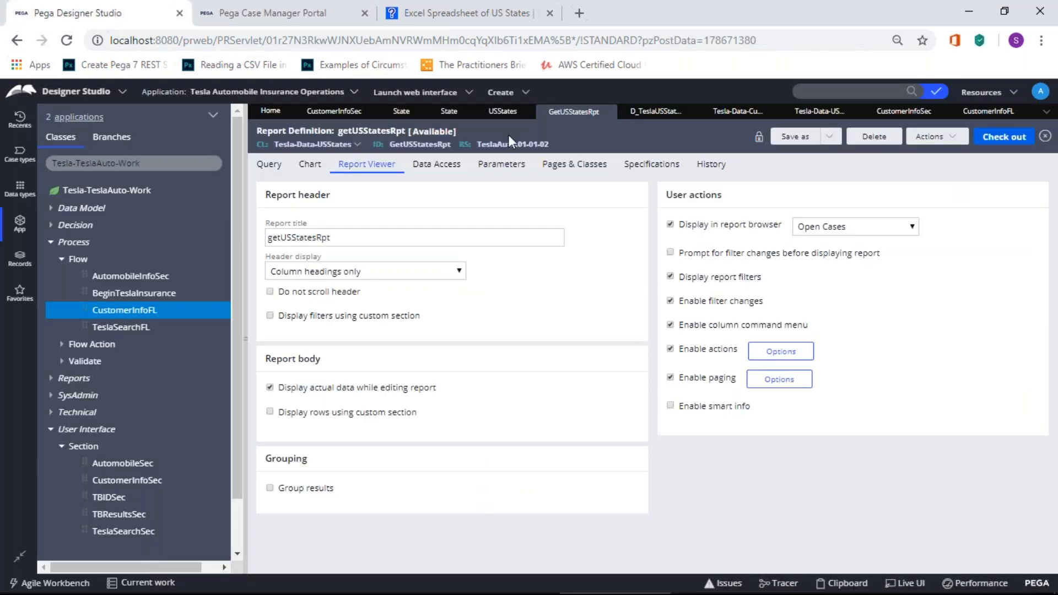
click(312, 165)
click(267, 165)
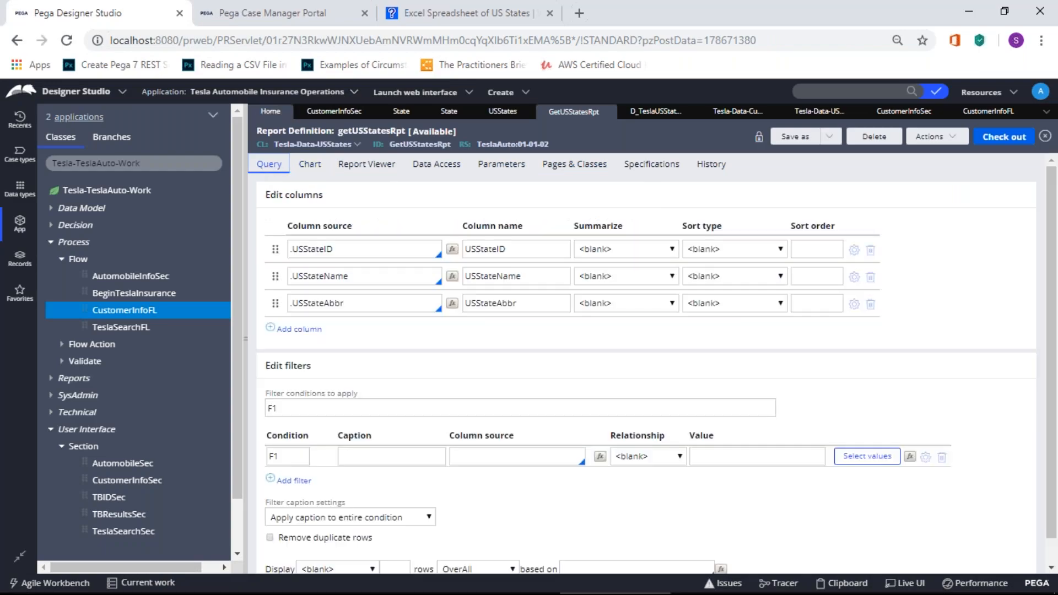
click(286, 19)
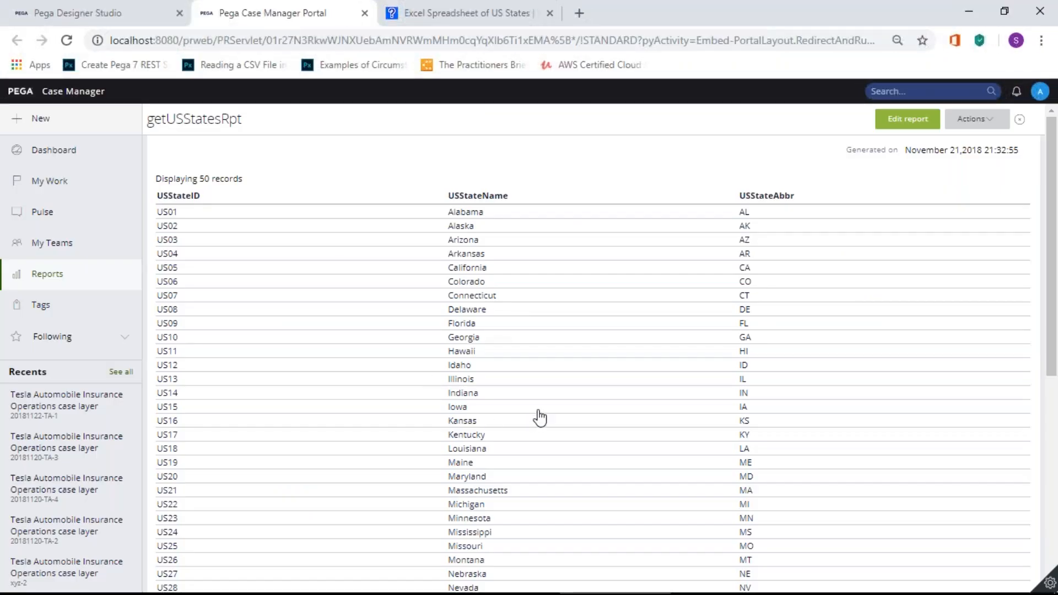
scroll(649, 438, down, 4)
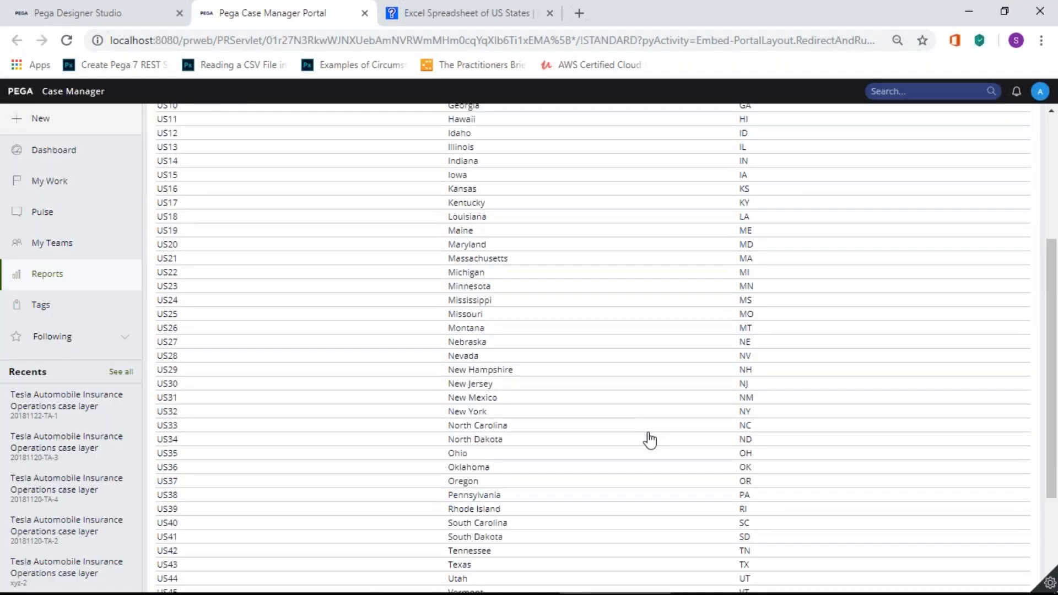
scroll(649, 439, up, 5)
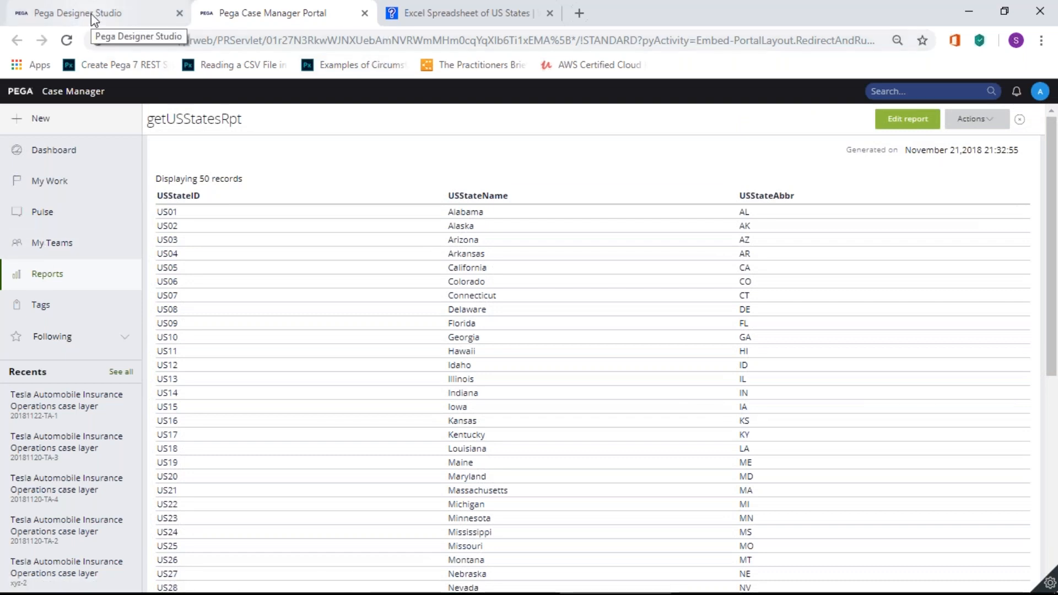
click(91, 13)
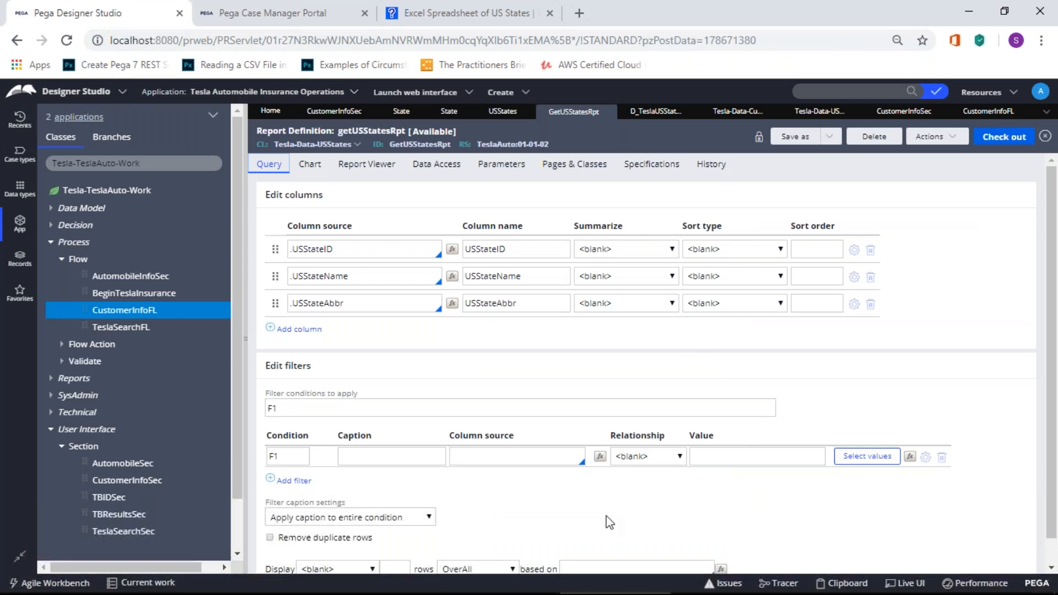
click(417, 455)
mouse_move(986, 589)
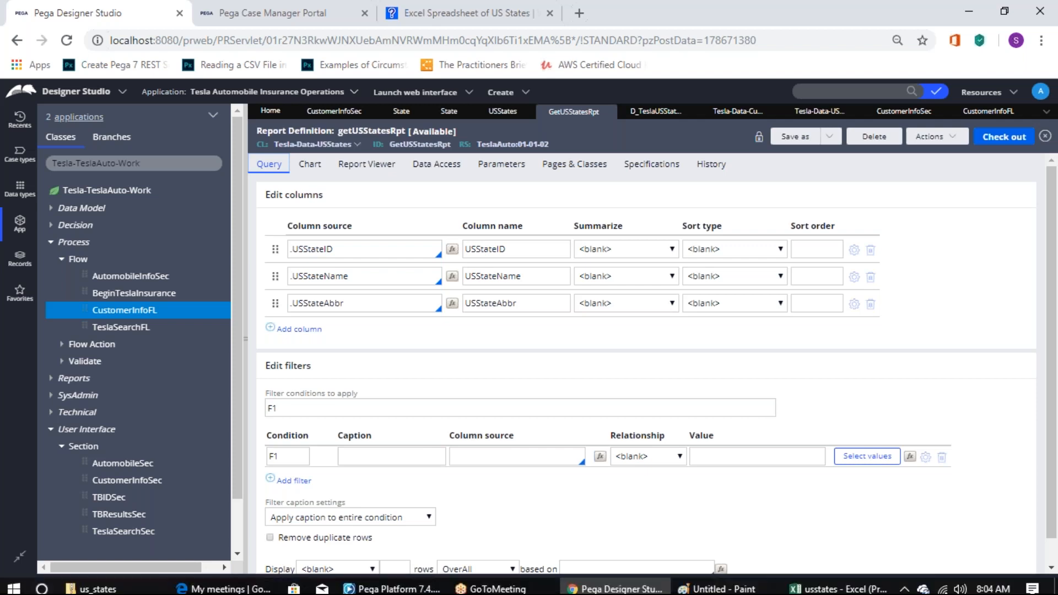
Step: Page the taskbar calendar to December 2018 and back, then return to the getUSStatesRpt report
click(986, 588)
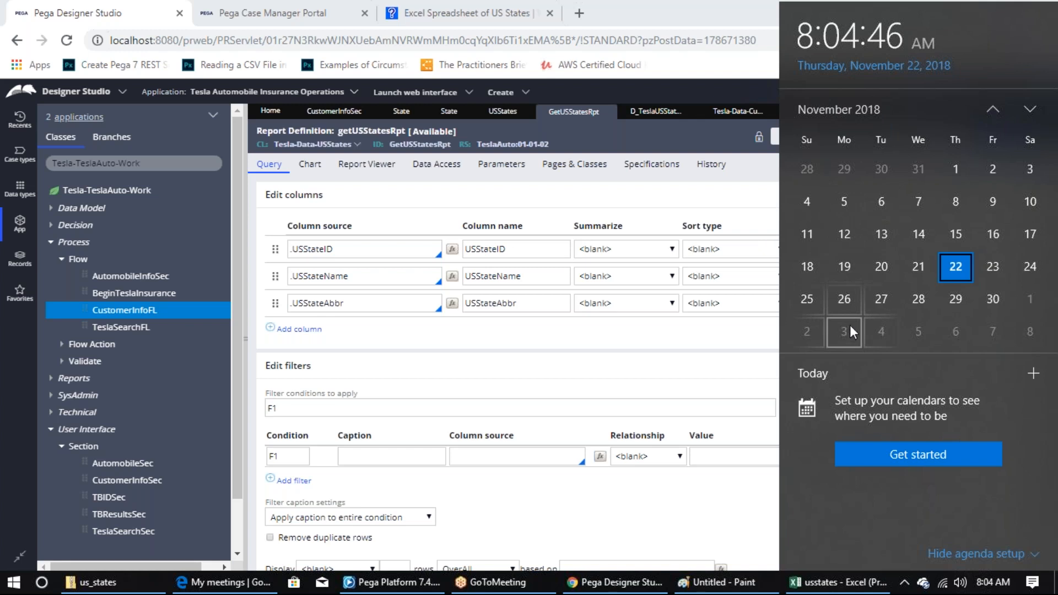
click(1029, 109)
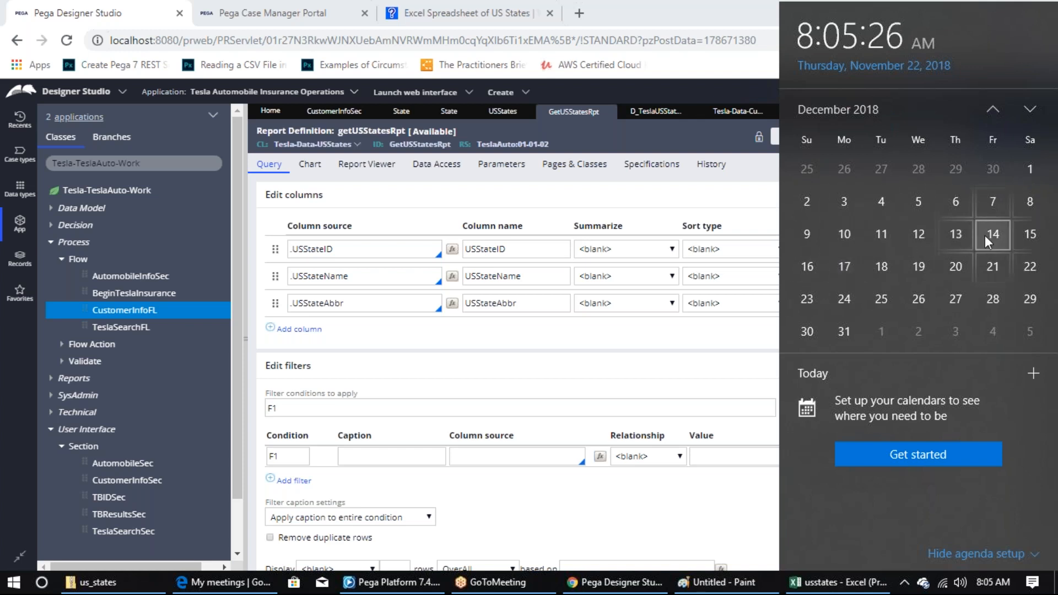
click(992, 110)
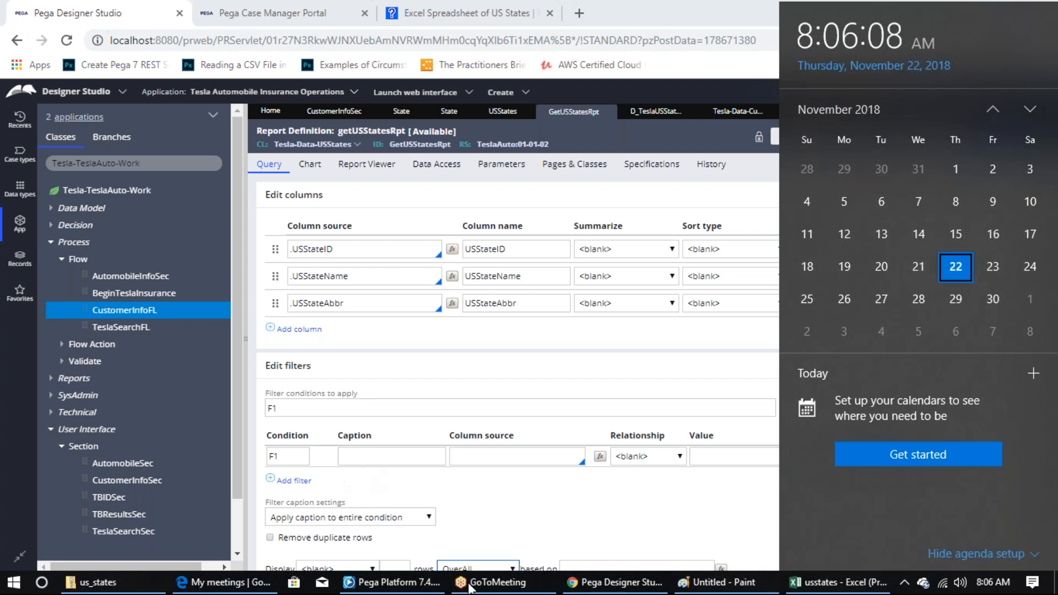
click(282, 17)
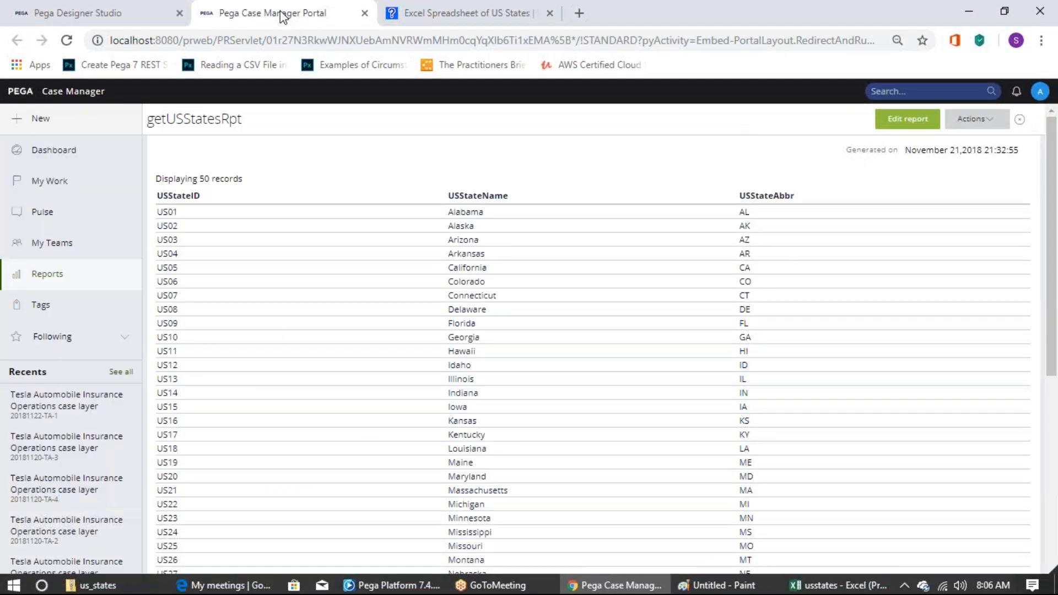
click(307, 40)
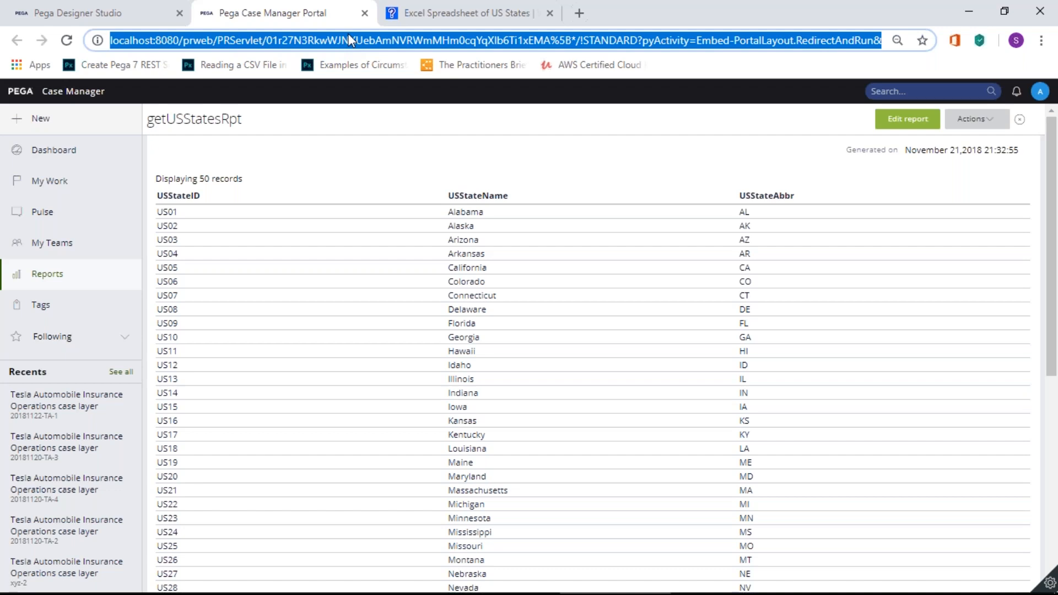
text(ww)
key(BackSpace)
key(BackSpace)
key(BackSpace)
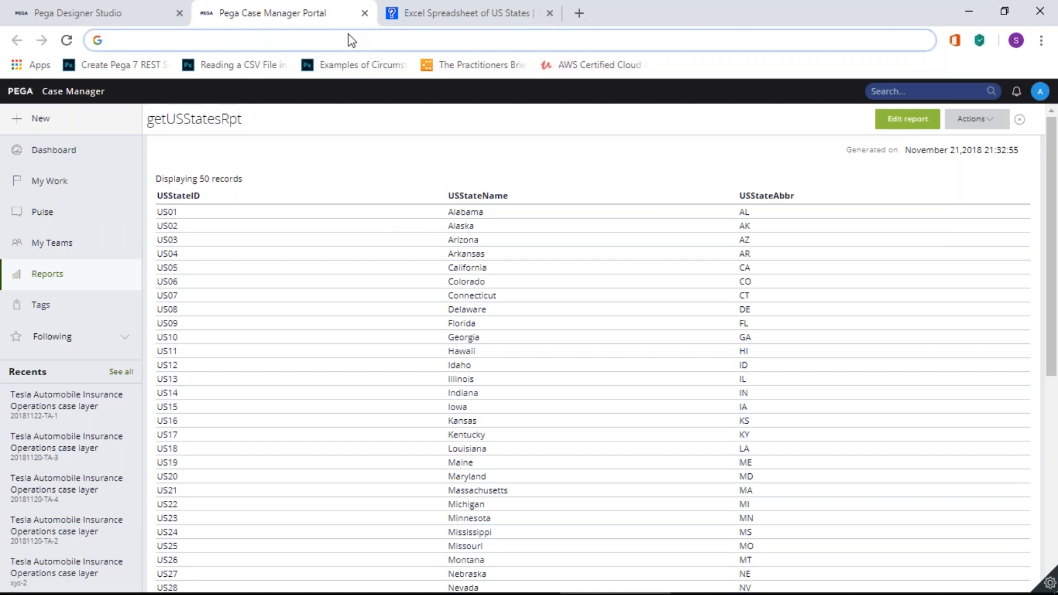
text(ww.)
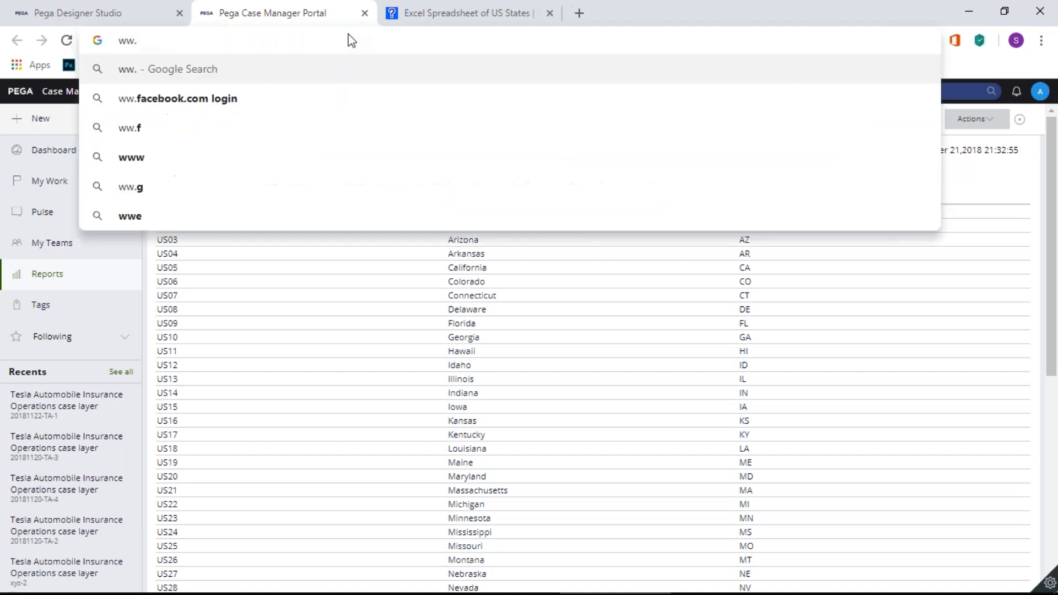
text(w.gm)
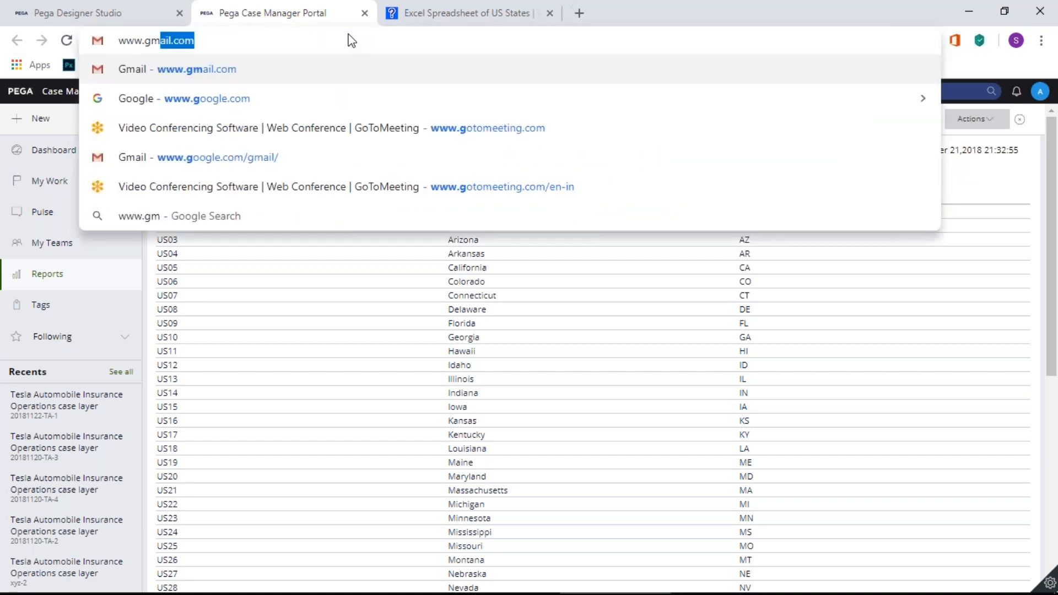
key(Return)
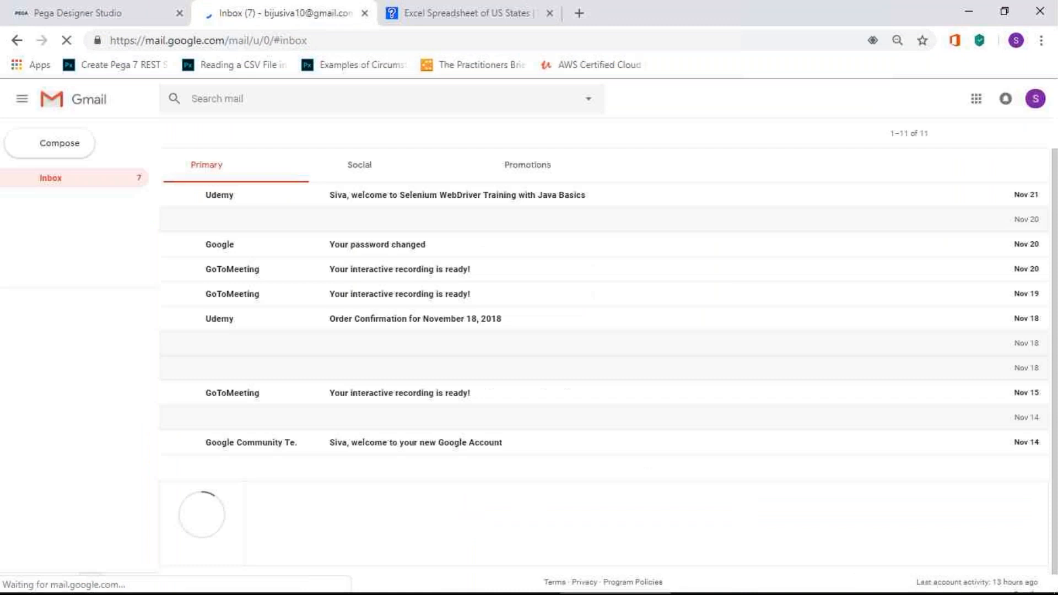
Step: Switch Gmail to the other Google account using its saved password
click(1035, 100)
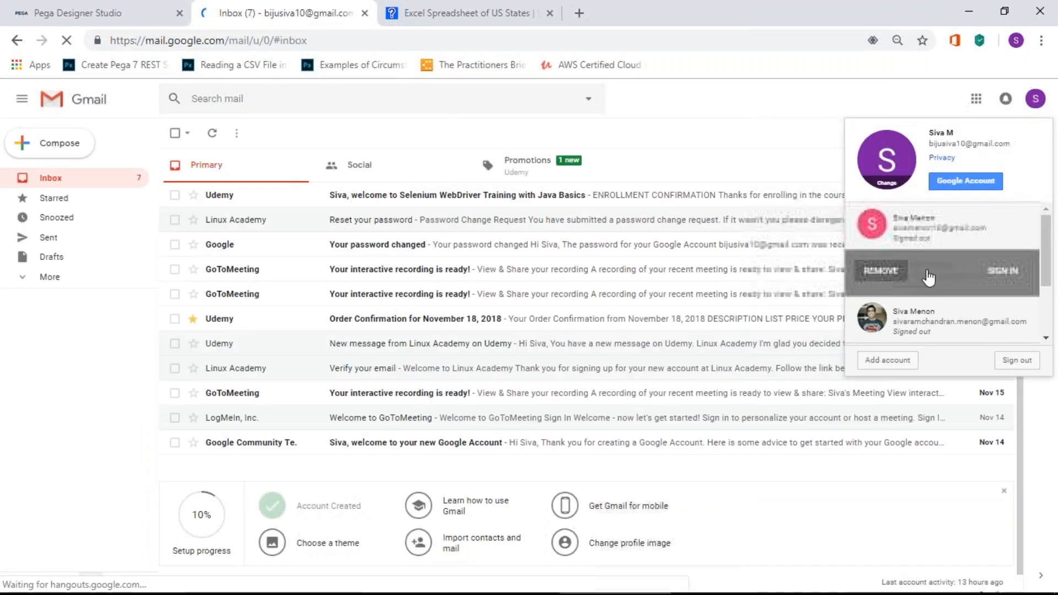
click(995, 269)
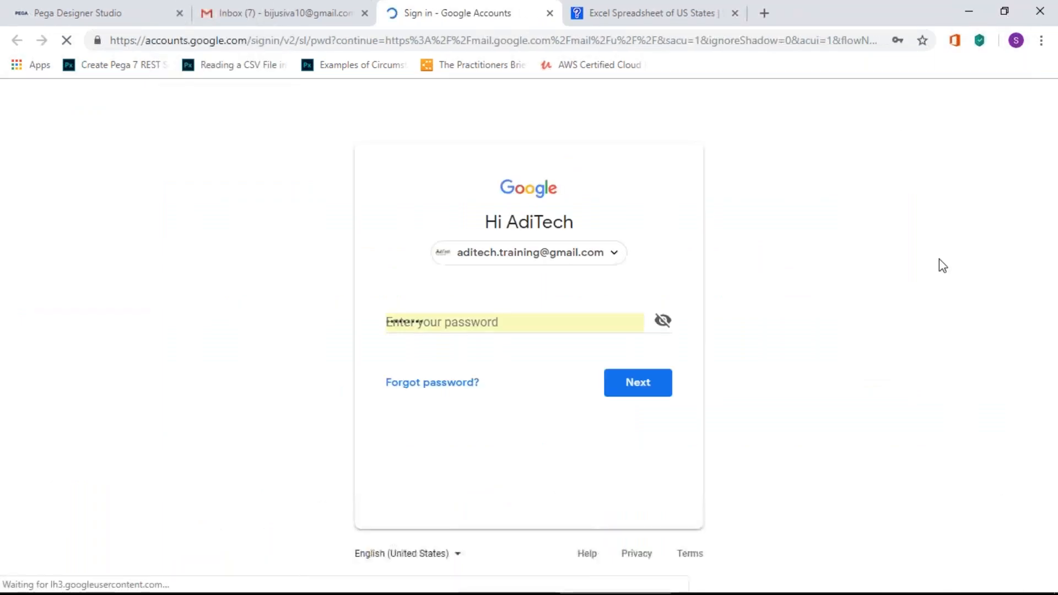
click(635, 384)
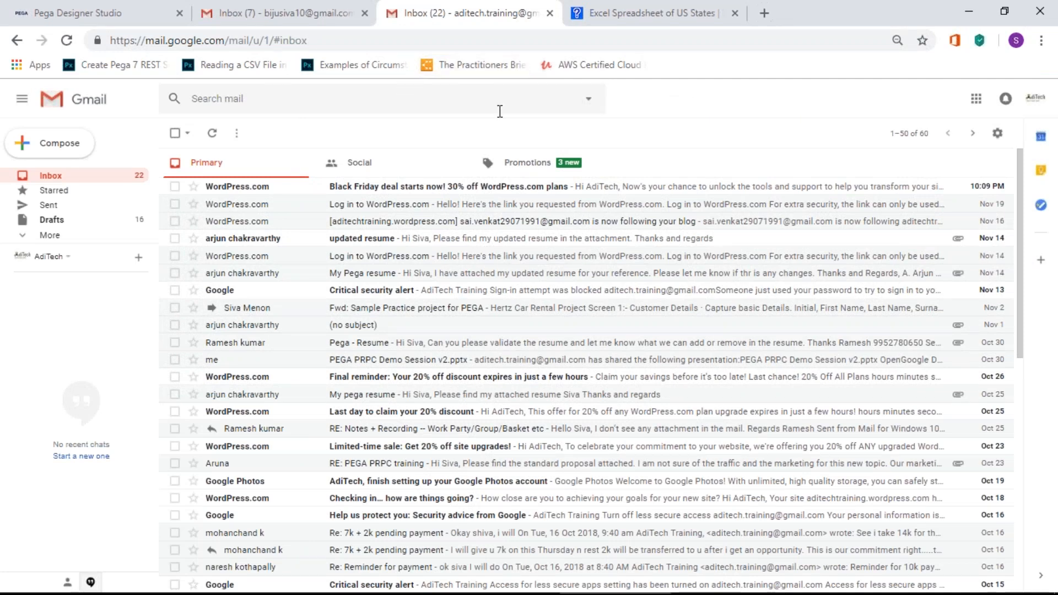
Step: Open Google Drive from the Google apps grid in a new tab
click(233, 40)
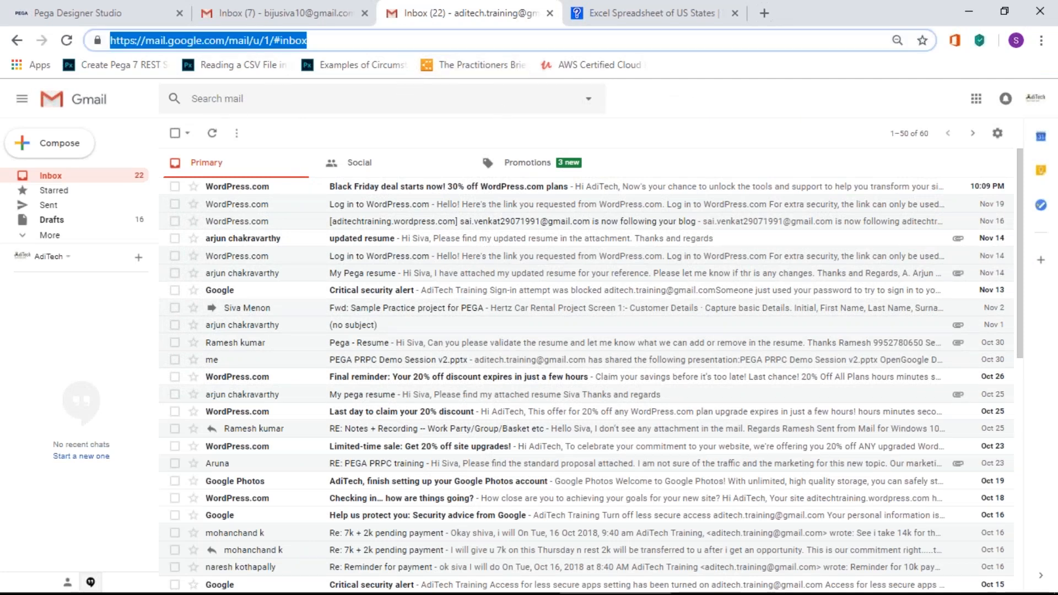
click(975, 99)
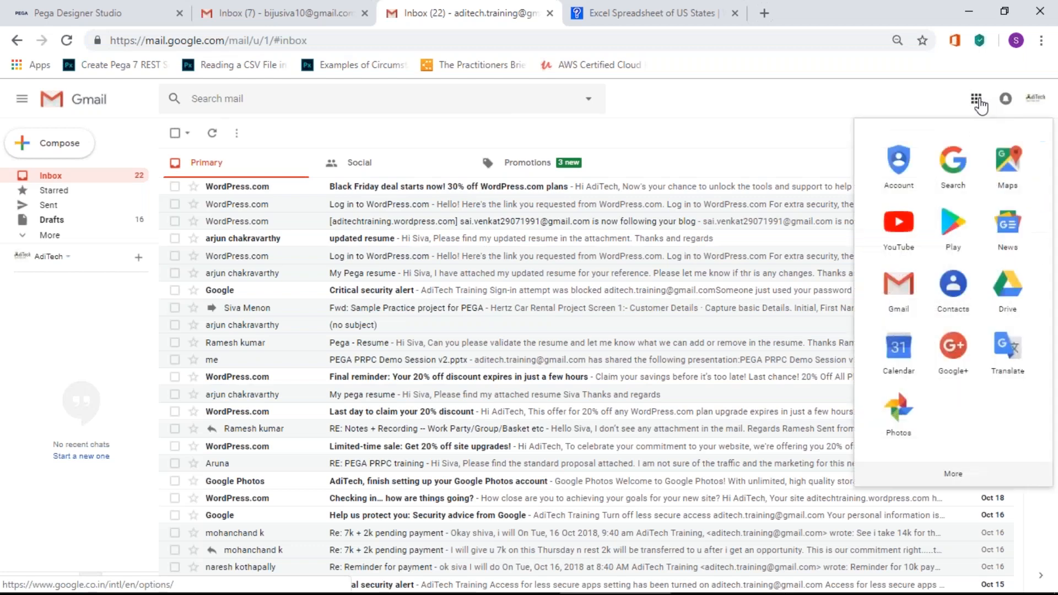
click(1006, 285)
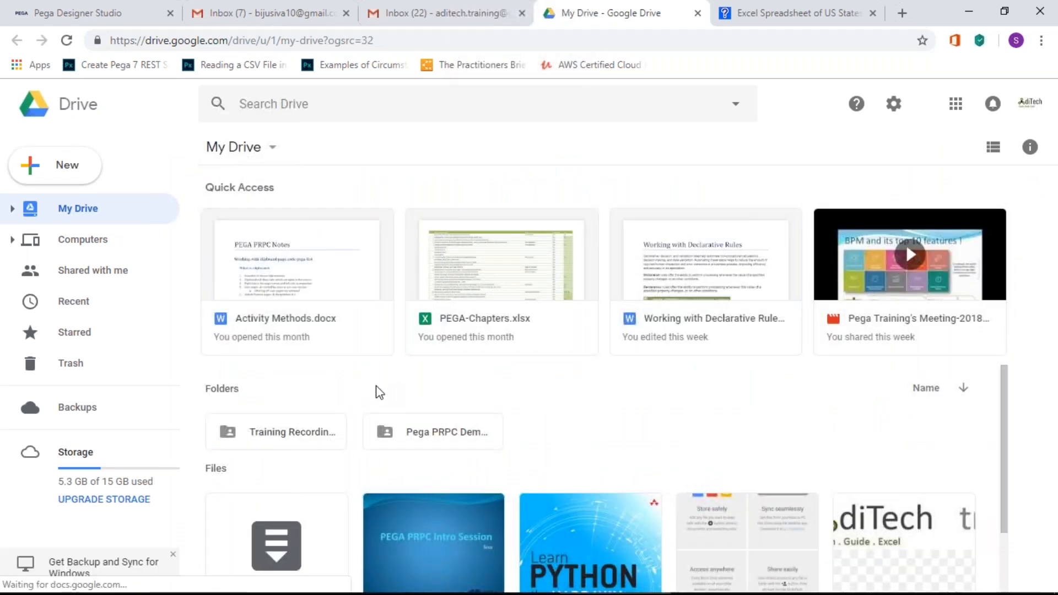
Step: Back out of Pega PRPC Demo Video and open Training Recordings > PegaBactch5NovVideo
double_click(455, 438)
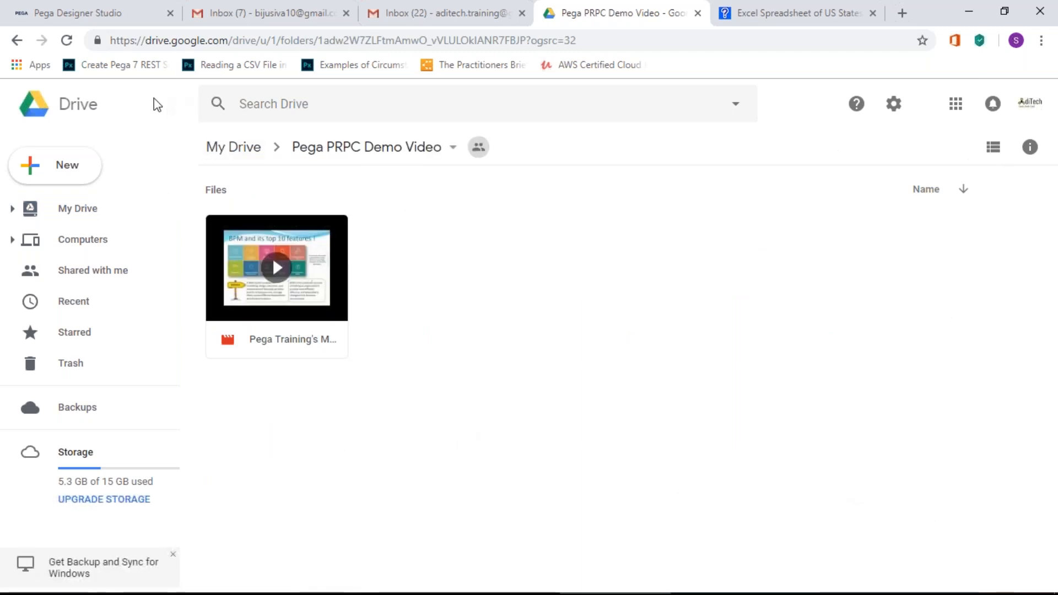
click(15, 44)
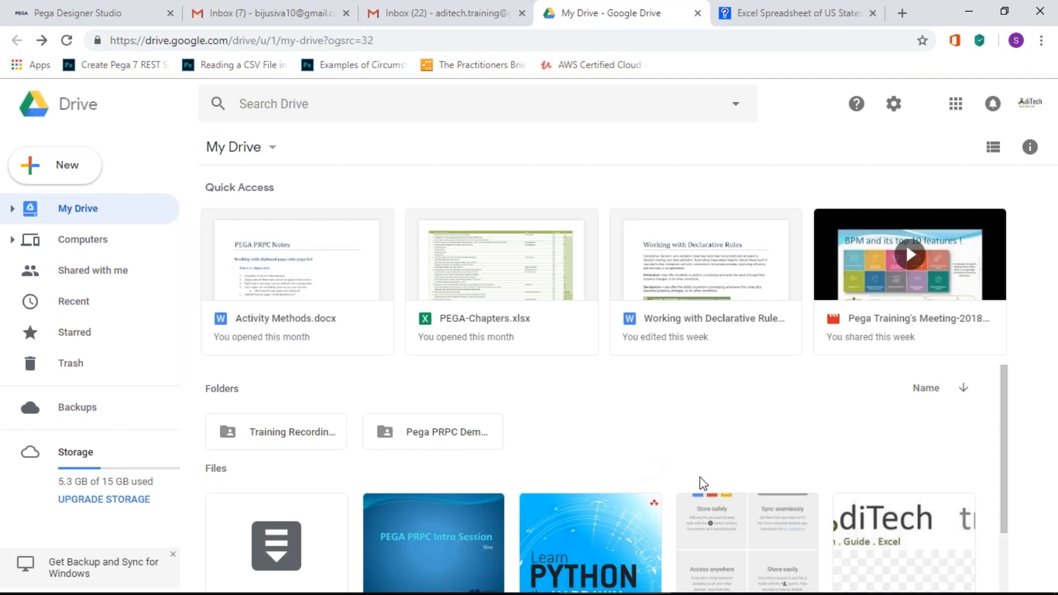
scroll(619, 399, down, 2)
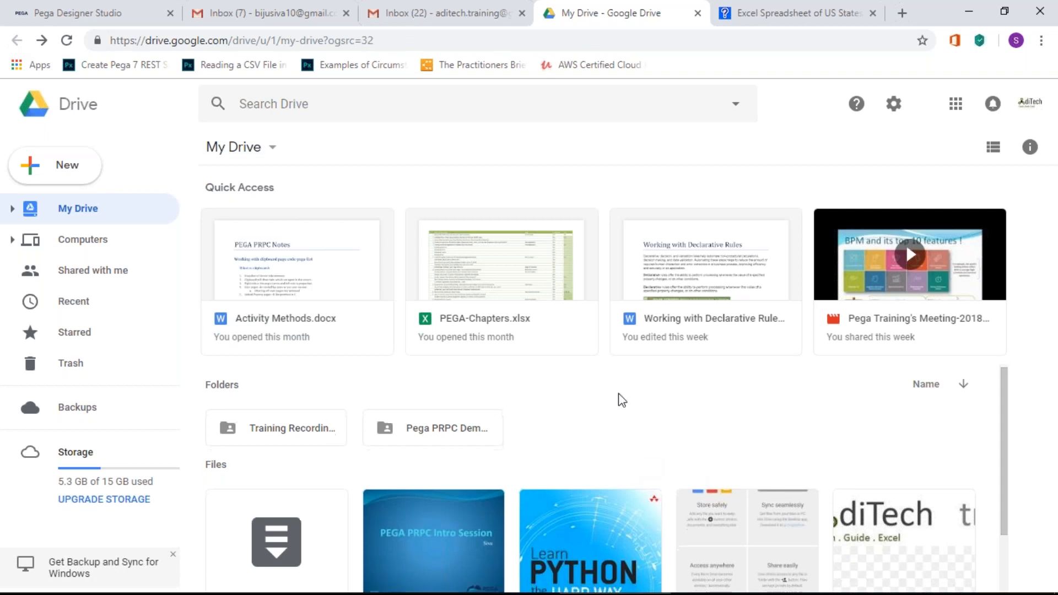
scroll(619, 398, up, 2)
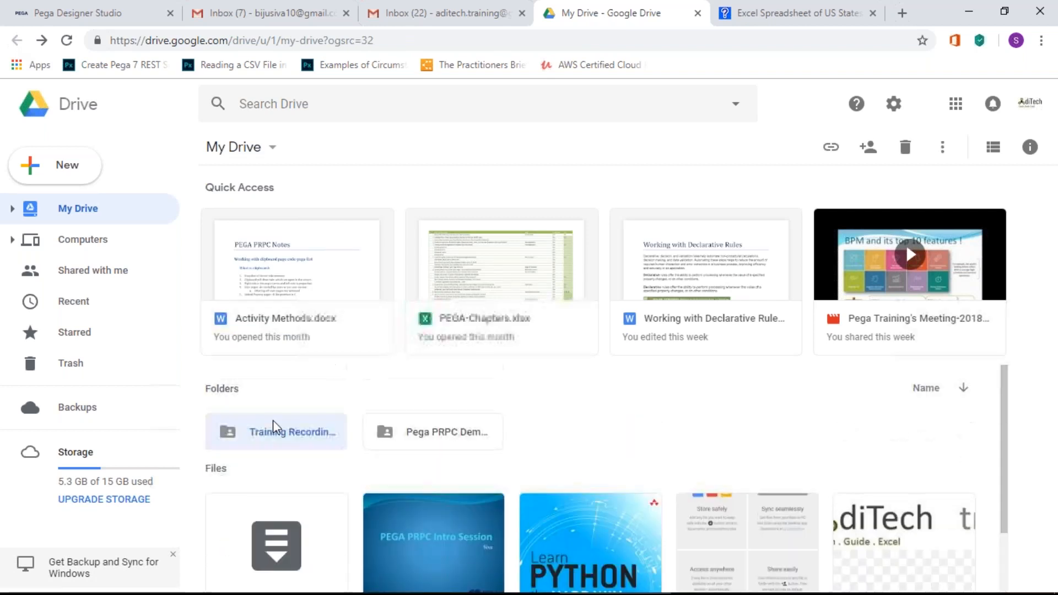
double_click(273, 422)
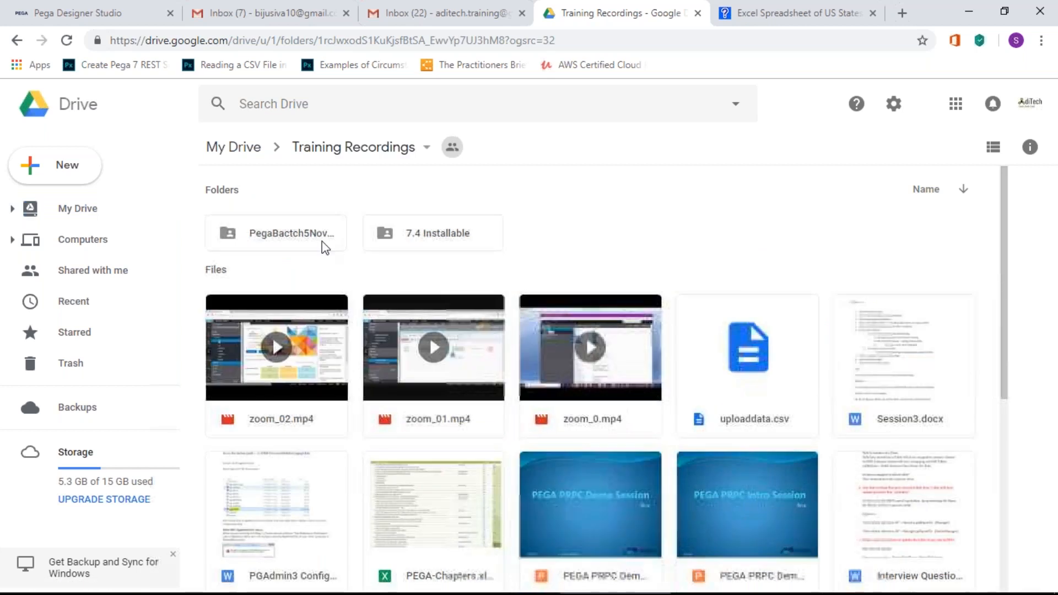
double_click(281, 234)
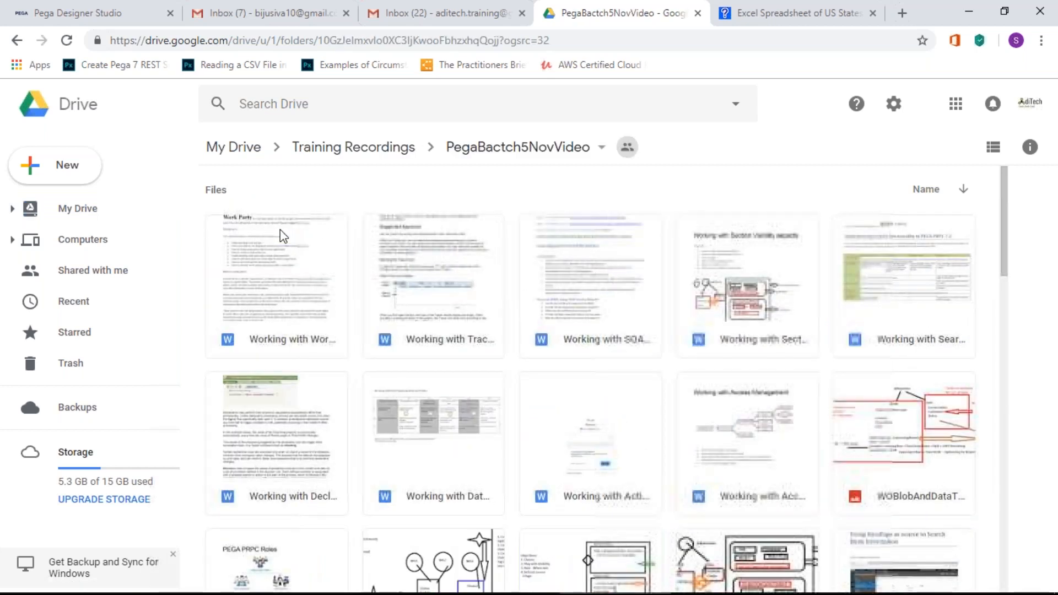
Step: Scroll through the PegaBactch5NovVideo thumbnails down to the last row
scroll(569, 329, down, 20)
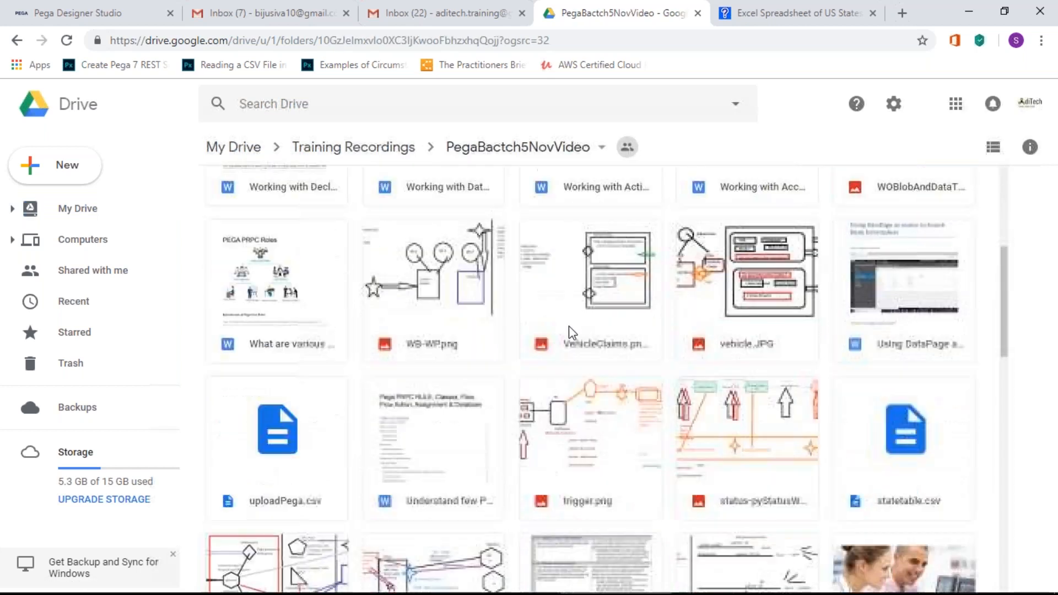
scroll(569, 326, down, 15)
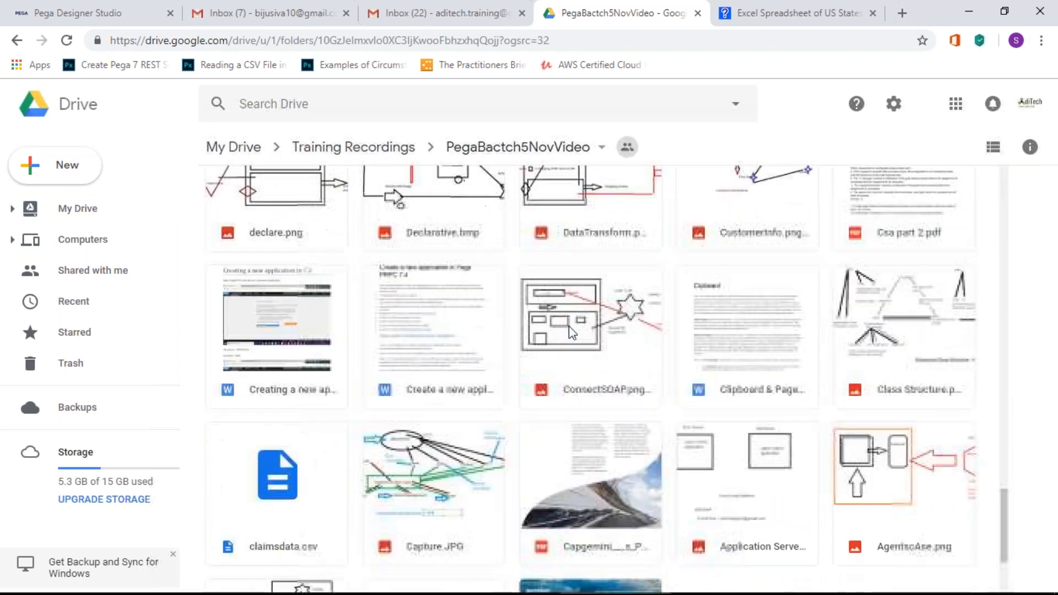
scroll(569, 325, up, 3)
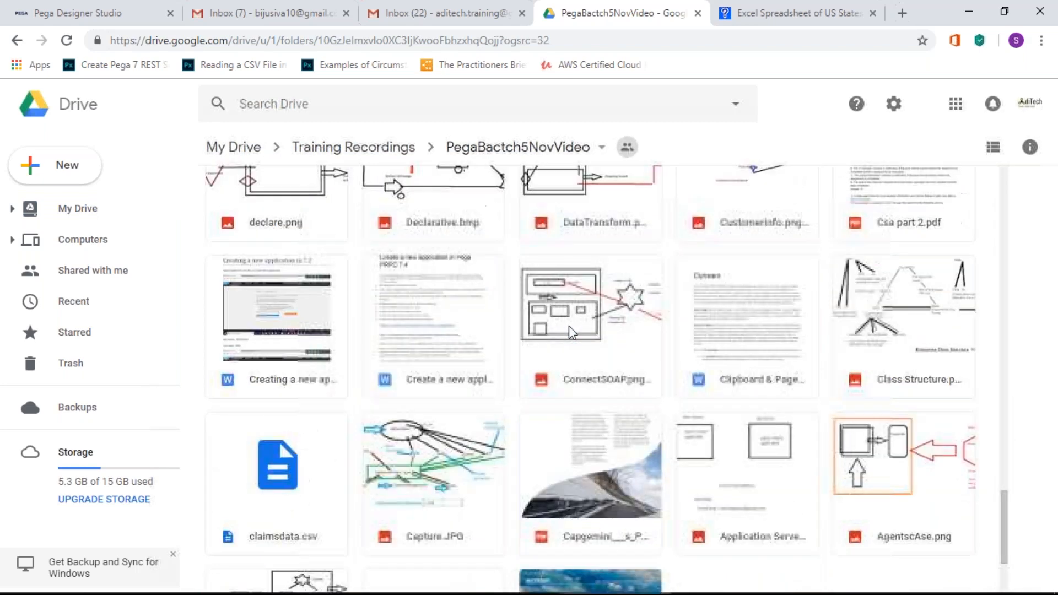
scroll(569, 326, up, 3)
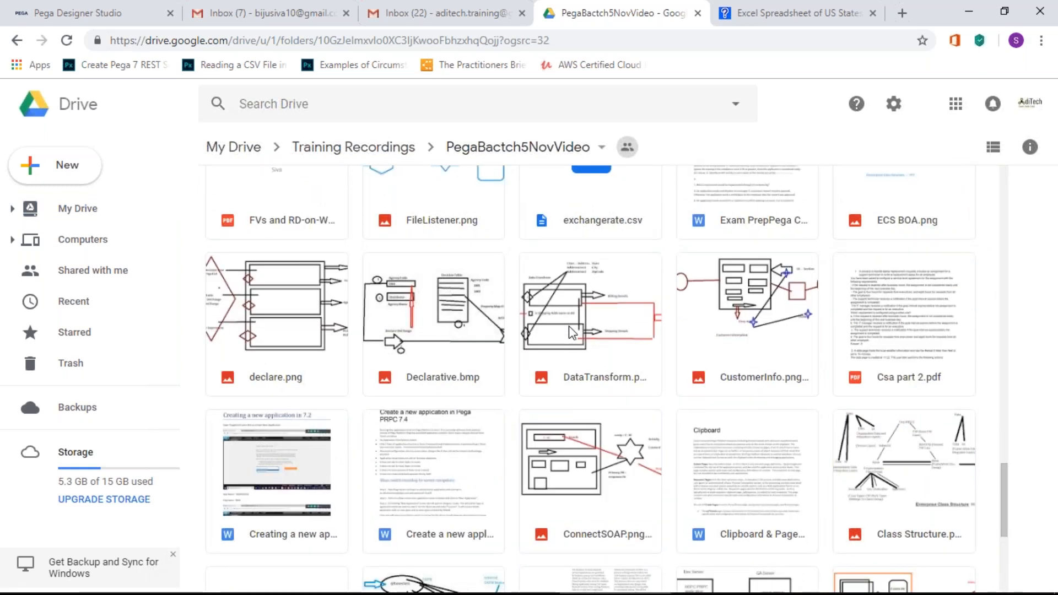
scroll(572, 332, up, 2)
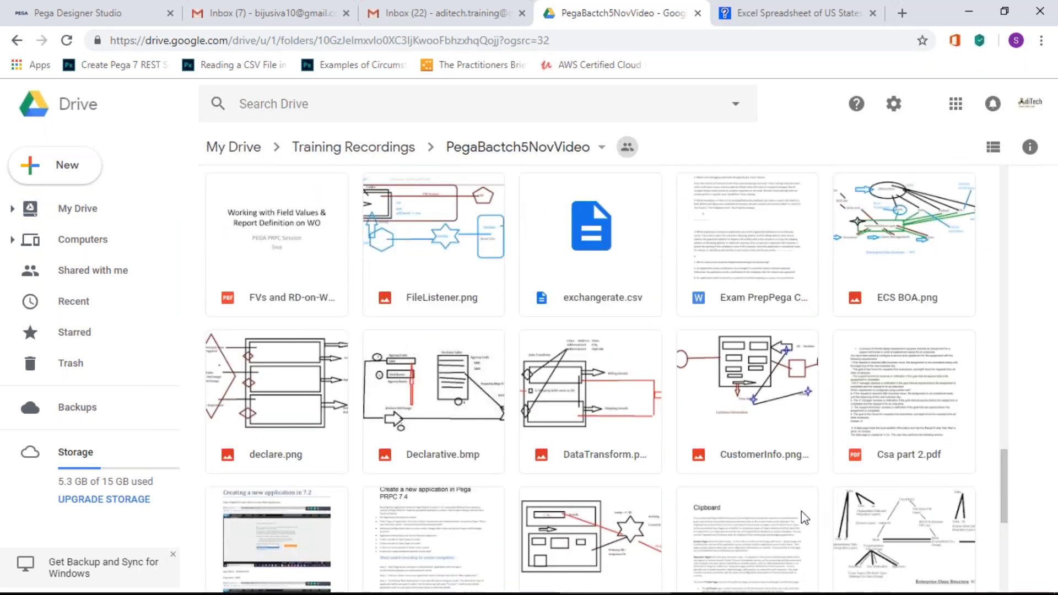
scroll(804, 518, down, 1)
scroll(787, 510, down, 4)
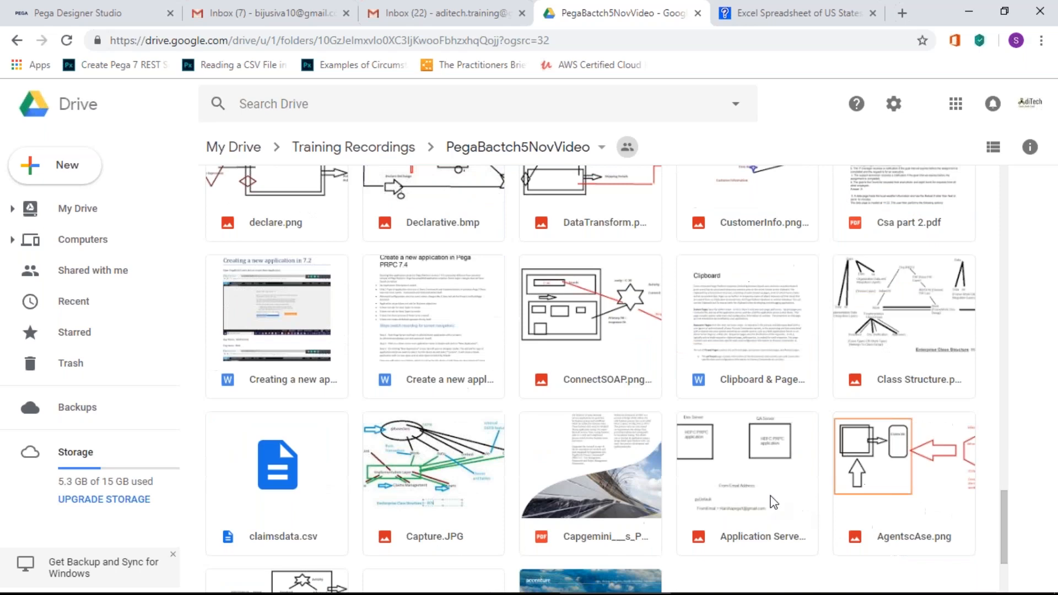
scroll(774, 503, up, 2)
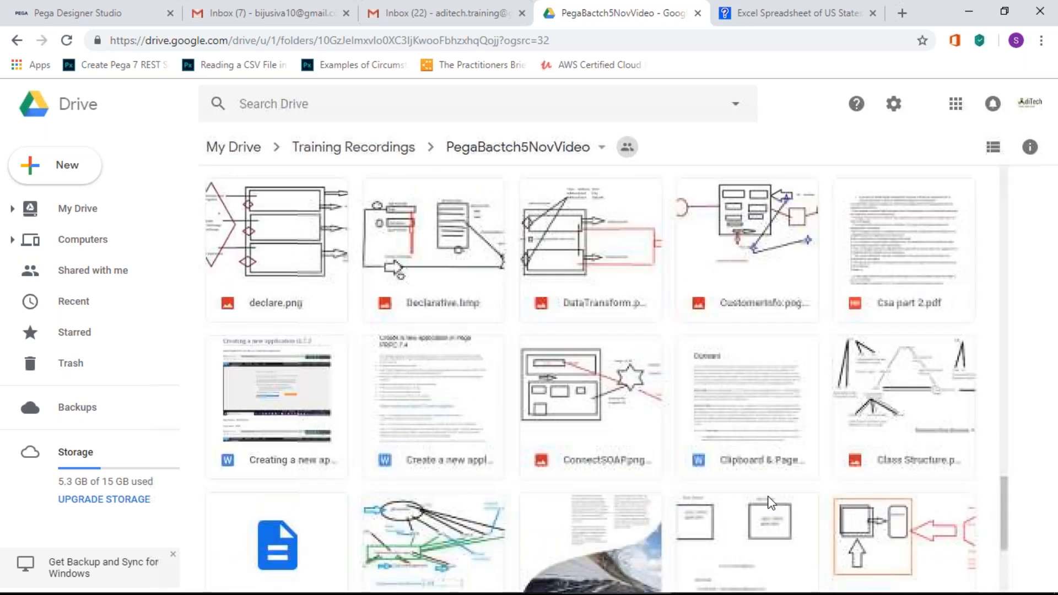
scroll(770, 501, down, 3)
scroll(771, 501, up, 7)
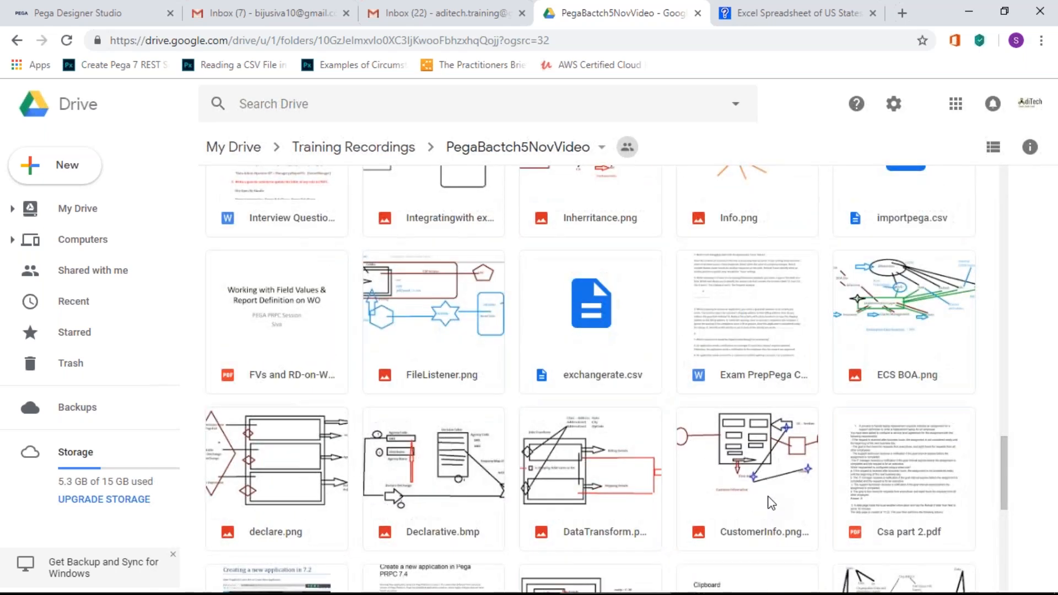
scroll(772, 503, up, 3)
scroll(771, 502, up, 1)
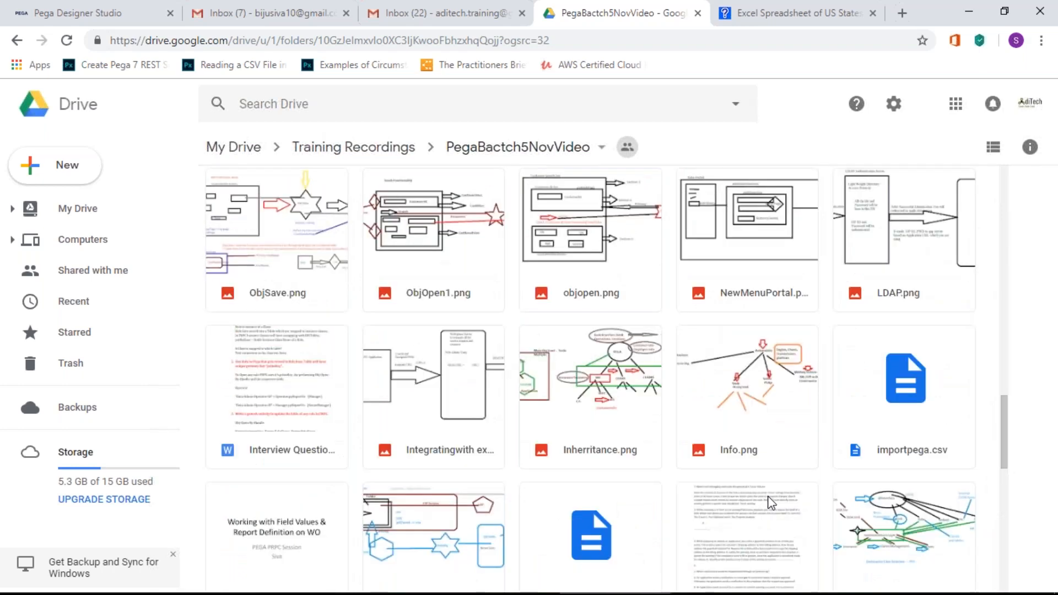
scroll(770, 503, down, 13)
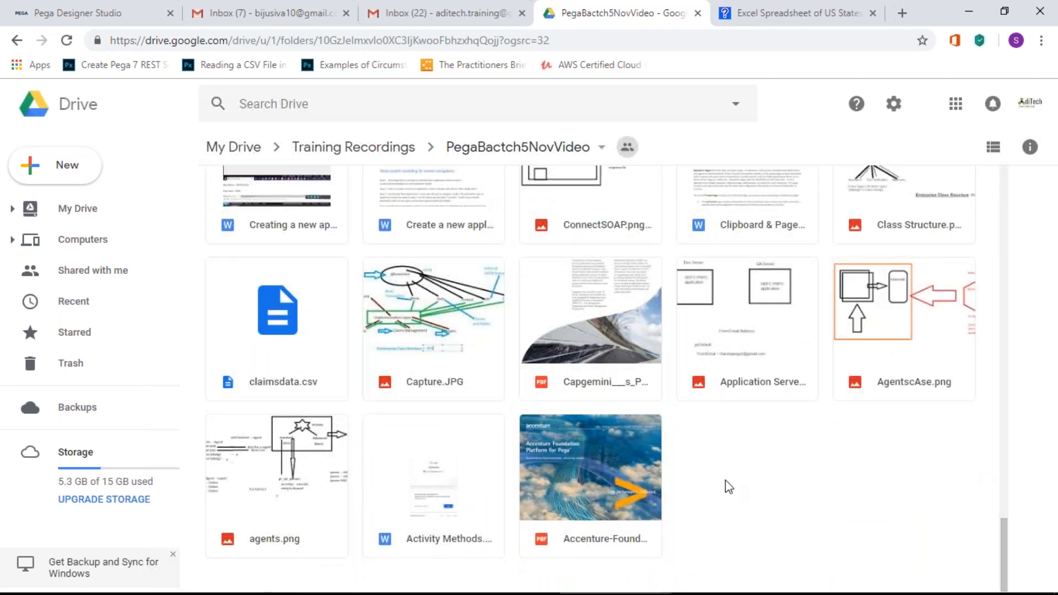
Step: Switch the folder to List view and preview SFA_ Implementation Guide_713.pdf
click(988, 149)
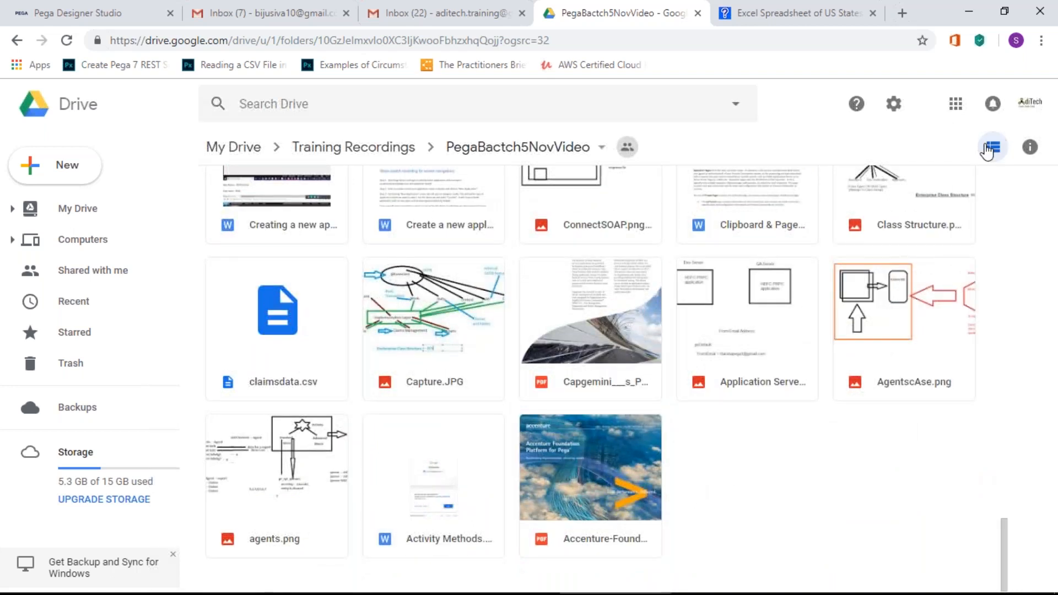
scroll(300, 286, down, 10)
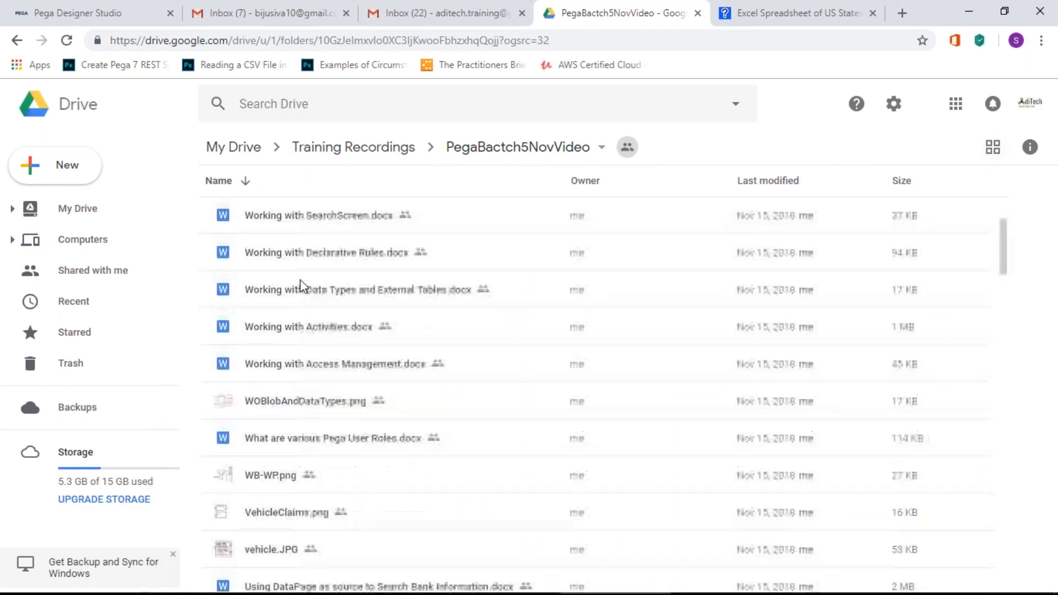
scroll(302, 285, down, 4)
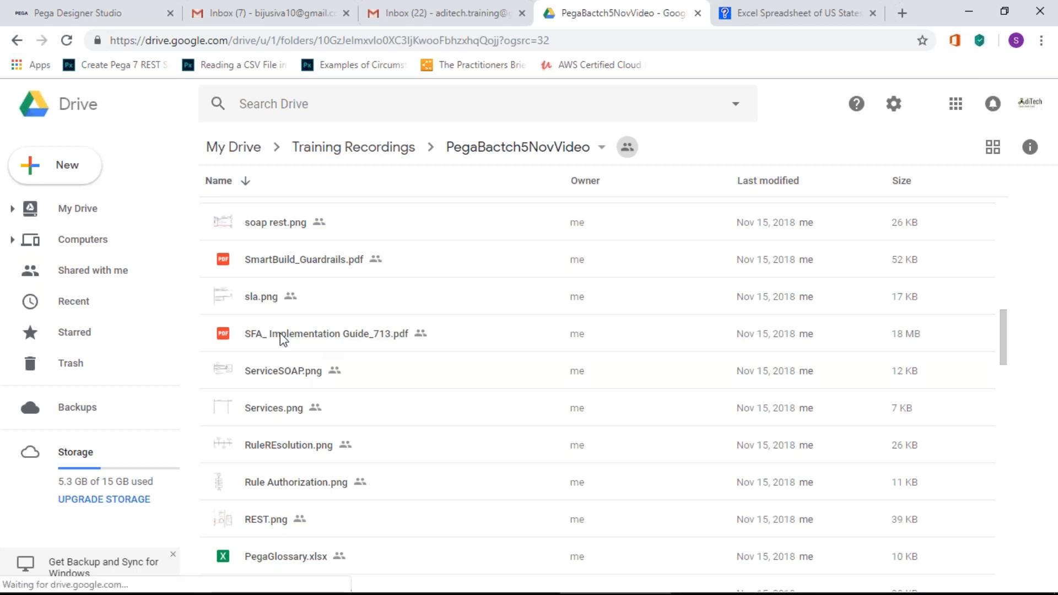
click(316, 336)
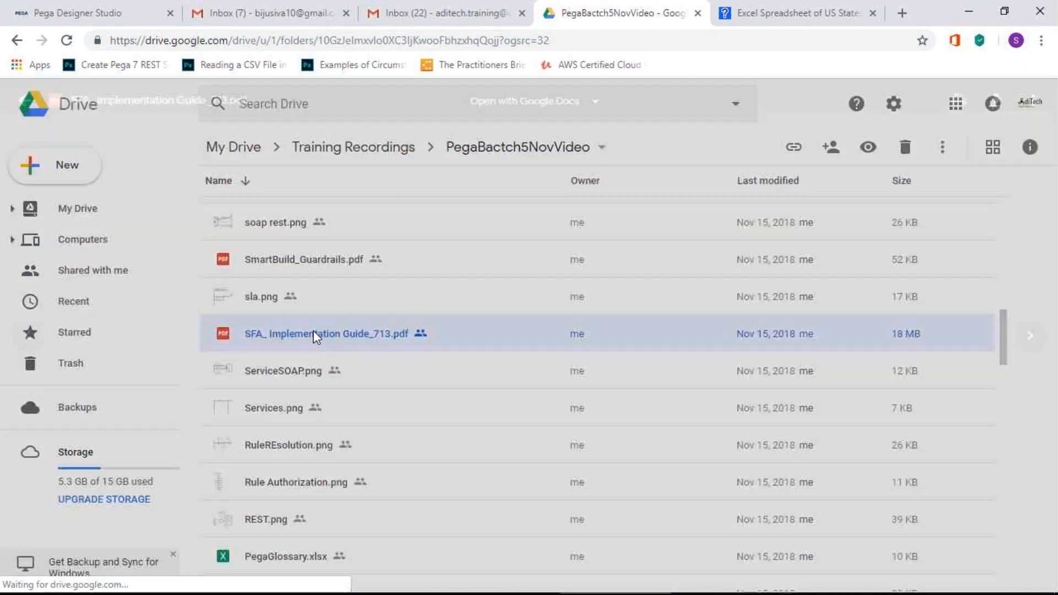
double_click(314, 335)
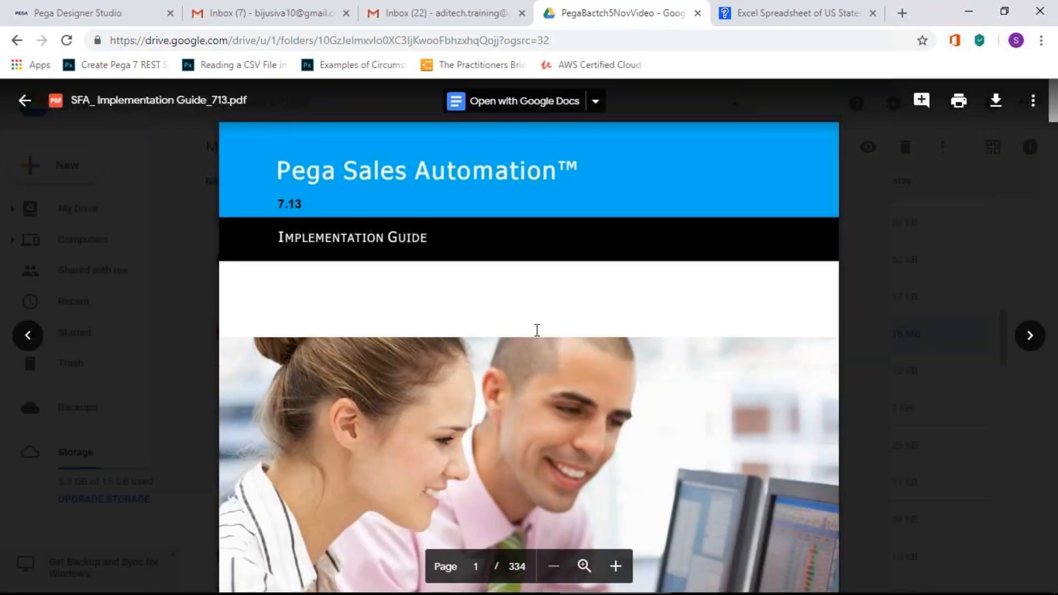
Step: Read through the opening pages of the Pega Sales Automation Implementation Guide
scroll(537, 329, down, 20)
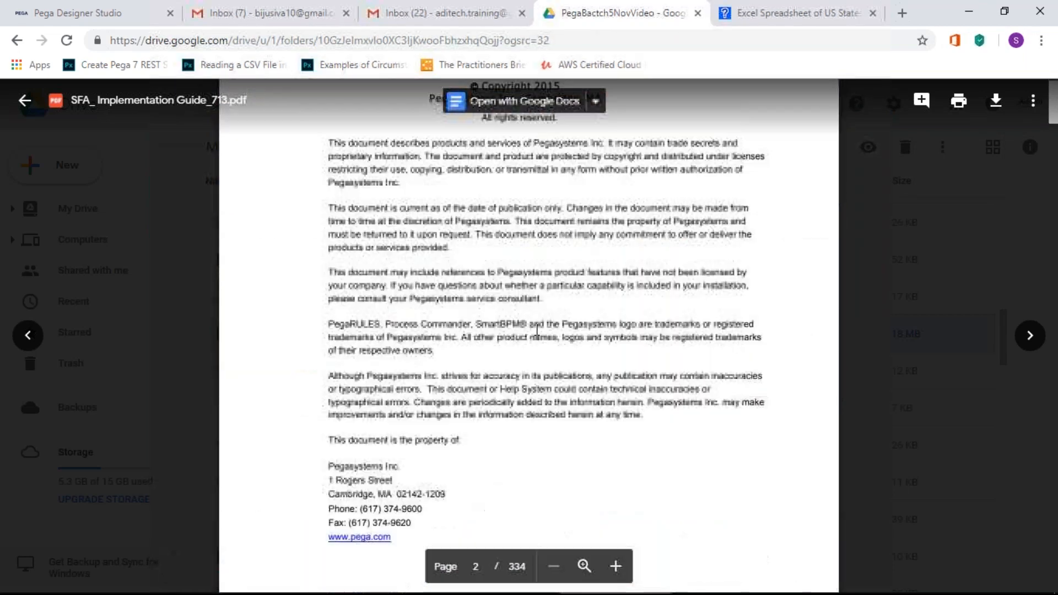
scroll(537, 329, down, 5)
scroll(537, 328, down, 15)
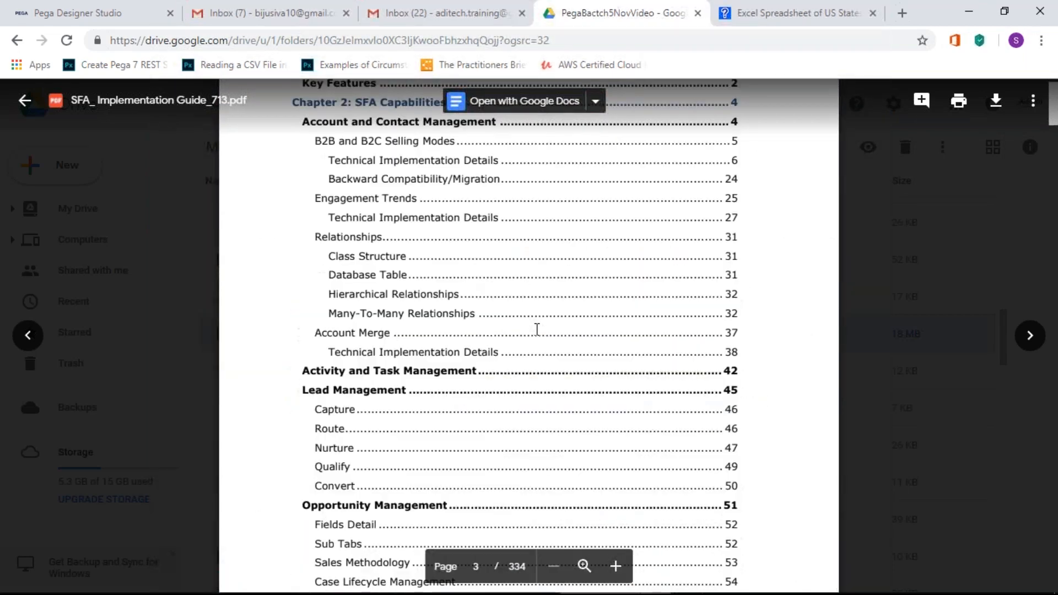
scroll(537, 329, down, 11)
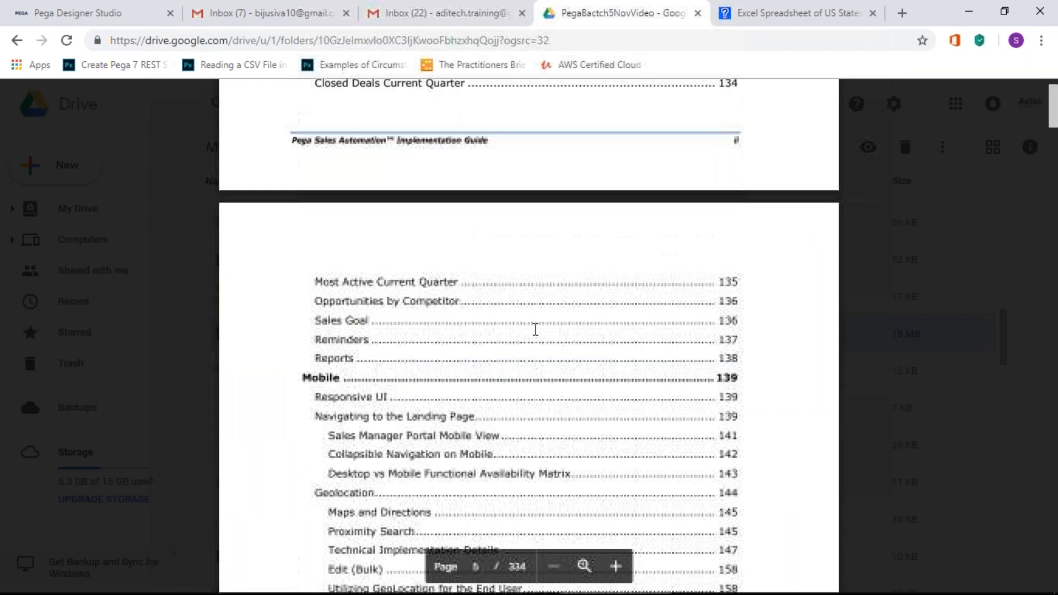
scroll(534, 328, up, 18)
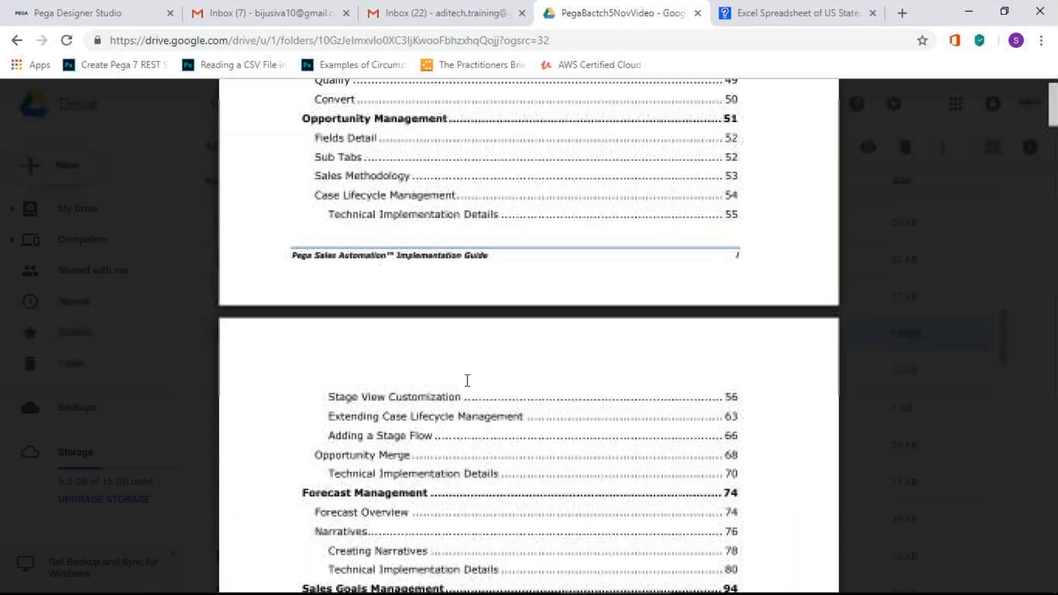
scroll(467, 381, down, 15)
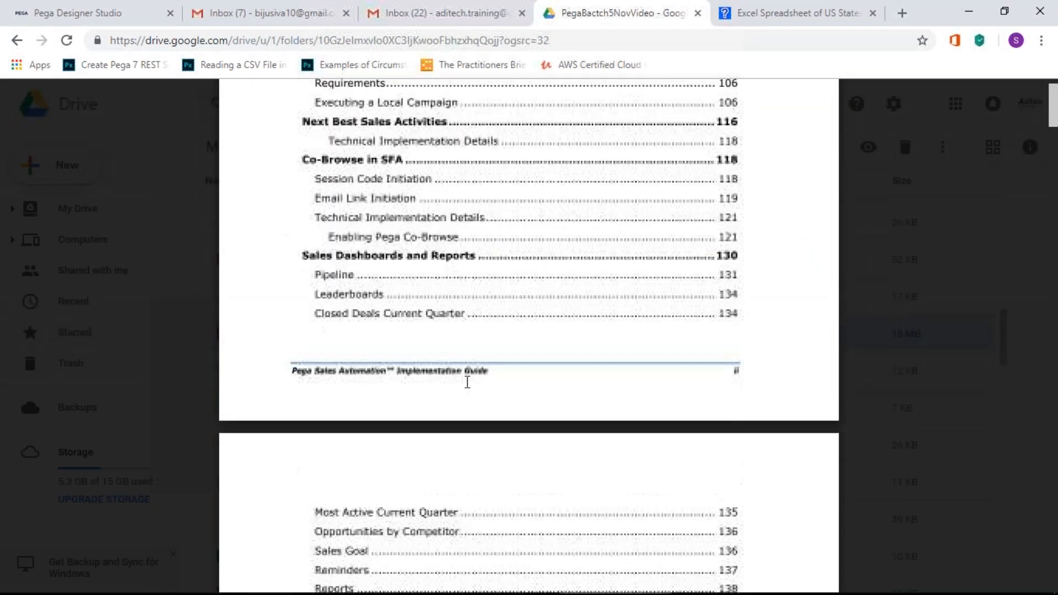
scroll(467, 381, down, 20)
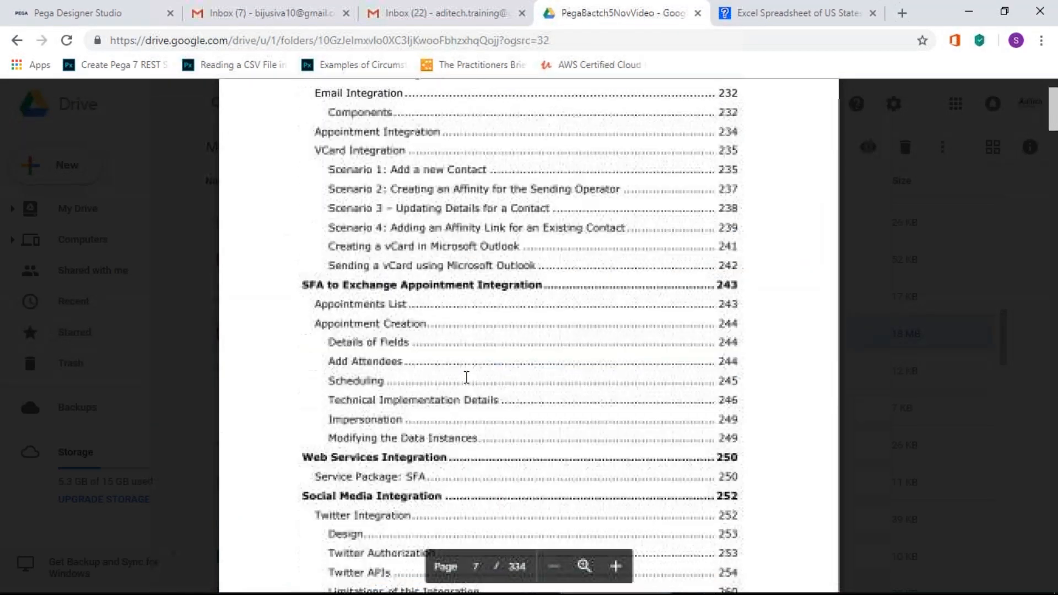
scroll(466, 377, down, 20)
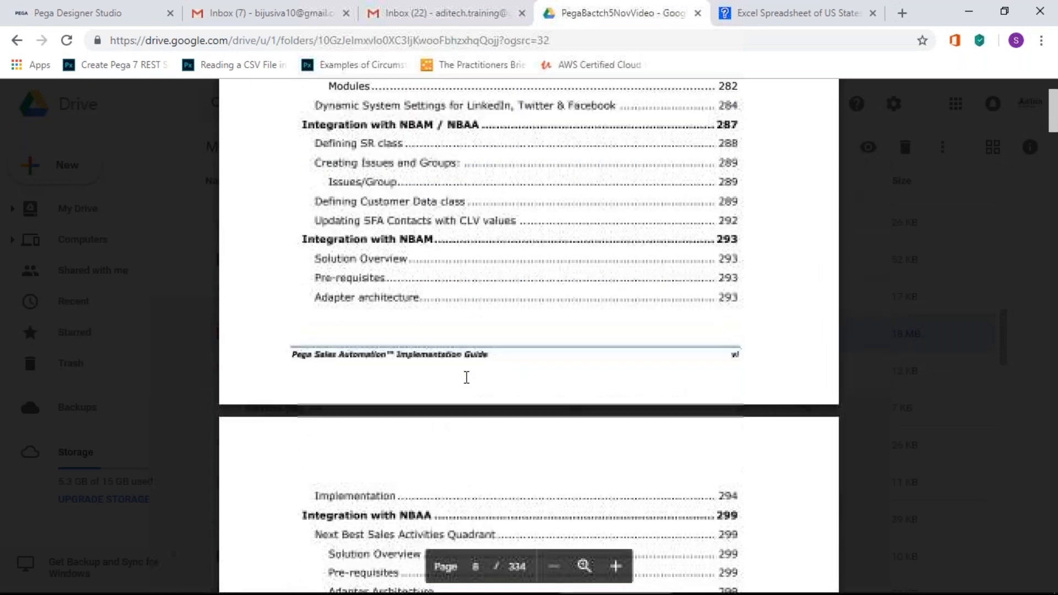
scroll(467, 378, down, 20)
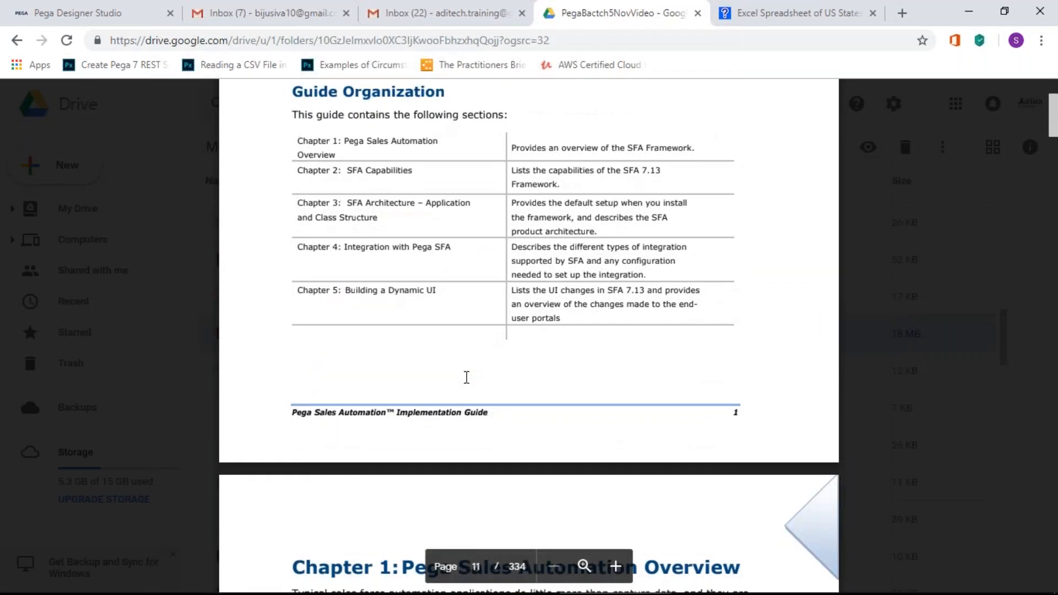
scroll(466, 378, down, 7)
scroll(467, 377, down, 10)
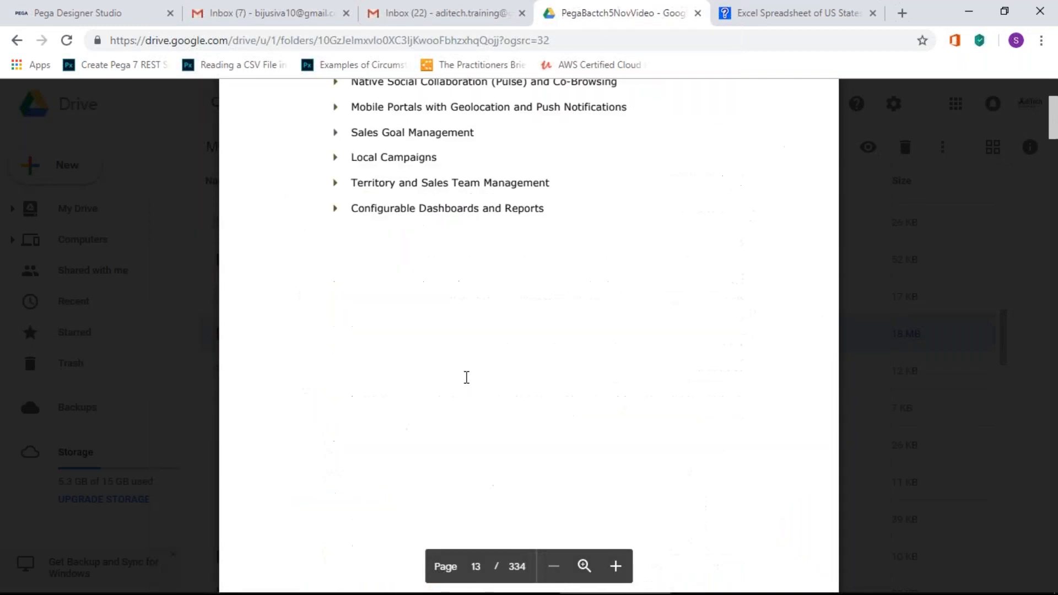
drag(1051, 138, 1051, 130)
scroll(809, 246, up, 10)
scroll(810, 246, down, 19)
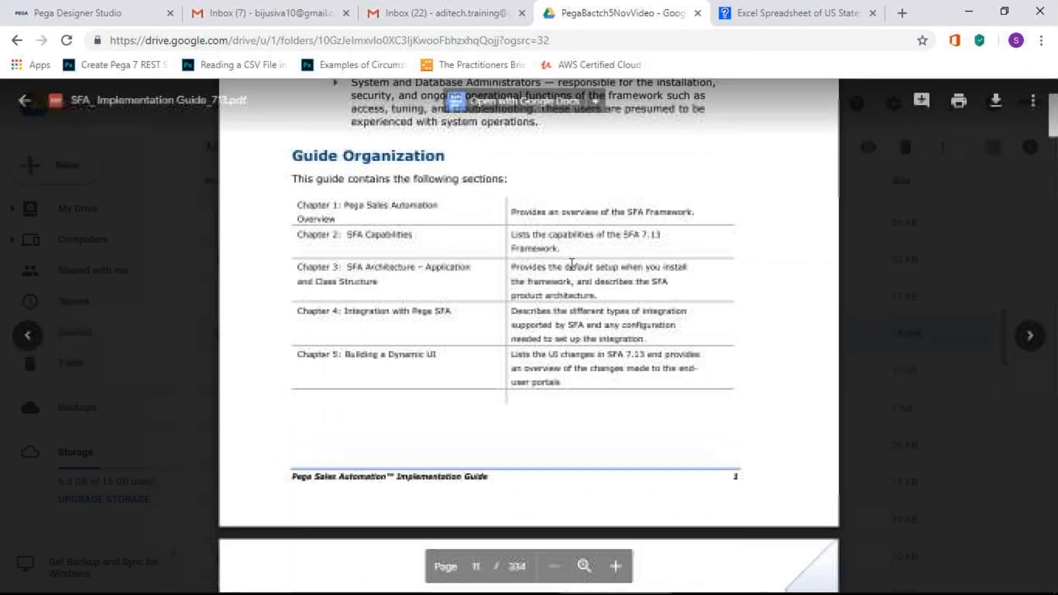
drag(1051, 144, 1048, 105)
Step: Keep scrolling the Implementation Guide down to Chapter 2
scroll(489, 316, down, 10)
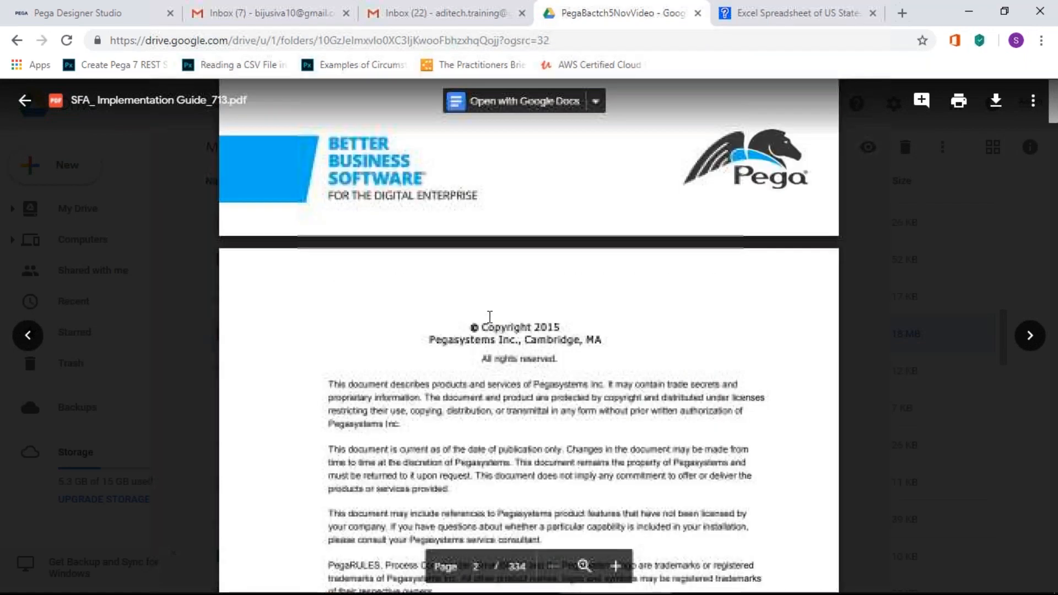
scroll(490, 317, down, 10)
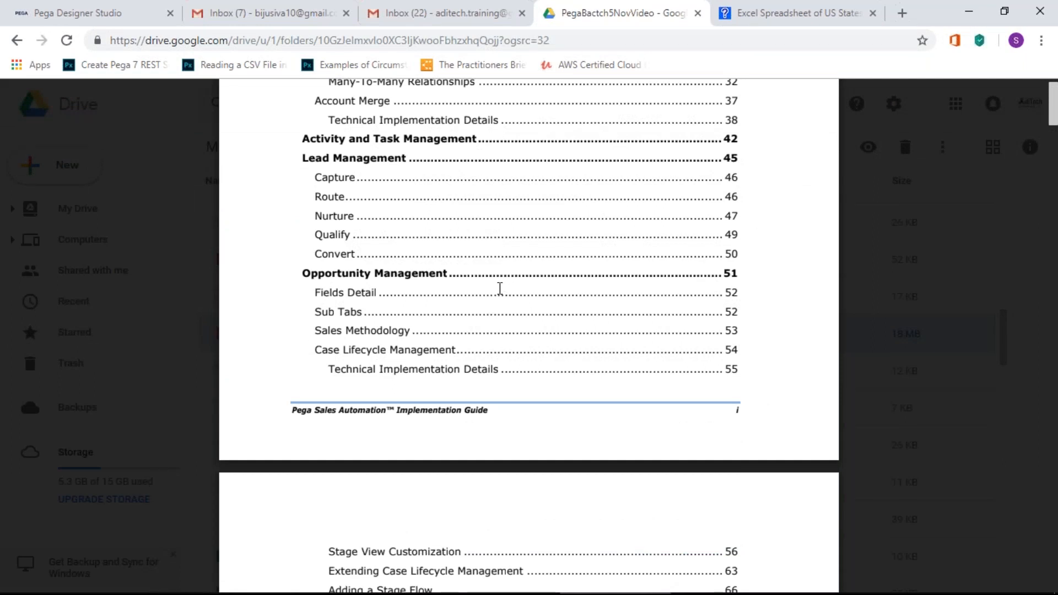
scroll(498, 288, down, 1)
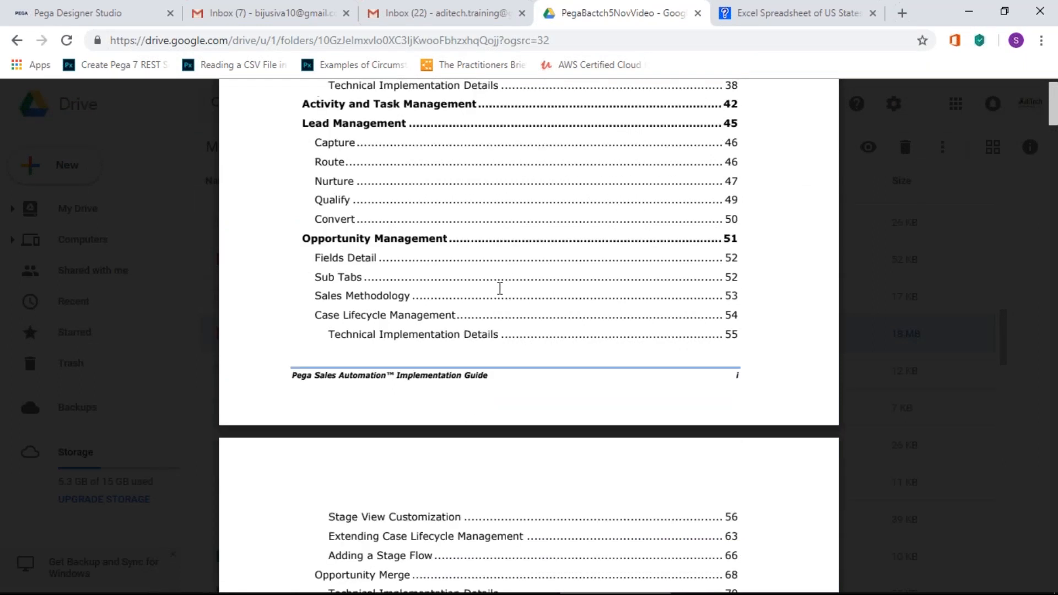
scroll(428, 274, down, 10)
scroll(428, 274, down, 10)
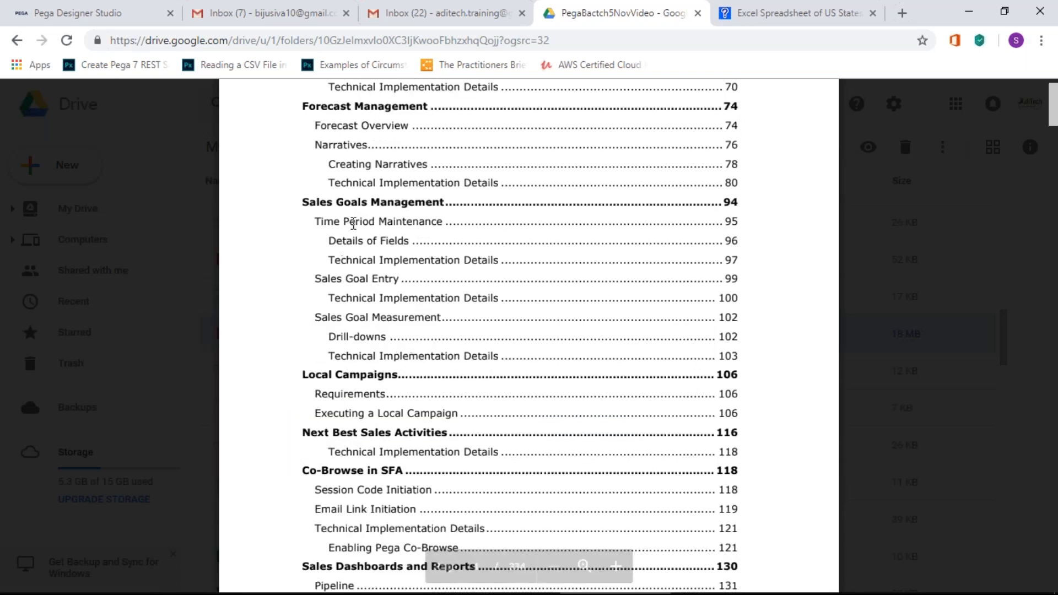
scroll(341, 319, down, 7)
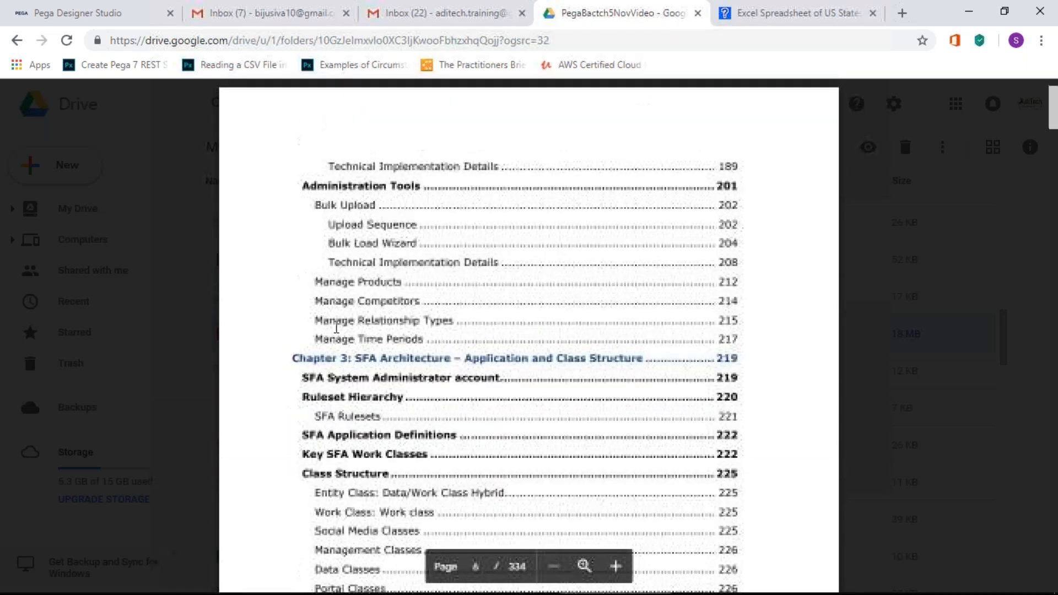
scroll(336, 328, down, 12)
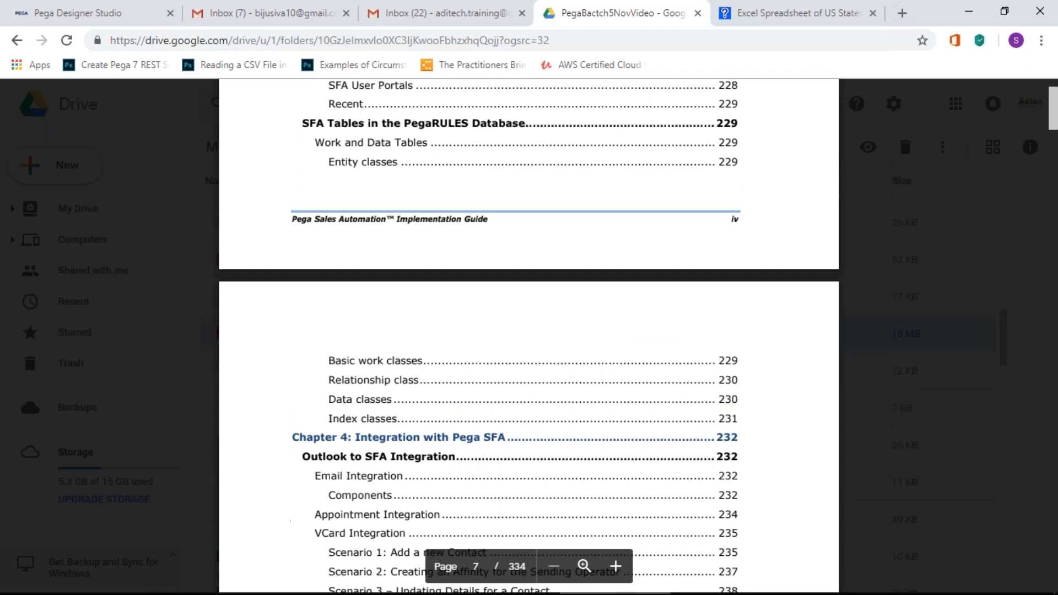
scroll(330, 309, down, 10)
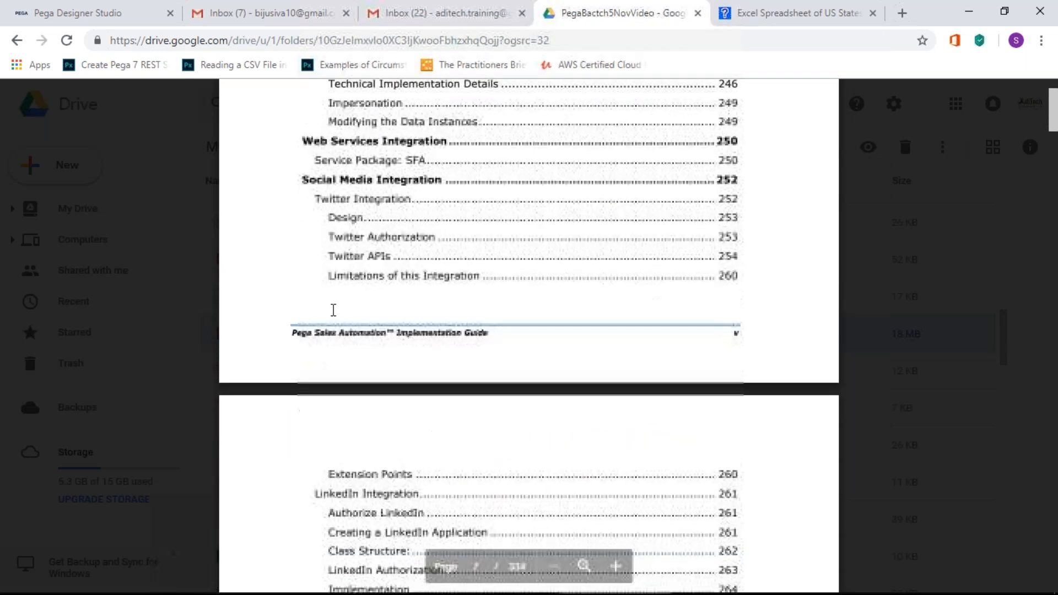
scroll(529, 330, down, 20)
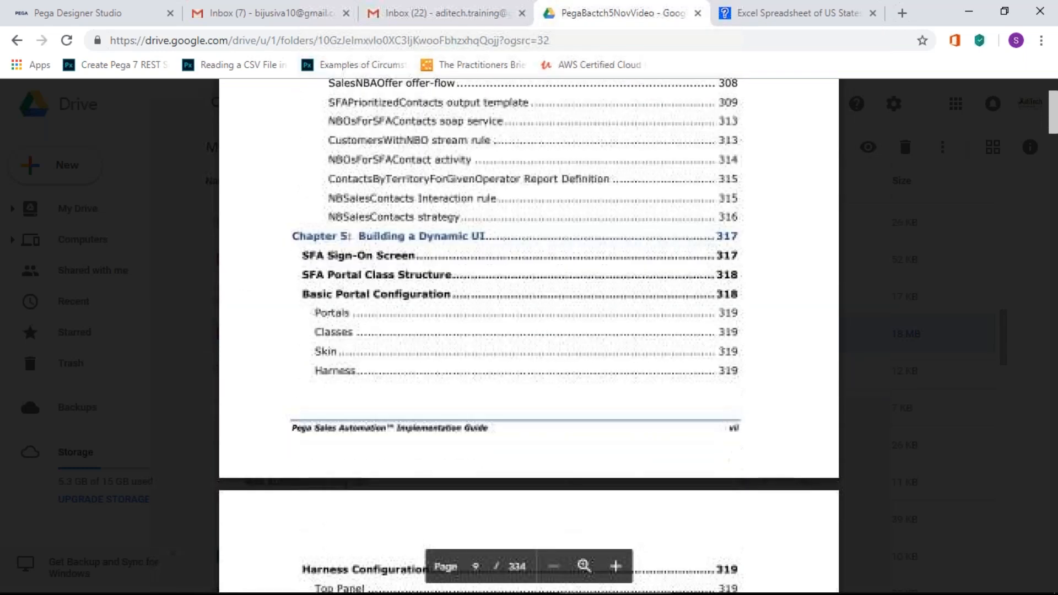
scroll(529, 330, down, 15)
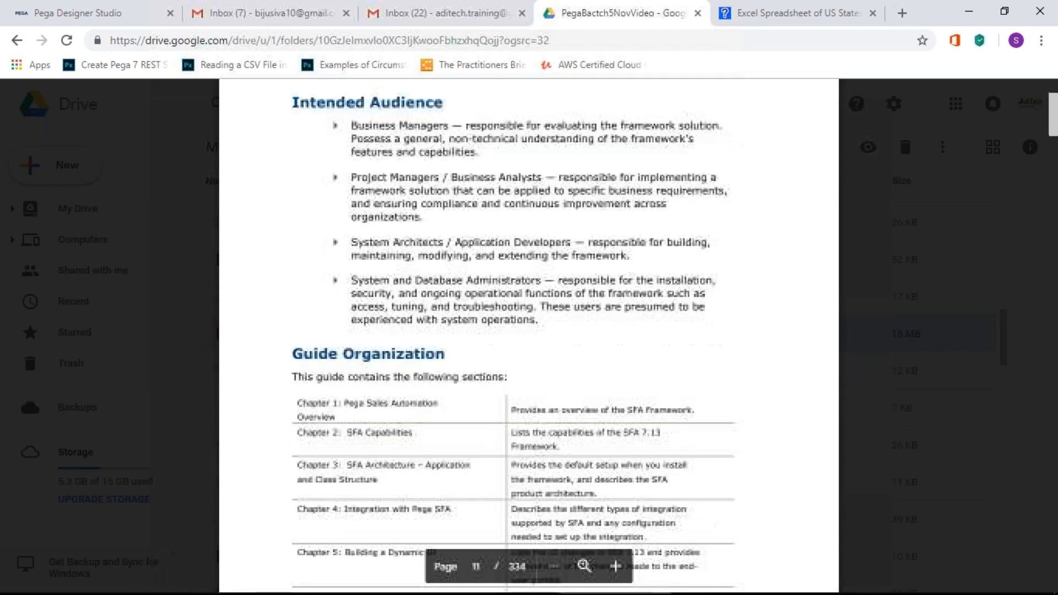
scroll(323, 321, down, 7)
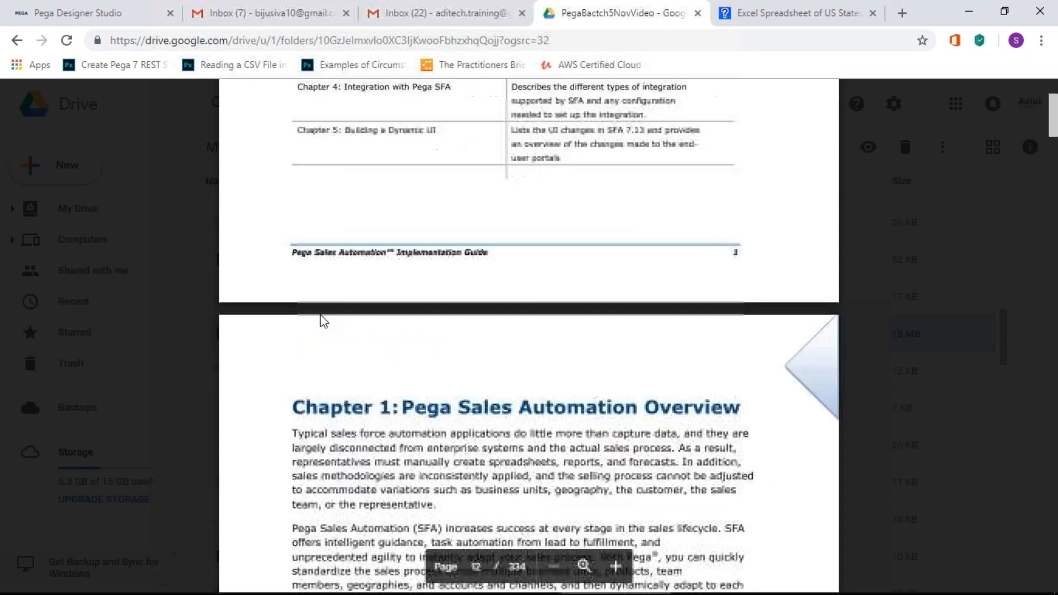
scroll(324, 321, down, 5)
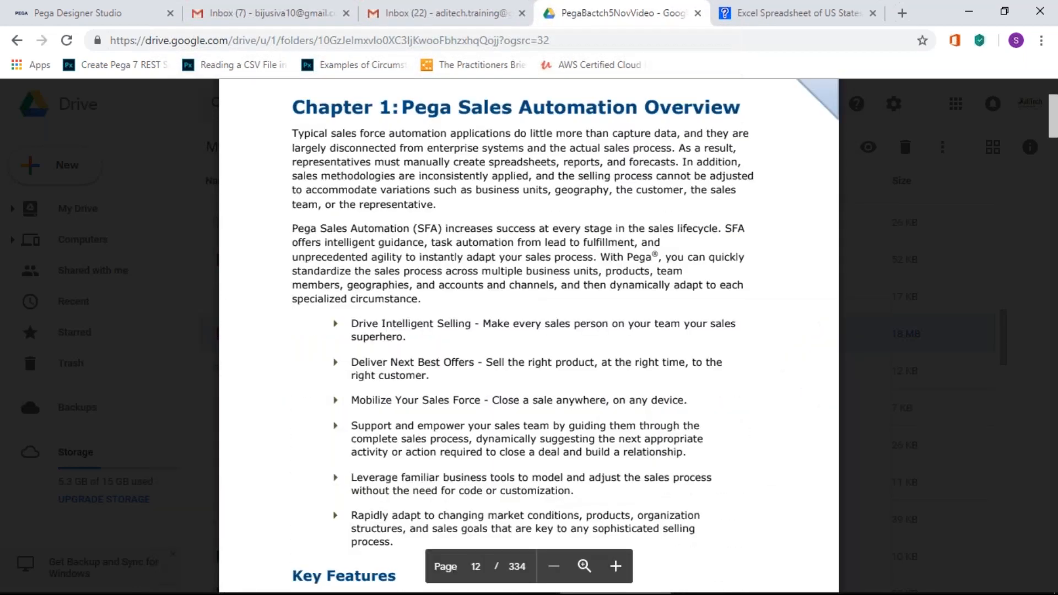
scroll(317, 315, down, 11)
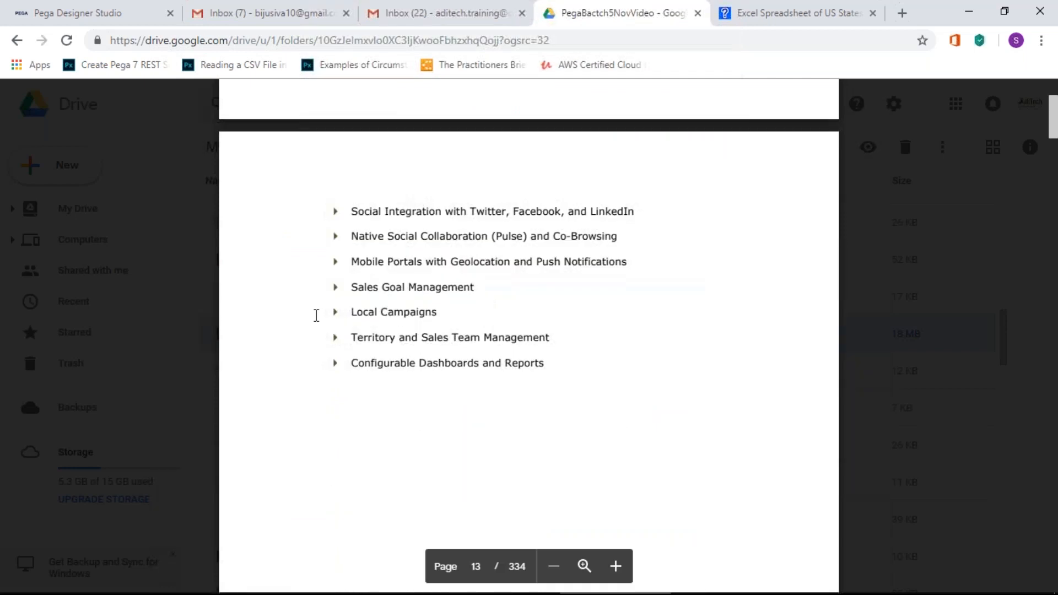
scroll(316, 315, down, 18)
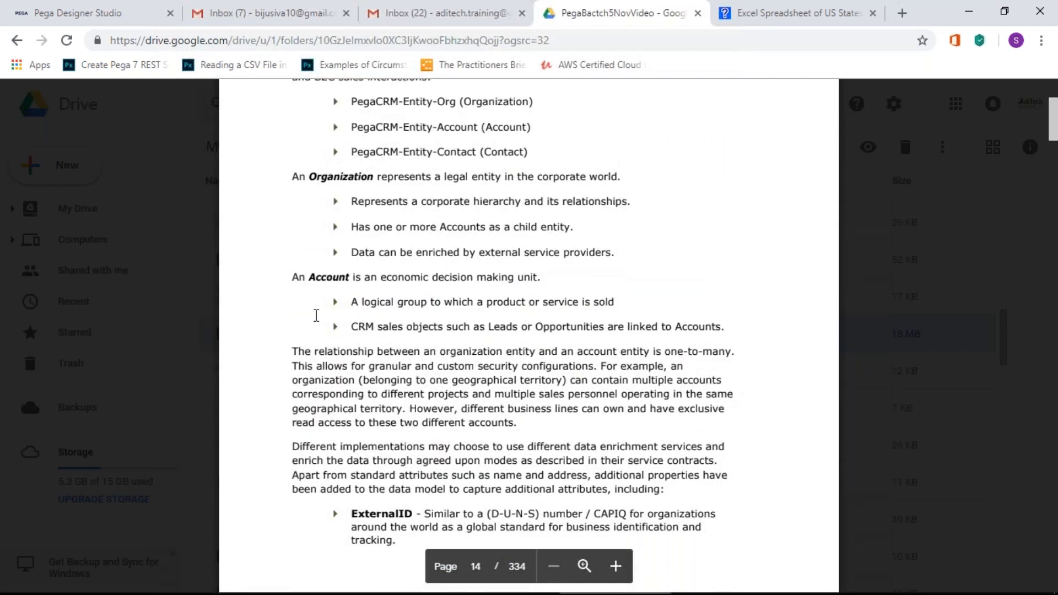
Step: Scroll back and forth through the Implementation Guide from page 14 onward
scroll(316, 315, down, 4)
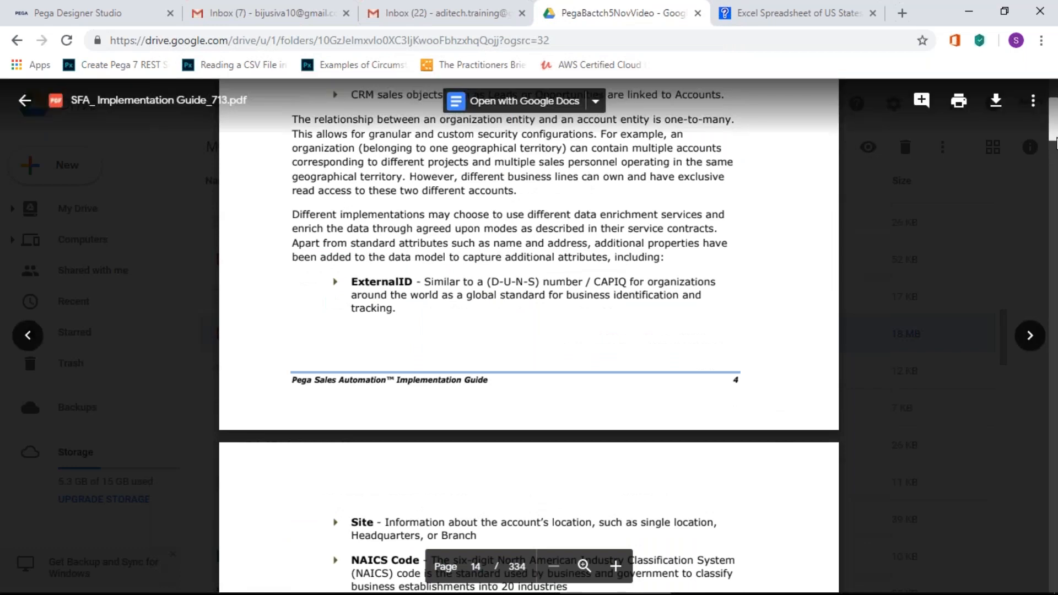
drag(1056, 137, 1056, 146)
scroll(536, 346, up, 5)
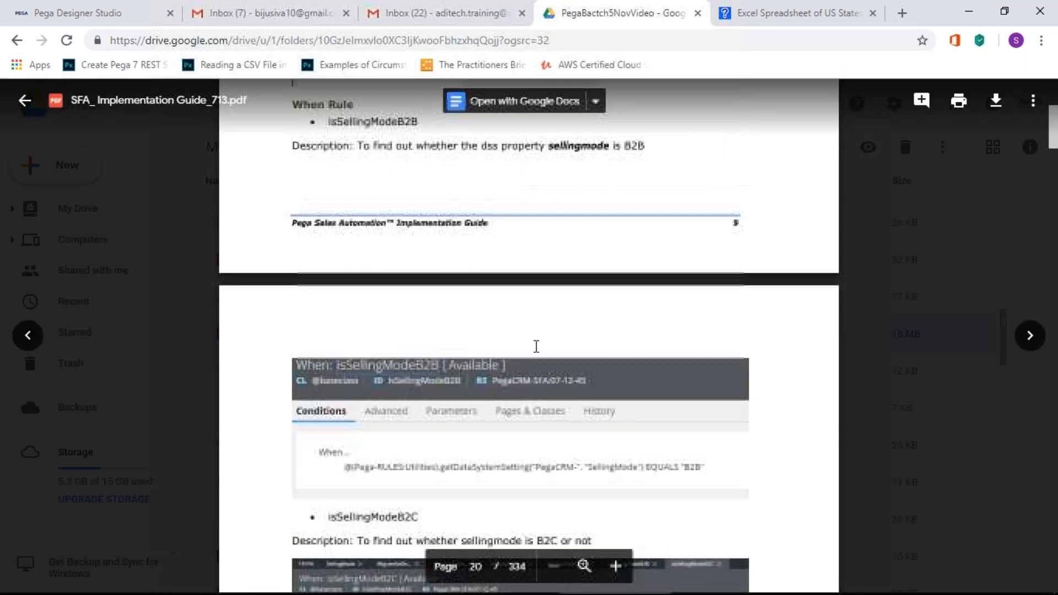
scroll(535, 346, up, 4)
scroll(535, 347, up, 5)
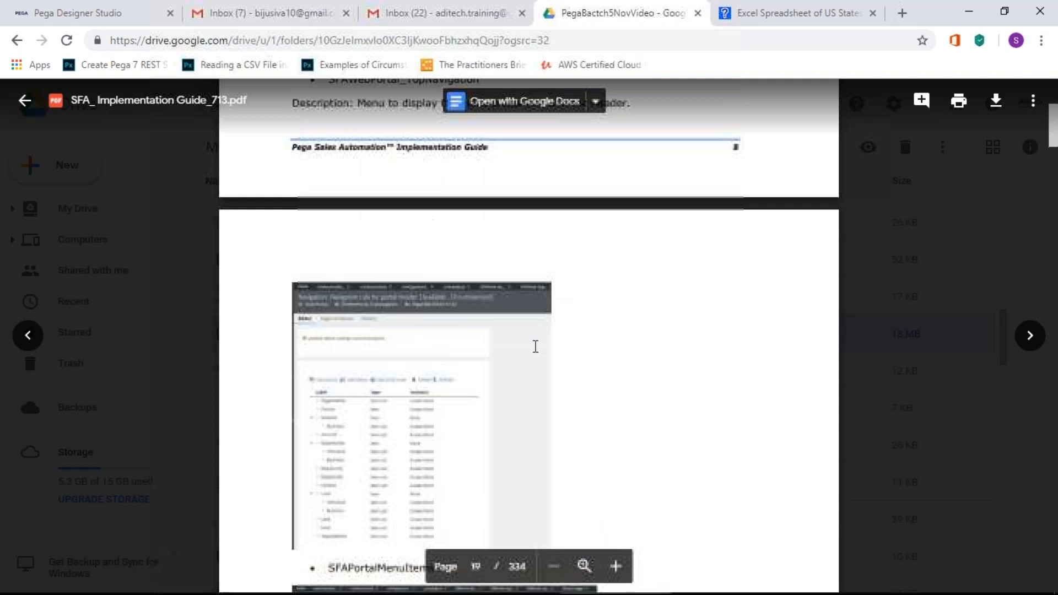
scroll(536, 346, up, 5)
scroll(535, 347, up, 2)
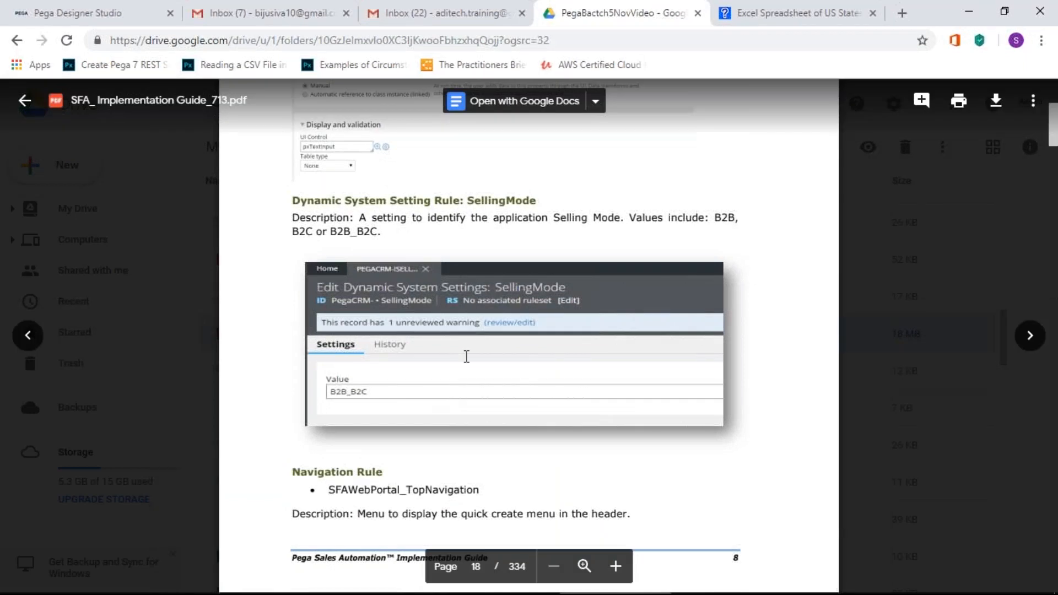
scroll(466, 355, down, 20)
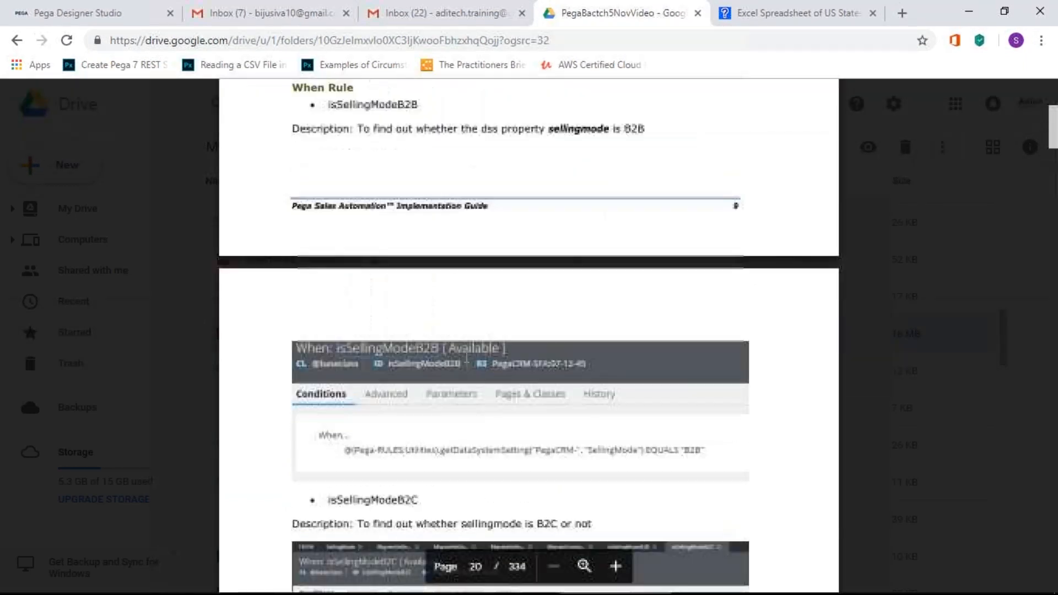
scroll(466, 356, down, 5)
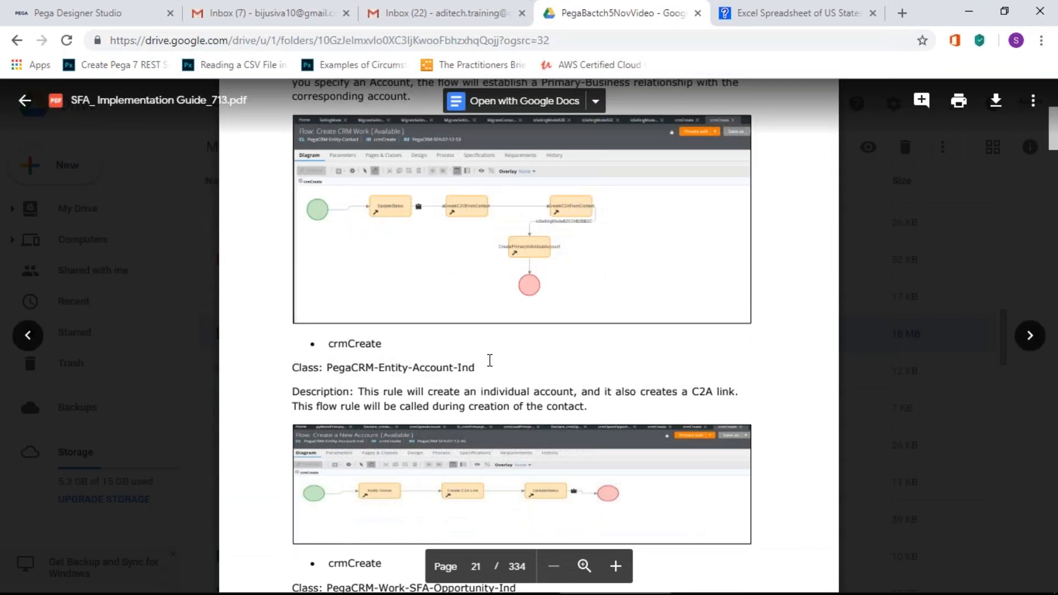
scroll(487, 355, down, 3)
scroll(479, 338, up, 2)
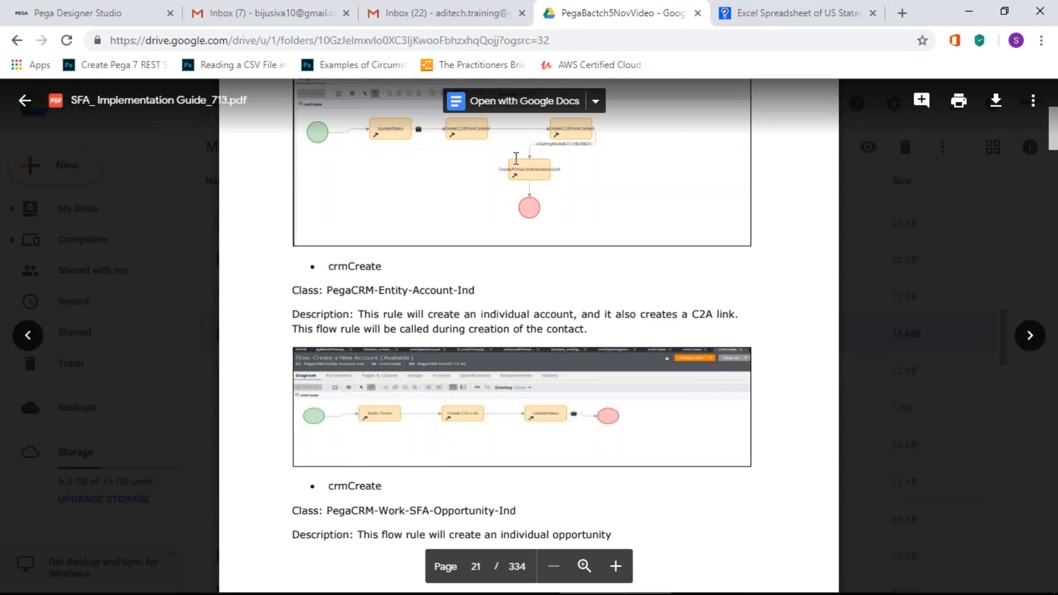
scroll(466, 231, up, 1)
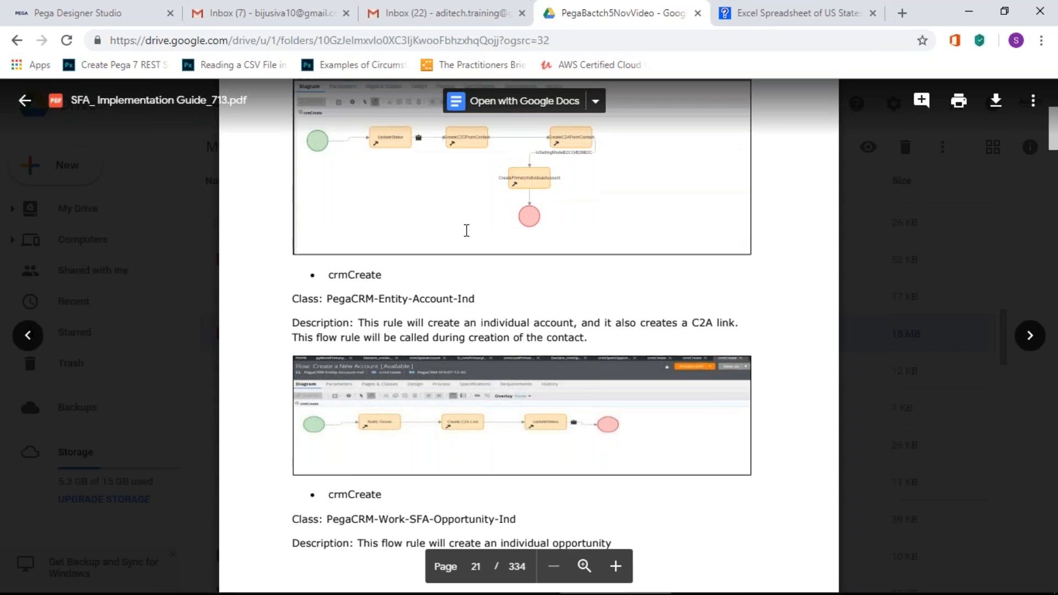
scroll(466, 231, up, 3)
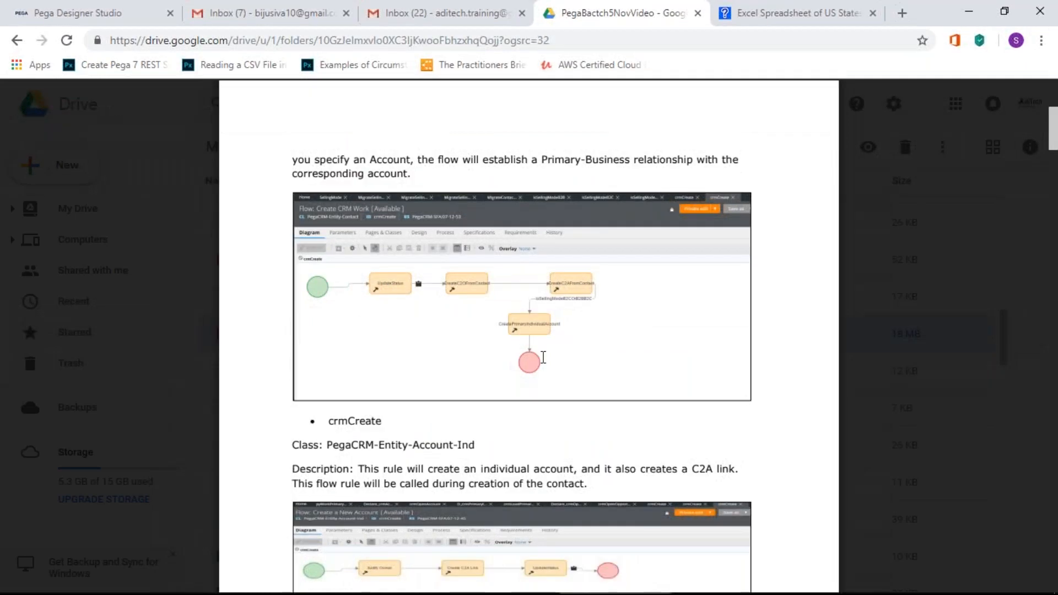
Step: Read ahead to the pyWorkPrimaryDetails section on page 23, then close the preview
scroll(542, 358, down, 10)
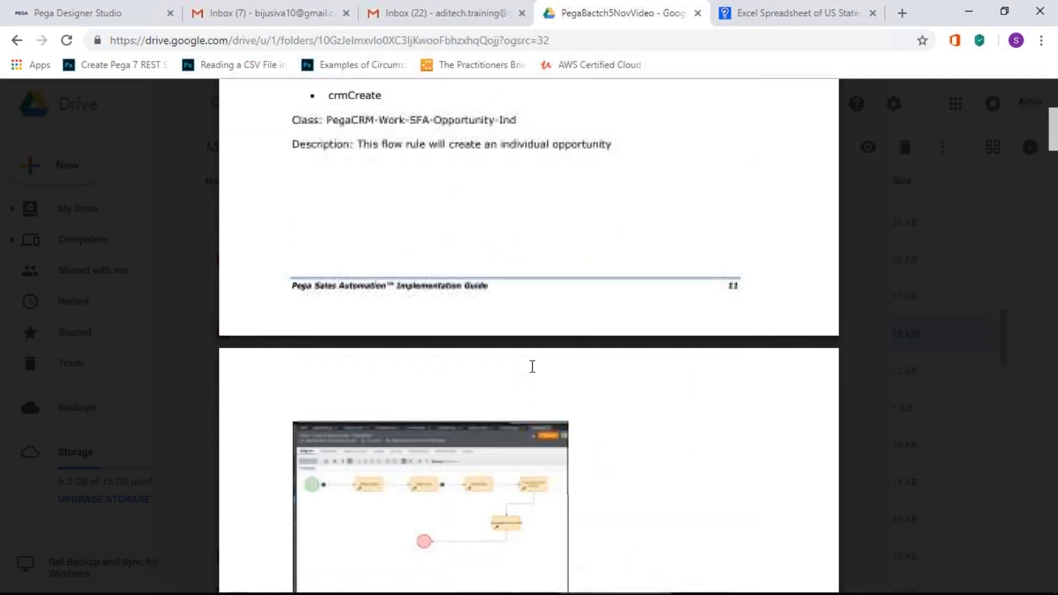
scroll(528, 369, down, 8)
scroll(524, 373, down, 4)
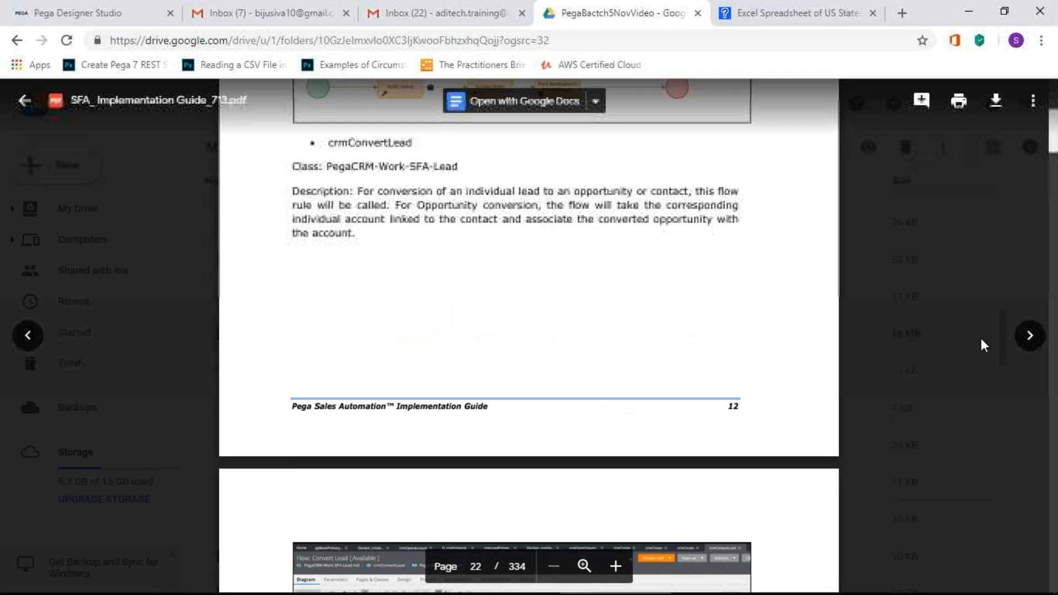
scroll(419, 364, down, 5)
scroll(419, 365, down, 1)
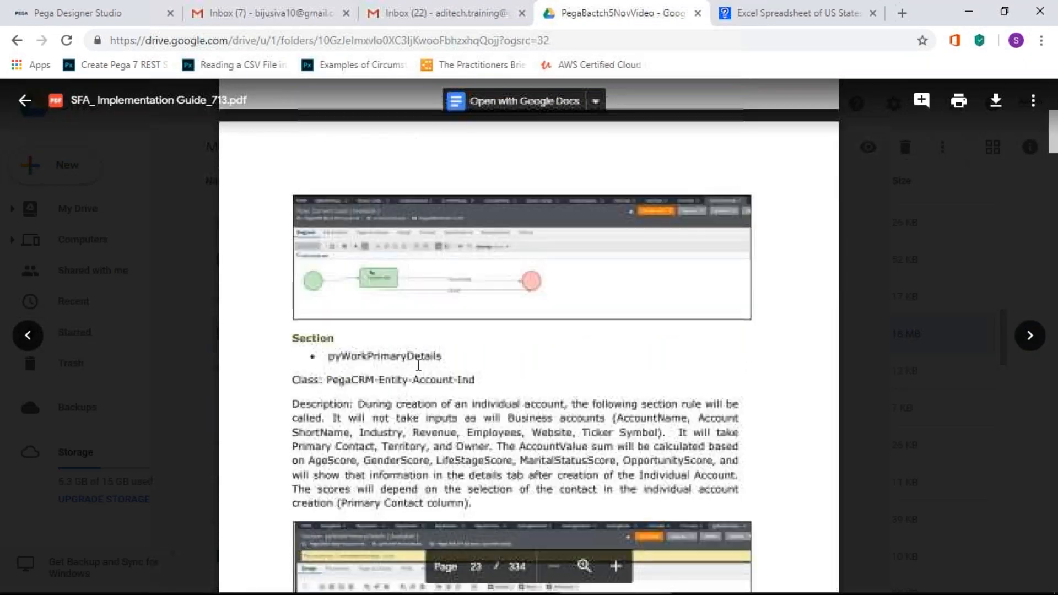
scroll(419, 365, down, 12)
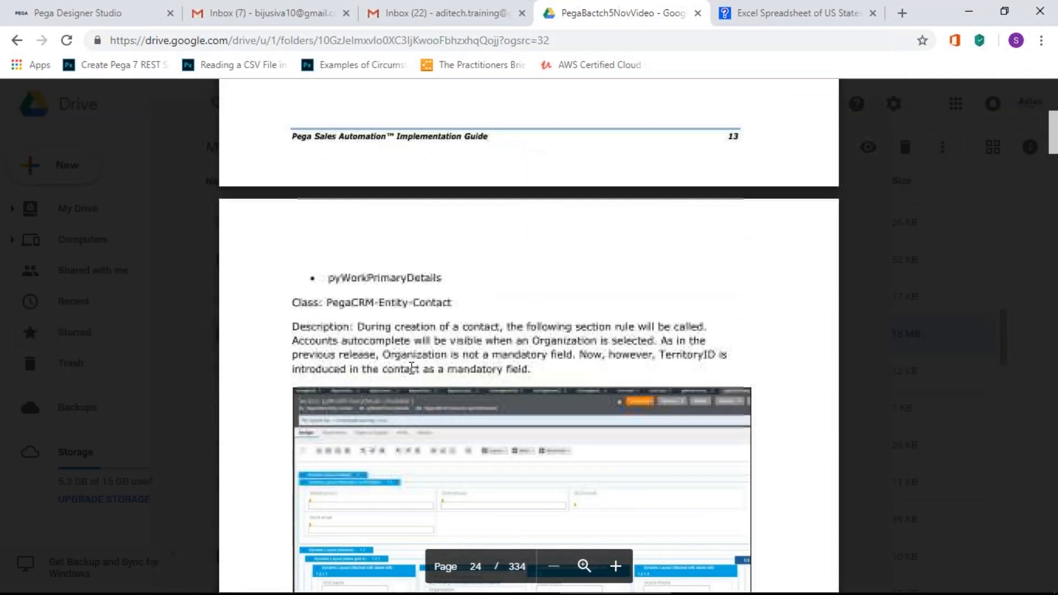
scroll(410, 367, up, 7)
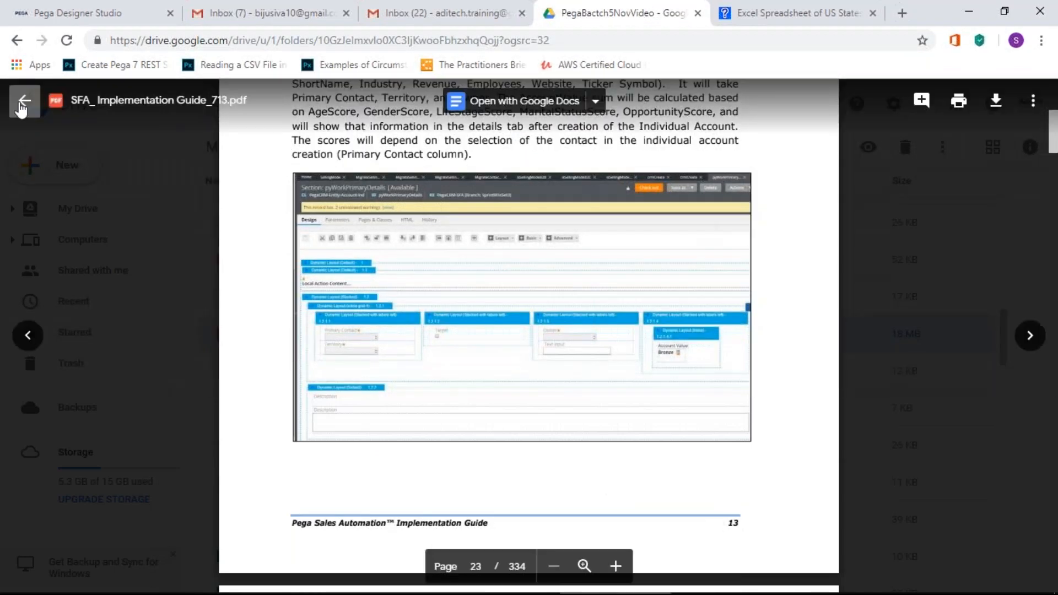
click(21, 107)
scroll(455, 469, down, 6)
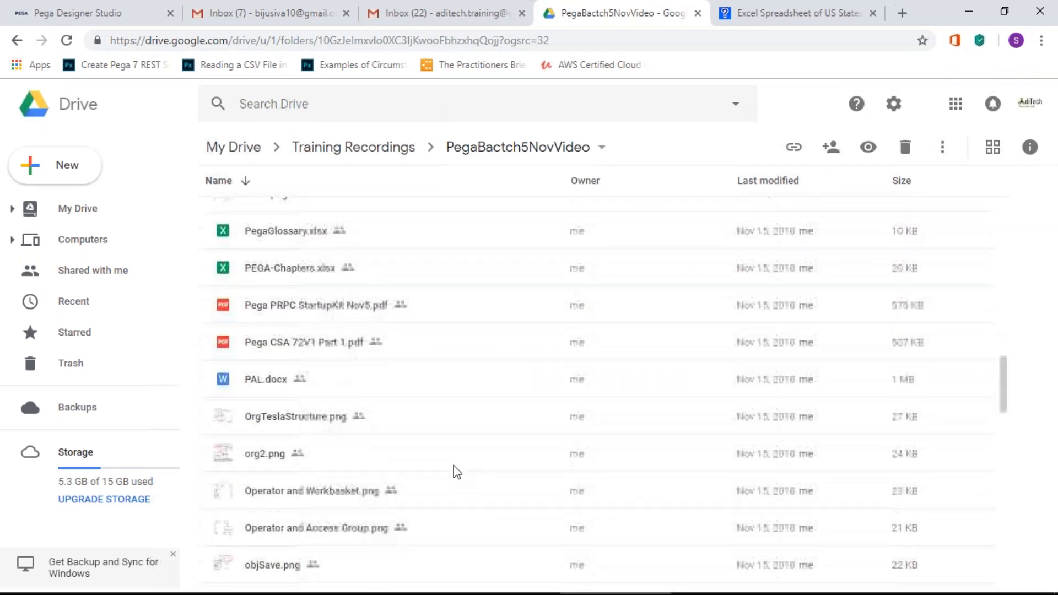
scroll(455, 469, down, 4)
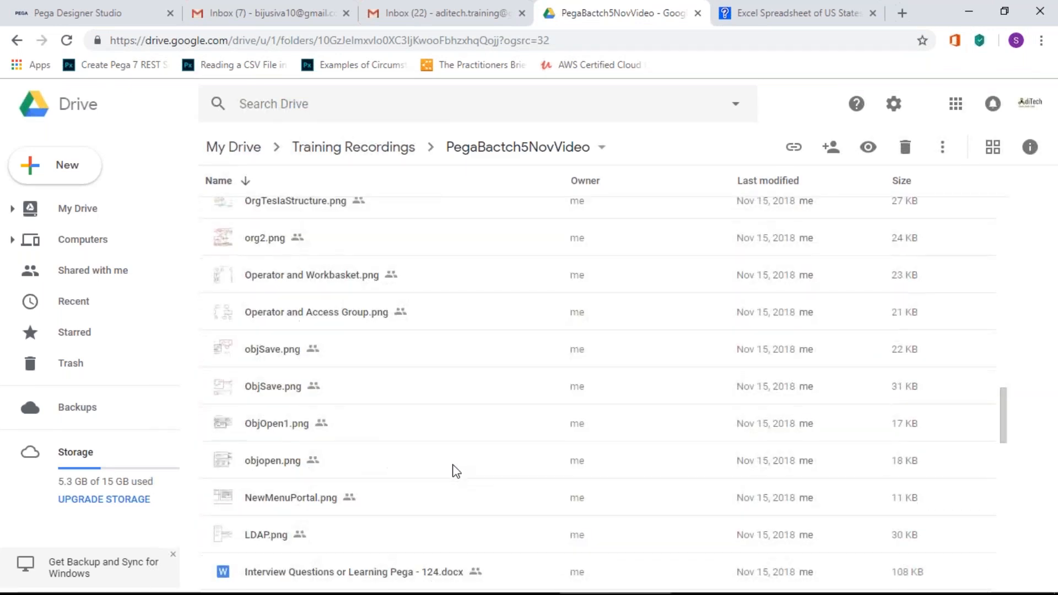
scroll(455, 469, down, 6)
scroll(455, 469, down, 3)
scroll(455, 469, down, 3)
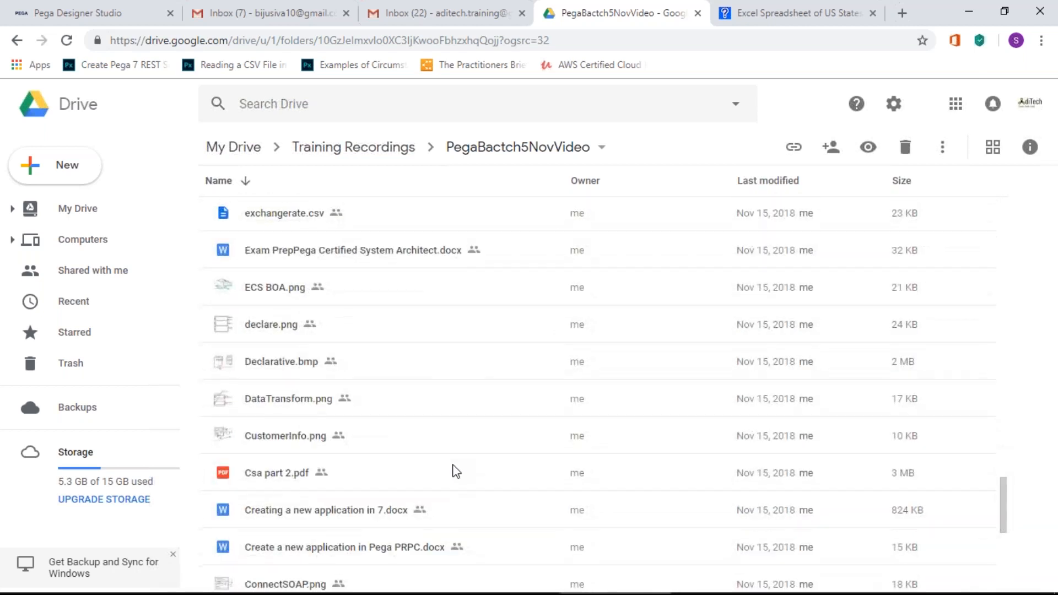
scroll(455, 469, down, 3)
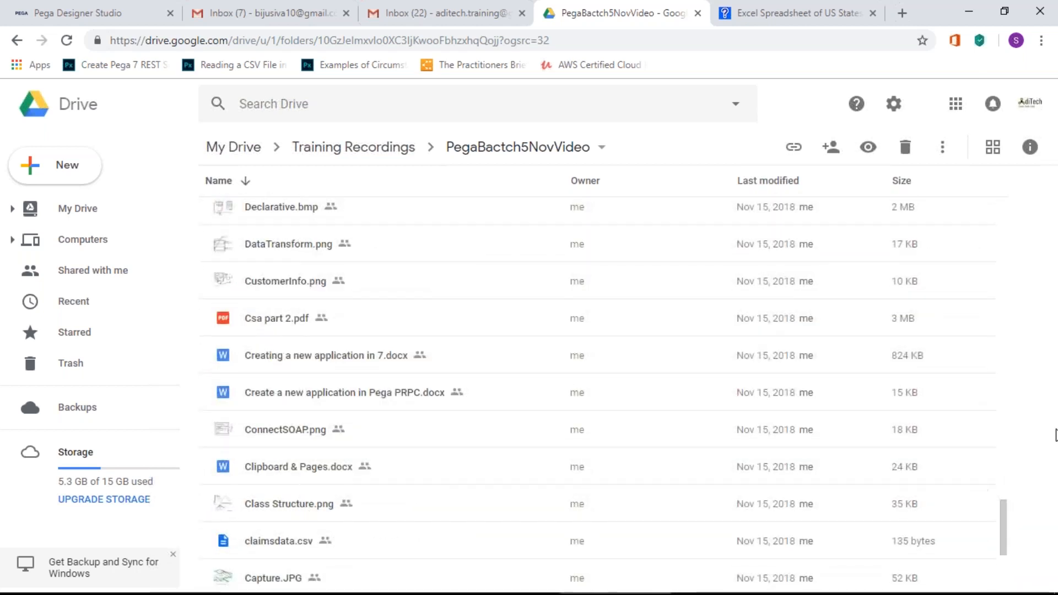
drag(1003, 548, 964, 205)
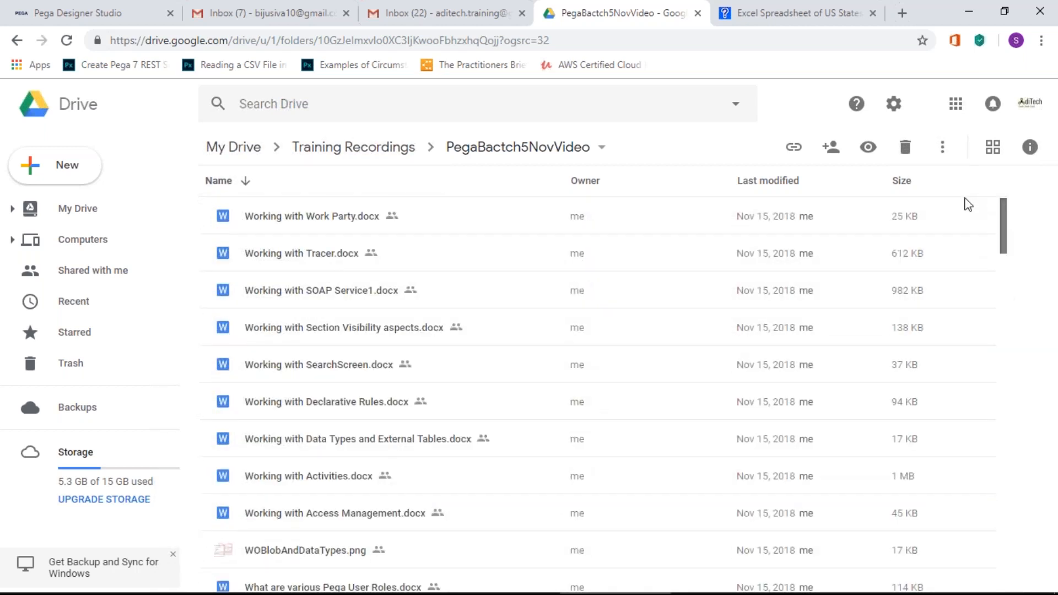
scroll(967, 245, down, 3)
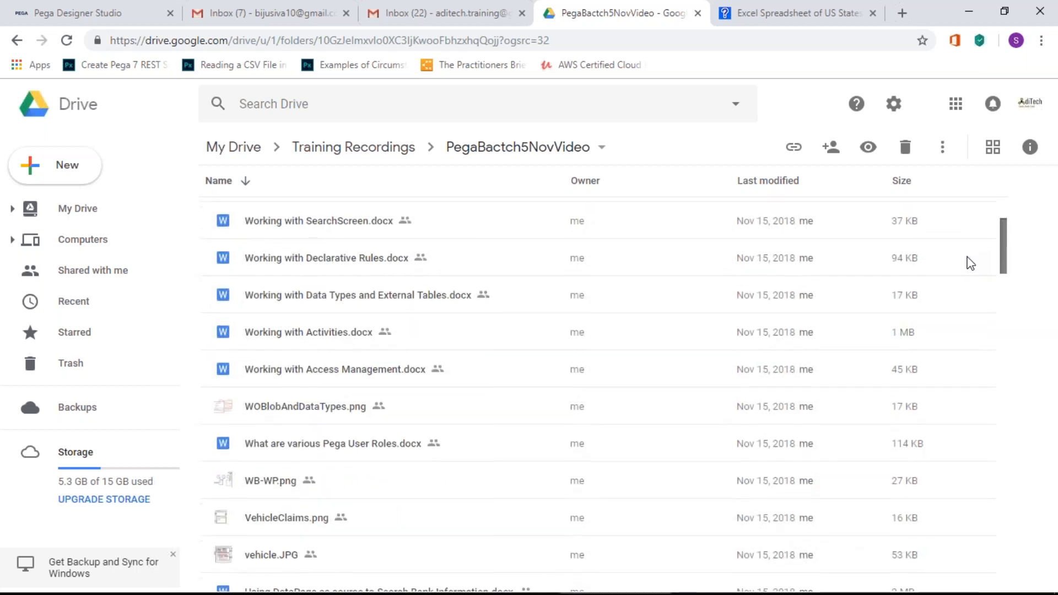
scroll(967, 264, down, 2)
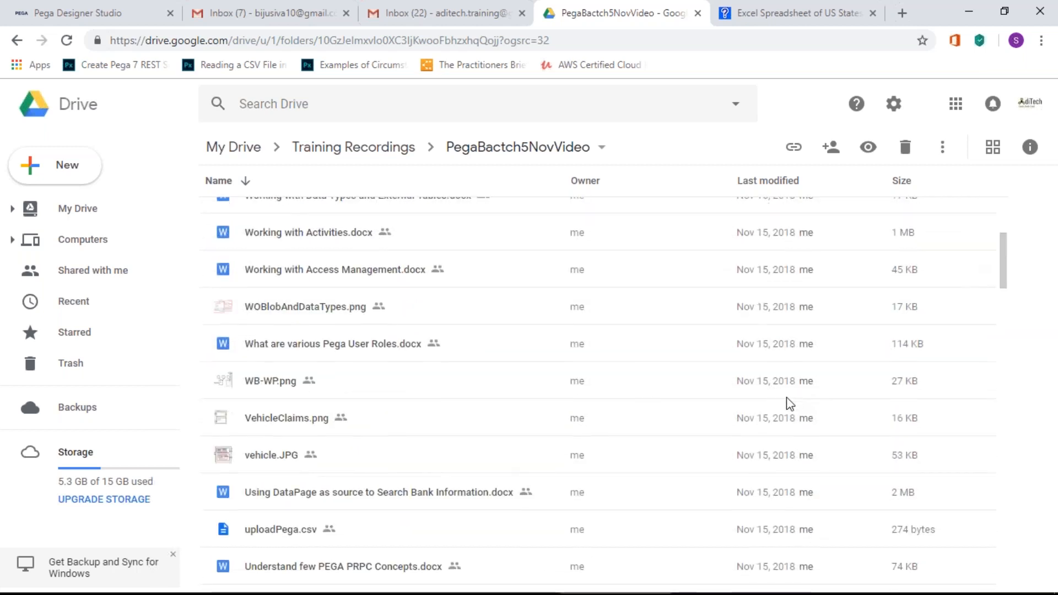
scroll(787, 397, down, 3)
scroll(785, 397, down, 3)
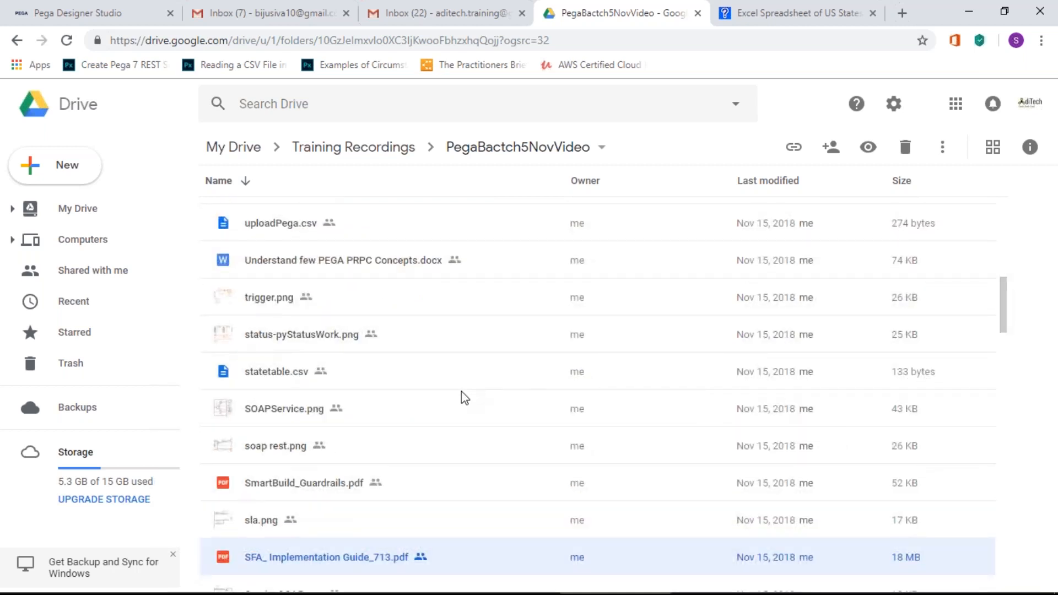
scroll(461, 391, down, 1)
scroll(461, 391, down, 1)
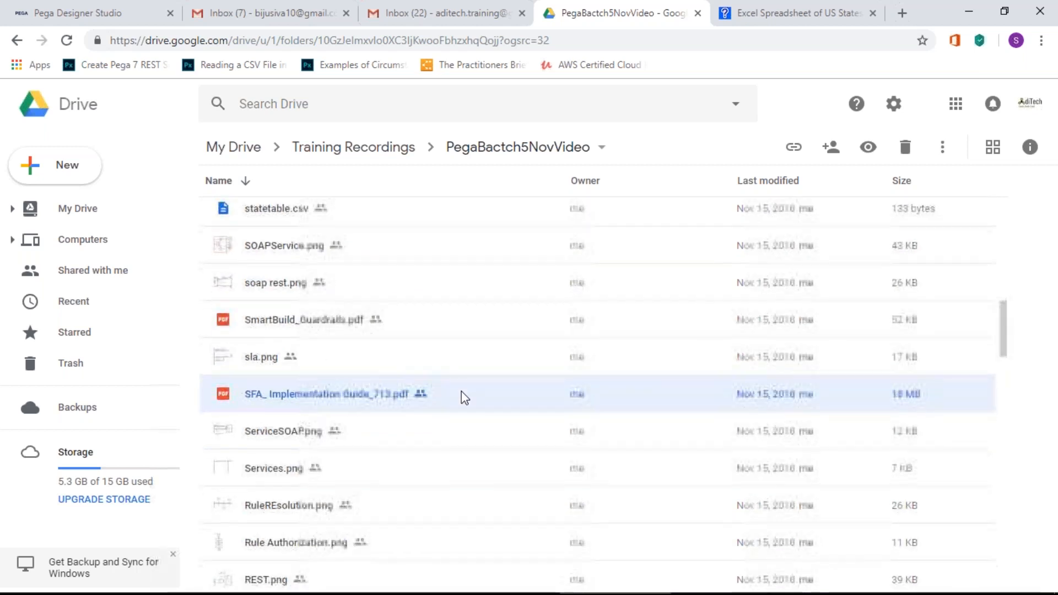
scroll(461, 392, down, 1)
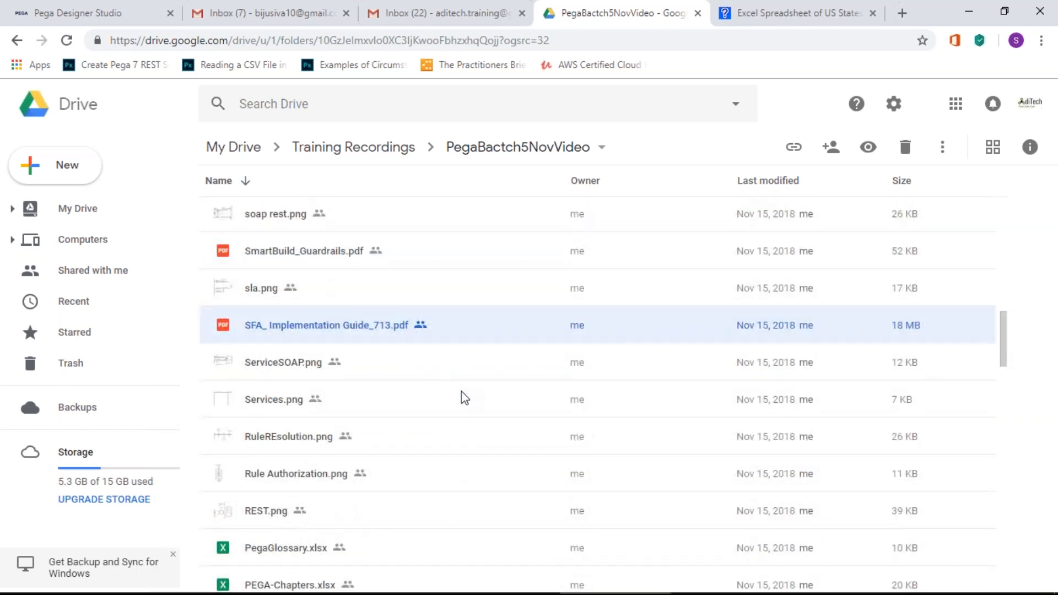